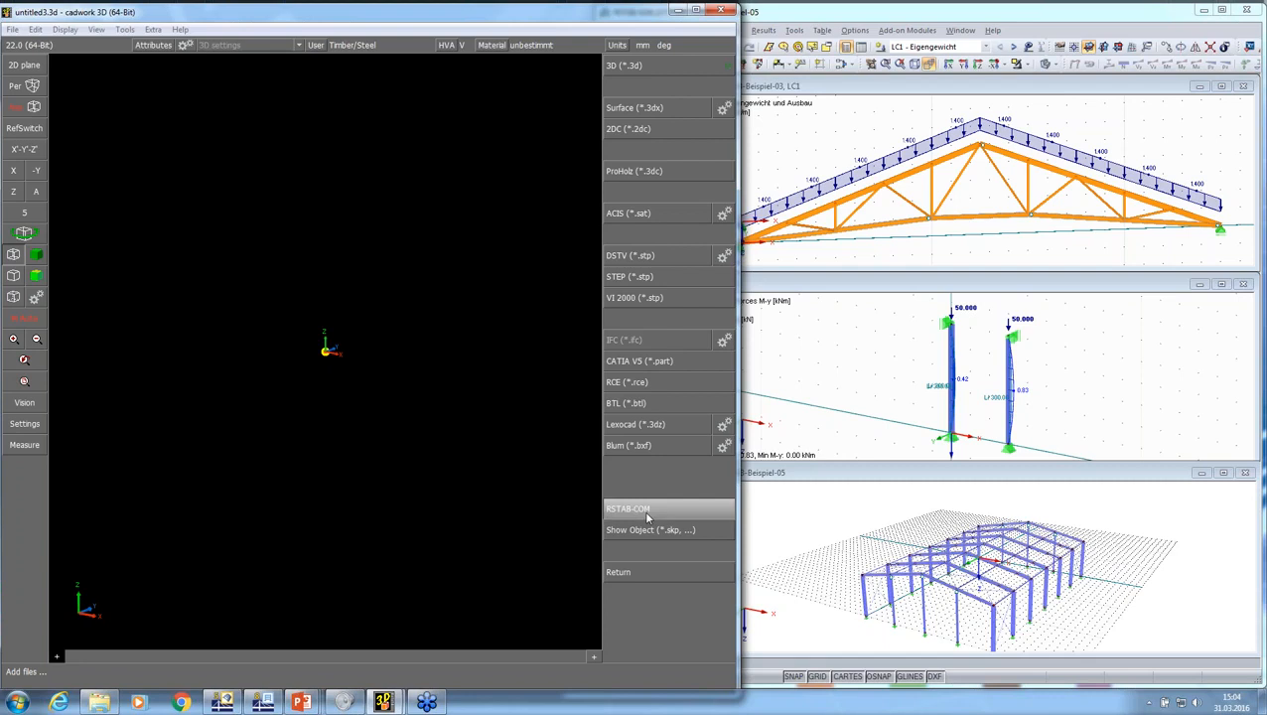
Import the elements of the open RSTAB project RSTAB-Beispiel-03 through the RSTAB-COM interface
click(646, 512)
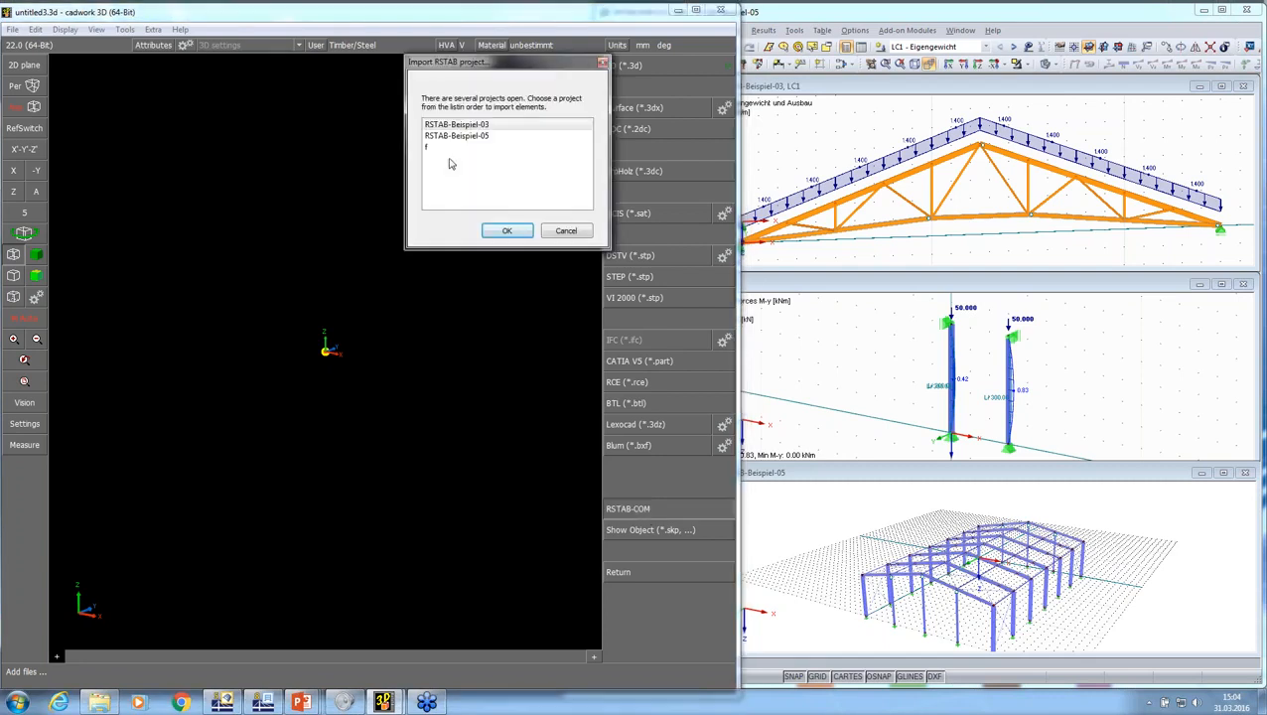
drag(484, 69, 662, 194)
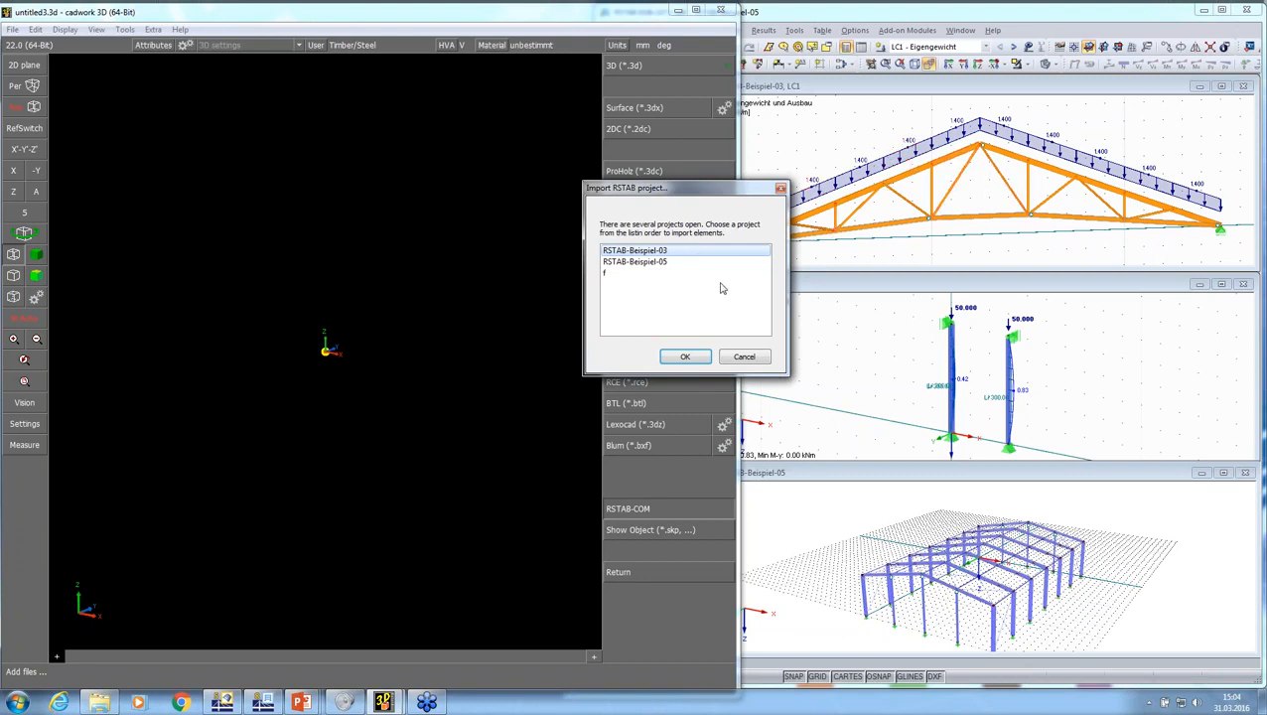
click(685, 356)
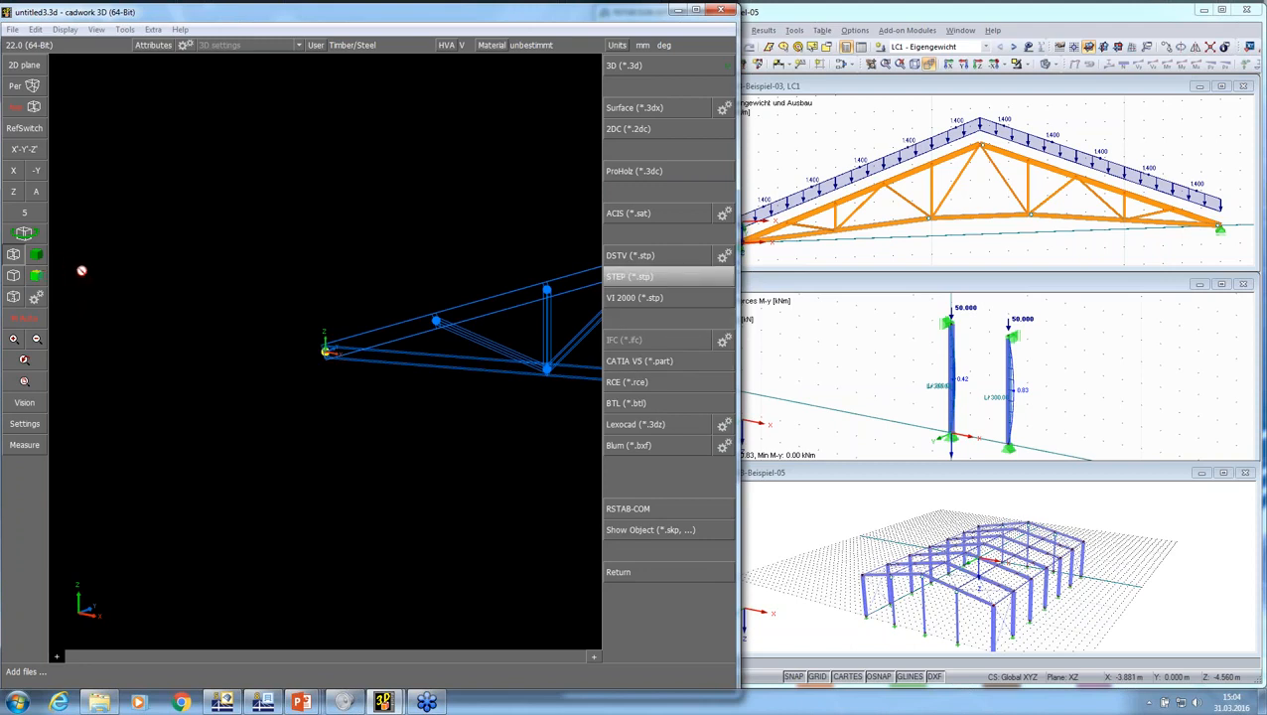
Display the imported roof truss as shaded solids and inspect its members up close and as a whole
click(36, 255)
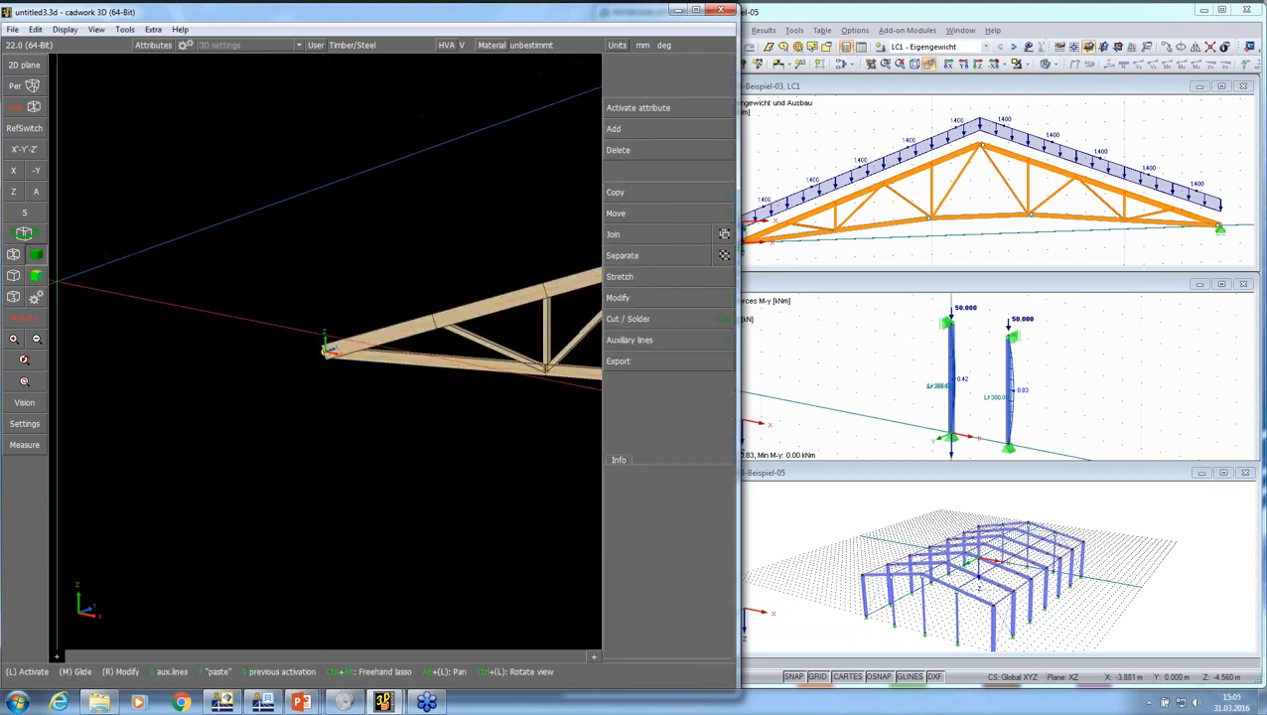
scroll(398, 407, up, 5)
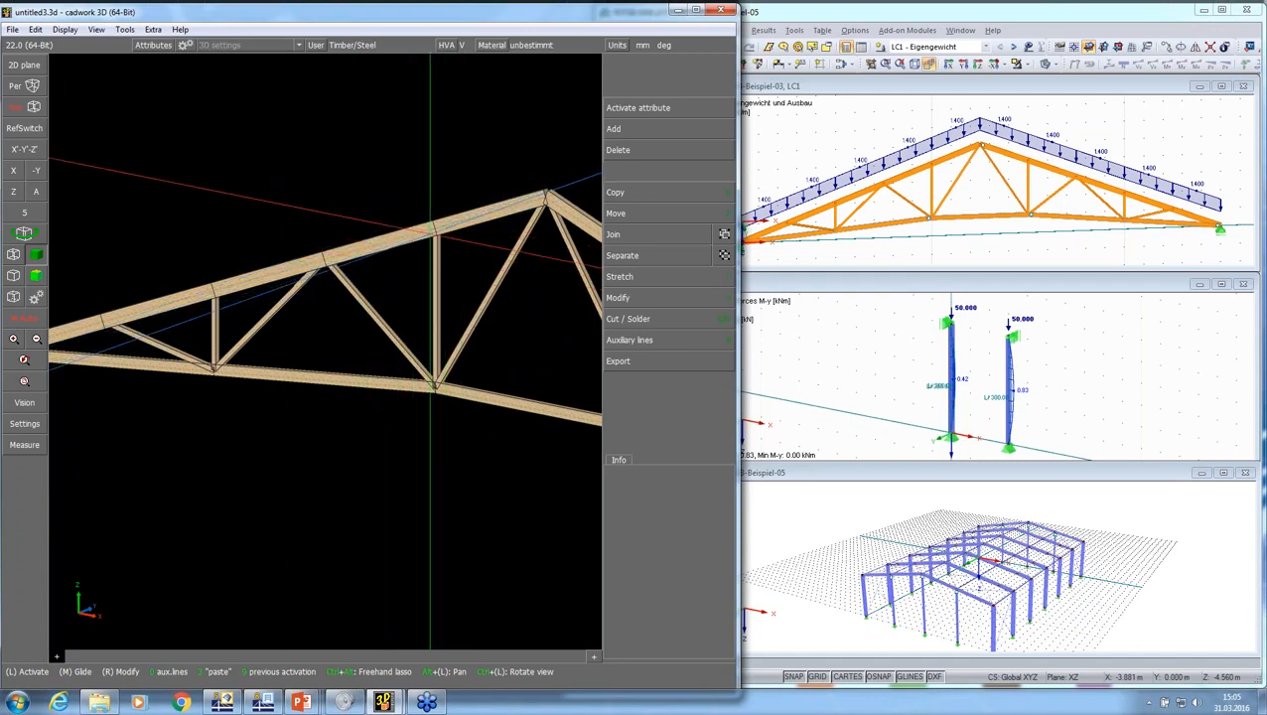
scroll(430, 235, down, 5)
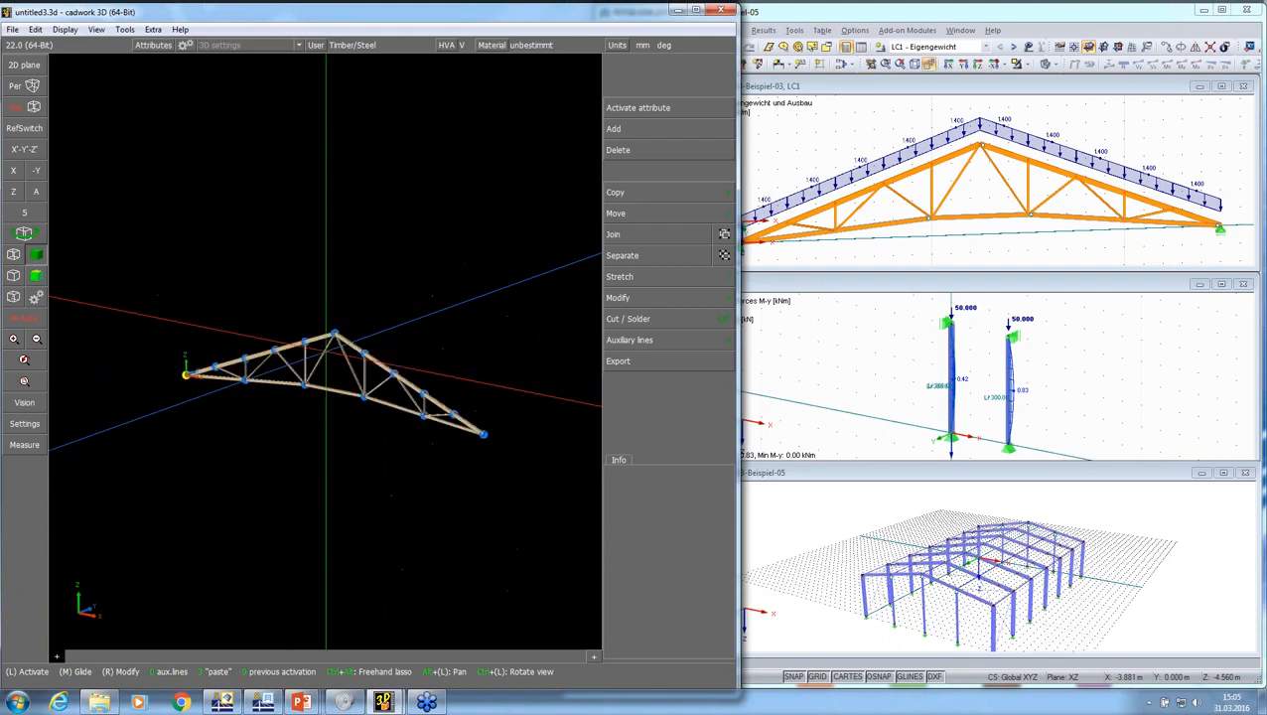
scroll(326, 283, up, 5)
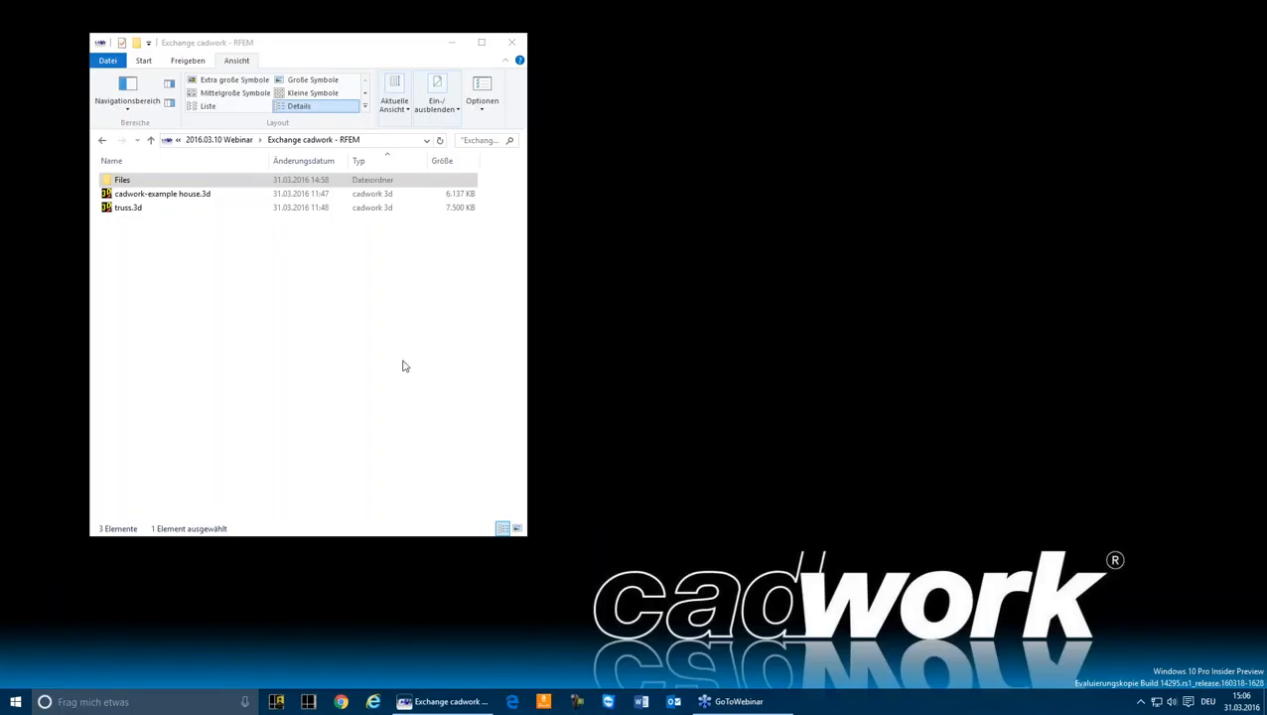
Open truss.3d from the Exchange cadwork - RFEM folder and load the straight truss variant from the current folder's Files subfolder
click(332, 377)
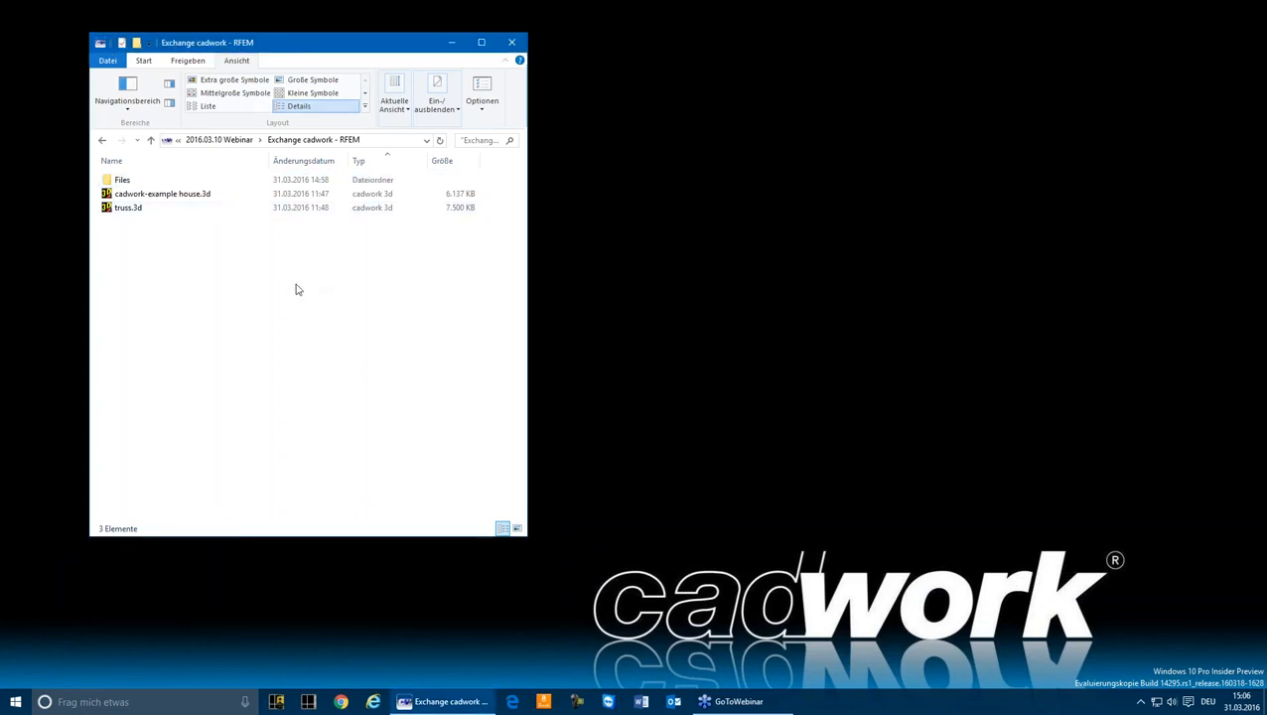
double_click(128, 211)
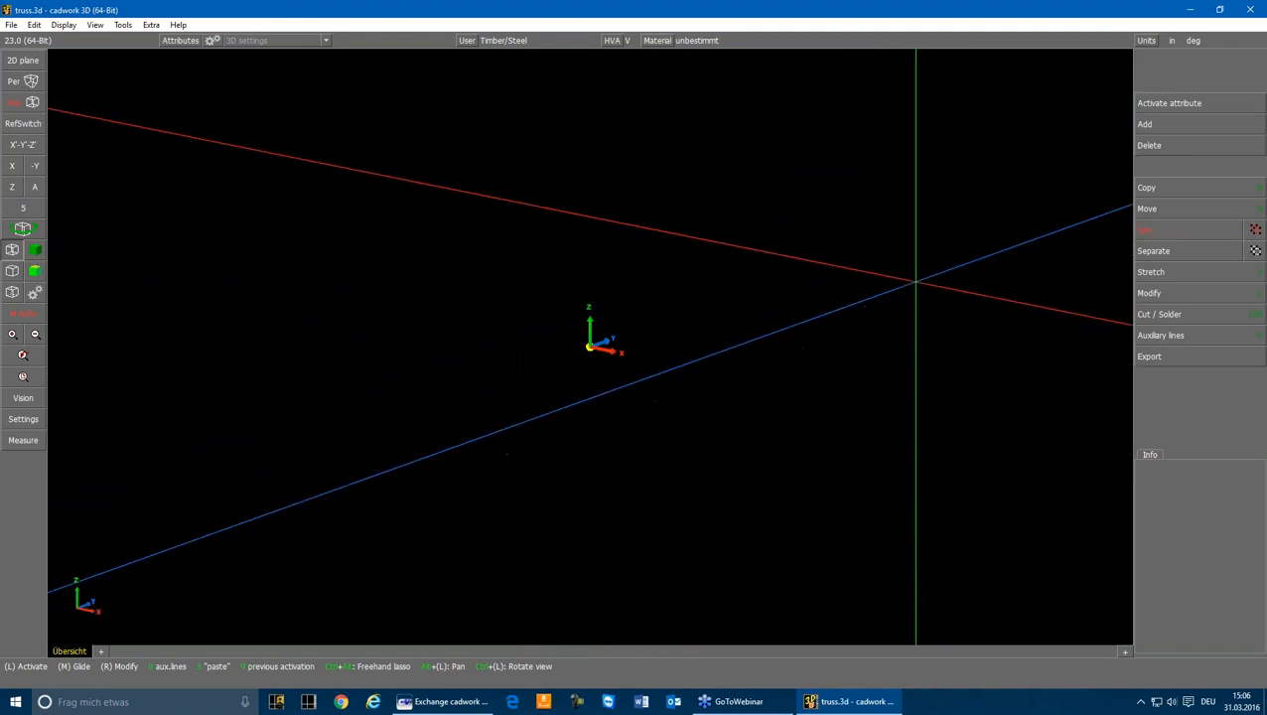
click(1154, 125)
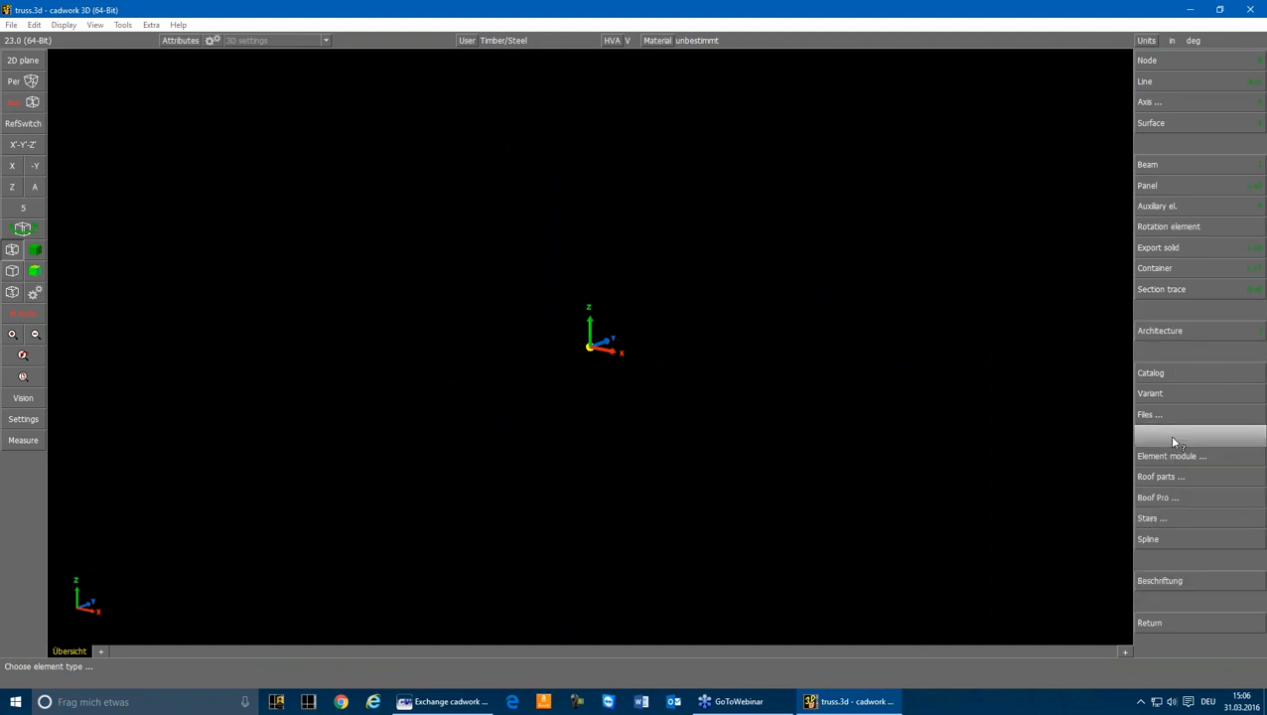
mouse_move(1172, 394)
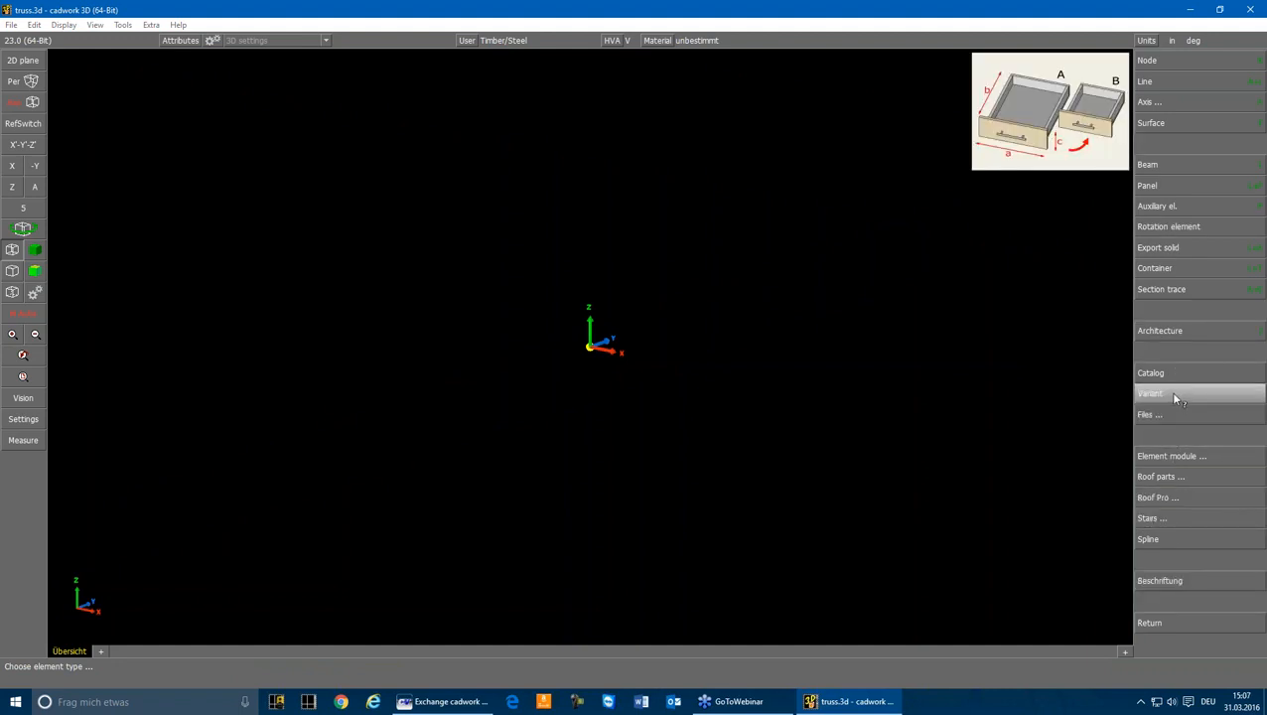
click(1173, 395)
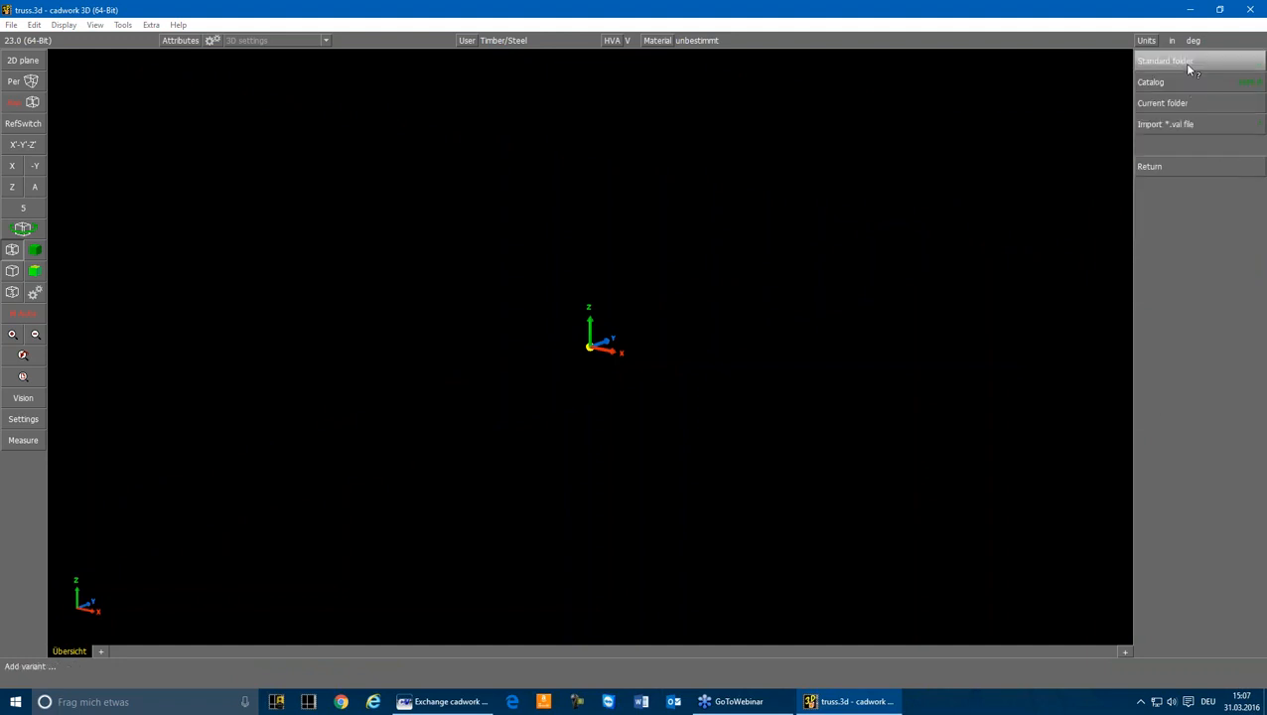
click(1167, 104)
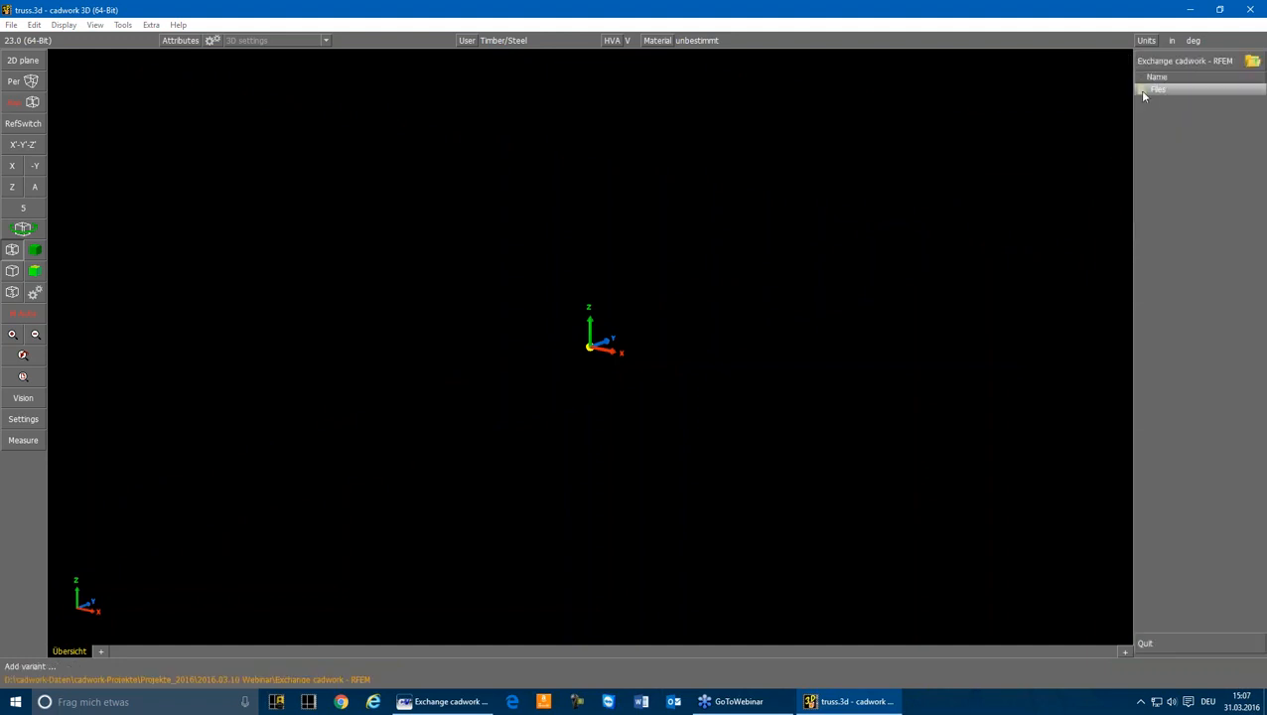
double_click(1142, 91)
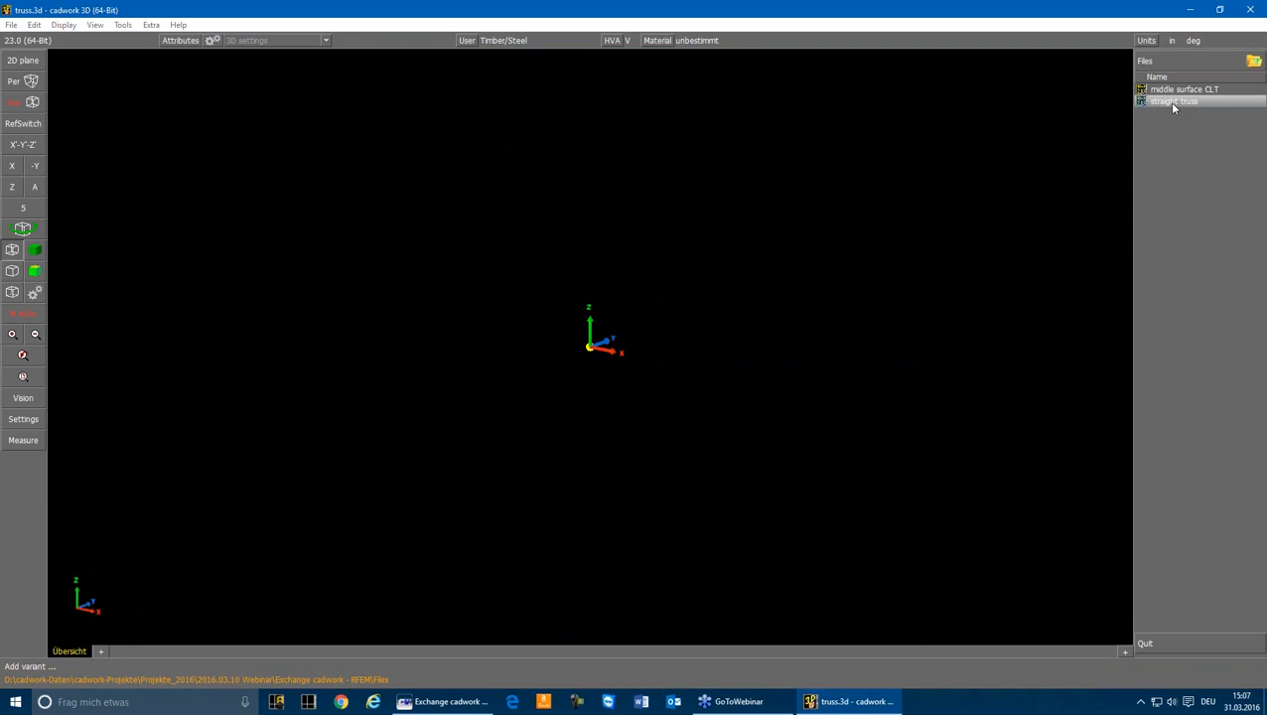
double_click(1172, 102)
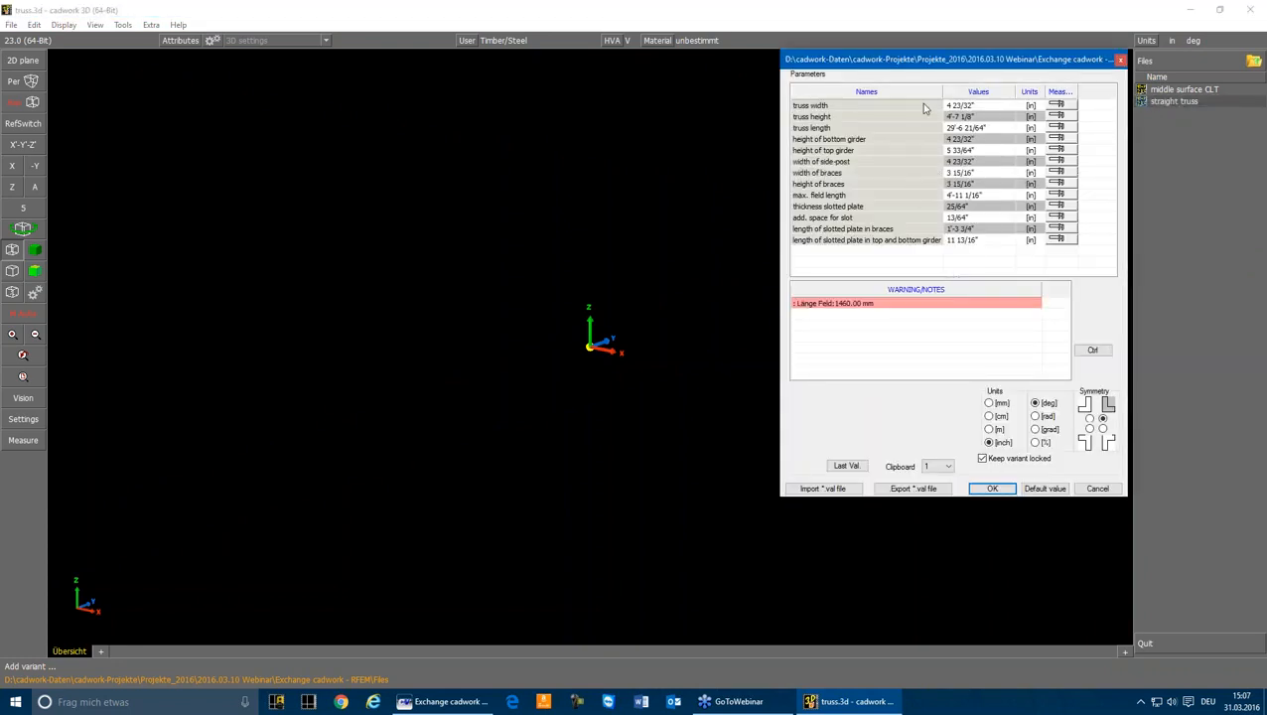
Compare the truss parameters in millimetres, centimetres and metres, ending with the units on inch
click(989, 403)
click(988, 417)
click(989, 430)
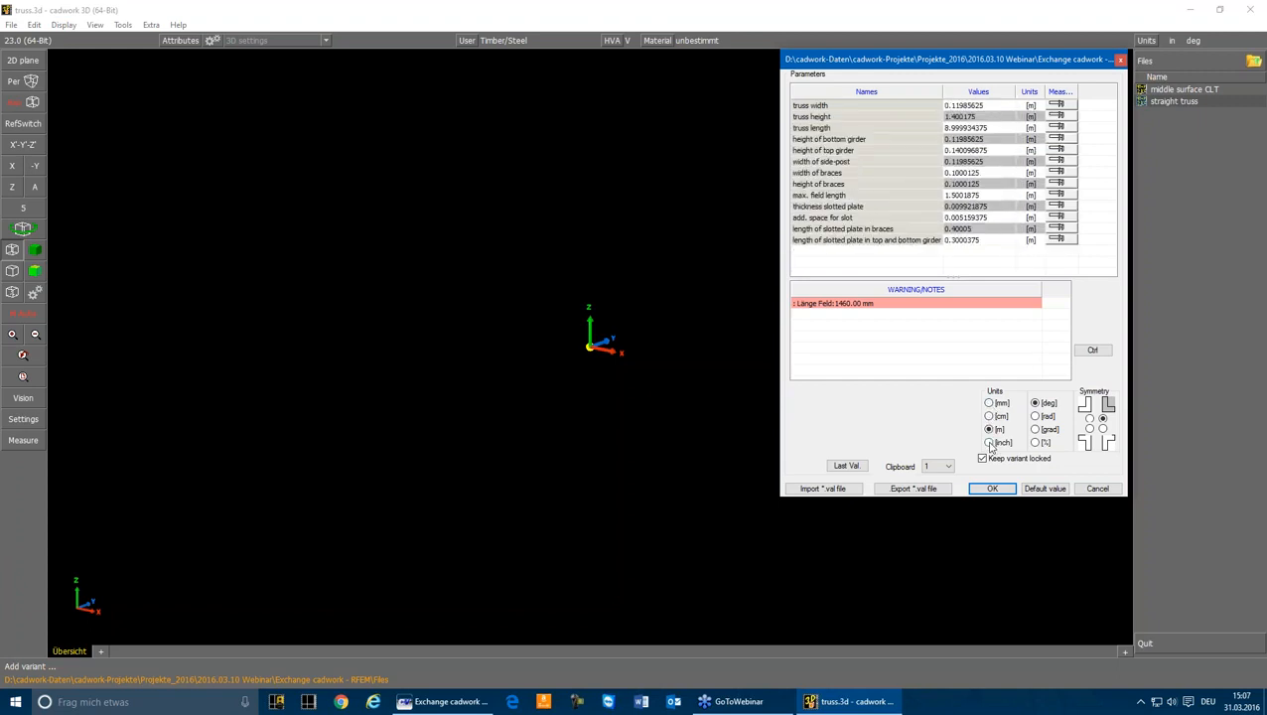
click(989, 443)
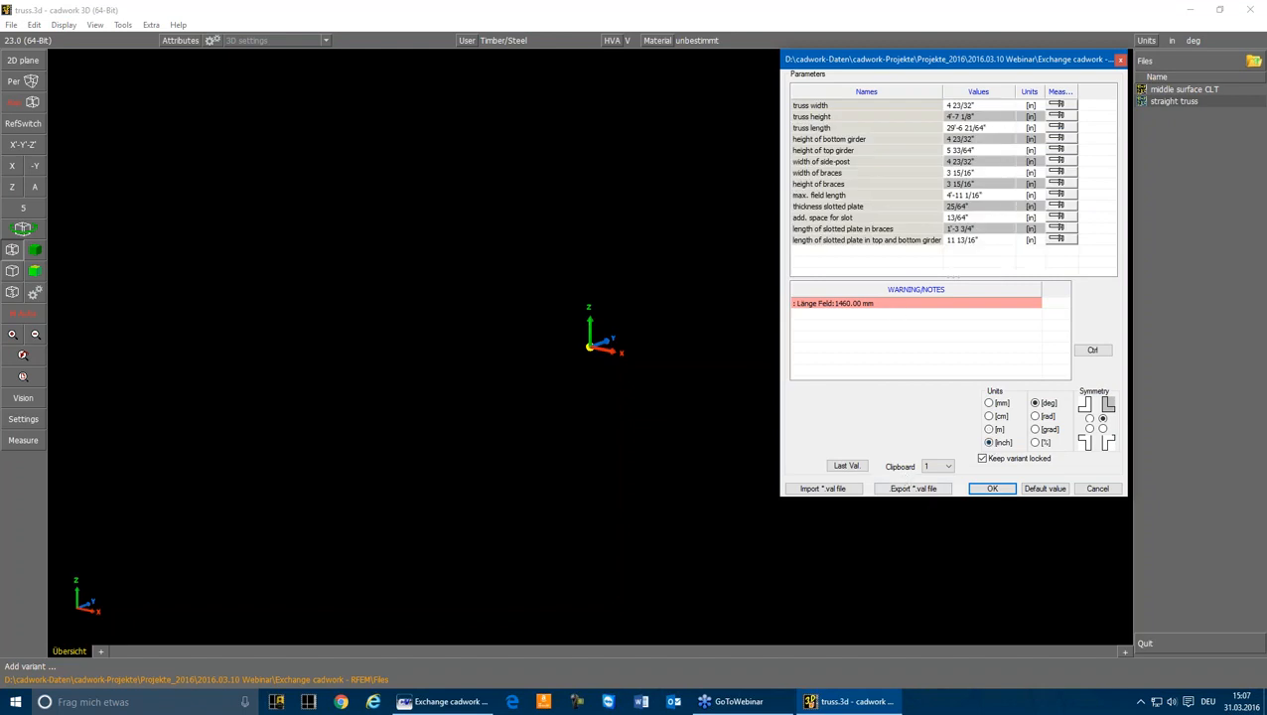
Accept the variant's parameters, rotate the truss about Z to run along the X axis, and place it at the origin
click(984, 492)
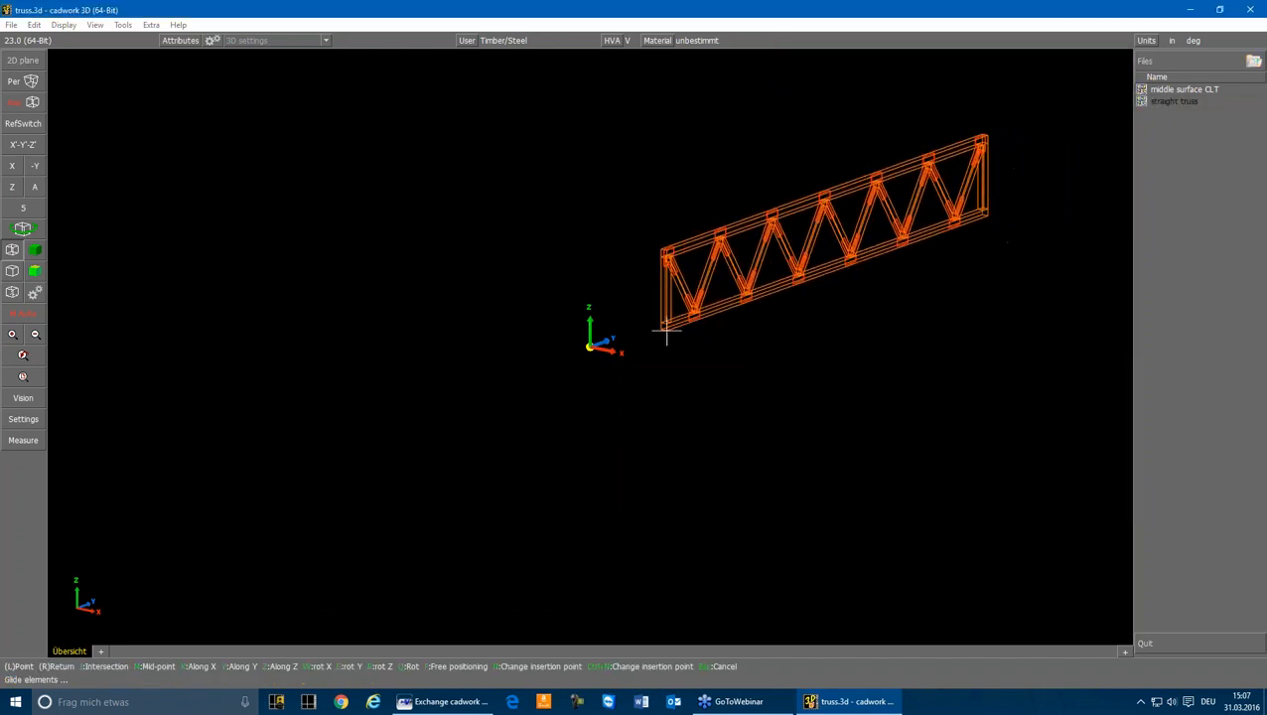
key(r)
key(r)
key(r)
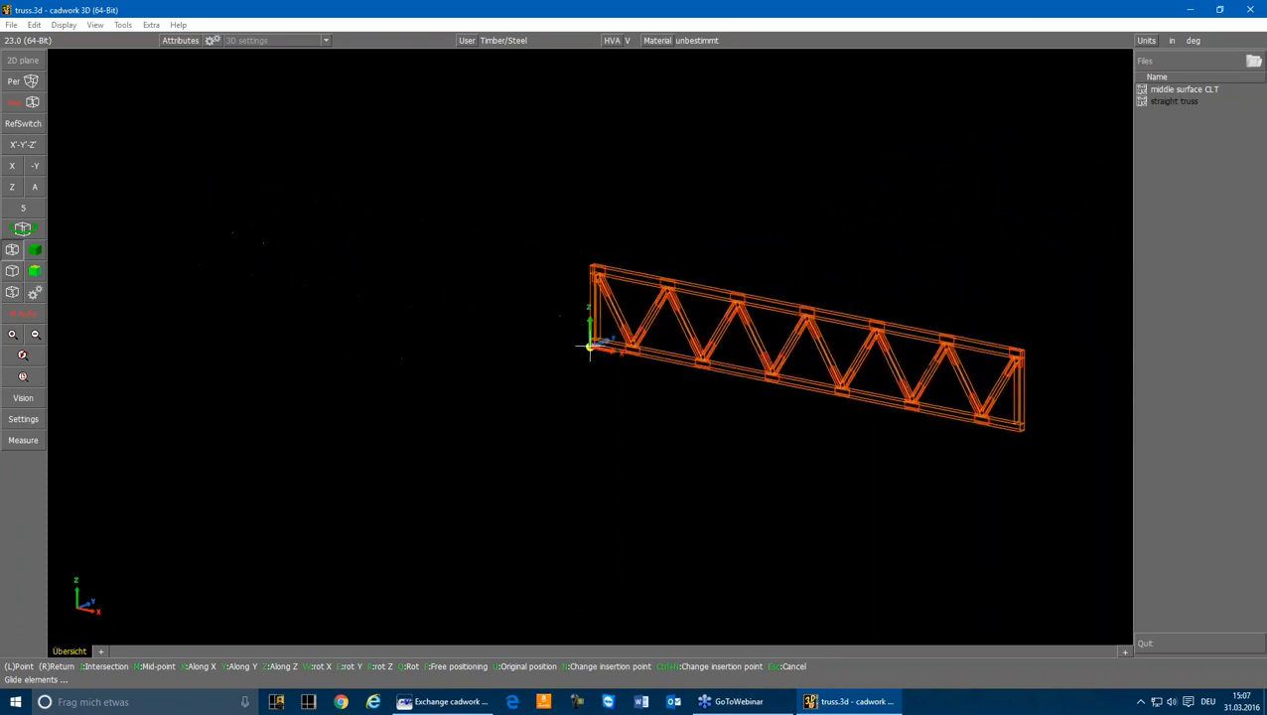
click(589, 348)
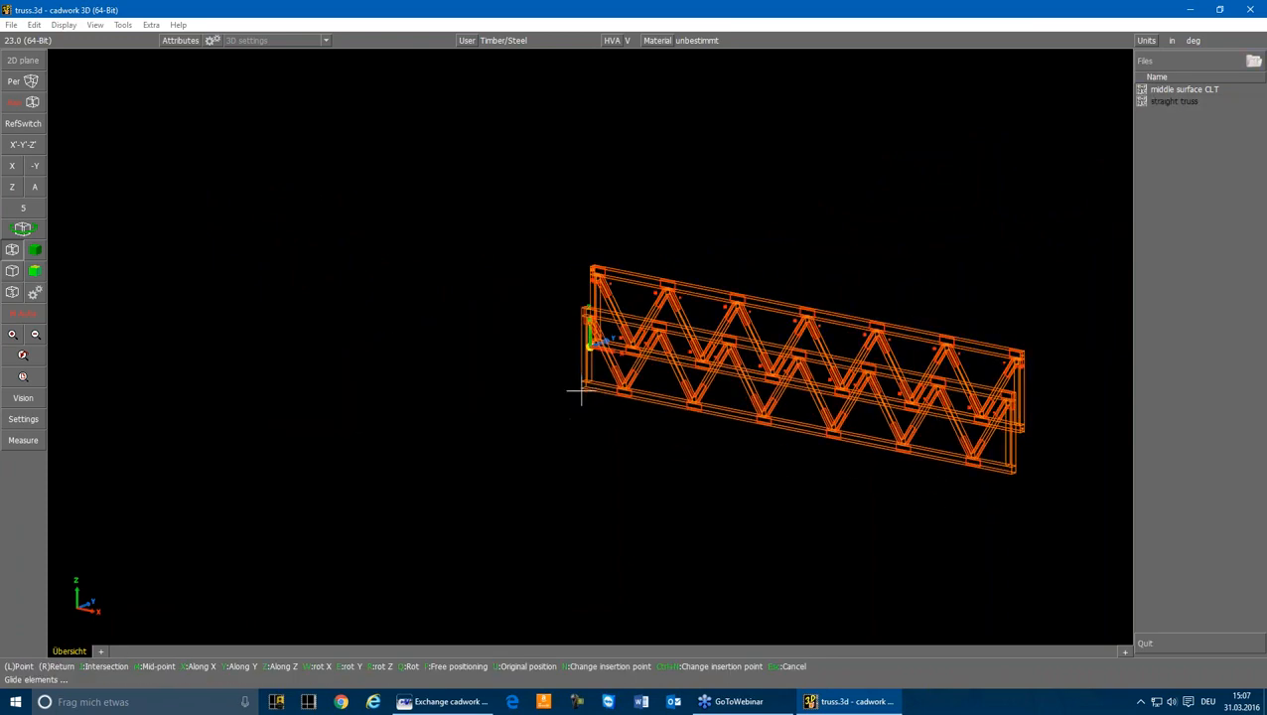
click(26, 378)
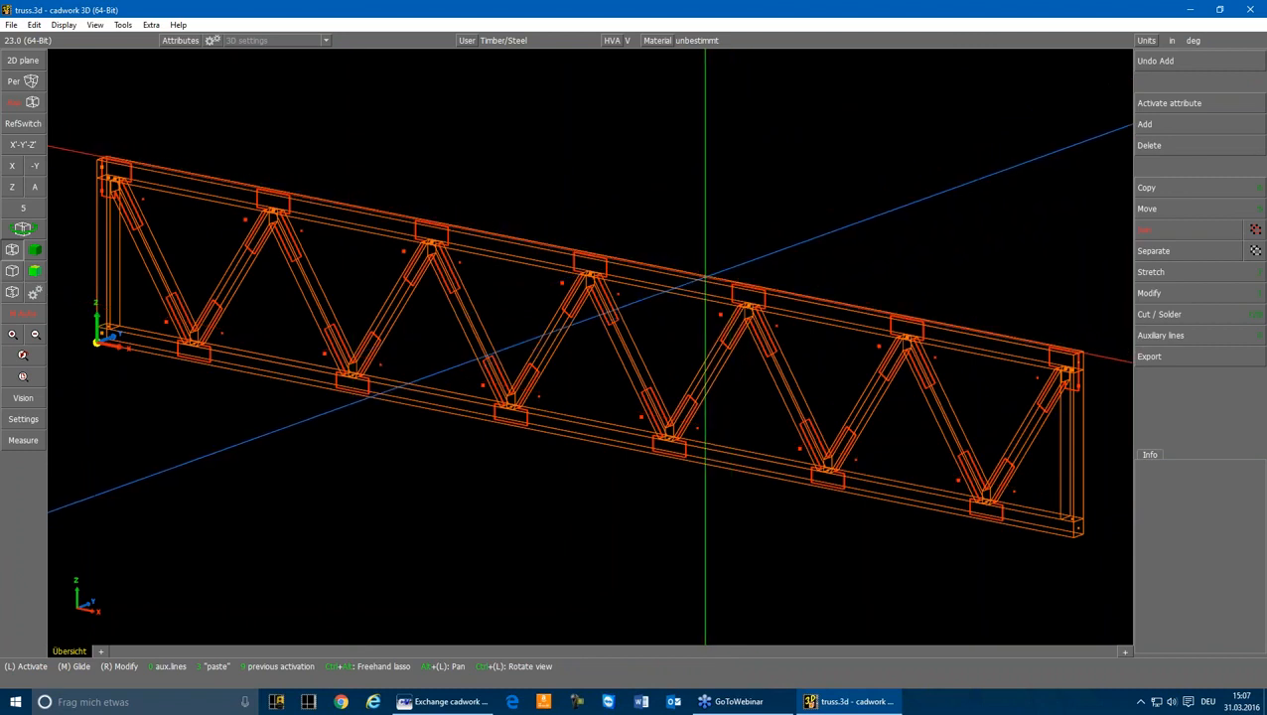
Edit the placed truss variant, setting the truss width to 6", truss height to 5'-0" and truss length to 50'-0"
double_click(593, 255)
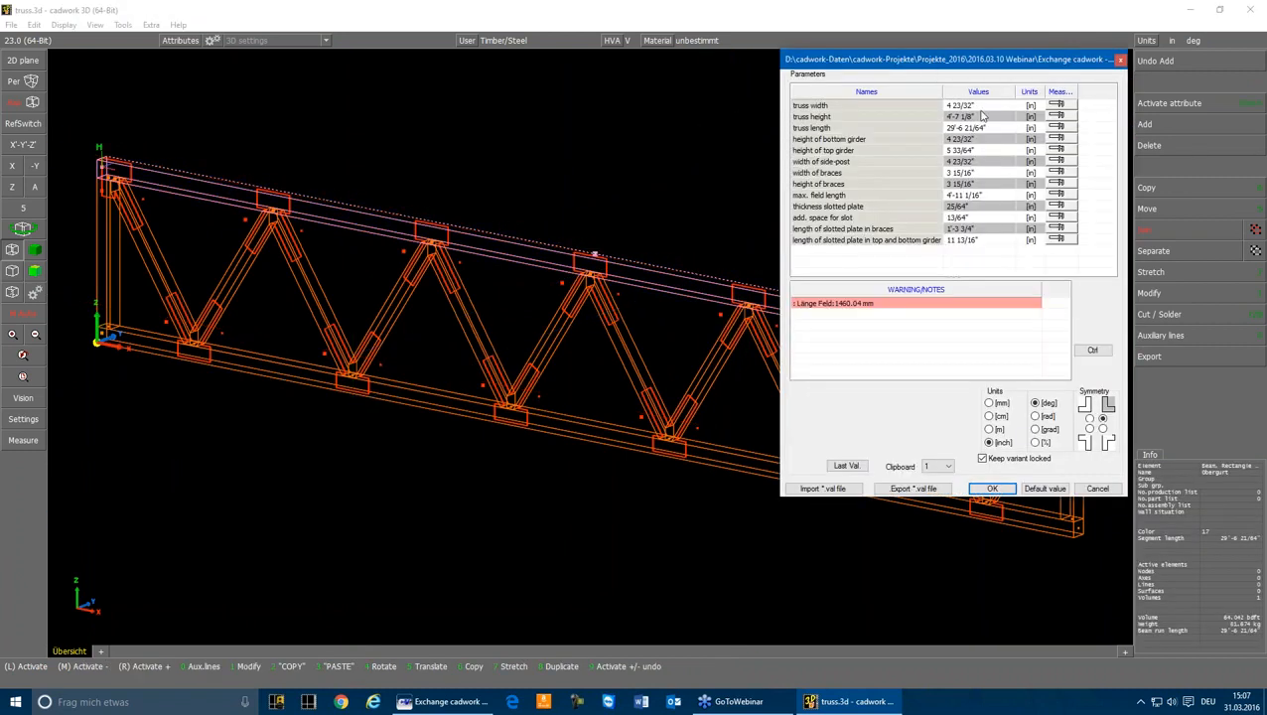
click(978, 105)
text(6)
key(Return)
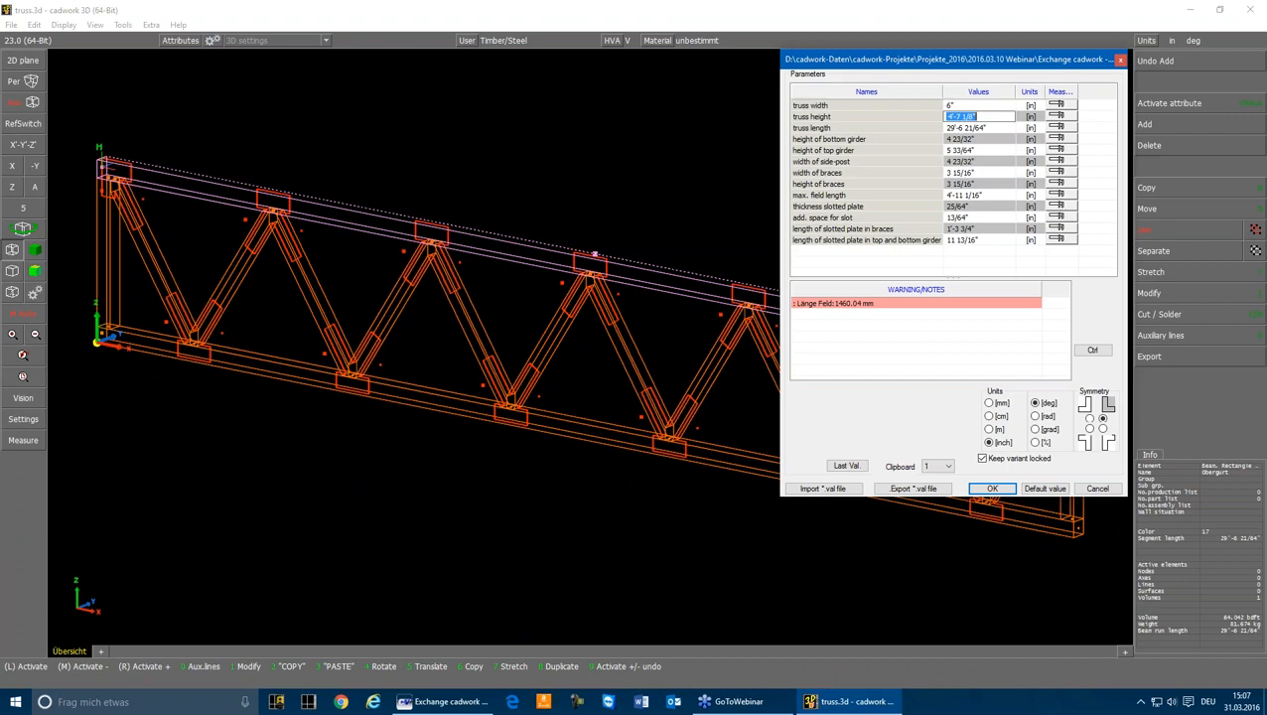
text(5)
key(Return)
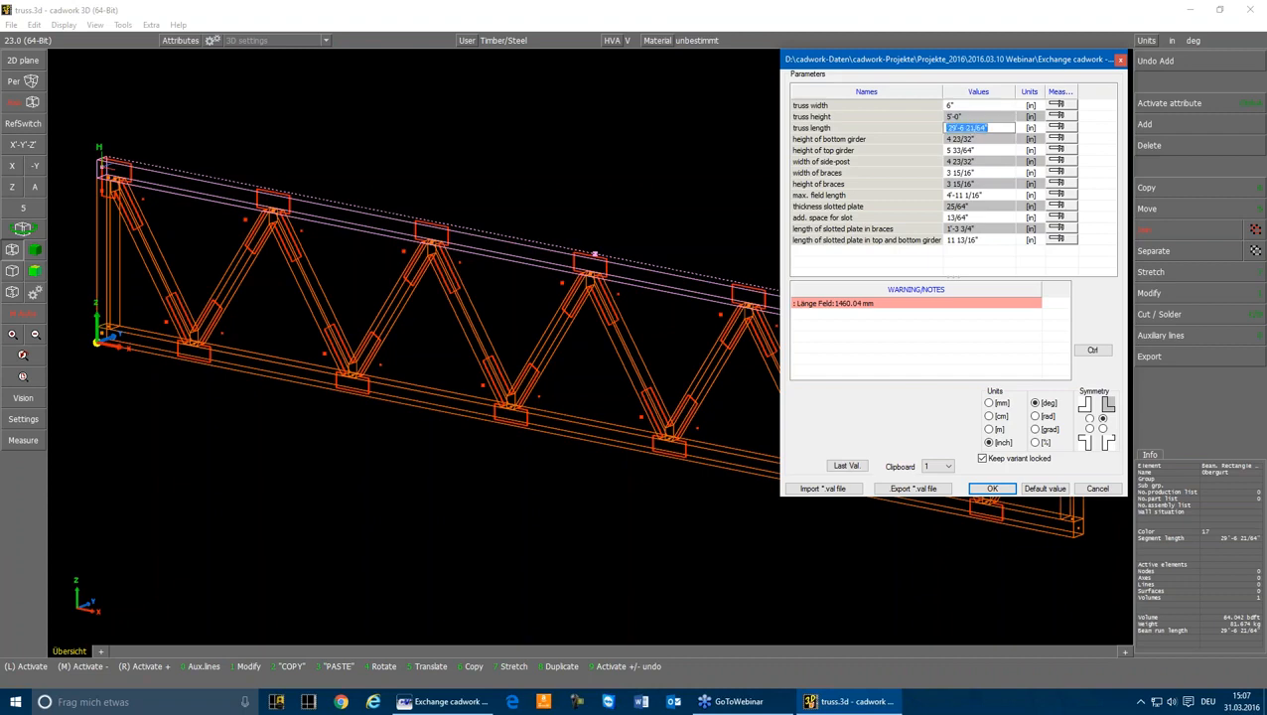
text(50)
key(Return)
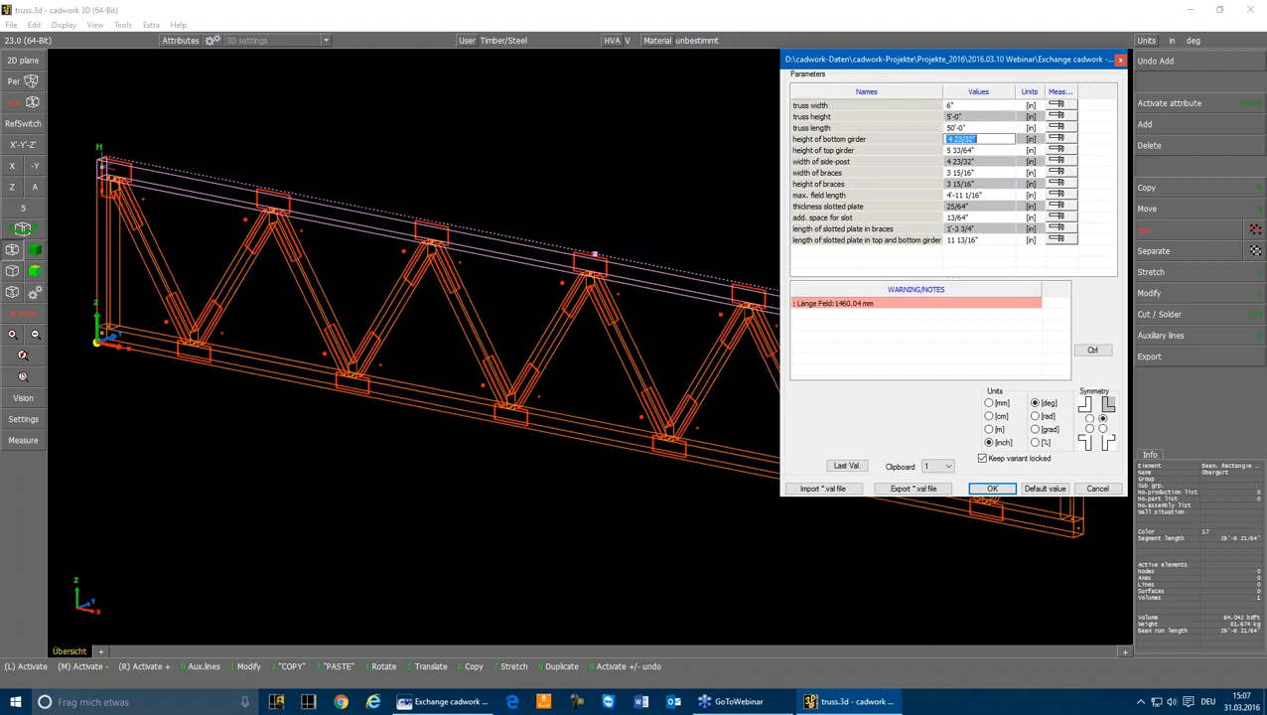
Set the heights of the bottom girder and the top girder to 10" each
text(3)
key(Return)
text(1)
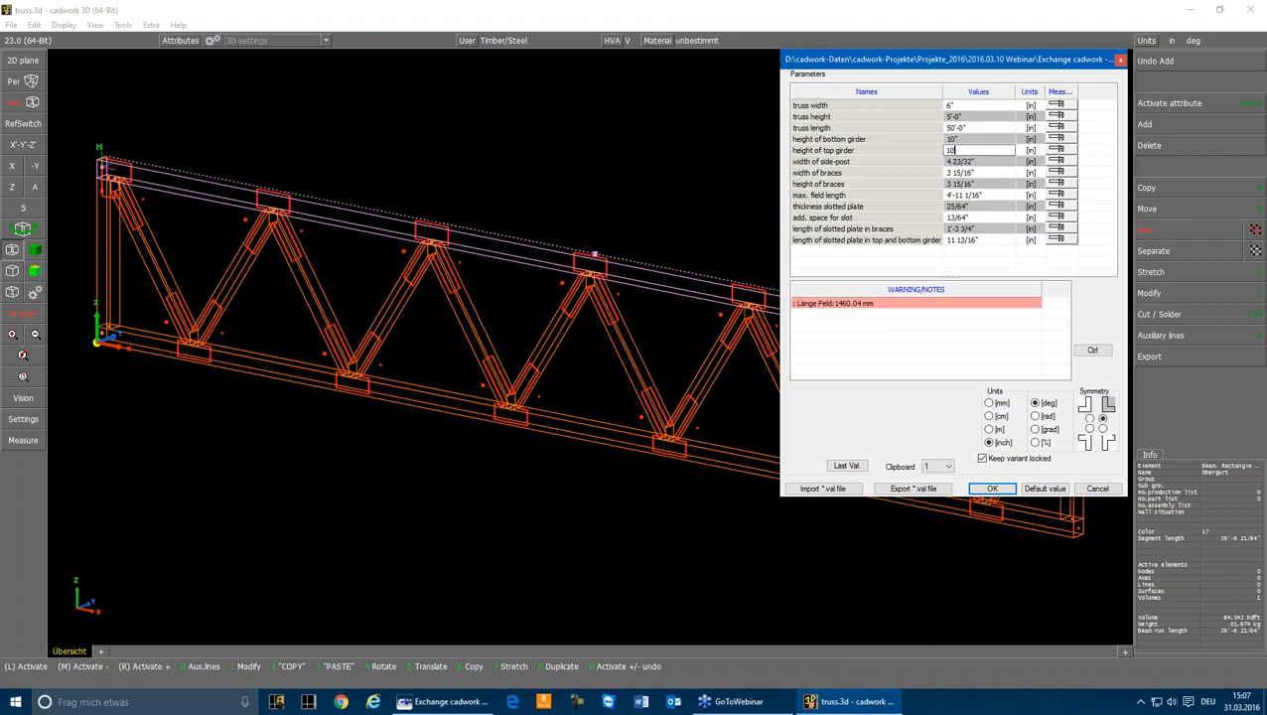
text(0)
key(Return)
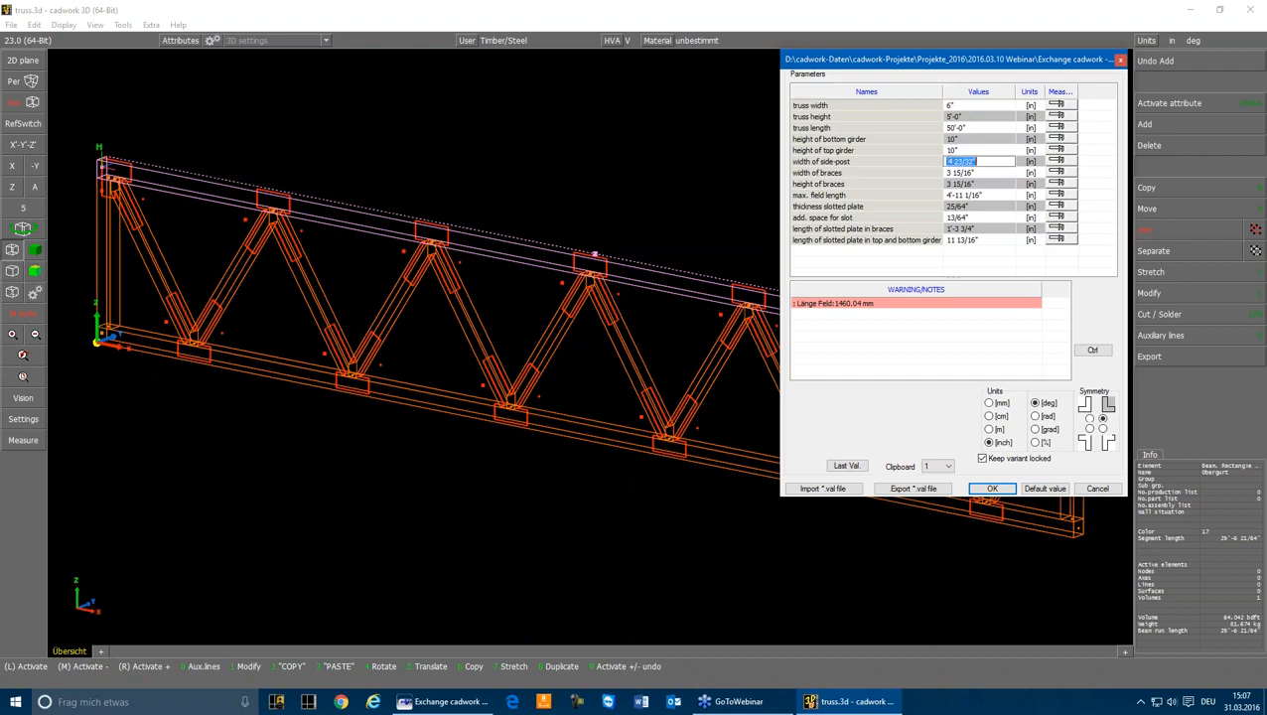
Set the side-post width, brace width and brace height to 4" each, and the maximum field length to 4'-0"
text(4)
key(Return)
text(4)
key(Return)
text(4)
key(Return)
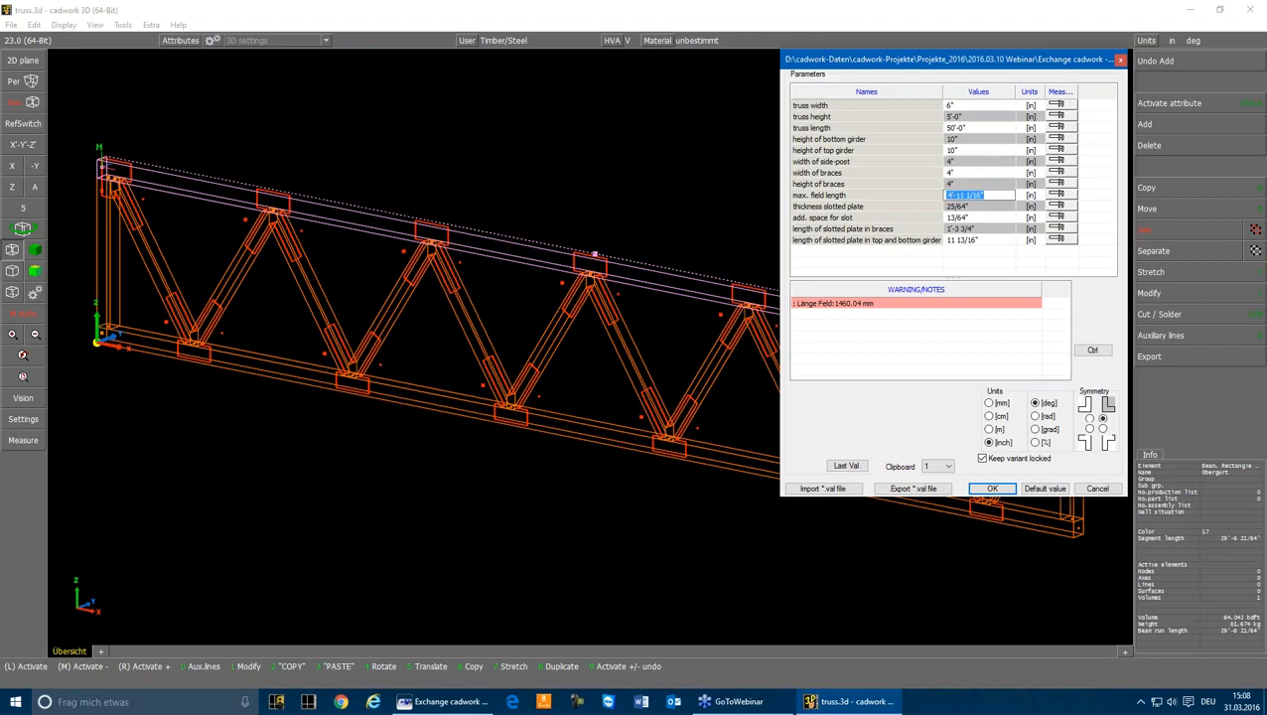
text(4')
key(Return)
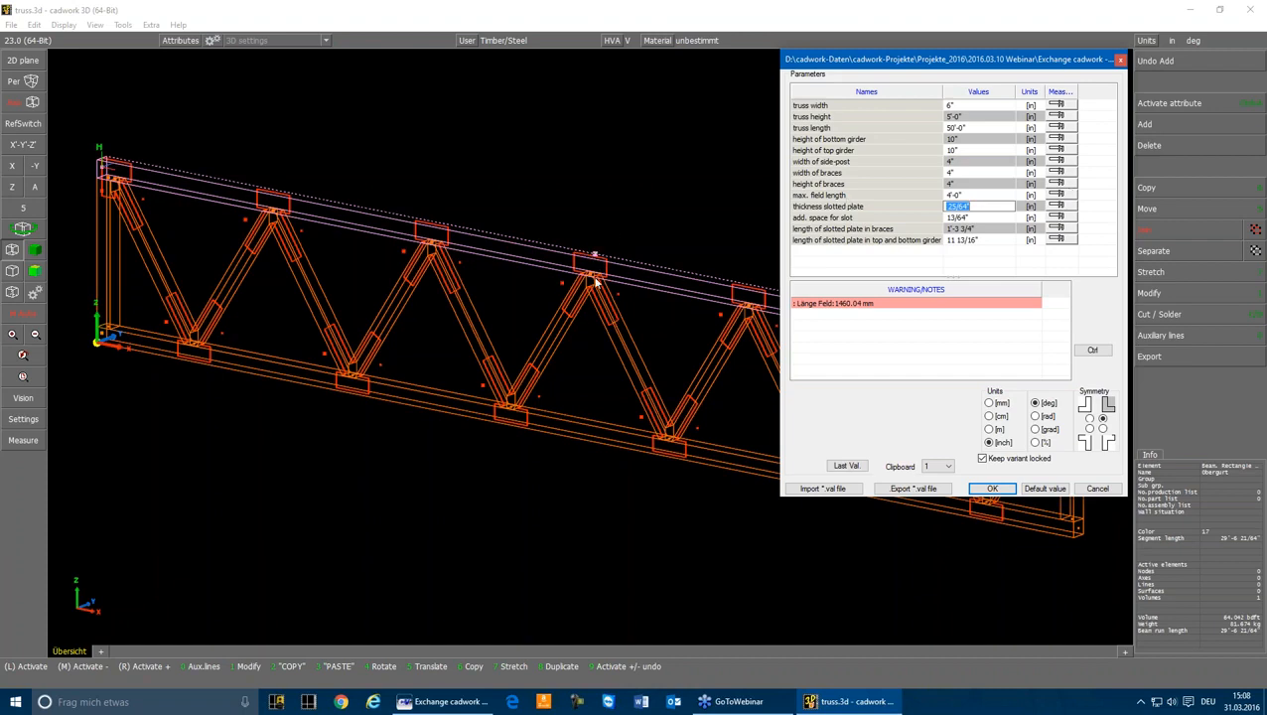
Set the slotted plate thickness and the additional slot space to 0, and apply the new parameters to the truss
text(0)
key(Return)
text(0)
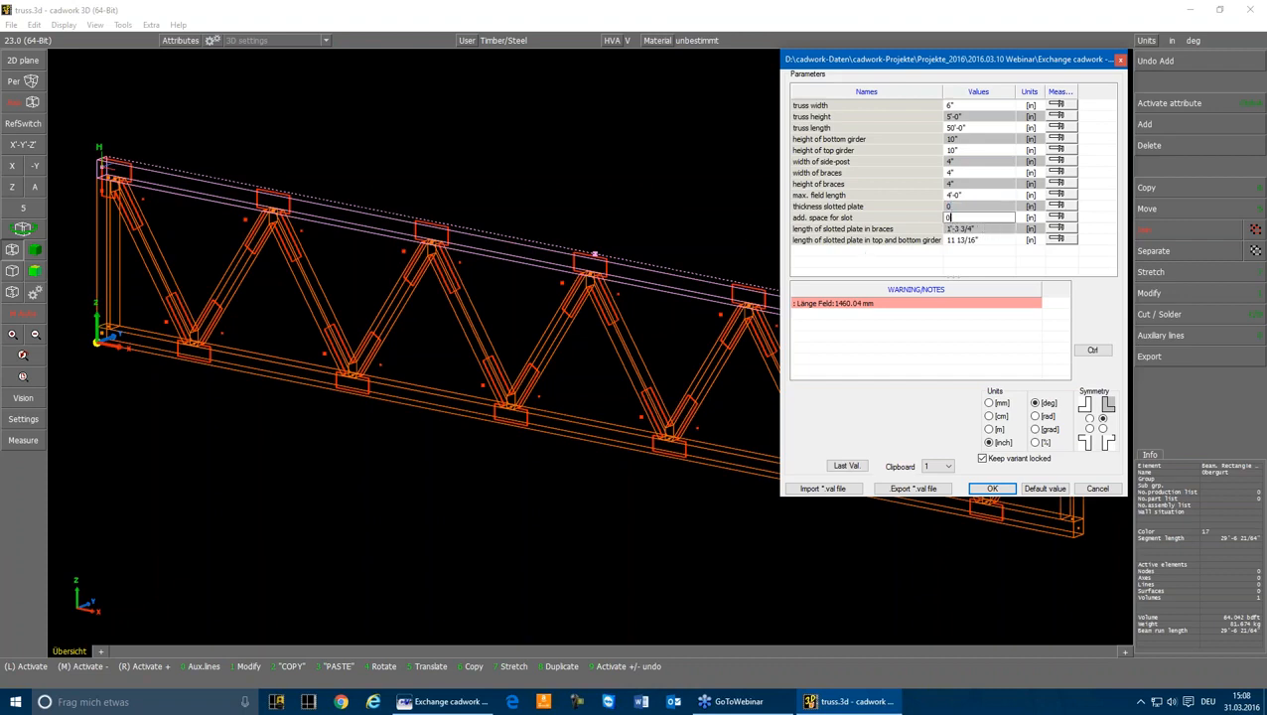
key(Return)
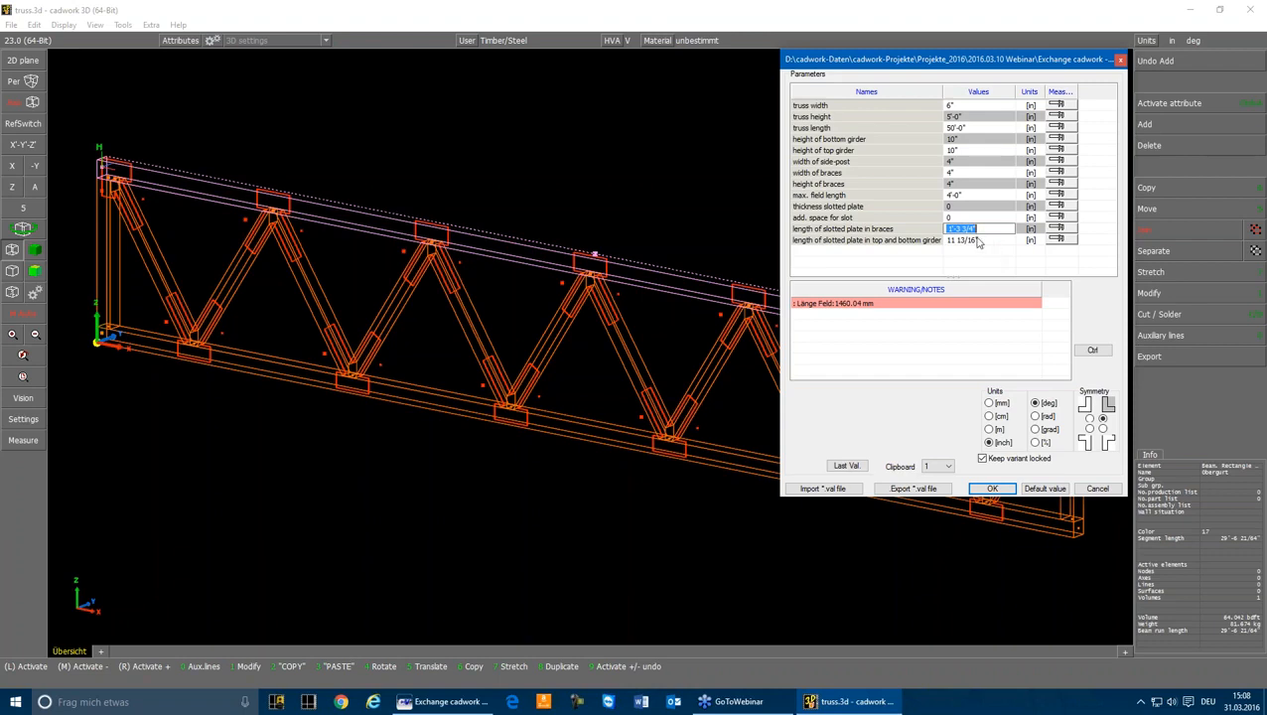
key(Return)
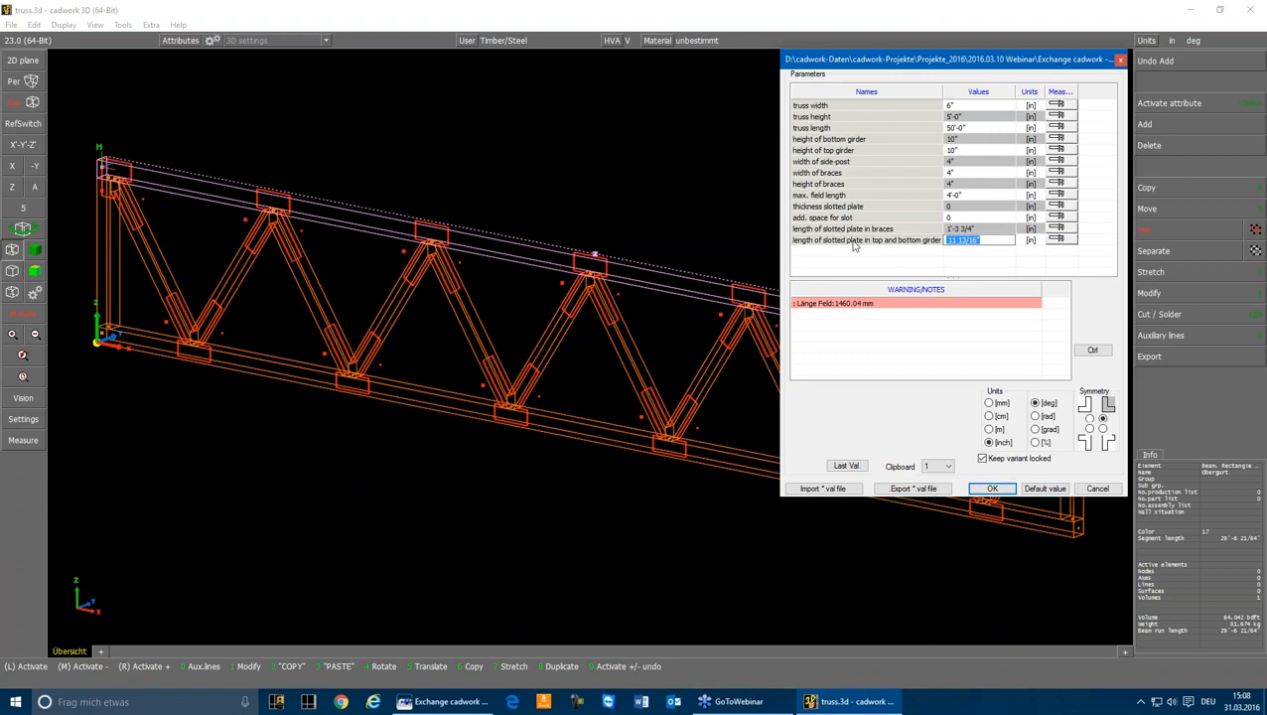
click(992, 487)
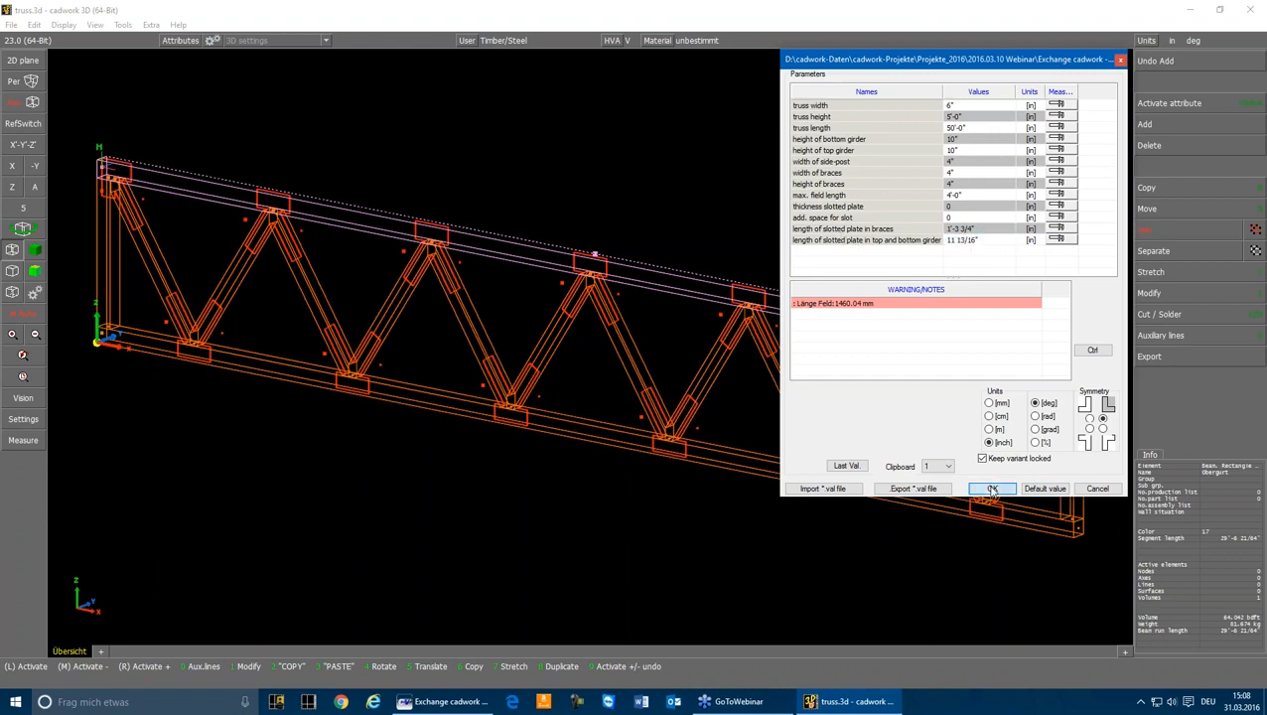
Examine the element attributes of one diagonal brace in the updated truss
scroll(698, 283, down, 4)
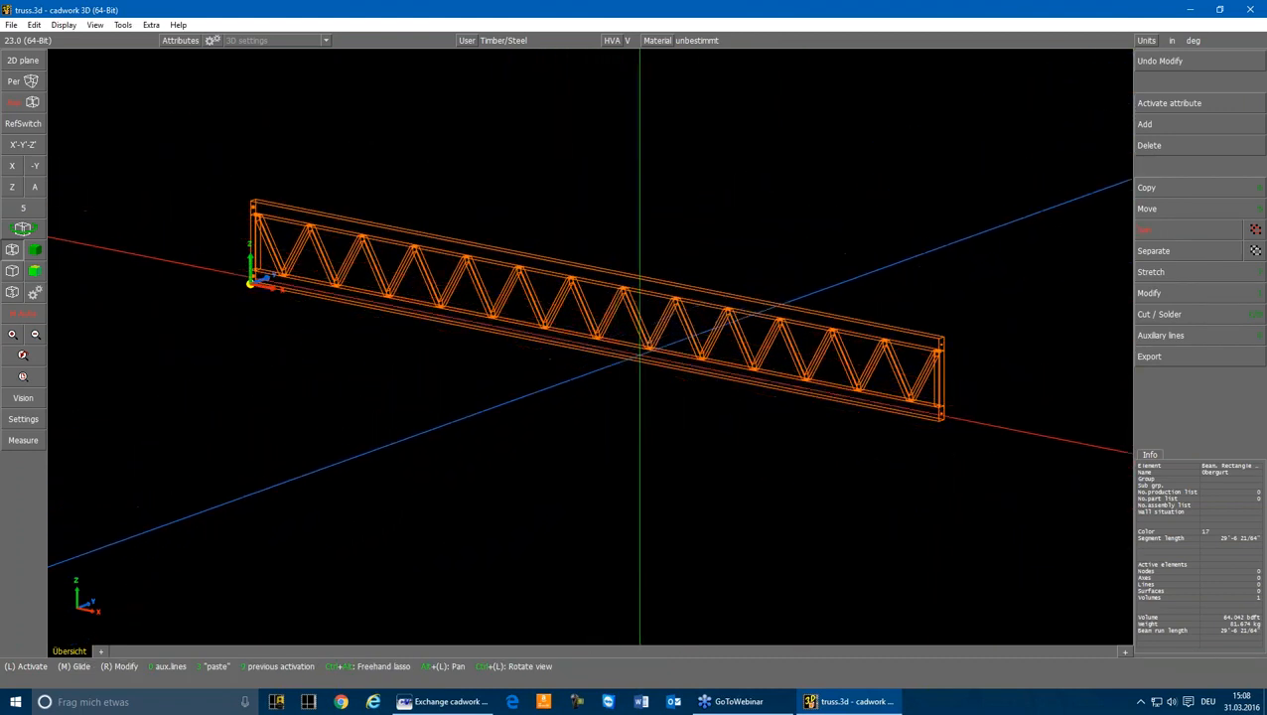
click(663, 316)
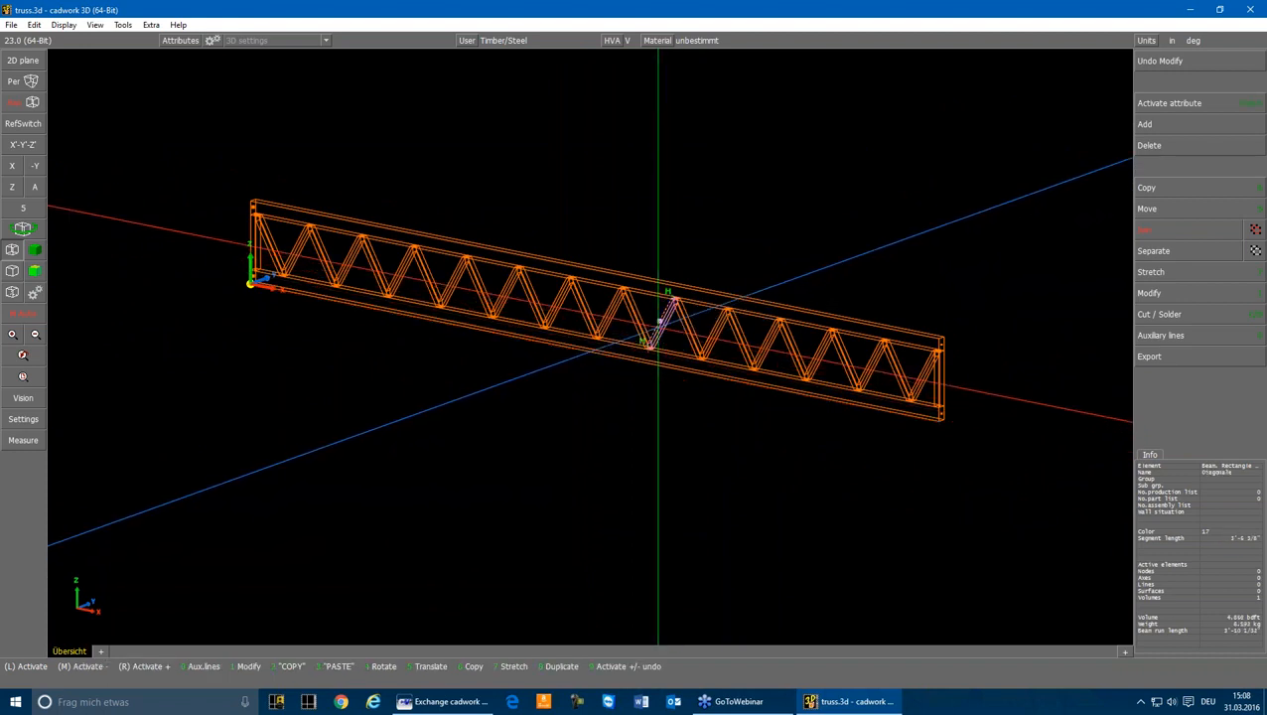
key(1)
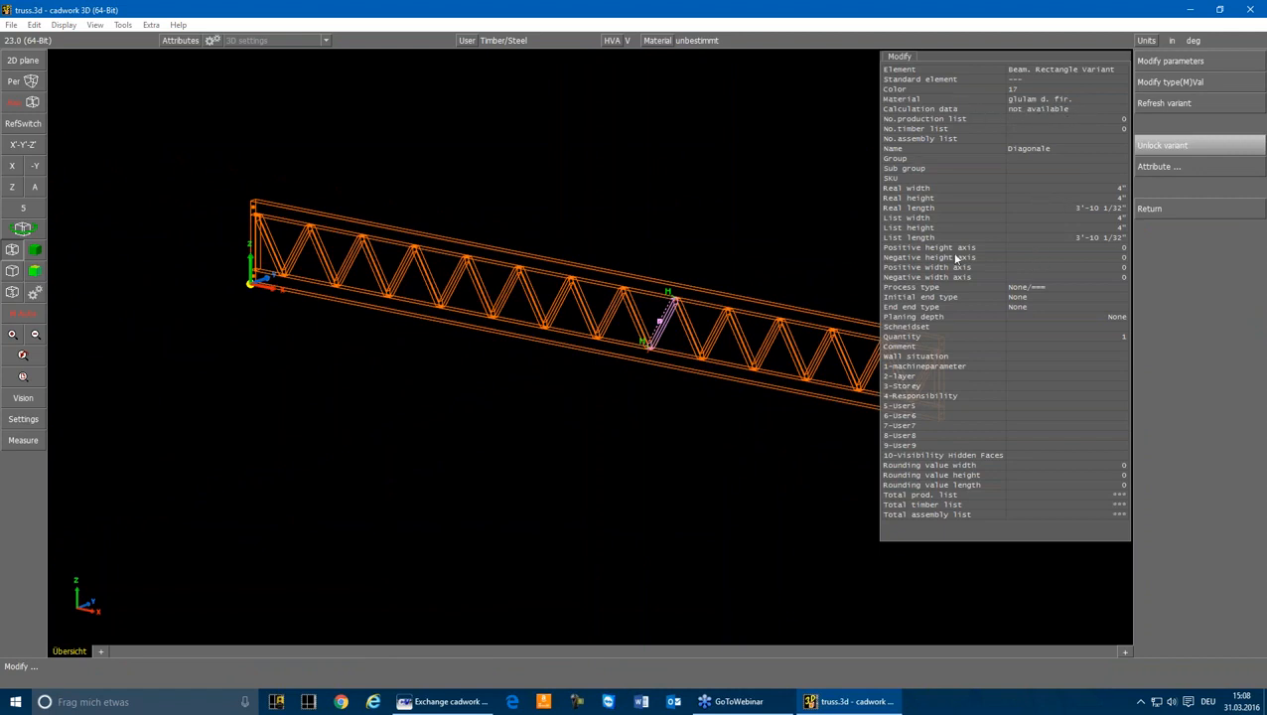
key(Escape)
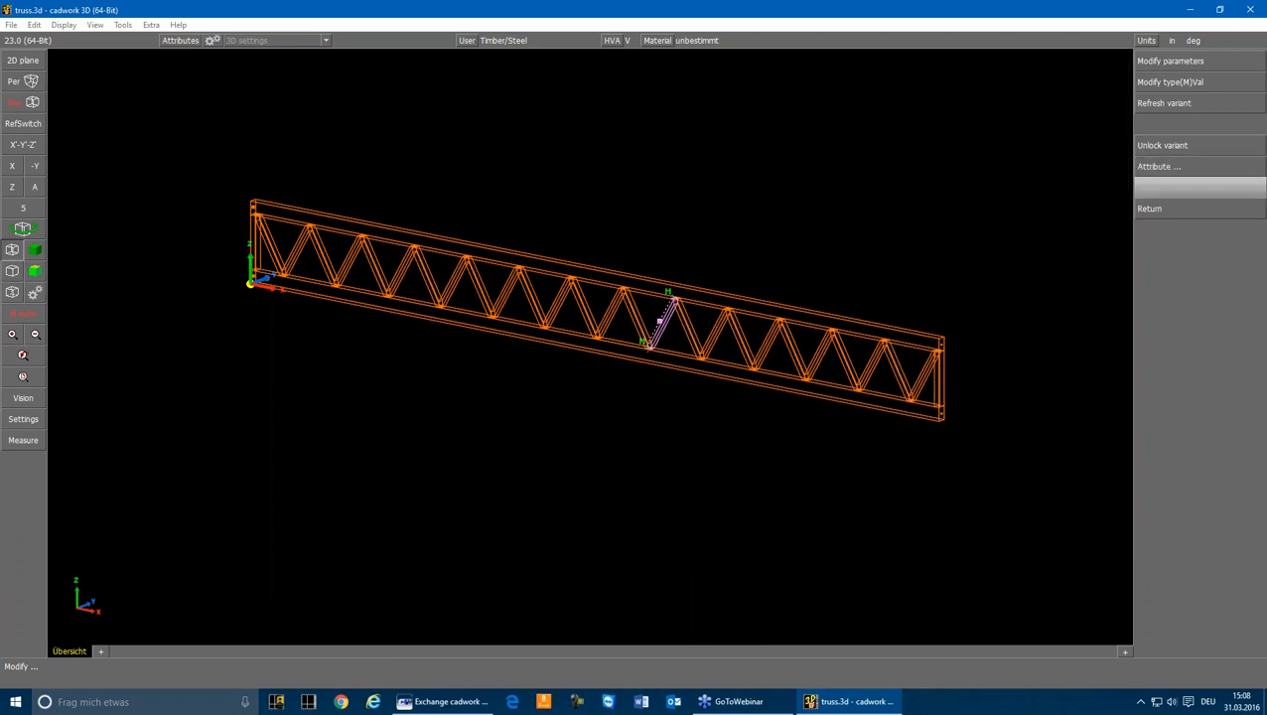
key(Escape)
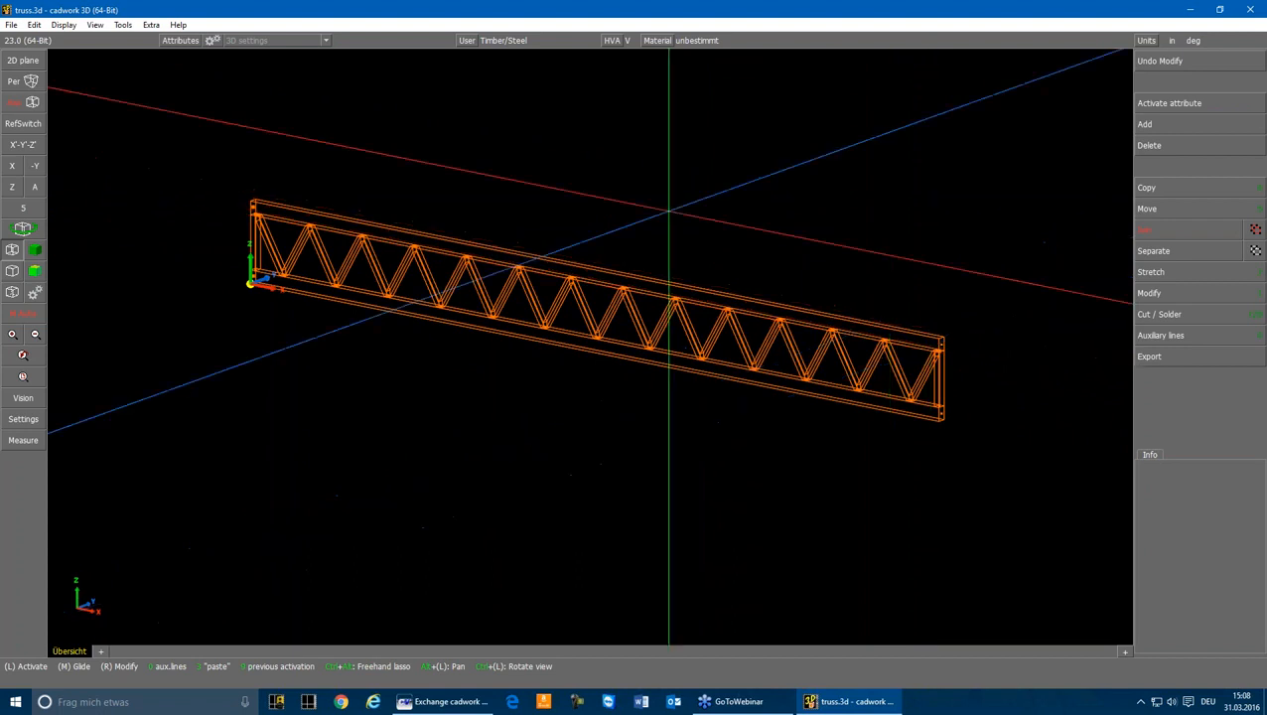
Select the whole truss and add system axes for all of its beams
mouse_move(233, 146)
mouse_down()
mouse_move(701, 418)
mouse_move(930, 463)
mouse_move(988, 461)
mouse_up()
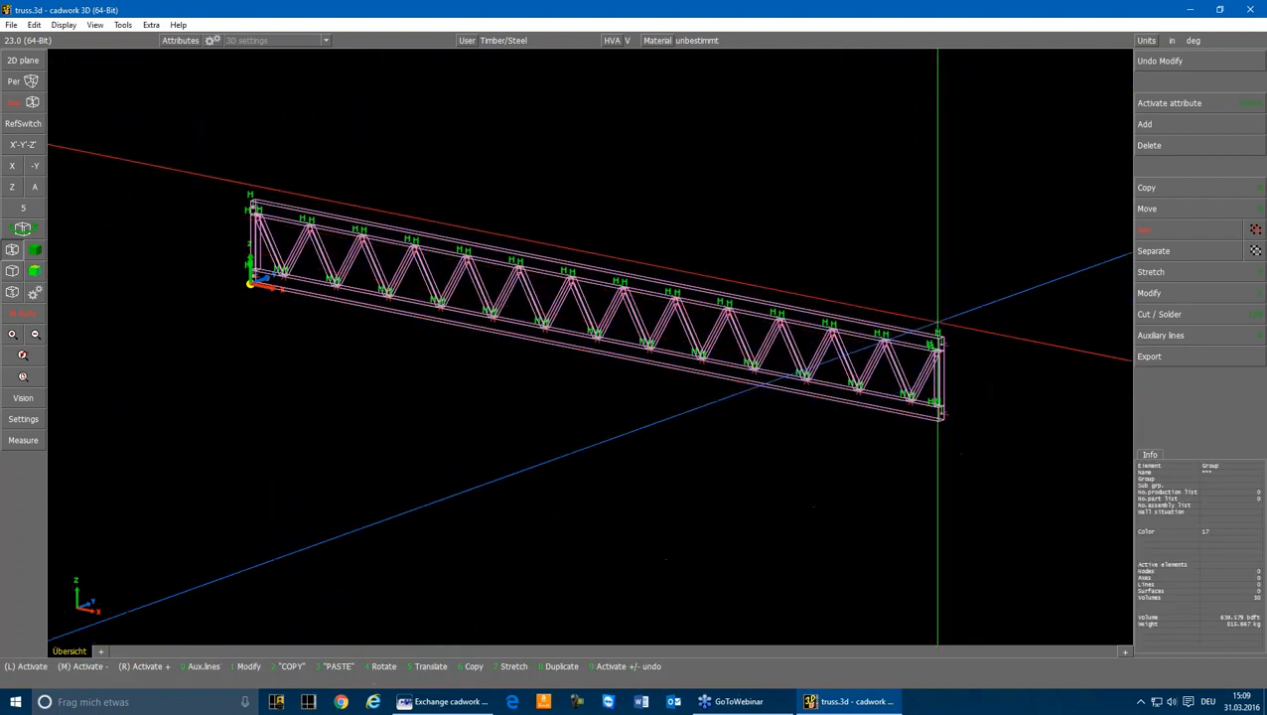
click(1161, 123)
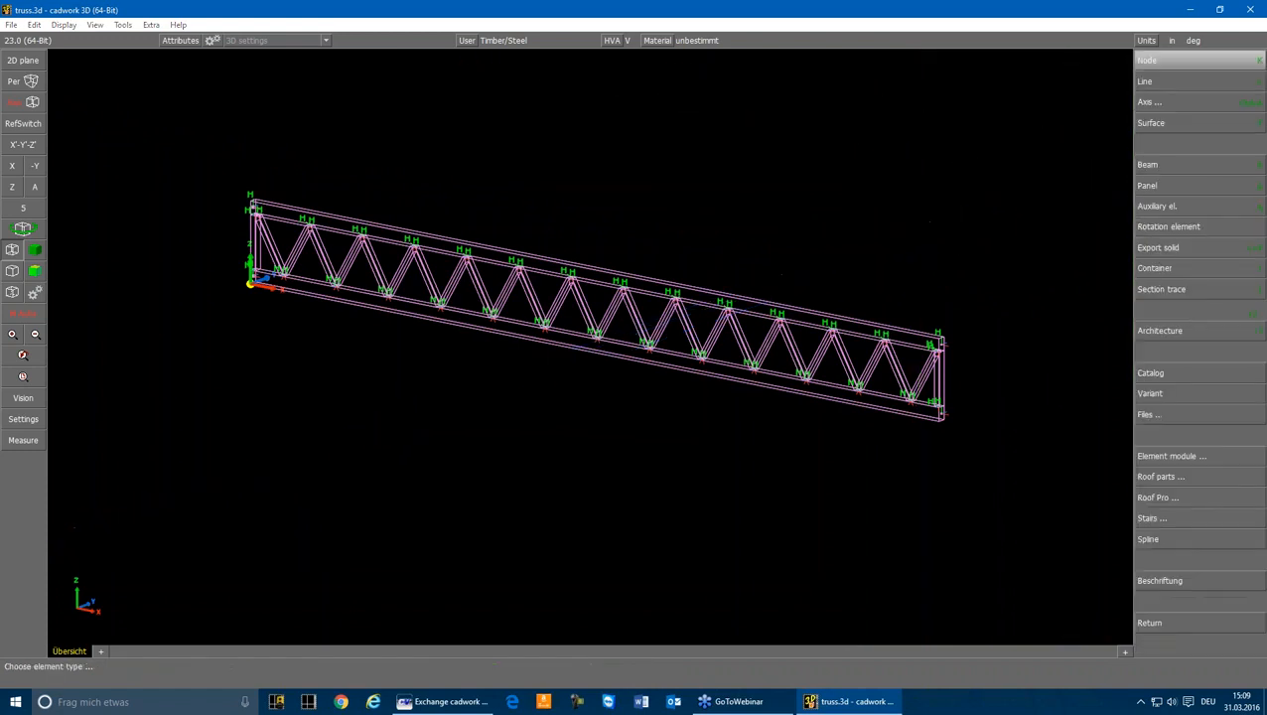
click(1175, 101)
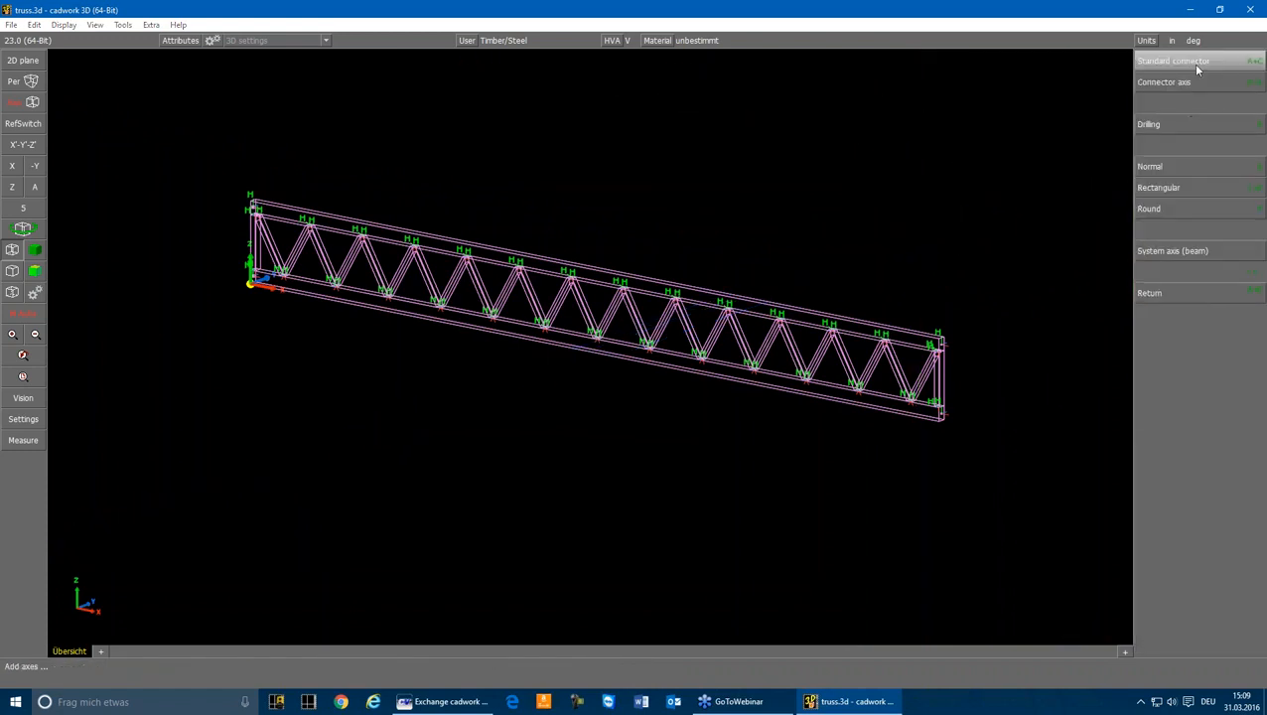
click(1161, 255)
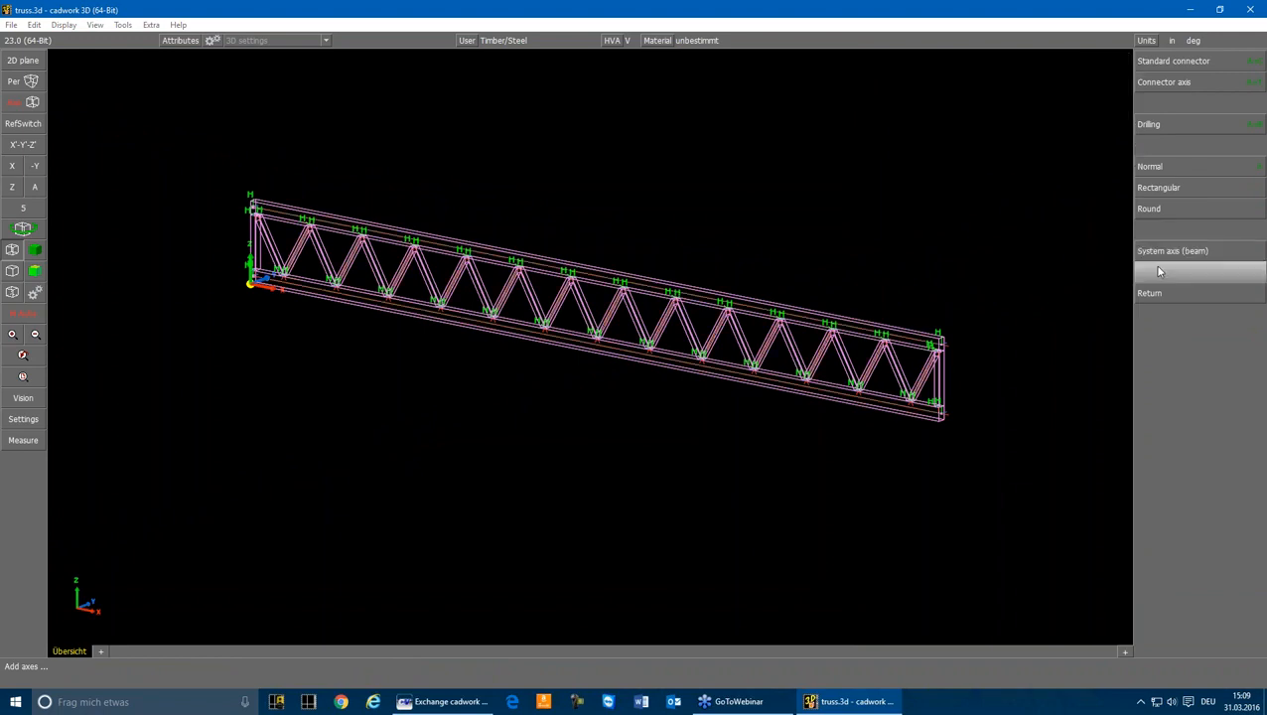
right_click(877, 145)
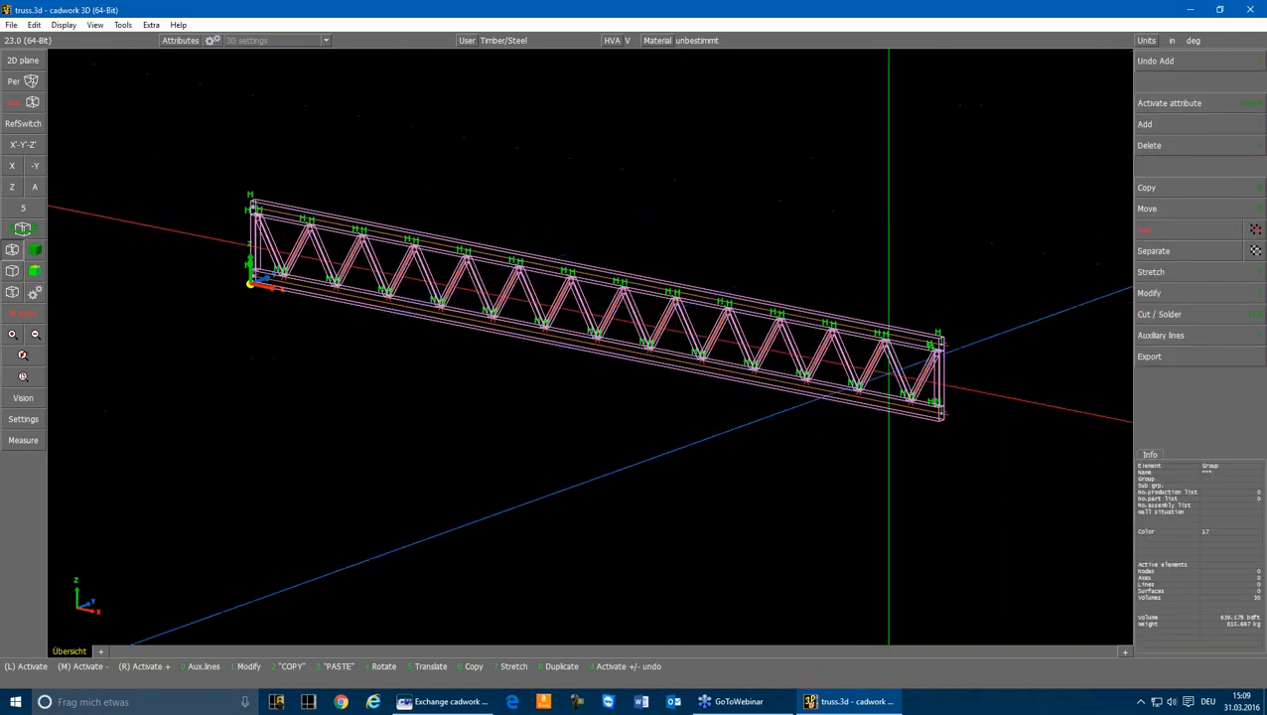
Hide the truss beams so that only their system axes are displayed
scroll(936, 344, up, 5)
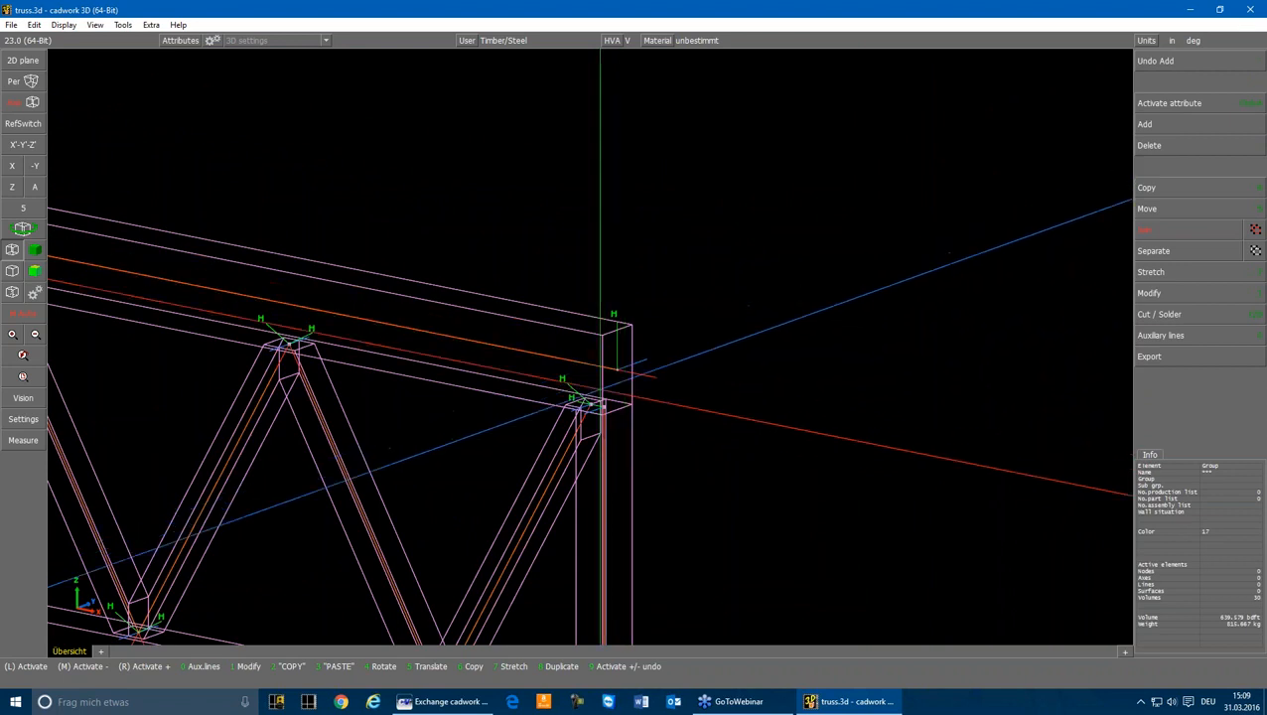
click(590, 370)
scroll(581, 395, down, 5)
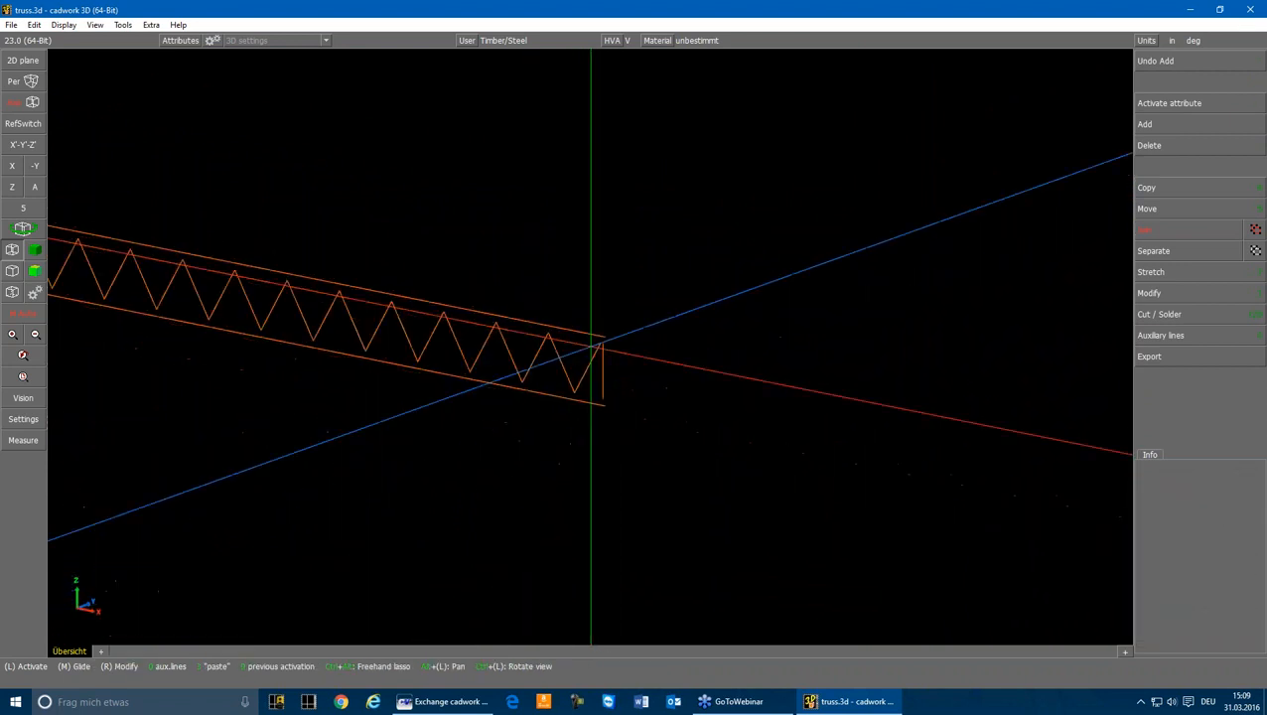
scroll(591, 348, down, 2)
scroll(595, 338, up, 2)
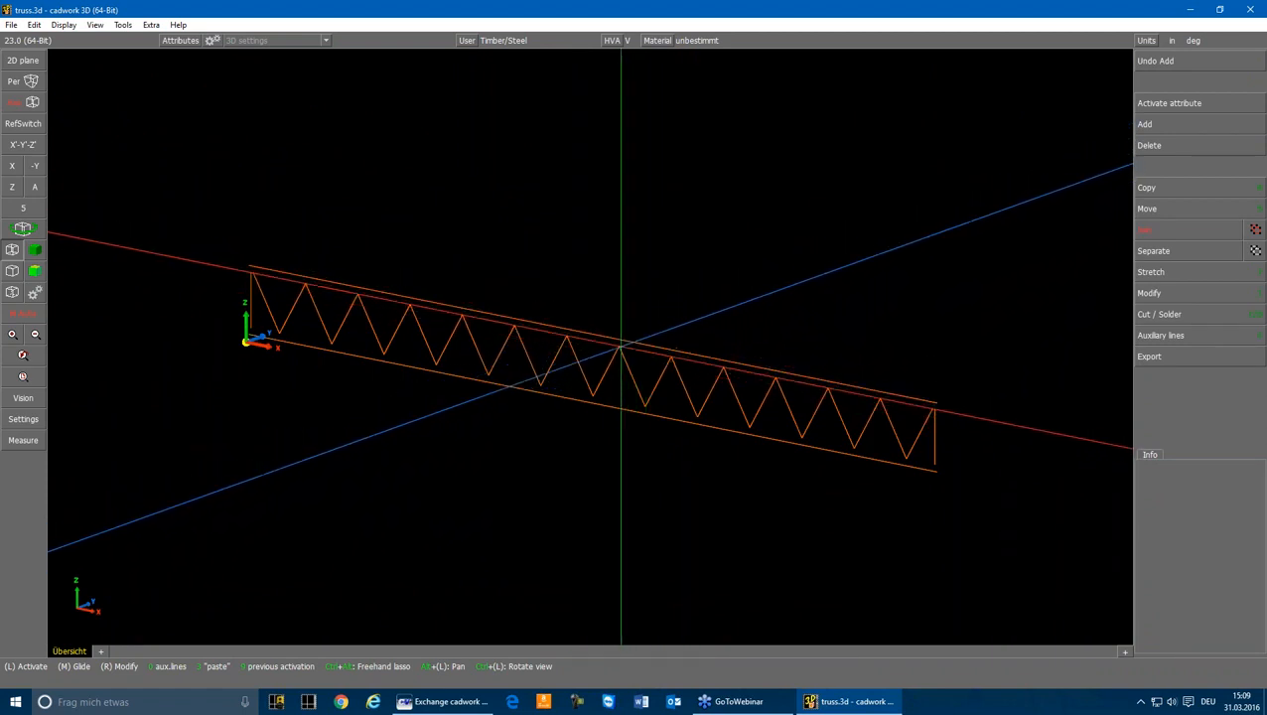
Move the top girder's system axis down onto the upper end of the end post at the far end of the truss
click(619, 345)
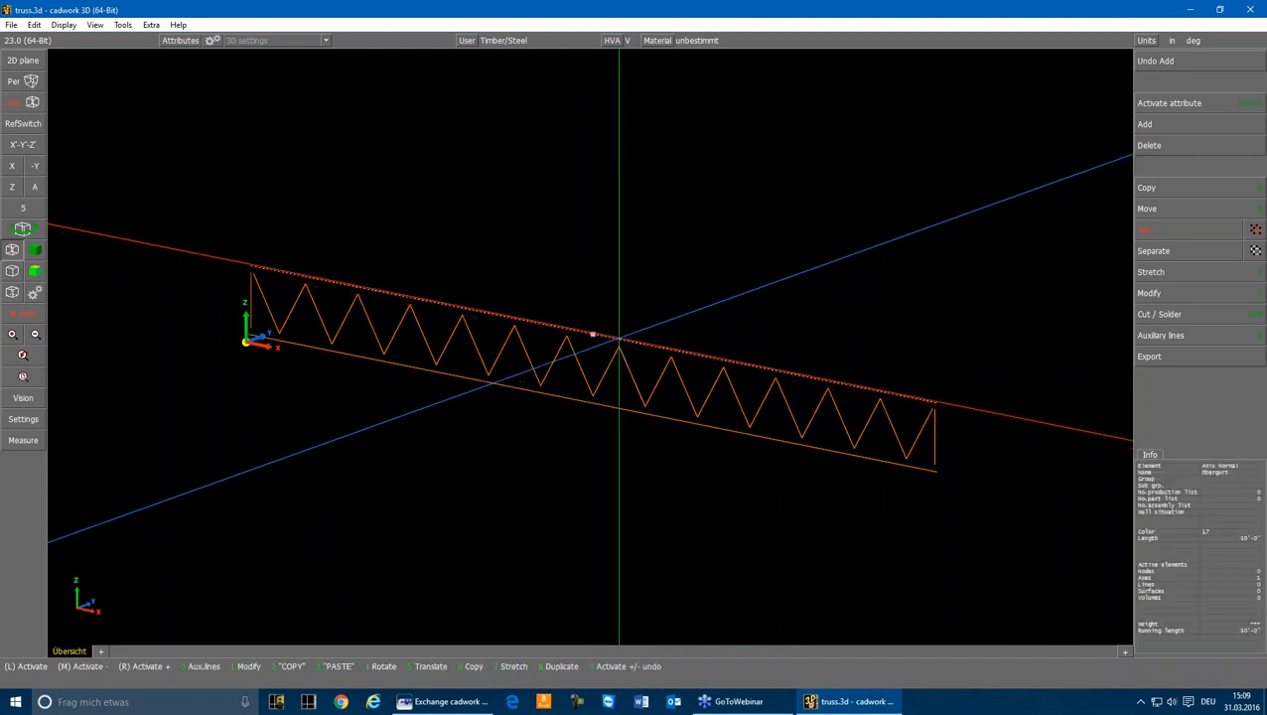
click(929, 401)
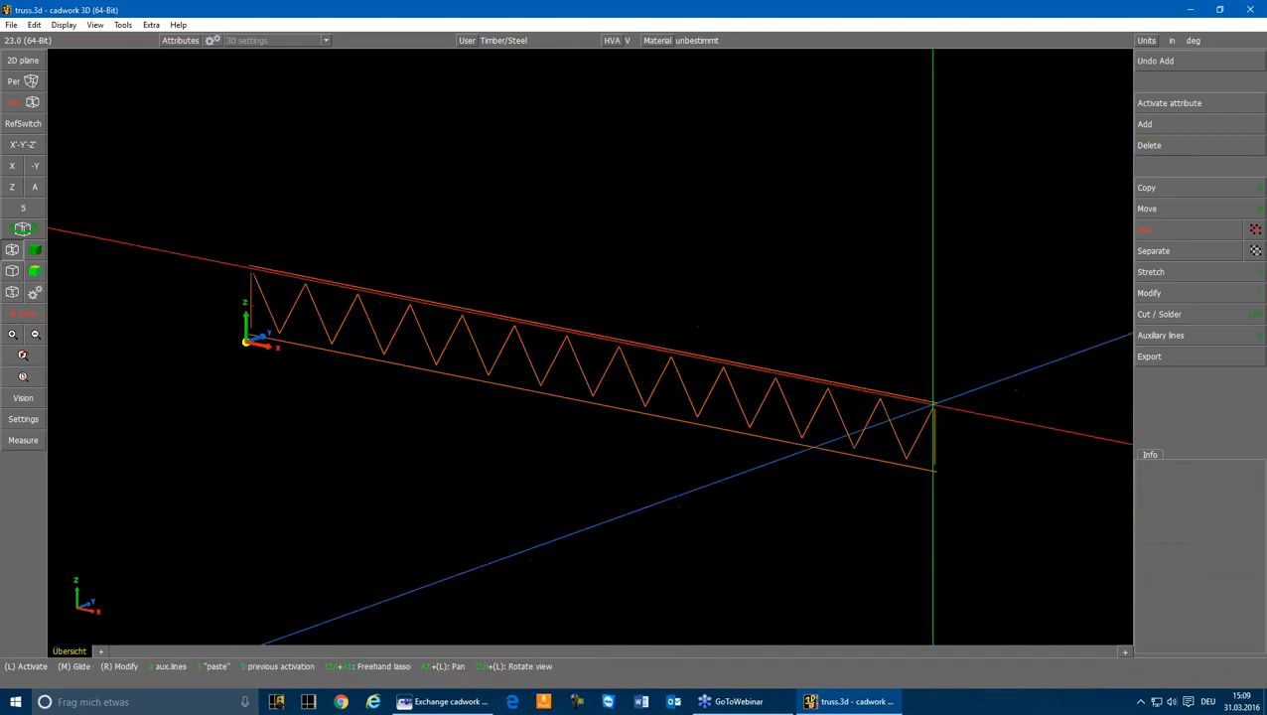
click(591, 333)
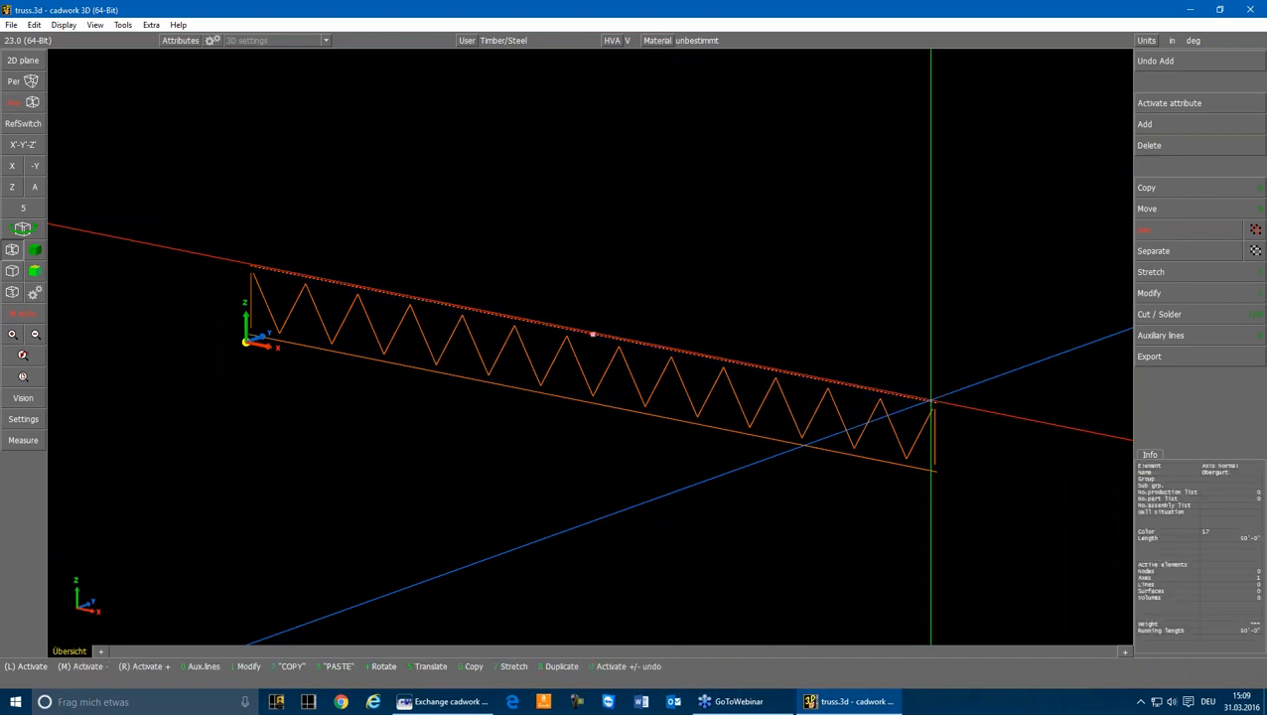
scroll(591, 333, up, 3)
key(5)
click(594, 332)
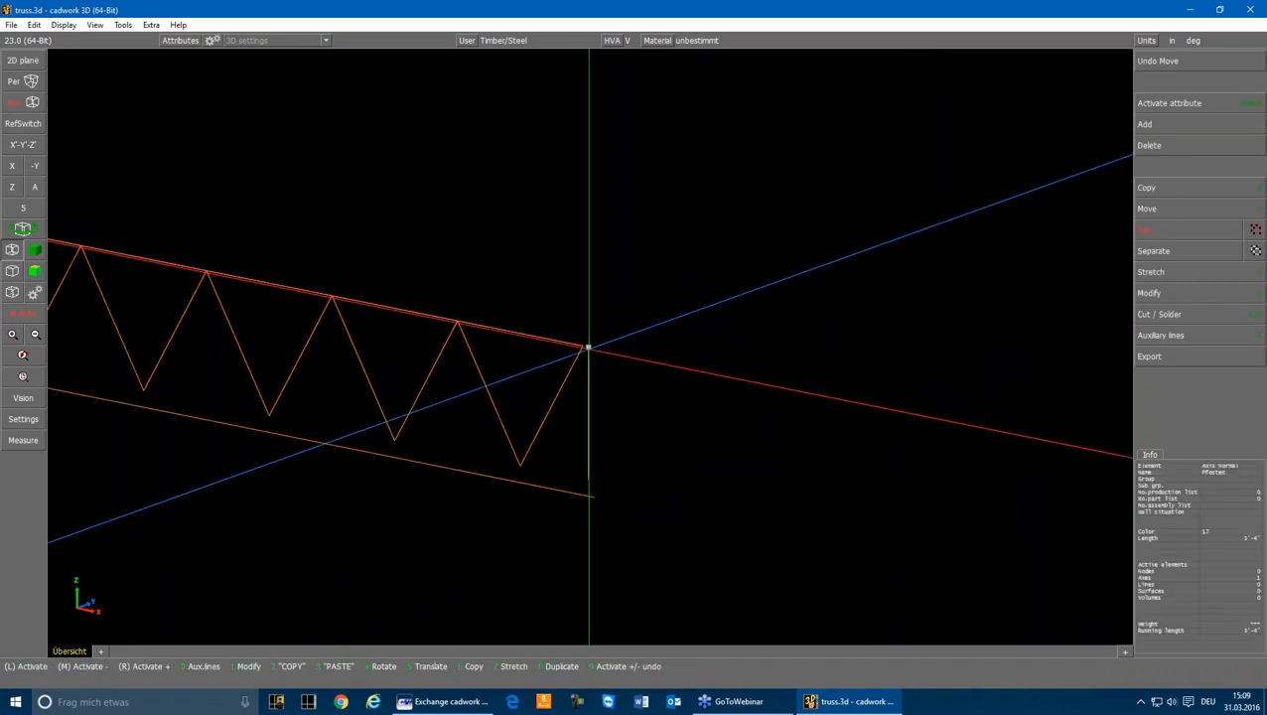
Move the far end-post axis onto the last brace's upper end and the bottom girder axis onto the post's lower end
click(586, 345)
click(586, 495)
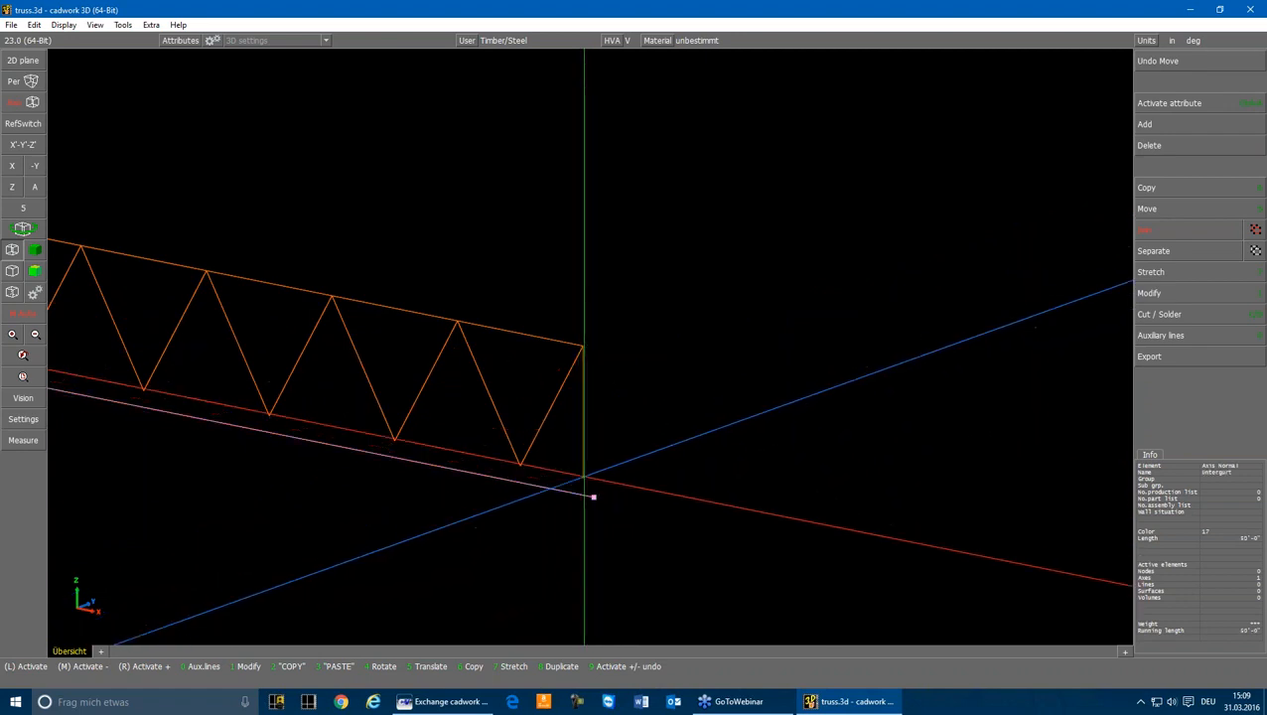
key(5)
click(594, 497)
click(583, 479)
scroll(469, 446, down, 2)
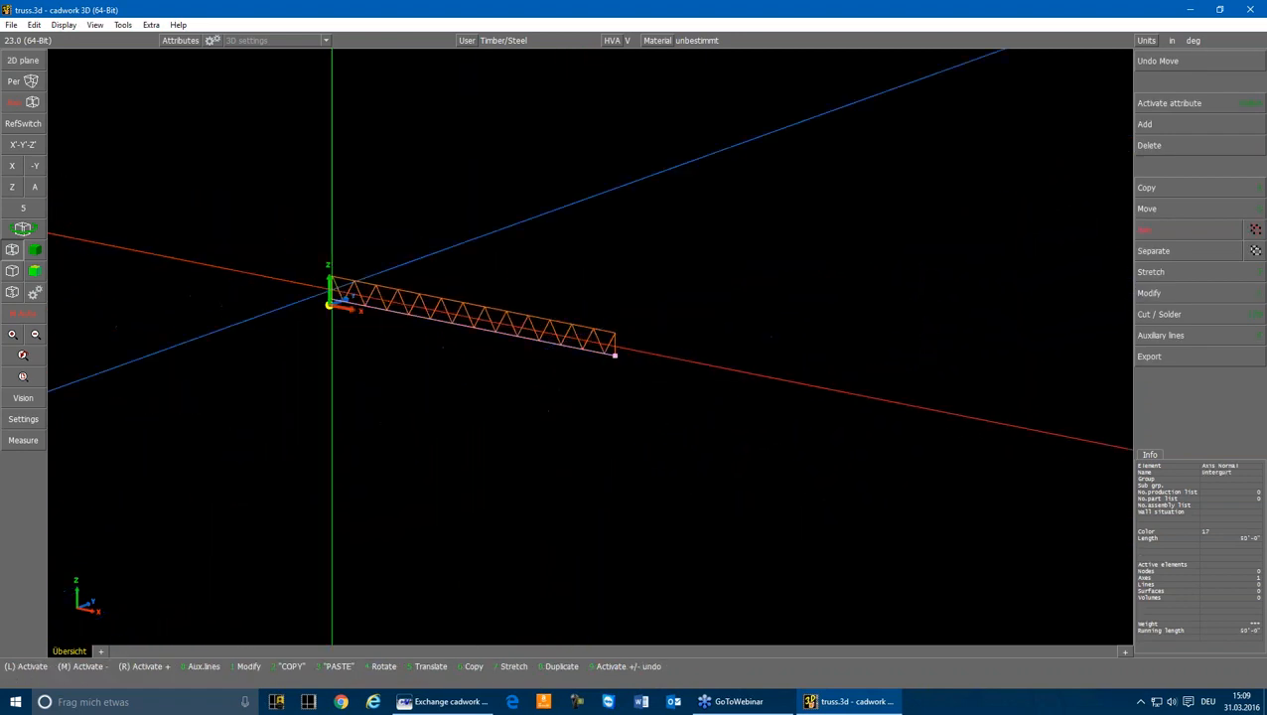
Move the end-post axis near the origin onto the first brace's upper end and stretch the top girder axis back to that joint
scroll(343, 266, up, 2)
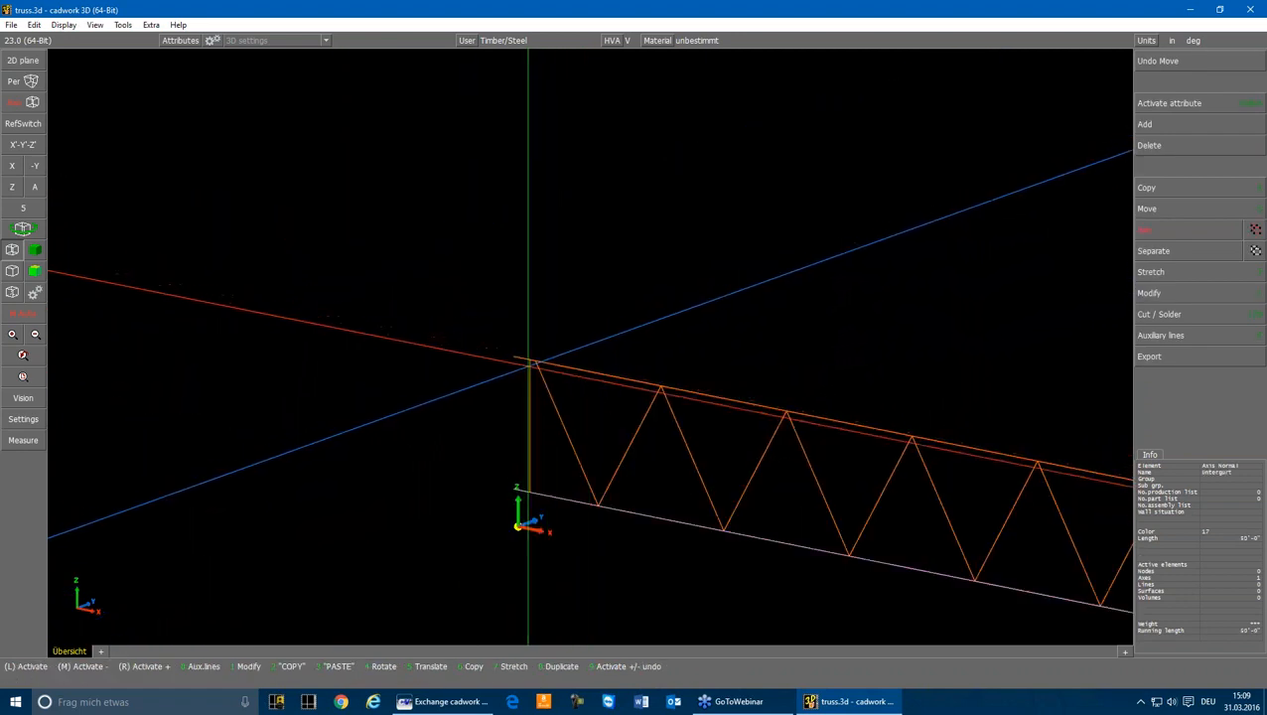
scroll(597, 332, up, 3)
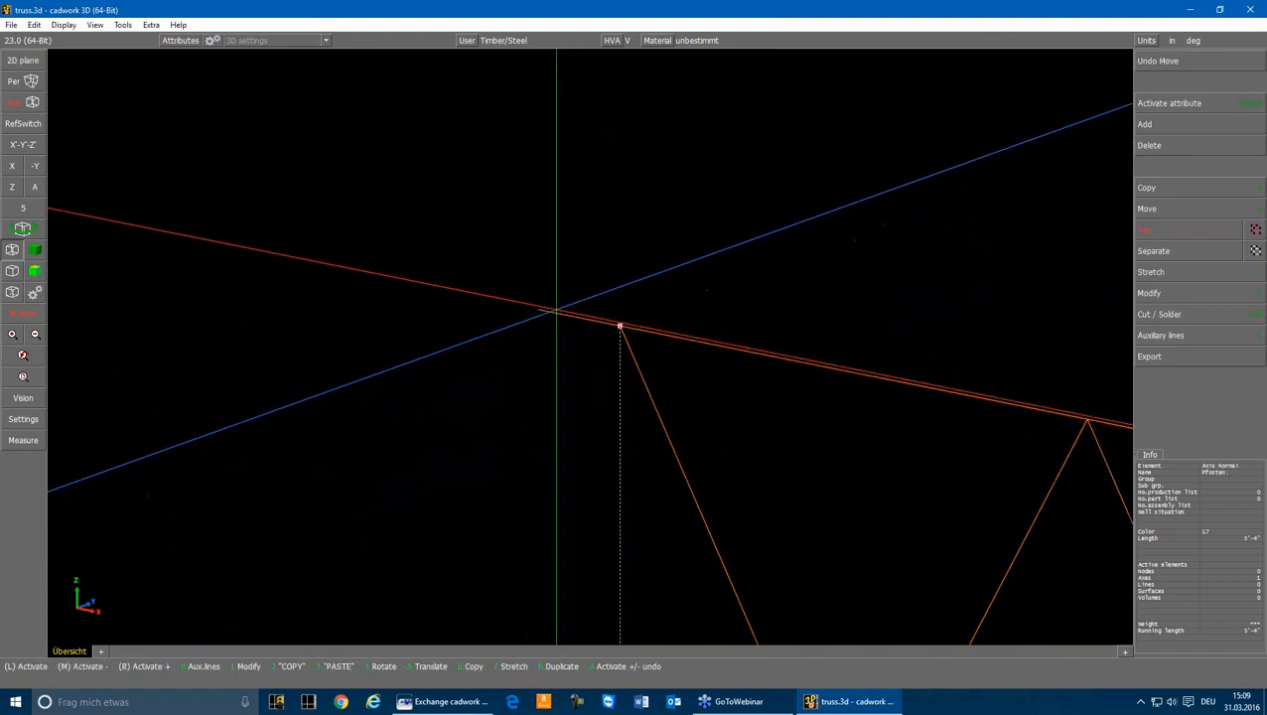
click(558, 312)
key(7)
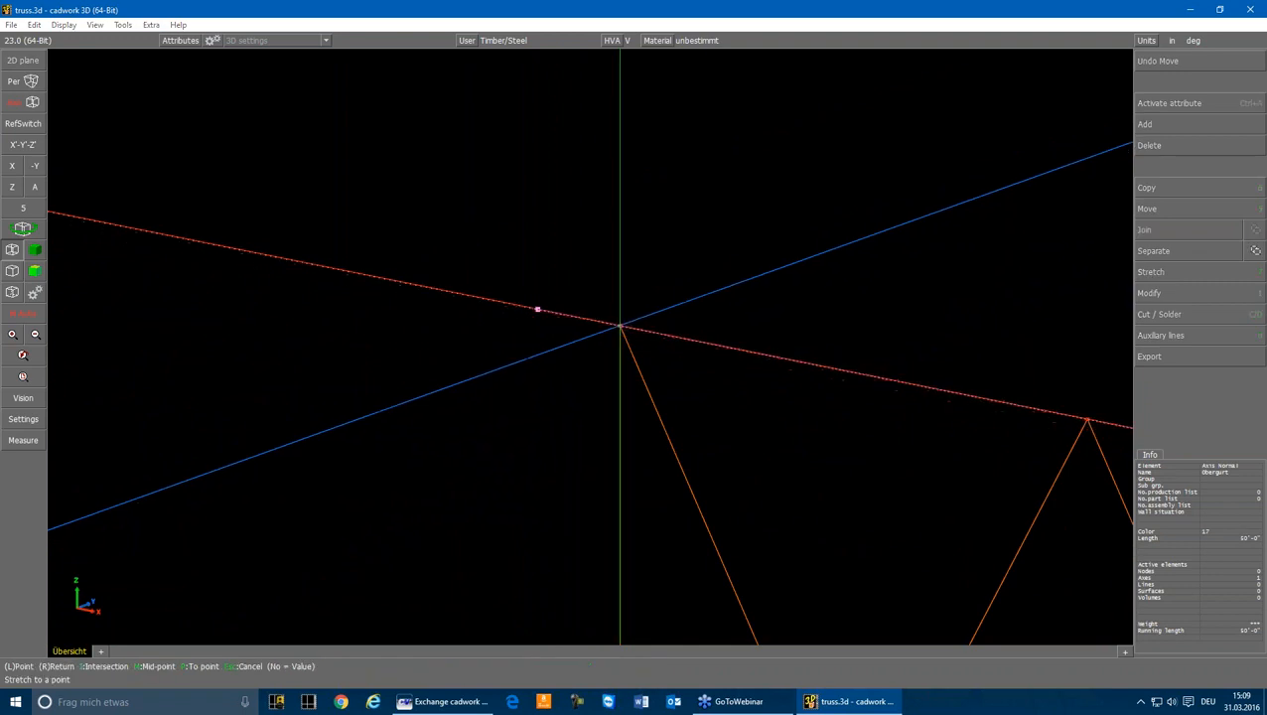
click(620, 325)
scroll(586, 336, down, 3)
Stretch the bottom girder axis back to the lower end of the end post near the origin
click(573, 463)
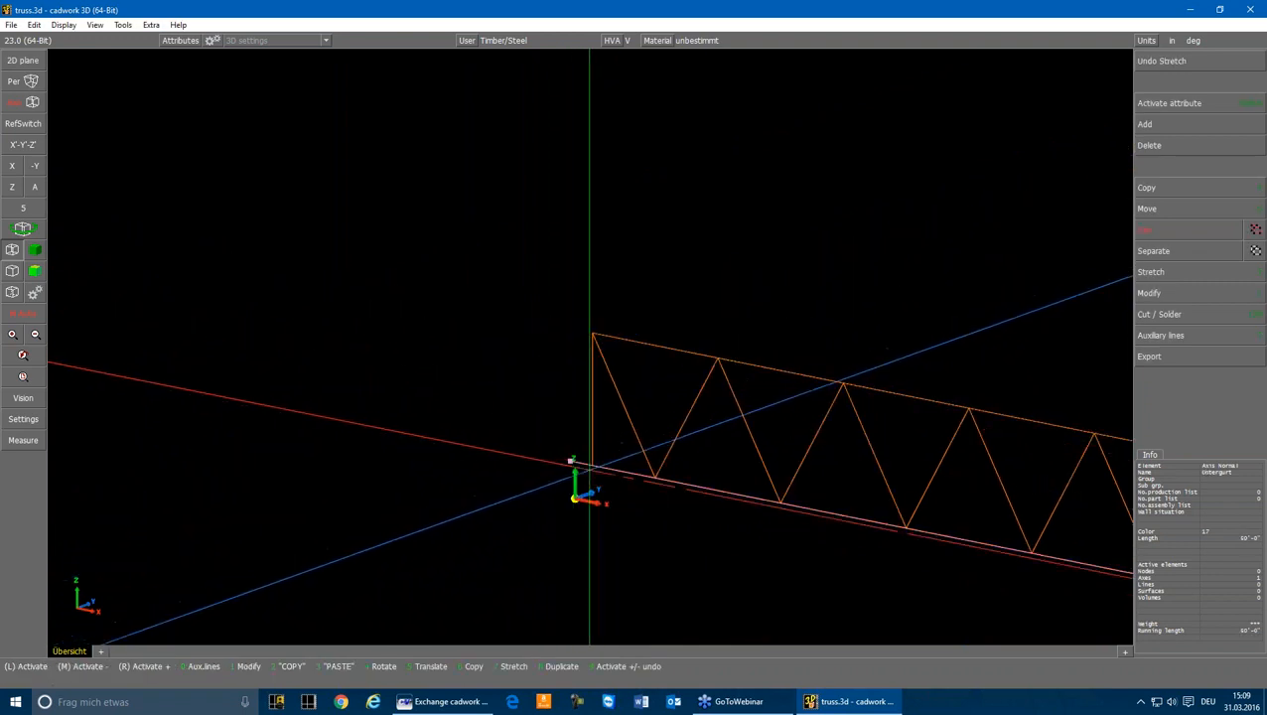
key(7)
click(593, 467)
click(715, 306)
scroll(637, 381, down, 6)
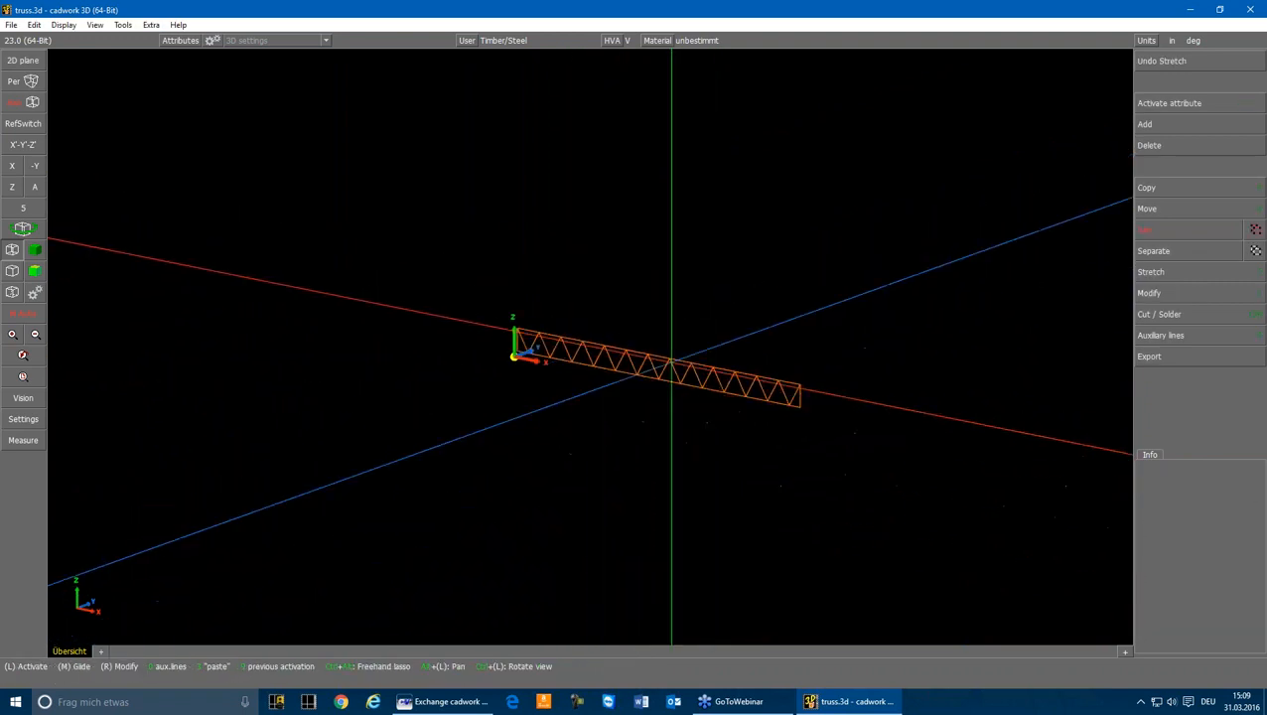
scroll(645, 357, up, 3)
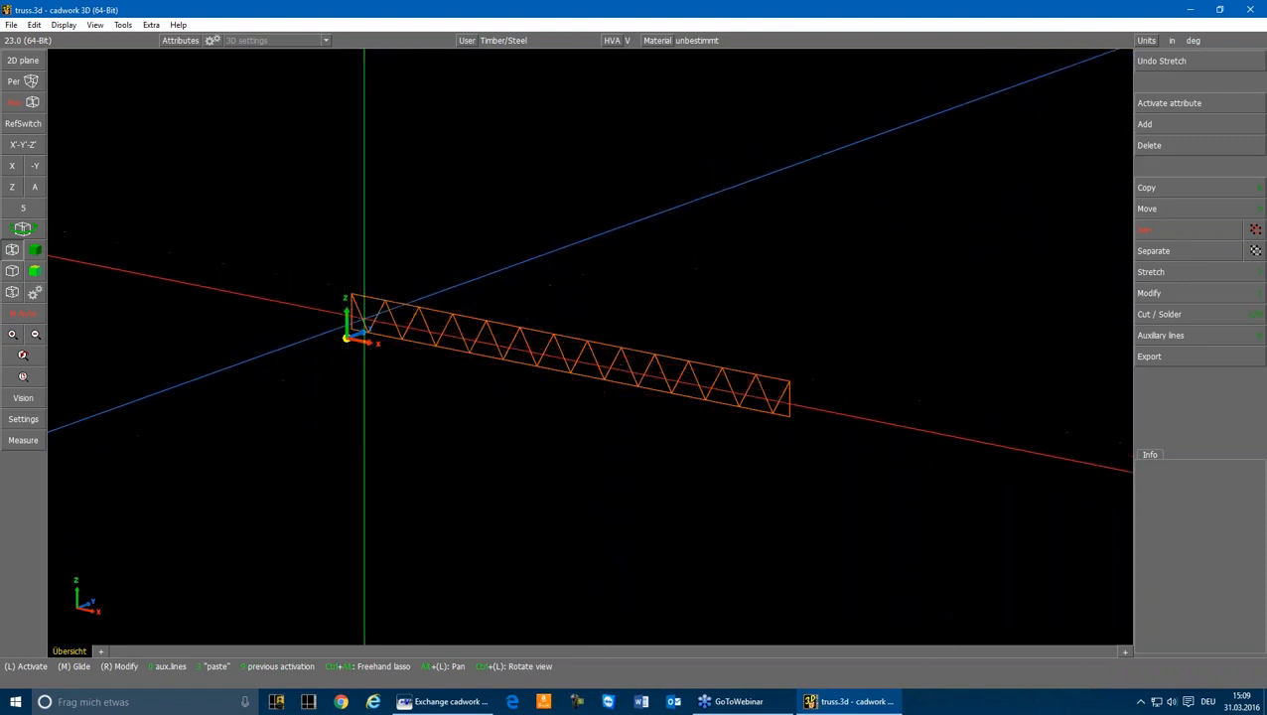
Export all the system axes to a DXF file with layers by name, considering only active elements
click(363, 317)
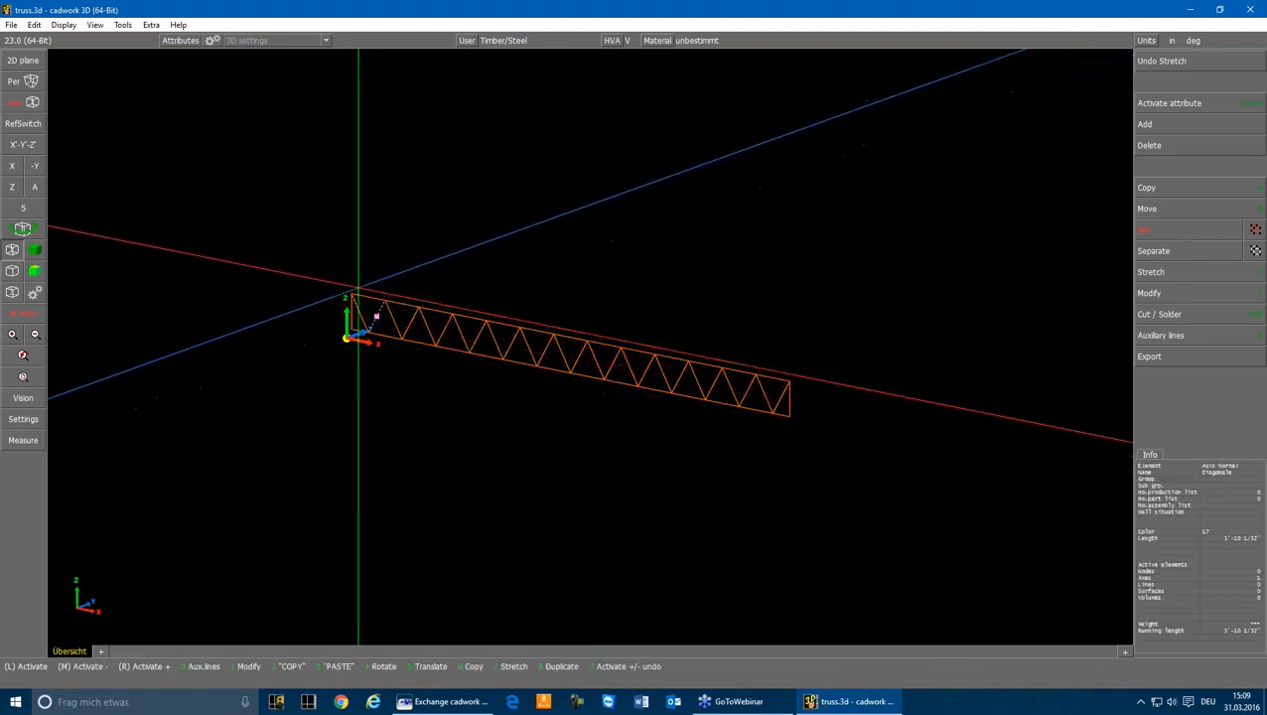
click(275, 222)
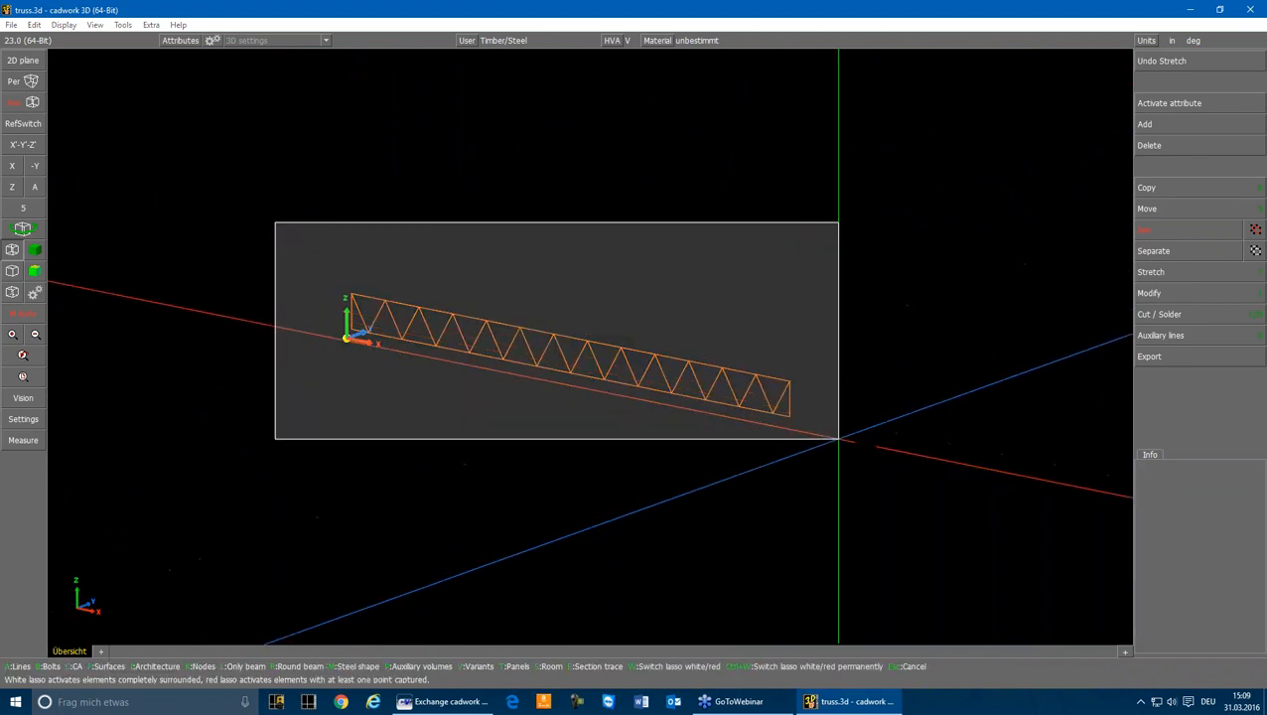
click(837, 437)
click(1171, 358)
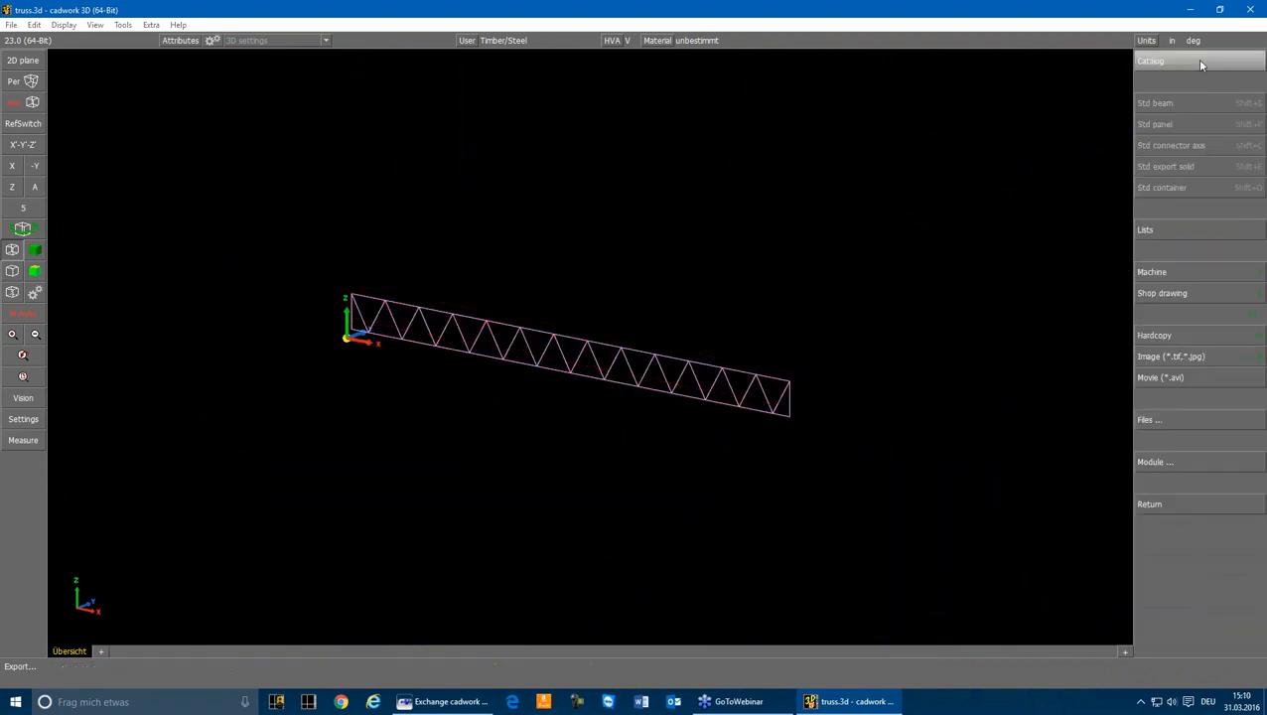
click(1162, 418)
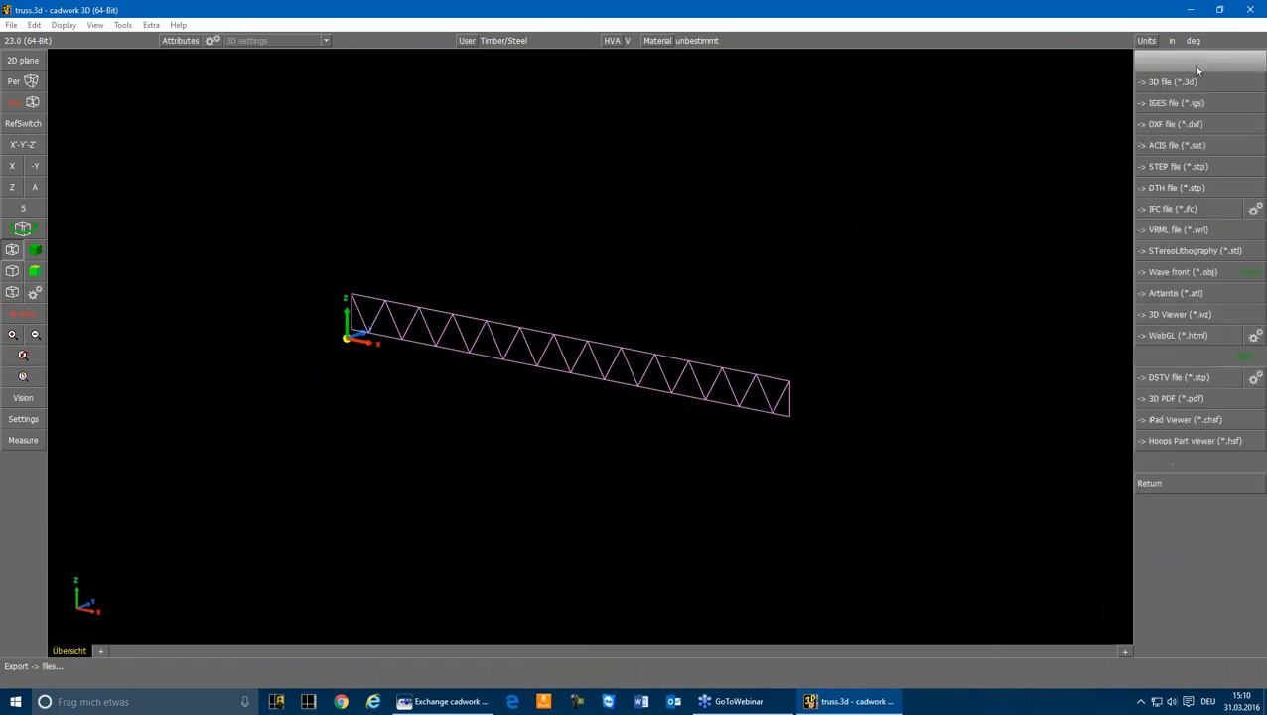
click(1181, 125)
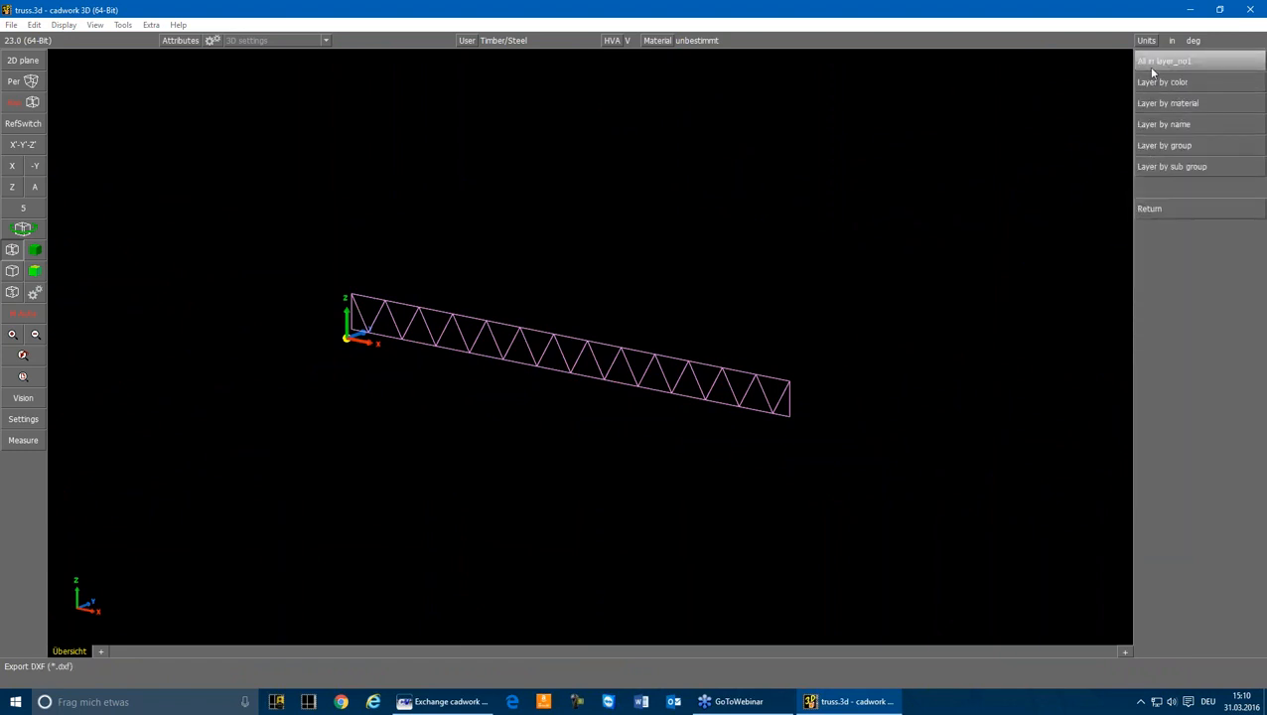
click(1172, 127)
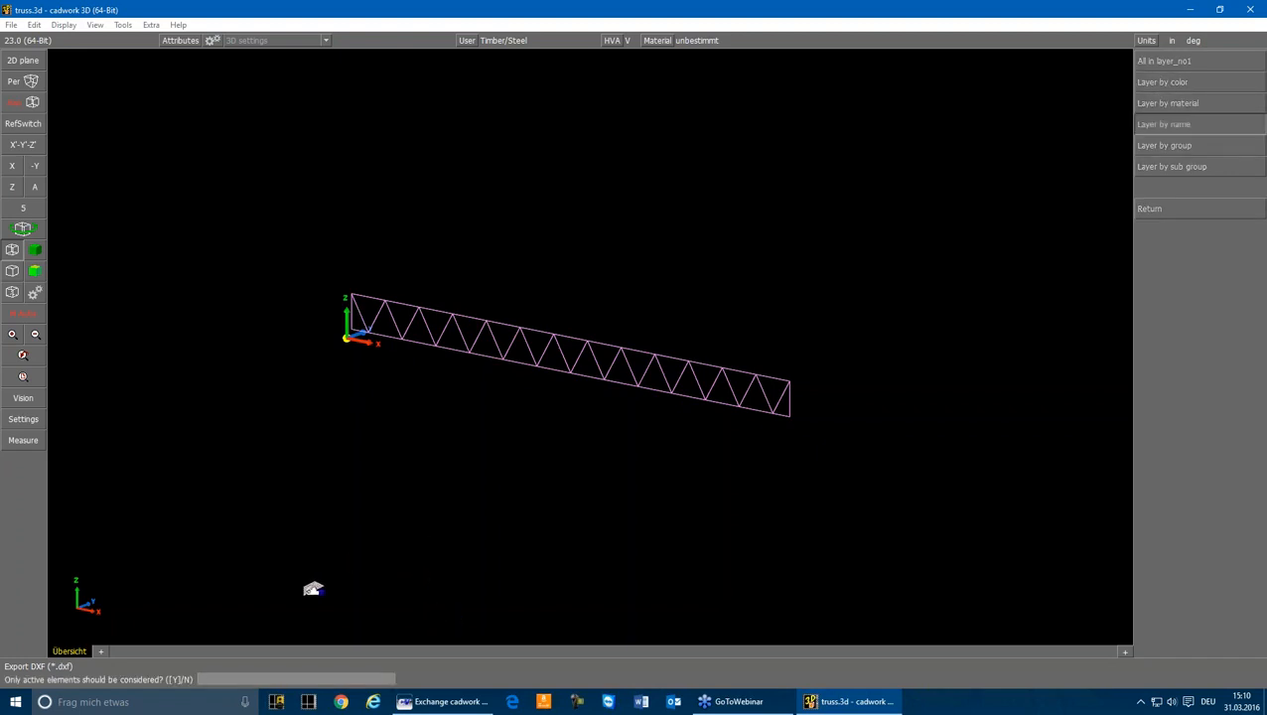
key(Return)
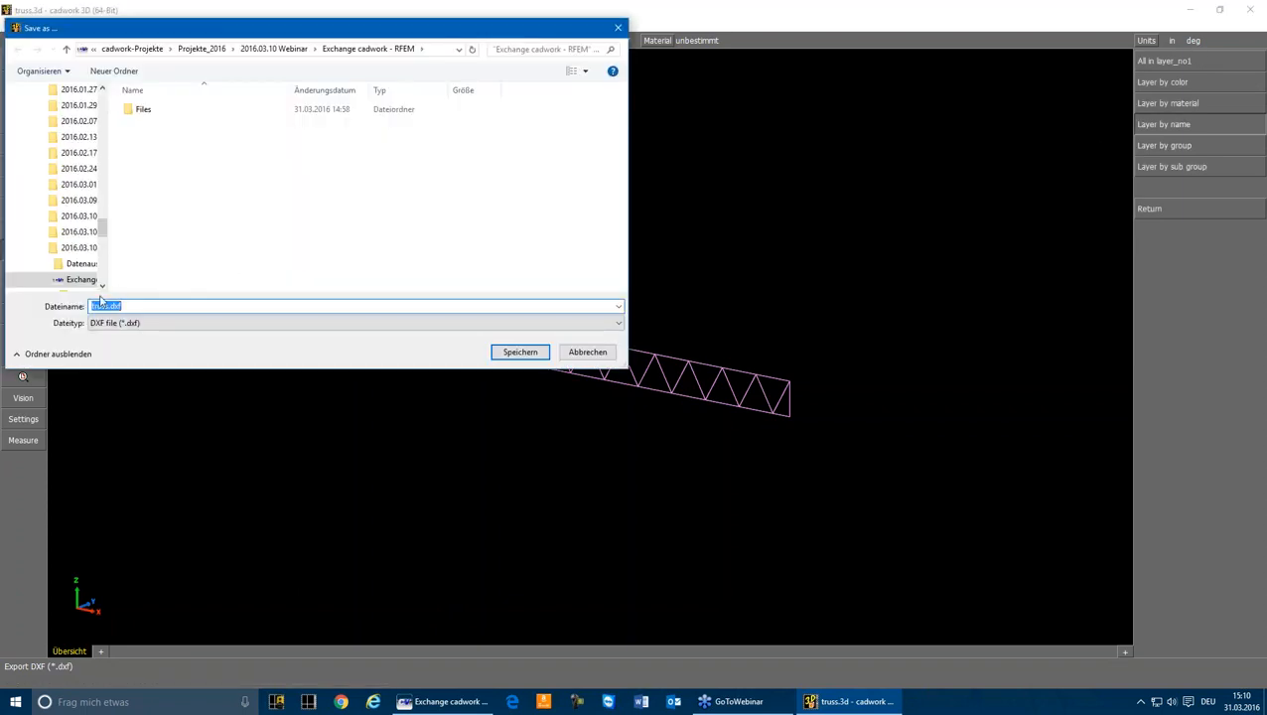
click(520, 352)
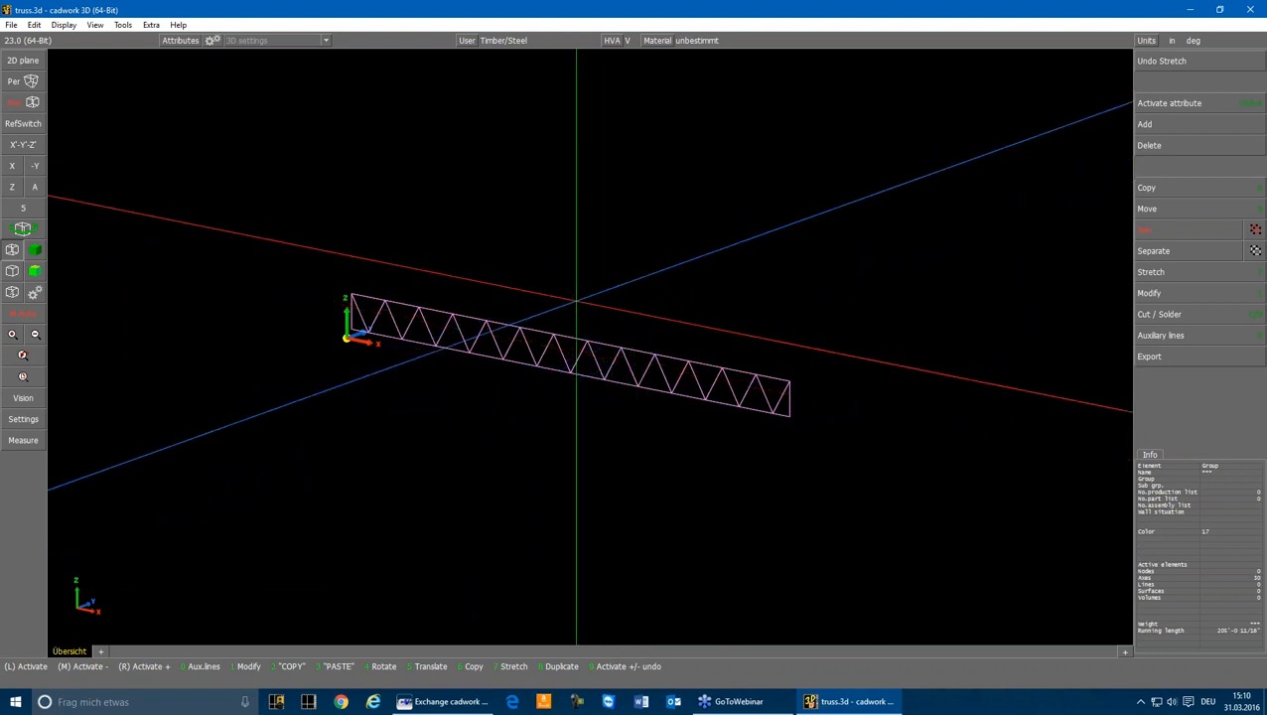
Display the truss beams again and delete the exported system axes
key(F4)
key(Delete)
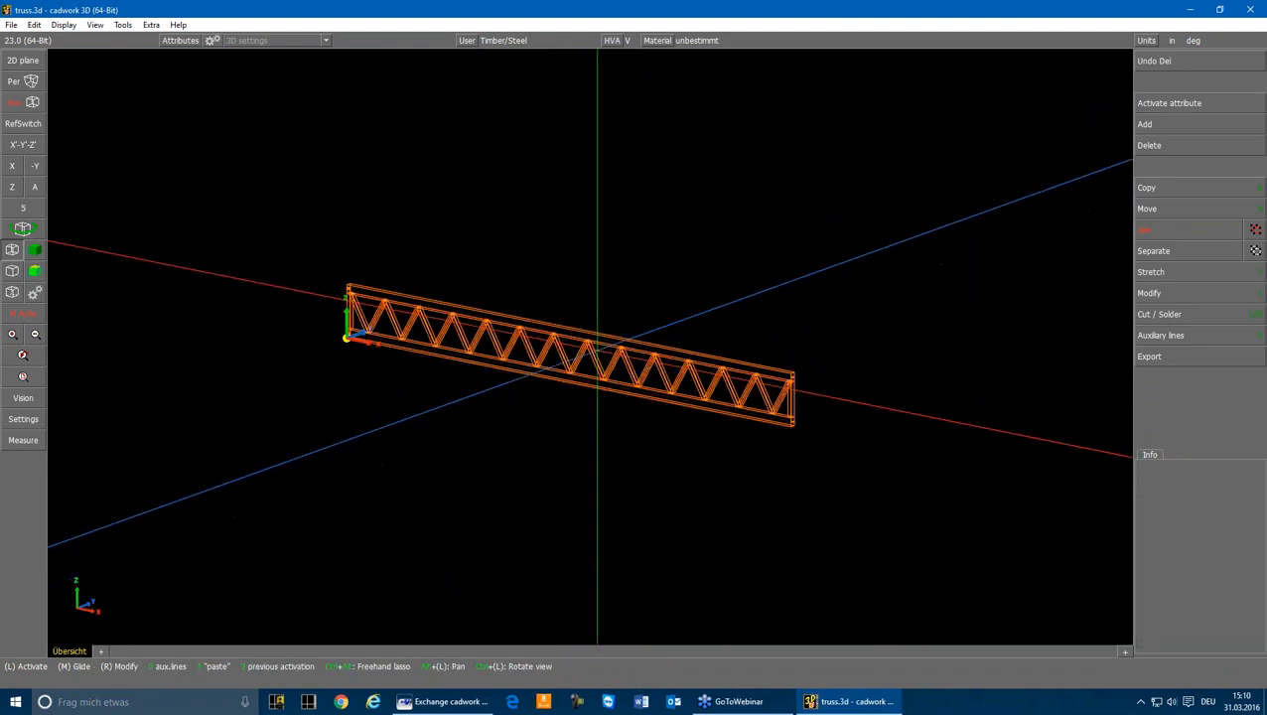
scroll(591, 337, up, 2)
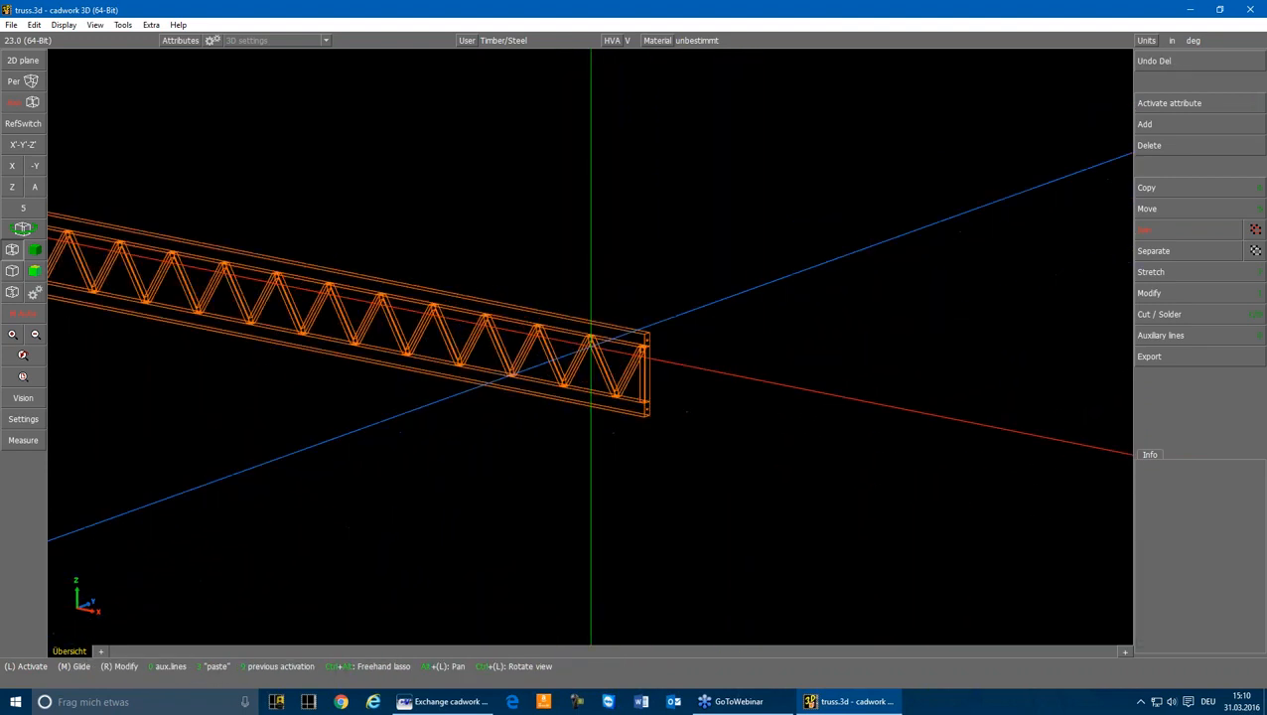
Examine the joint where the braces meet the top girder, activating one brace and the girder individually to compare their geometry
scroll(590, 348, up, 2)
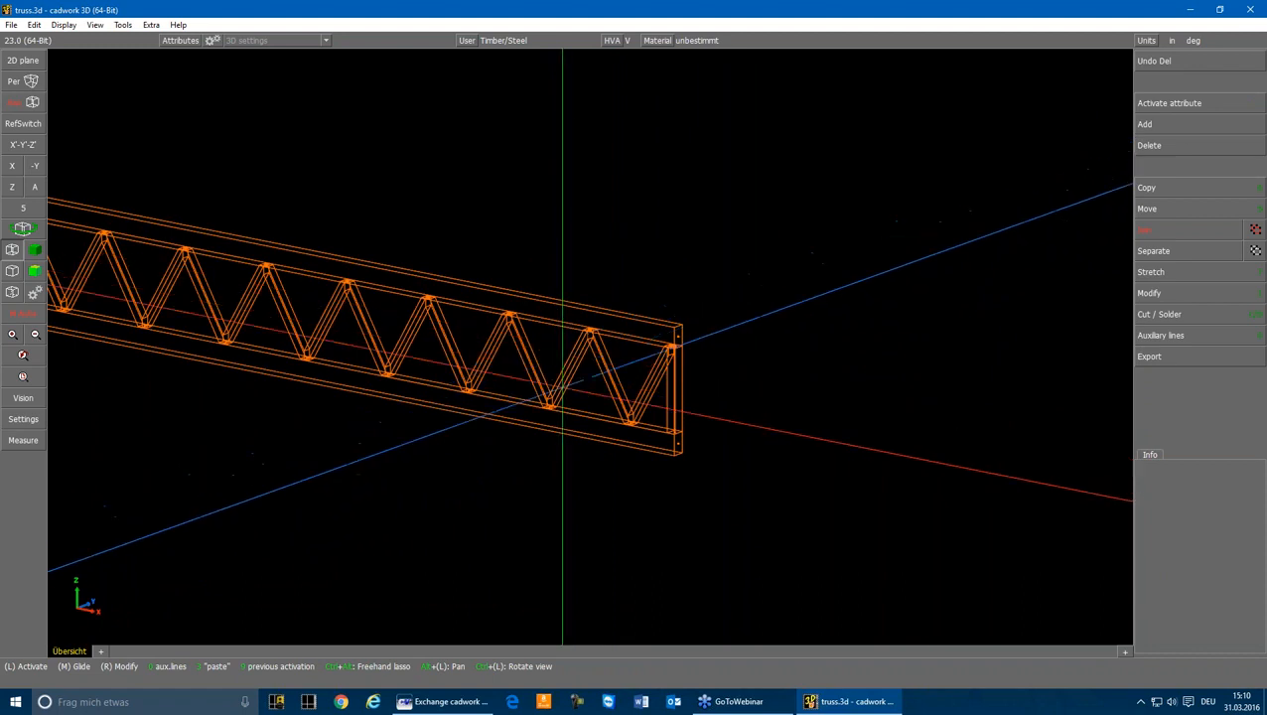
scroll(585, 380, up, 3)
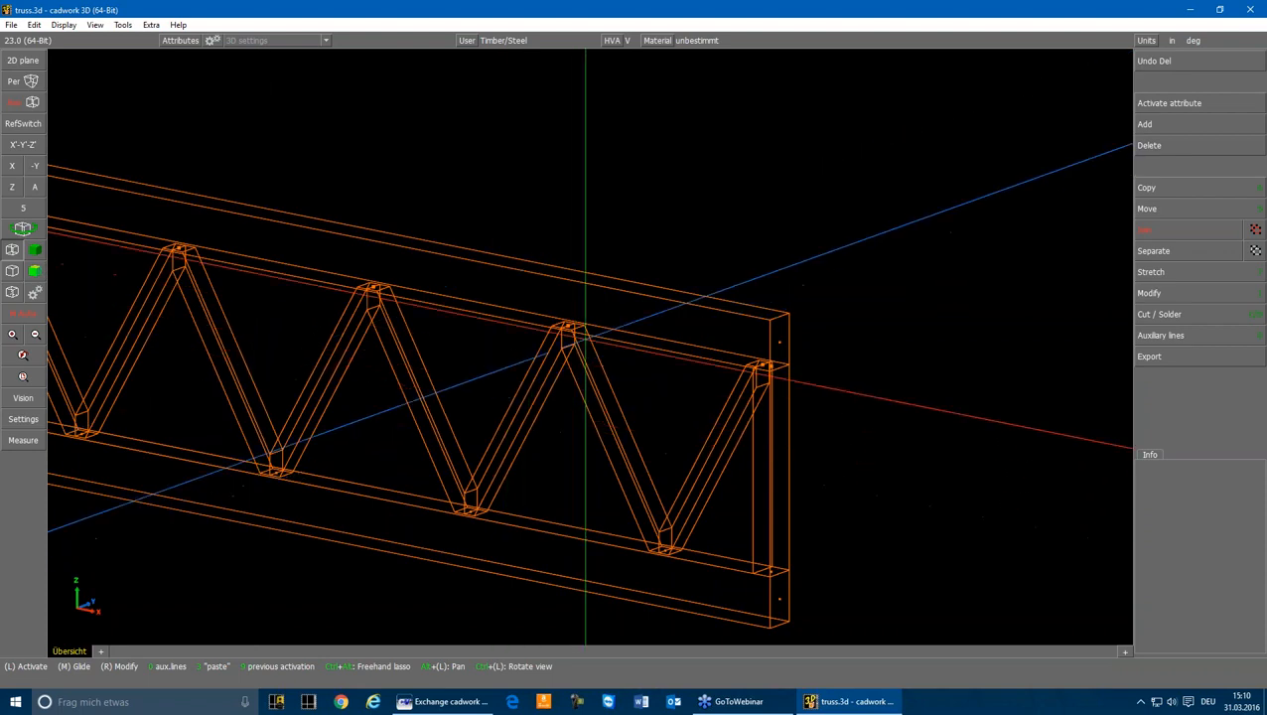
scroll(544, 322, up, 3)
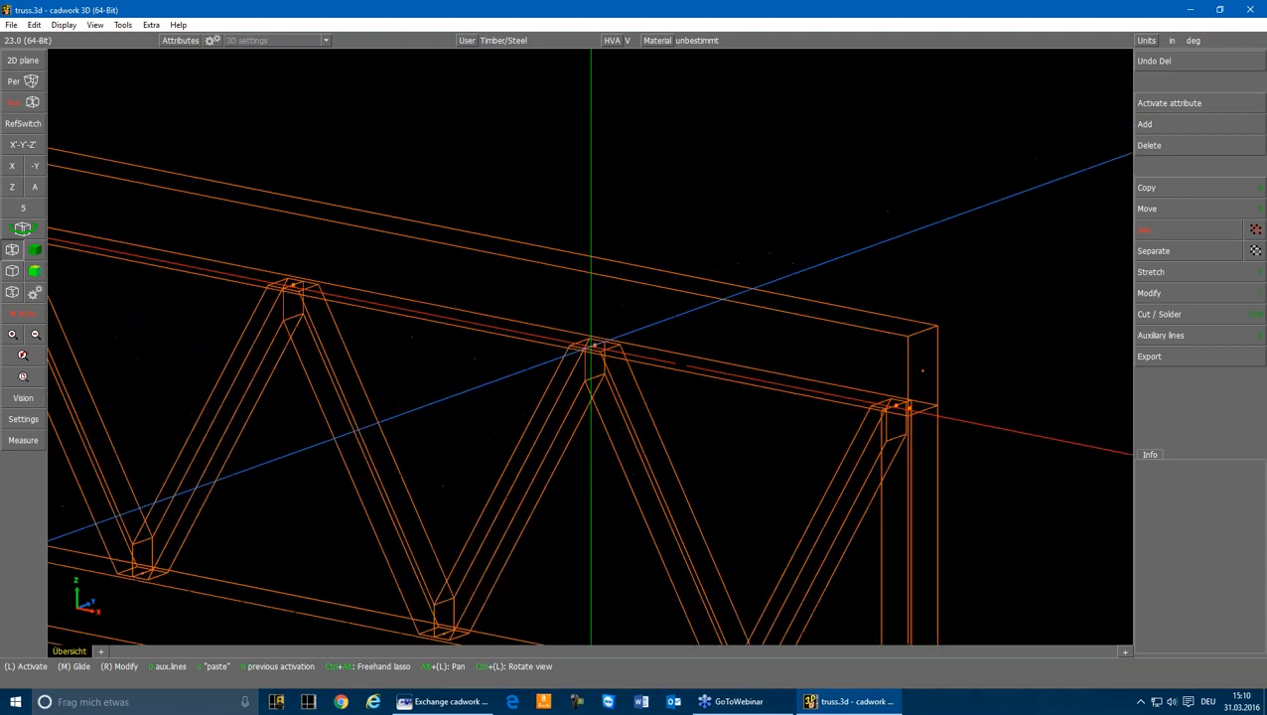
click(569, 347)
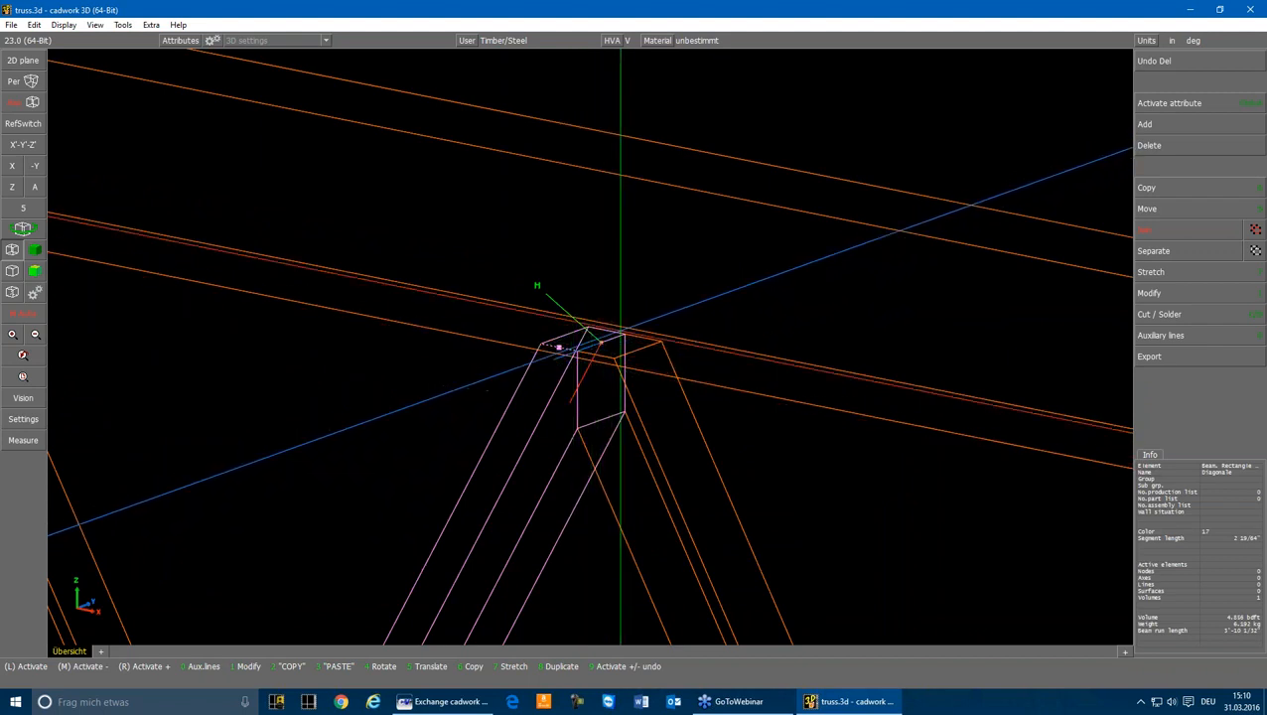
click(610, 199)
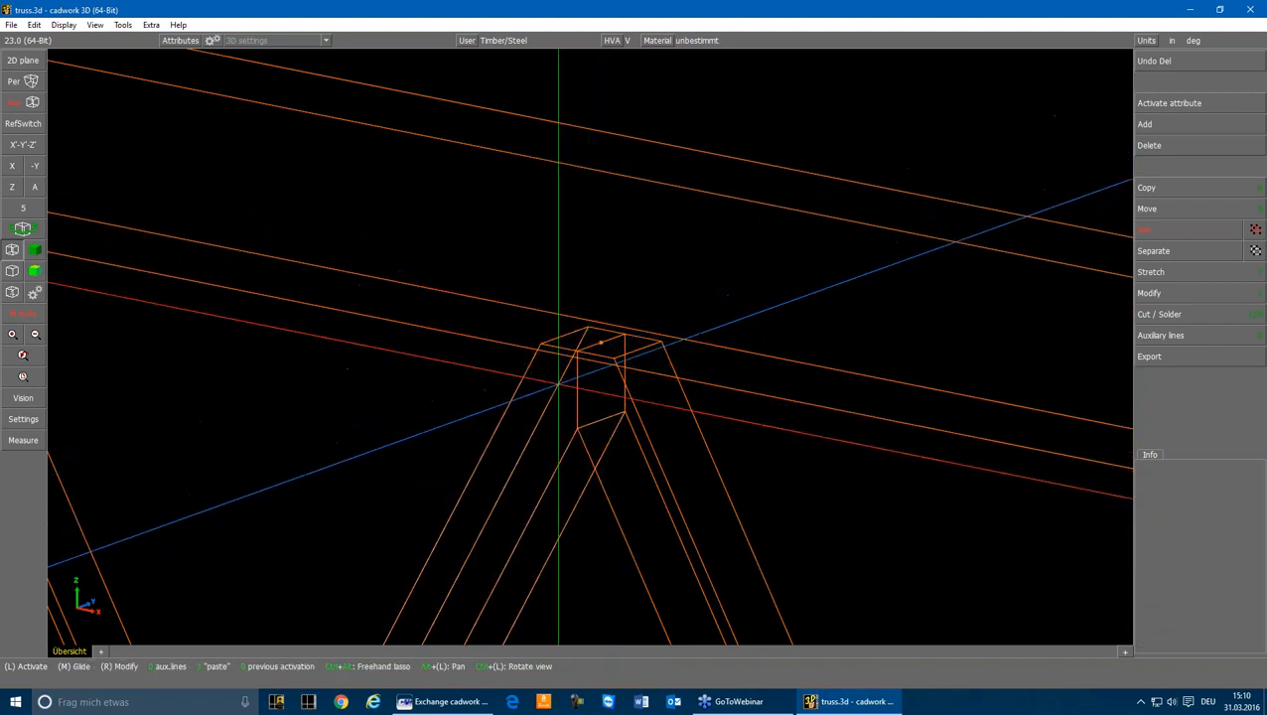
click(599, 318)
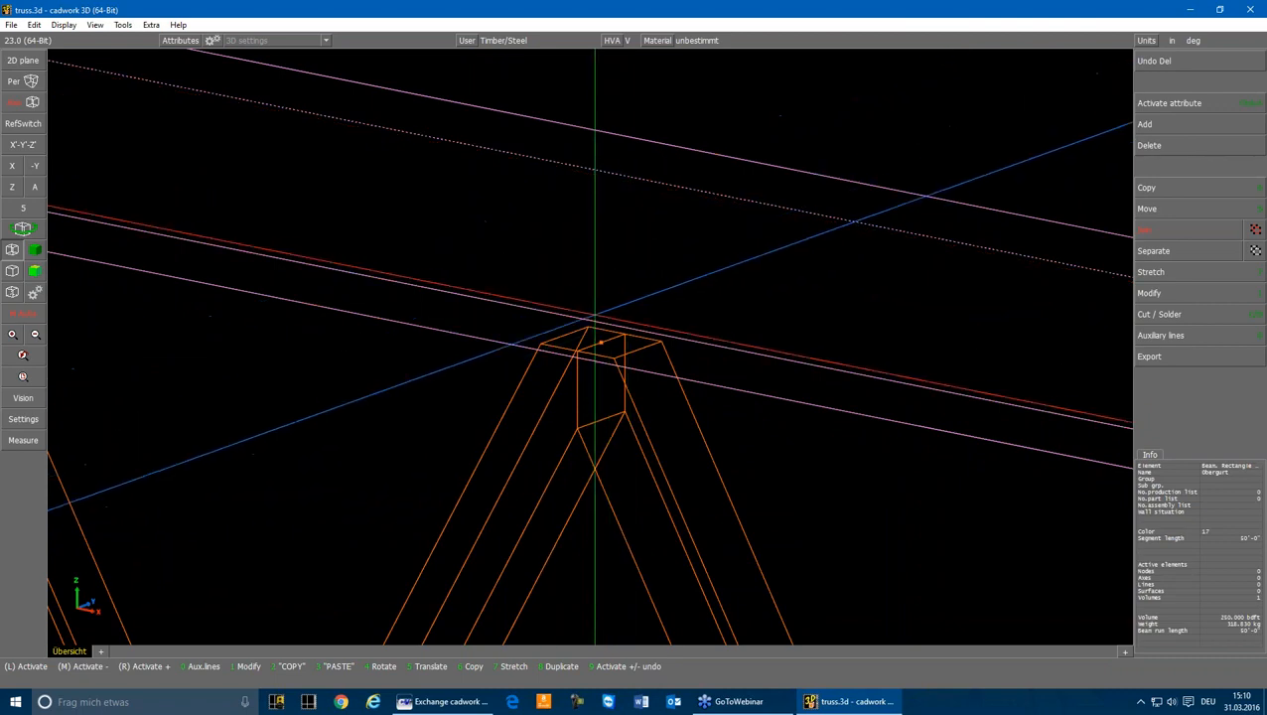
click(432, 381)
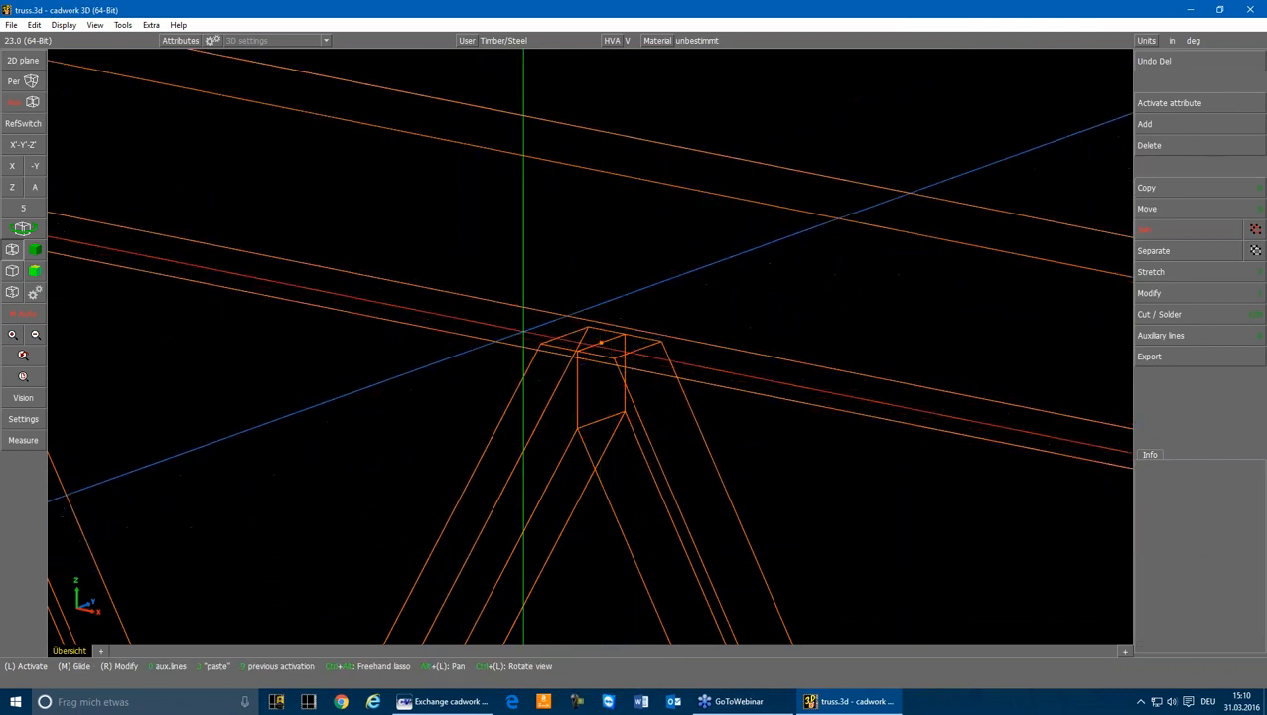
scroll(601, 341, down, 5)
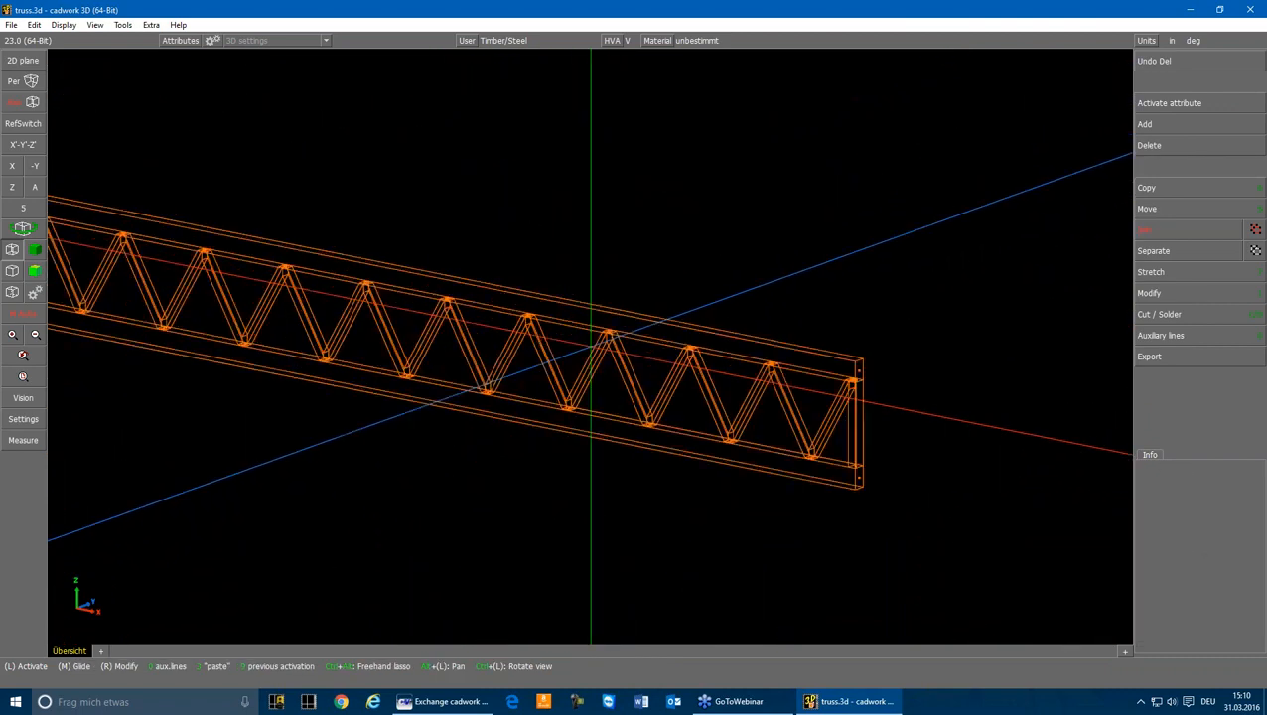
scroll(604, 345, down, 4)
scroll(701, 331, up, 2)
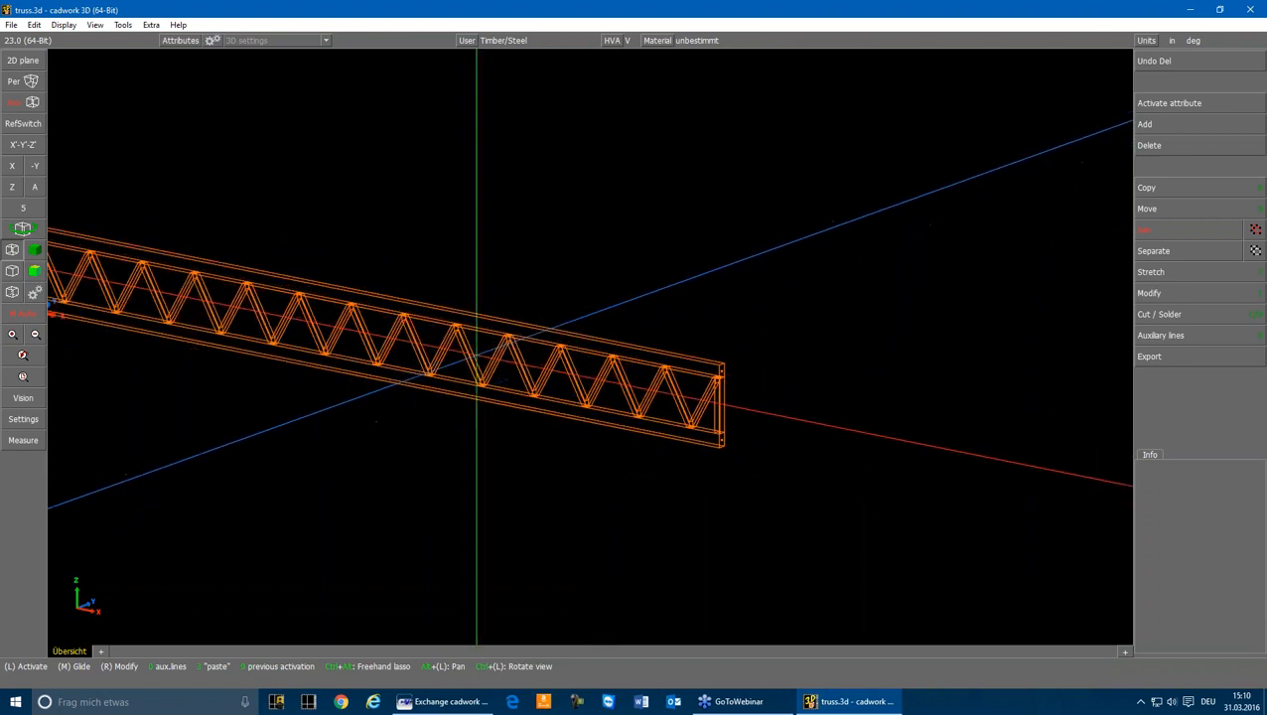
scroll(596, 342, down, 4)
Activate all the truss beams and export them as a structural system to the DSTV file truss.stp in the project folder
mouse_move(283, 260)
mouse_down()
mouse_move(397, 340)
mouse_move(736, 422)
mouse_up()
scroll(583, 327, up, 6)
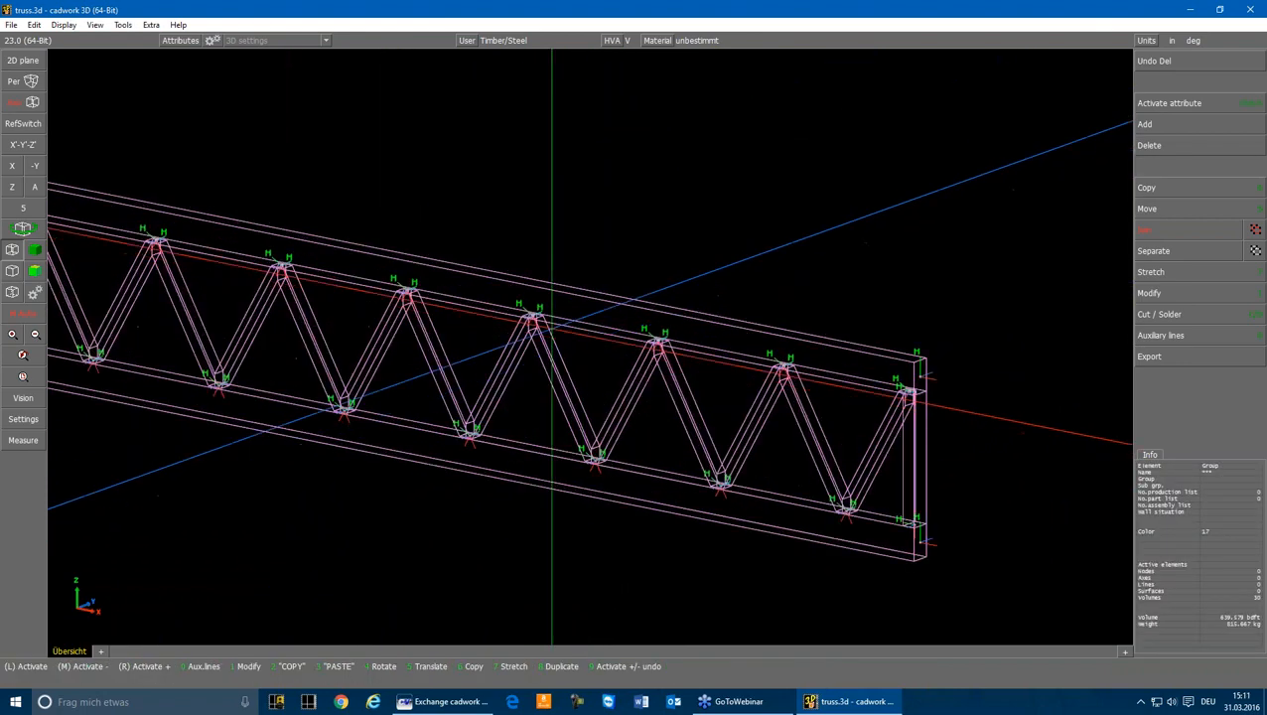
scroll(556, 328, up, 2)
click(1149, 355)
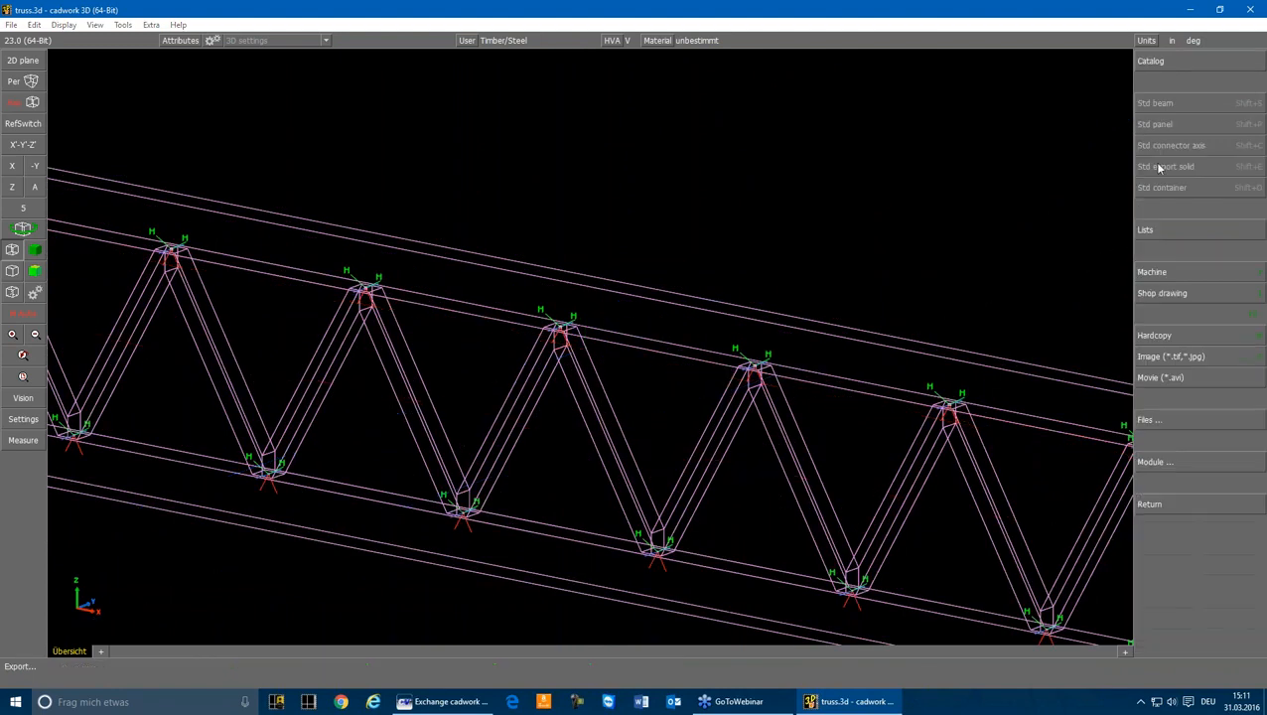
click(1170, 462)
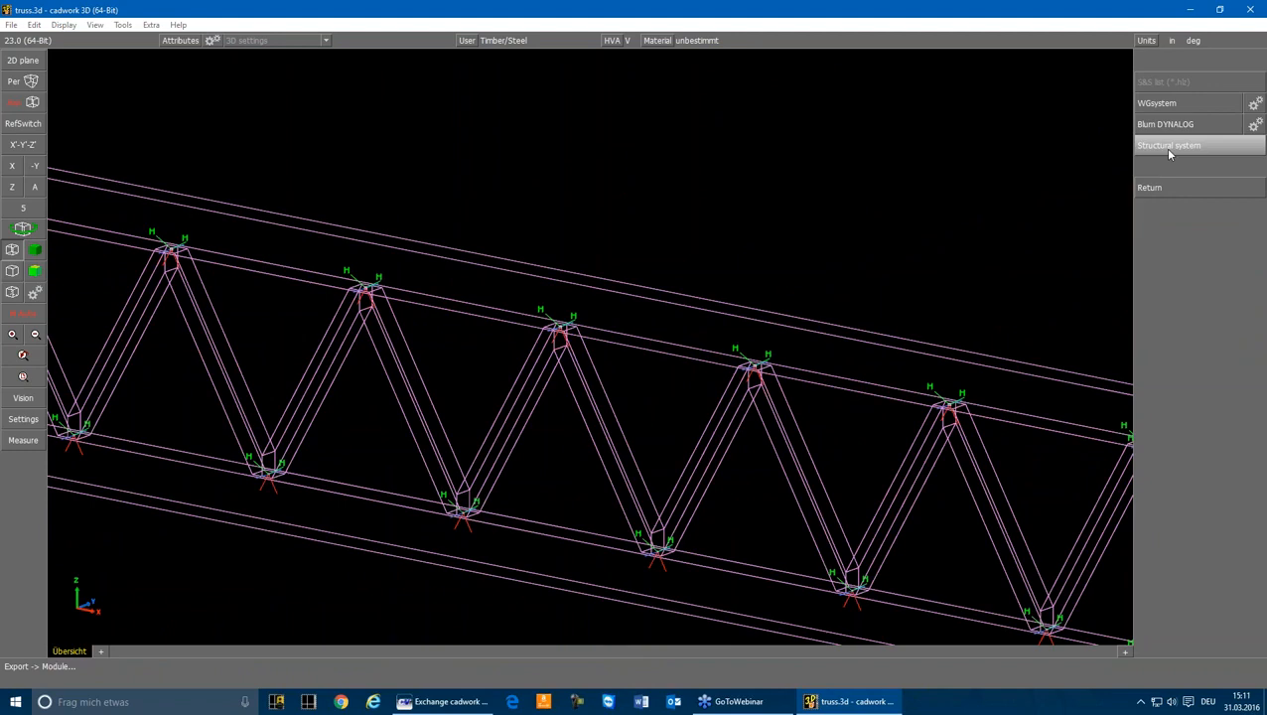
click(1168, 148)
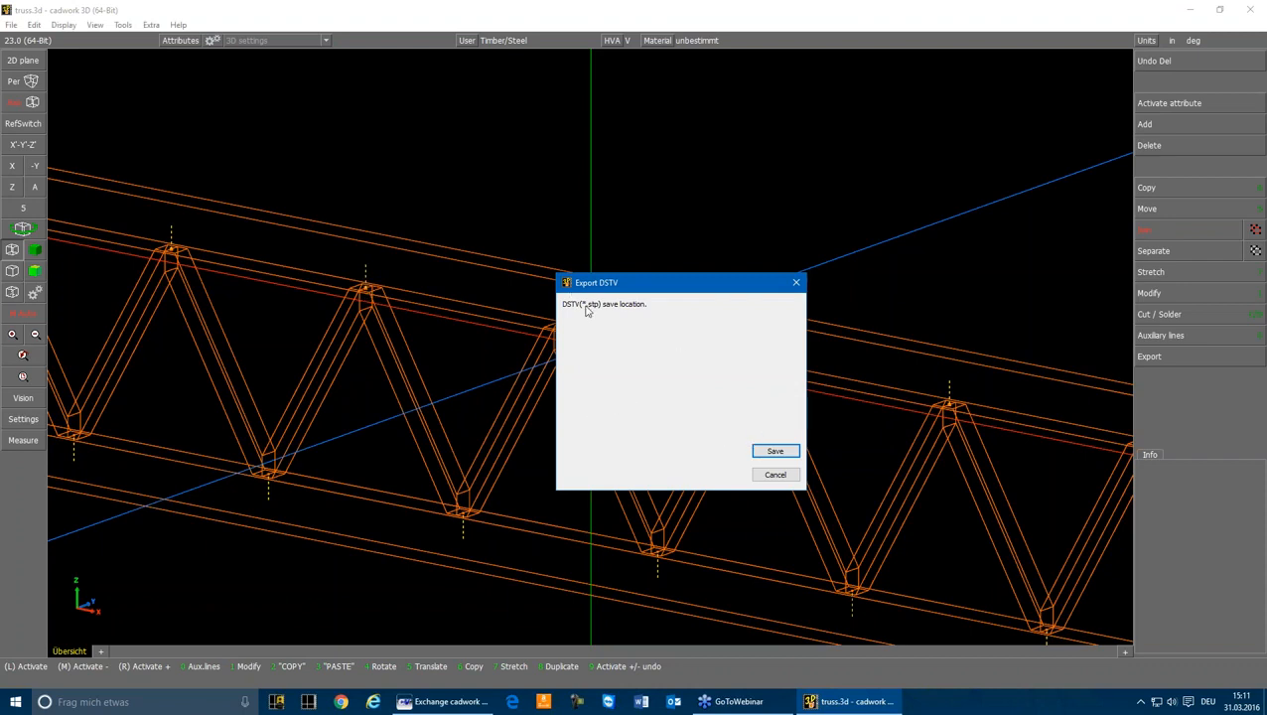
click(772, 450)
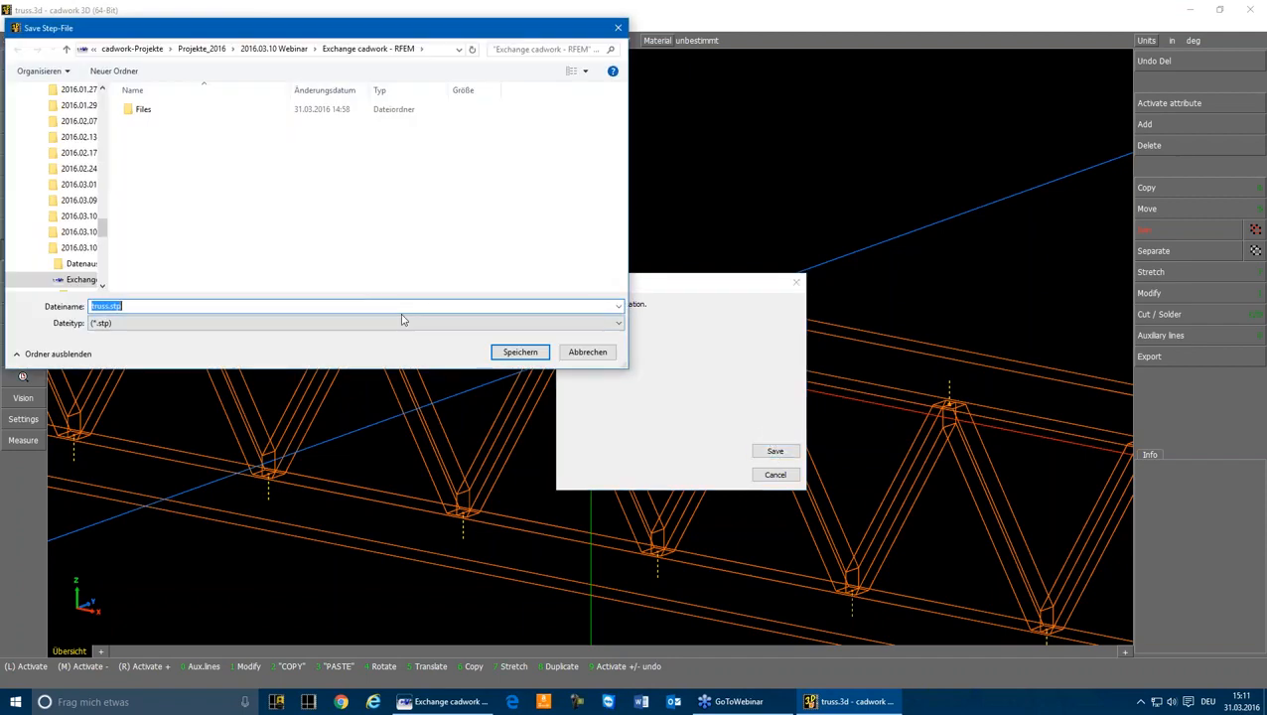
key(Return)
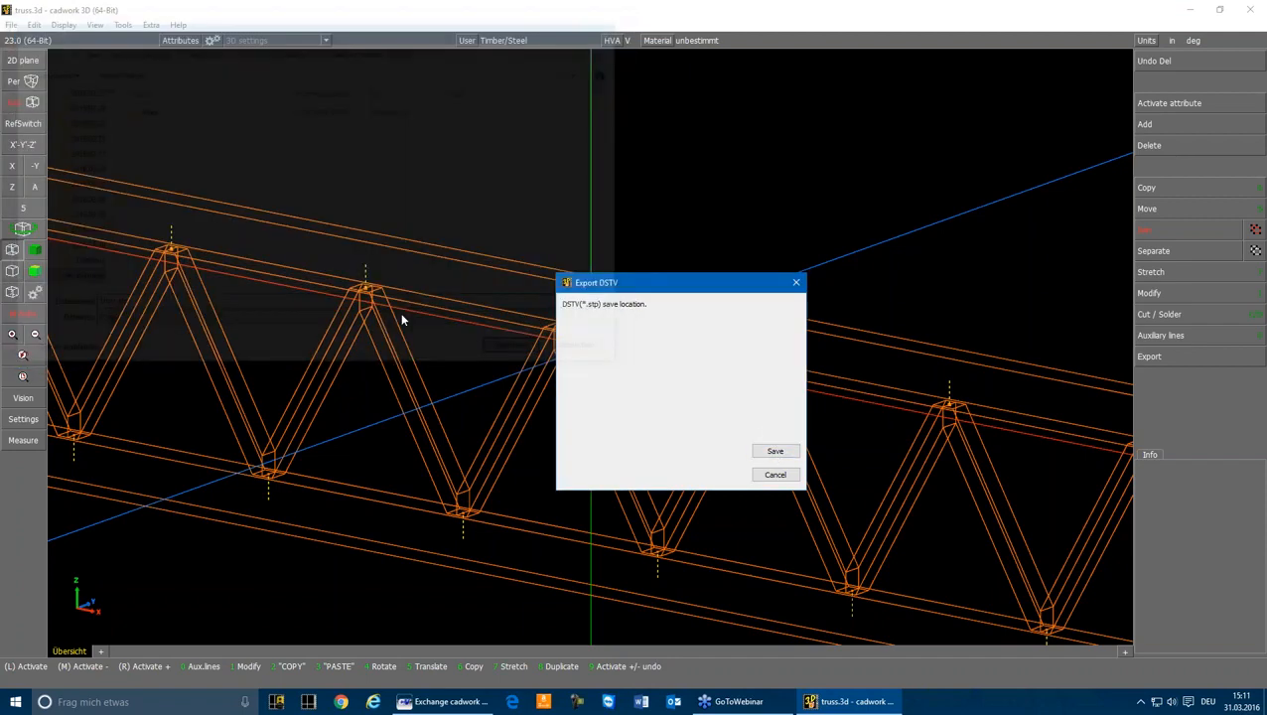
click(626, 223)
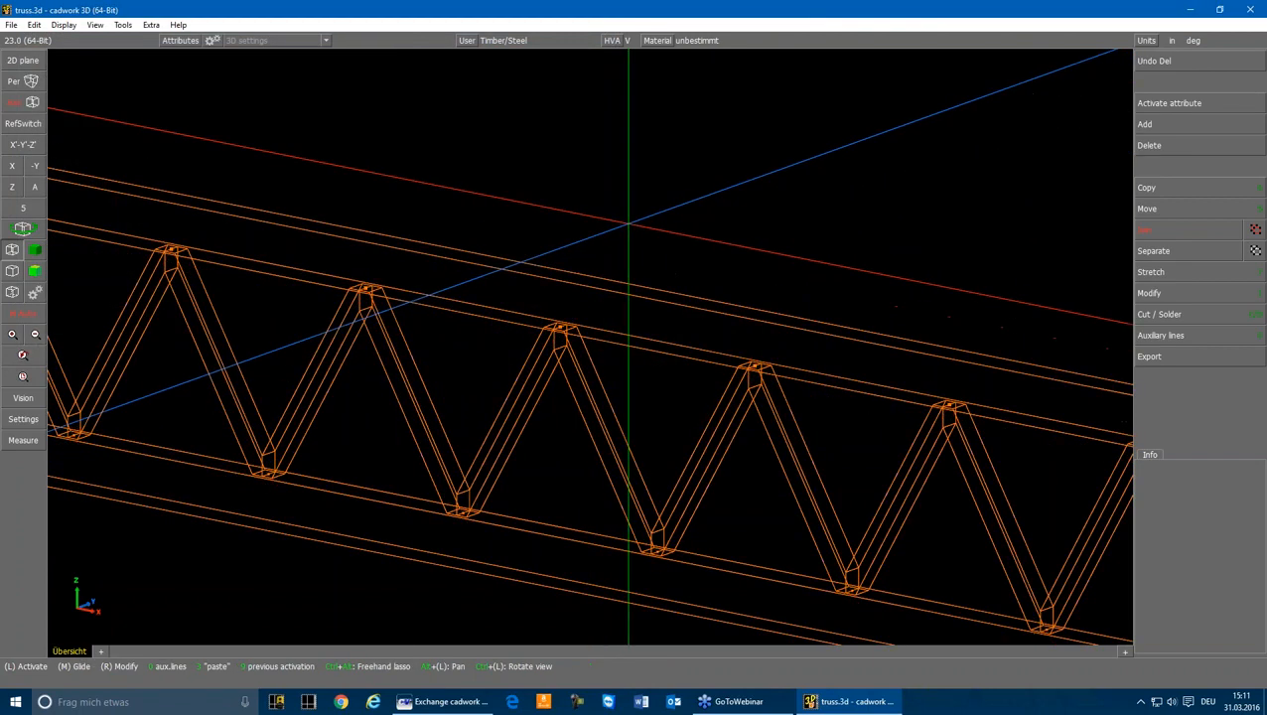
scroll(602, 250, down, 6)
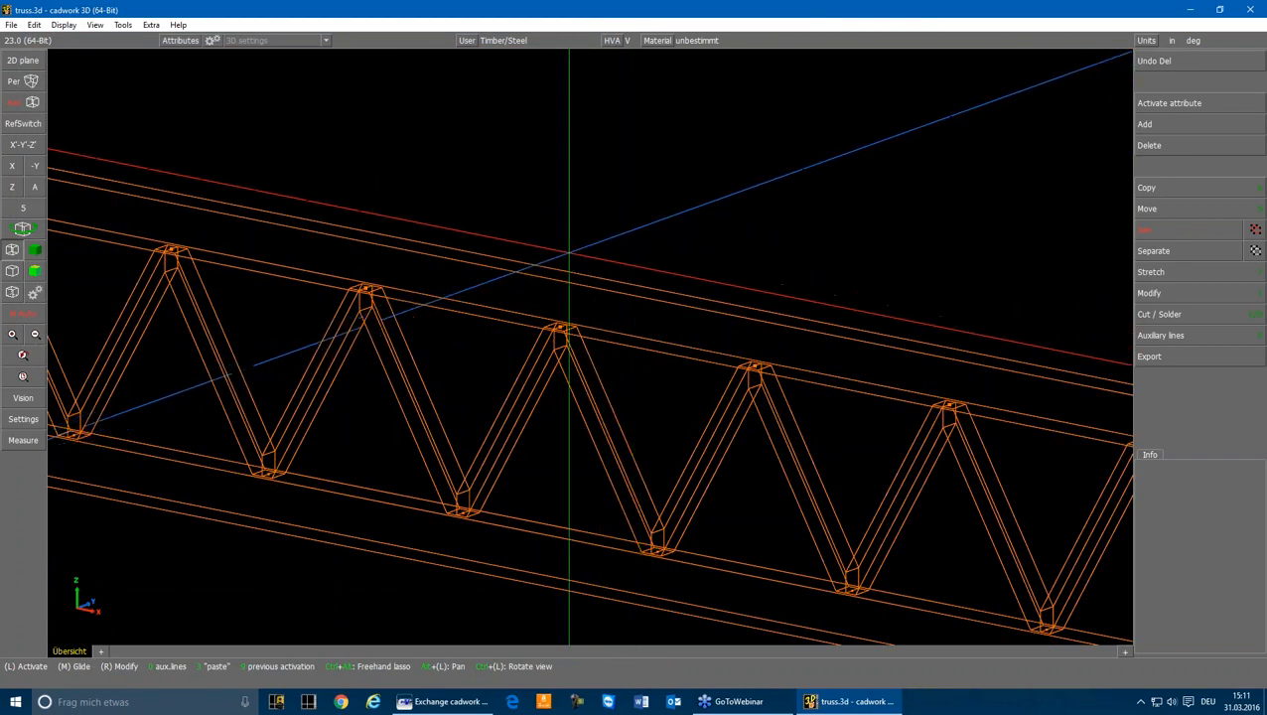
scroll(581, 353, up, 2)
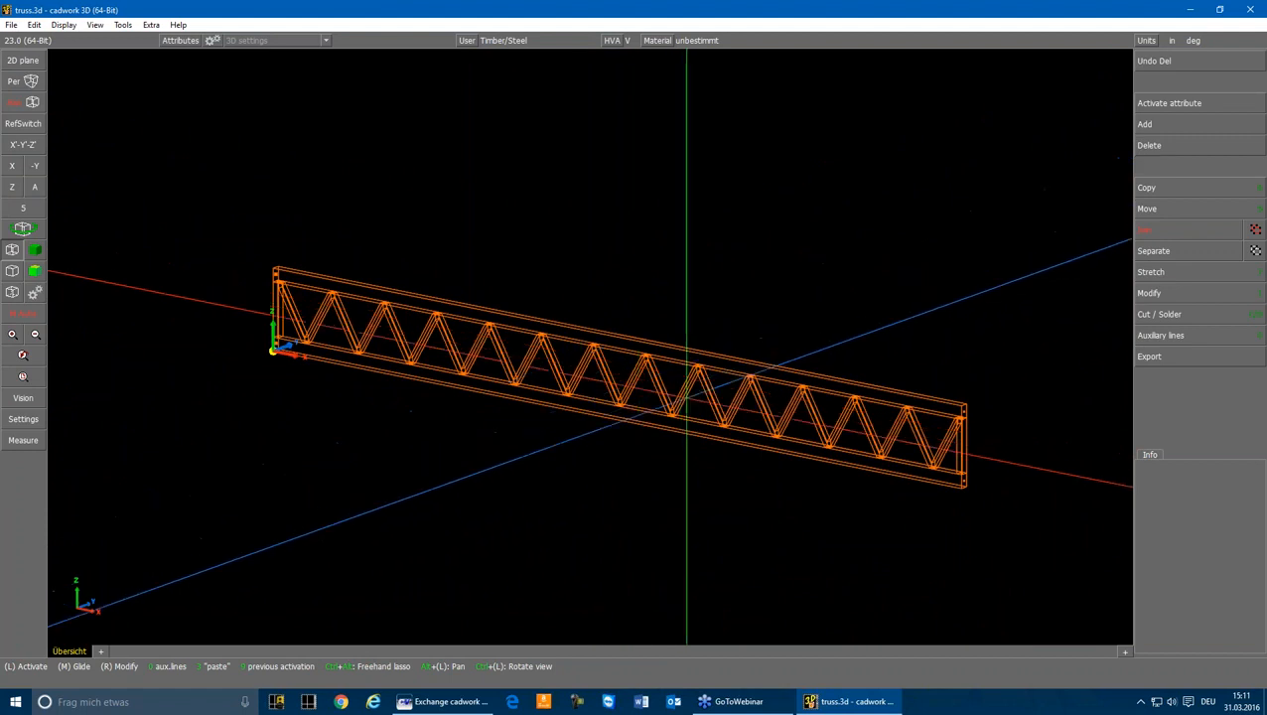
click(659, 383)
click(726, 299)
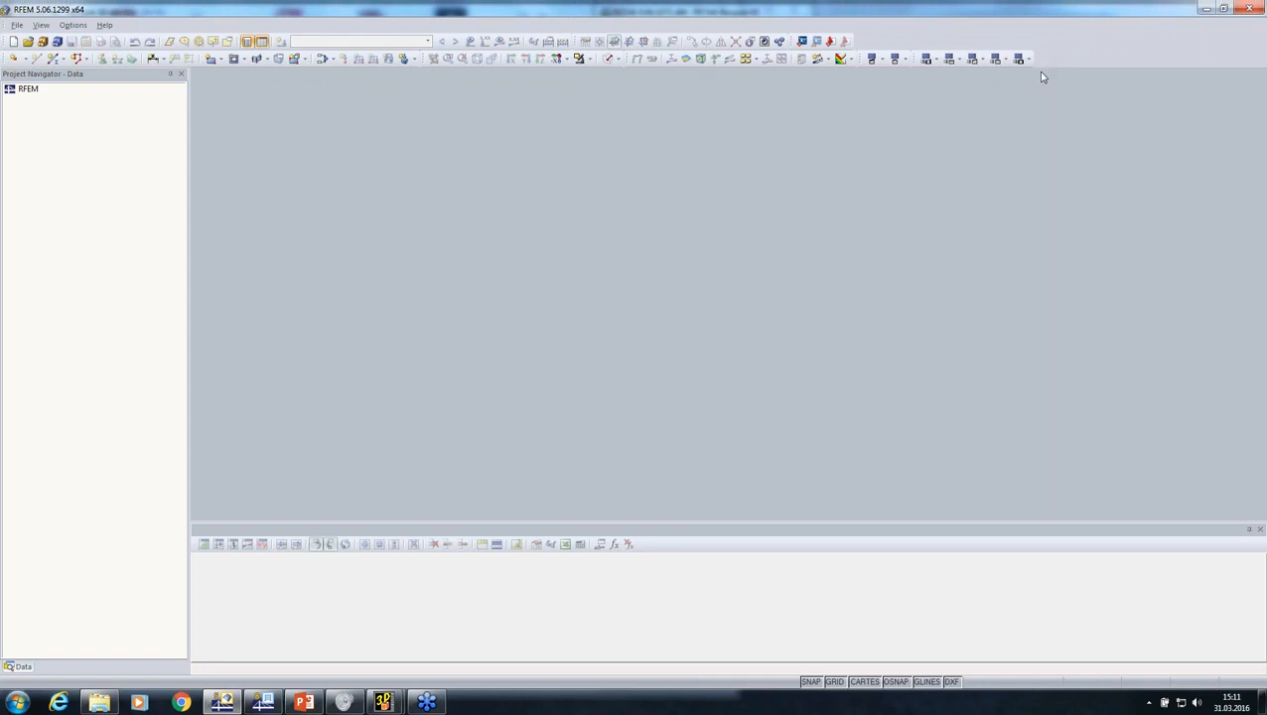
Switch to RFEM and import truss.dxf using the DXF Format - Model option with millimetres as the template's length unit
click(17, 25)
click(43, 114)
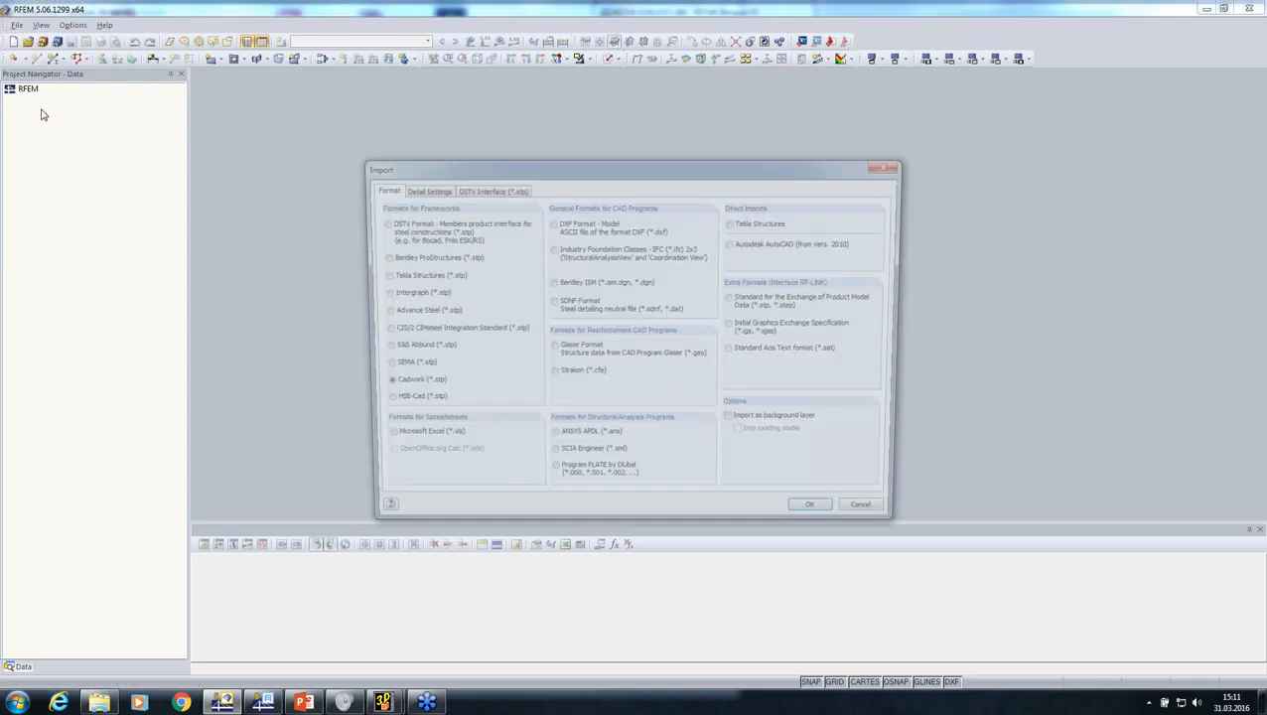
click(551, 223)
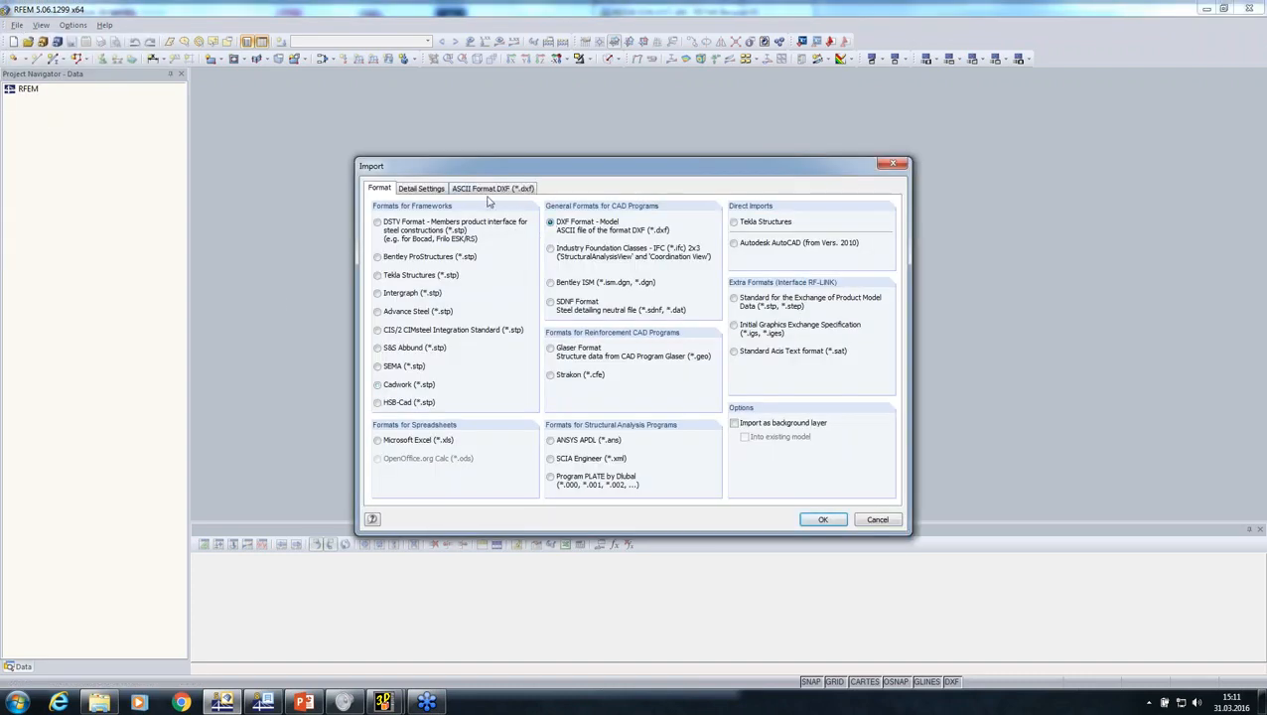
click(487, 189)
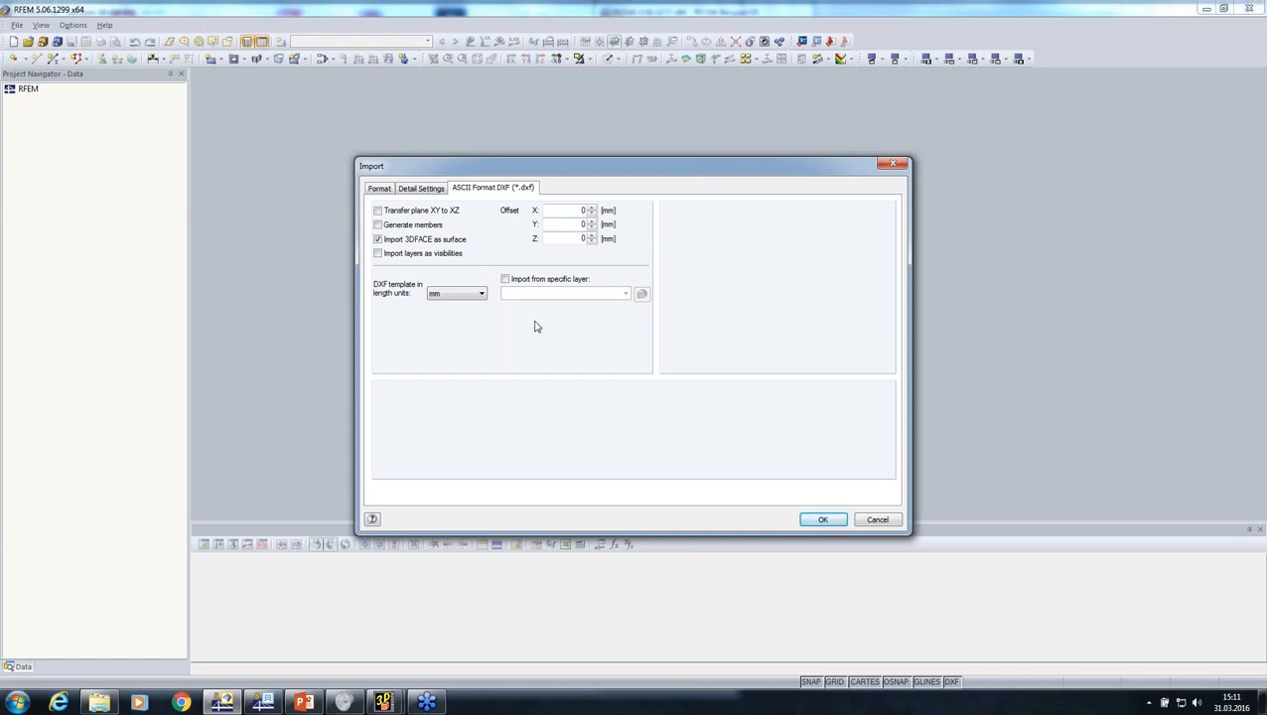
click(818, 518)
click(397, 219)
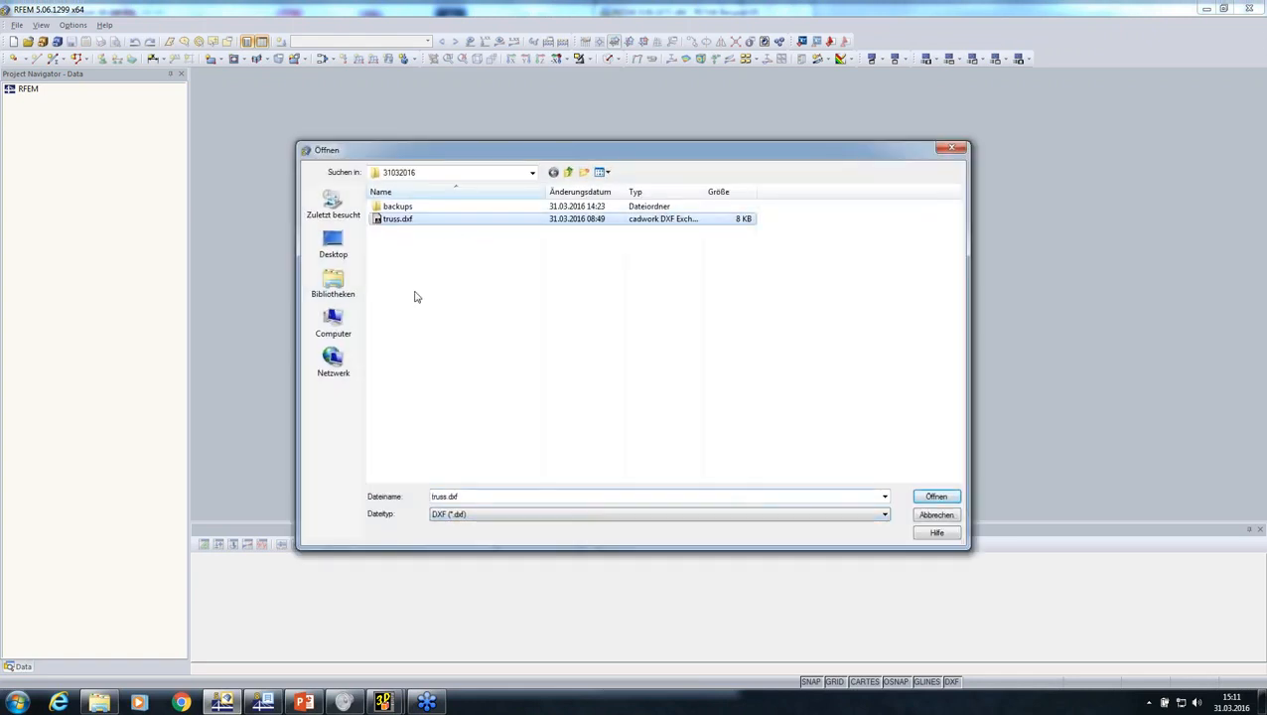
click(931, 501)
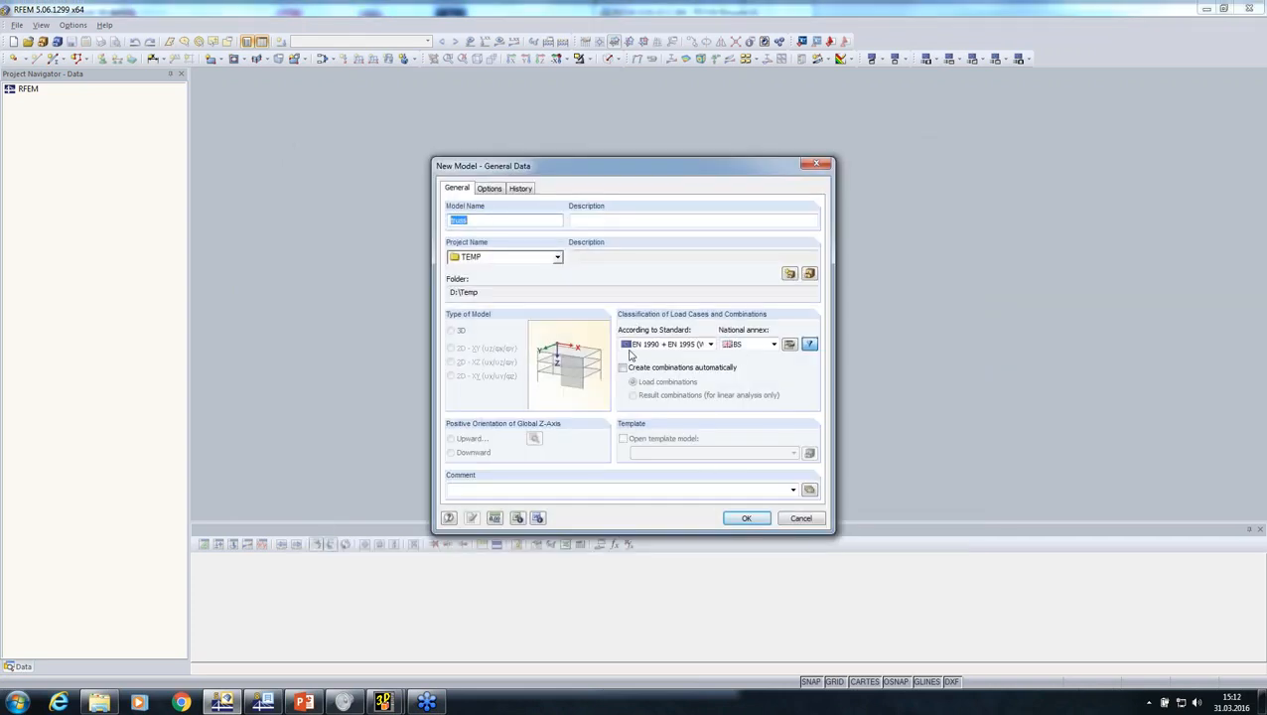
Create the imported truss model to EN 1990 + EN 1995 (Wood) with load combinations created automatically, and maximize its model window
click(681, 345)
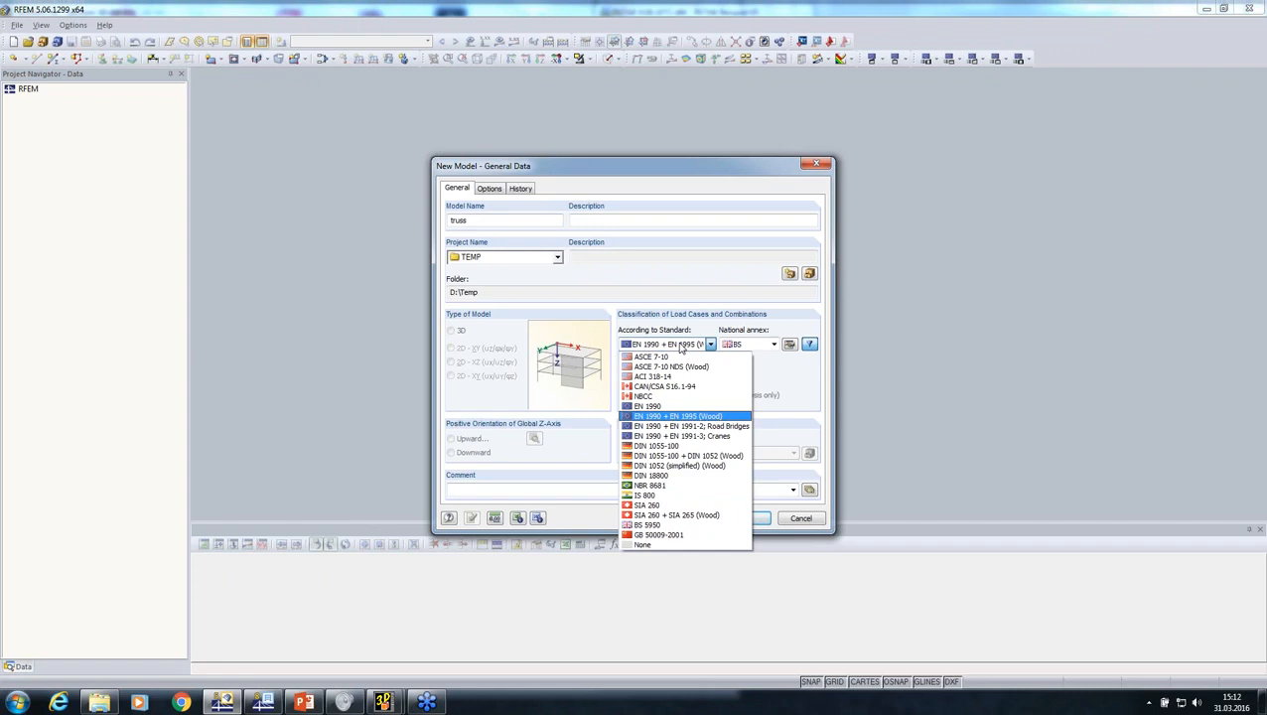
click(681, 345)
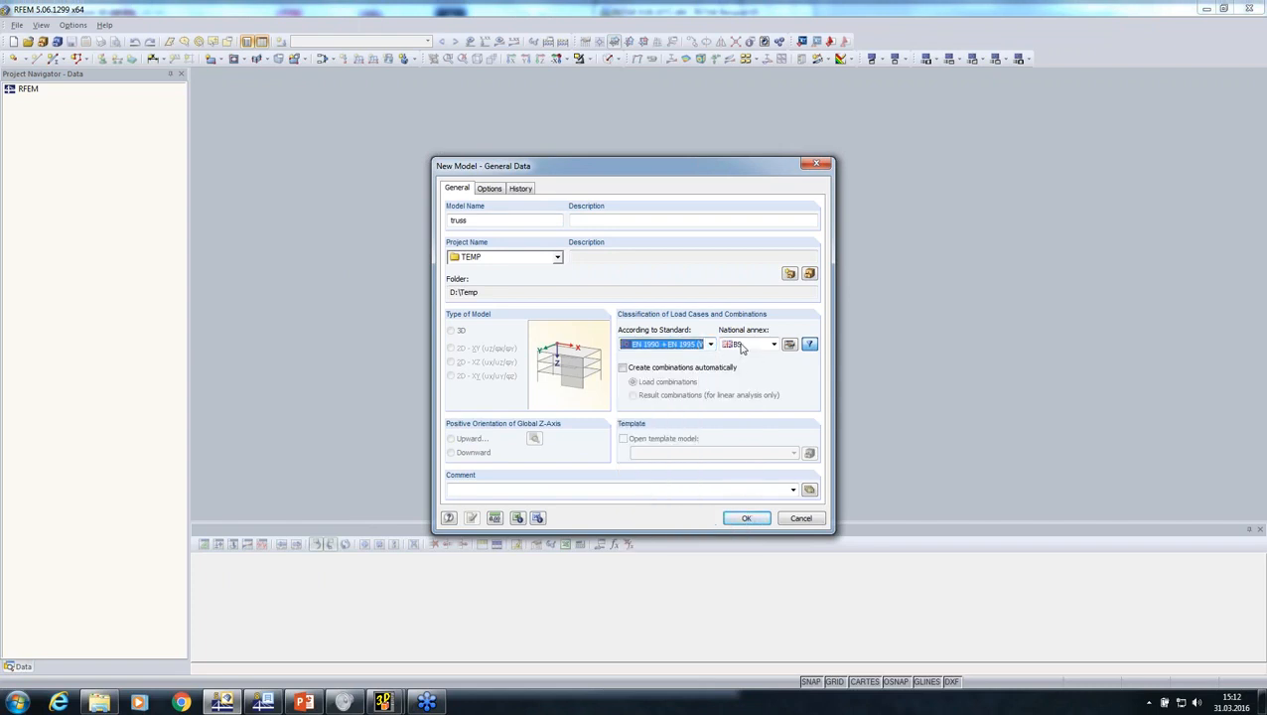
click(622, 368)
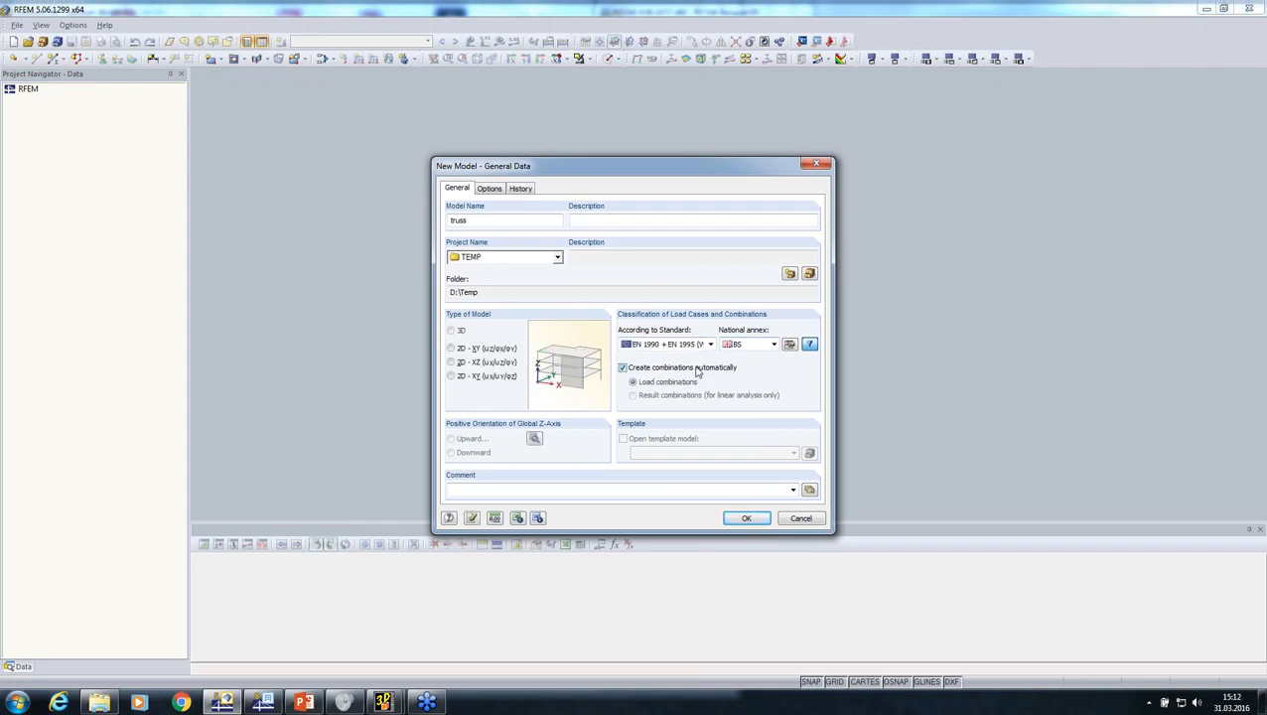
click(736, 517)
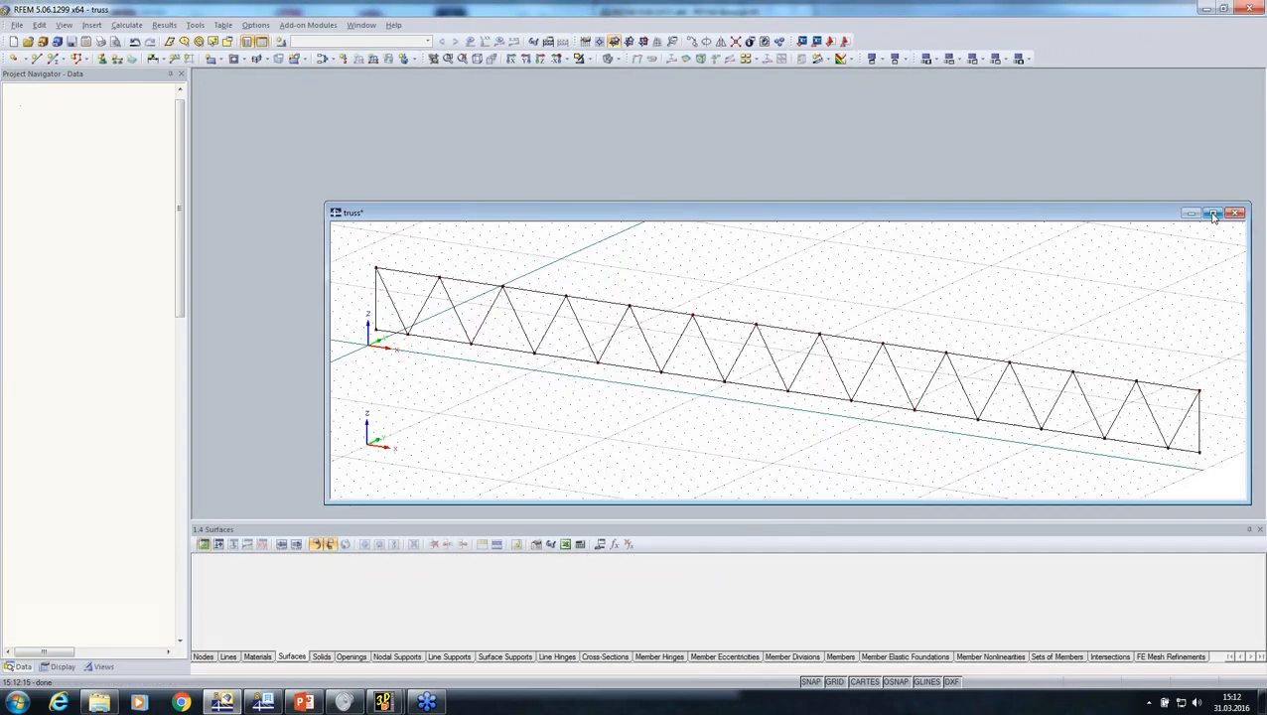
click(1212, 214)
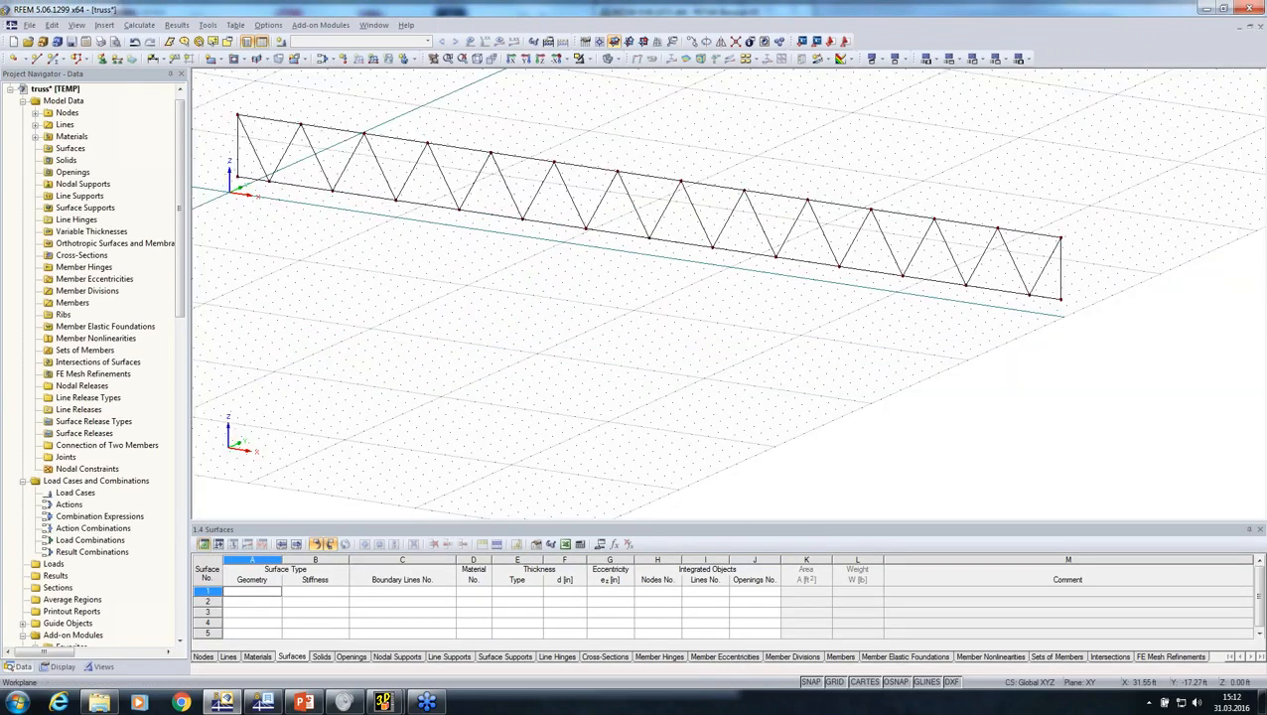
Change the model type in the truss's general data to 2D - XZ
ctrl+middle_drag(641, 426, 568, 277)
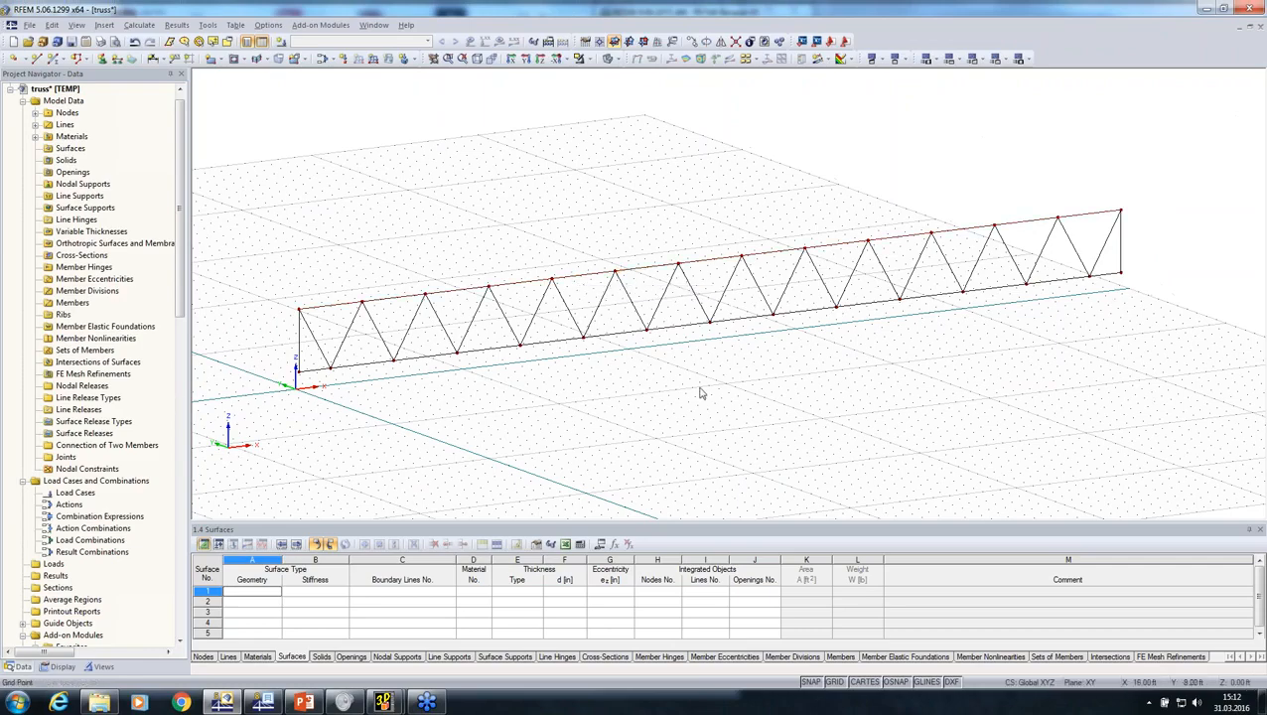
ctrl+middle_drag(699, 388, 243, 241)
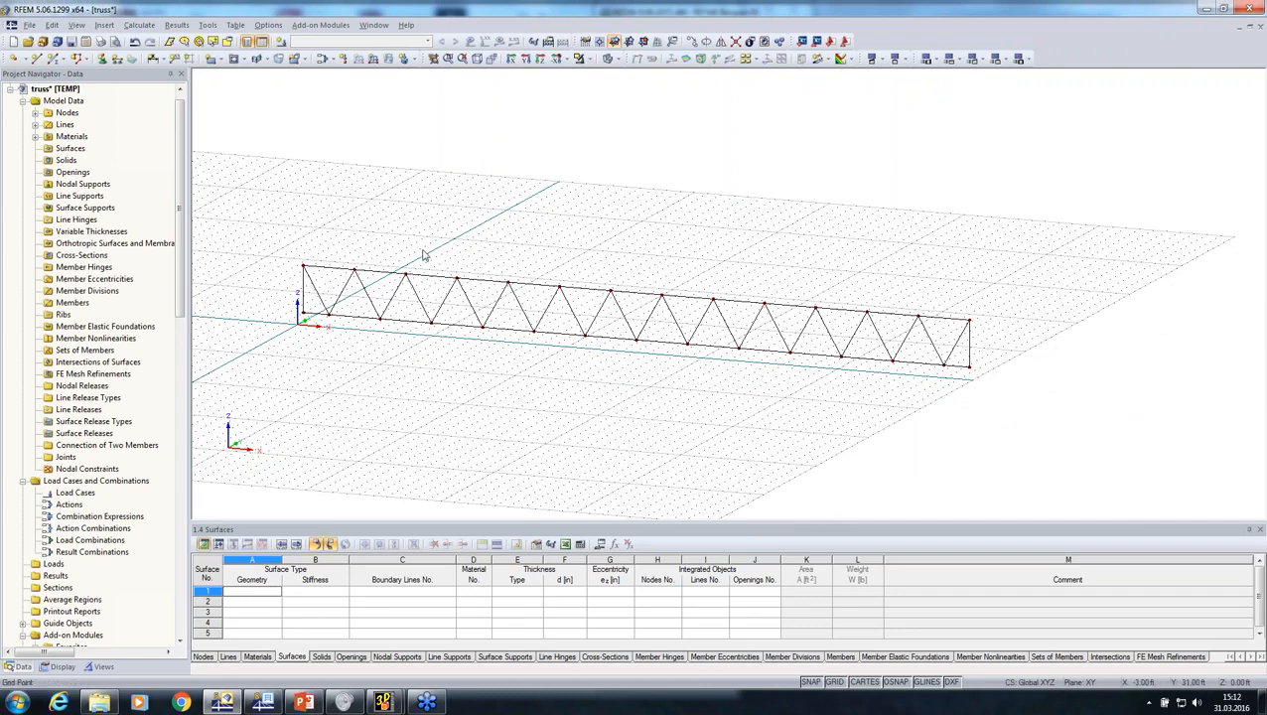
right_click(68, 103)
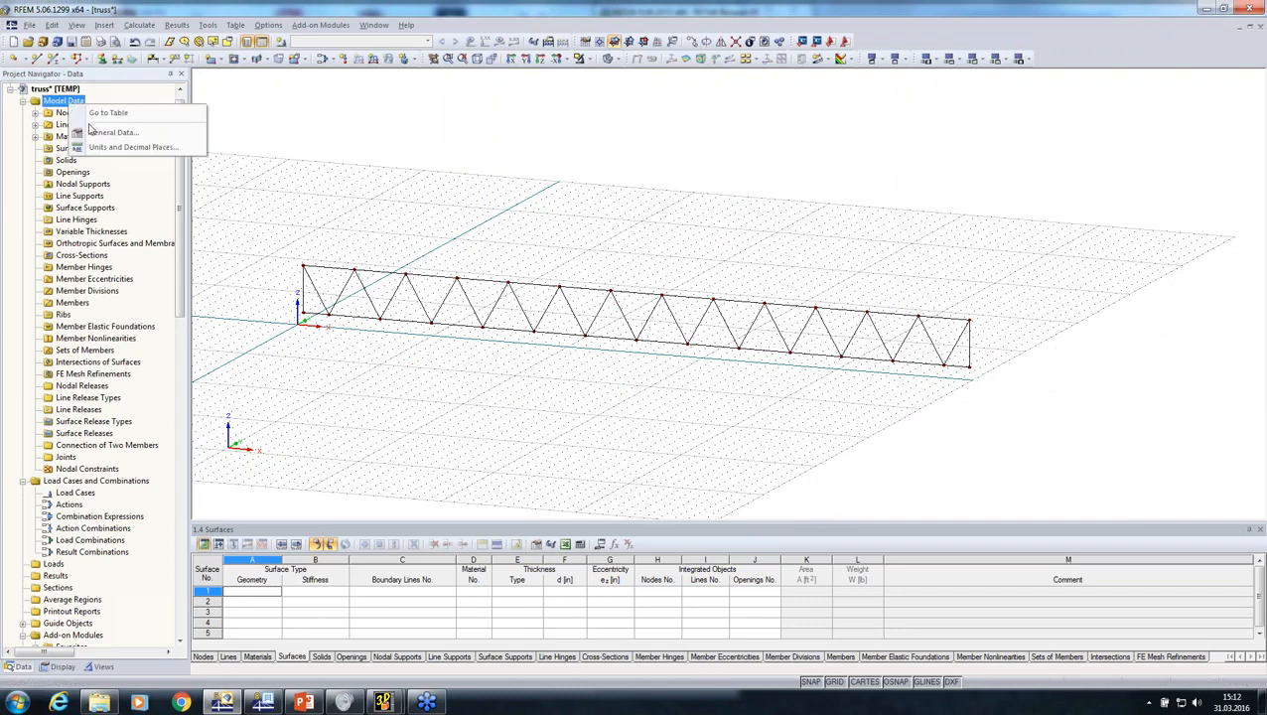
click(94, 133)
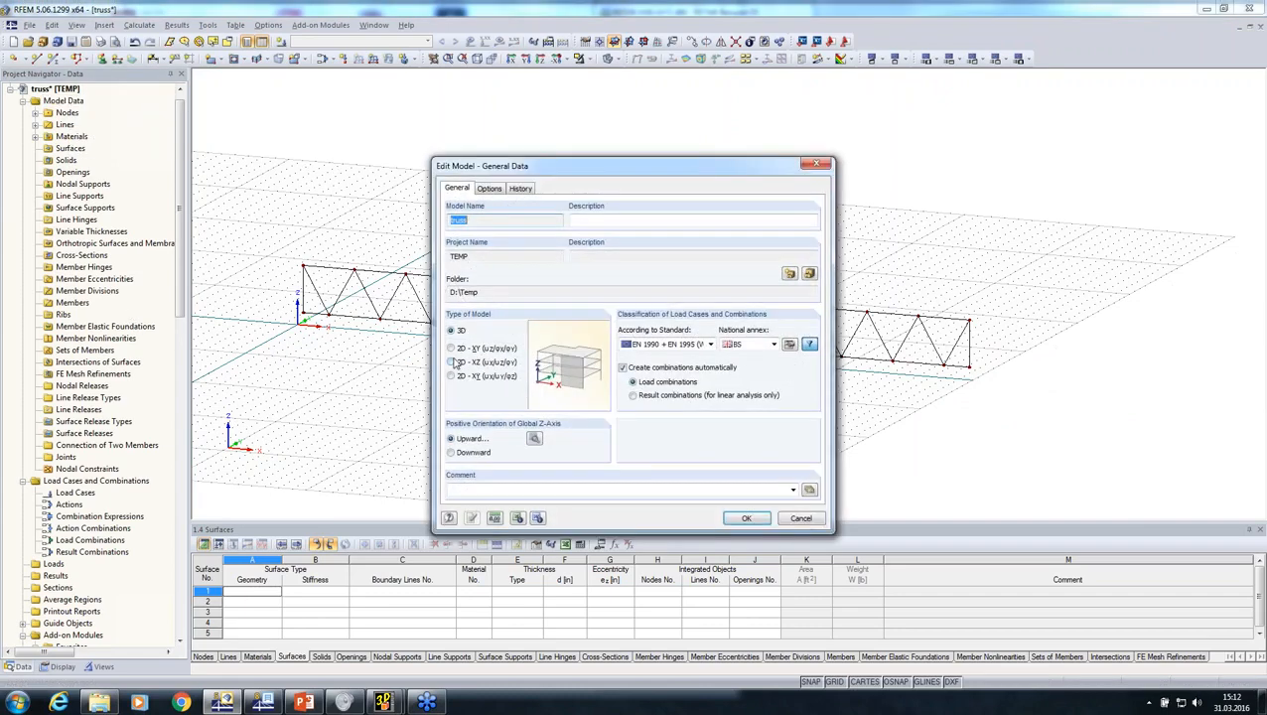
click(465, 362)
click(744, 518)
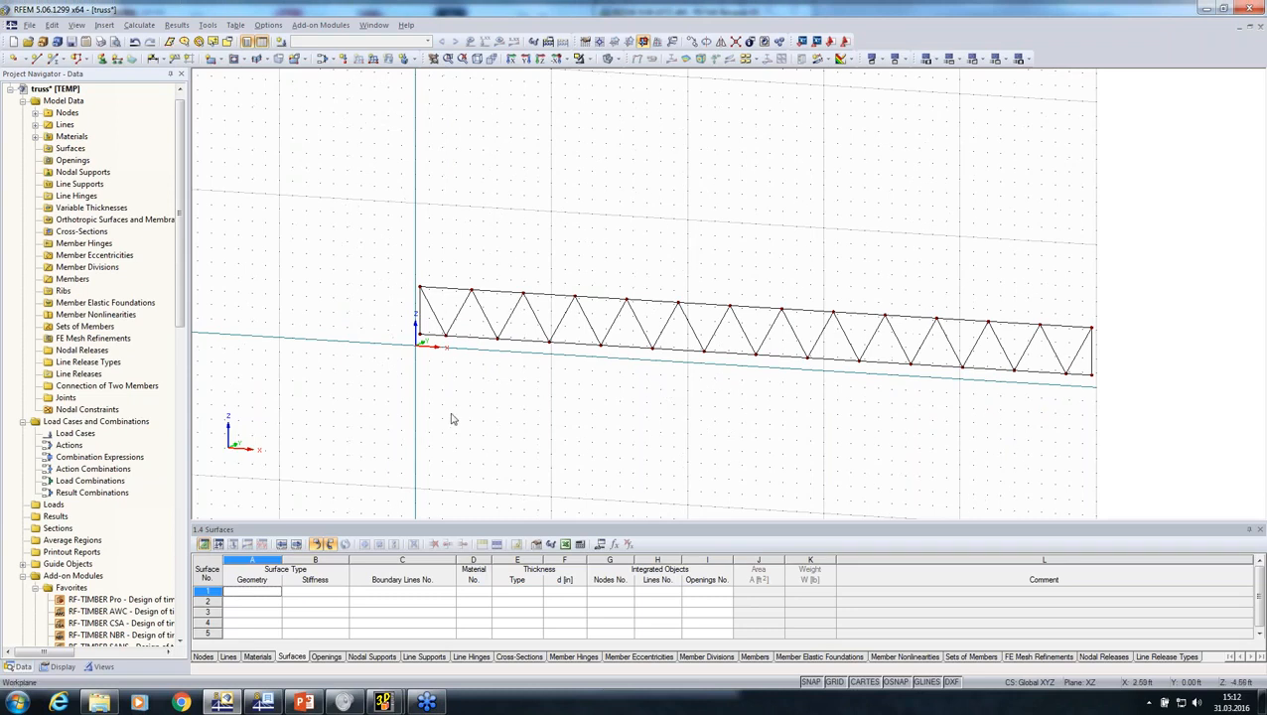
Make the truss's upper and lower chord lines members and give them a new Rectangle 6/8 cross-section
right_click(472, 340)
click(501, 13)
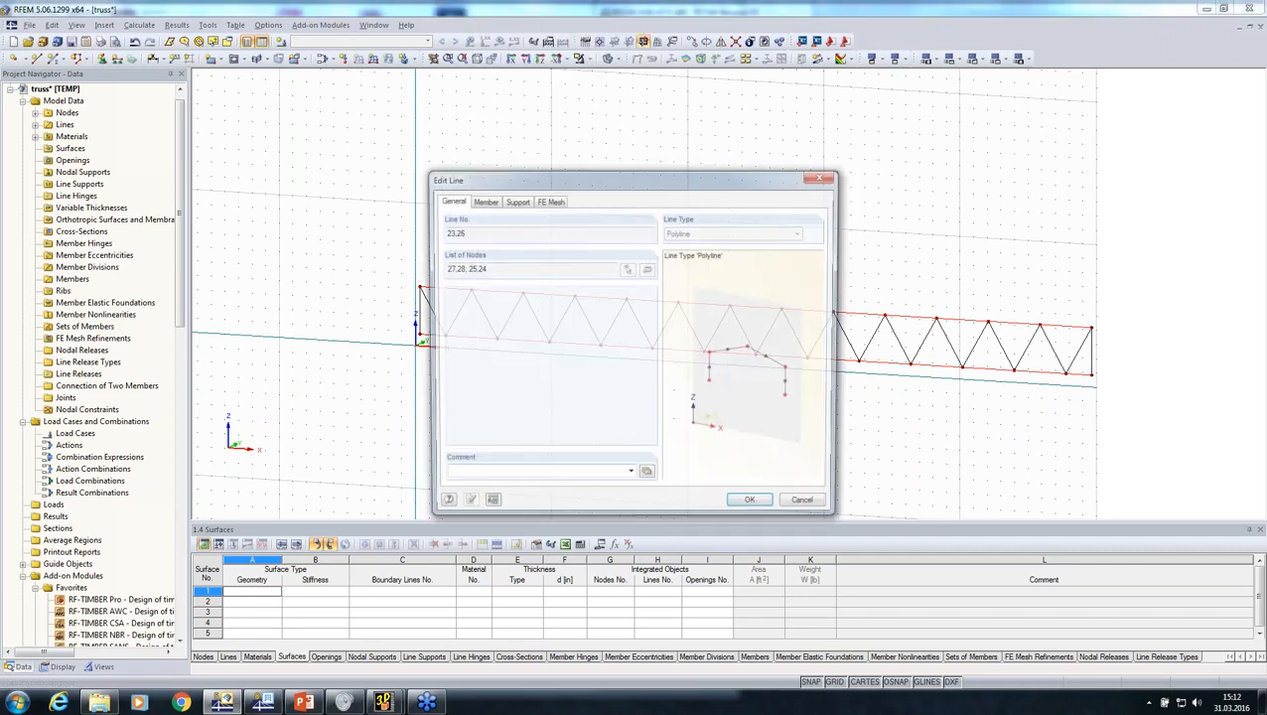
click(487, 201)
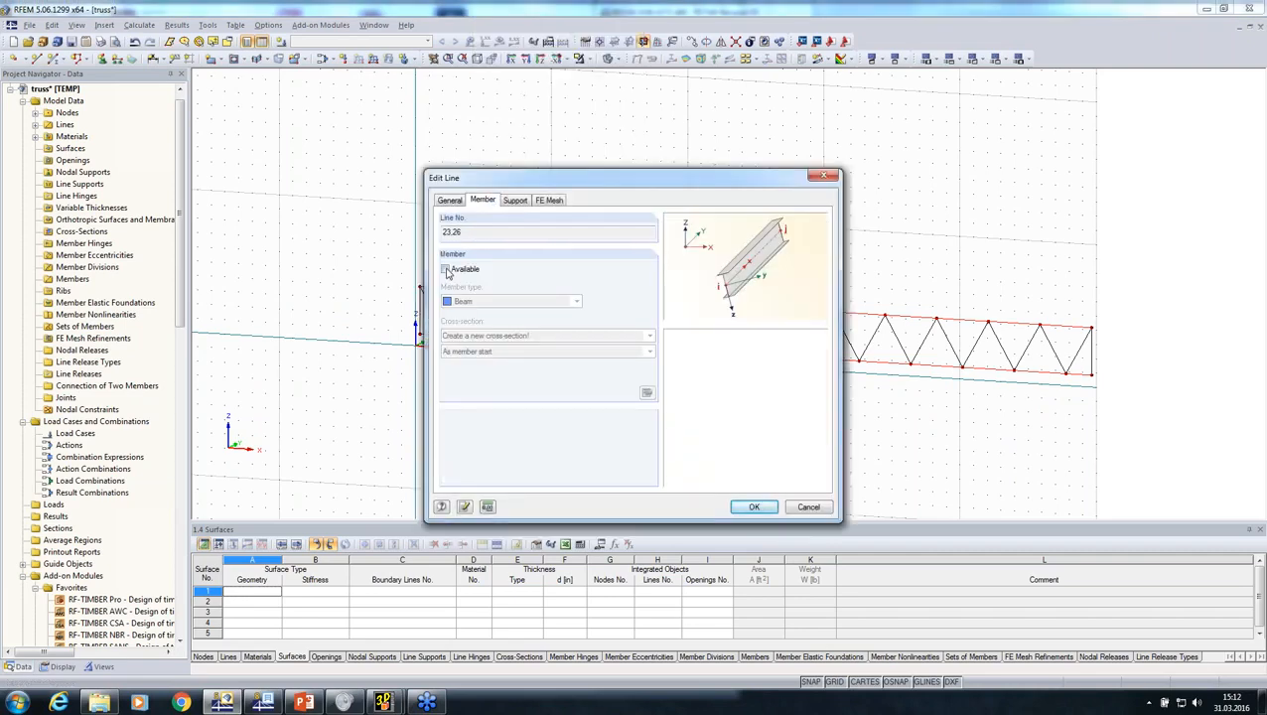
click(446, 270)
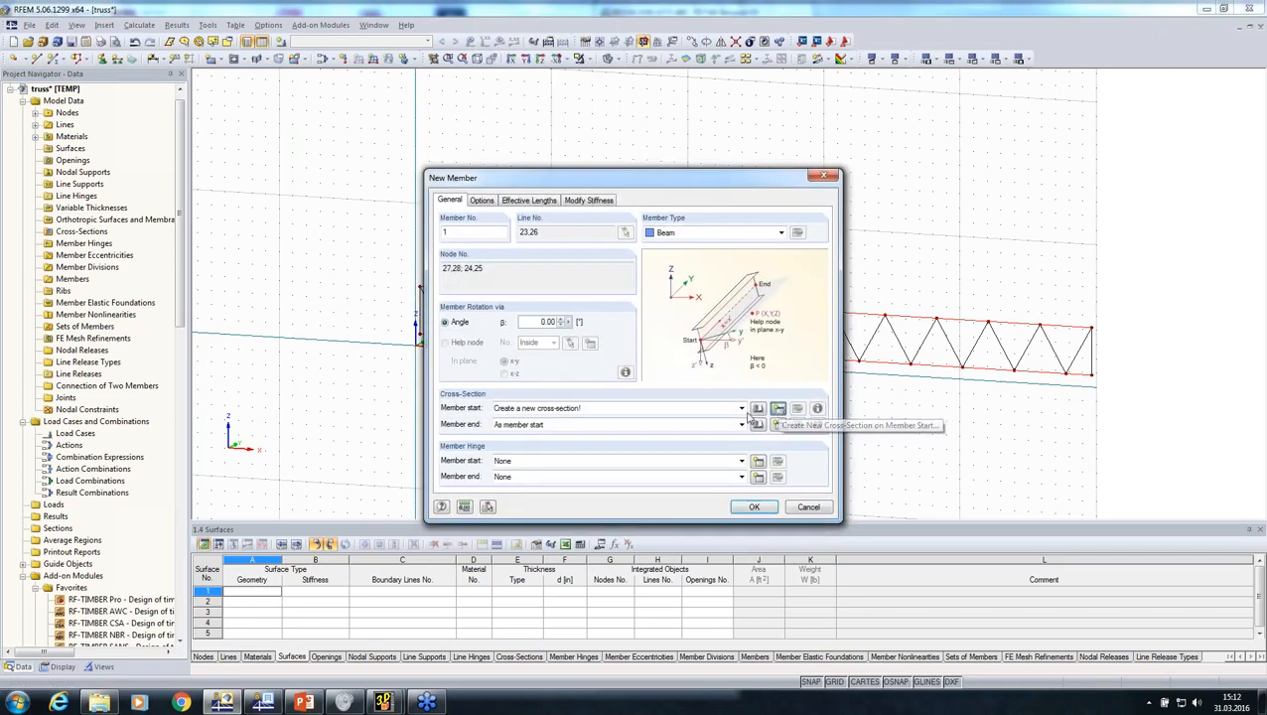
click(777, 408)
text(Recta)
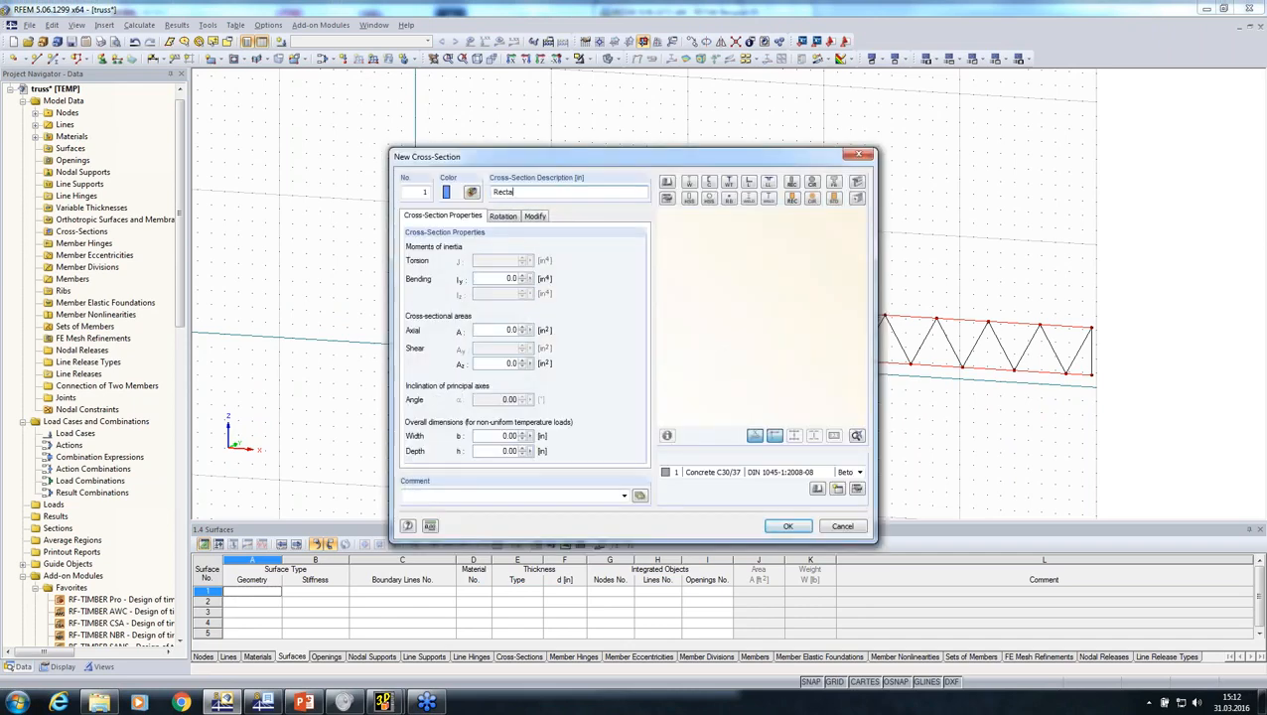
text(ngle)
text(6/8)
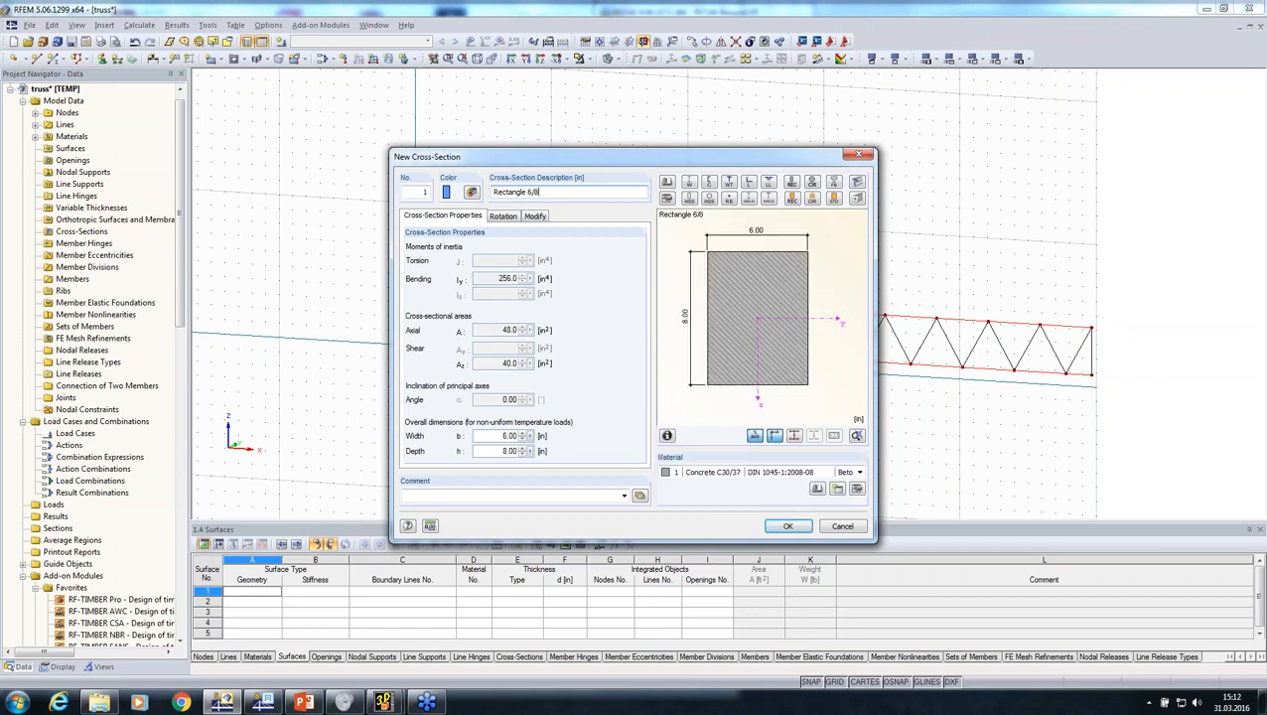
Assign Glulam Timber GL32h (BS EN 14080:2013-08) from the Holz favorites to the chord cross-section and create the chords as Beam members
click(809, 487)
click(478, 125)
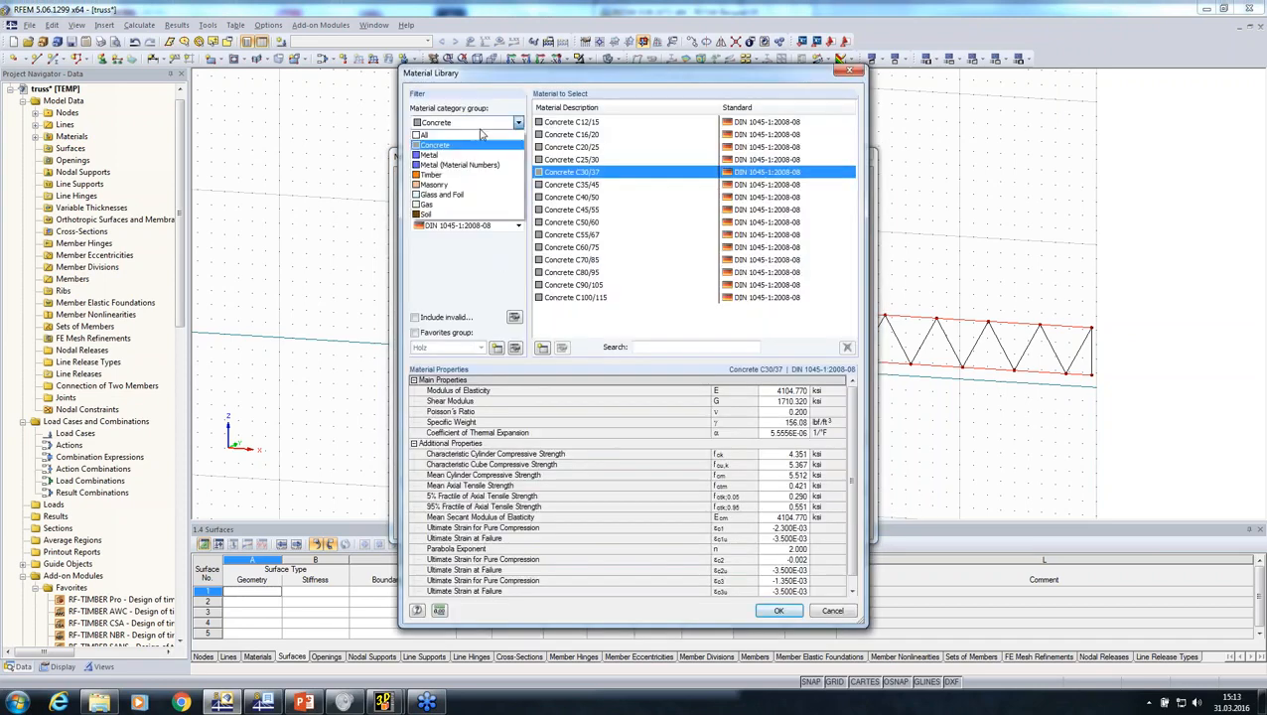
click(479, 135)
click(415, 332)
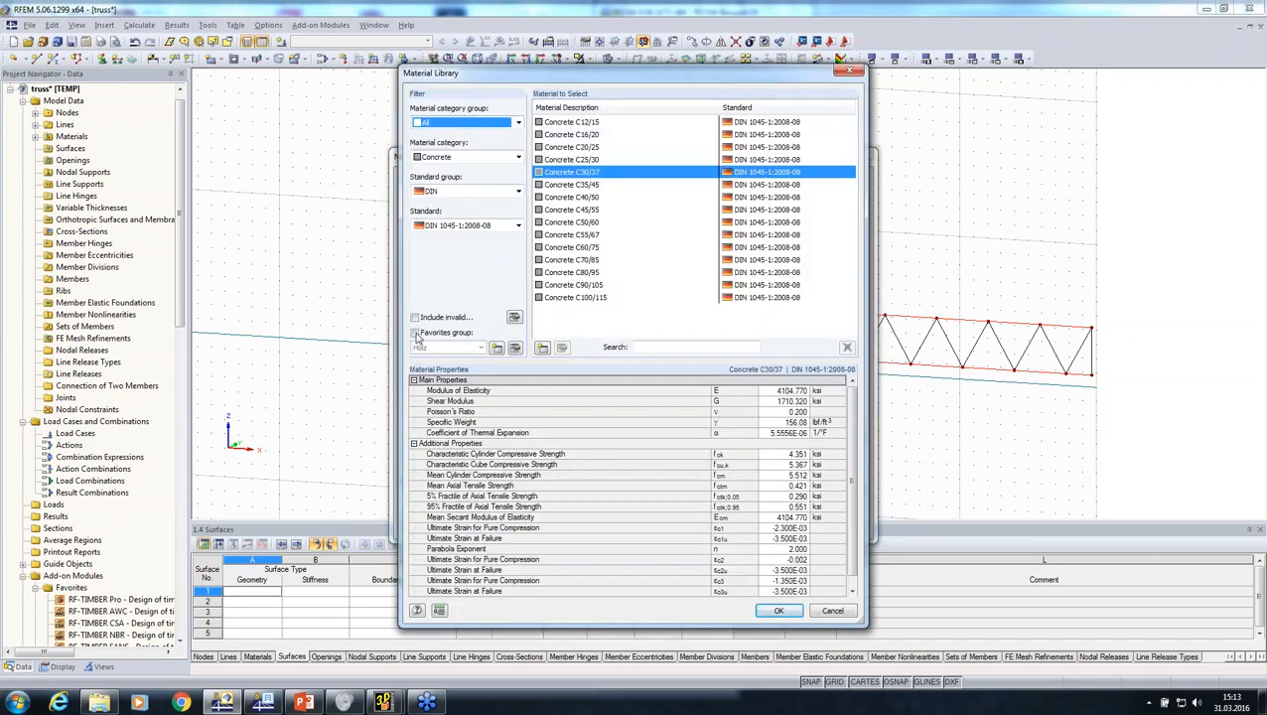
click(443, 158)
click(437, 169)
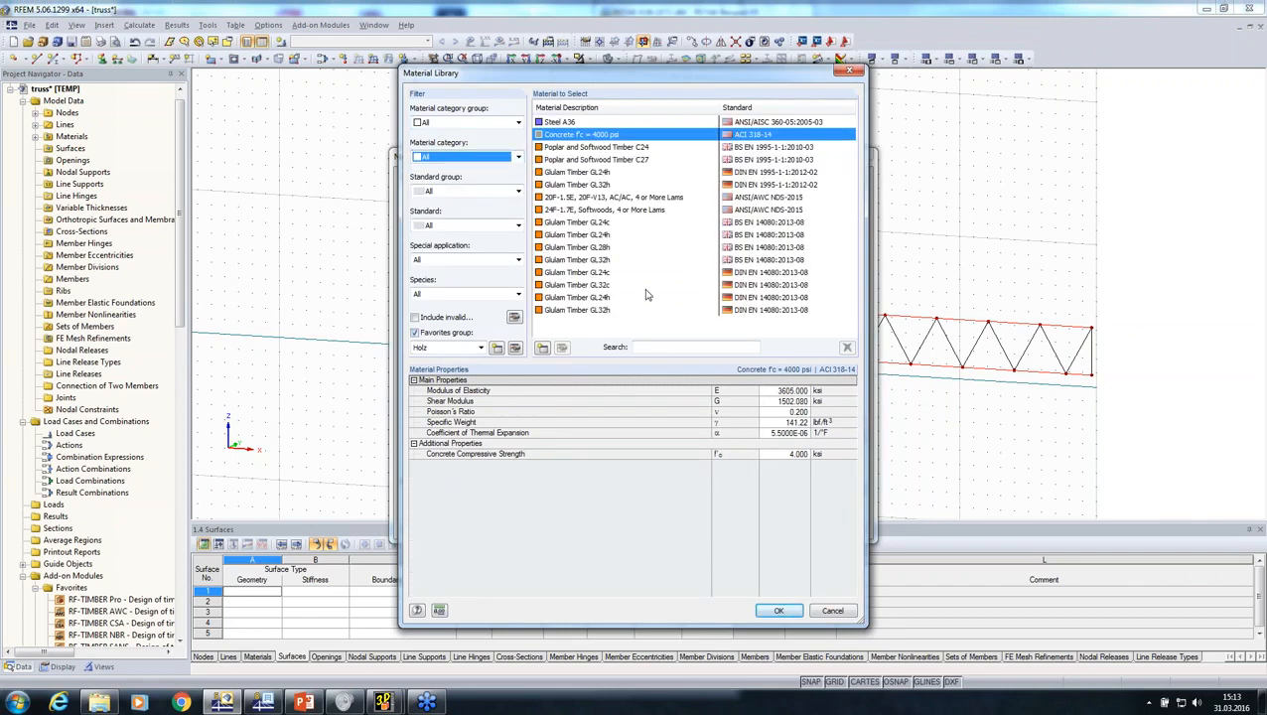
click(593, 249)
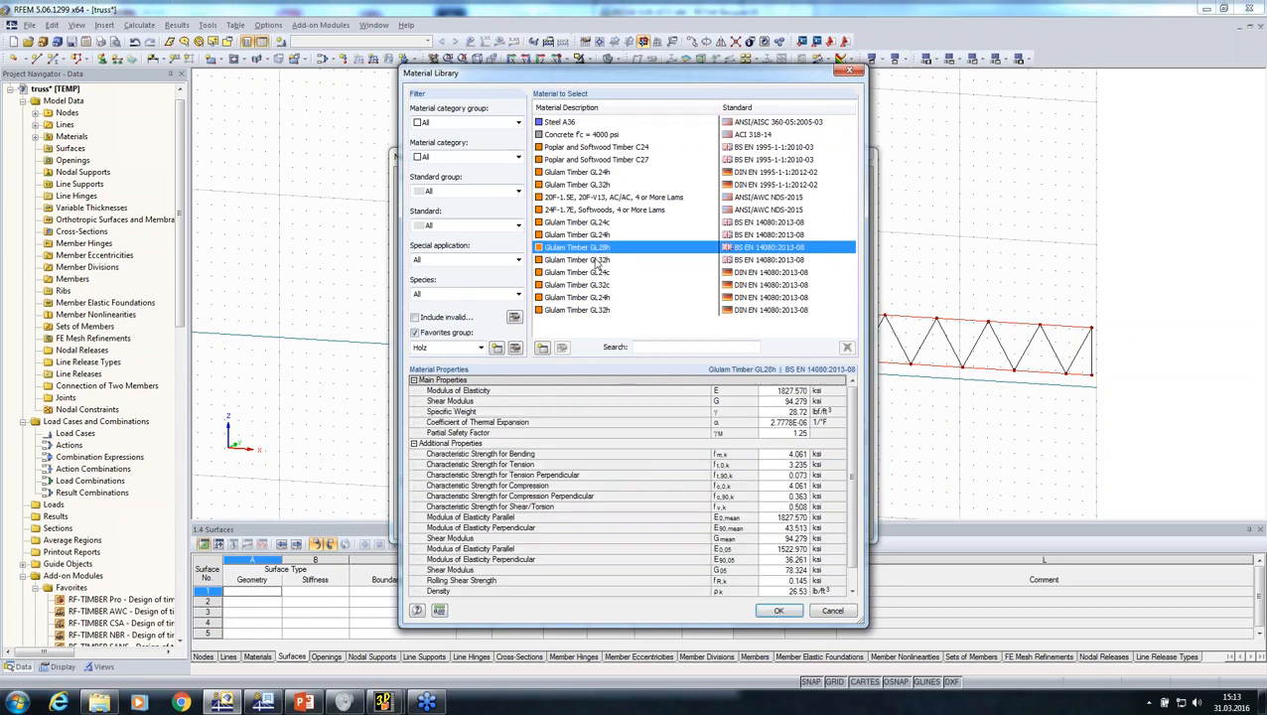
click(602, 260)
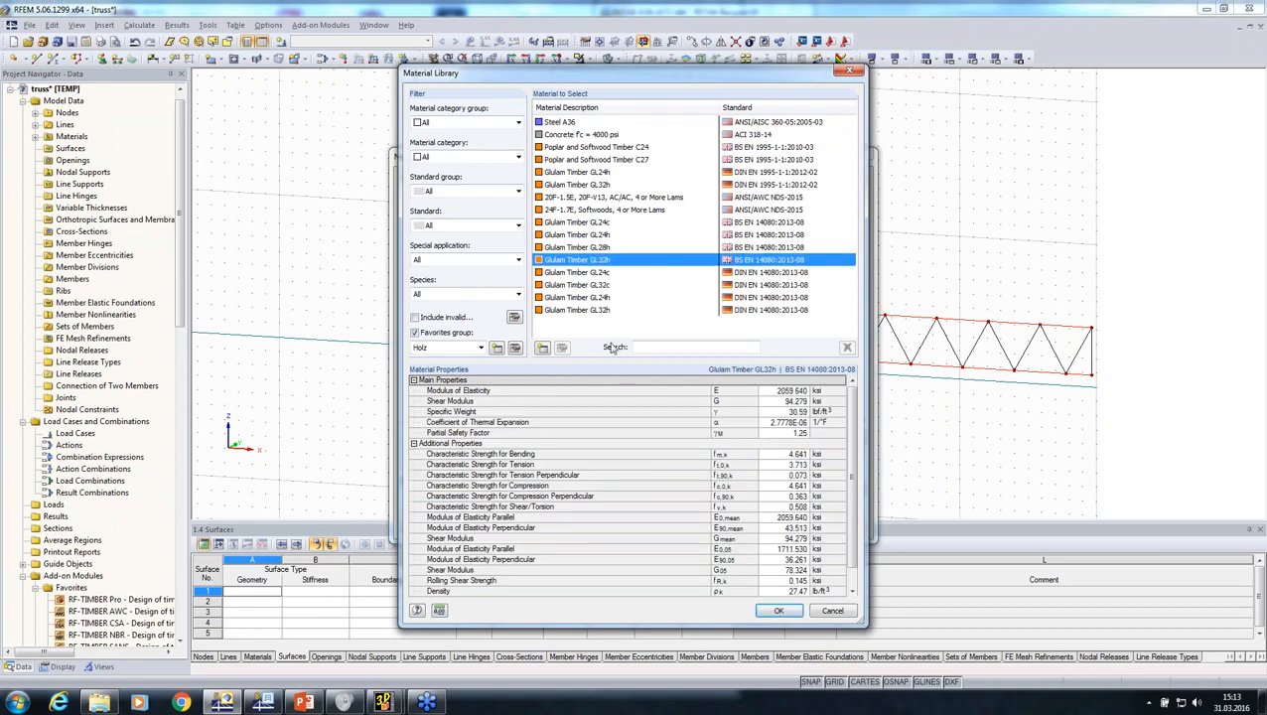
click(778, 610)
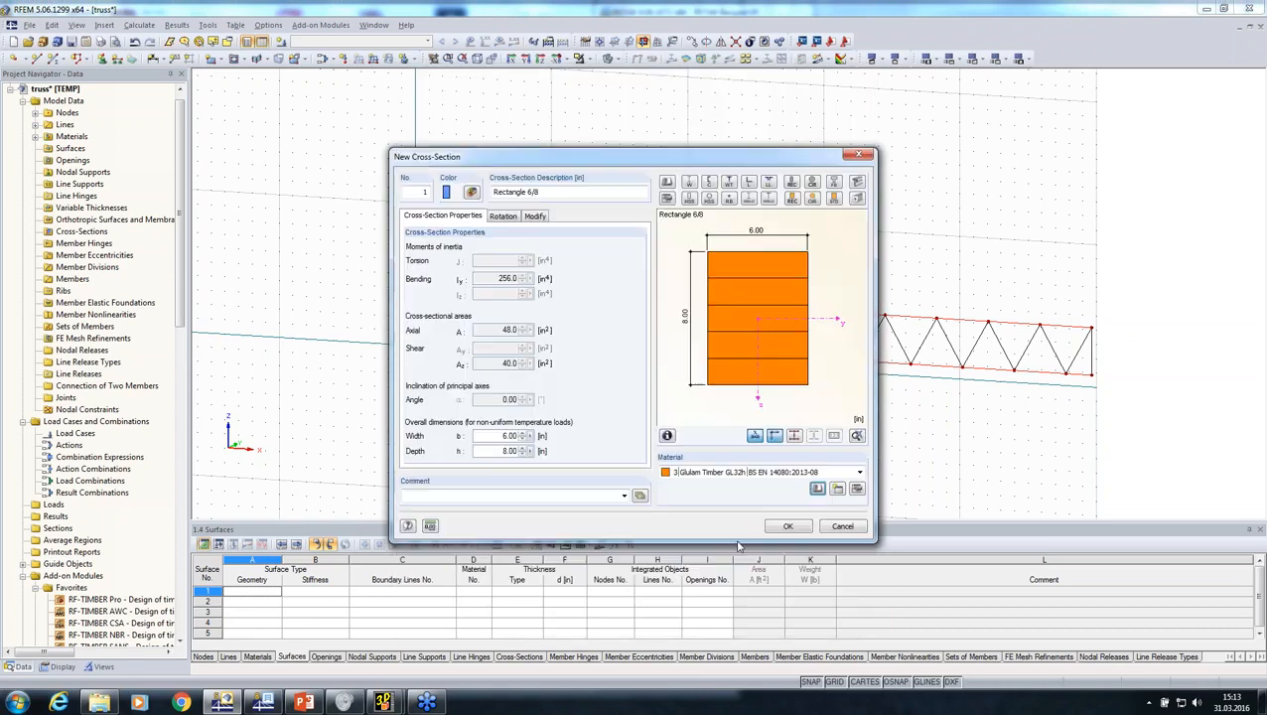
click(788, 527)
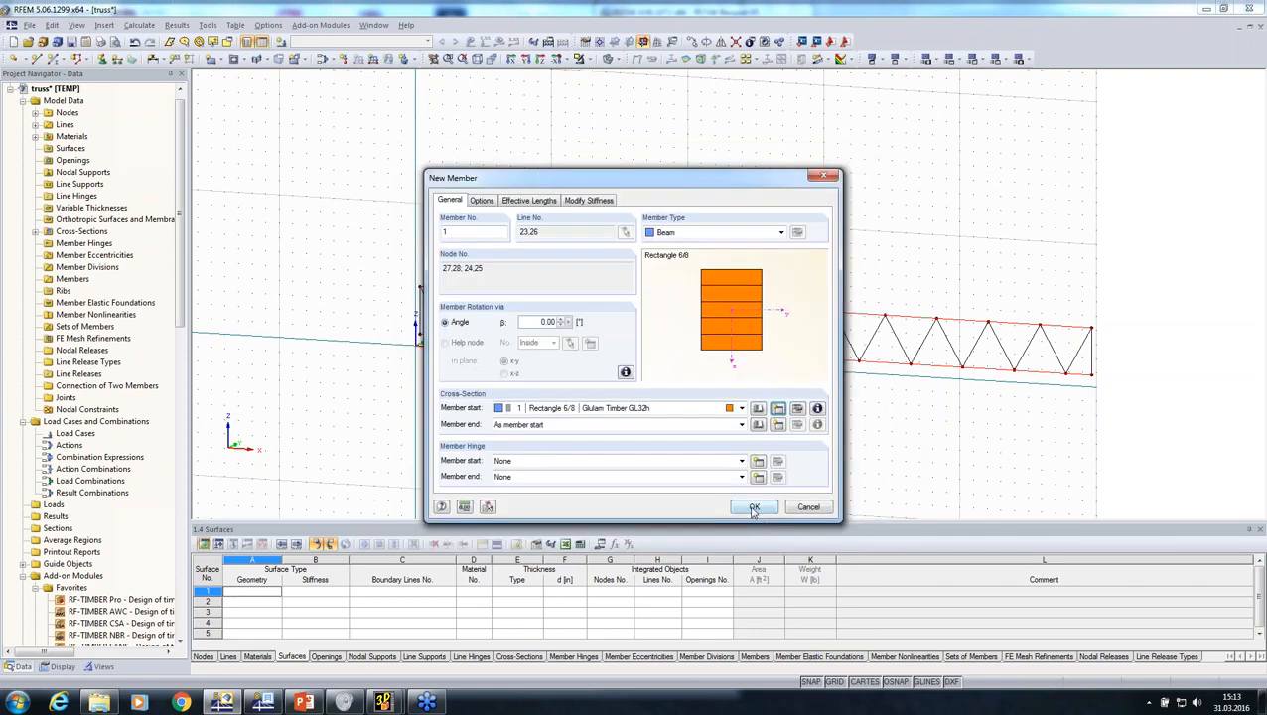
click(750, 507)
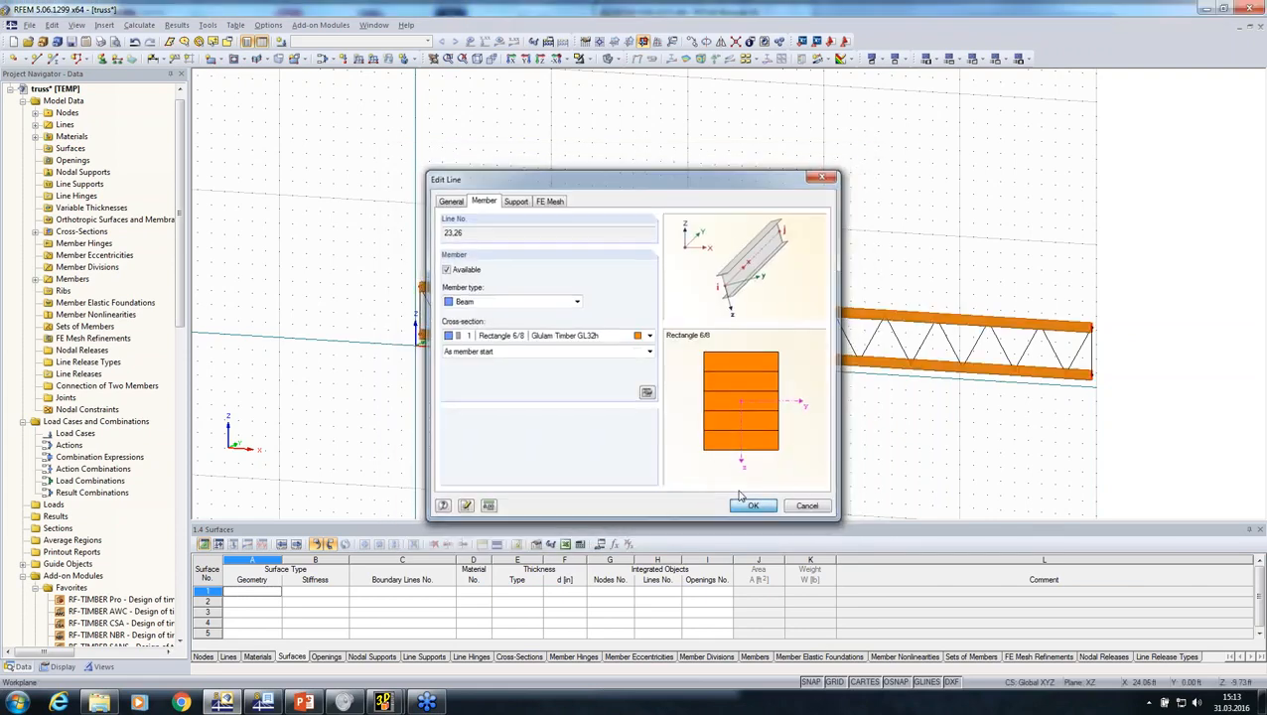
Create a set of continuous members from the truss's upper chord
right_click(653, 303)
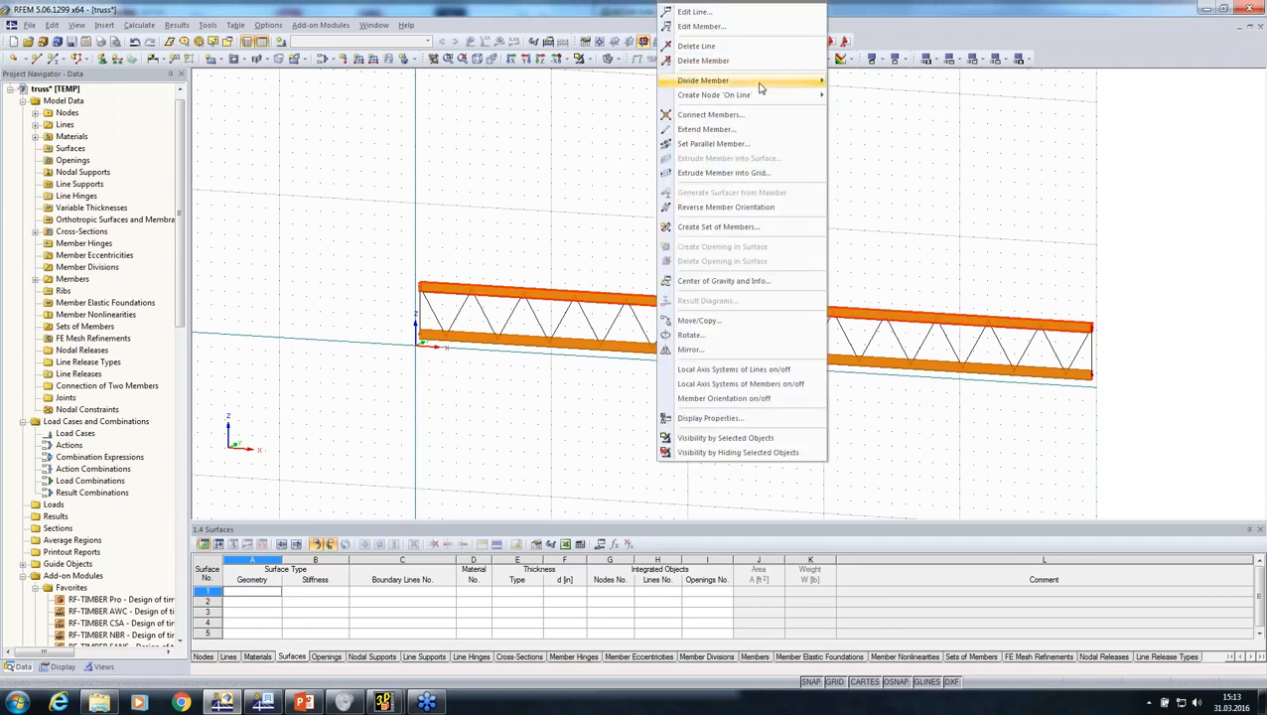
mouse_move(759, 88)
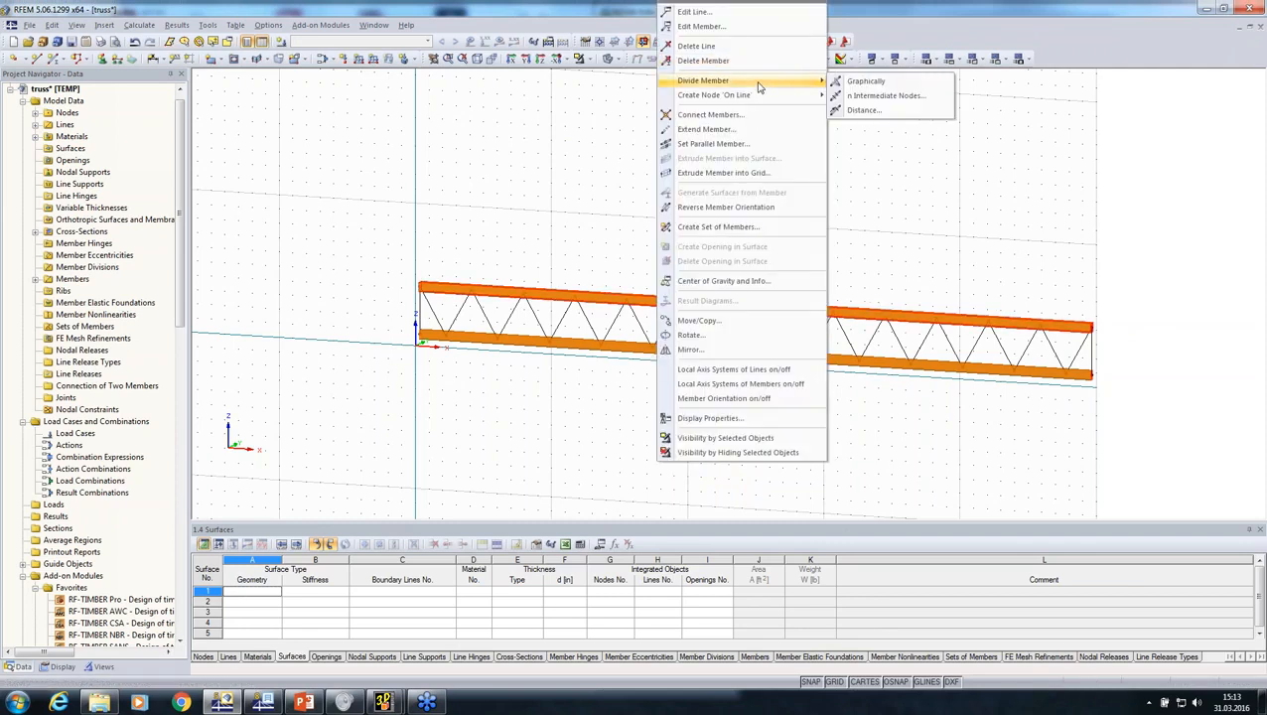
click(720, 226)
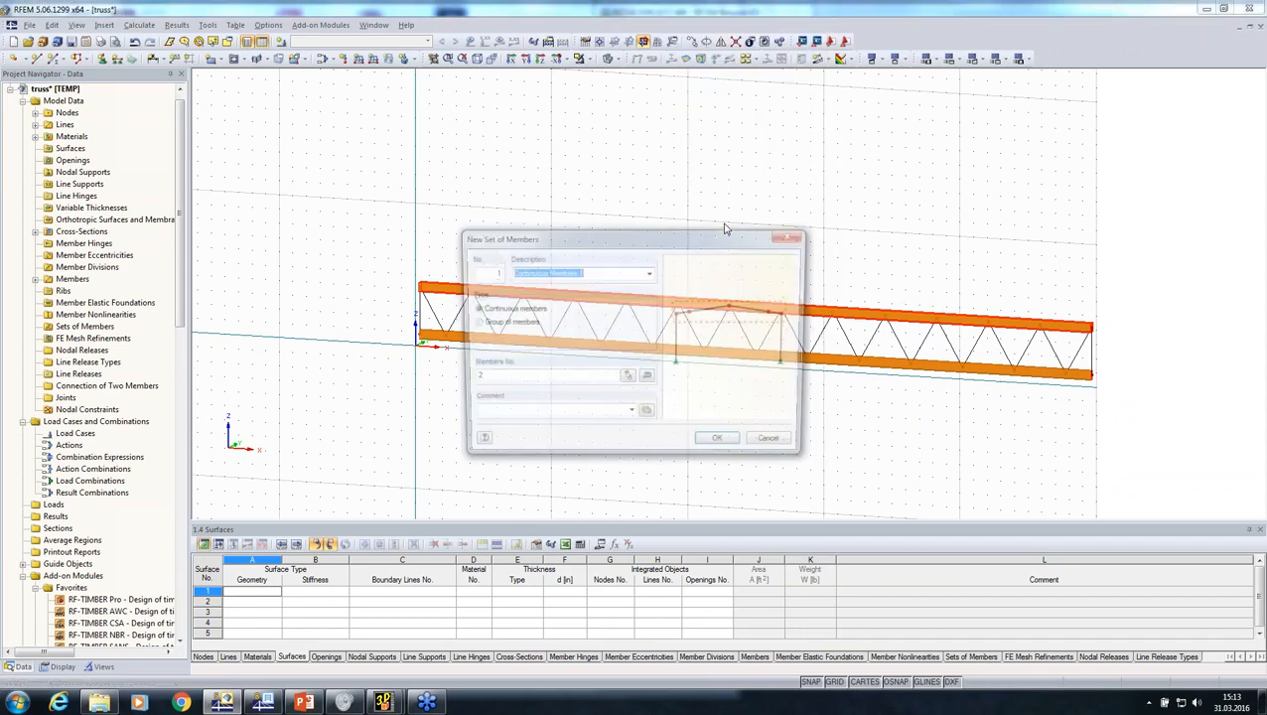
click(722, 445)
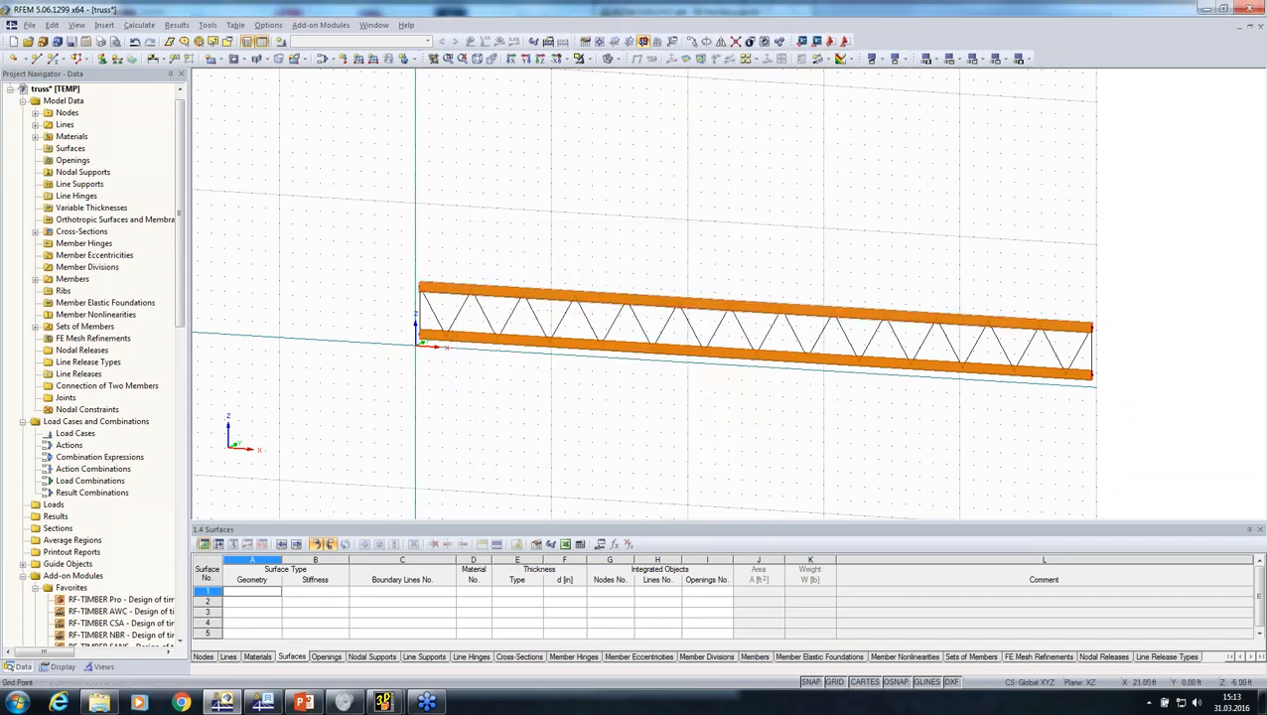
Connect the lines and members across the whole truss so the chords join the web lines at their nodes
middle_drag(680, 399, 647, 393)
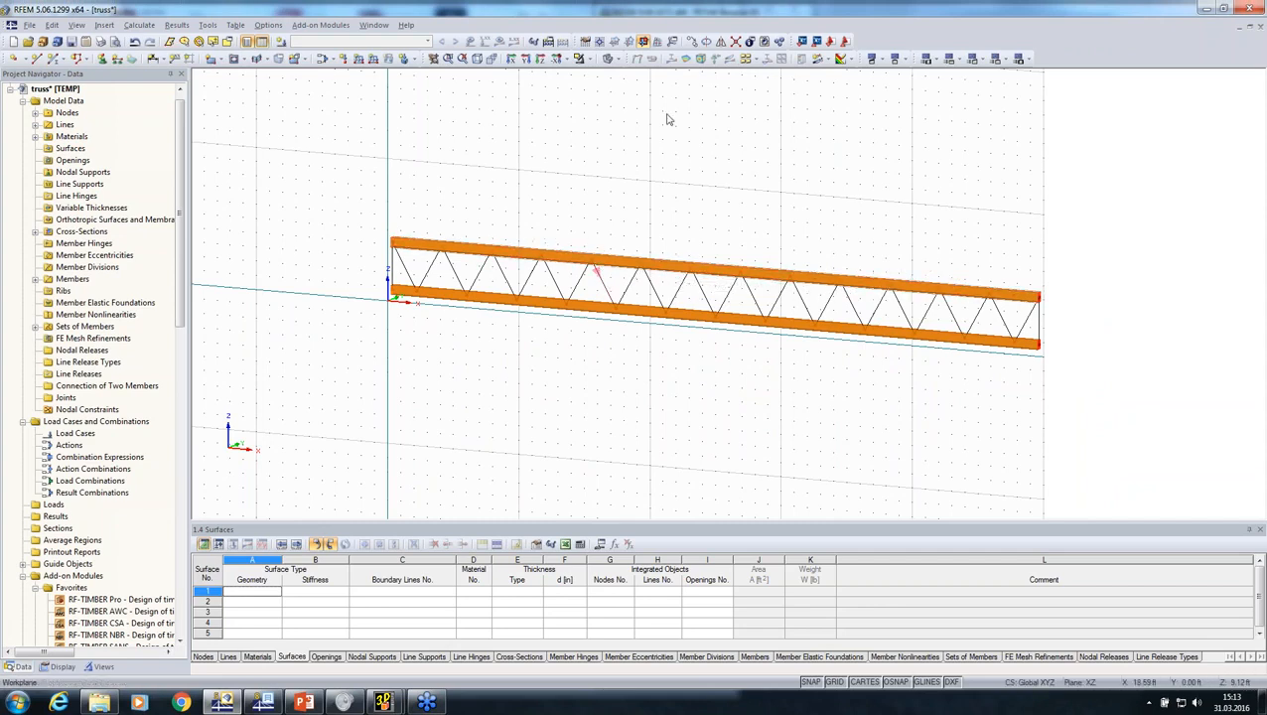
click(736, 41)
drag(340, 157, 1116, 458)
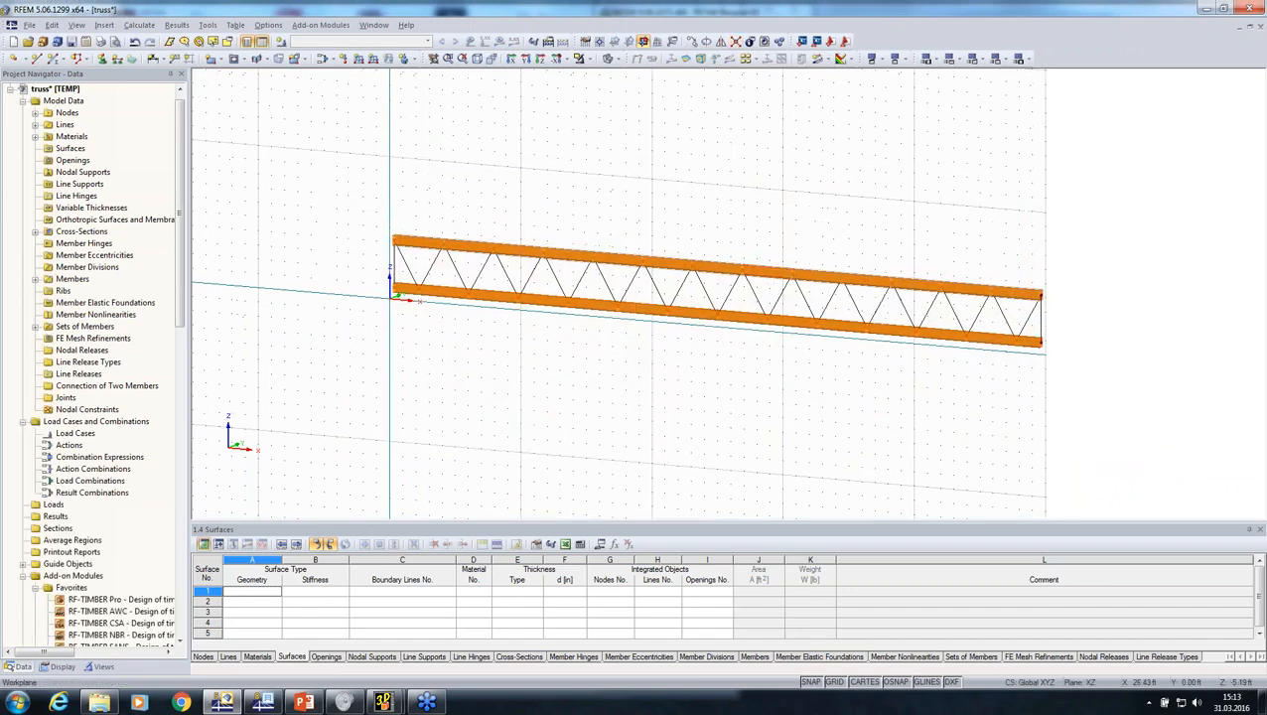
Make the selected diagonal and end post lines members and define a new Rectangle 5.5/5.5 cross-section for them
ctrl+middle_drag(735, 405, 867, 424)
click(524, 59)
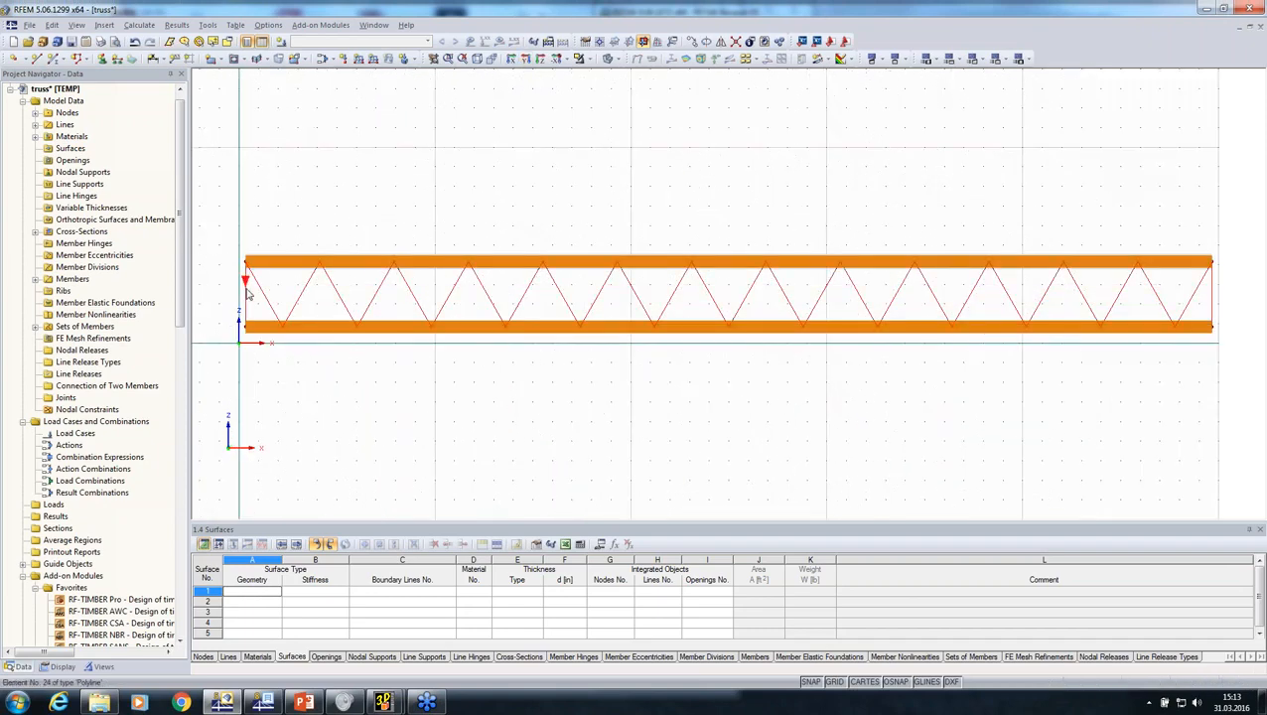
right_click(248, 292)
click(273, 291)
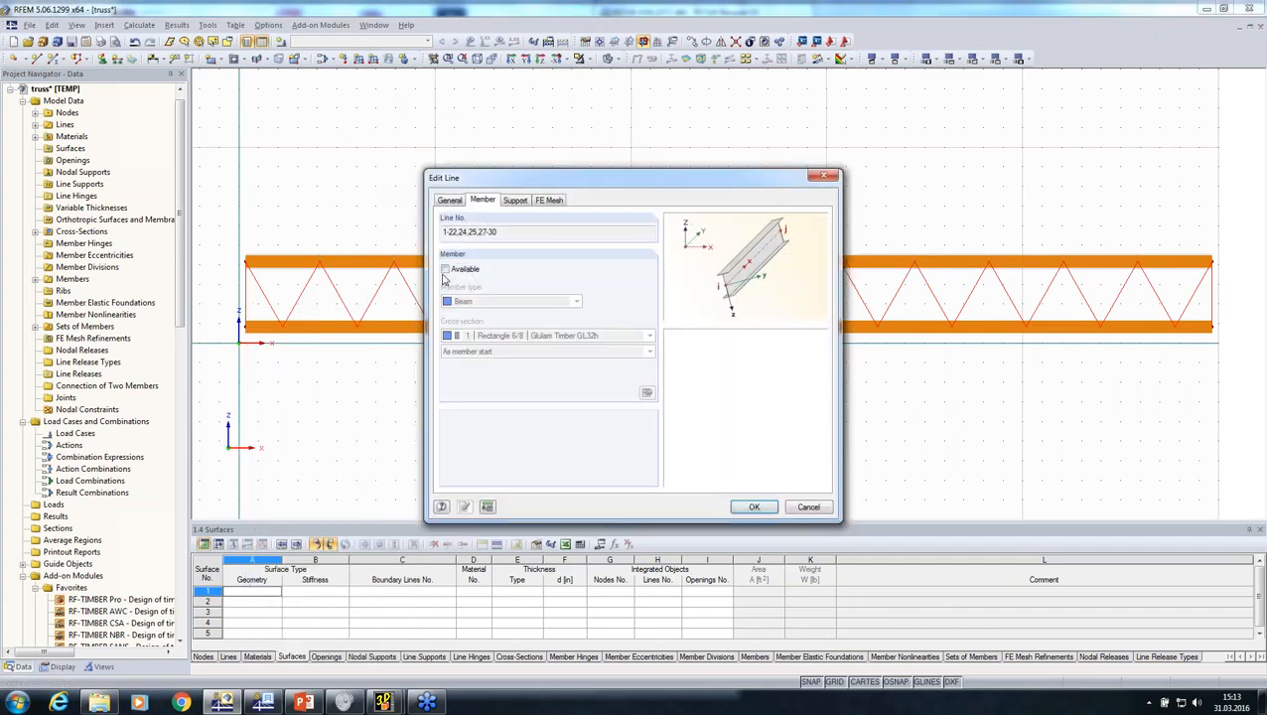
click(446, 269)
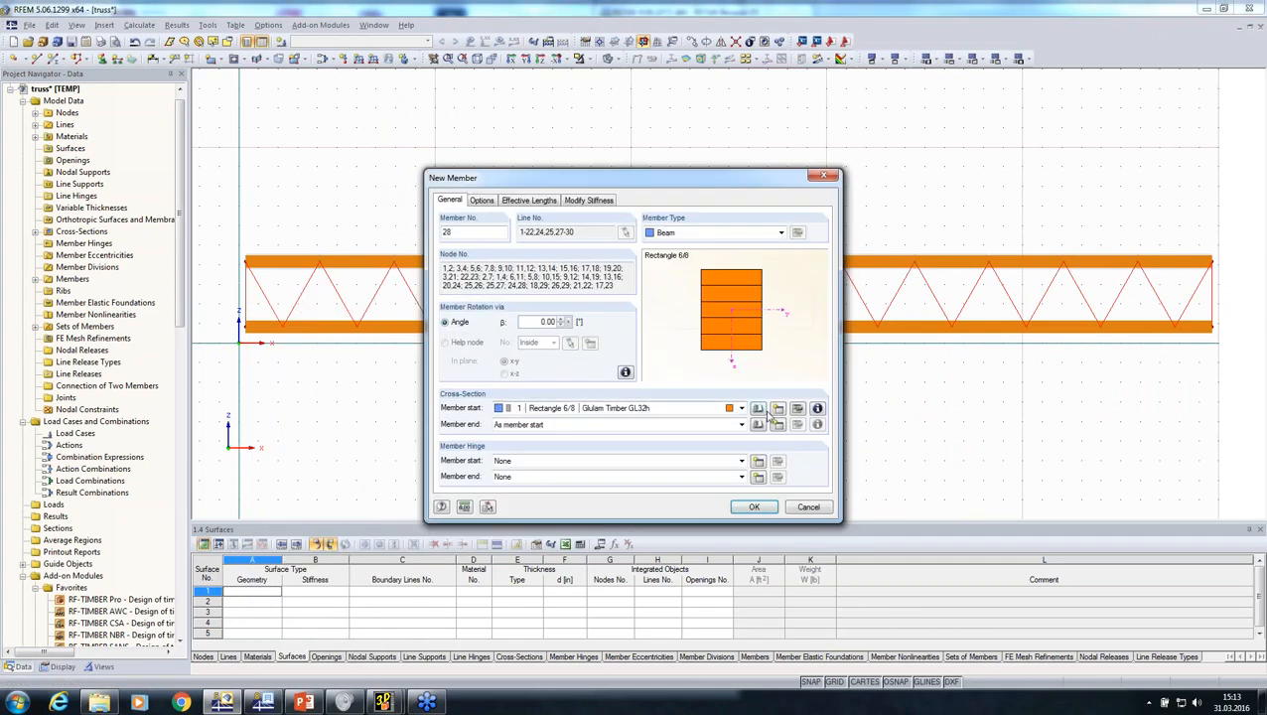
click(778, 410)
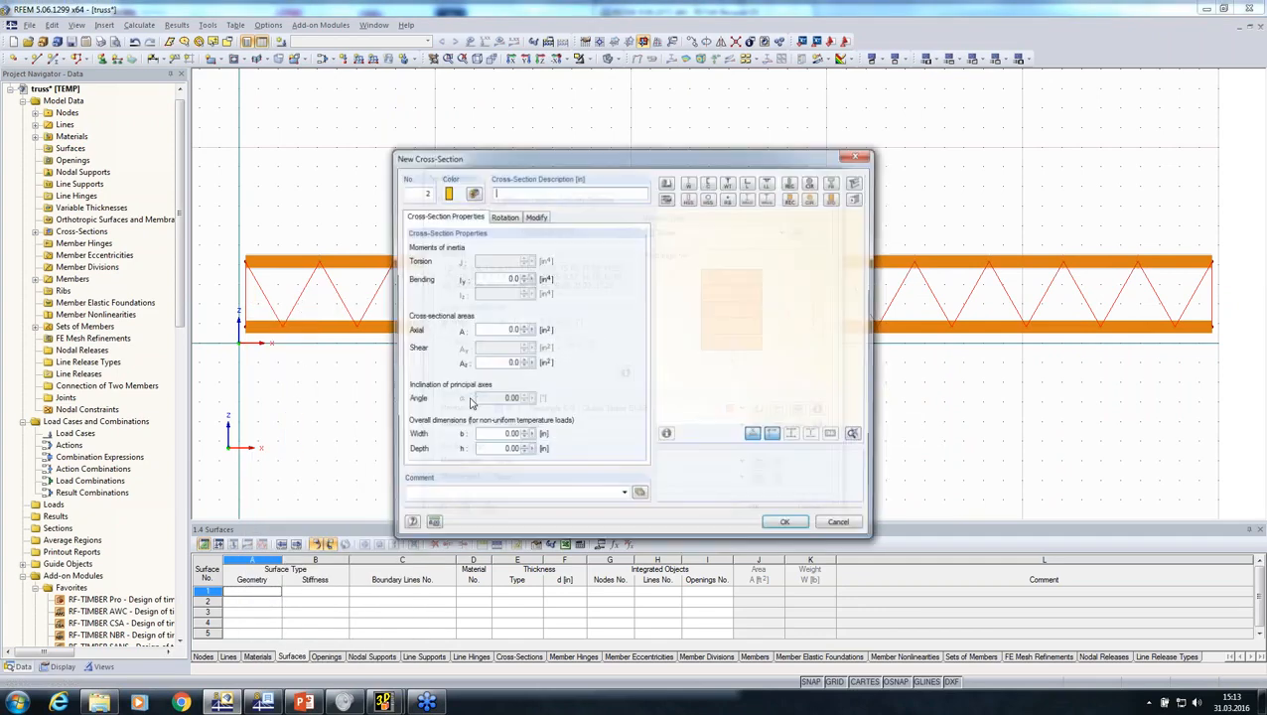
text(Rectangle 5.5)
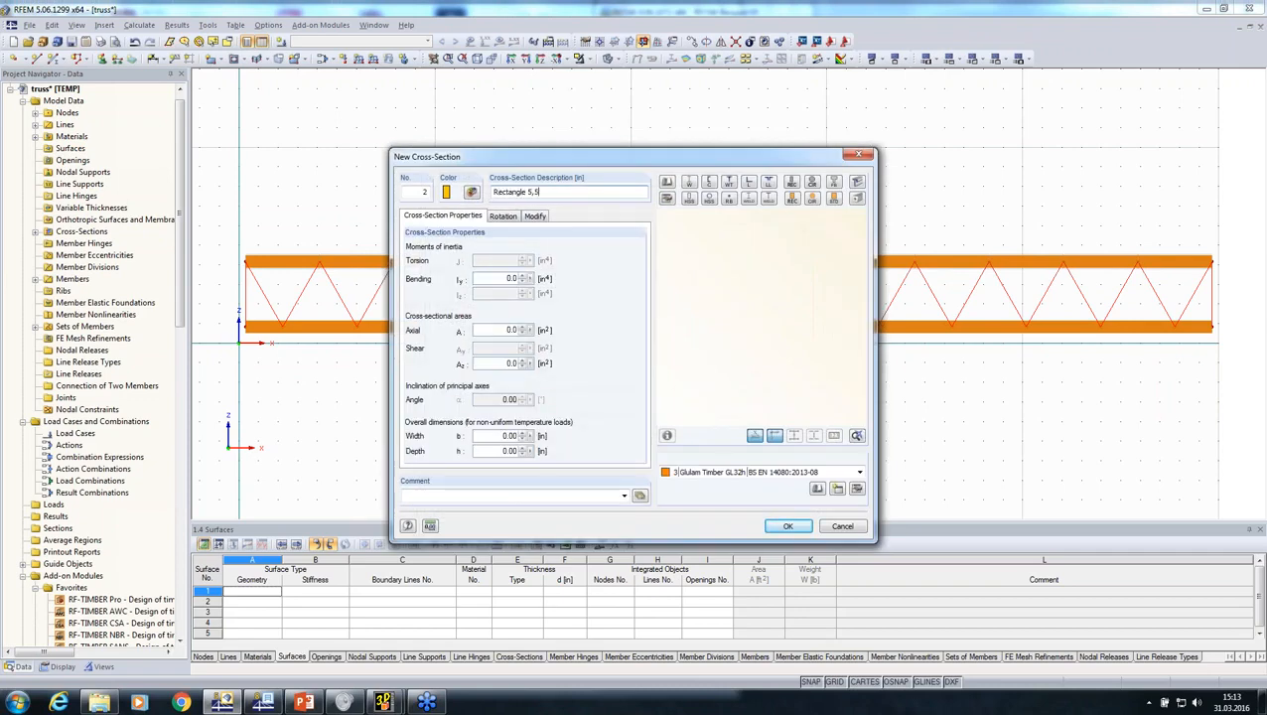
text(/5)
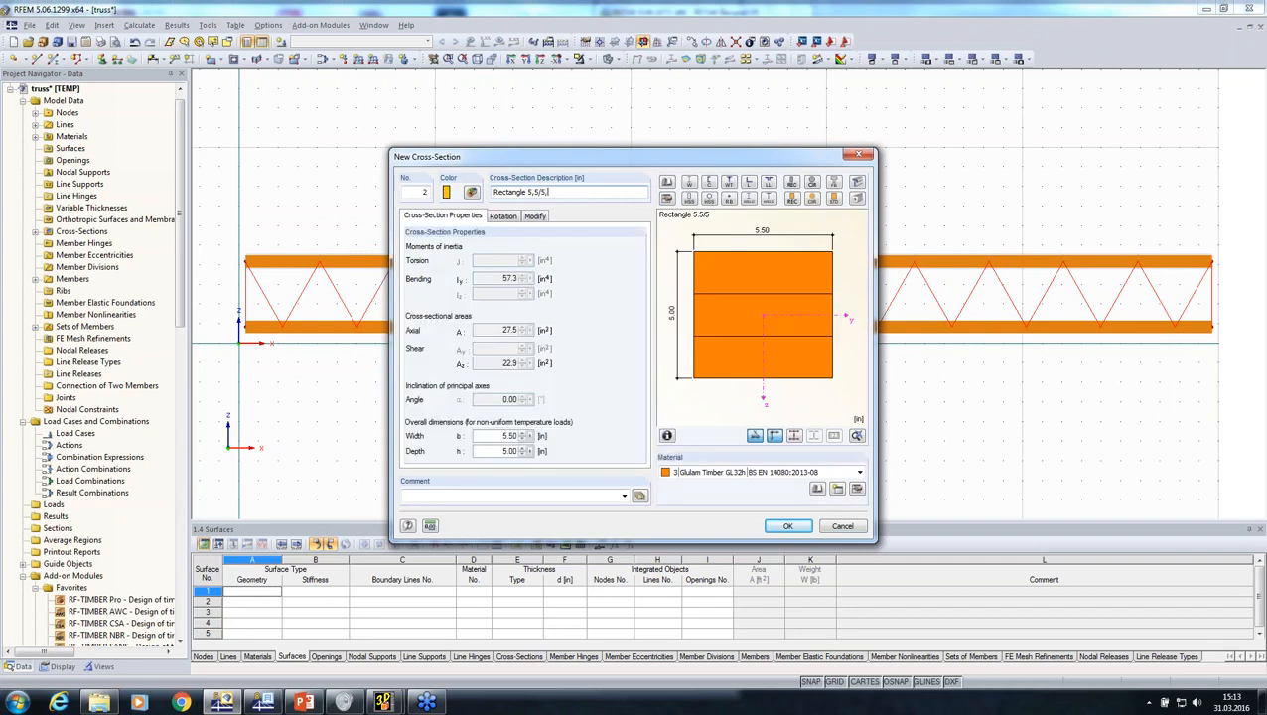
text(.5)
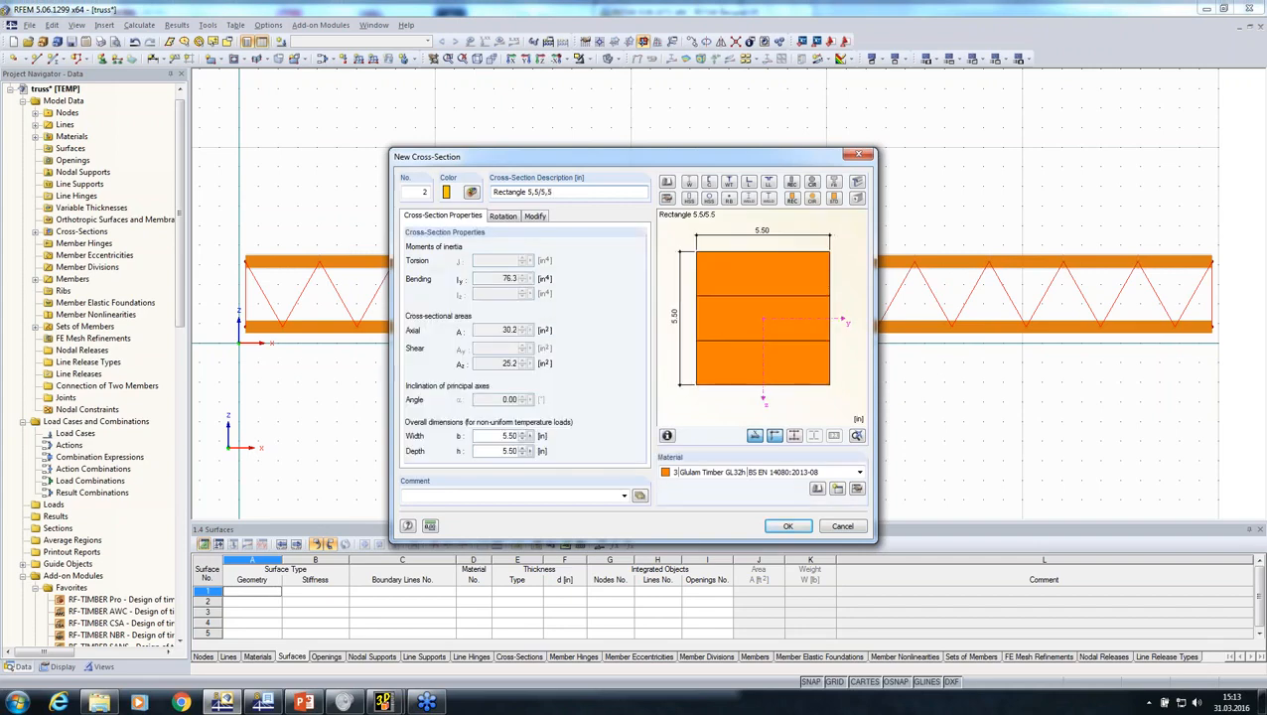
Assign Glulam Timber GL28h (BS EN 14080:2013-08) from the Holz favorites to the Rectangle 5.5/5.5 cross-section
click(817, 488)
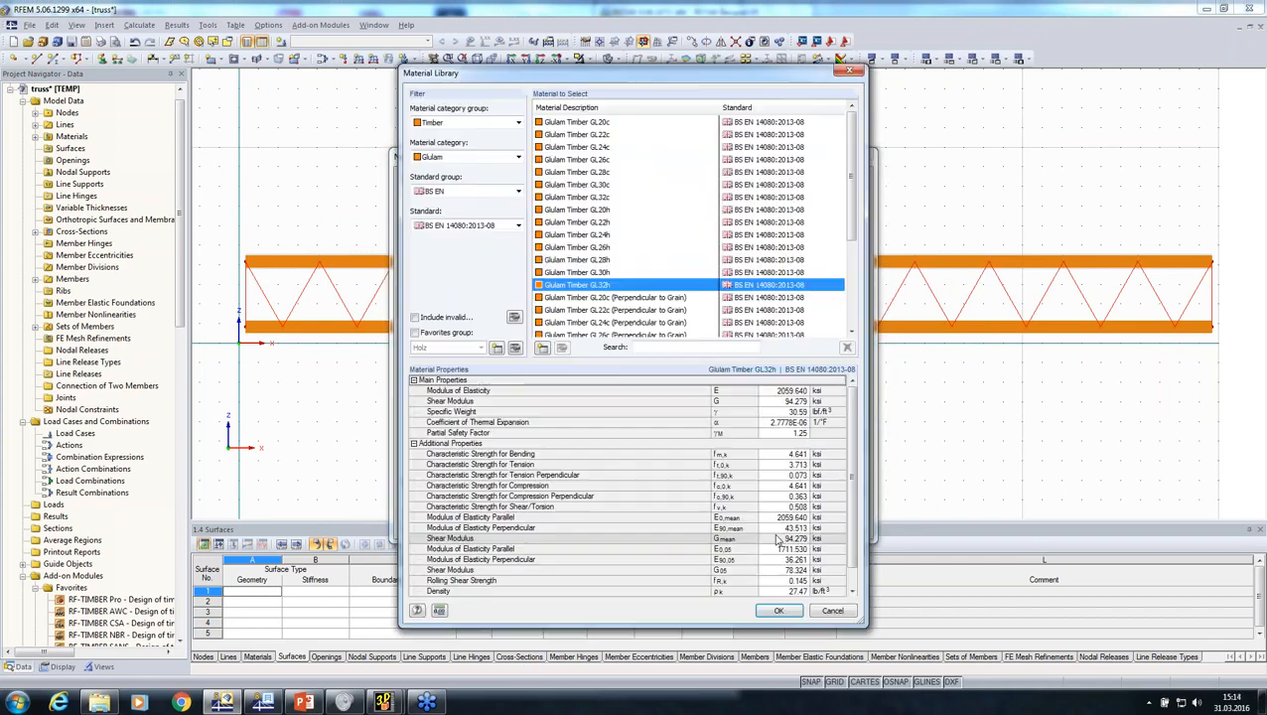
click(415, 333)
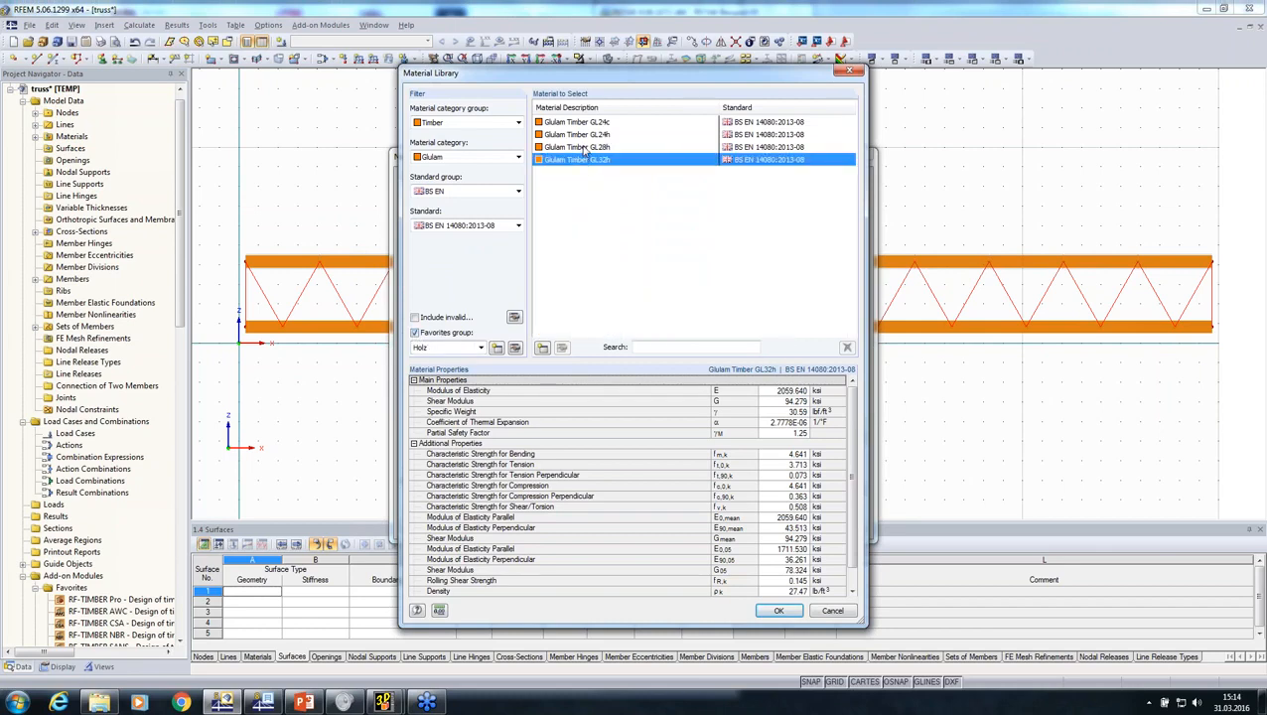
click(584, 147)
click(774, 610)
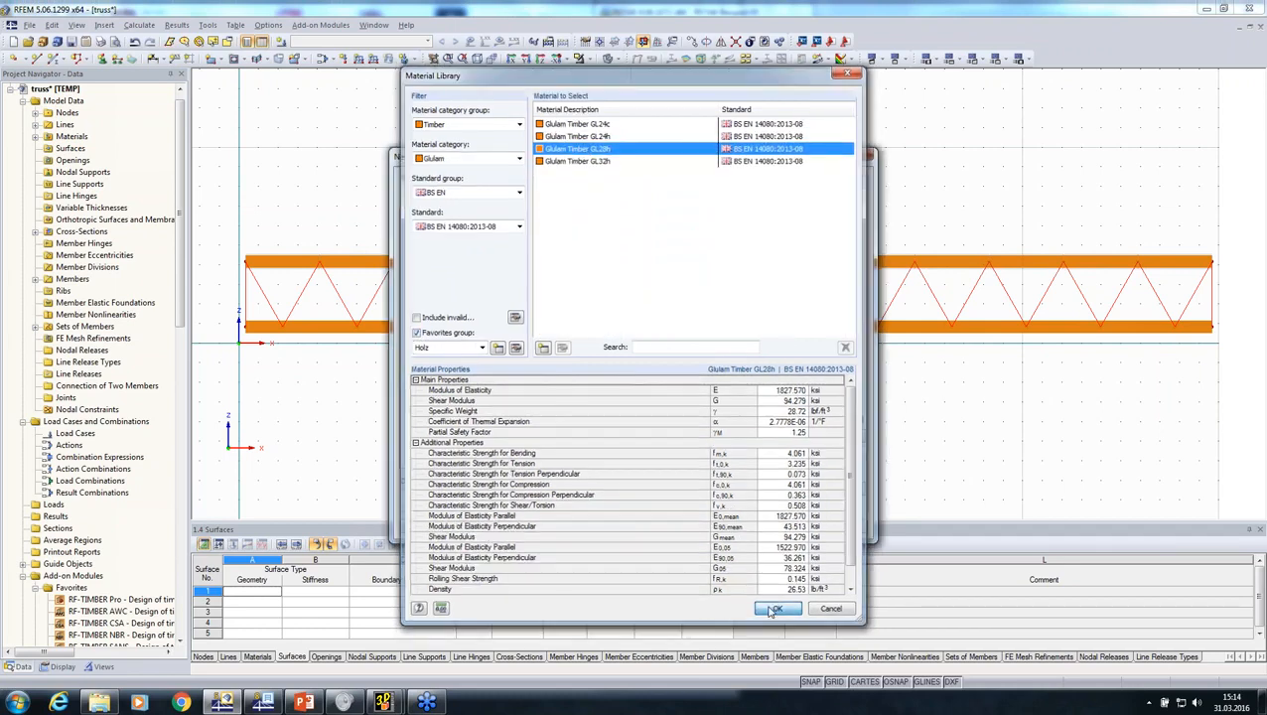
click(777, 524)
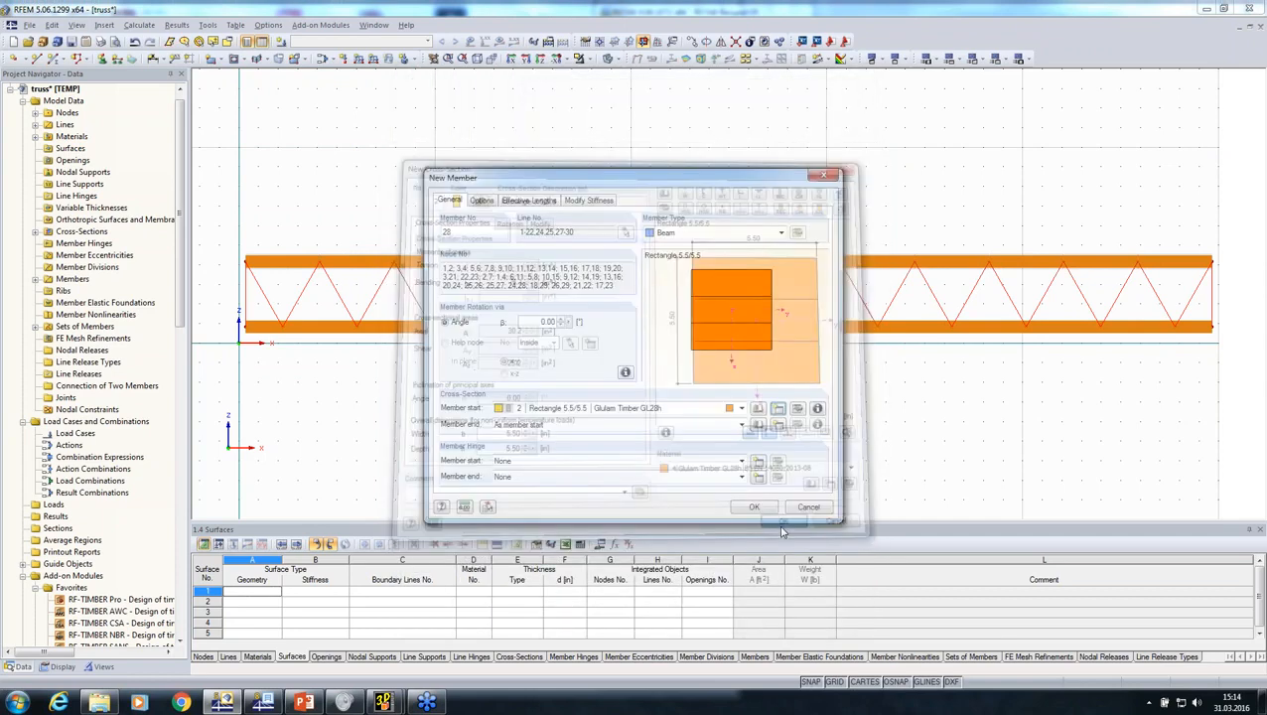
Set the member type of the diagonals and end posts to Truss and create these members
click(717, 232)
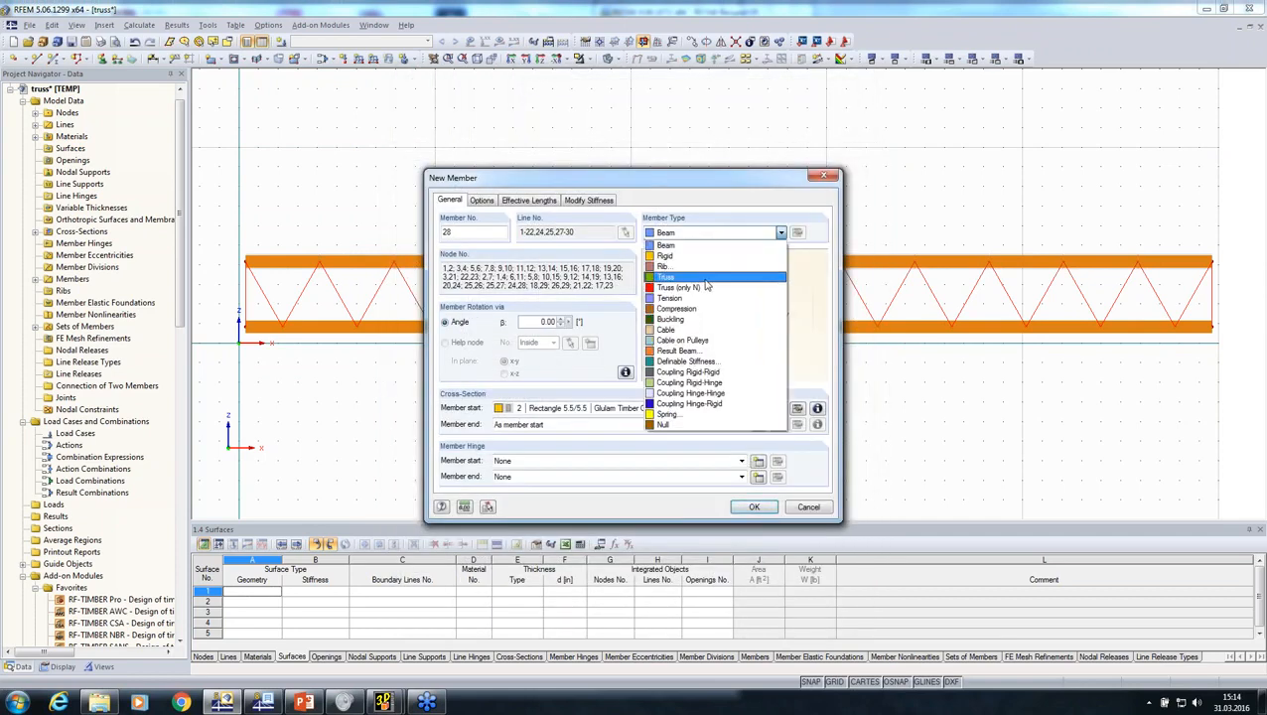
click(705, 285)
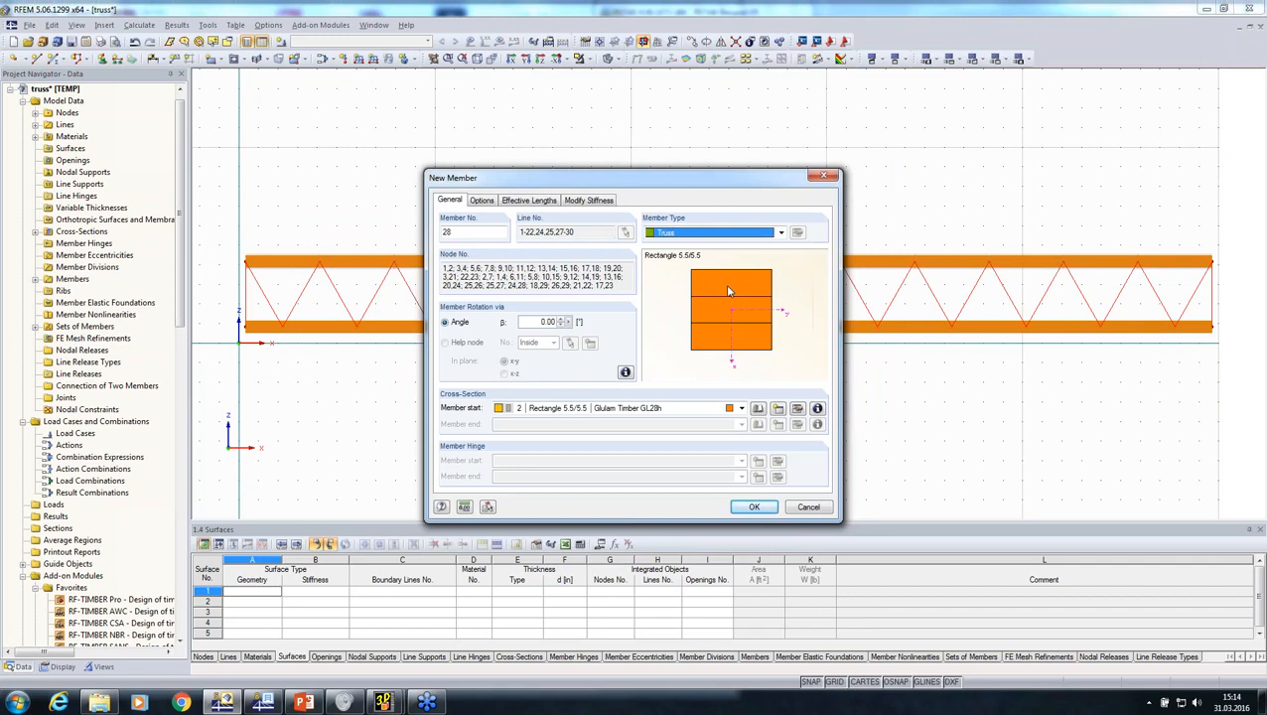
click(753, 507)
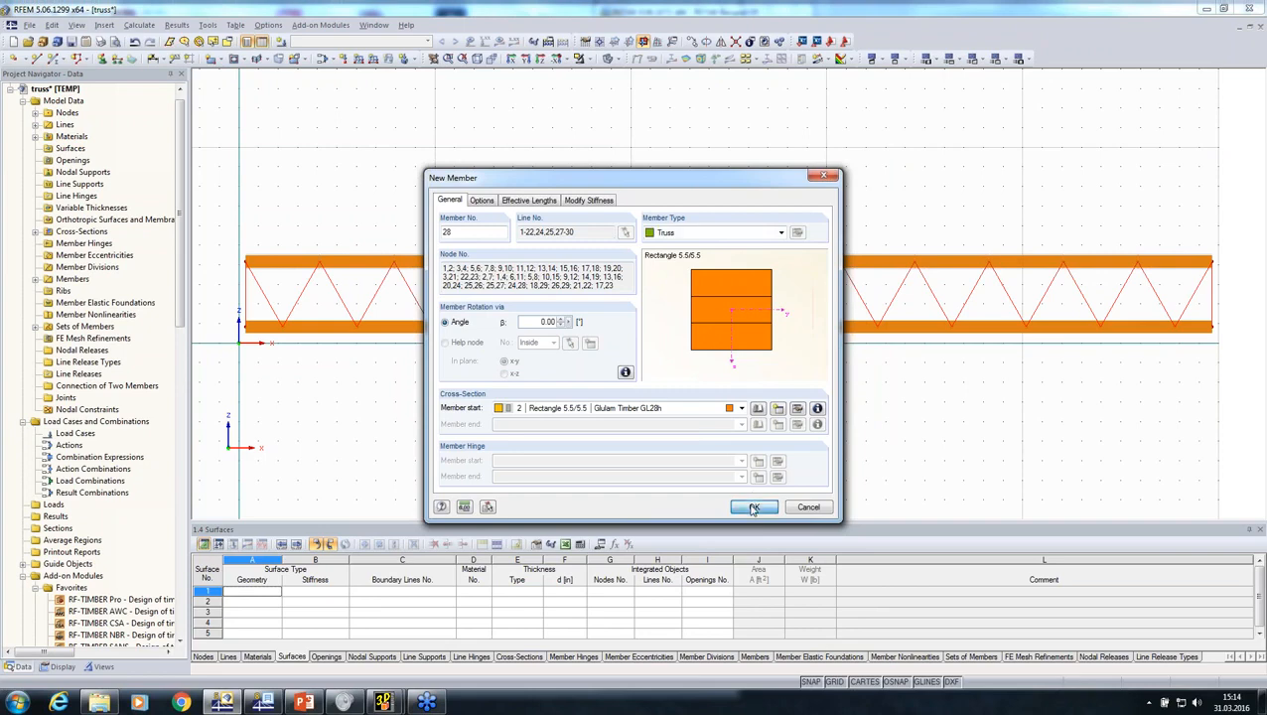
click(753, 507)
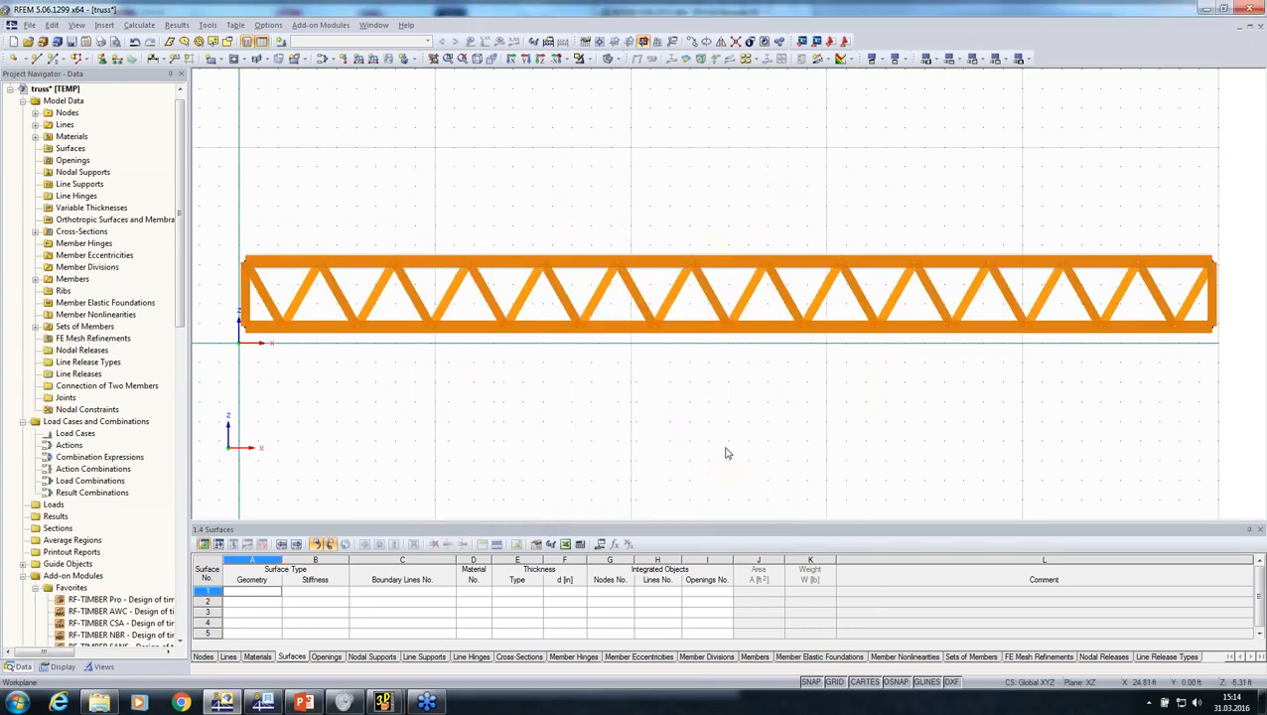
Place a Hinged nodal support at the bottom chord's end node by the coordinate origin
middle_drag(750, 408, 759, 378)
click(102, 59)
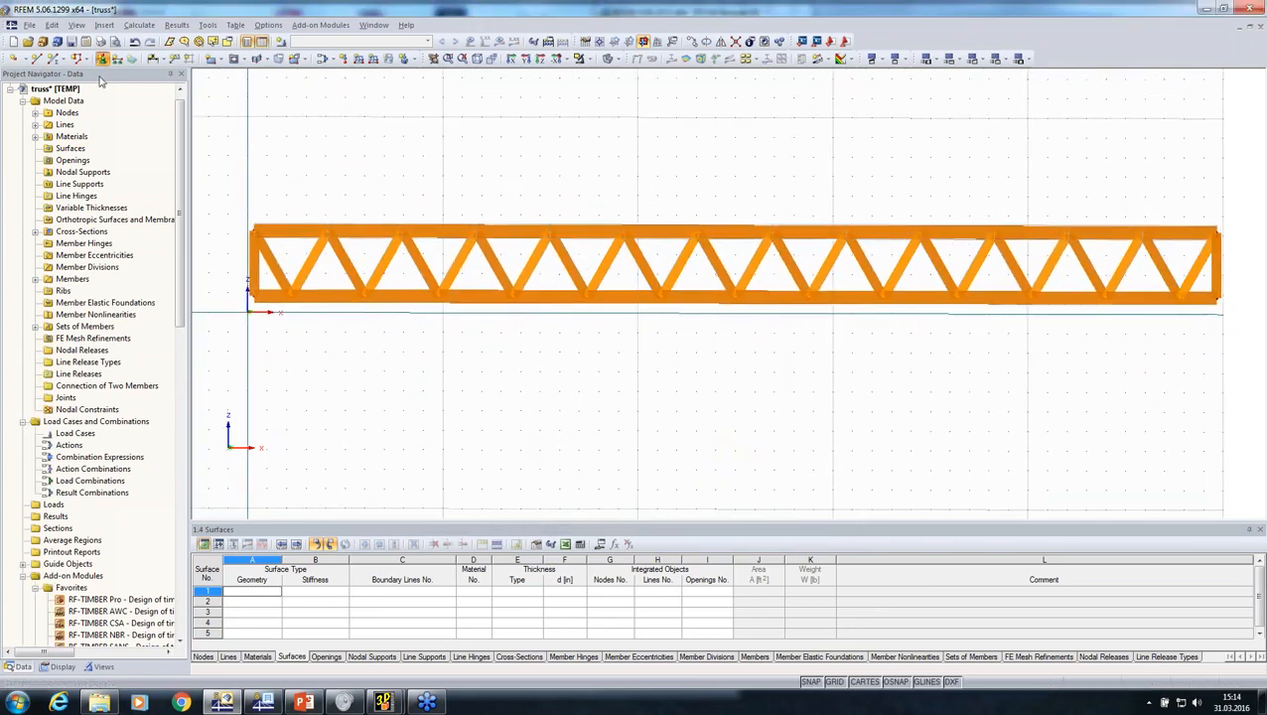
click(747, 475)
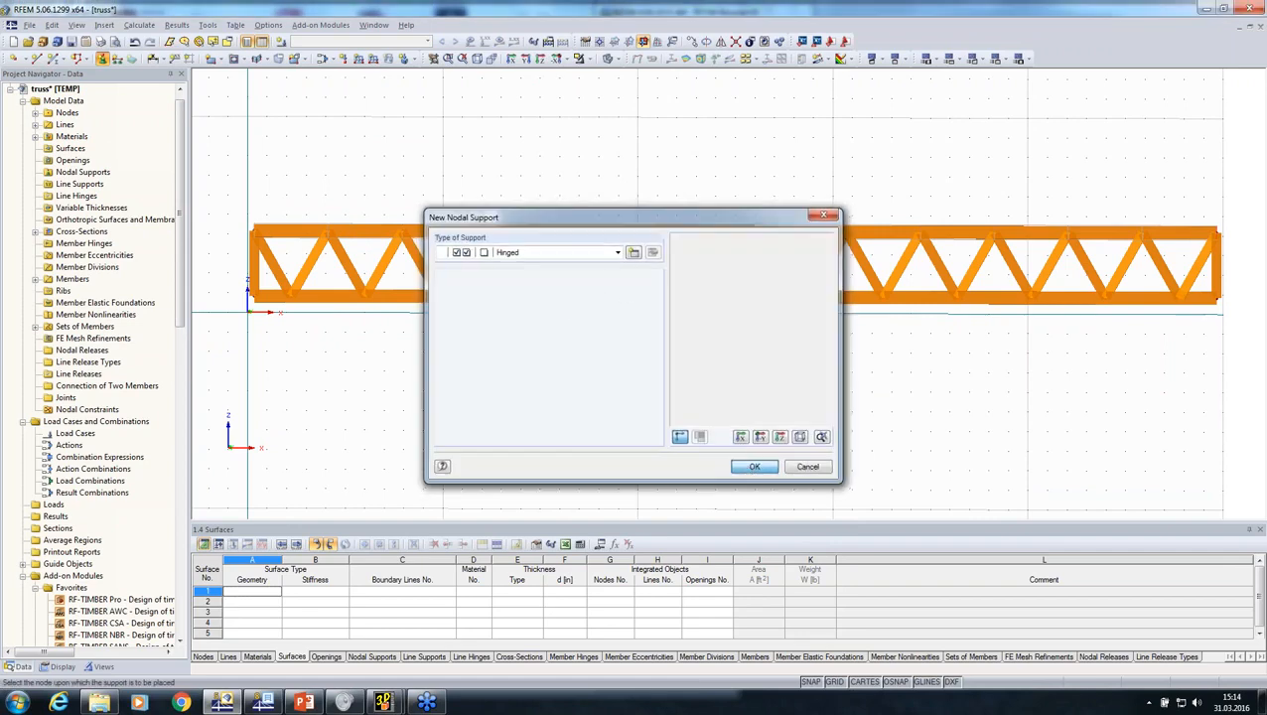
click(249, 300)
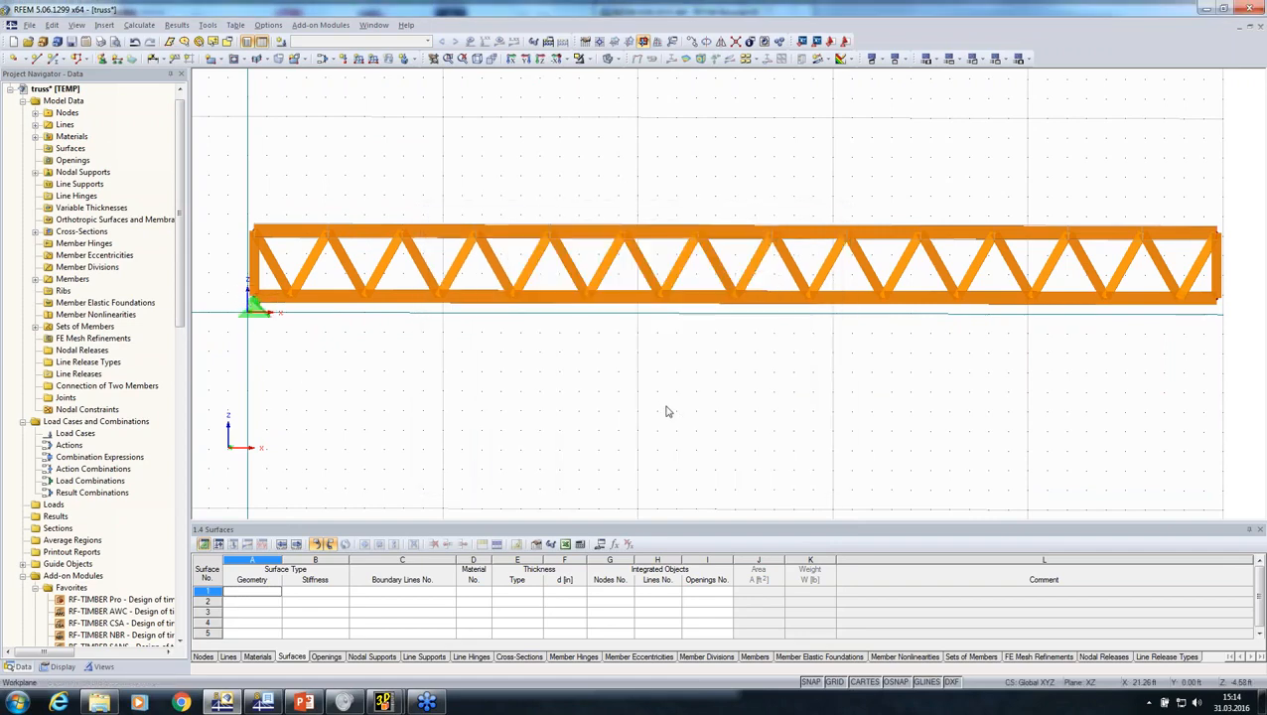
Define a new nodal support type with displacement in X released and place it at the bottom chord's far end node
middle_drag(666, 400, 576, 358)
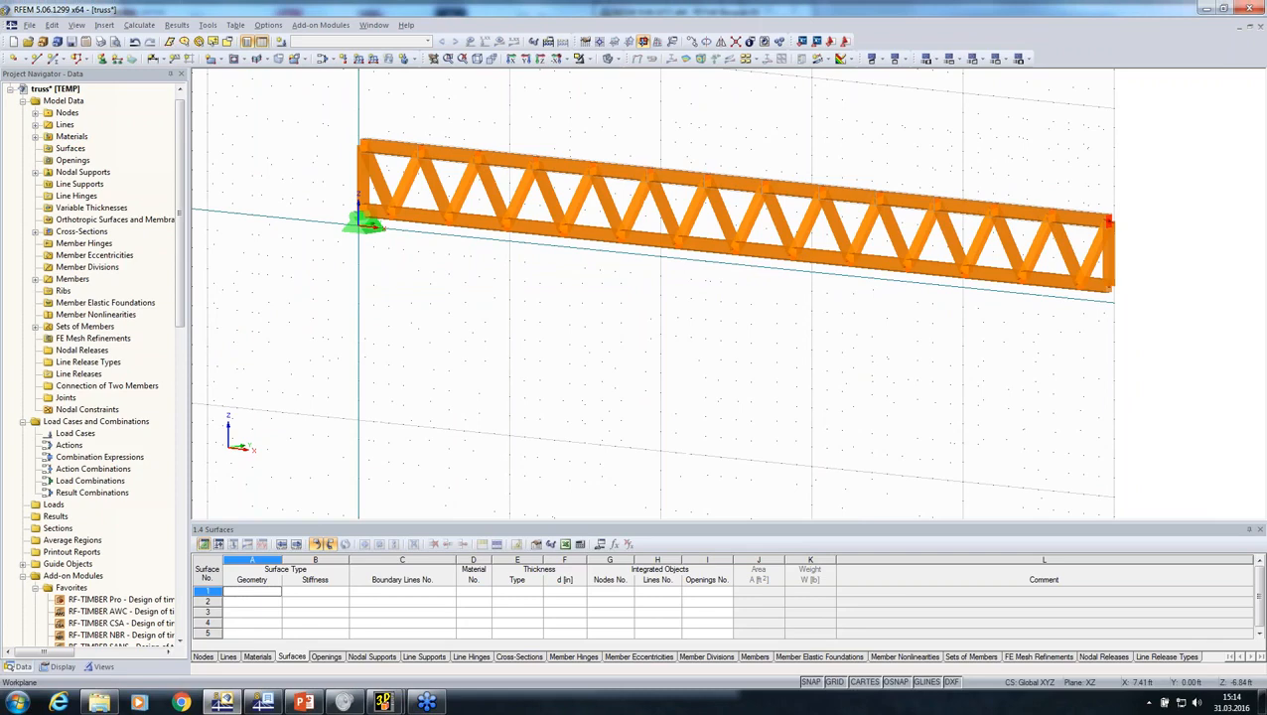
click(104, 58)
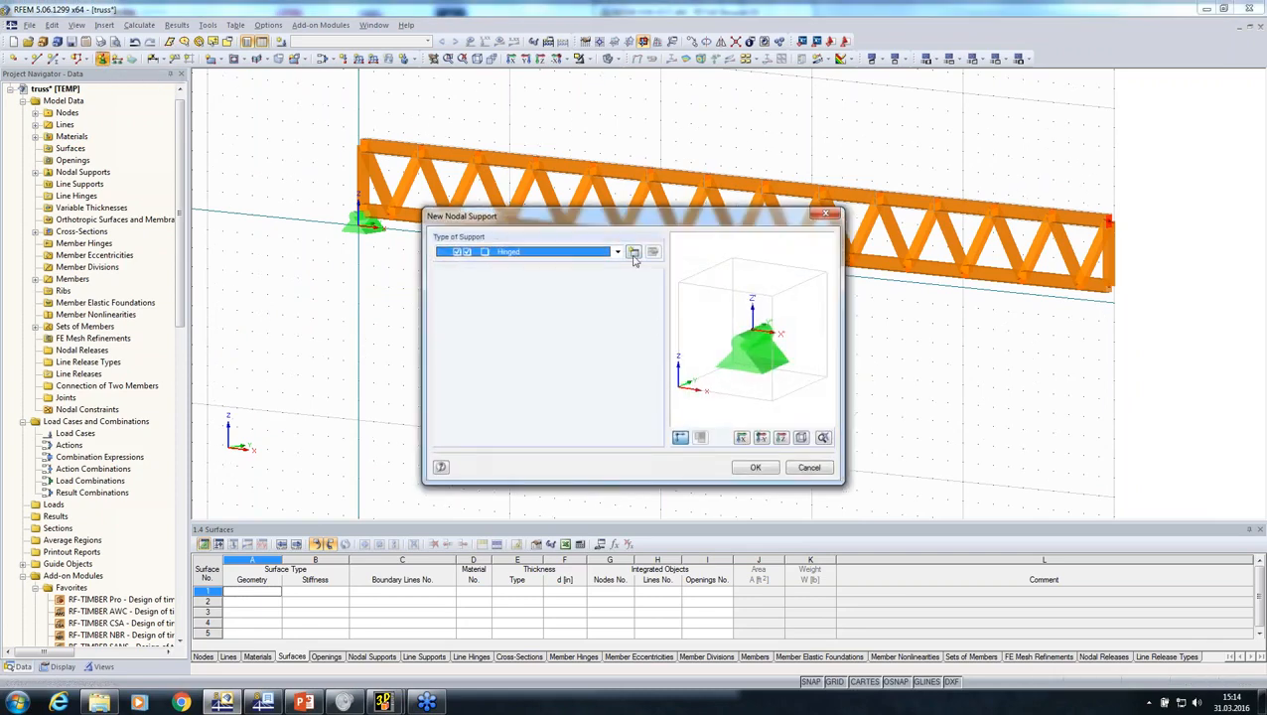
click(633, 253)
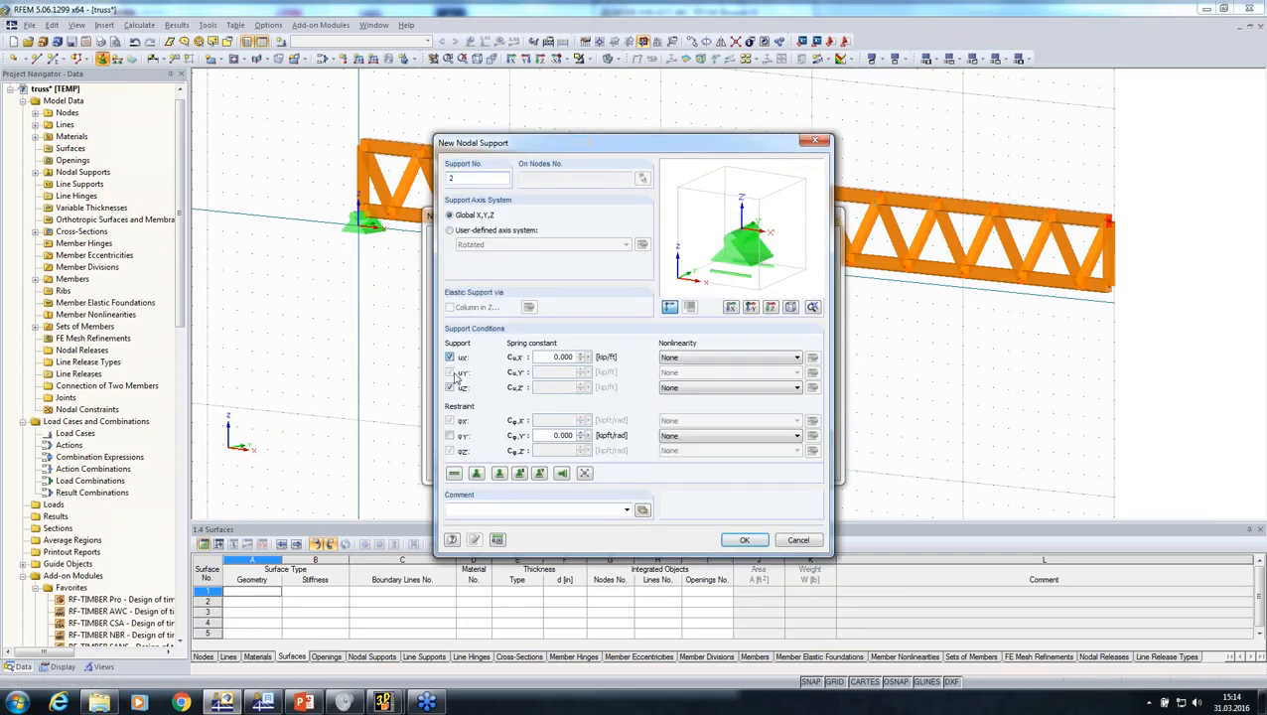
click(743, 540)
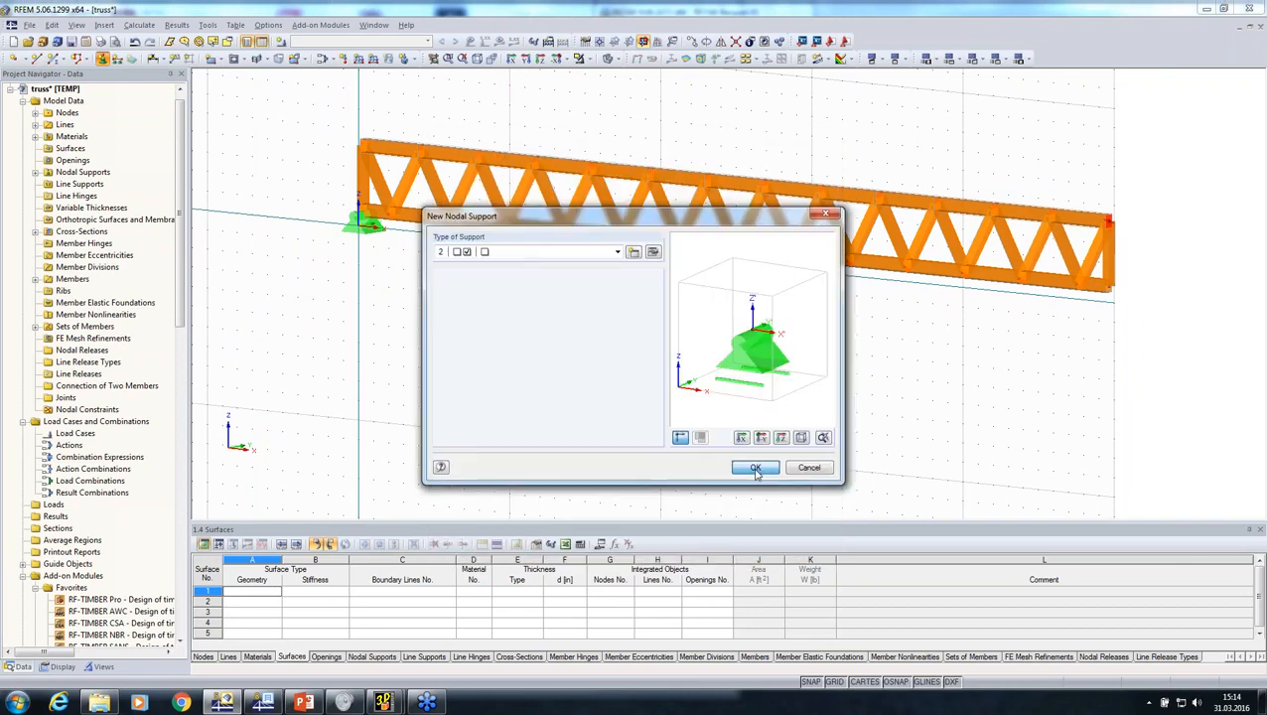
click(755, 469)
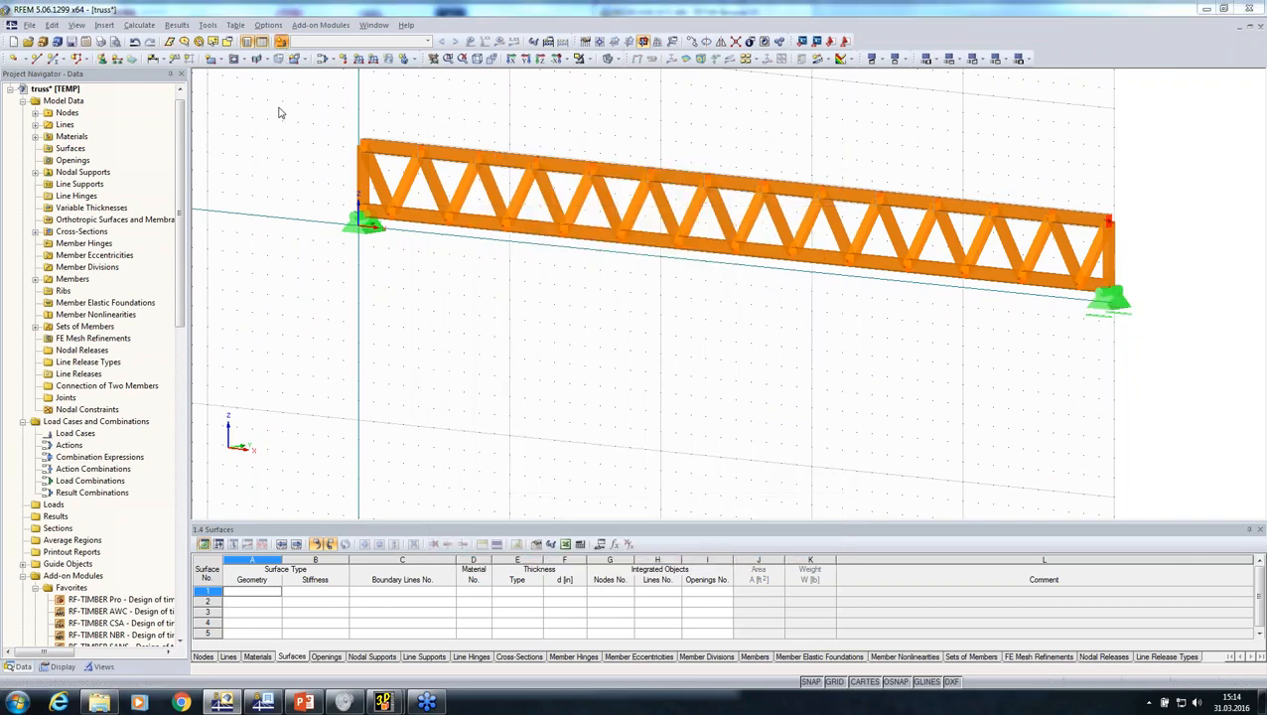
Create load case LC1 and apply a uniform force of -0.100 kip/ft in global ZL to the top chord's set of members
key(Return)
click(359, 60)
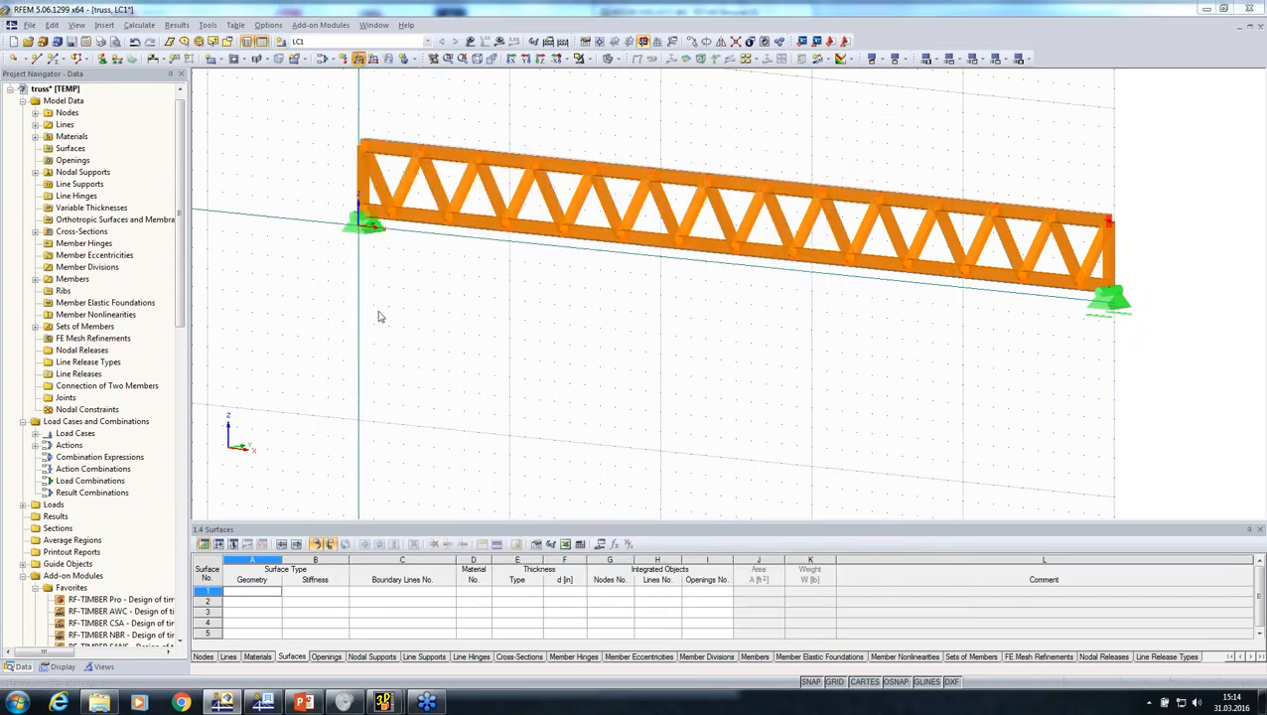
click(433, 424)
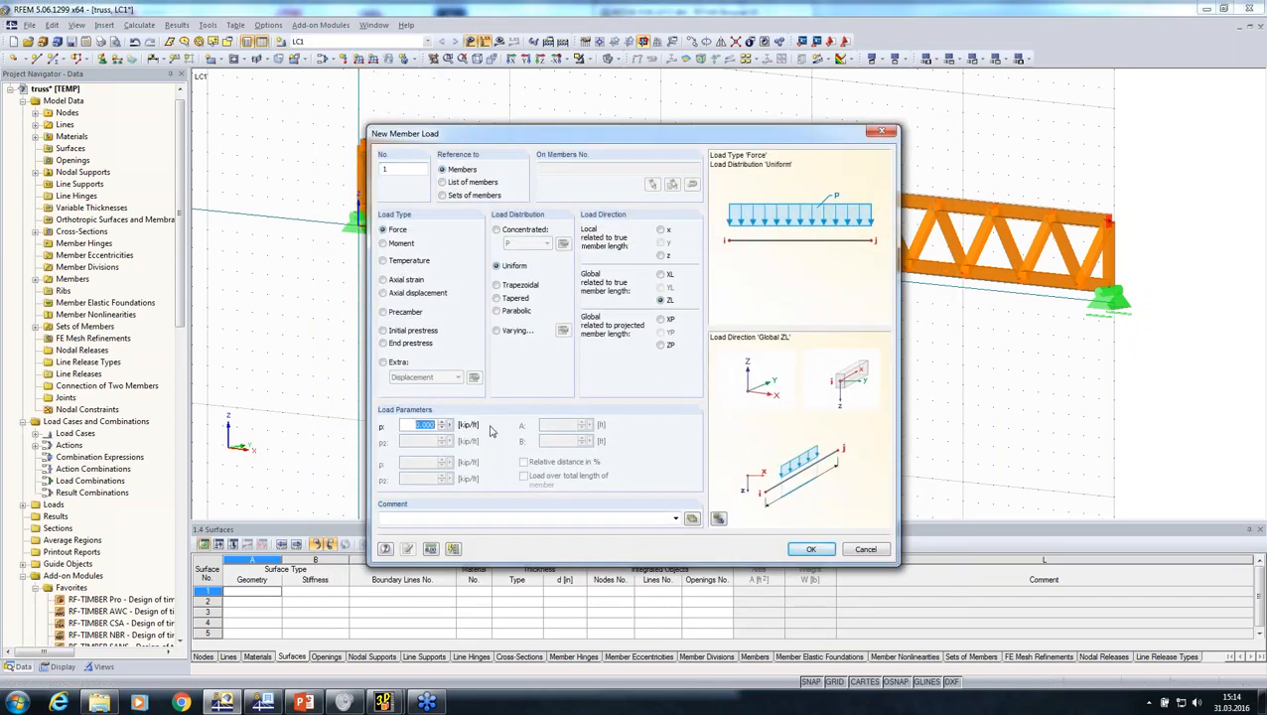
text(1)
click(811, 552)
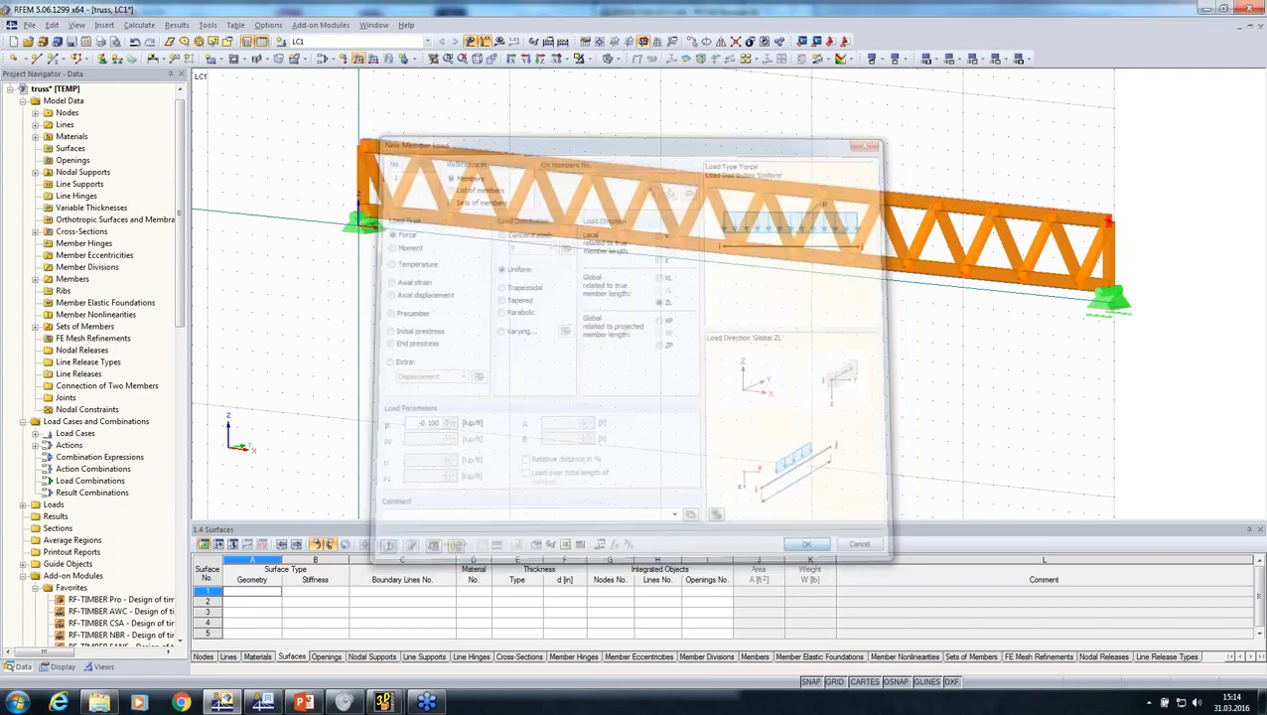
click(358, 60)
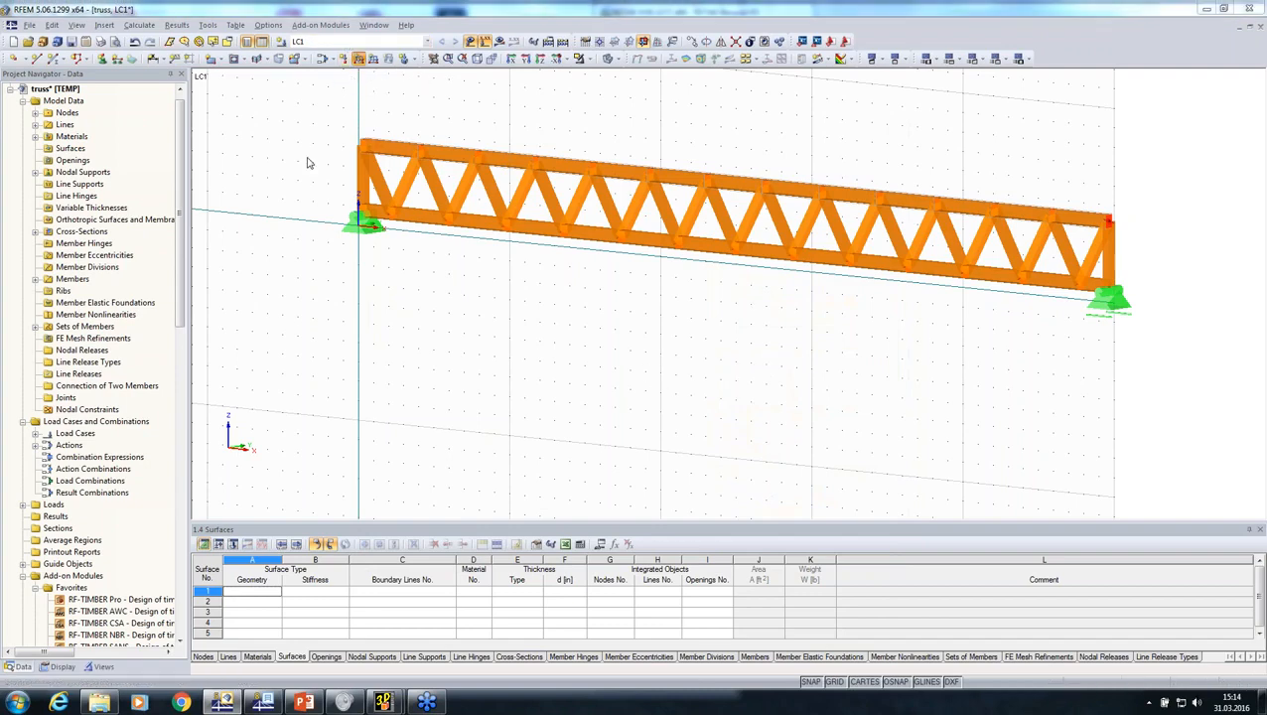
click(443, 196)
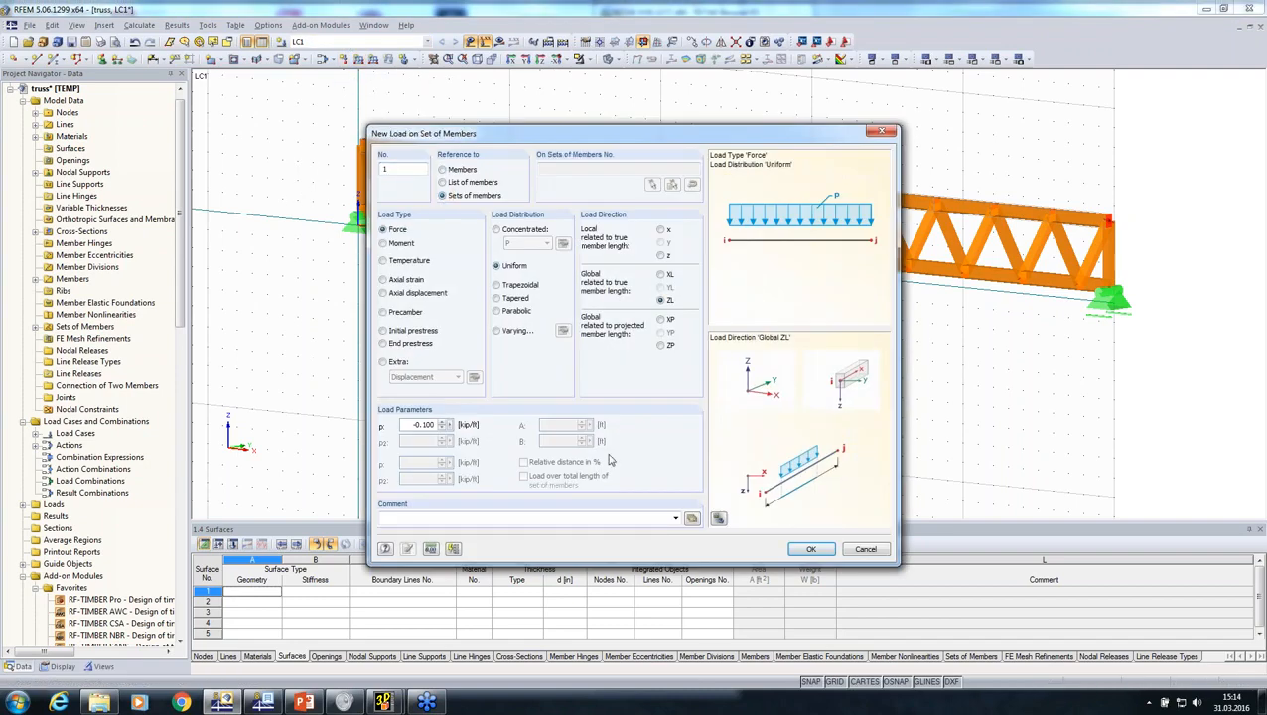
click(809, 547)
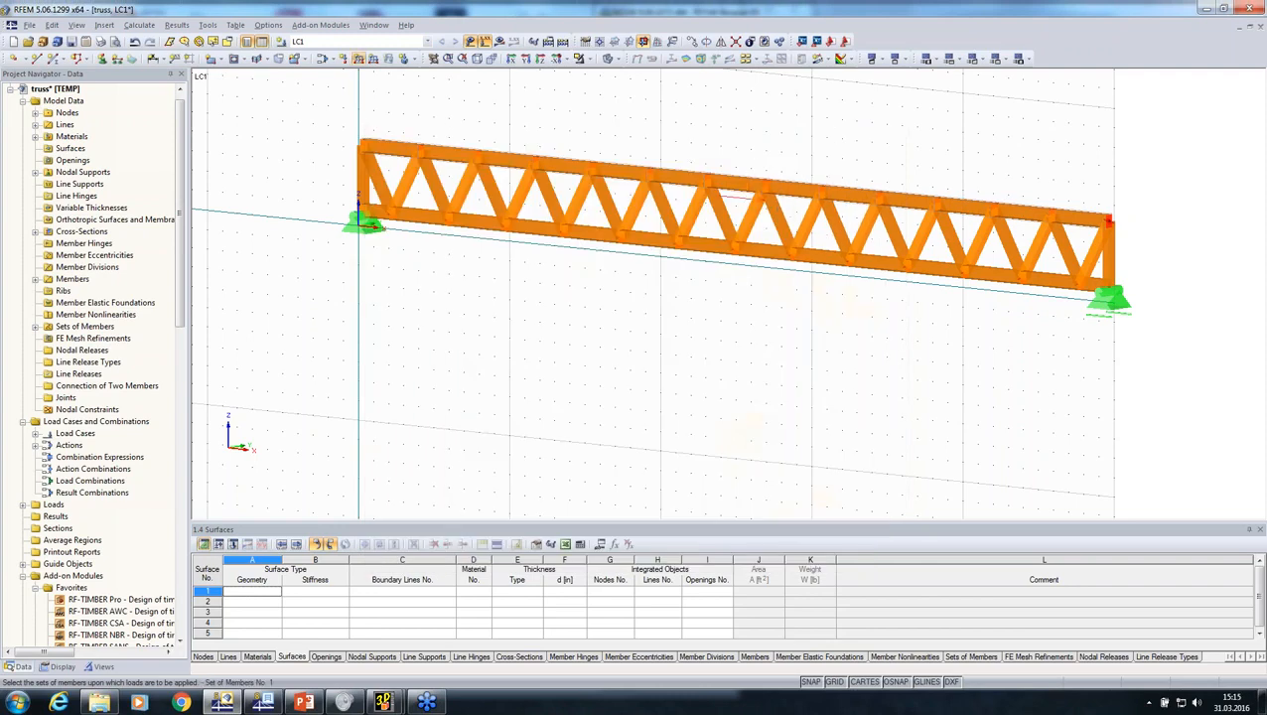
Create load case LC2 with the action category Snow (H ≤ 1000 m a.s.l.)
middle_drag(518, 402, 440, 472)
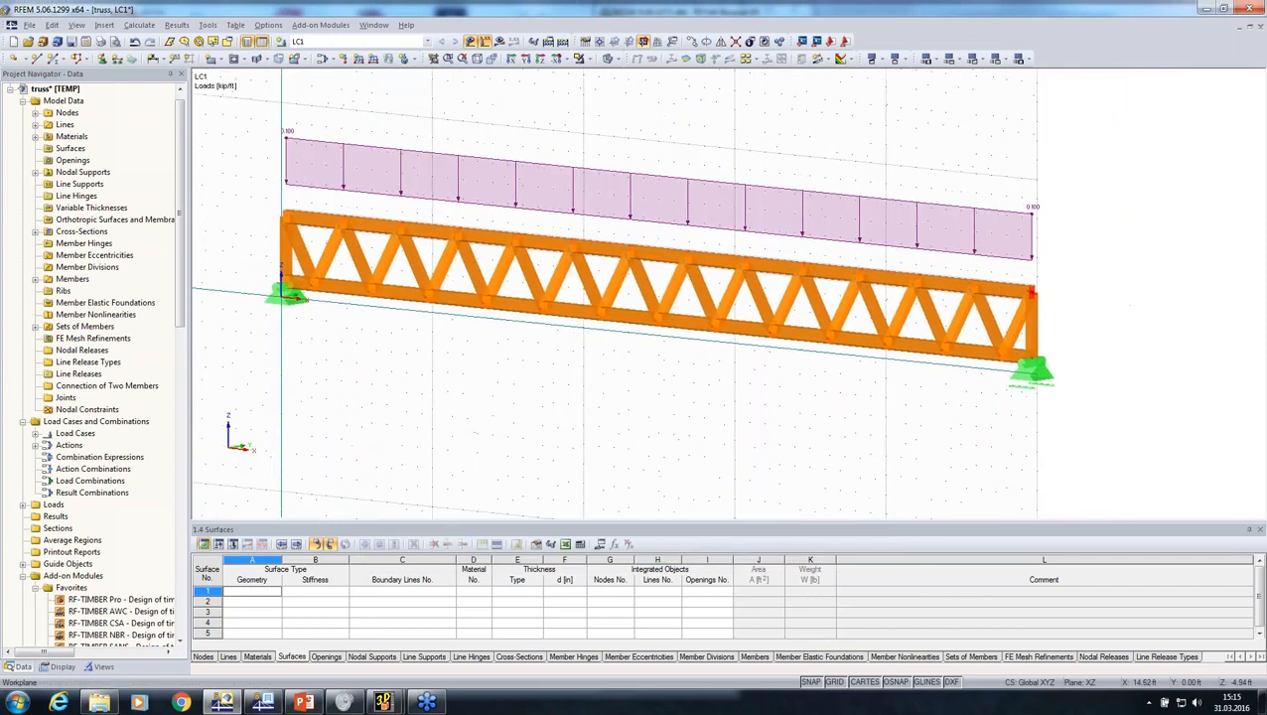
click(282, 43)
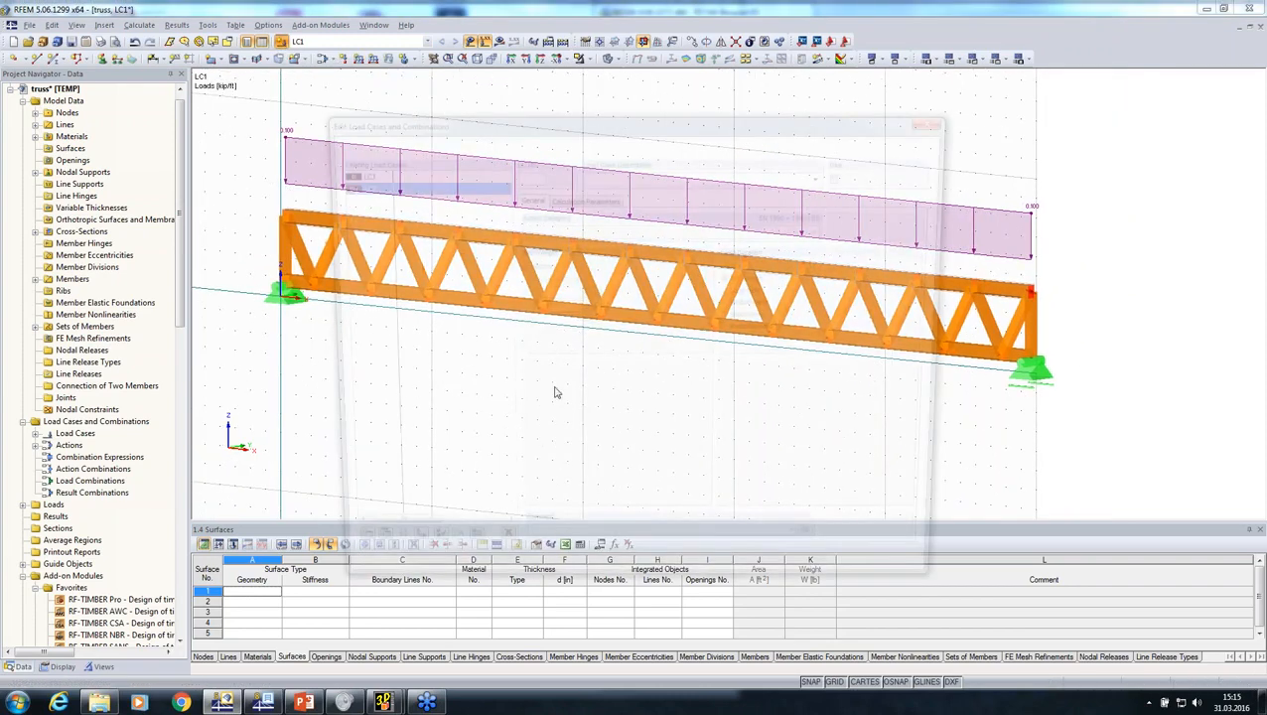
click(589, 231)
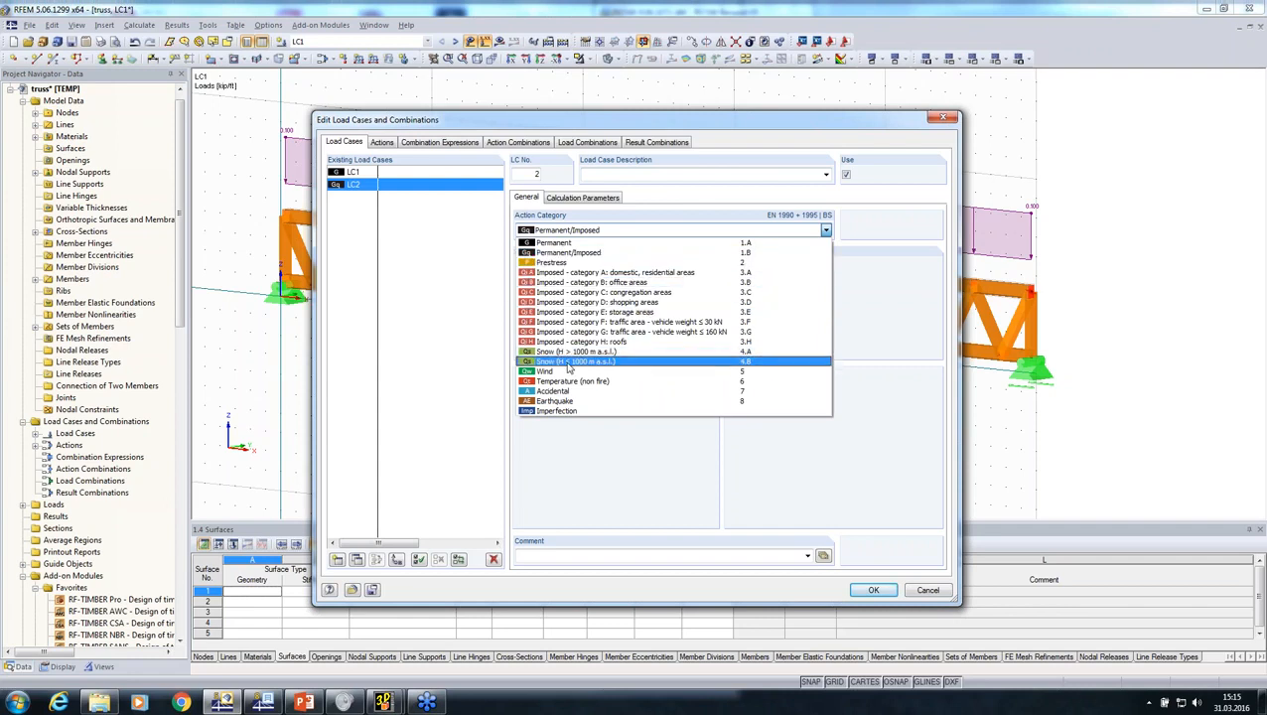
click(576, 362)
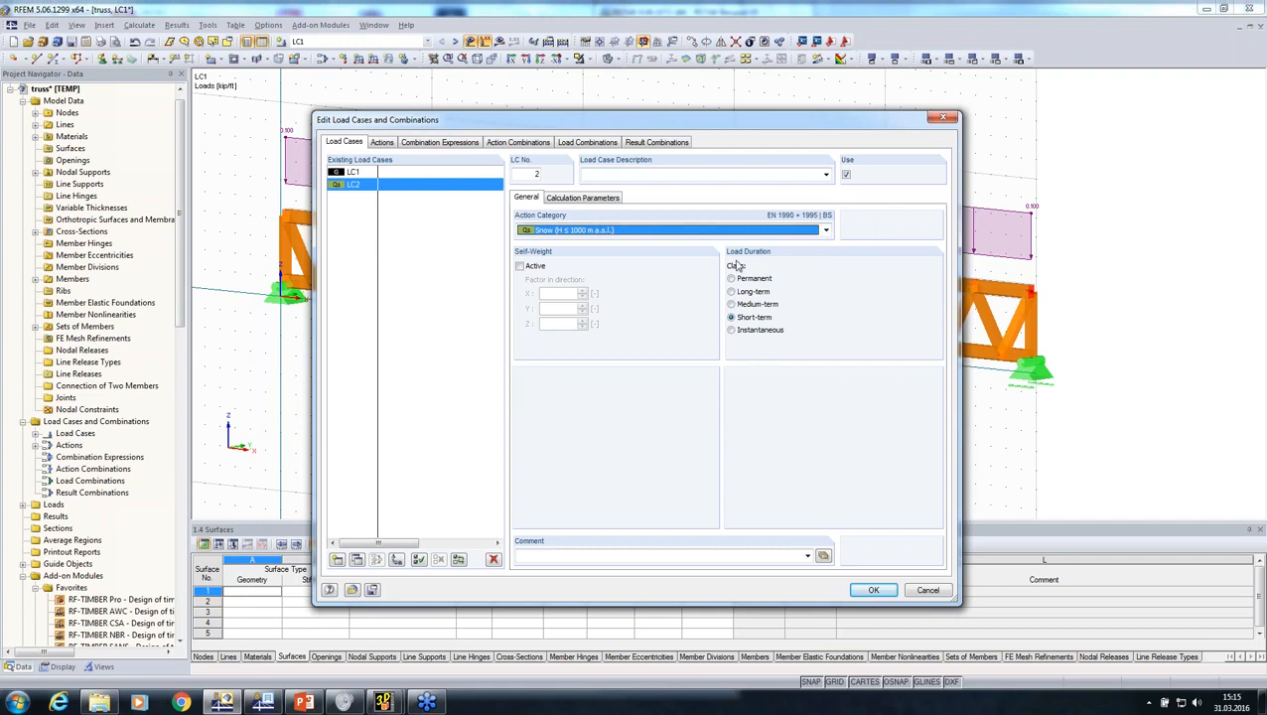
click(861, 589)
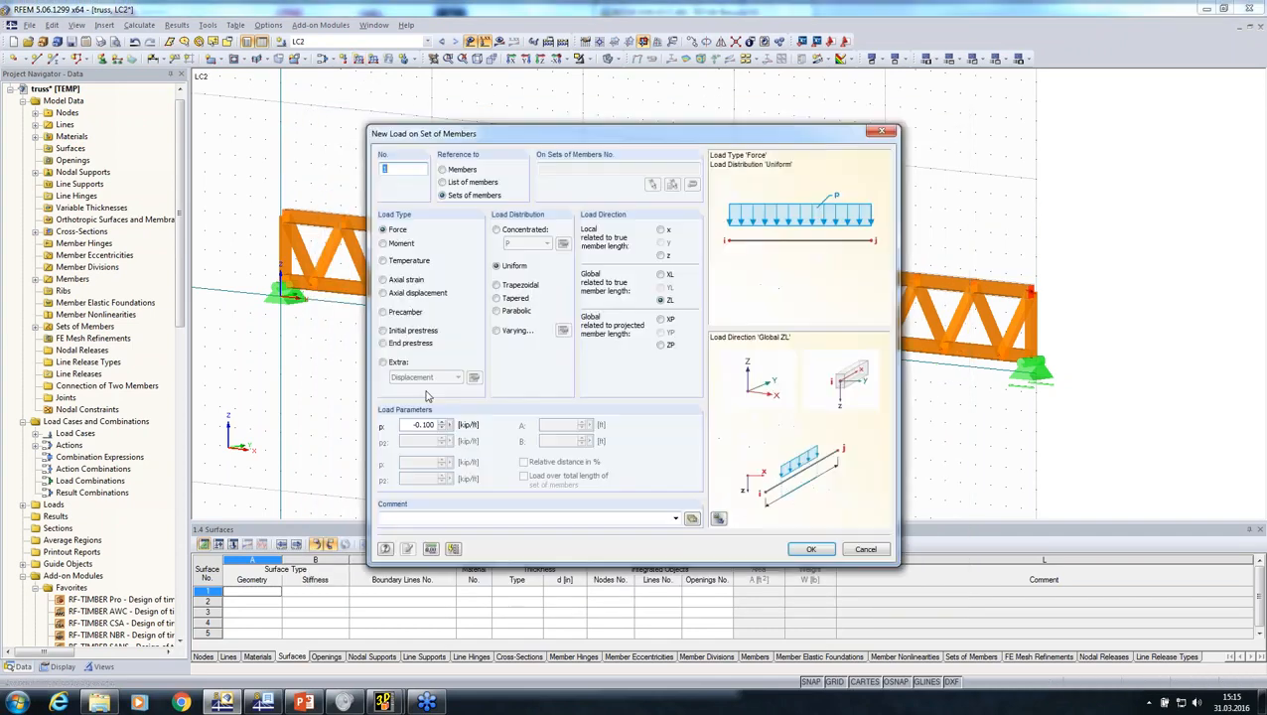
Apply a uniform load of -0.22 kip/ft to the top chord's set of members in LC2
drag(410, 422, 509, 412)
text(-0.22)
click(810, 549)
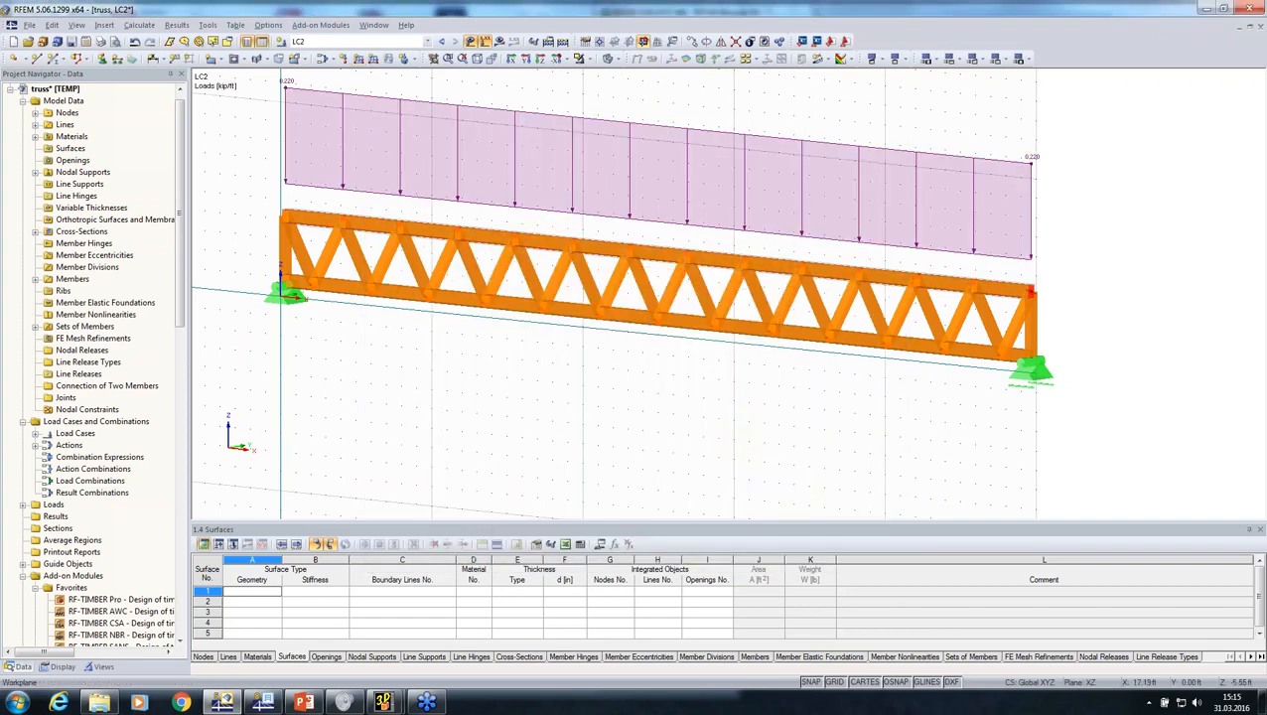
Add a combination expression with the design situation ULS (STR/GEO) - Permanent / transient - Eq. 6.10
middle_drag(547, 439, 844, 462)
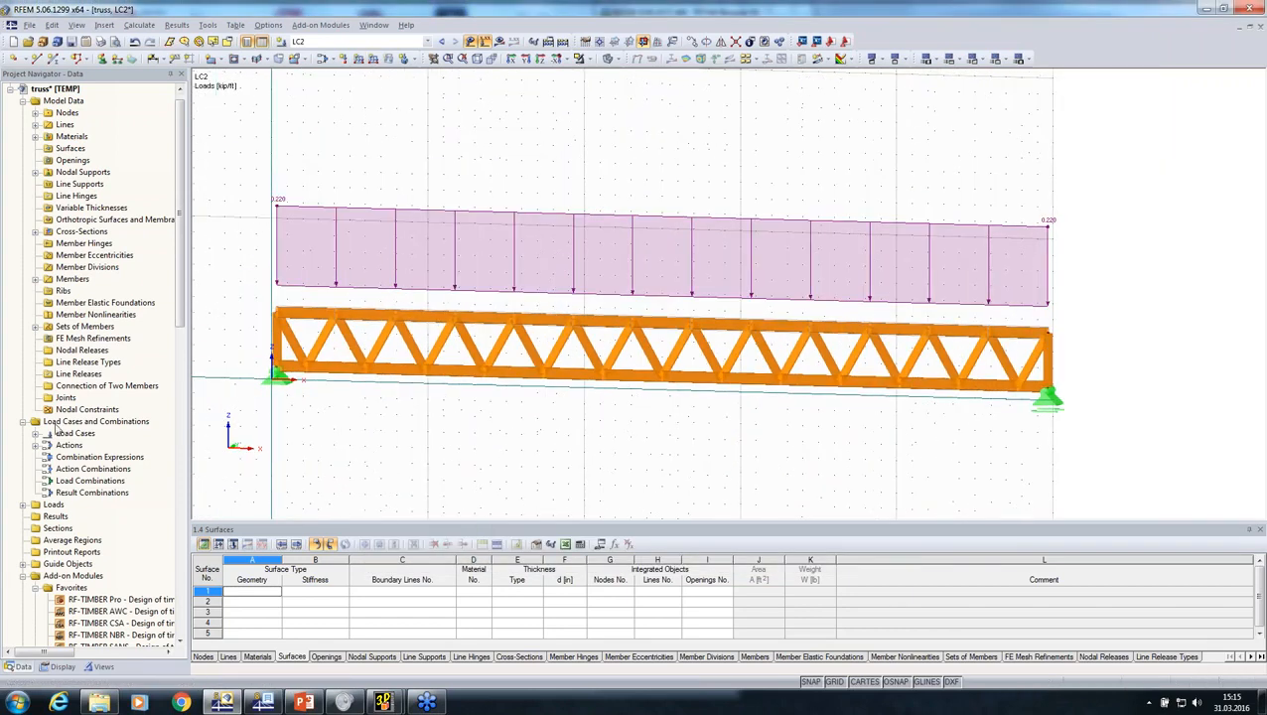
right_click(58, 424)
click(95, 430)
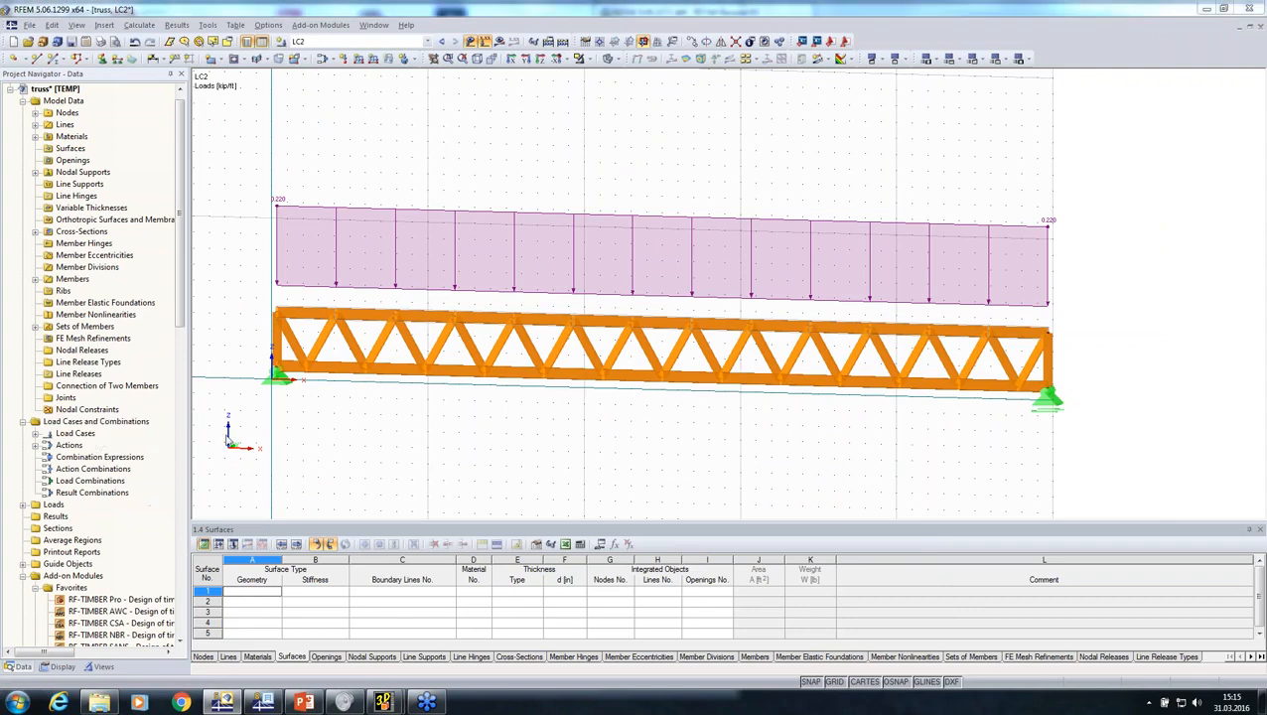
click(454, 146)
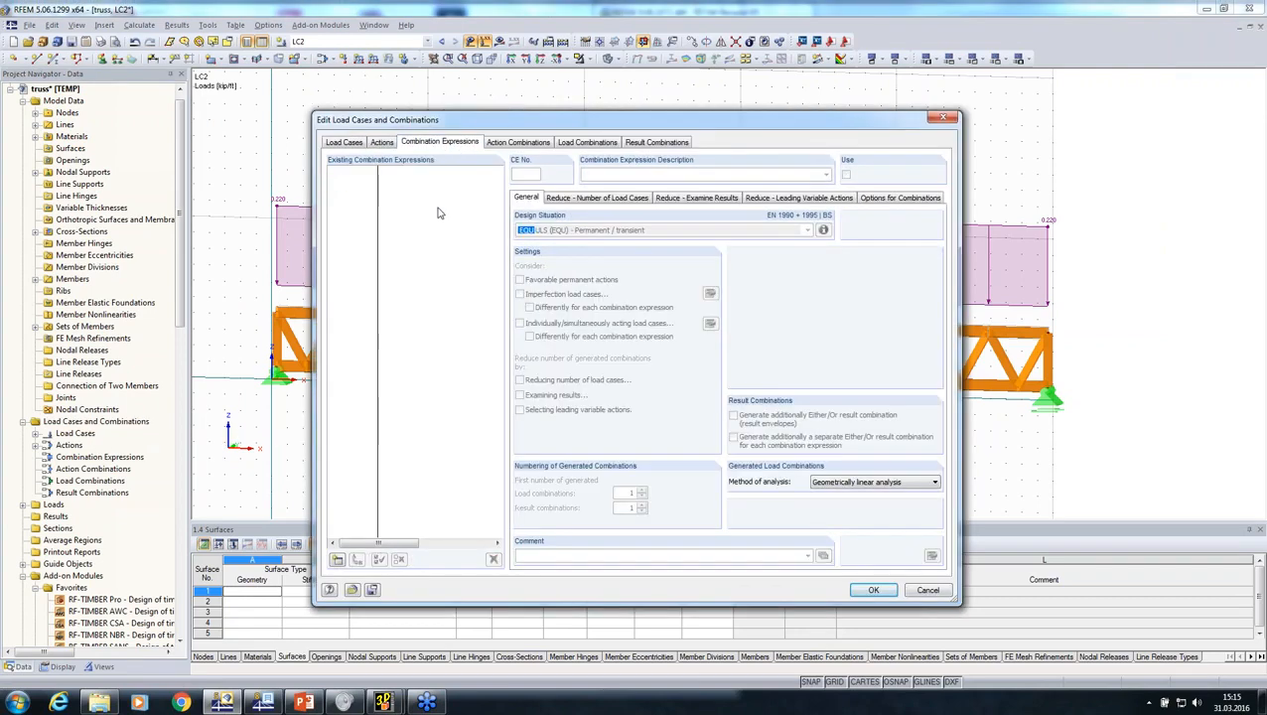
click(337, 560)
click(593, 231)
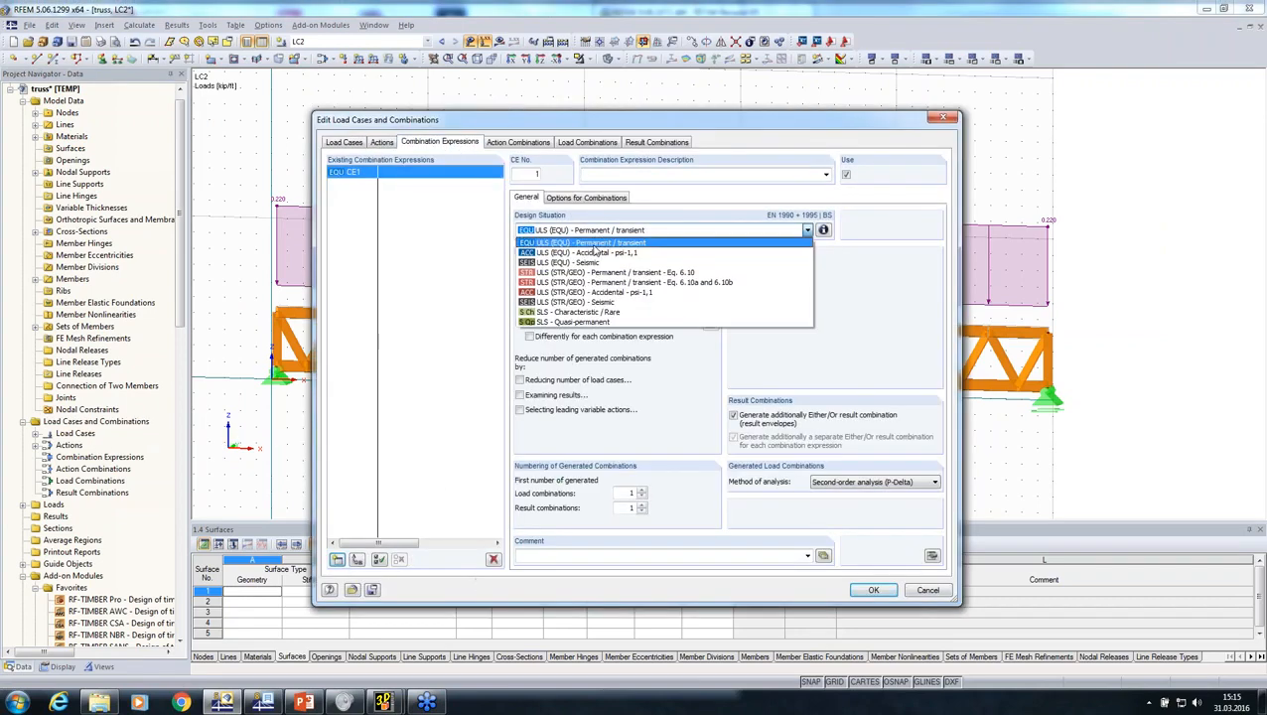
click(592, 273)
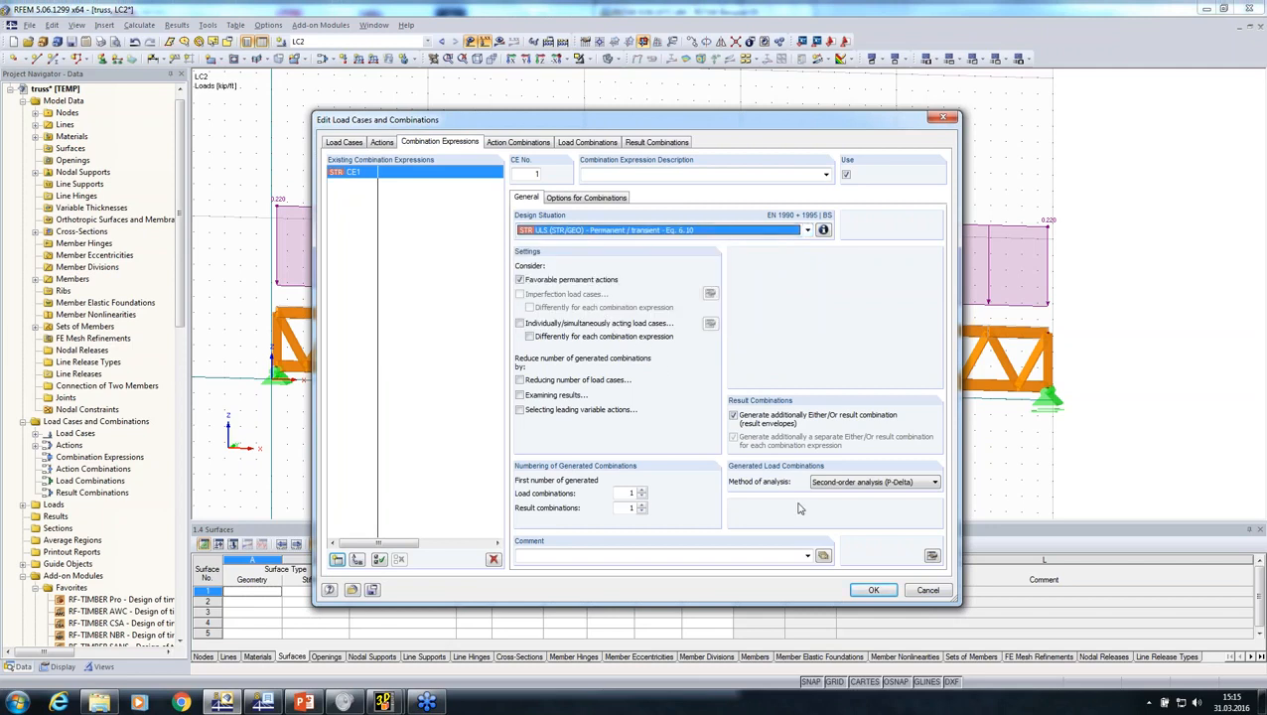
Set the method of analysis to Geometrically linear analysis and generate the load combinations
click(856, 484)
click(844, 494)
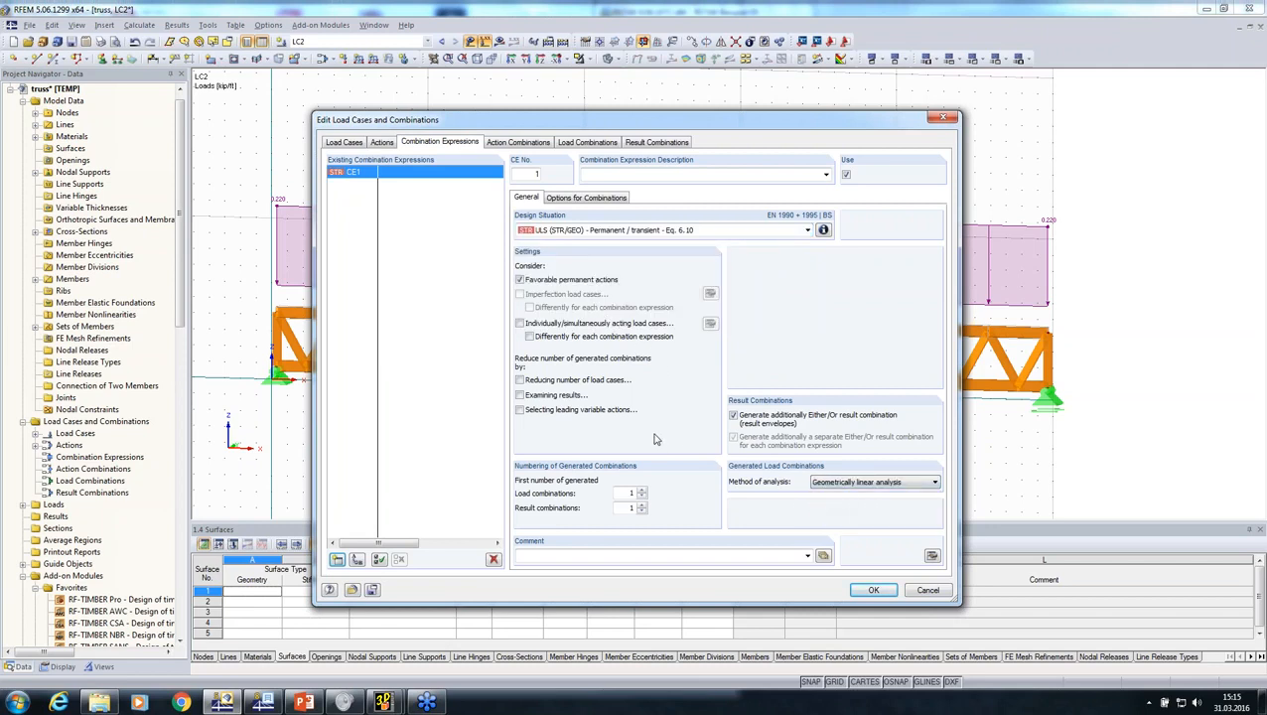
click(587, 142)
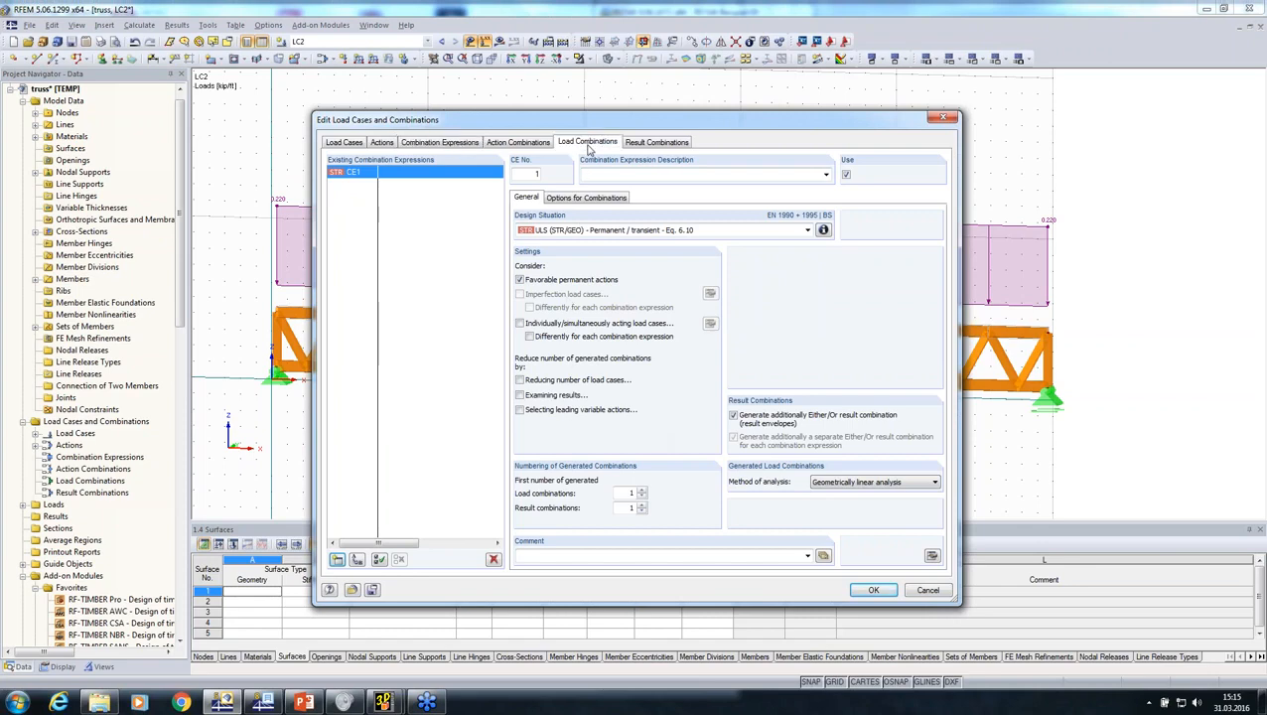
click(871, 590)
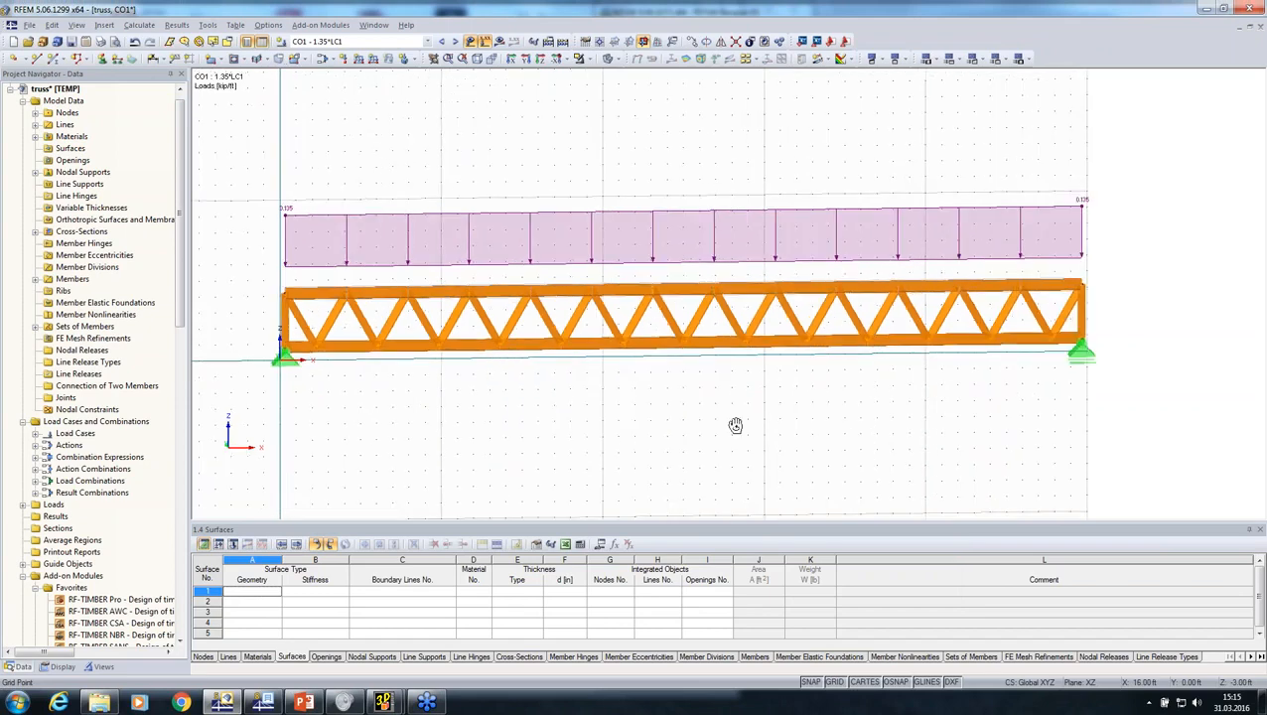
Open the RF-TIMBER Pro add-on module for designing the truss's timber members
ctrl+middle_drag(735, 425, 800, 444)
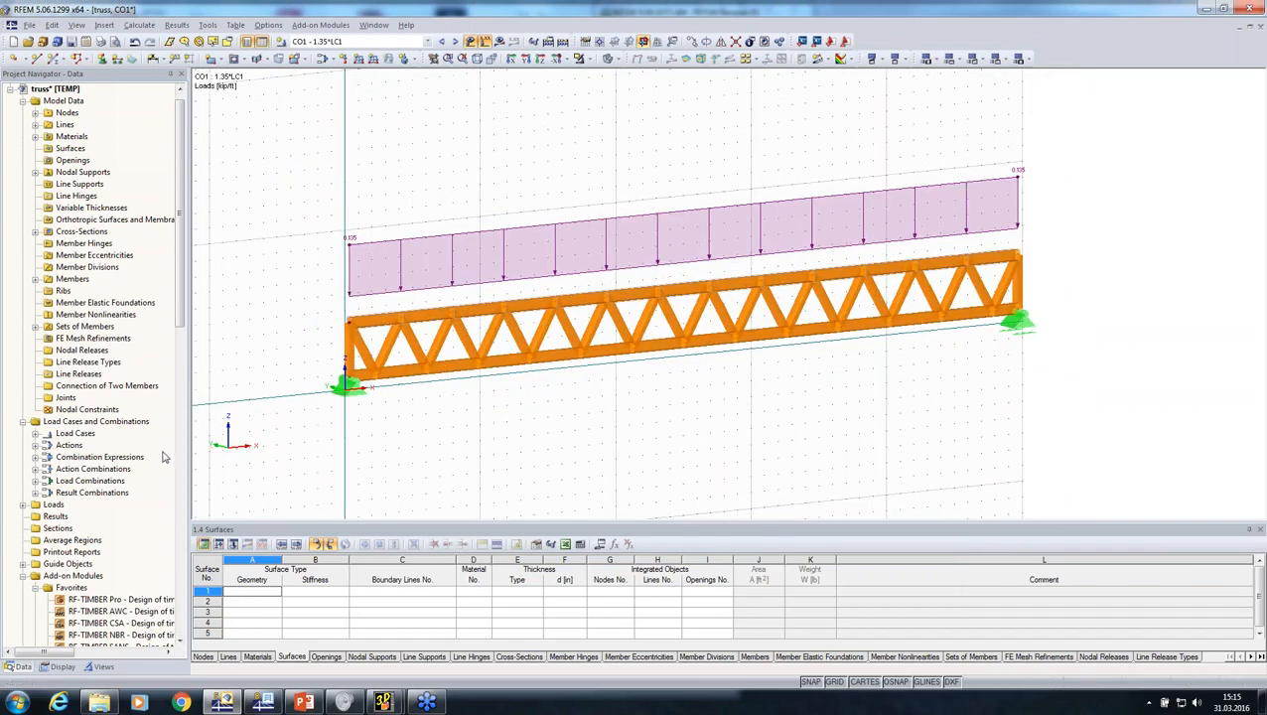
scroll(165, 456, down, 4)
scroll(152, 455, down, 2)
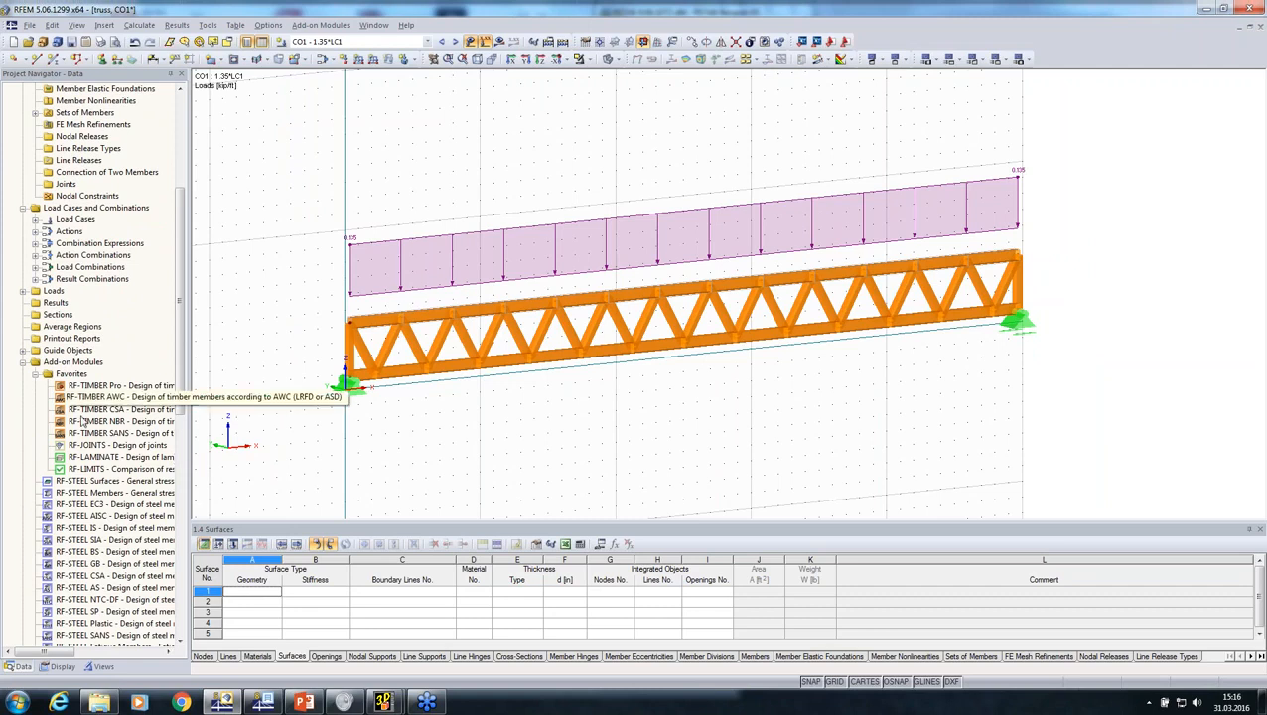
middle_drag(580, 432, 322, 439)
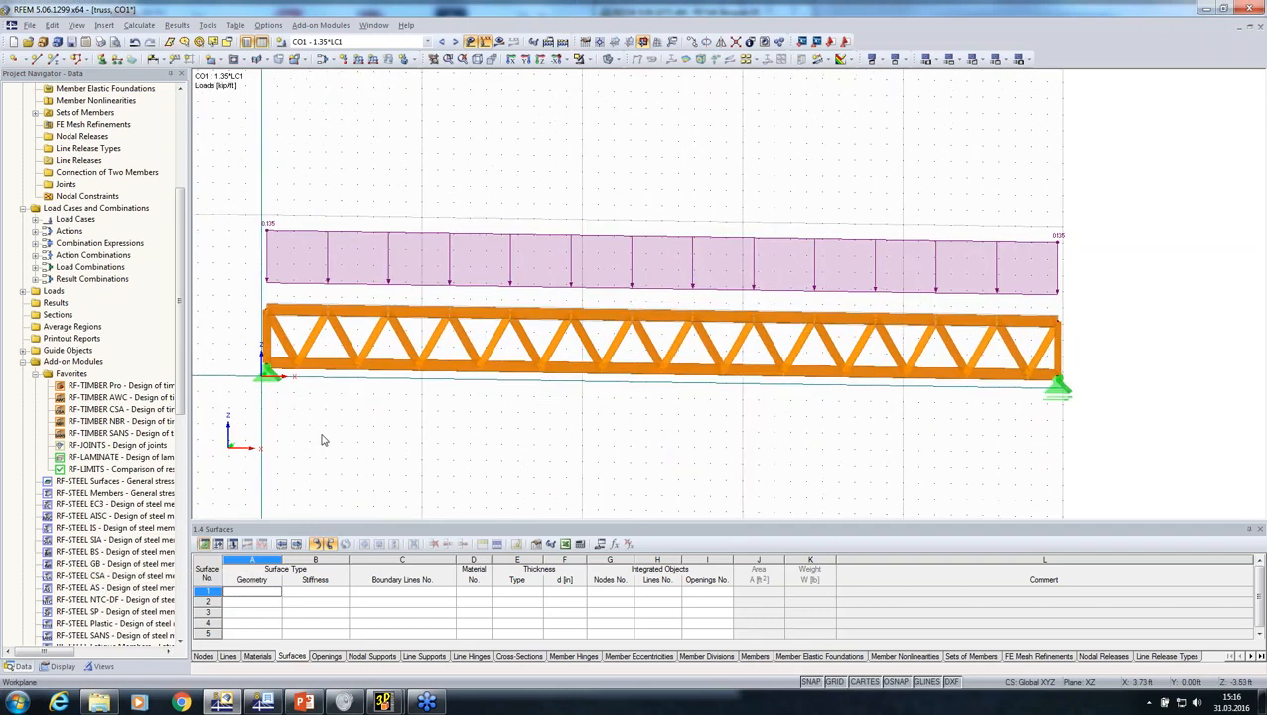
double_click(101, 387)
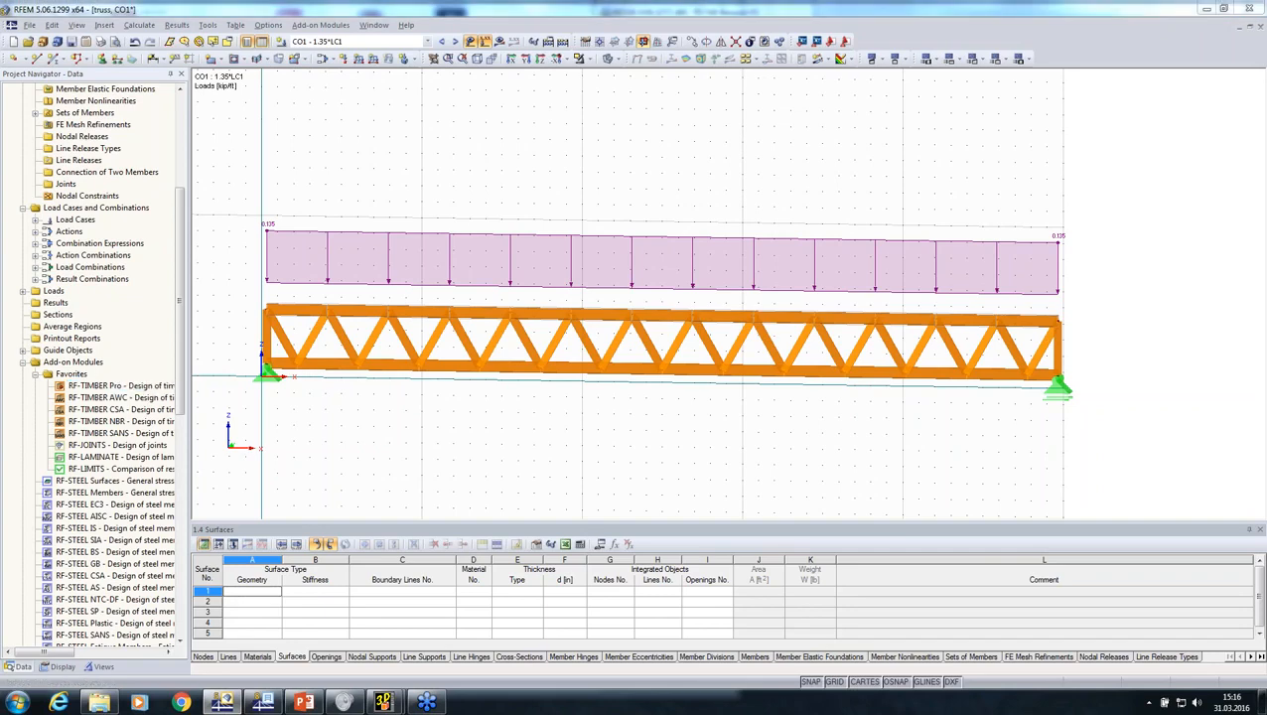
View the national annexes offered for EN 1995-1-1:2004-11 and select result combination RC1 for the ultimate limit state design
click(784, 180)
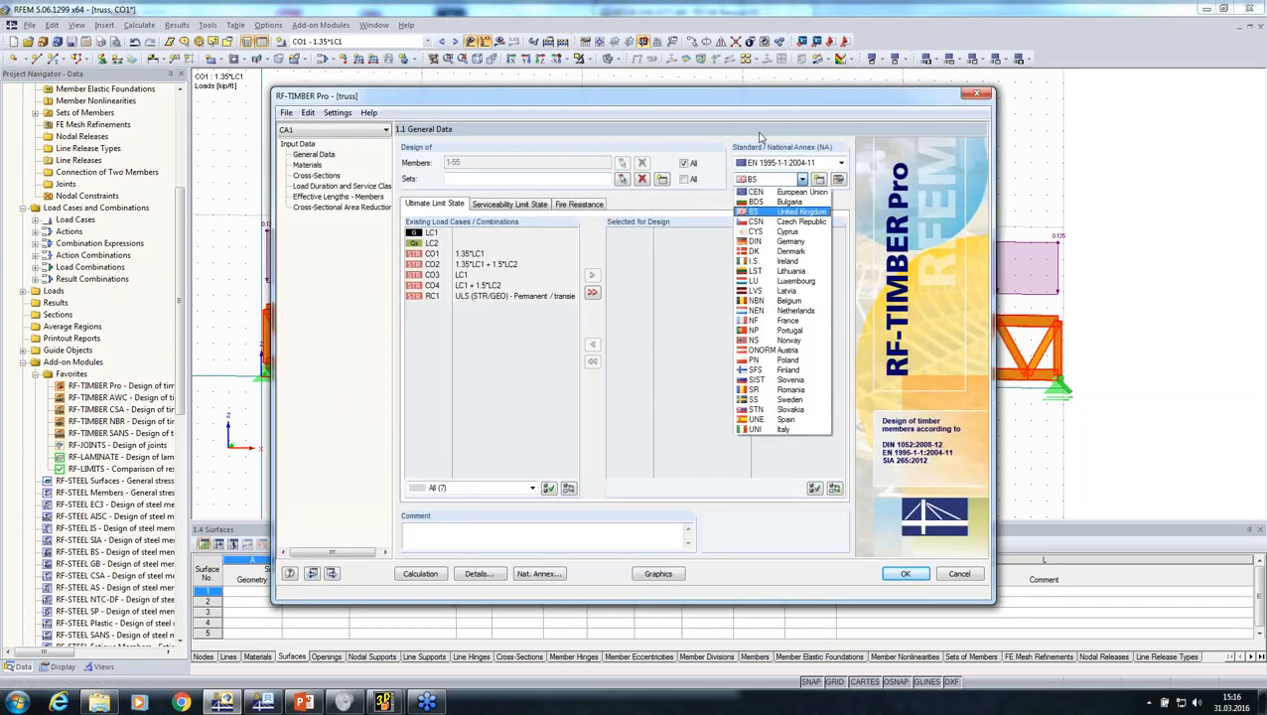
click(755, 129)
click(466, 295)
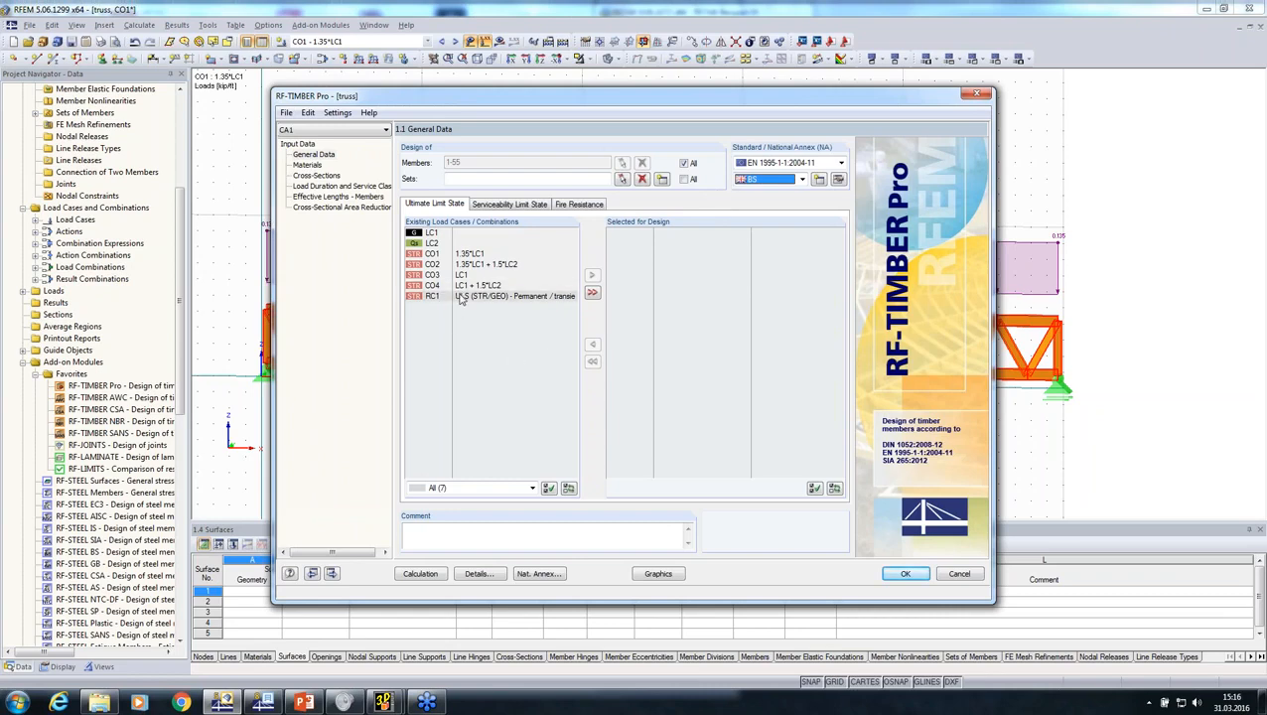
double_click(462, 296)
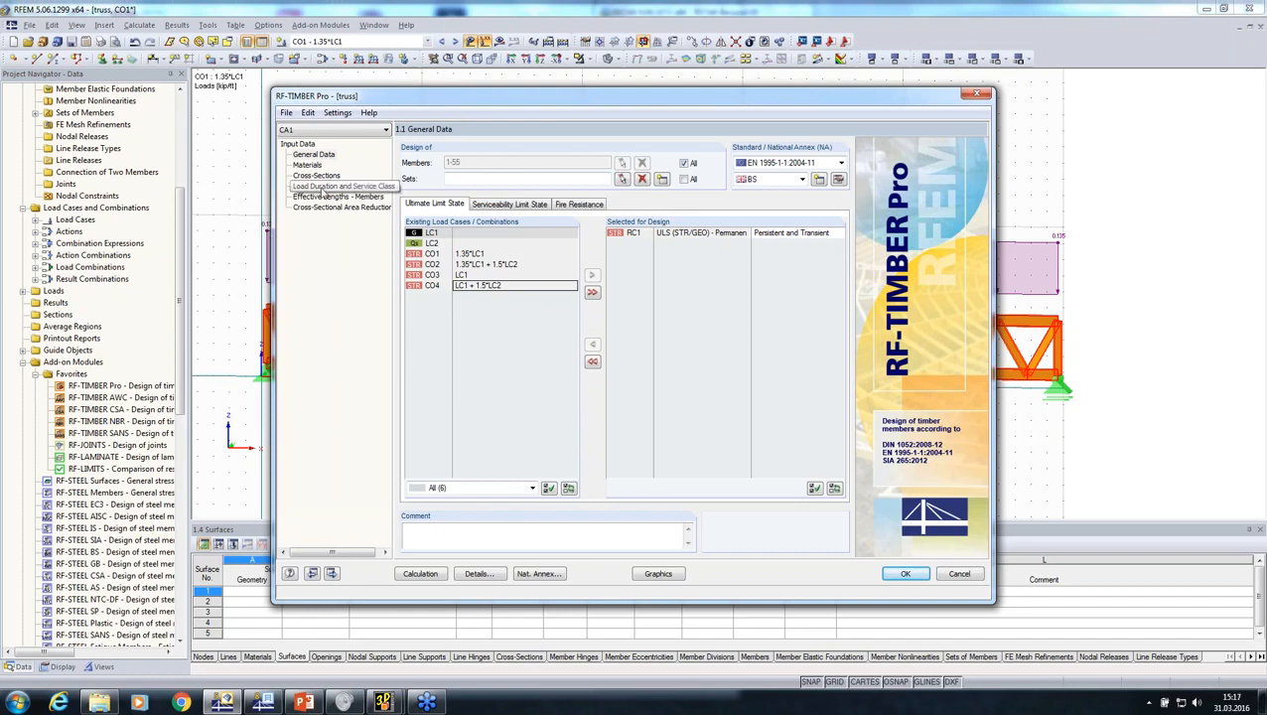
In the effective lengths settings, disable lateral-torsional buckling and buckling about axis z for all members
click(320, 197)
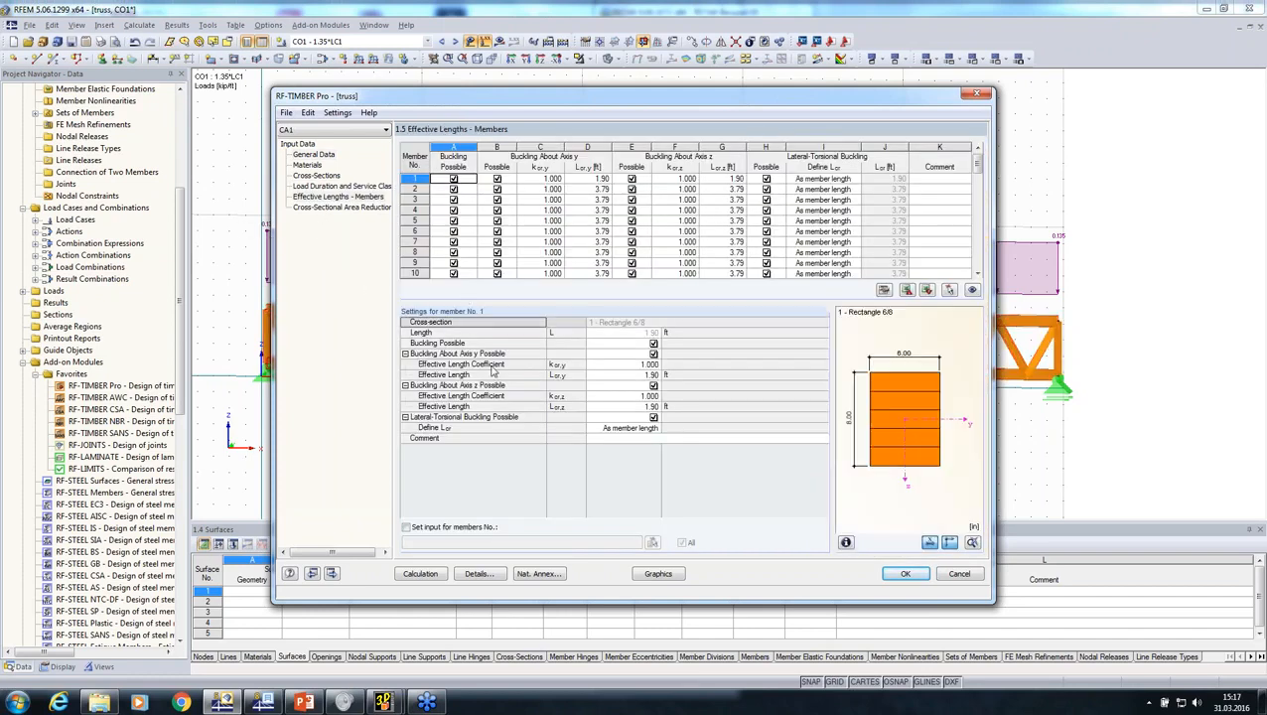
click(406, 527)
click(653, 417)
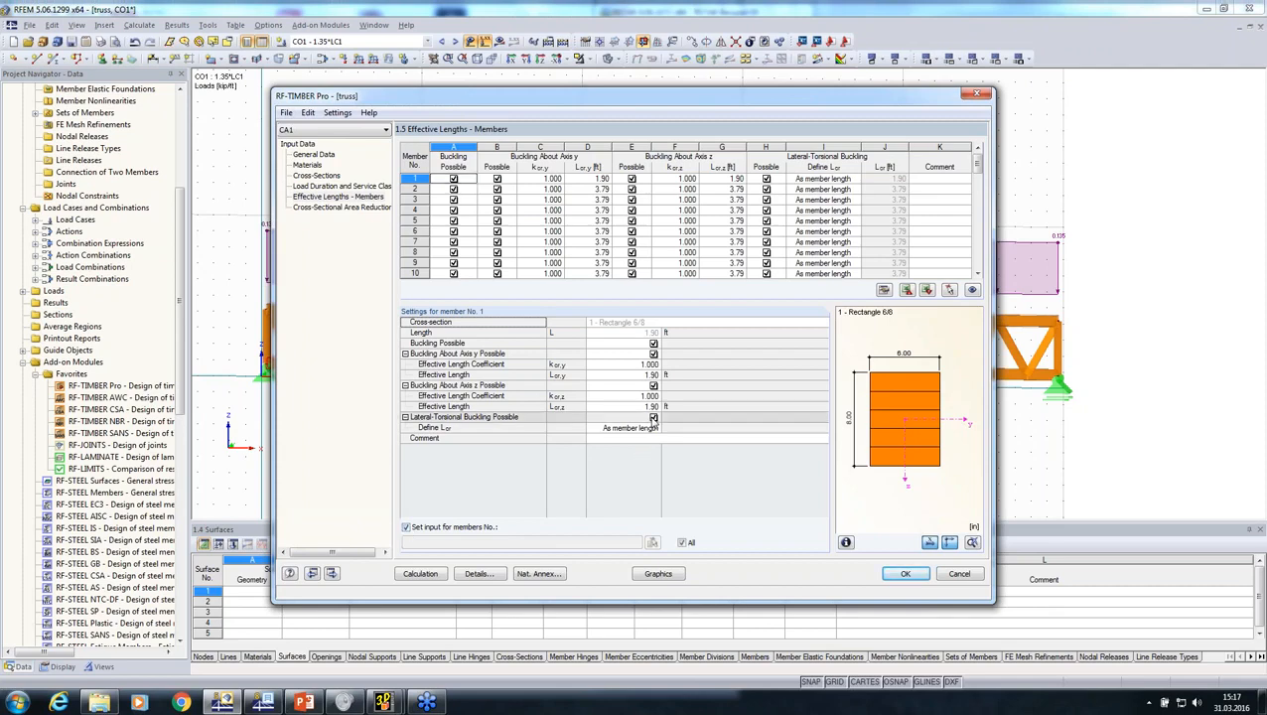
click(653, 385)
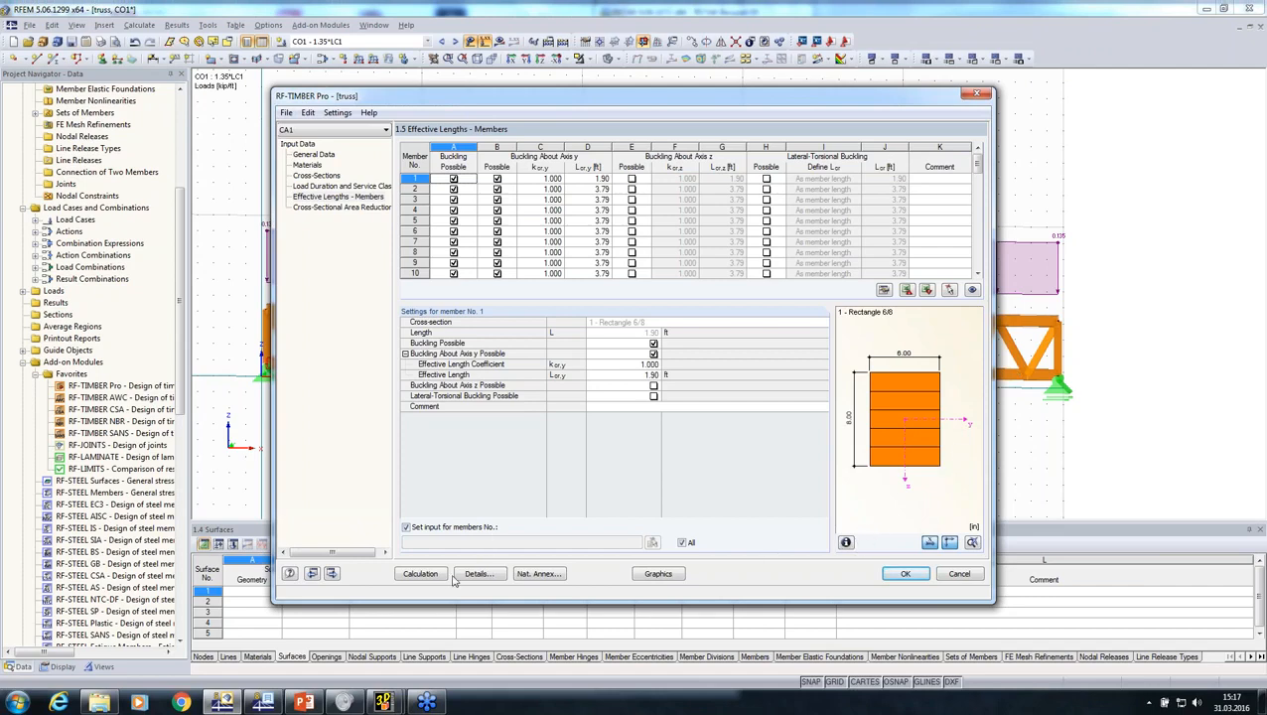
Calculate the RF-TIMBER Pro design to review the ratios by load case, and view the general data of RF-JOINTS
click(421, 575)
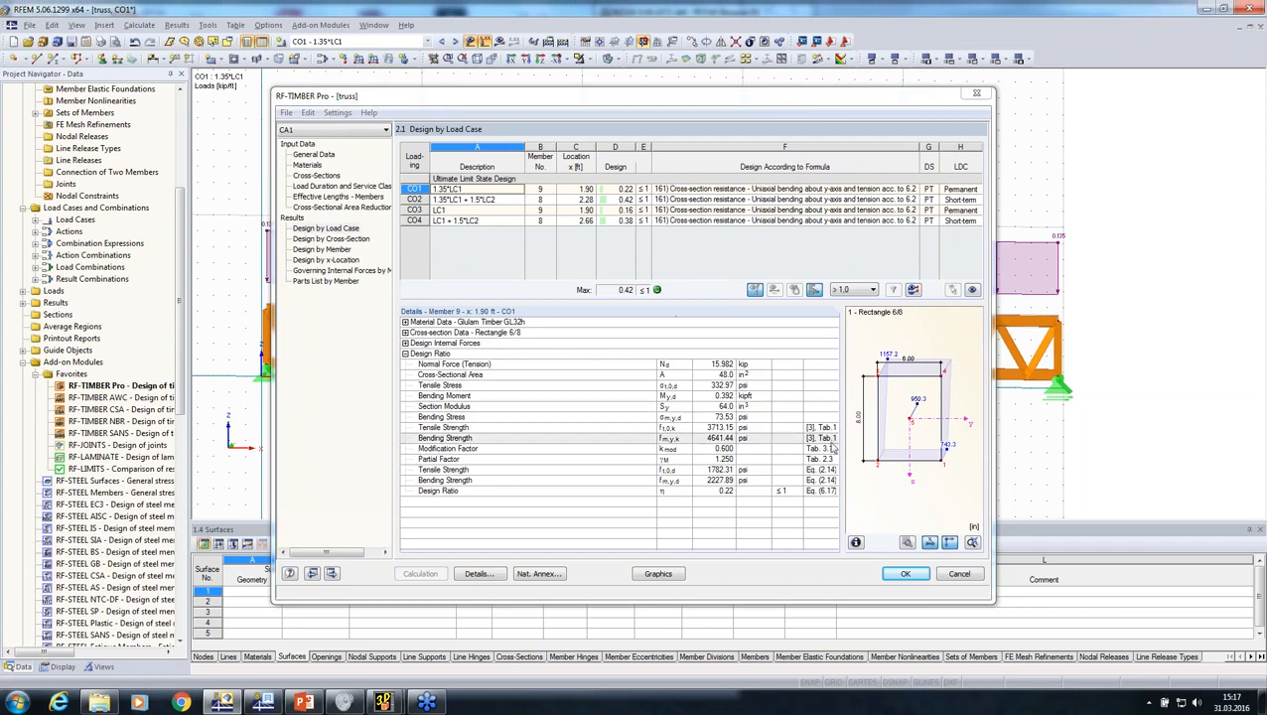
drag(804, 104, 918, 93)
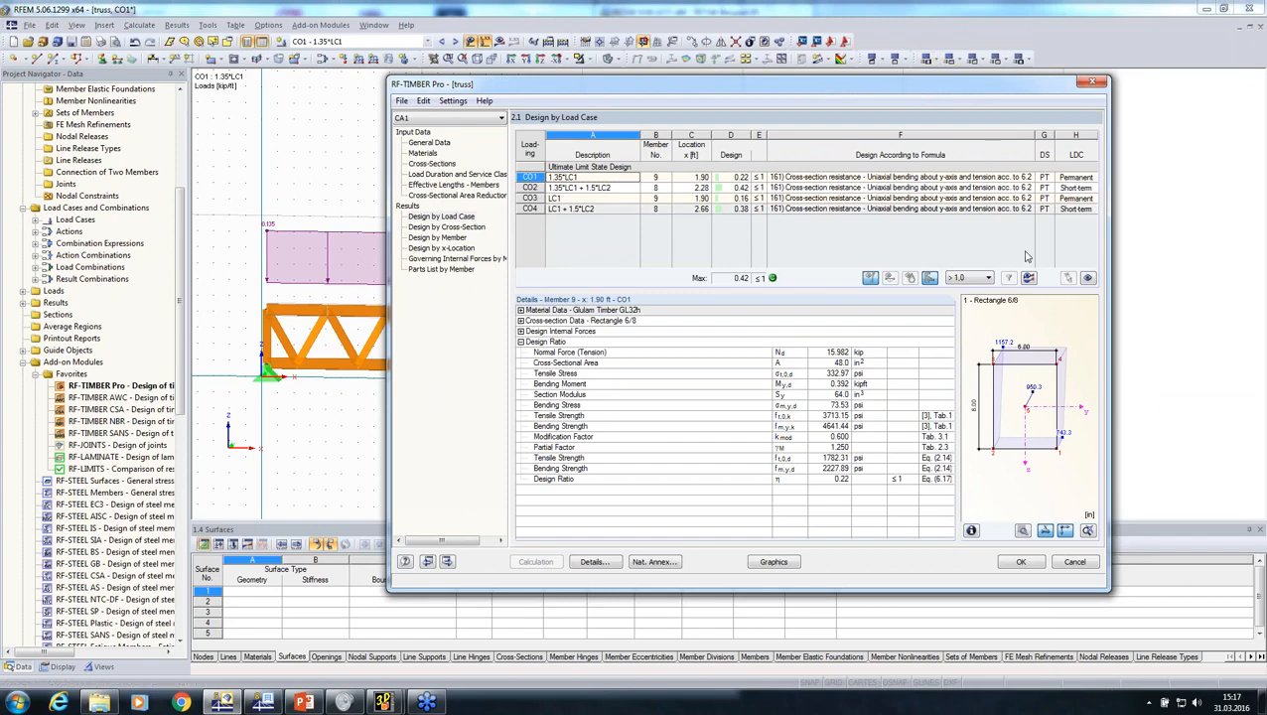
click(1021, 562)
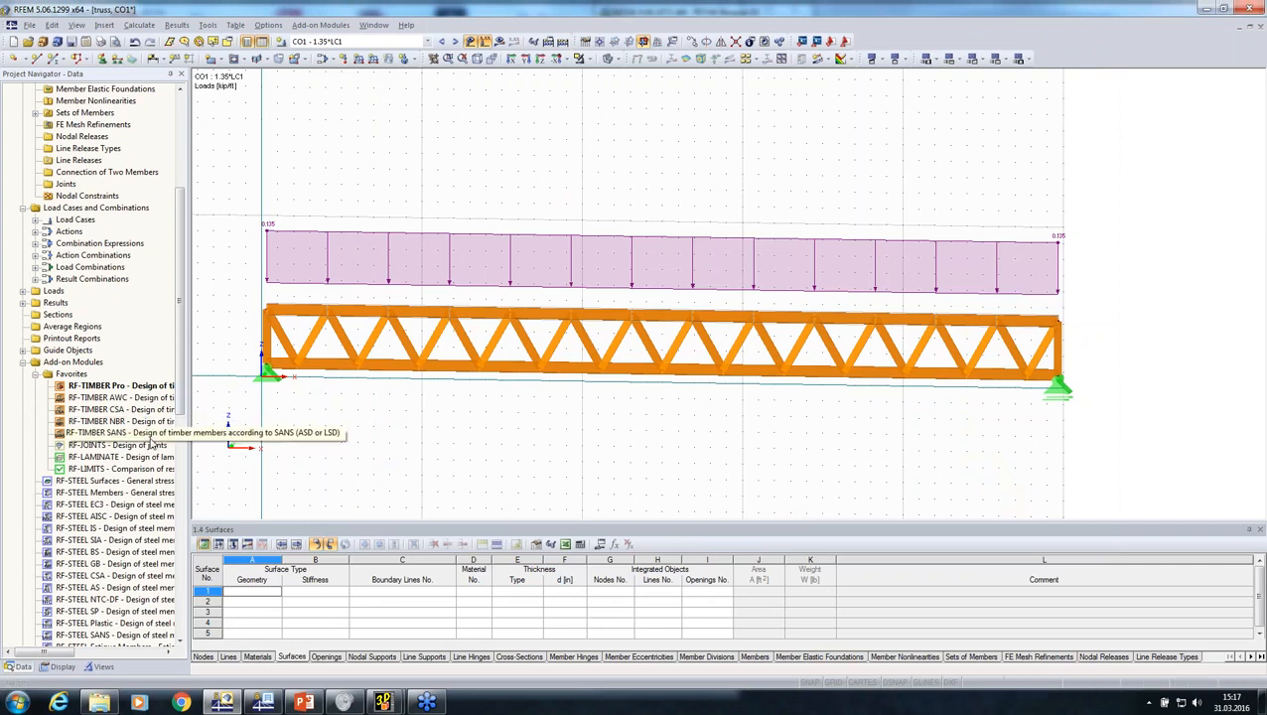
double_click(94, 447)
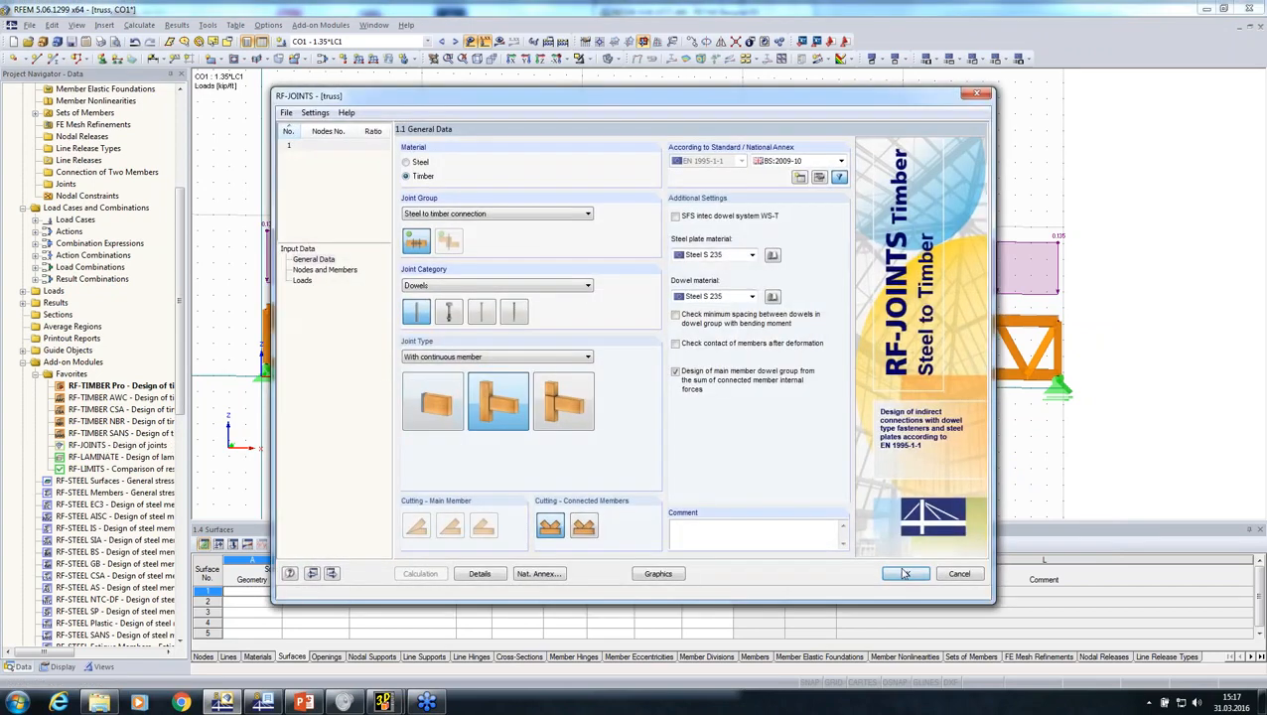
click(905, 573)
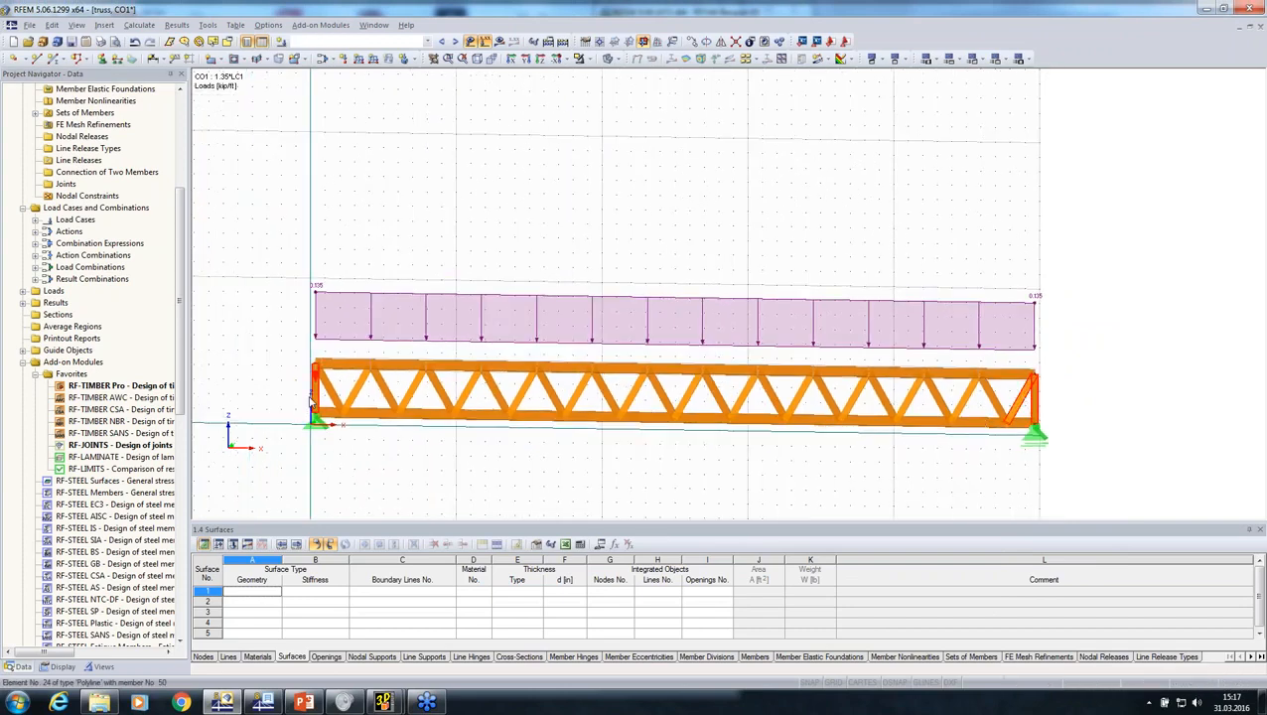
Change the truss's end posts and end diagonals to Beam members with a new hinge releasing φy at the member end
scroll(310, 403, up, 4)
right_click(335, 359)
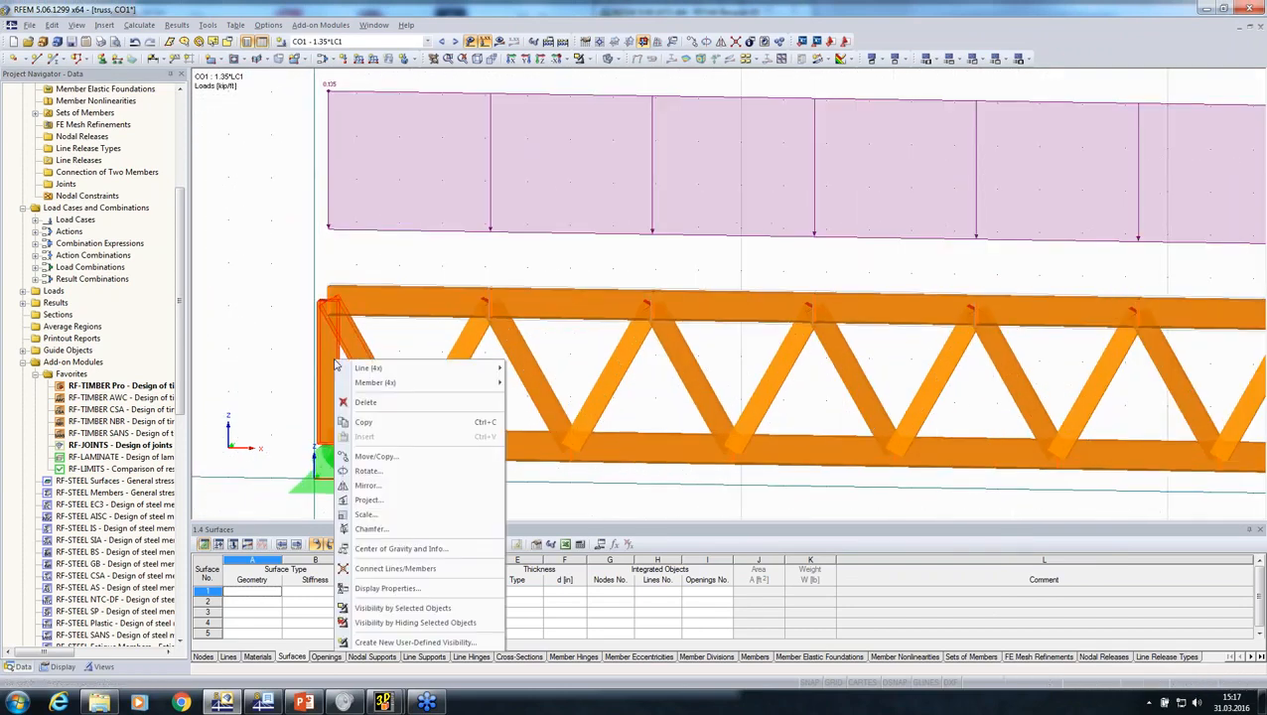
mouse_move(438, 369)
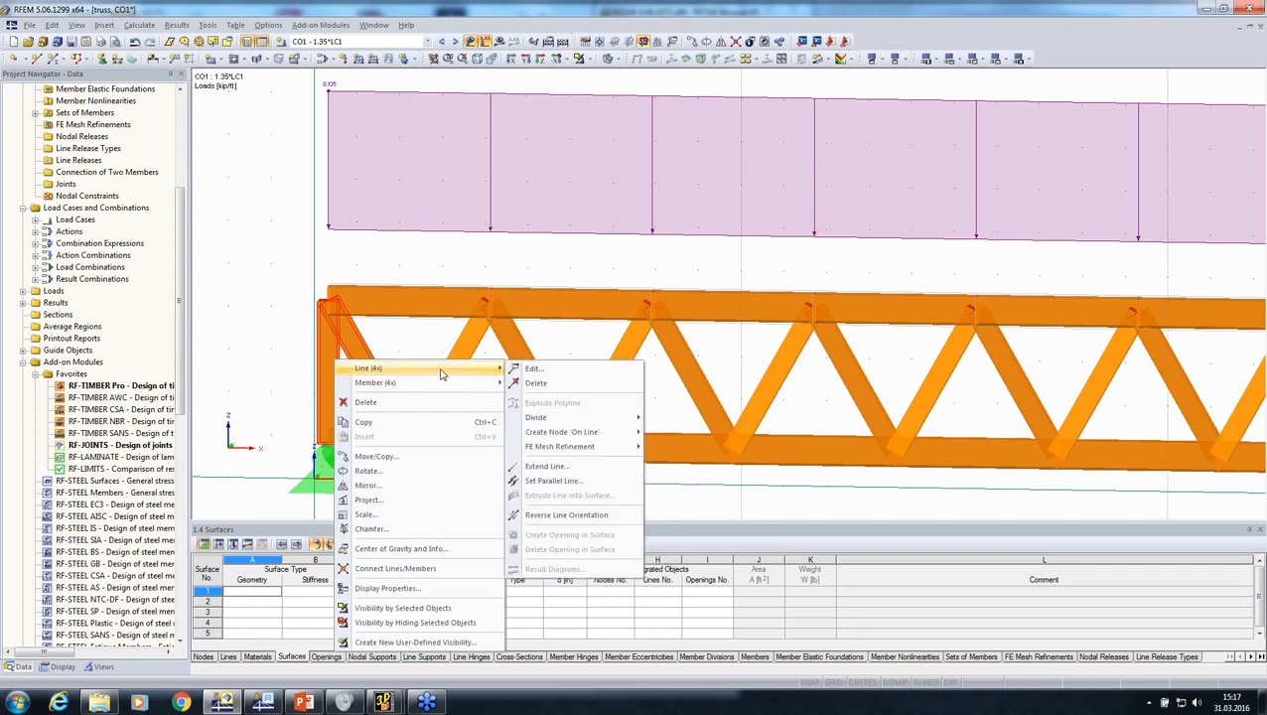
click(533, 369)
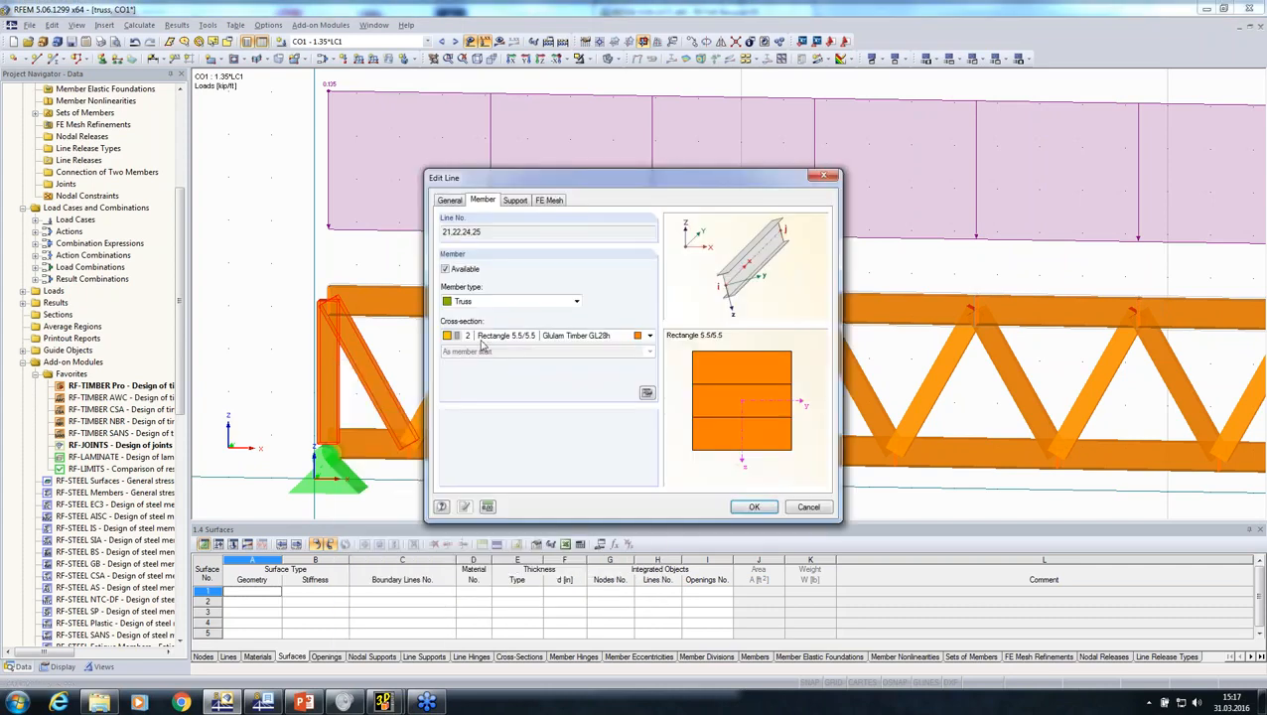
click(646, 395)
click(719, 235)
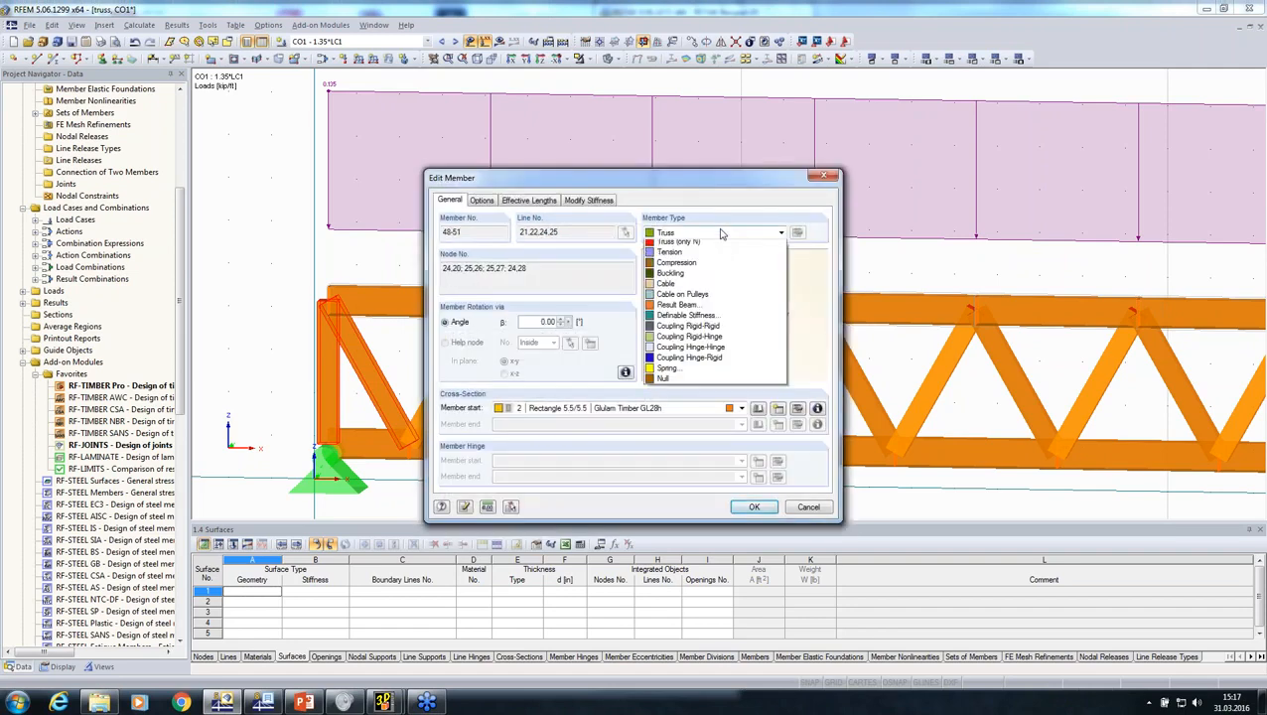
click(717, 257)
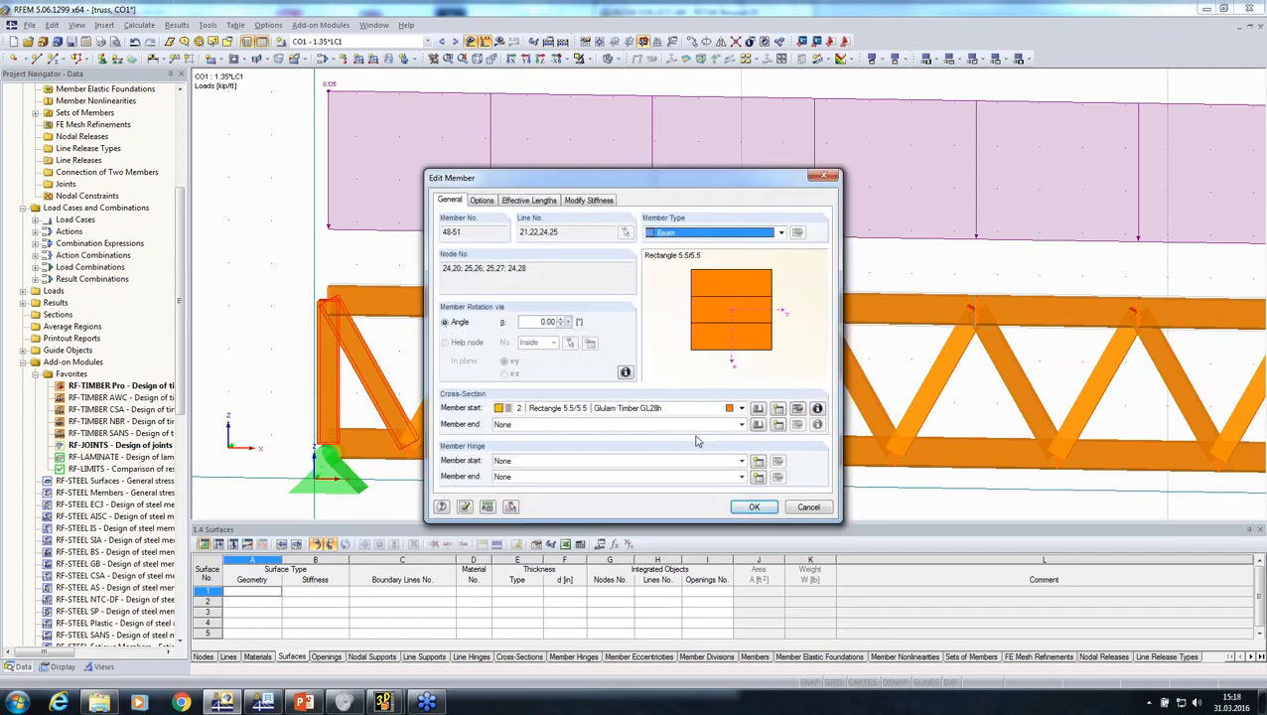
click(758, 478)
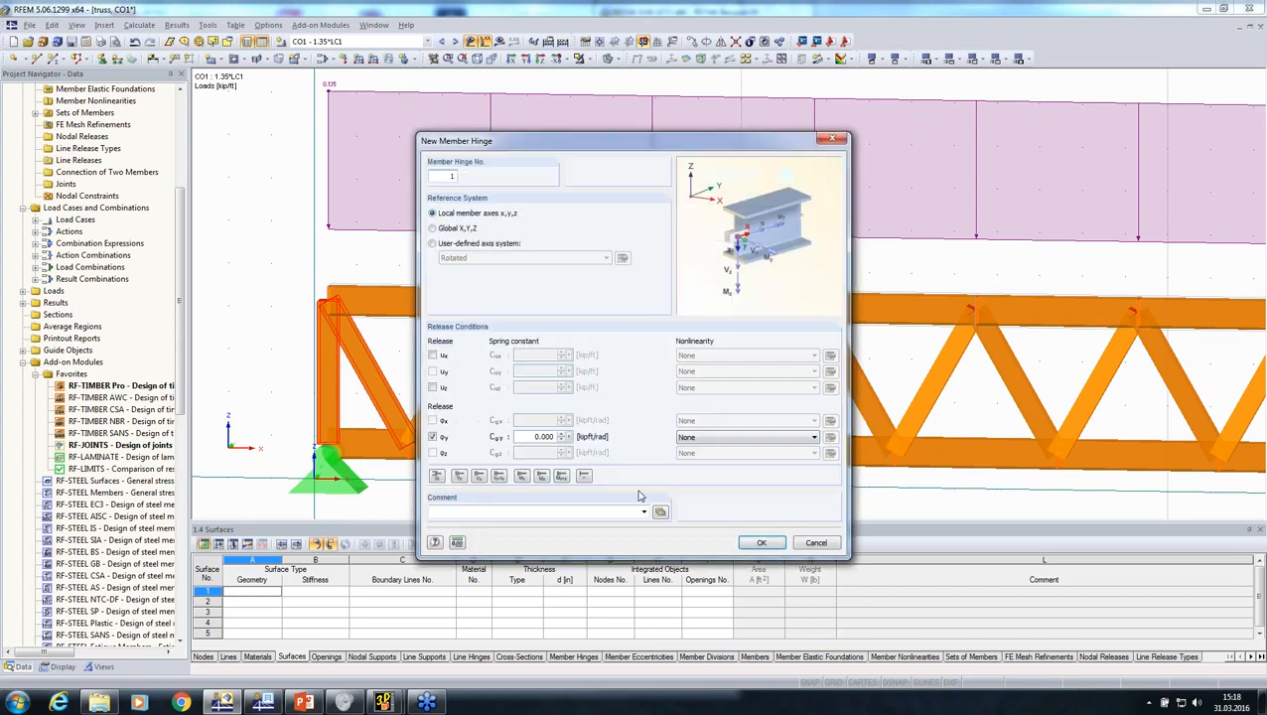
click(762, 545)
click(742, 509)
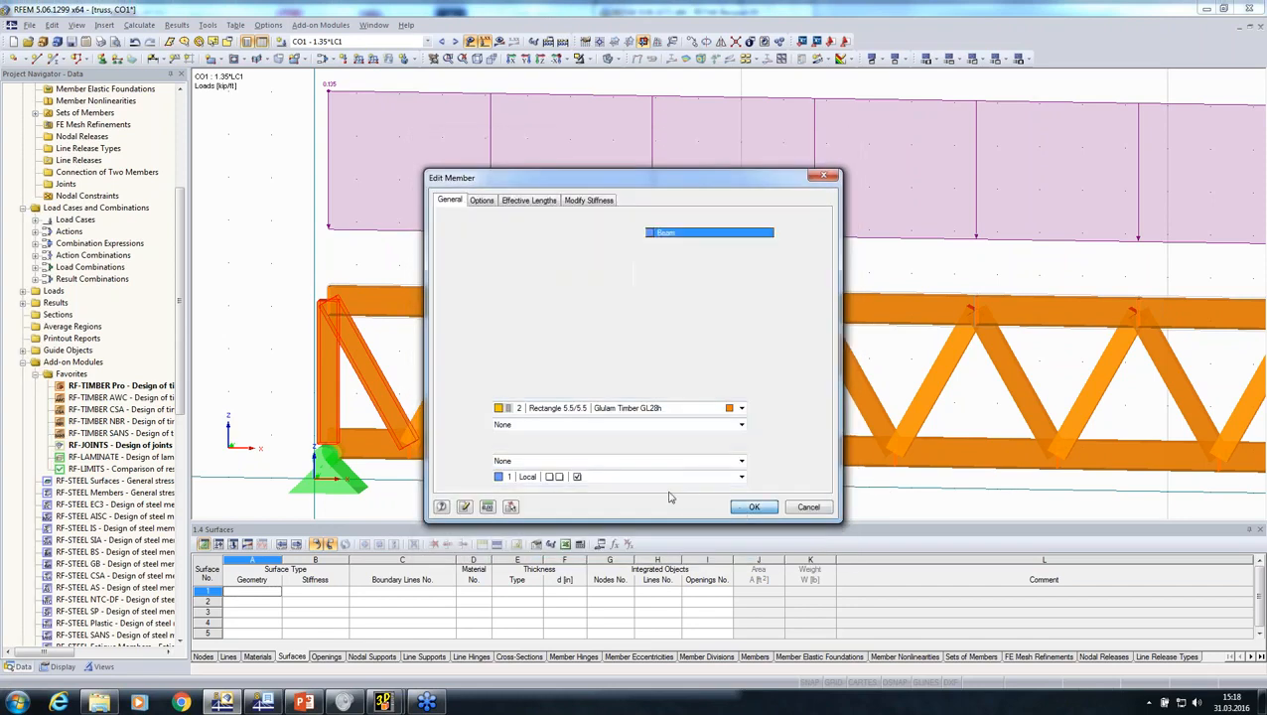
click(749, 507)
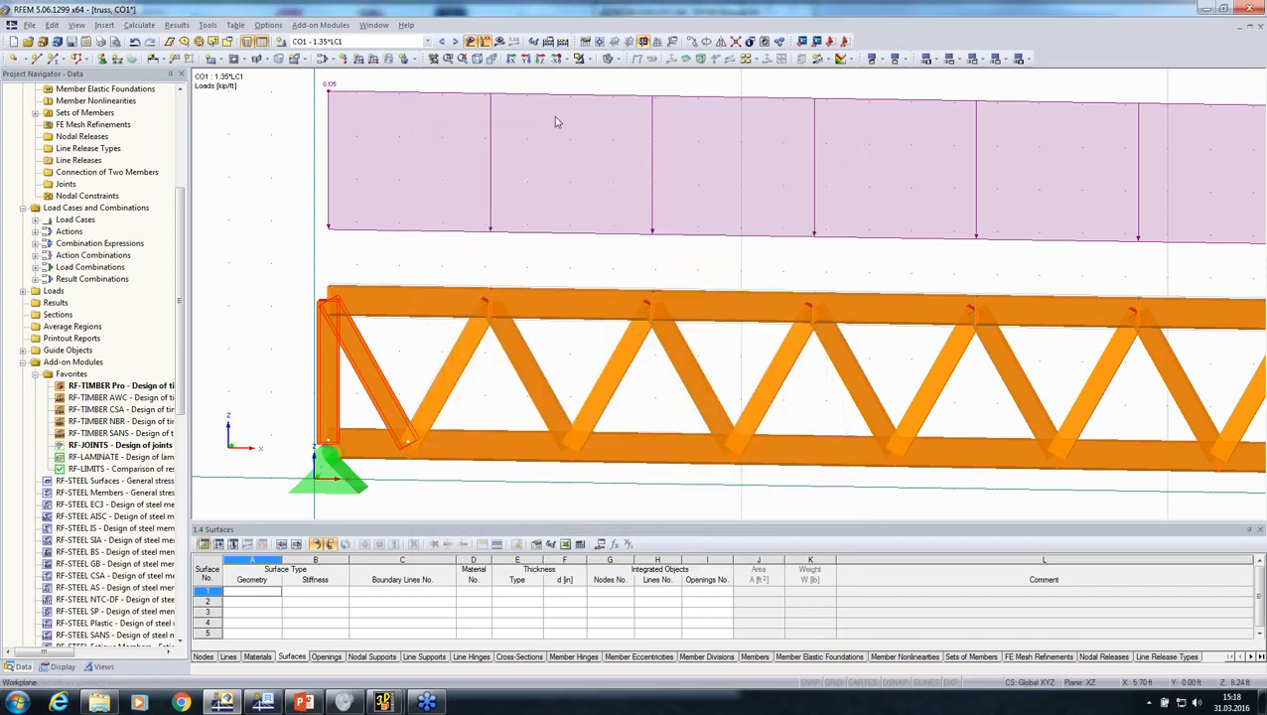
Display the truss as a wireframe and undo the last edit of the end members
click(607, 60)
scroll(537, 250, down, 4)
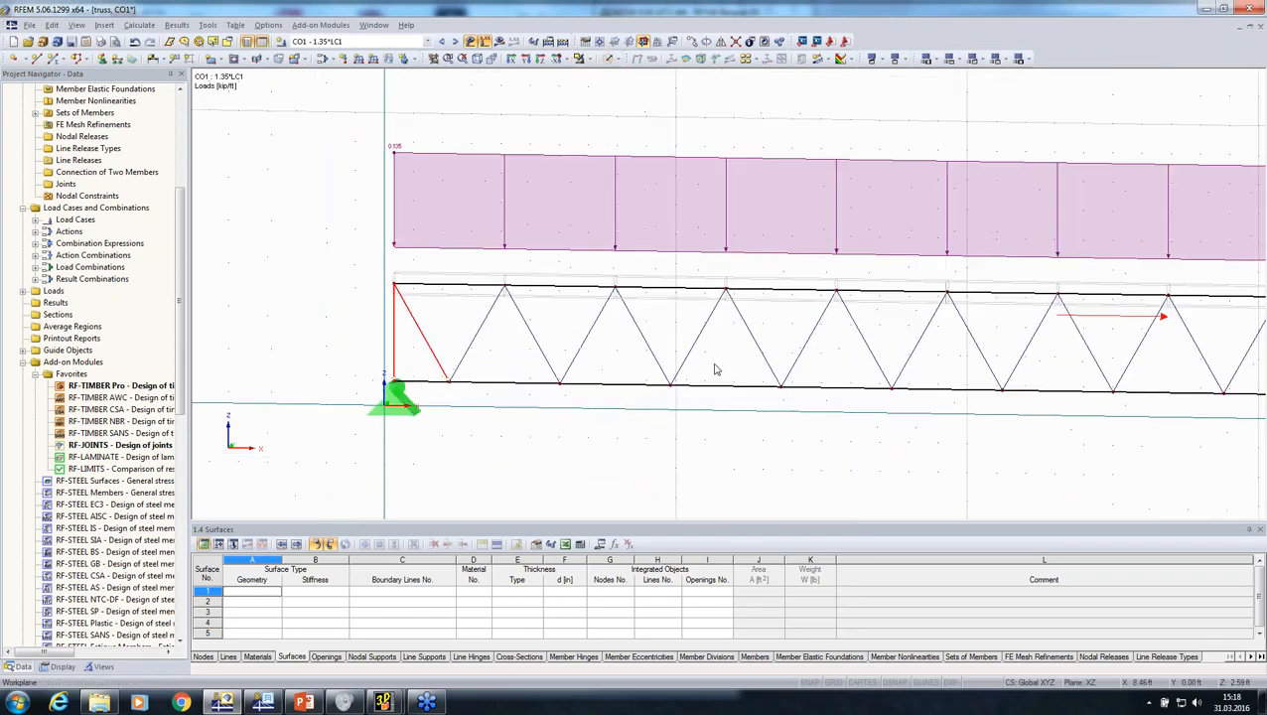
ctrl+middle_drag(715, 370, 280, 333)
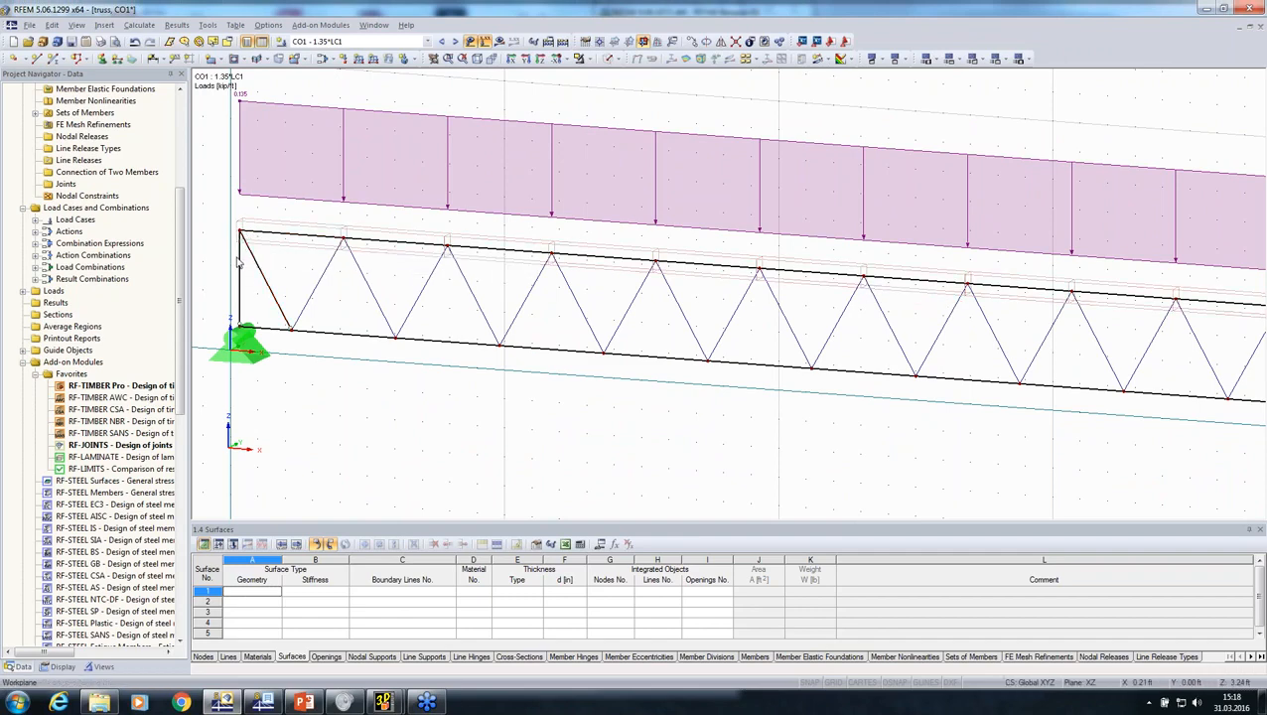
scroll(238, 261, down, 2)
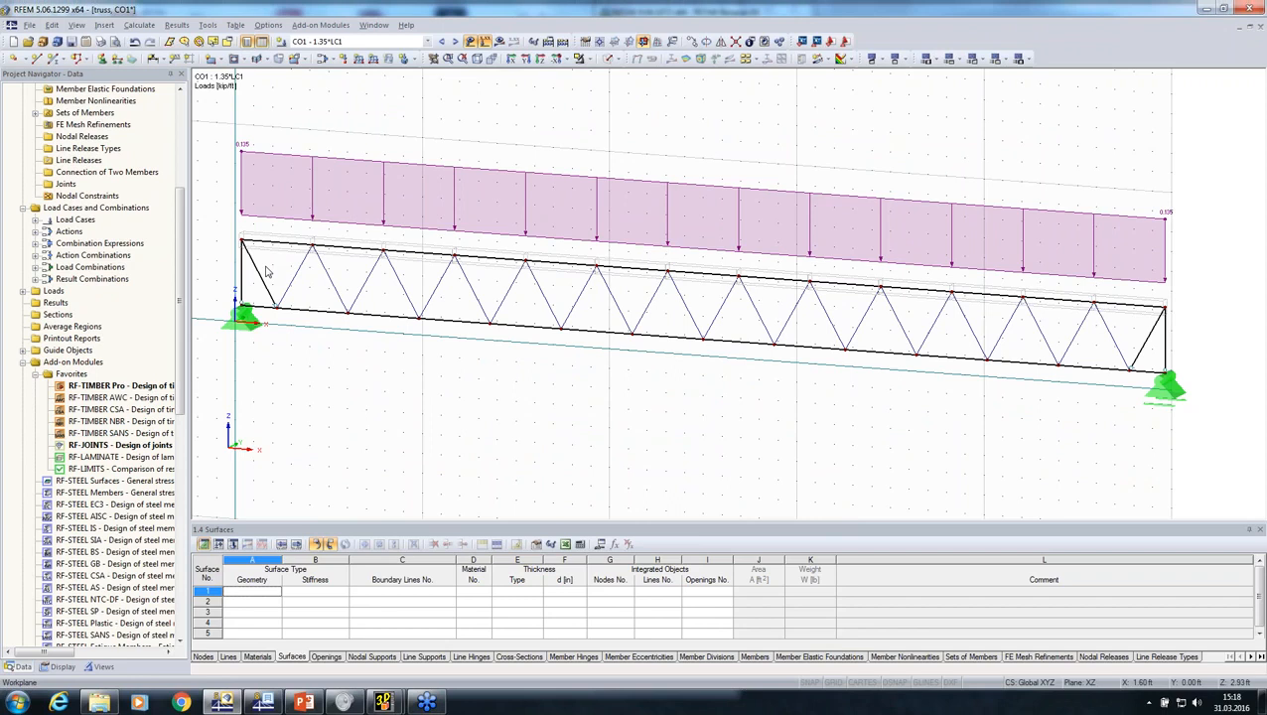
click(135, 43)
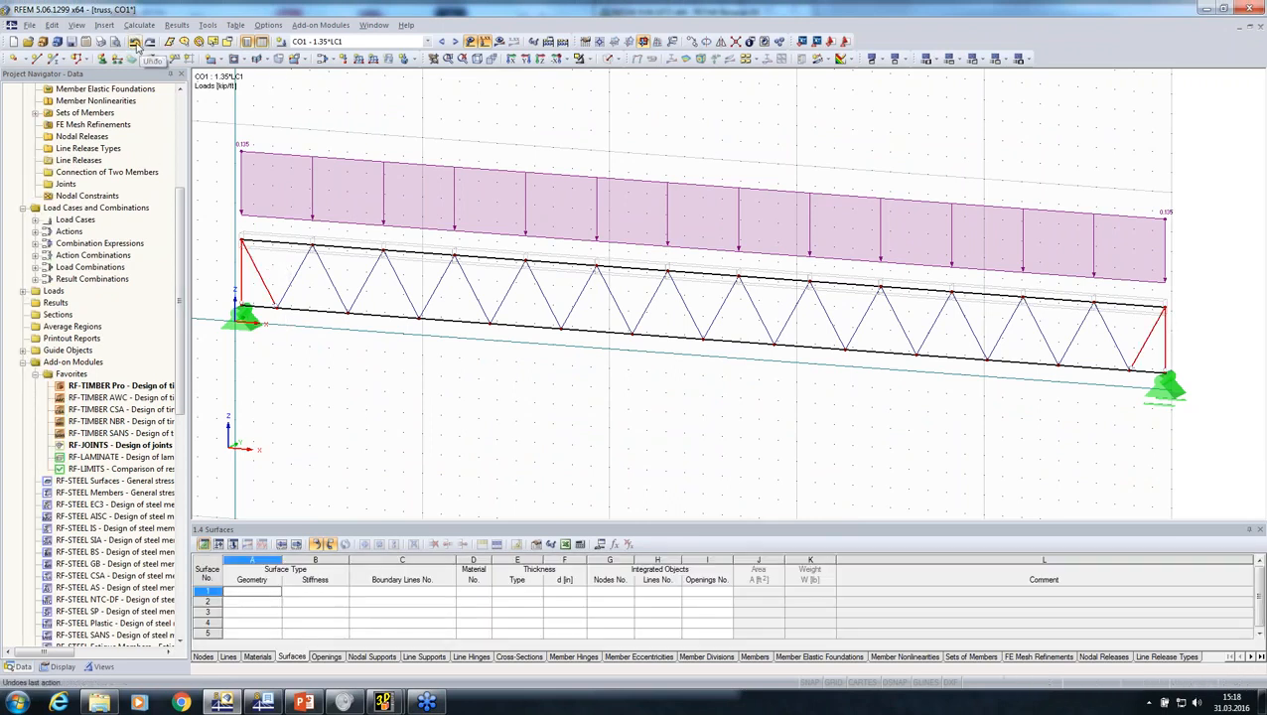
click(137, 45)
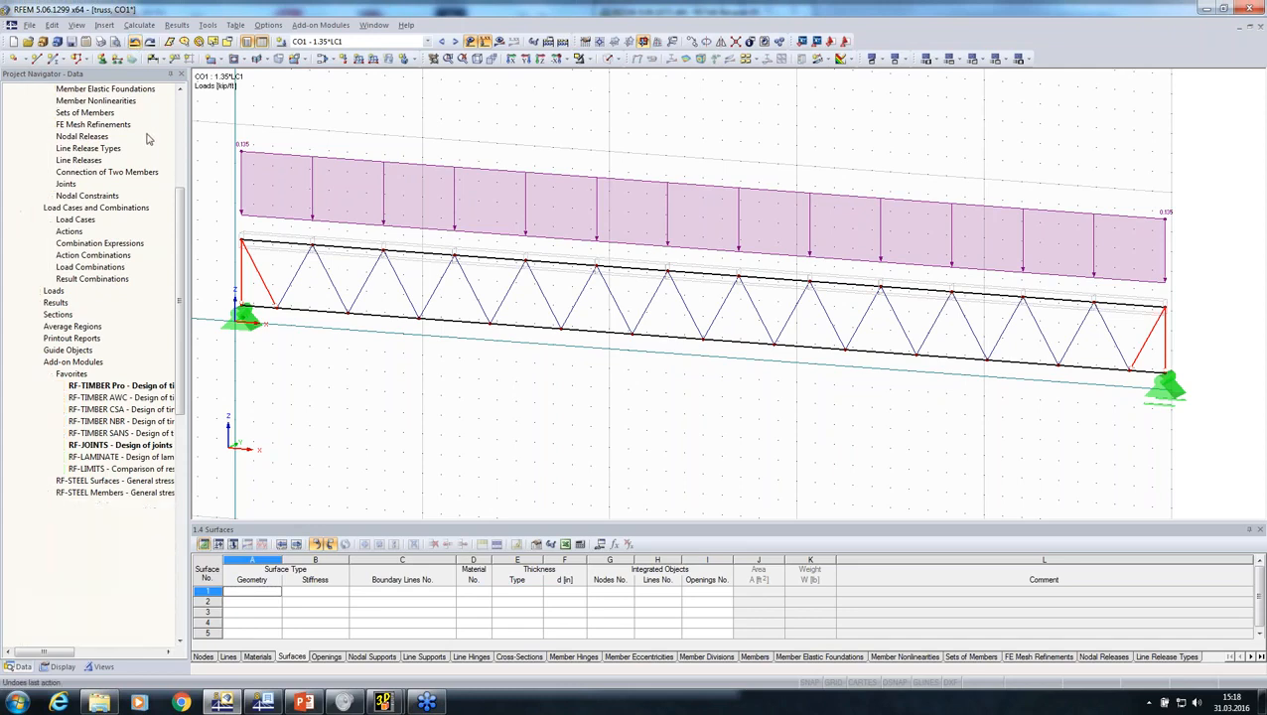
Calculate CO1 and examine the My bending moments of the truss members with the loads hidden
click(499, 41)
key(Return)
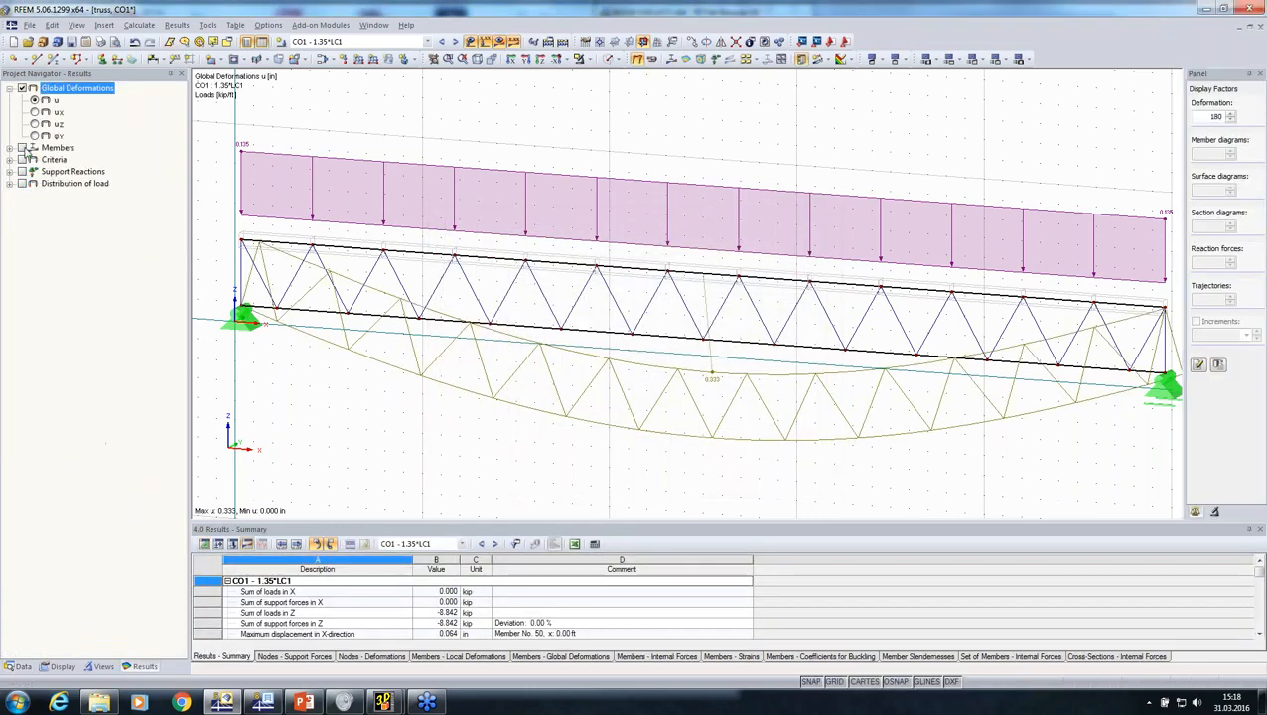
click(23, 147)
ctrl+middle_drag(453, 389, 581, 359)
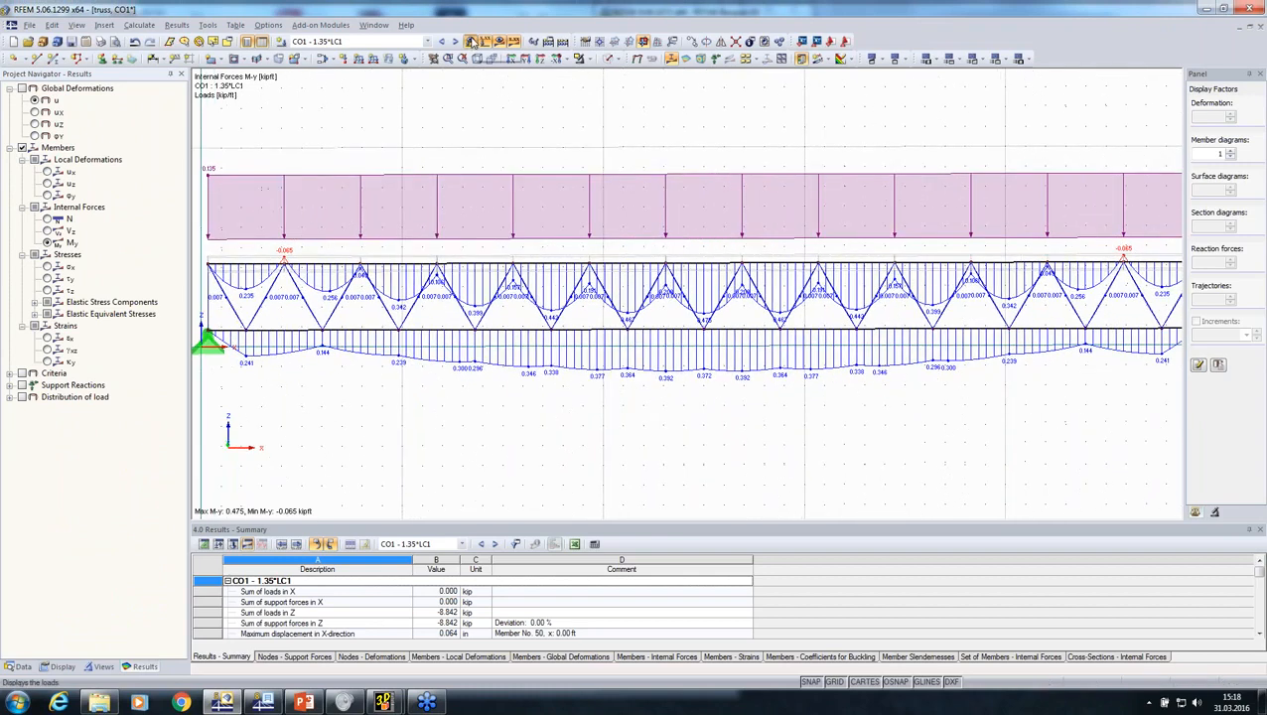
click(485, 42)
middle_drag(500, 286, 545, 278)
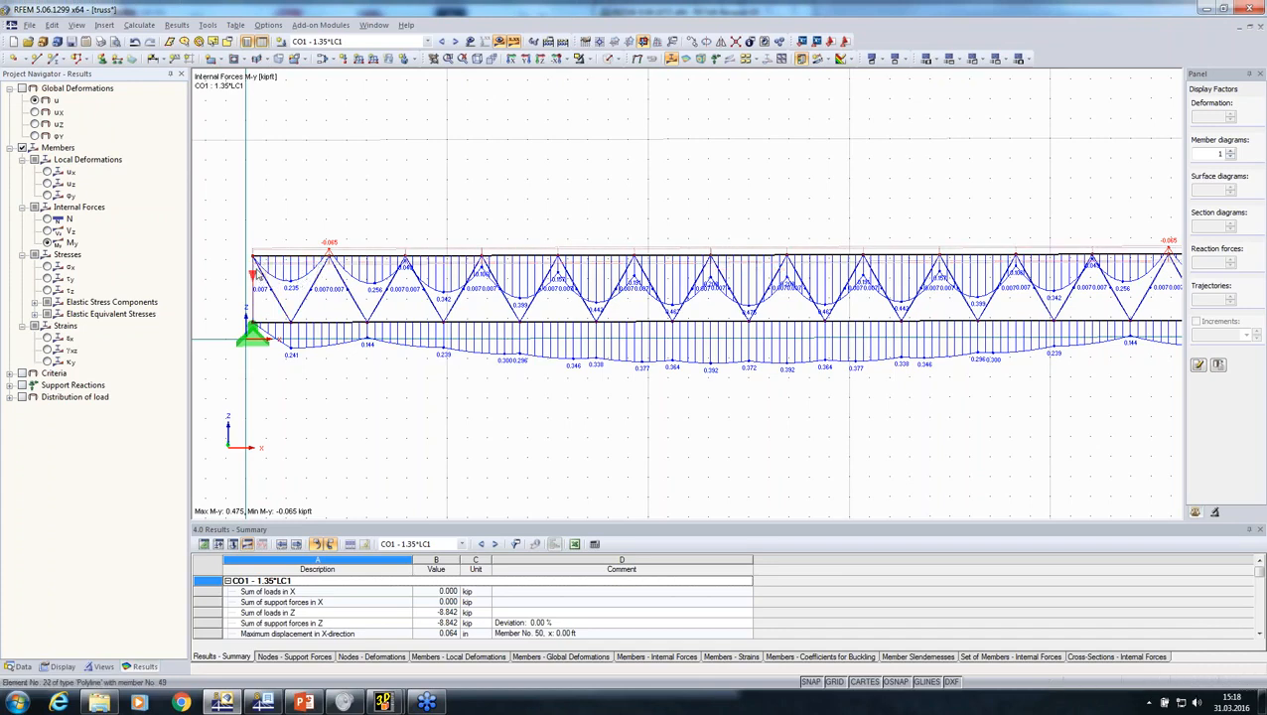
scroll(252, 382, down, 1)
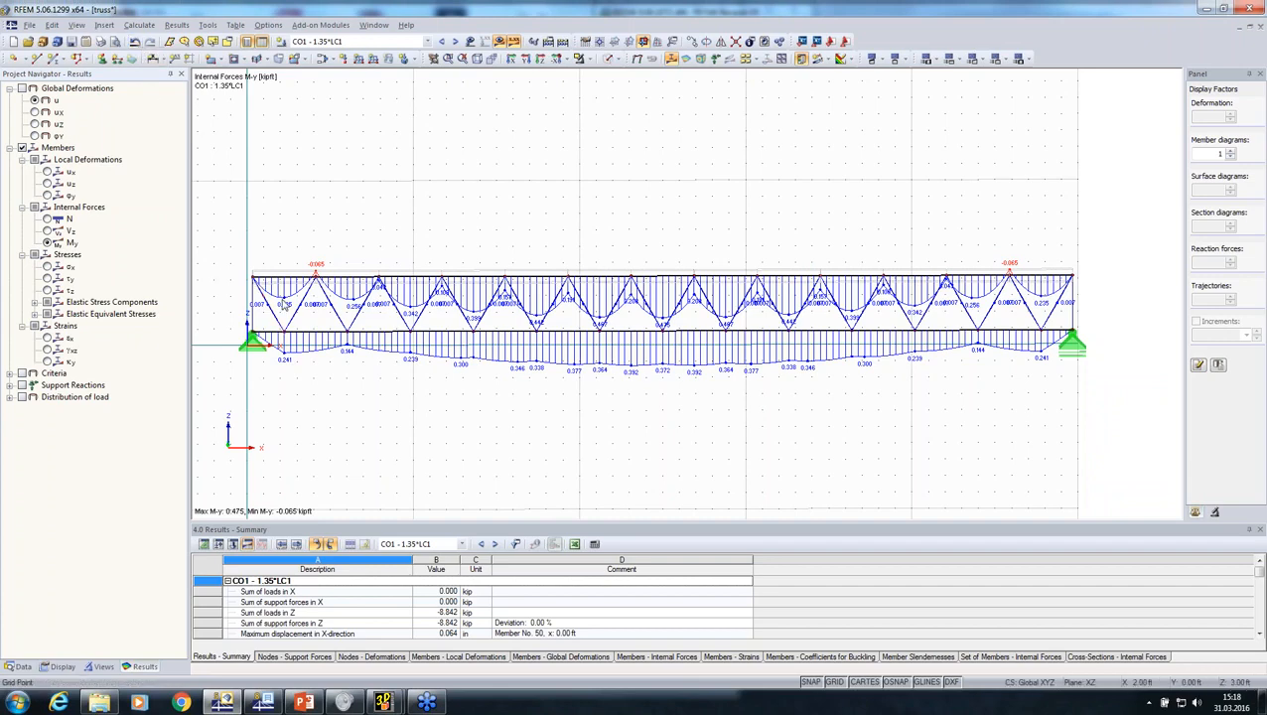
scroll(282, 298, up, 1)
Hide the results and change the member type of the posts and diagonals at both truss ends to Beam
click(499, 43)
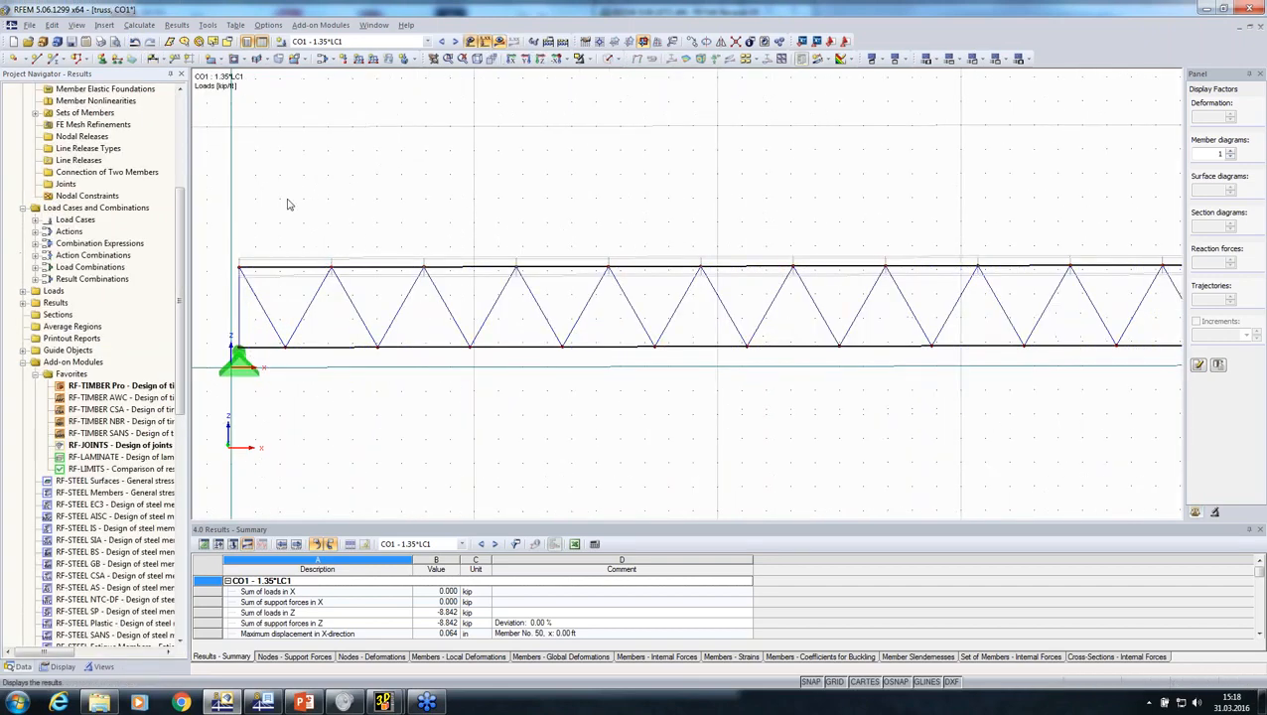
scroll(280, 286, up, 2)
drag(277, 314, 218, 289)
scroll(217, 288, down, 3)
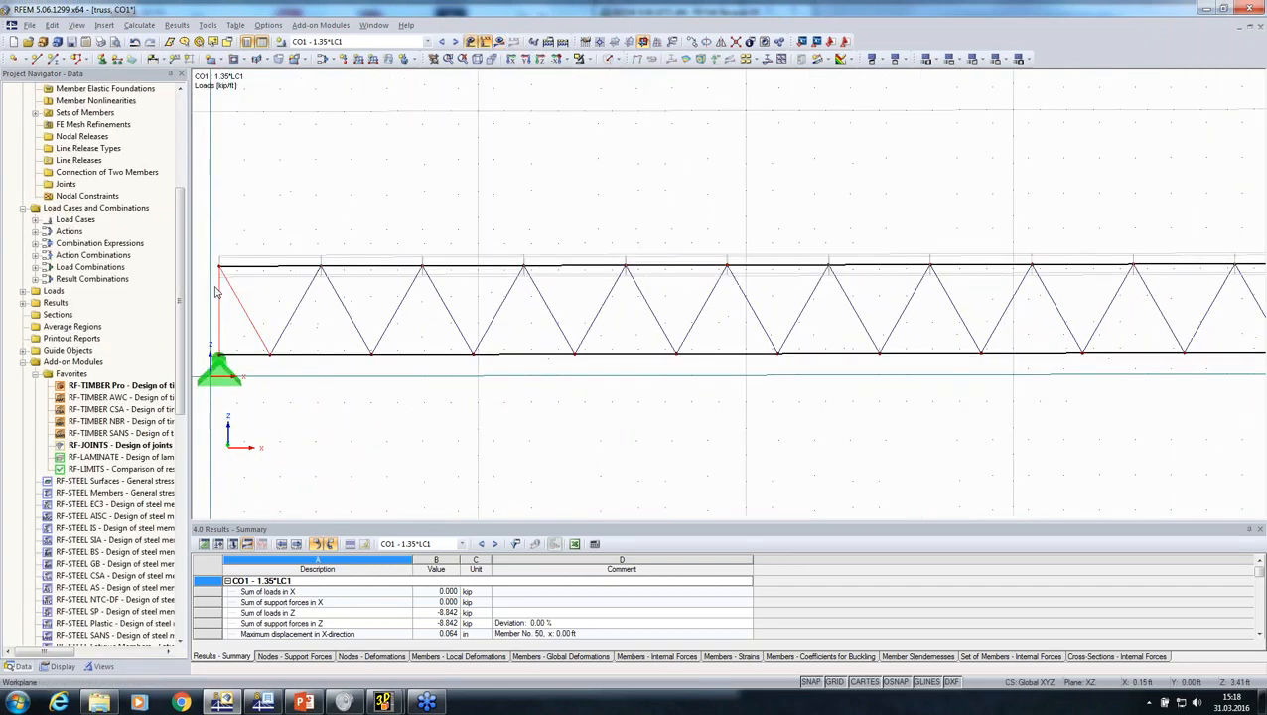
drag(860, 309, 822, 288)
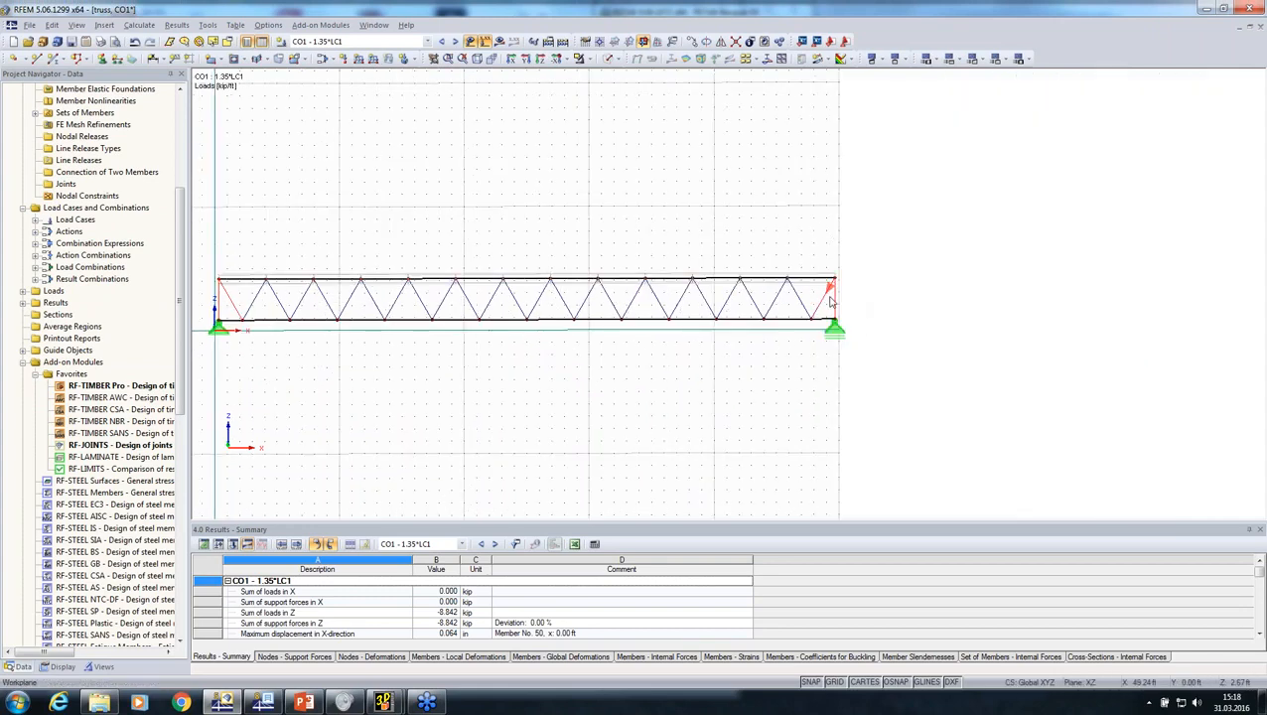
scroll(826, 293, up, 2)
right_click(826, 298)
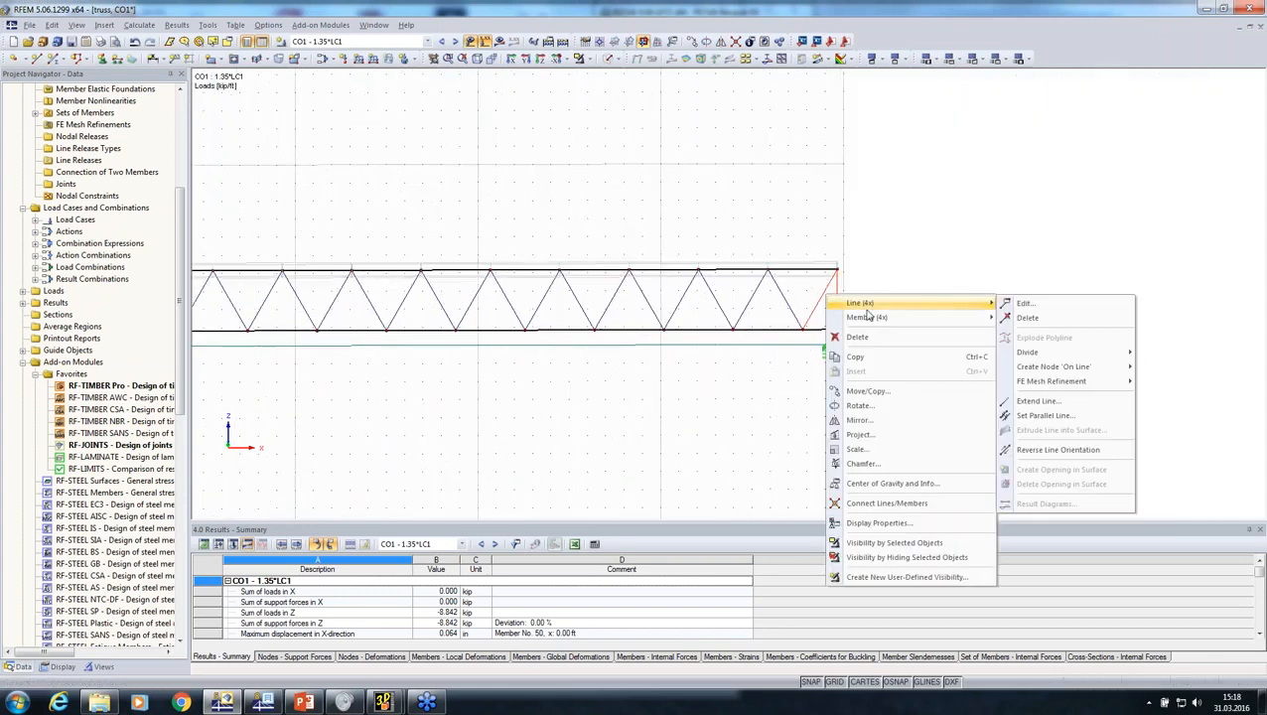
mouse_move(951, 320)
click(1025, 302)
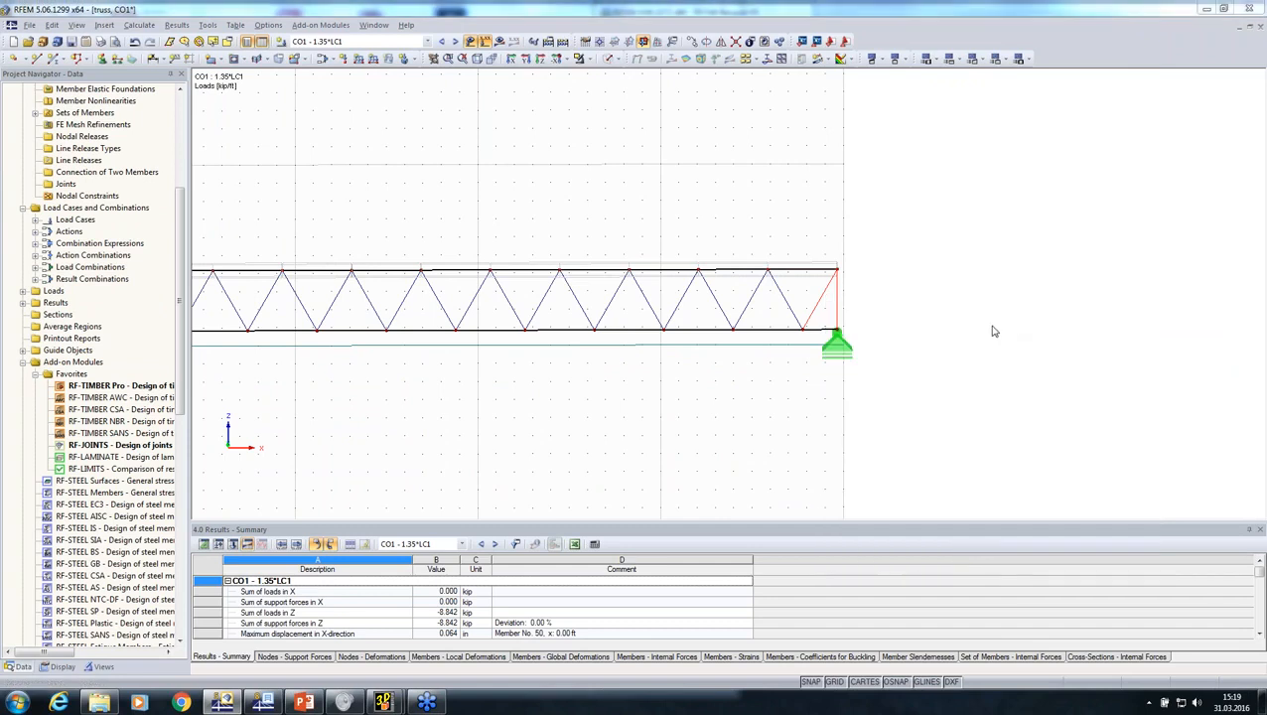
click(739, 233)
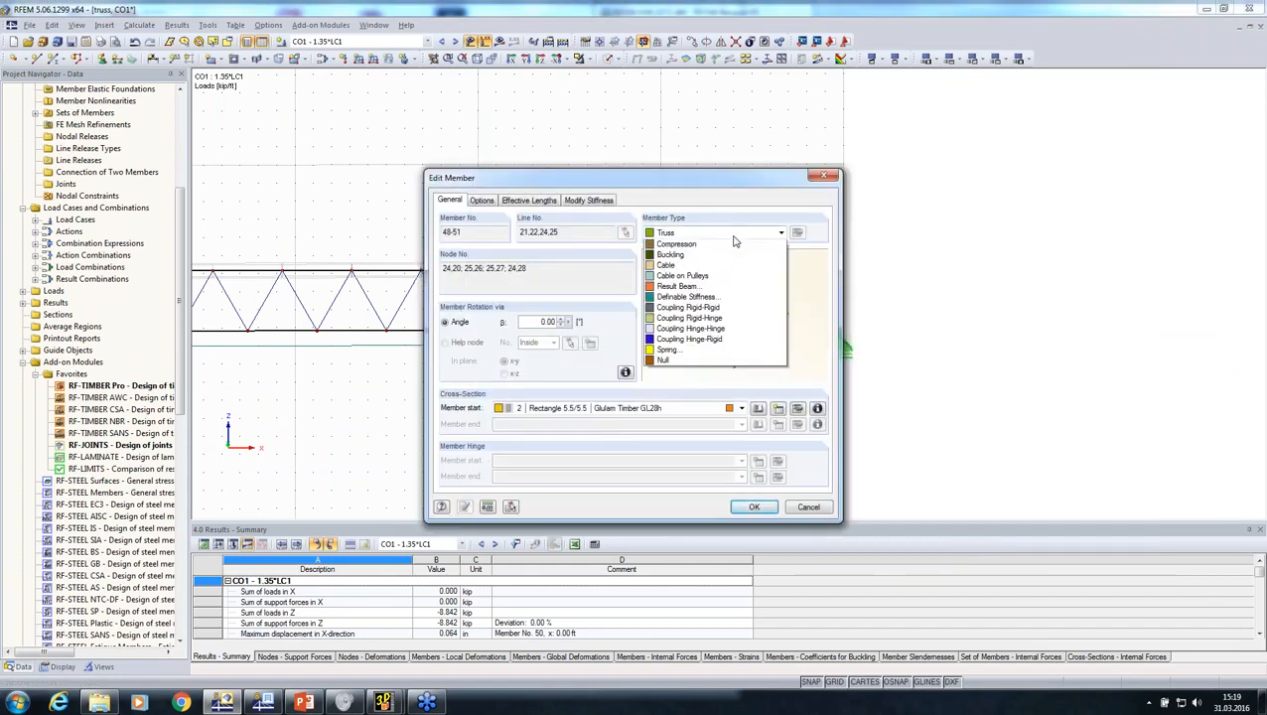
click(707, 248)
Assign the existing member hinge 1 to the member end of the end posts and diagonals
click(740, 476)
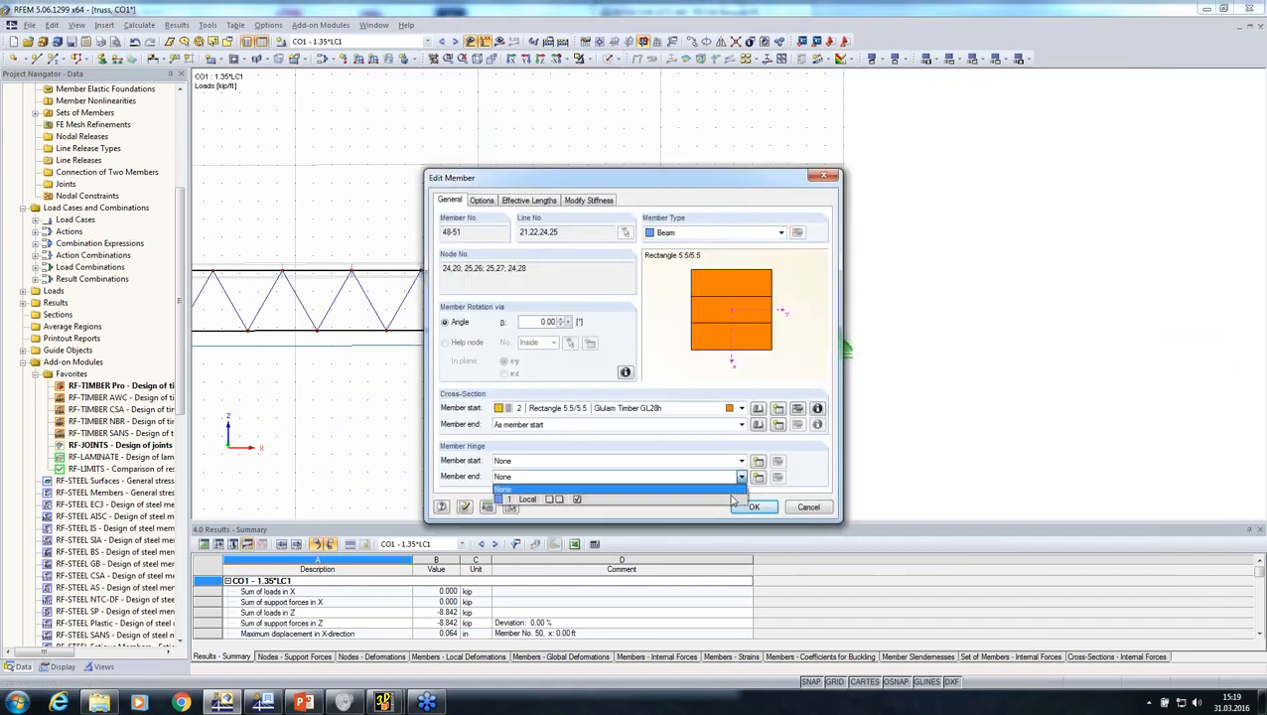
click(733, 499)
click(752, 506)
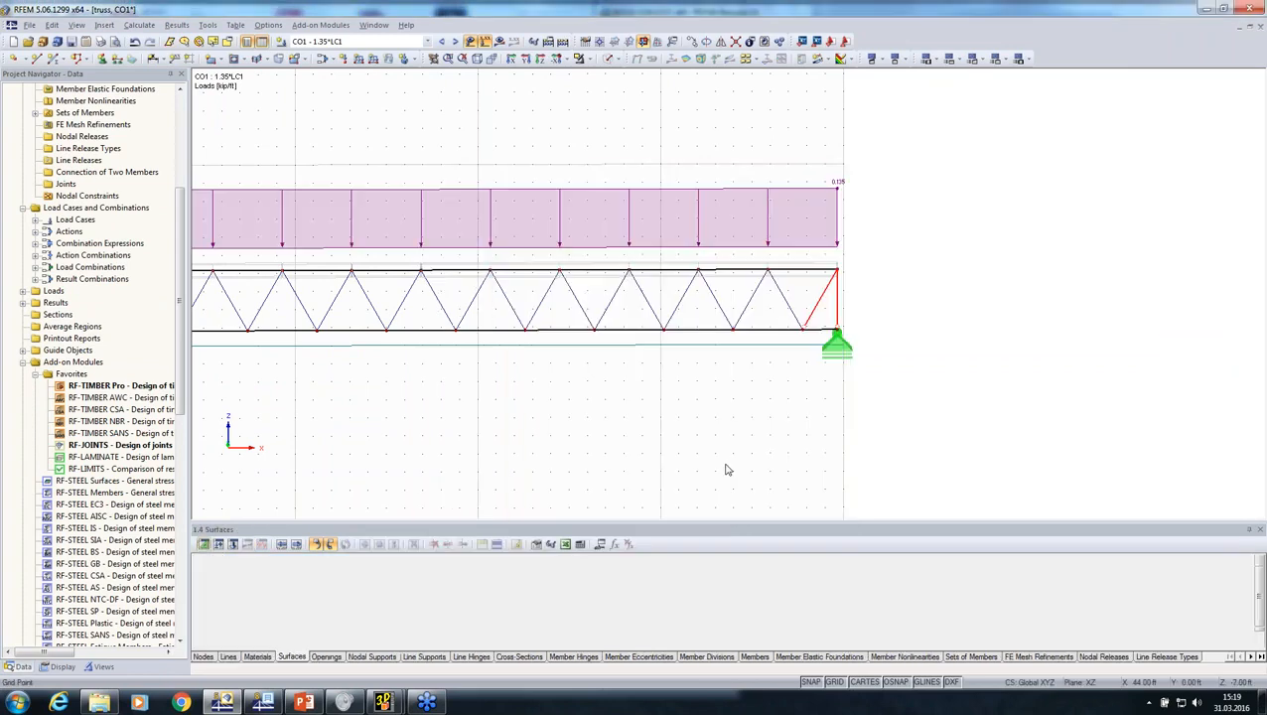
Open the RF-JOINTS add-on module and set the timber joint type to Without continuous member
double_click(103, 446)
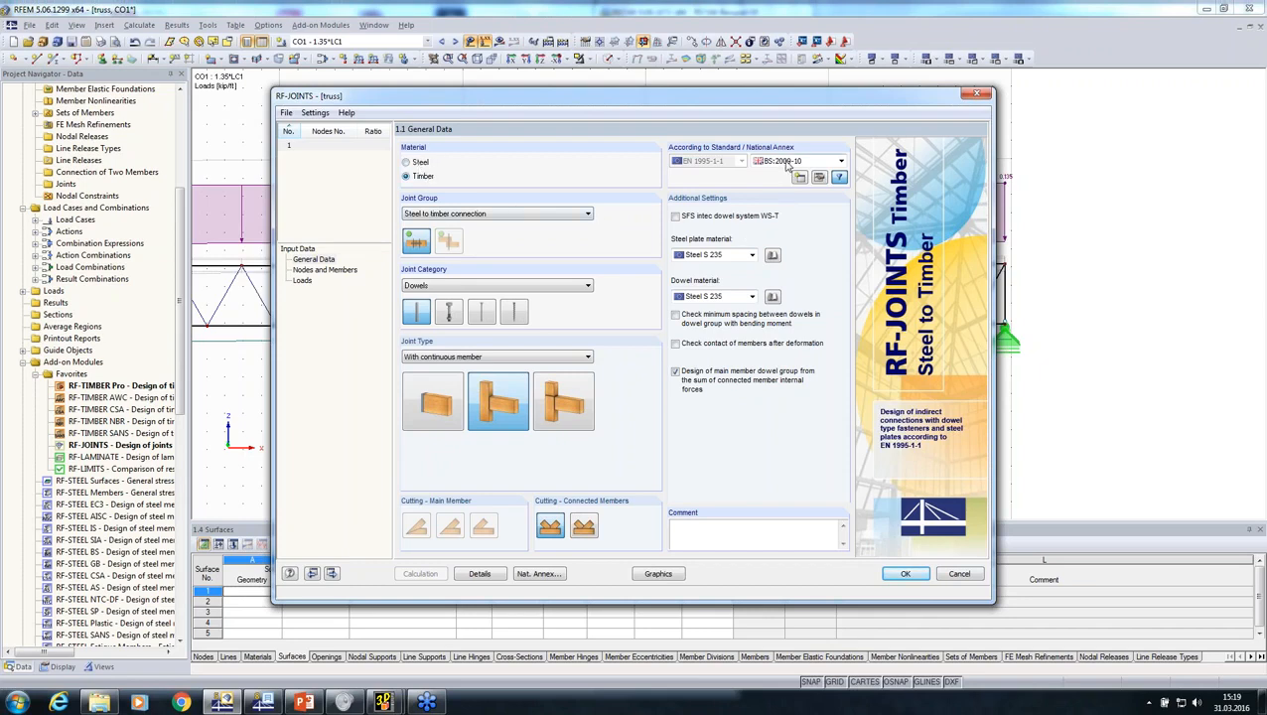
click(557, 415)
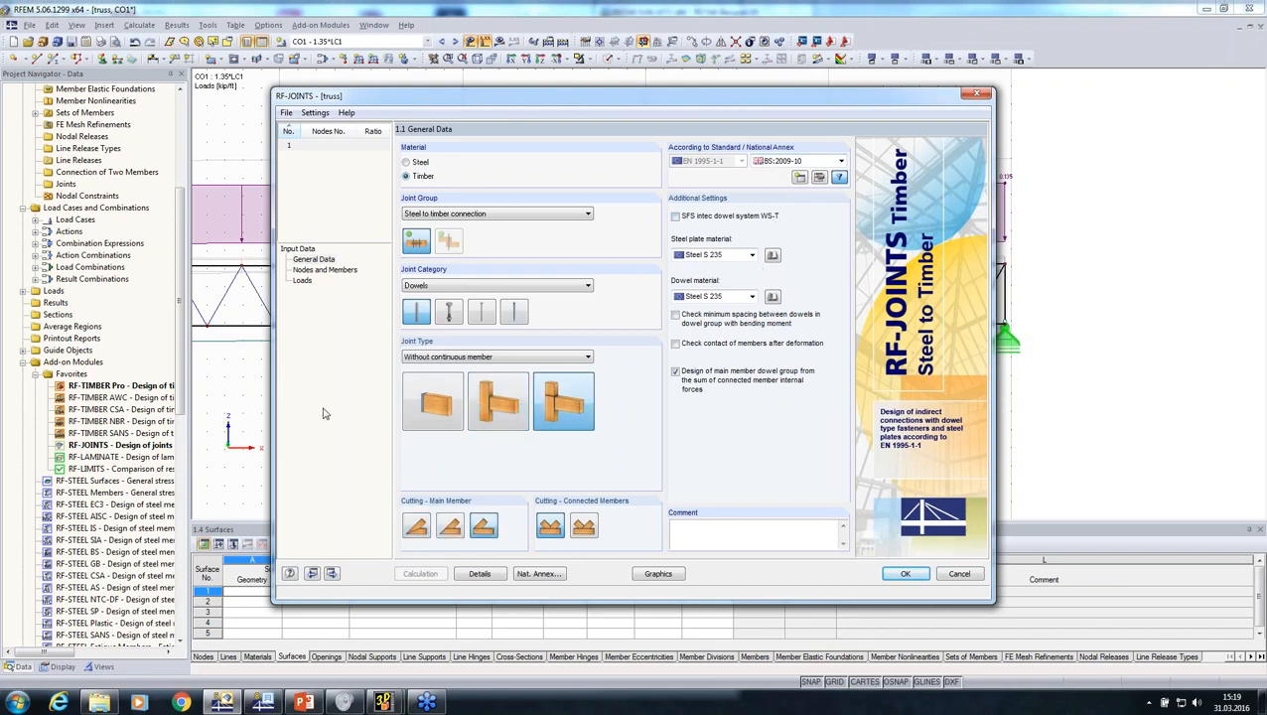
Assign the joint to nodes 24 and 25 at the truss's upper corners and reset the connection to the default geometry
click(320, 270)
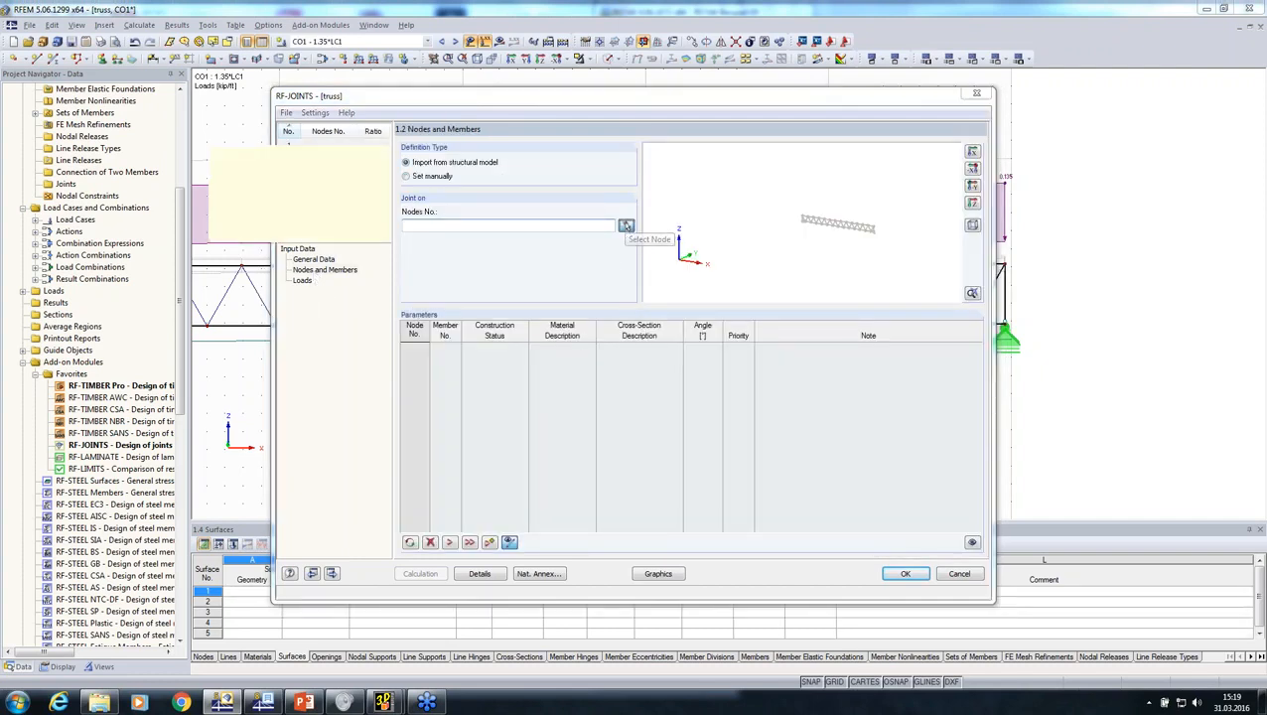
click(625, 226)
scroll(1054, 437, up, 4)
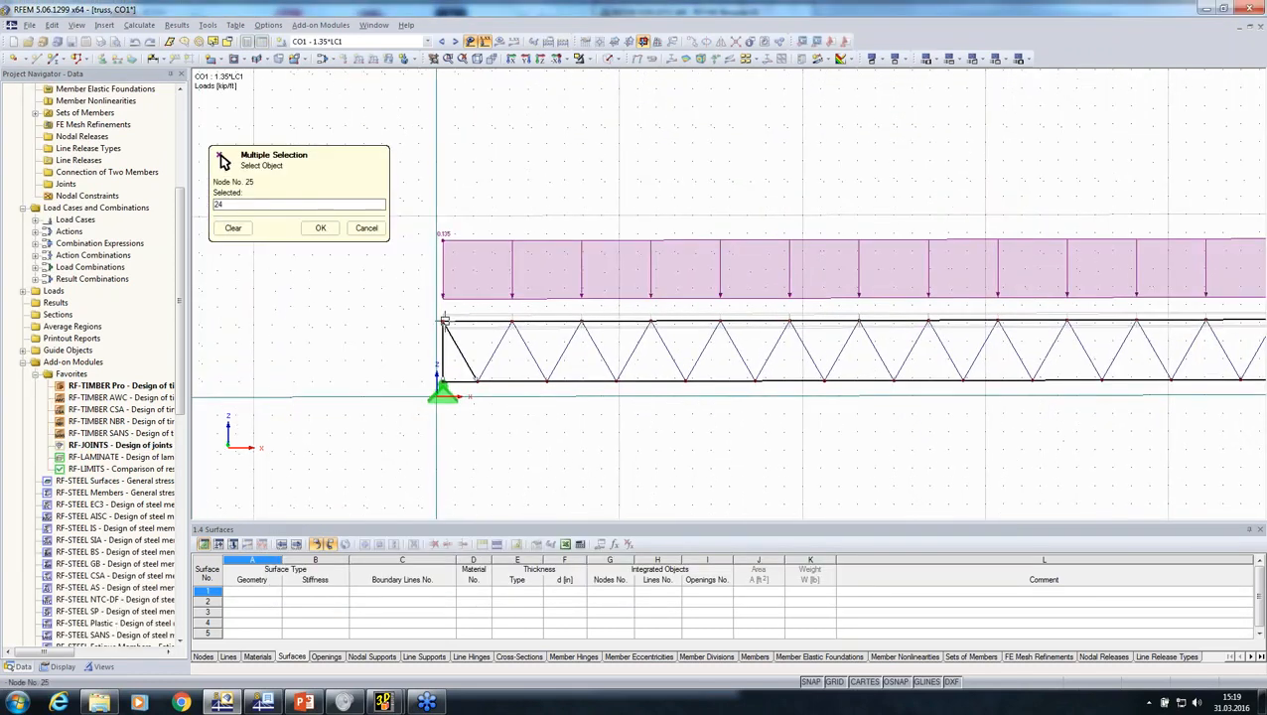
click(324, 228)
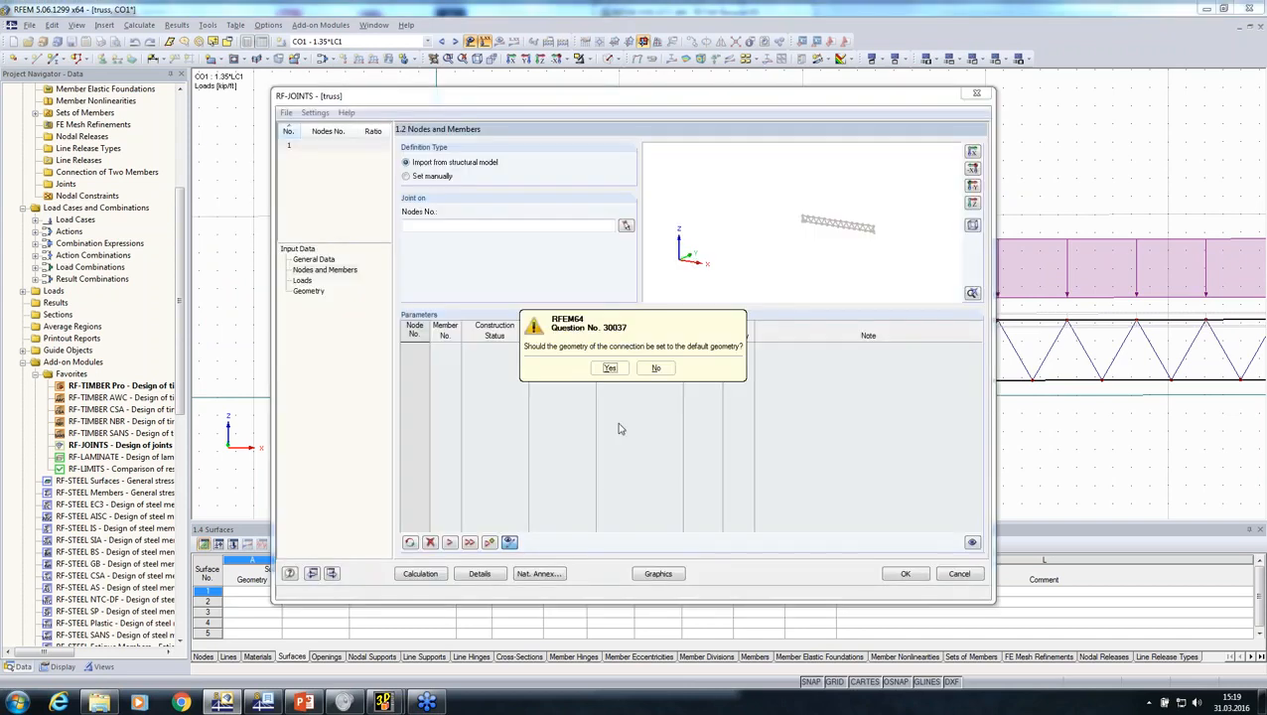
click(610, 368)
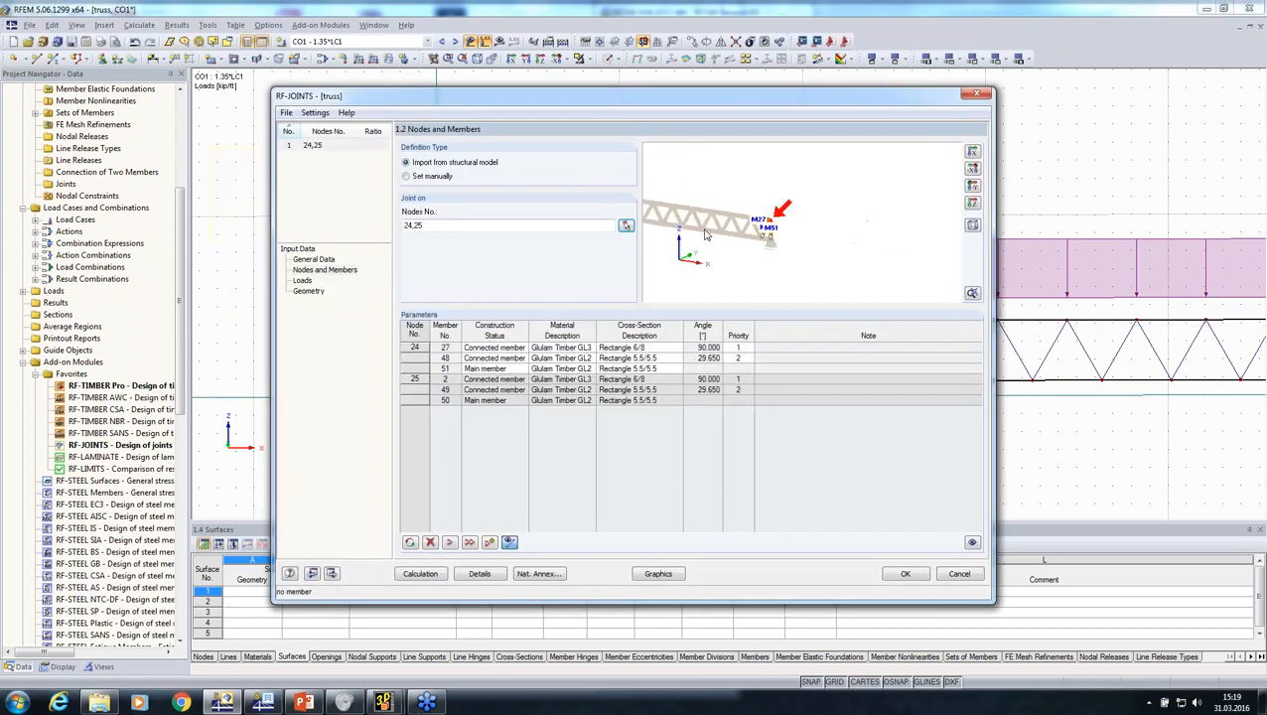
scroll(706, 235, up, 5)
scroll(873, 250, up, 3)
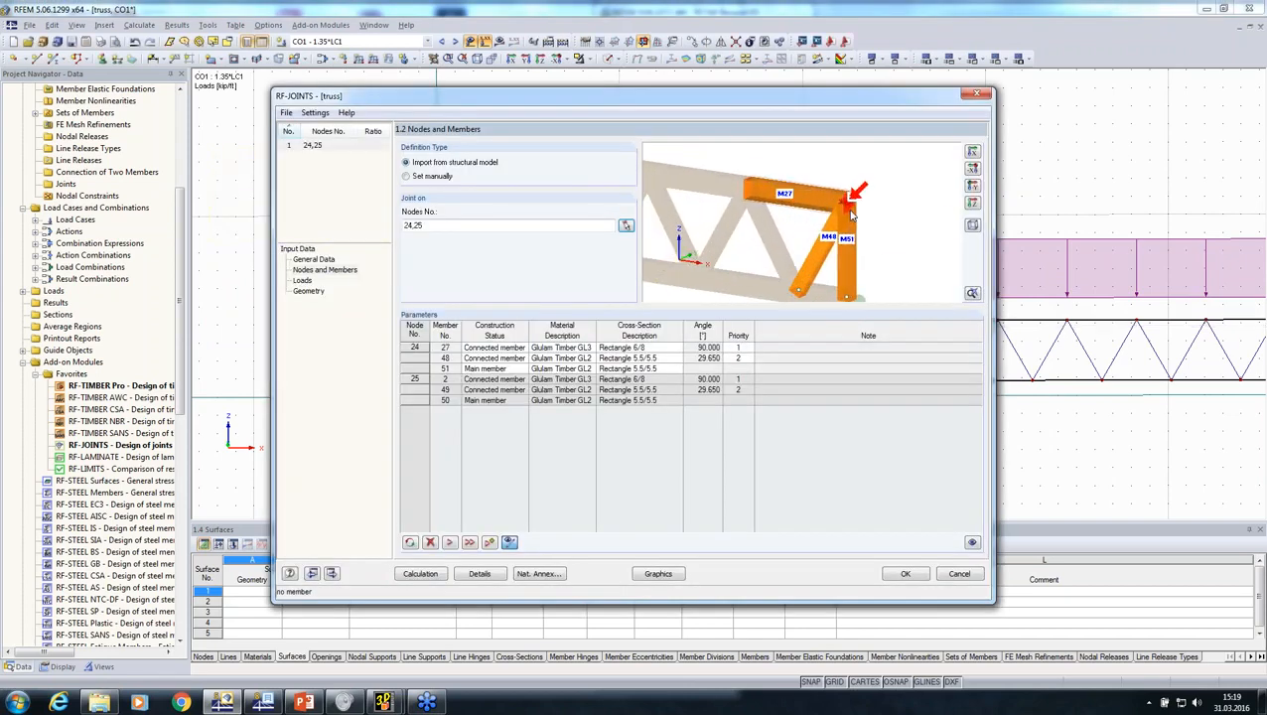
At node 24, make member 27 the main member and member 51 a connected member, and reset the other node to match
click(484, 356)
click(492, 368)
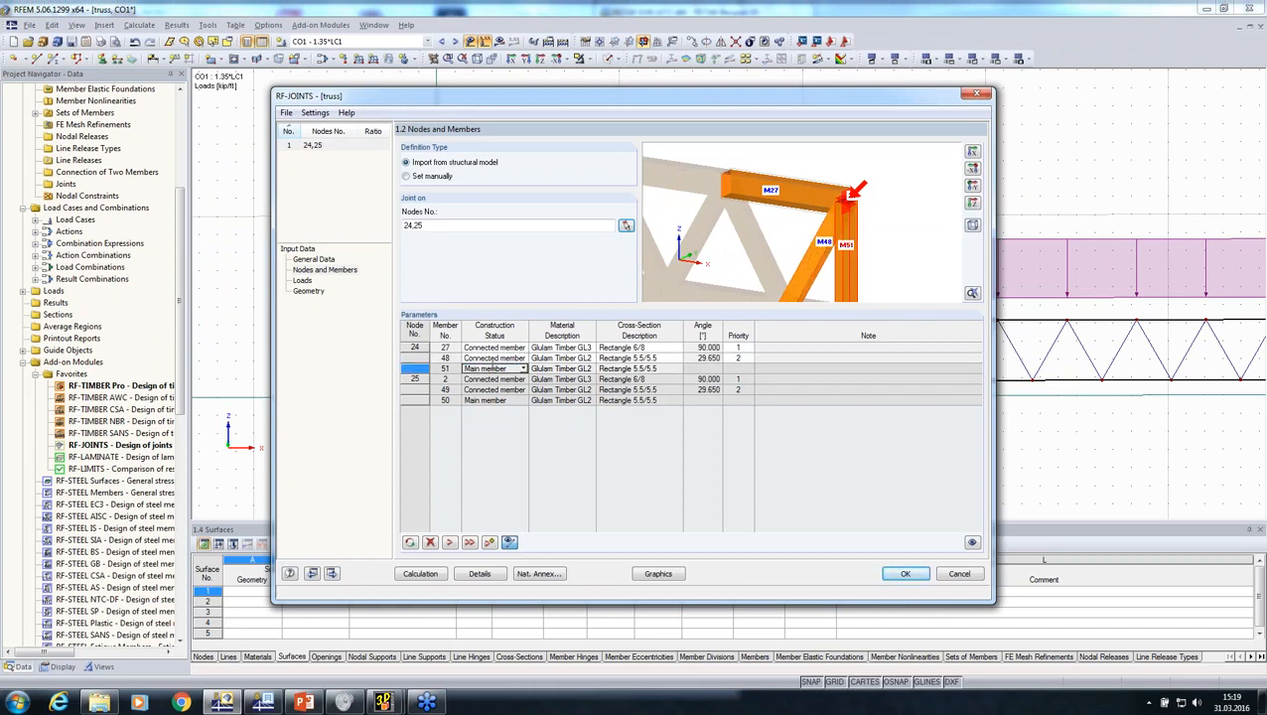
click(509, 347)
click(520, 348)
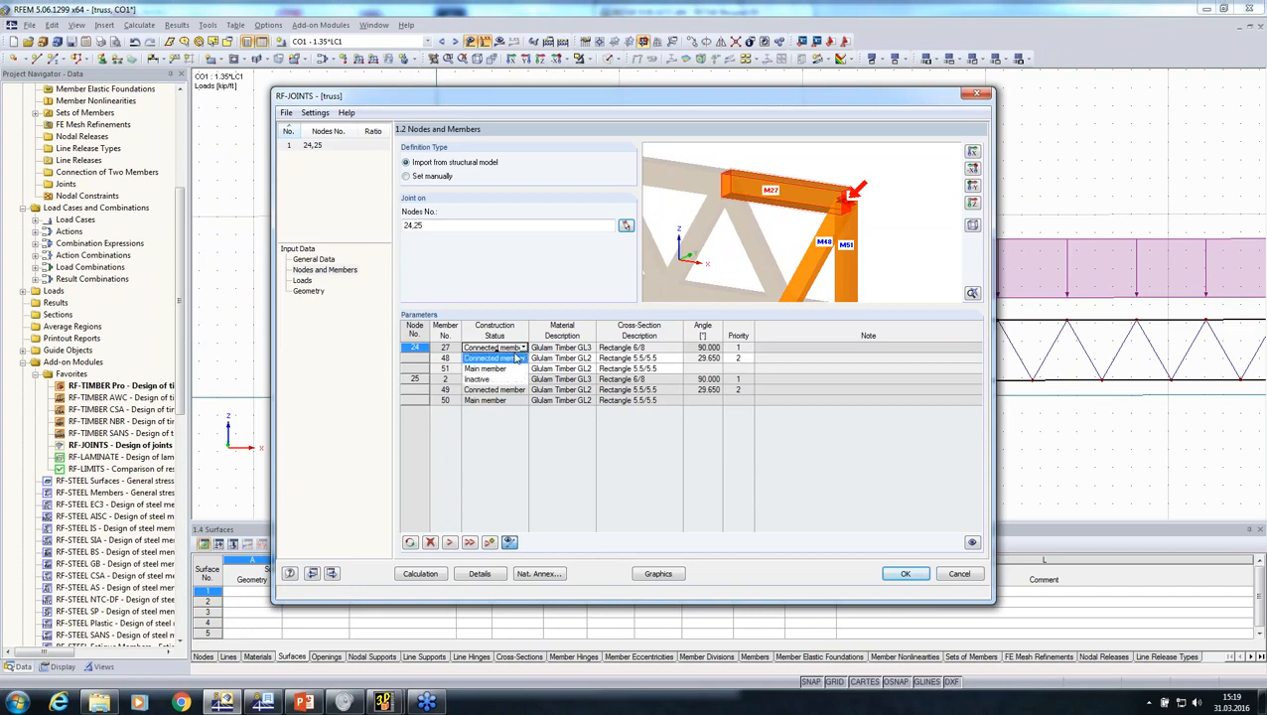
click(500, 368)
click(501, 368)
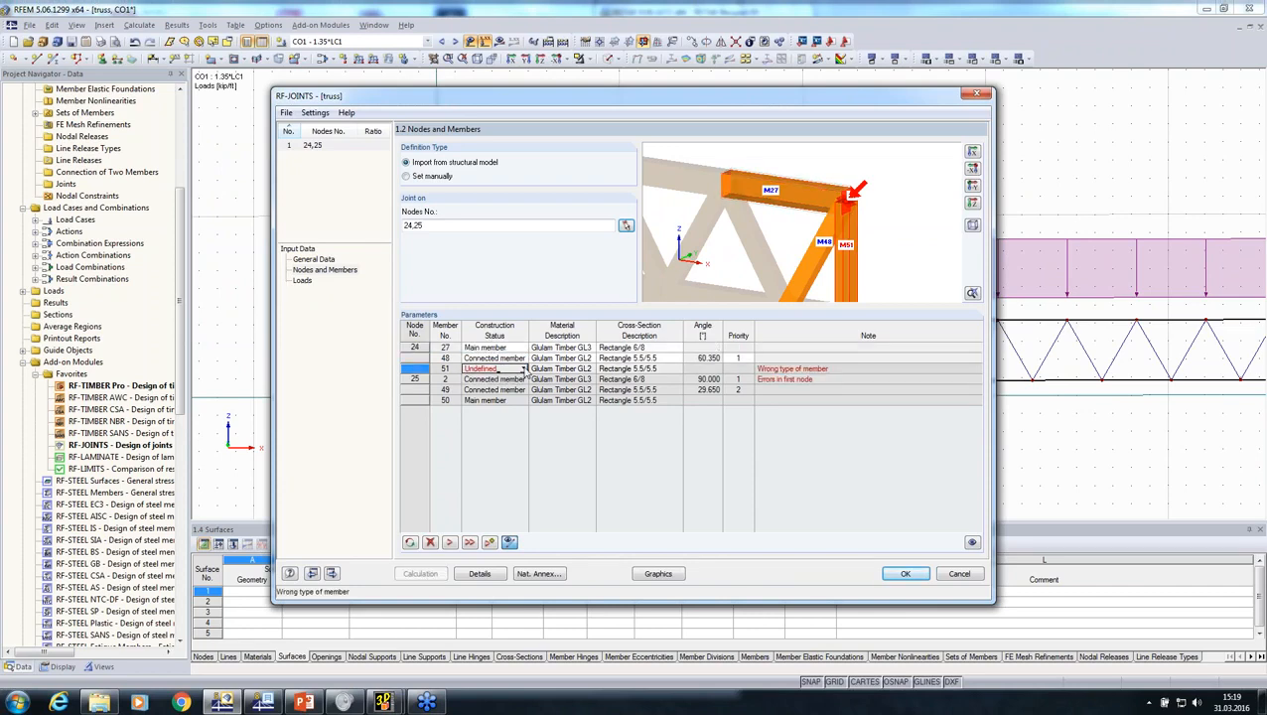
click(523, 368)
click(510, 383)
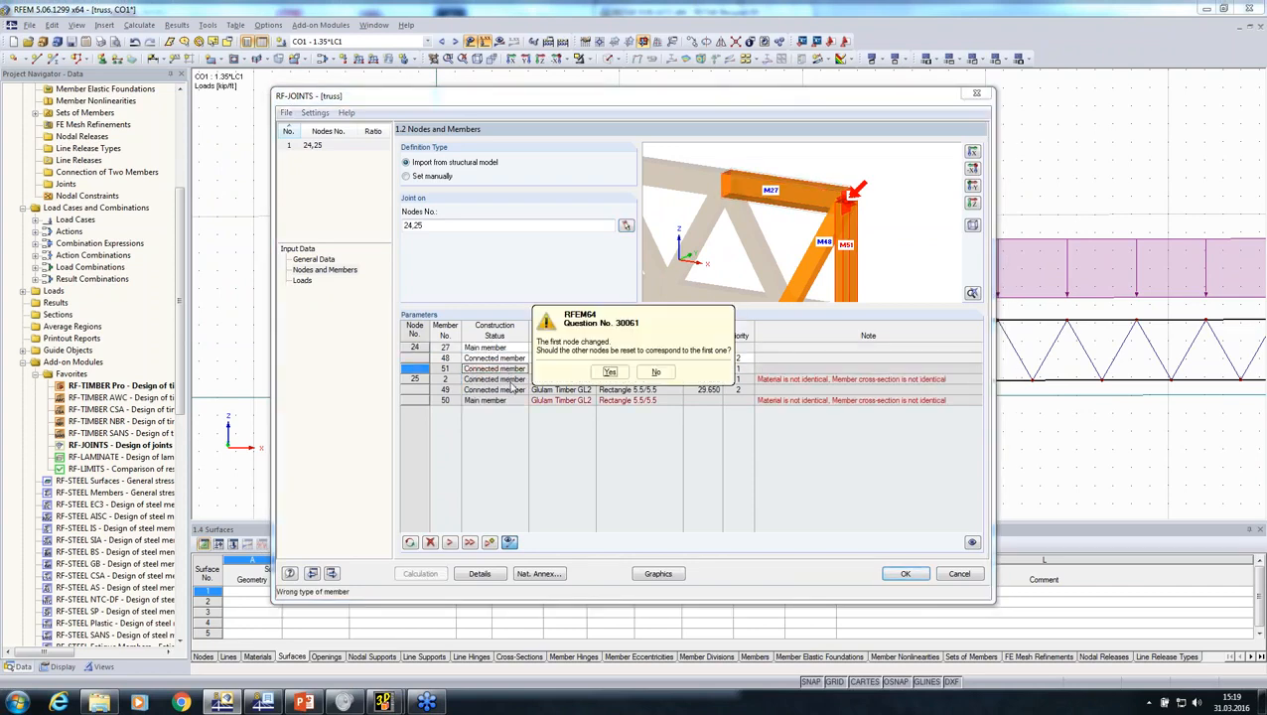
click(609, 368)
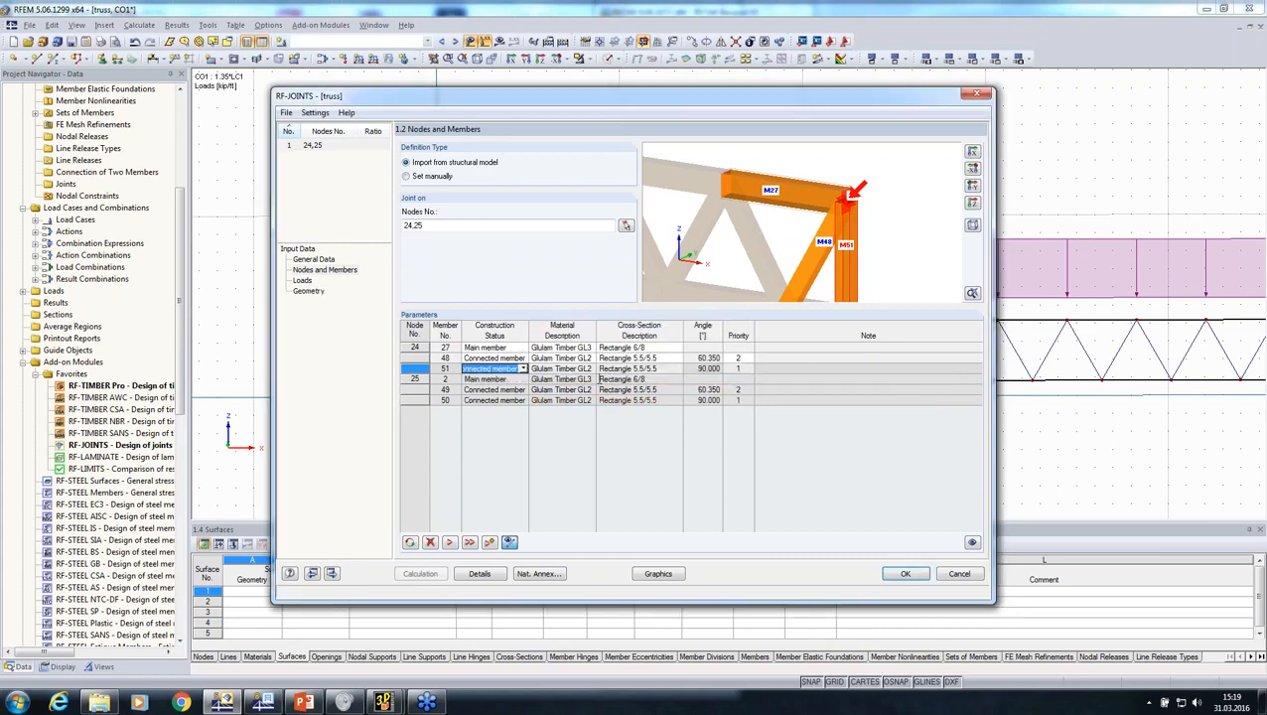
Select result combination RC1 as the load for the joint design
click(303, 281)
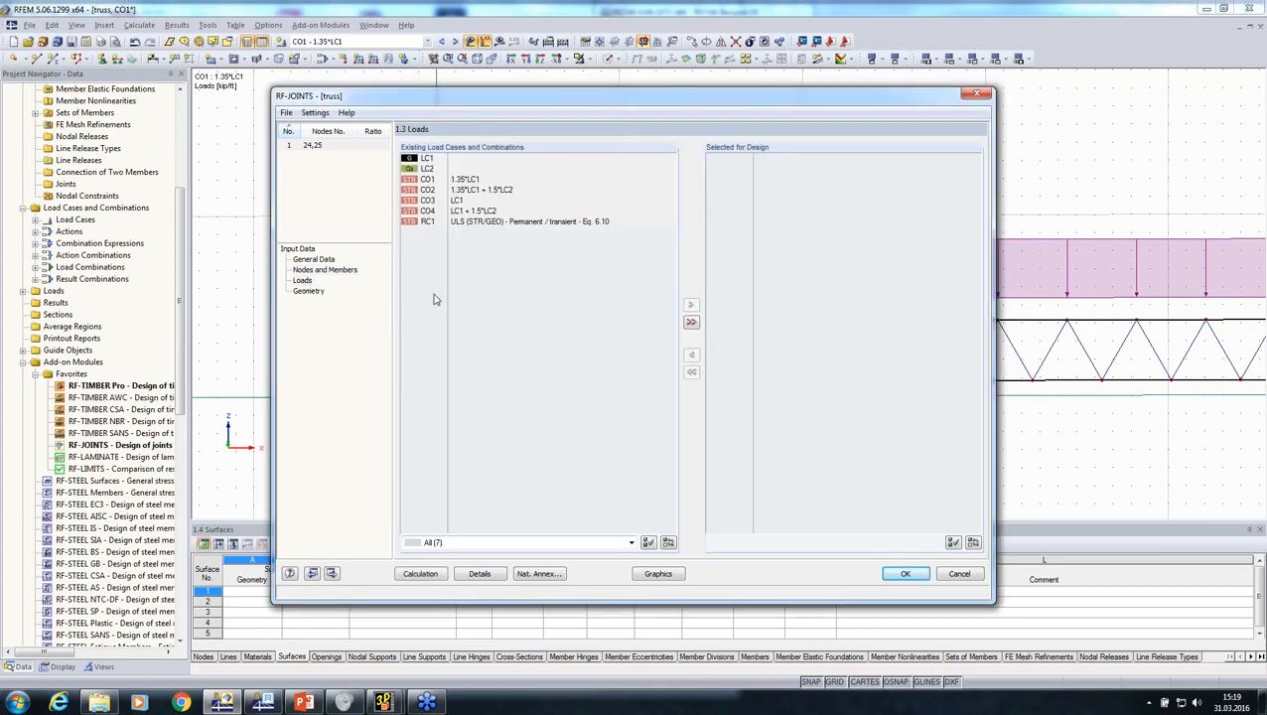
double_click(454, 222)
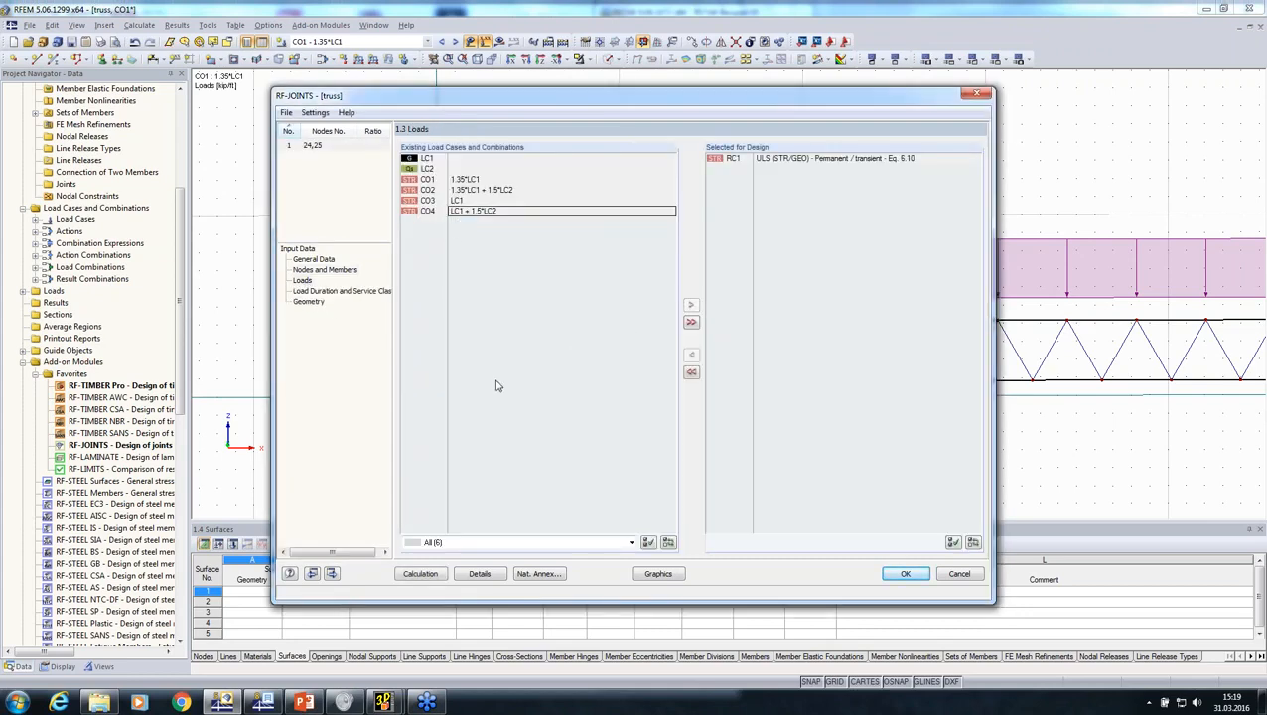
Set the steel plate thickness to 0.55 in and the main member's dowel diameter to 0.55 in
click(311, 303)
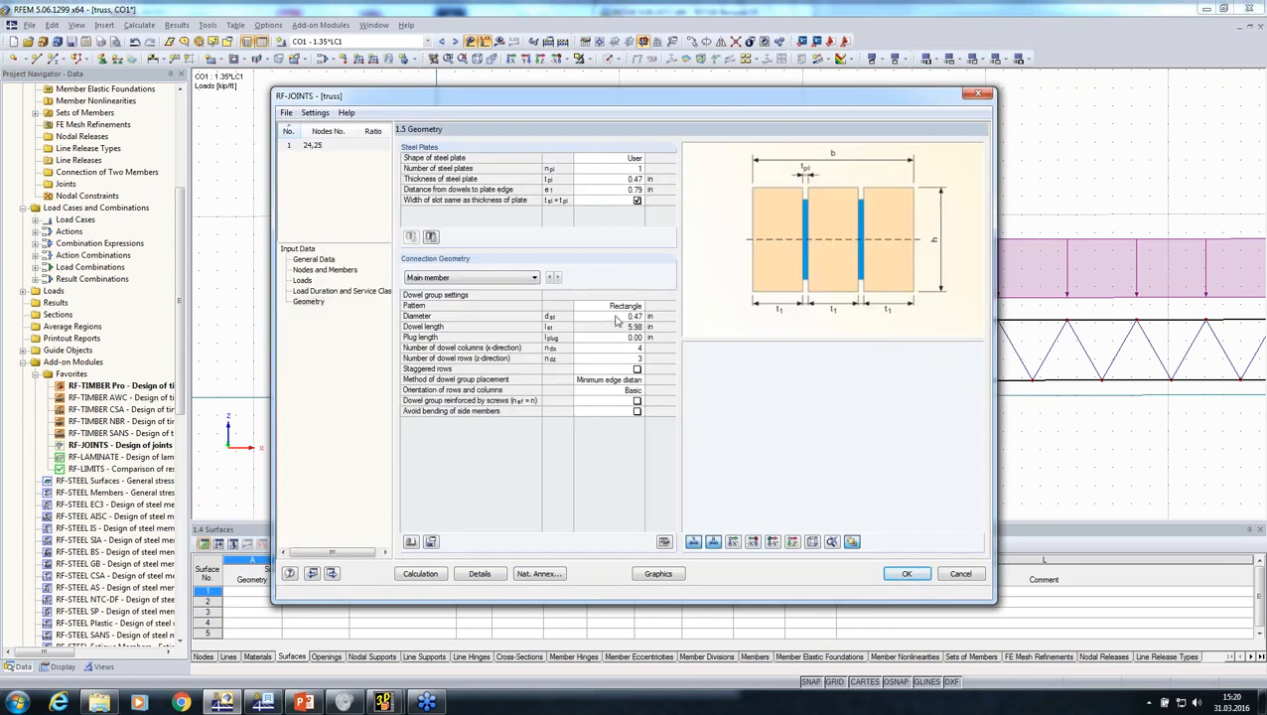
click(599, 180)
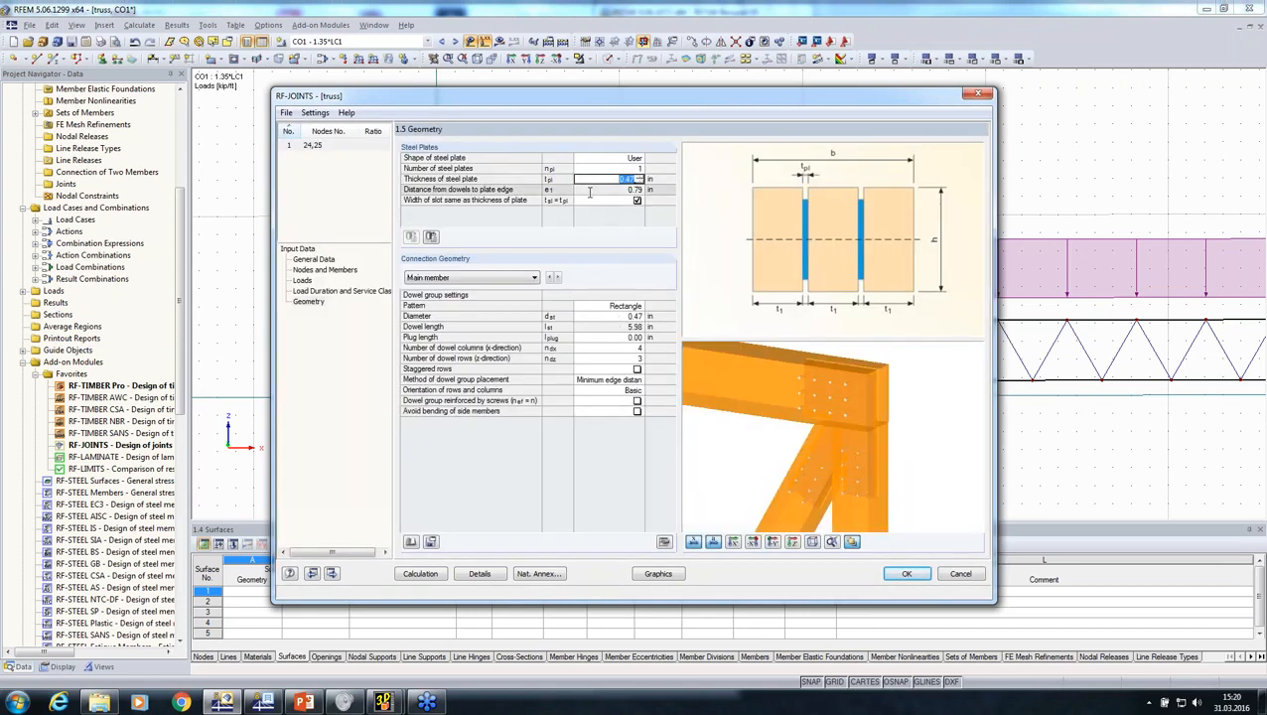
text(0.55)
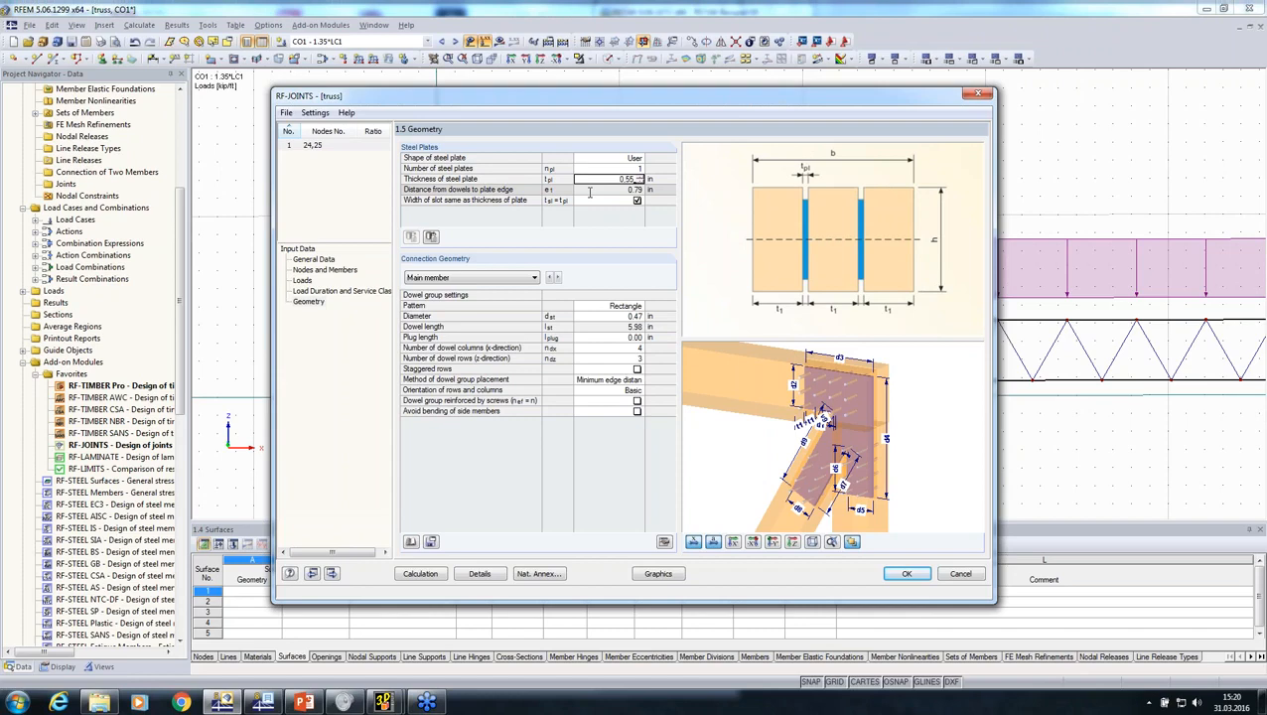
click(589, 191)
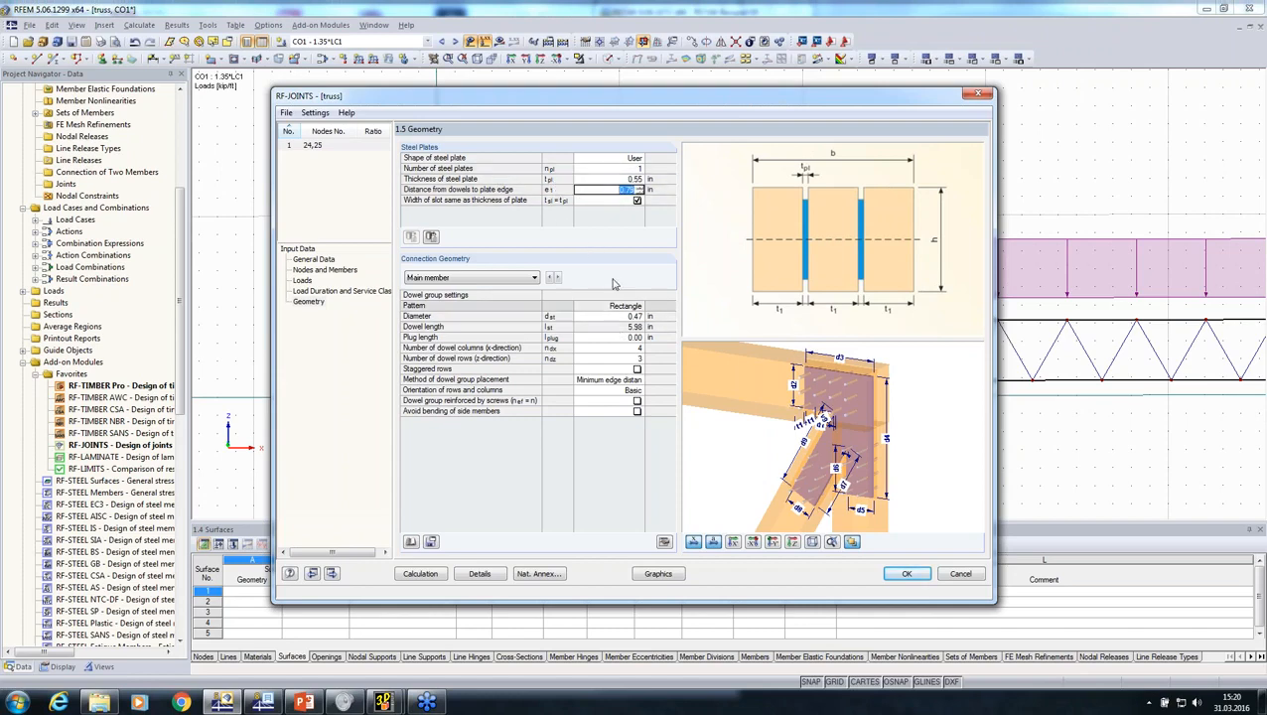
click(584, 316)
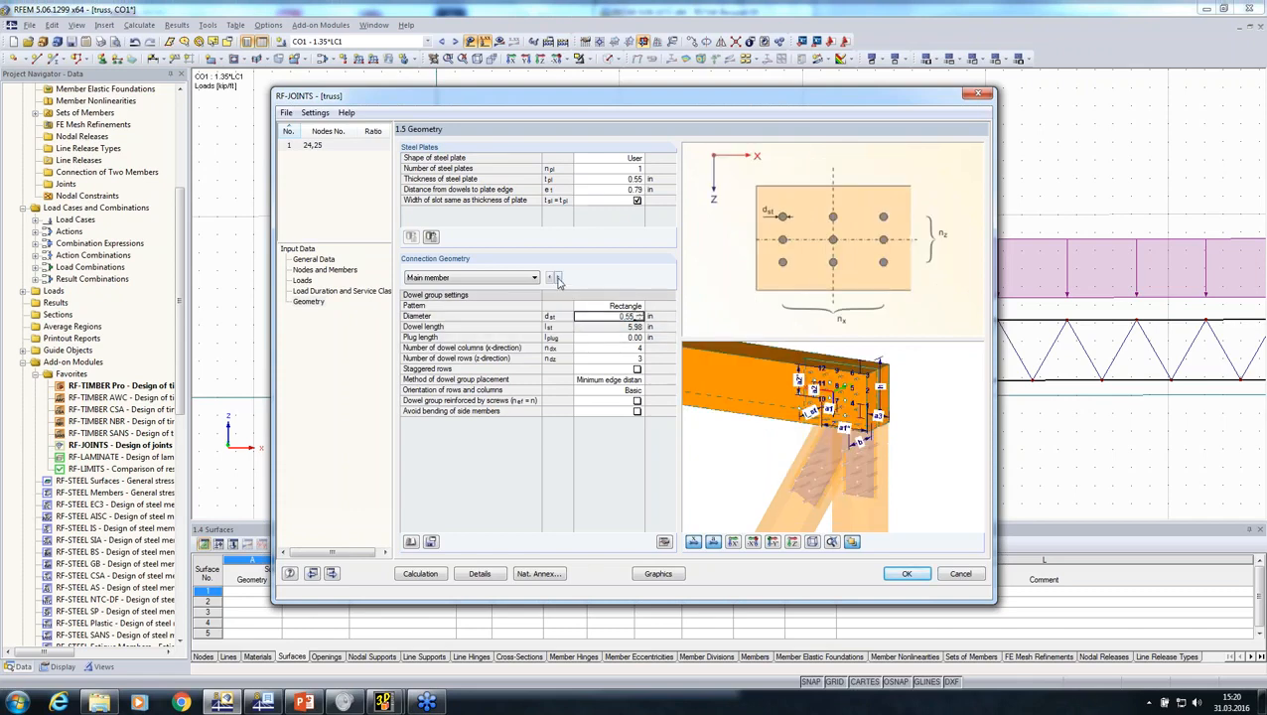
For connected member 1, set the dowel diameter to 0.55 in and the number of dowel columns to 12
click(558, 279)
click(607, 349)
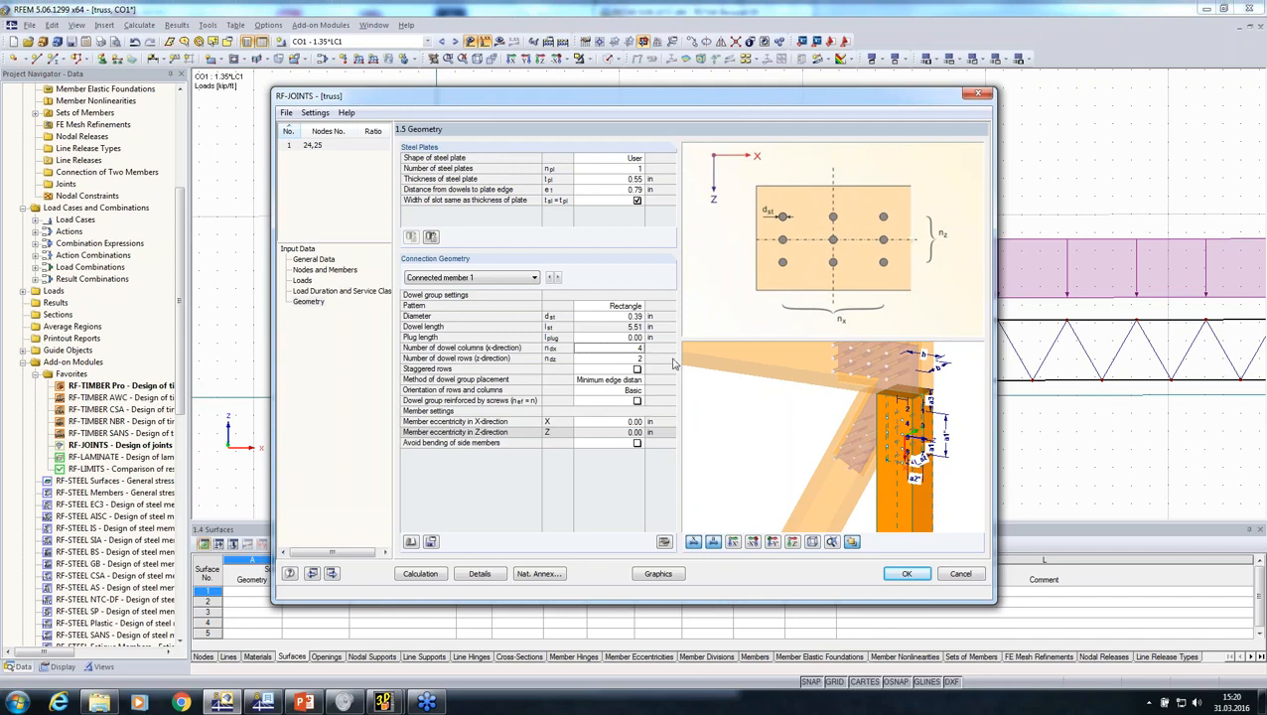
key(Up)
key(Up)
key(Up)
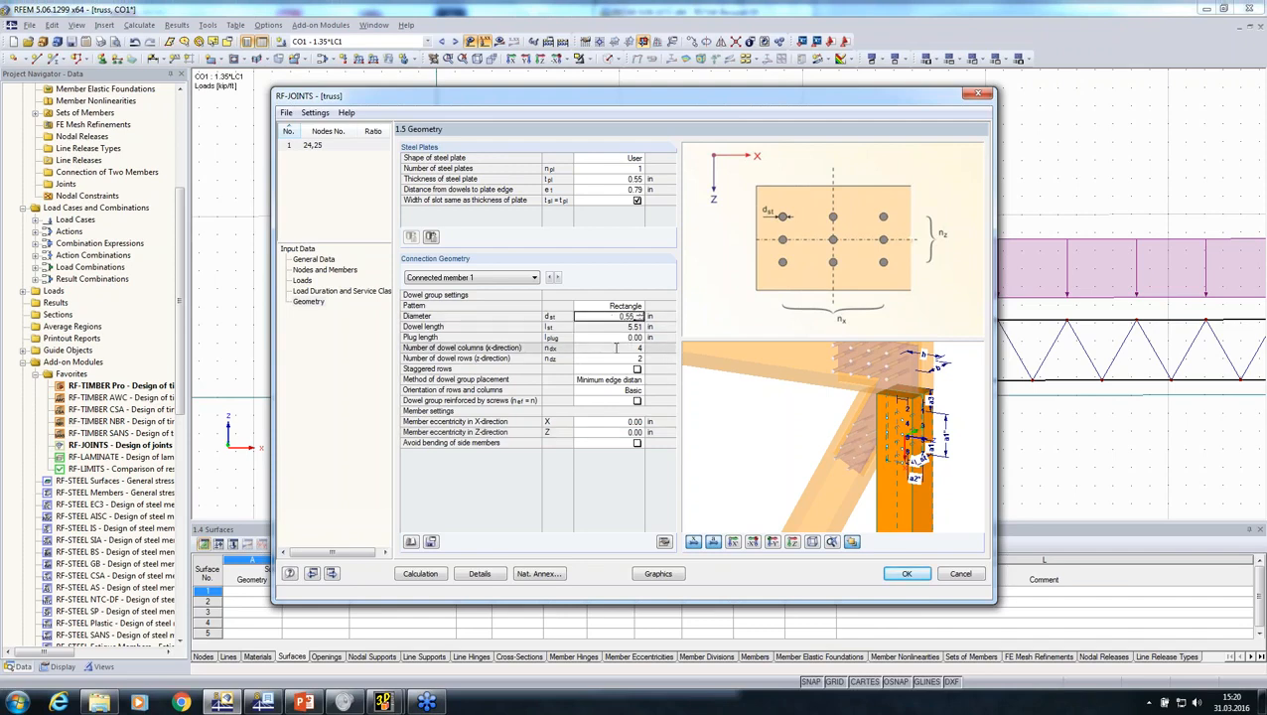
click(616, 348)
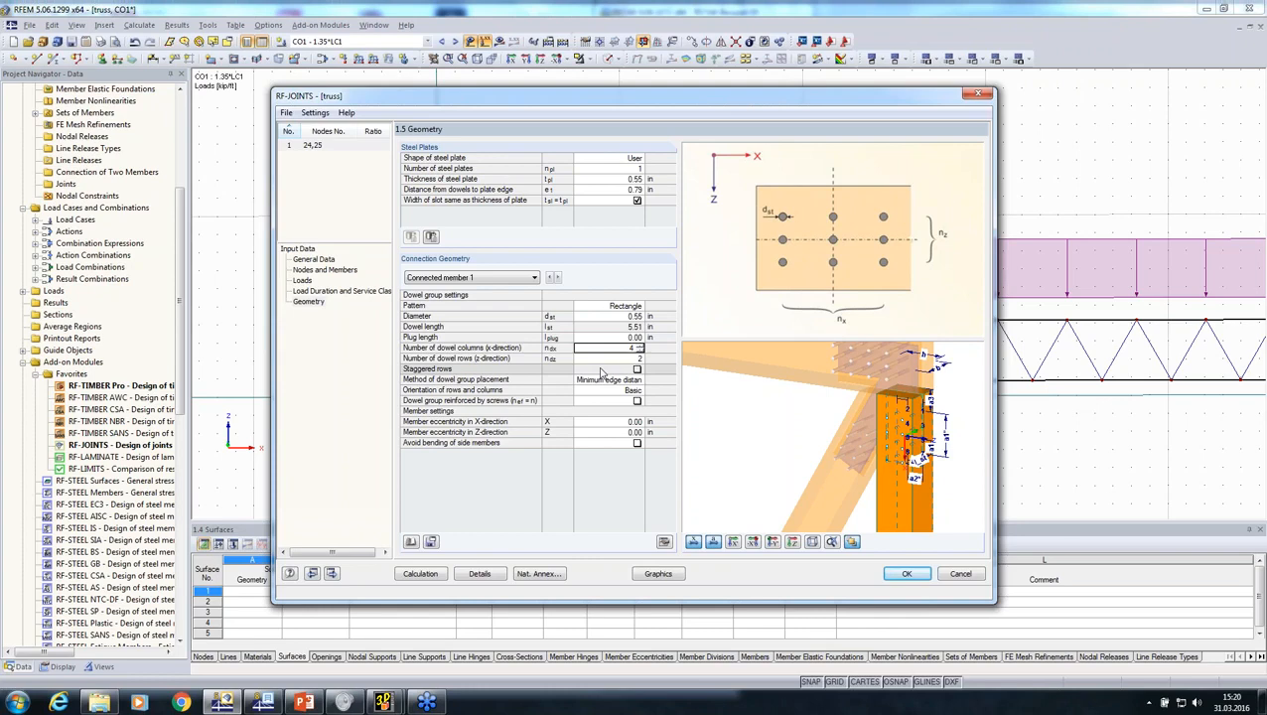
text(12)
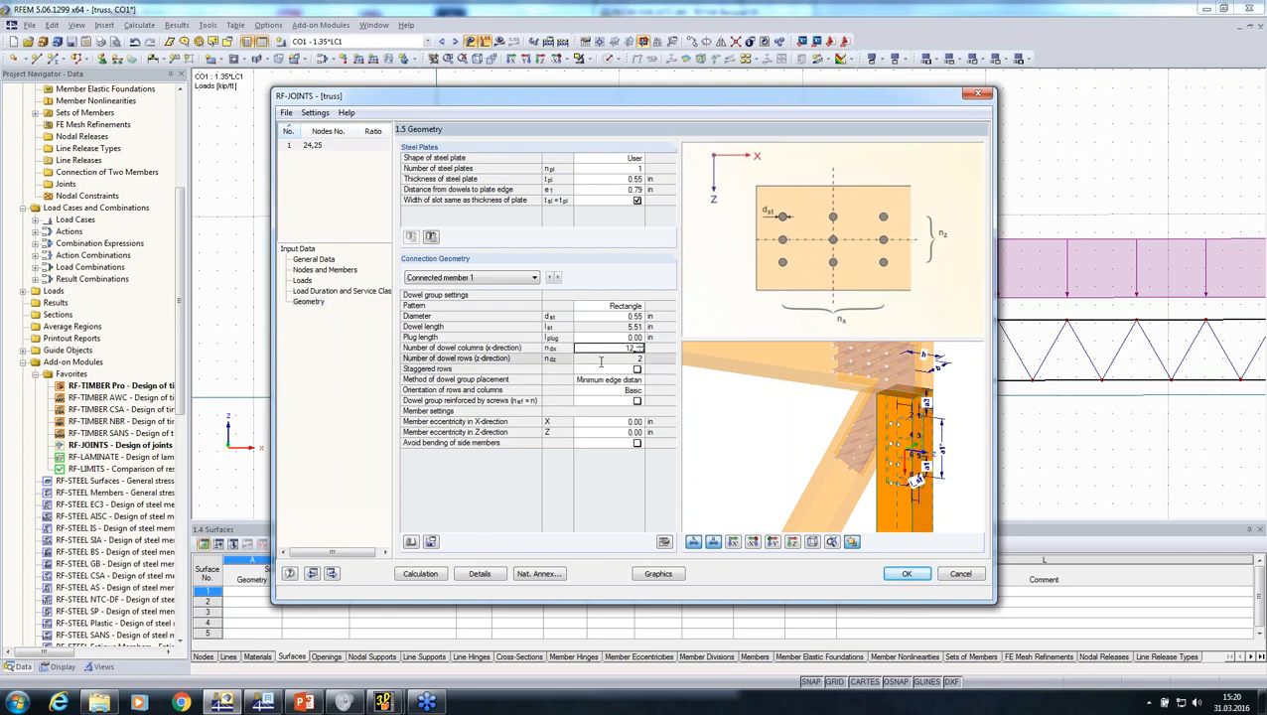
key(Return)
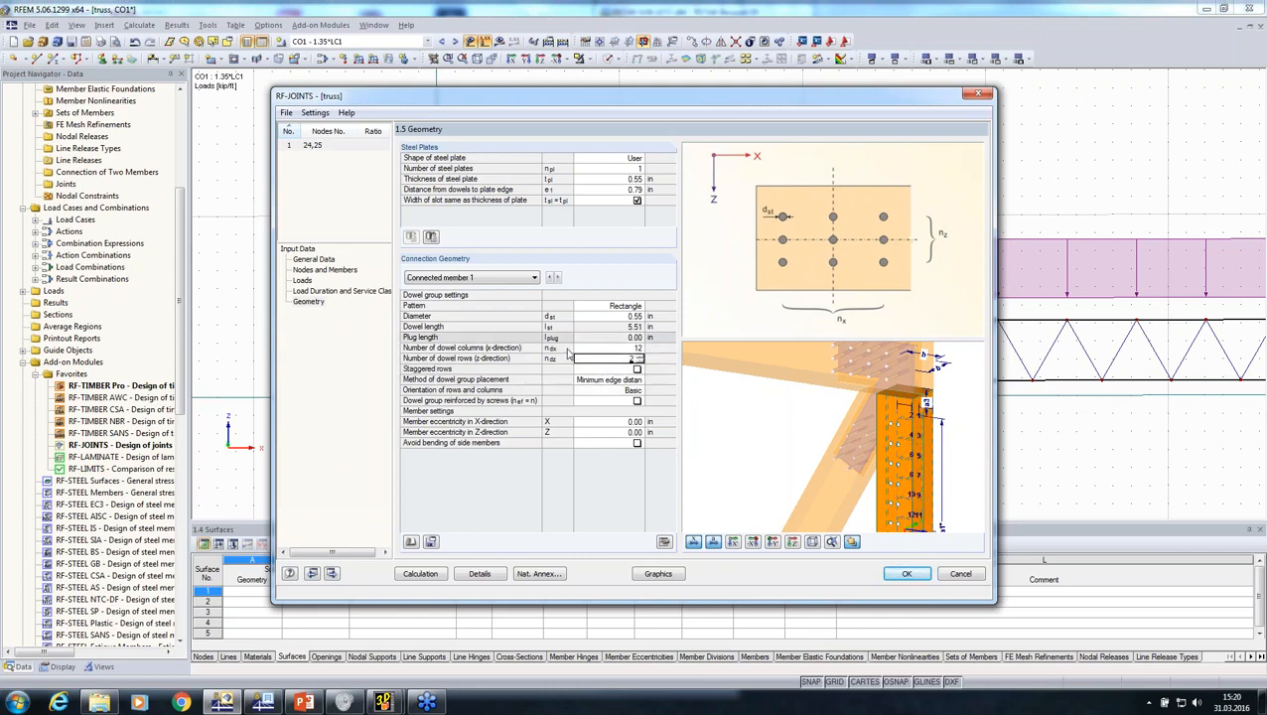
For connected member 2, set 12 dowel columns and a dowel diameter of 0.55 in
click(559, 279)
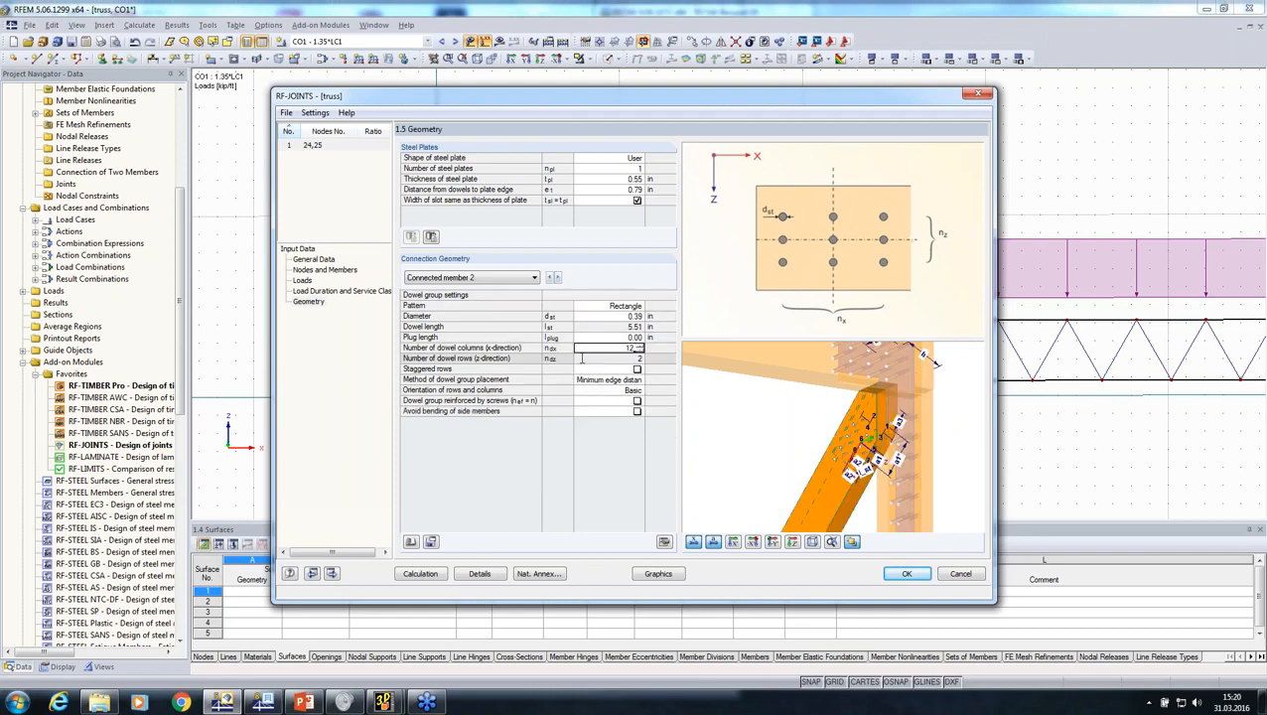
click(624, 316)
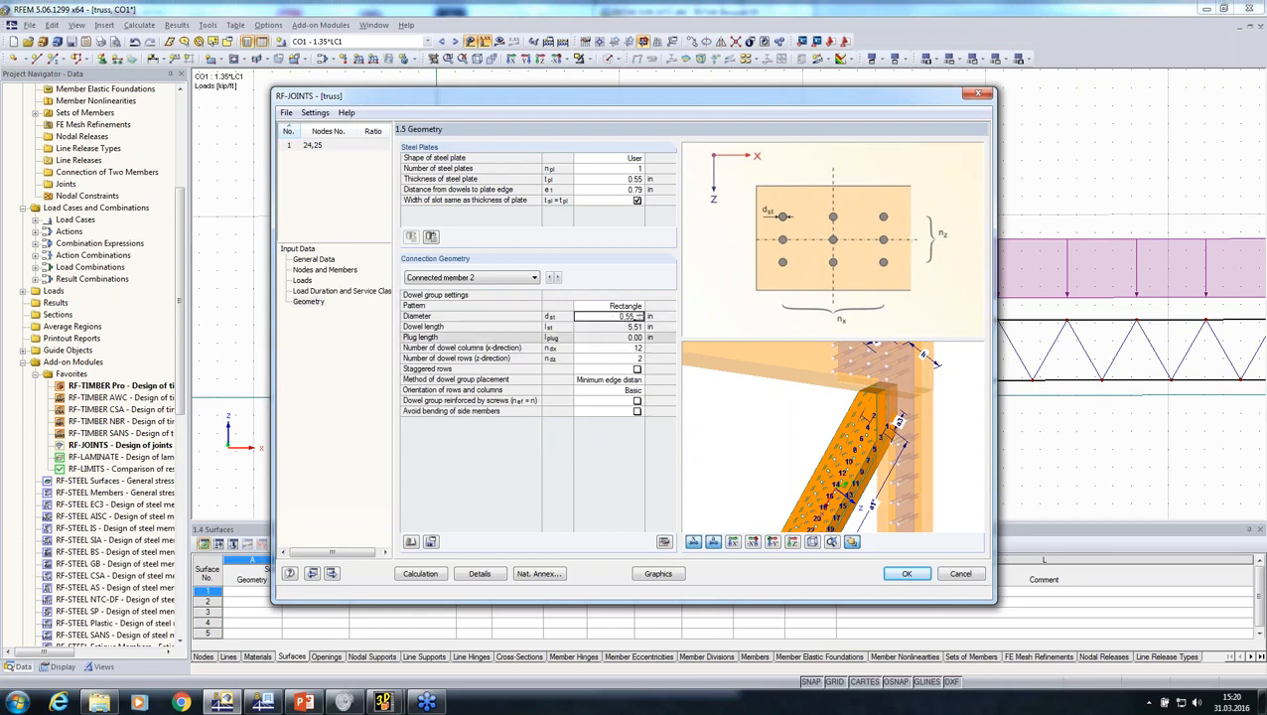
scroll(784, 443, down, 1)
mouse_move(786, 459)
middle_down()
mouse_move(775, 420)
mouse_move(787, 445)
middle_up()
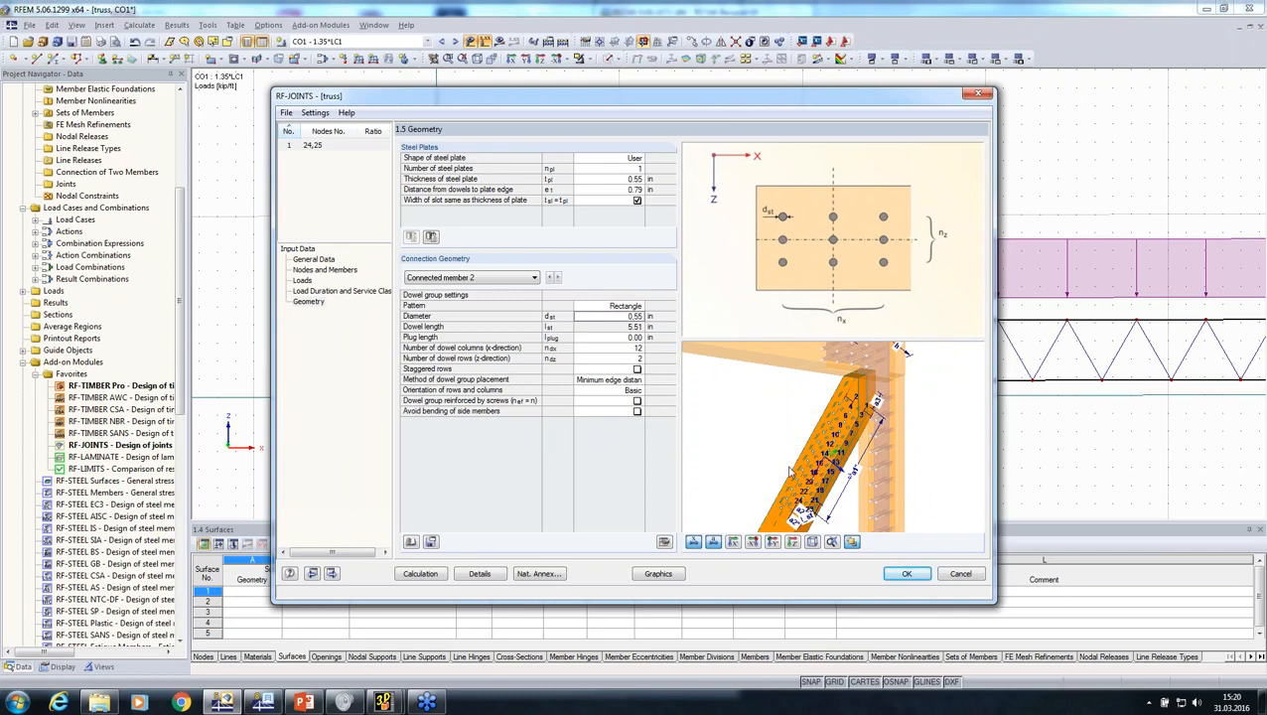
Examine the available dowel group placement methods for connected member 2
click(611, 379)
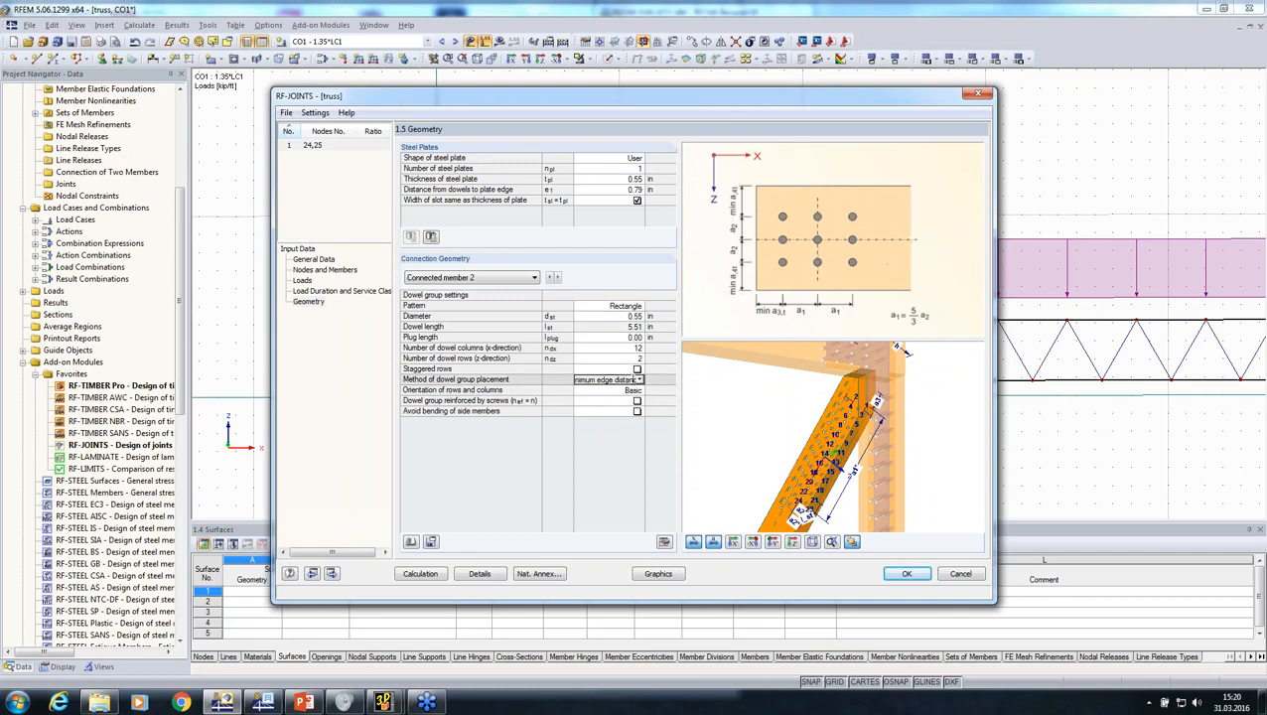
click(639, 380)
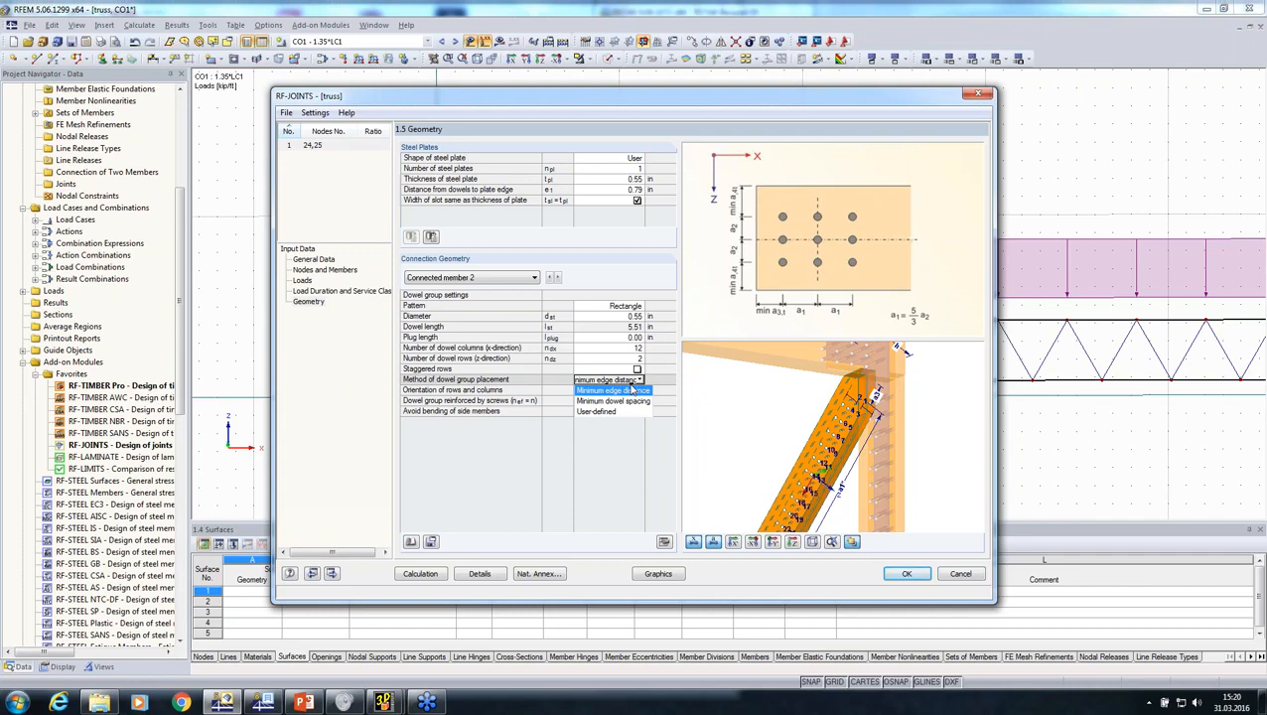
click(604, 281)
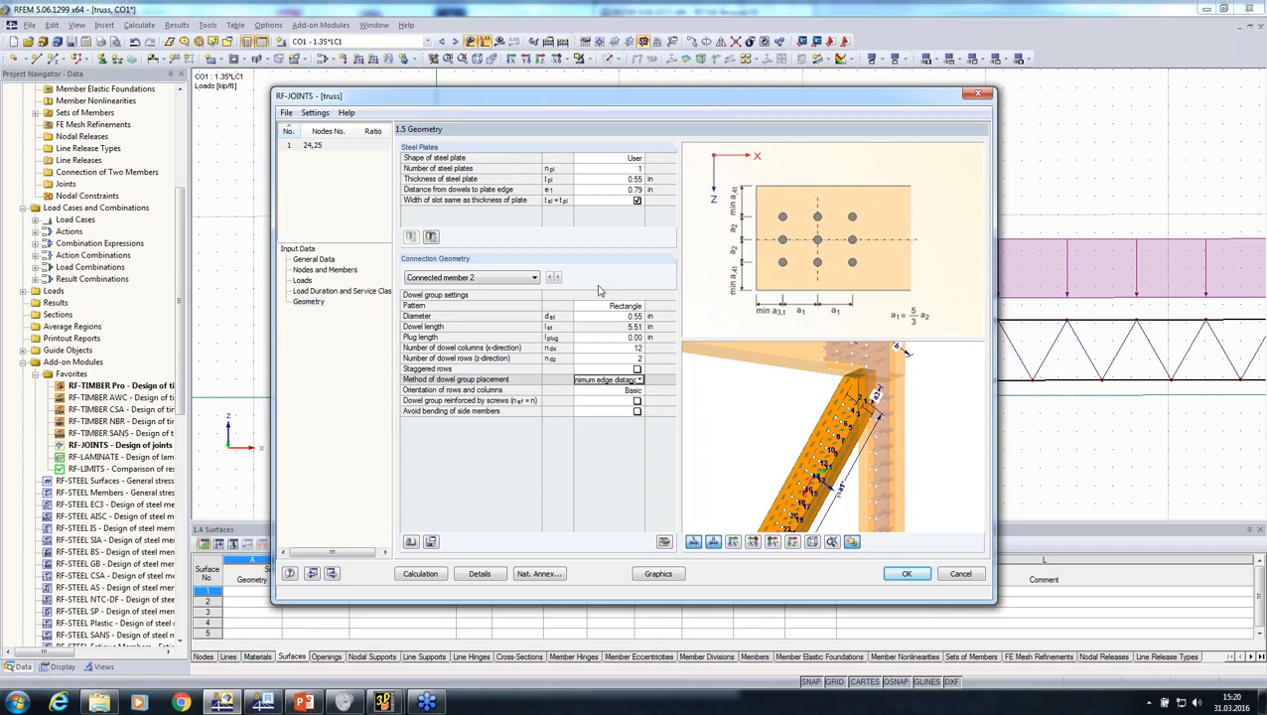
Enable generation of member eccentricity to the structural model in the joint design details
click(474, 574)
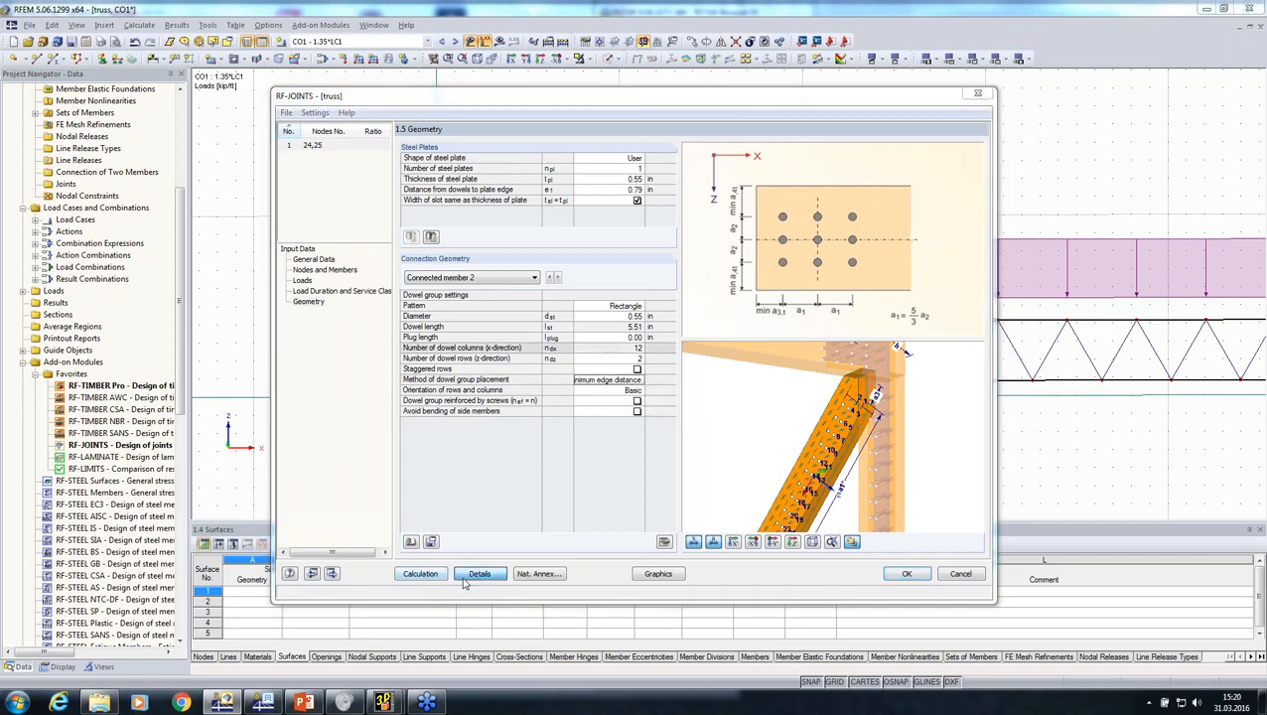
click(421, 225)
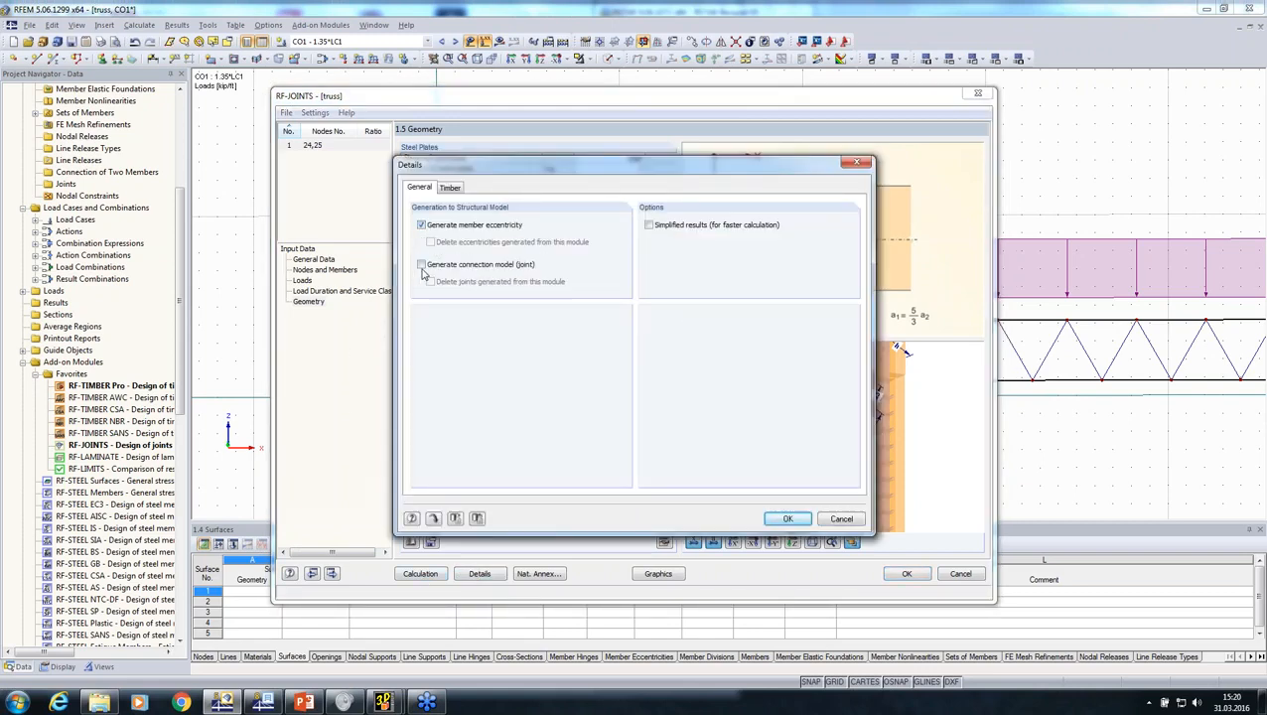
click(783, 519)
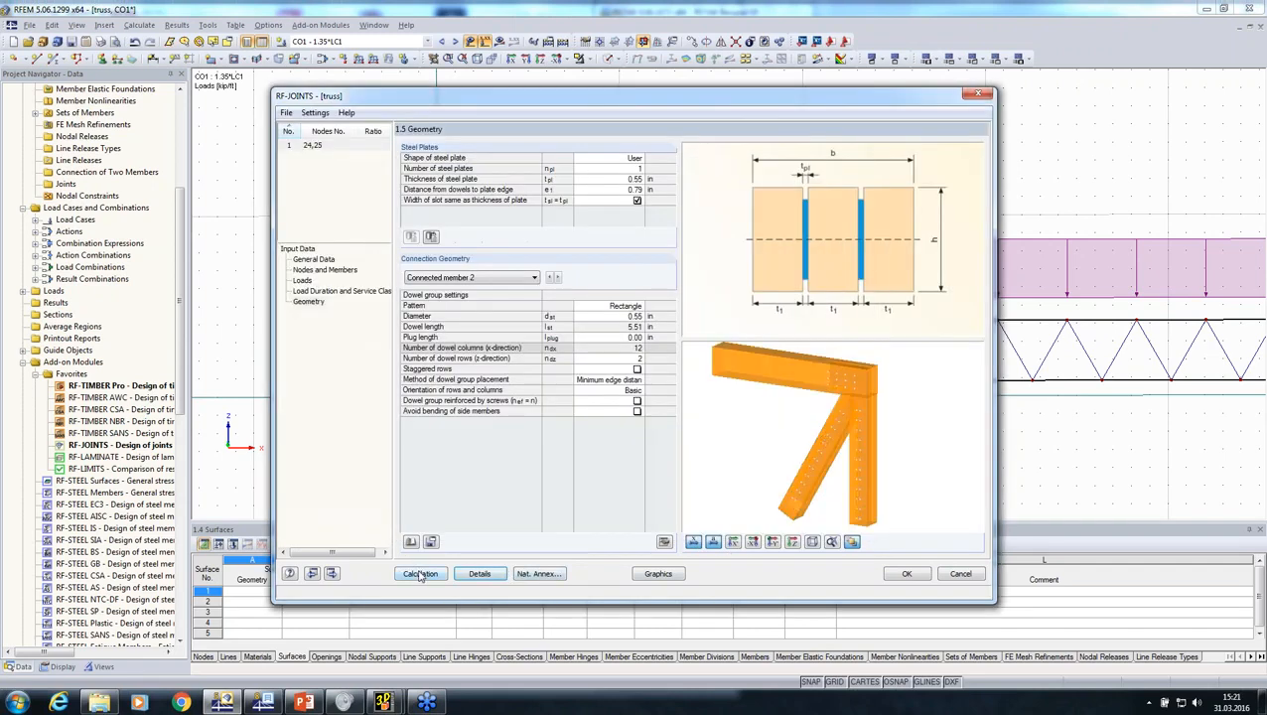
Calculate the joint design and review the summary of checks for the main and connected members
click(421, 574)
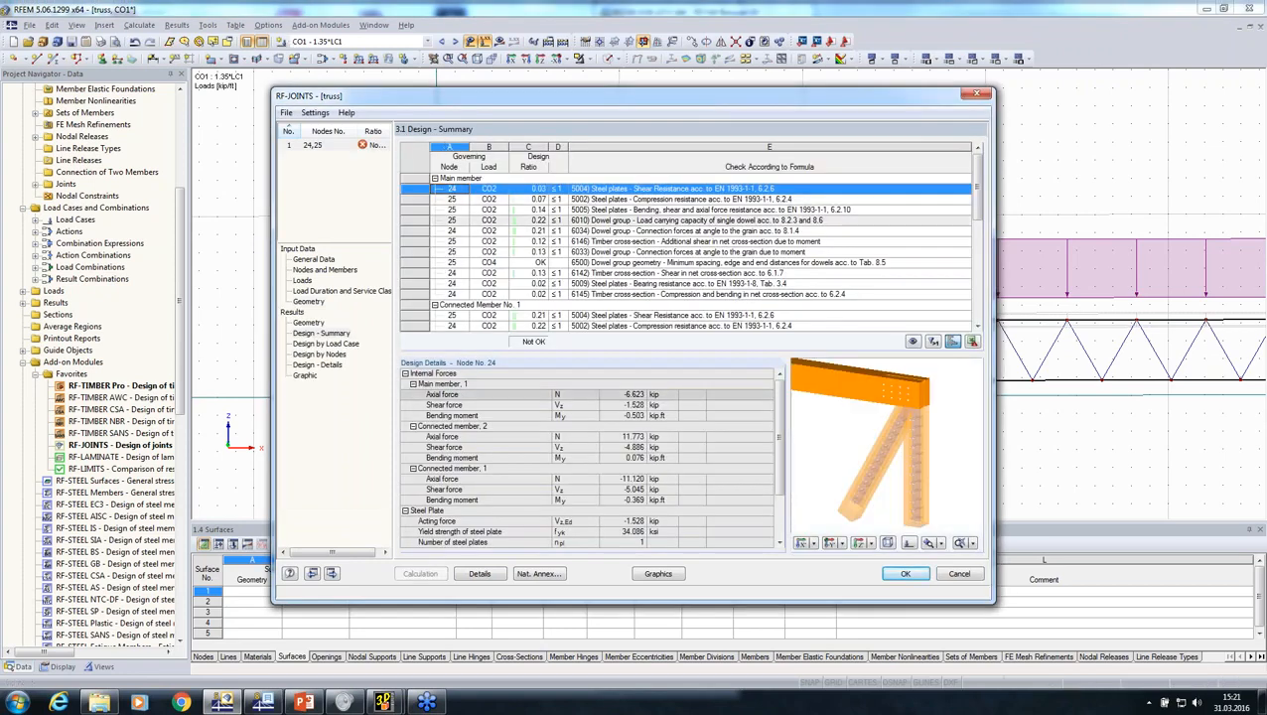
click(613, 270)
scroll(610, 283, down, 3)
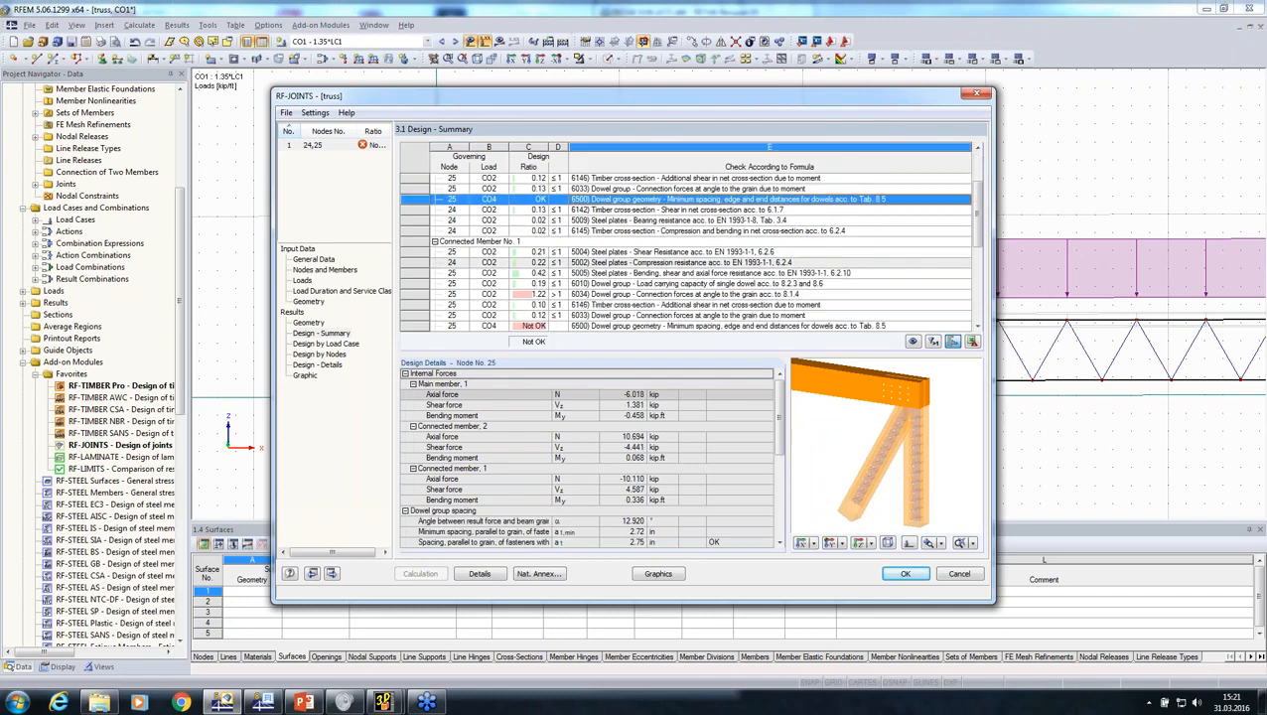
scroll(603, 306, down, 3)
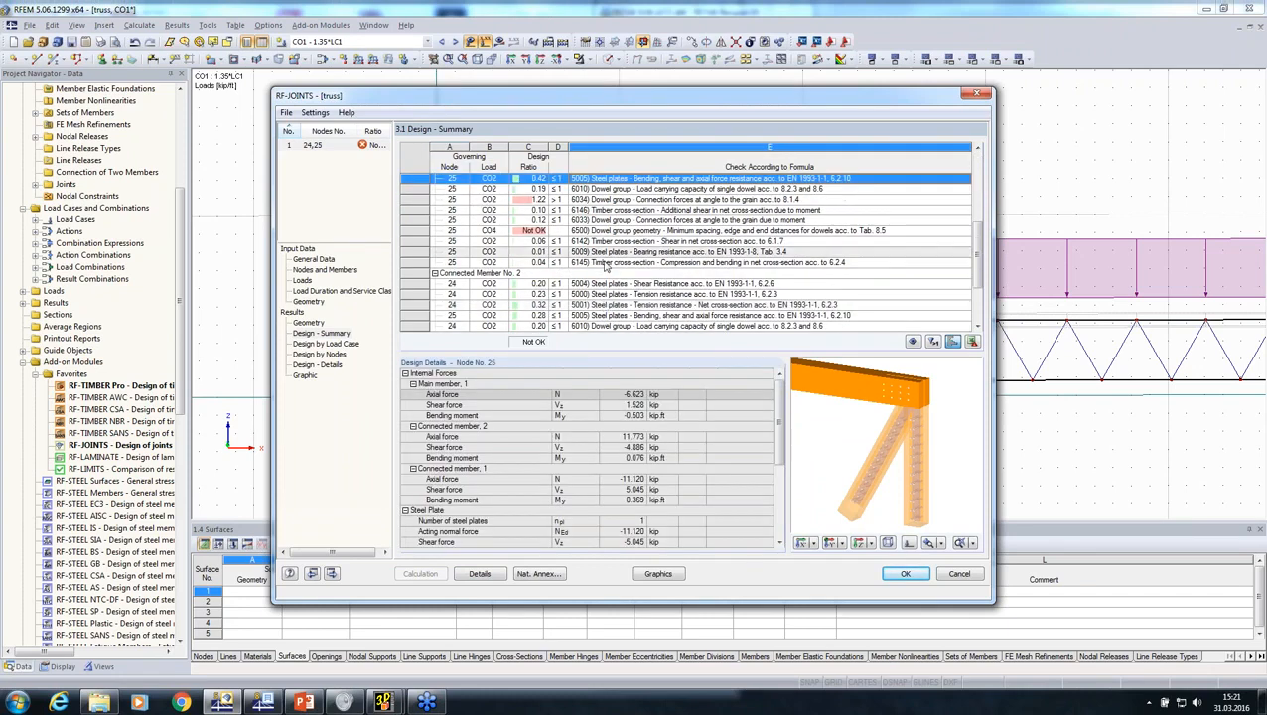
scroll(606, 260, up, 3)
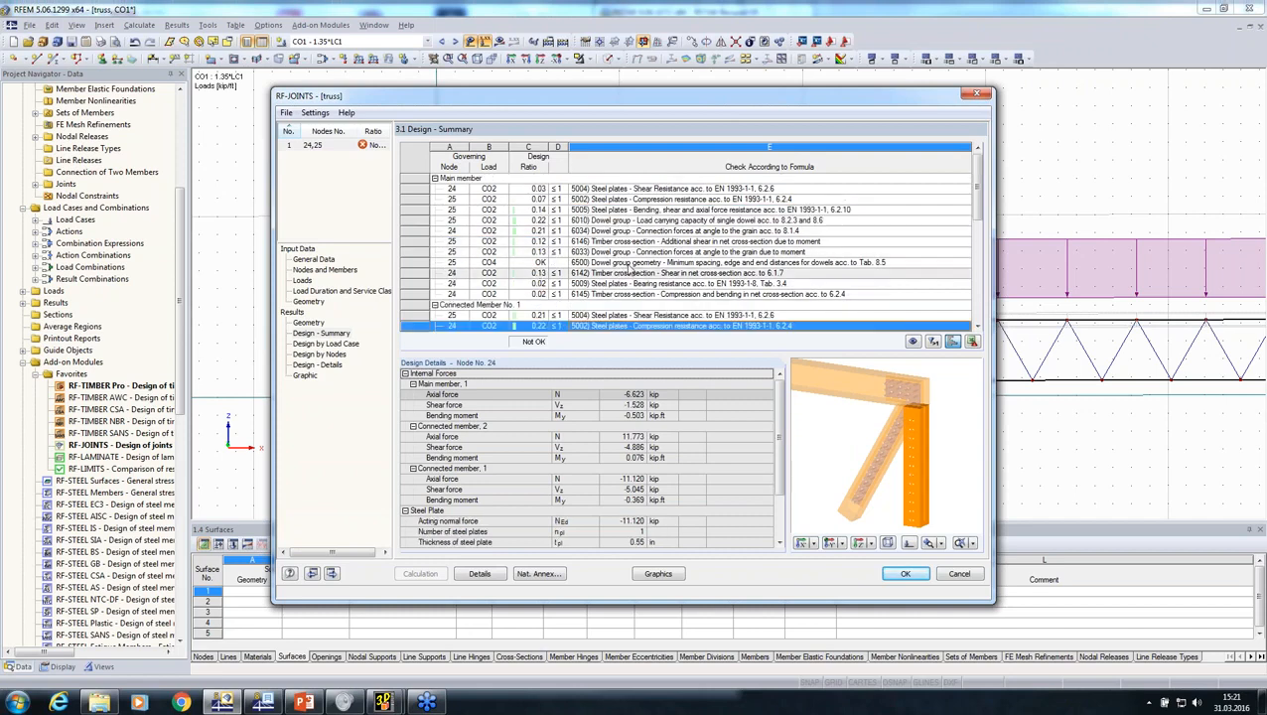
Accept the joint design and examine the My bending moment diagram around the joint at the truss's supported end
click(894, 576)
scroll(740, 367, down, 3)
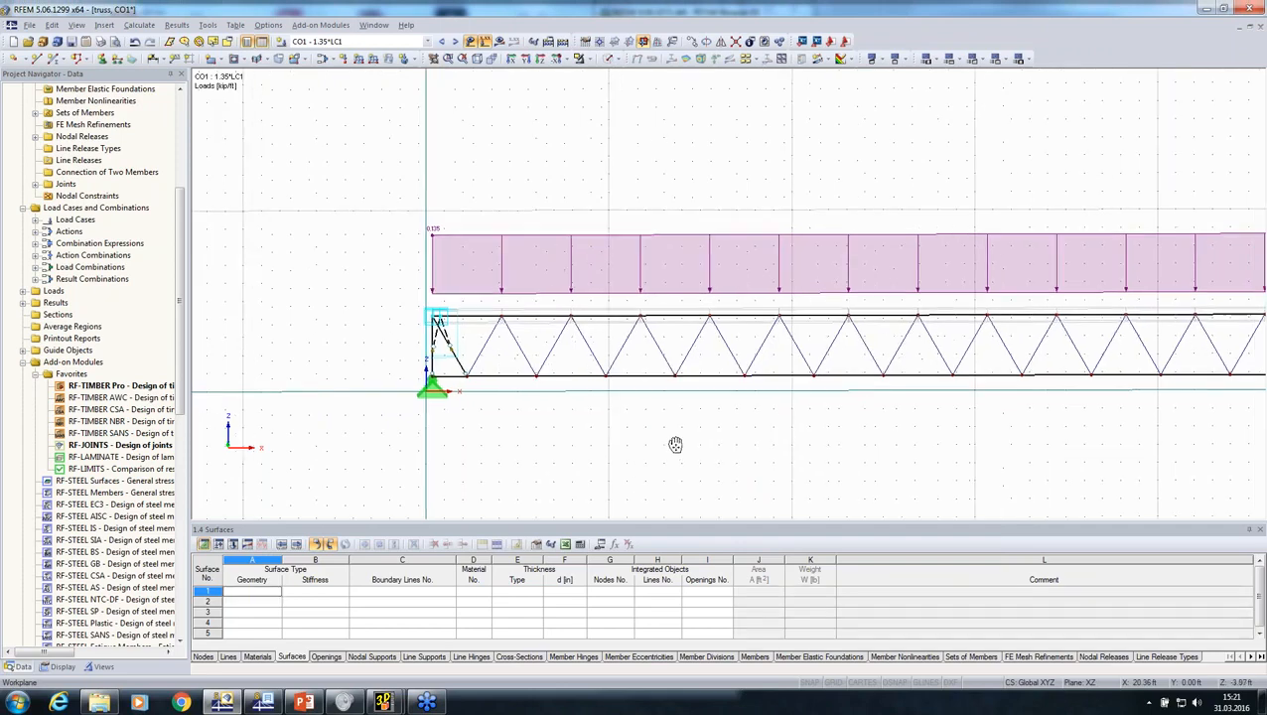
scroll(338, 318, up, 5)
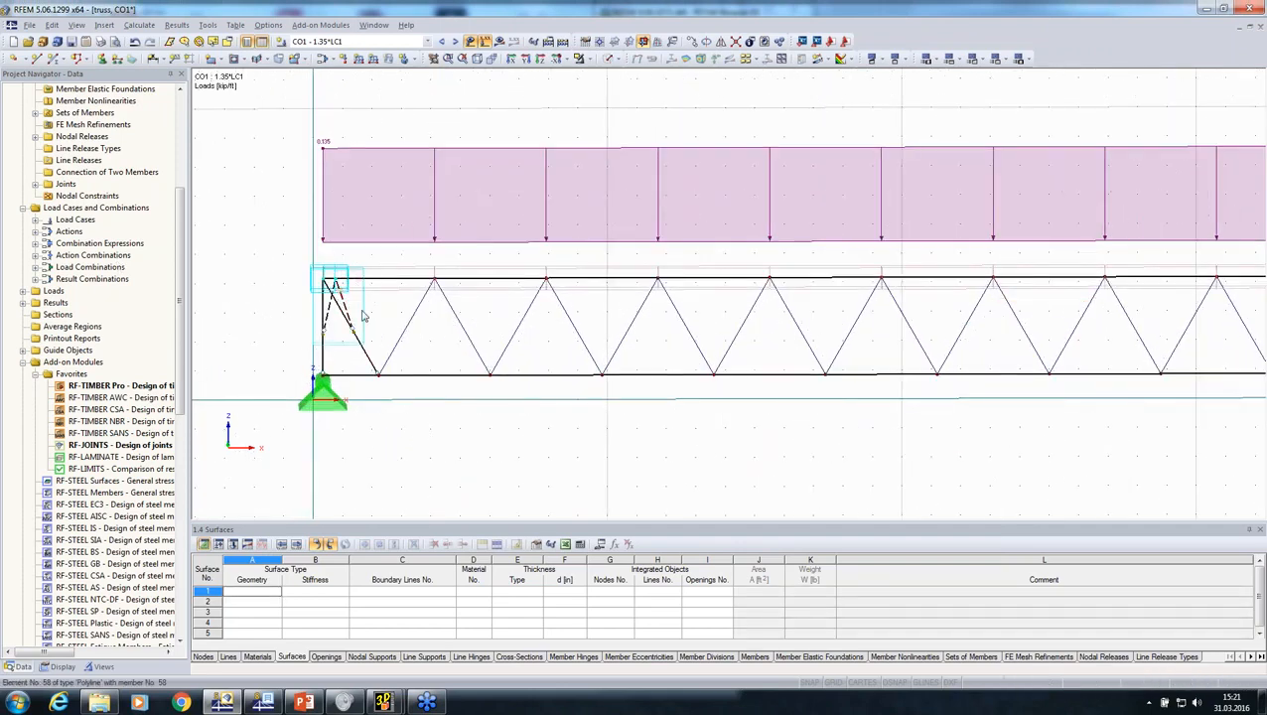
click(499, 46)
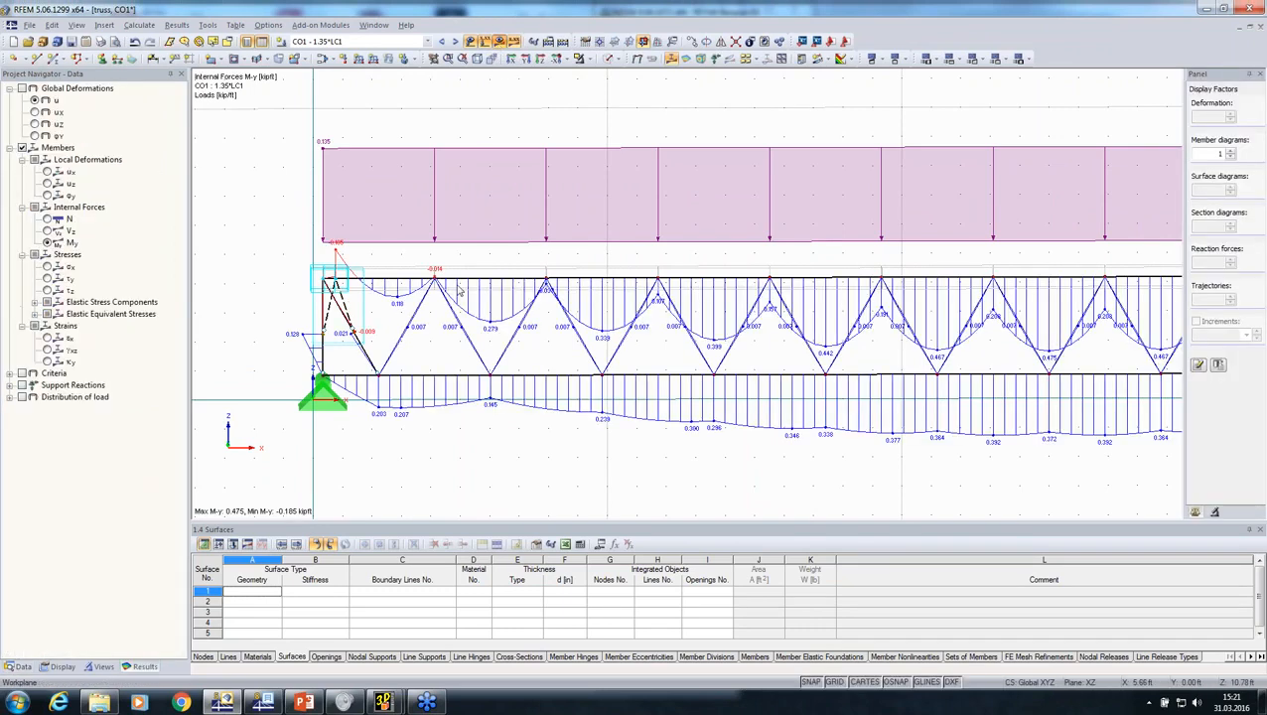
middle_drag(384, 334, 394, 384)
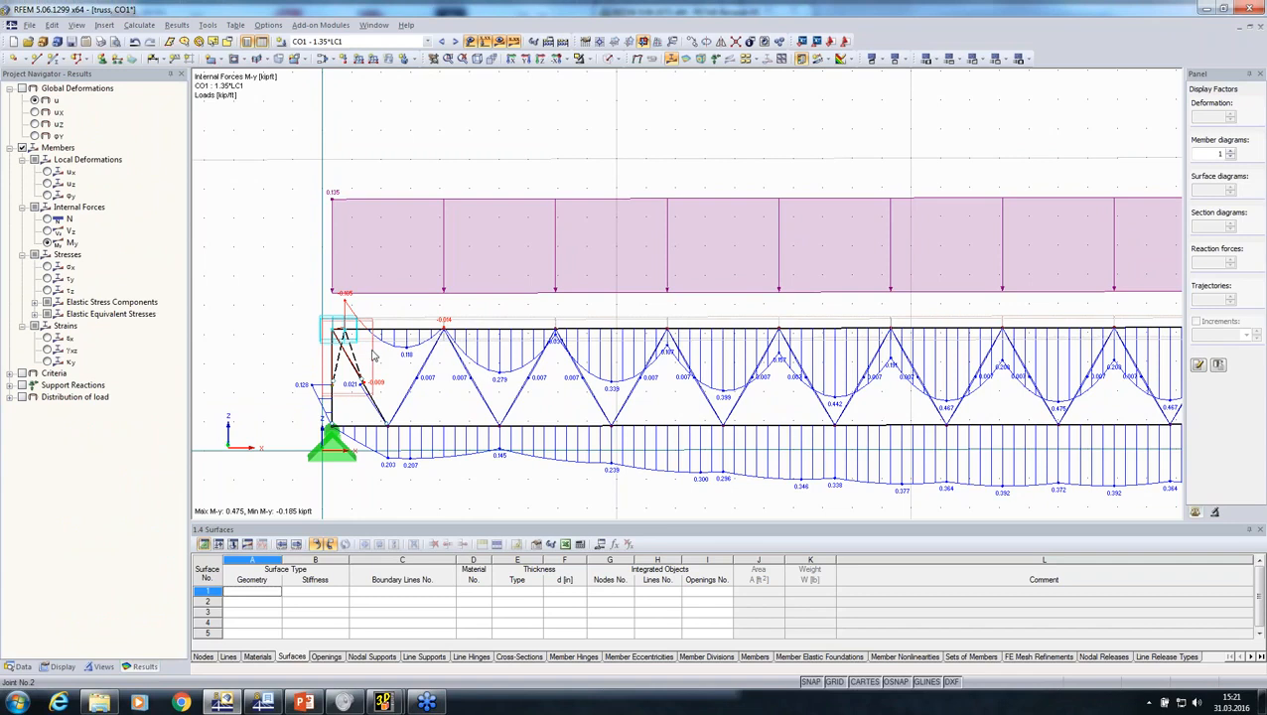
mouse_move(374, 356)
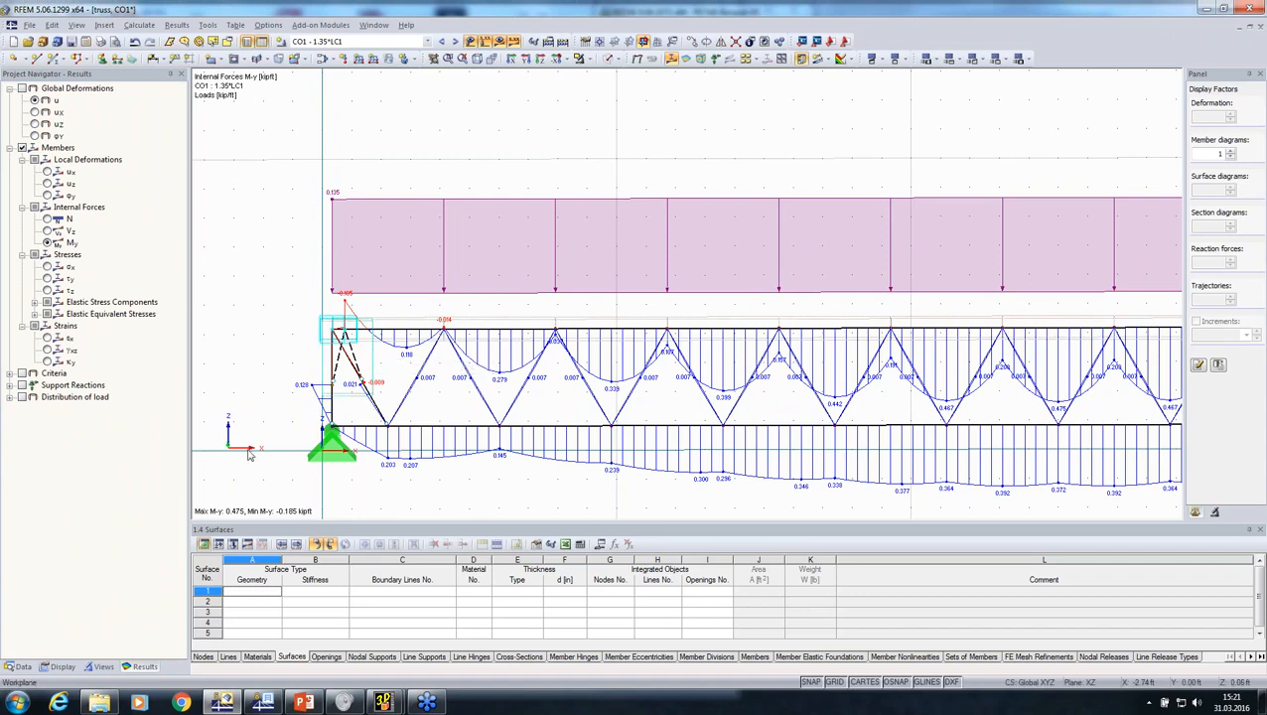
scroll(335, 316, down, 1)
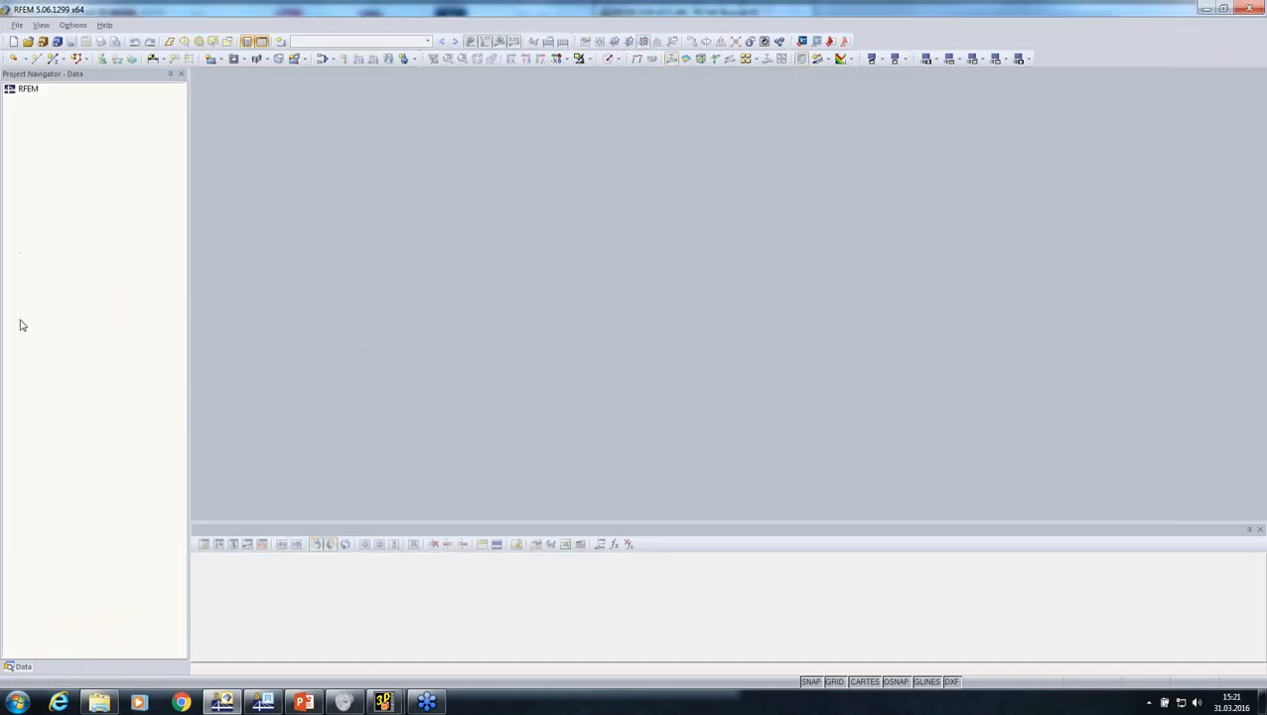
Begin an import in the Cadwork (*.stp) format and open its detail settings with the conversion files
click(18, 28)
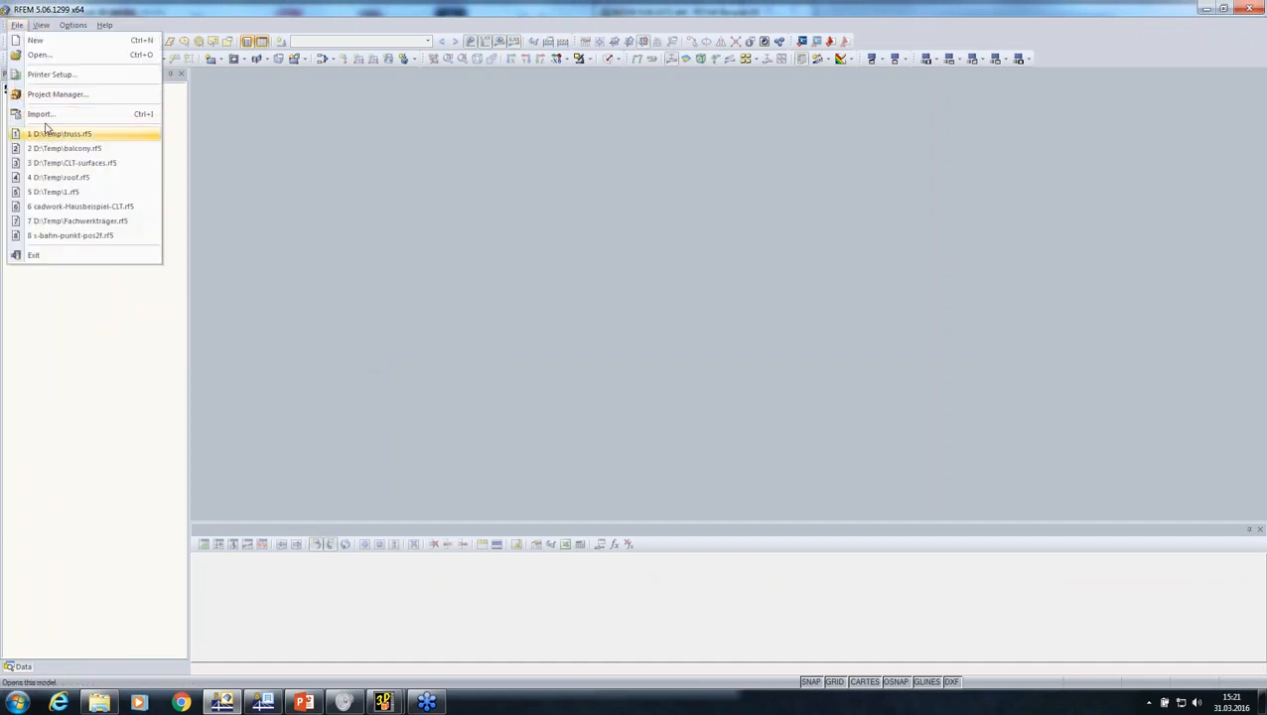
click(42, 117)
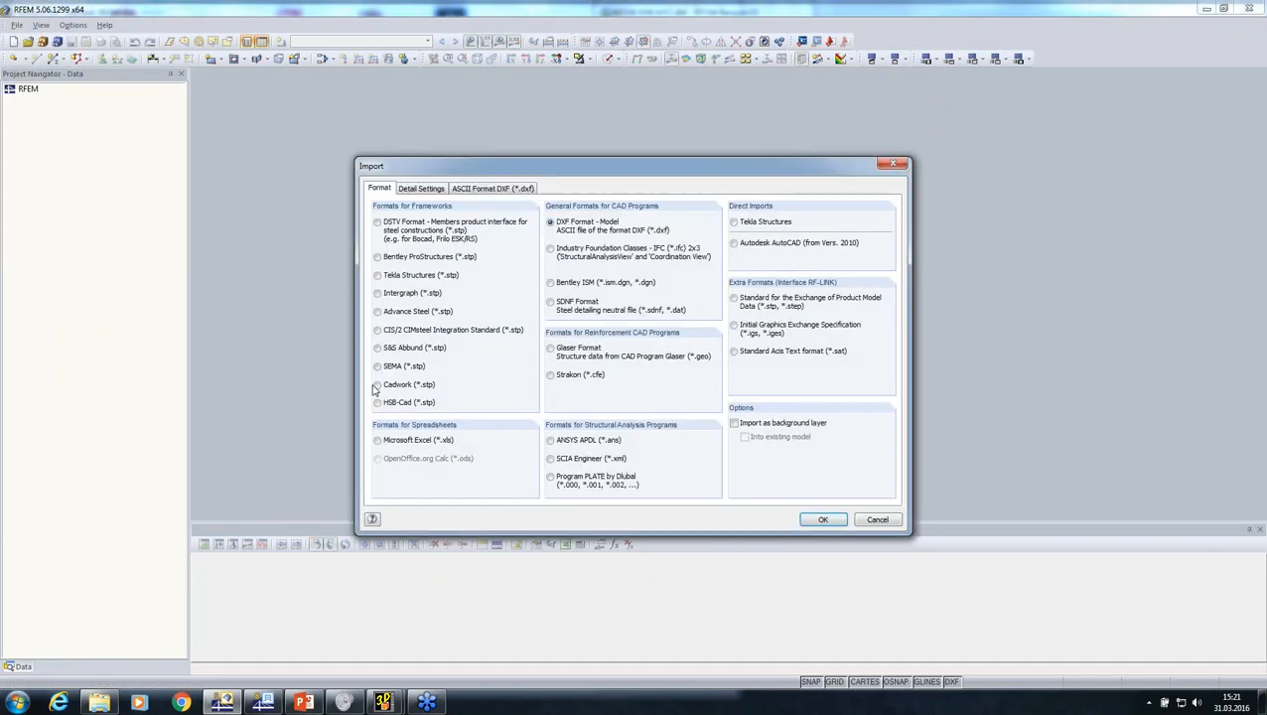
click(377, 385)
click(419, 189)
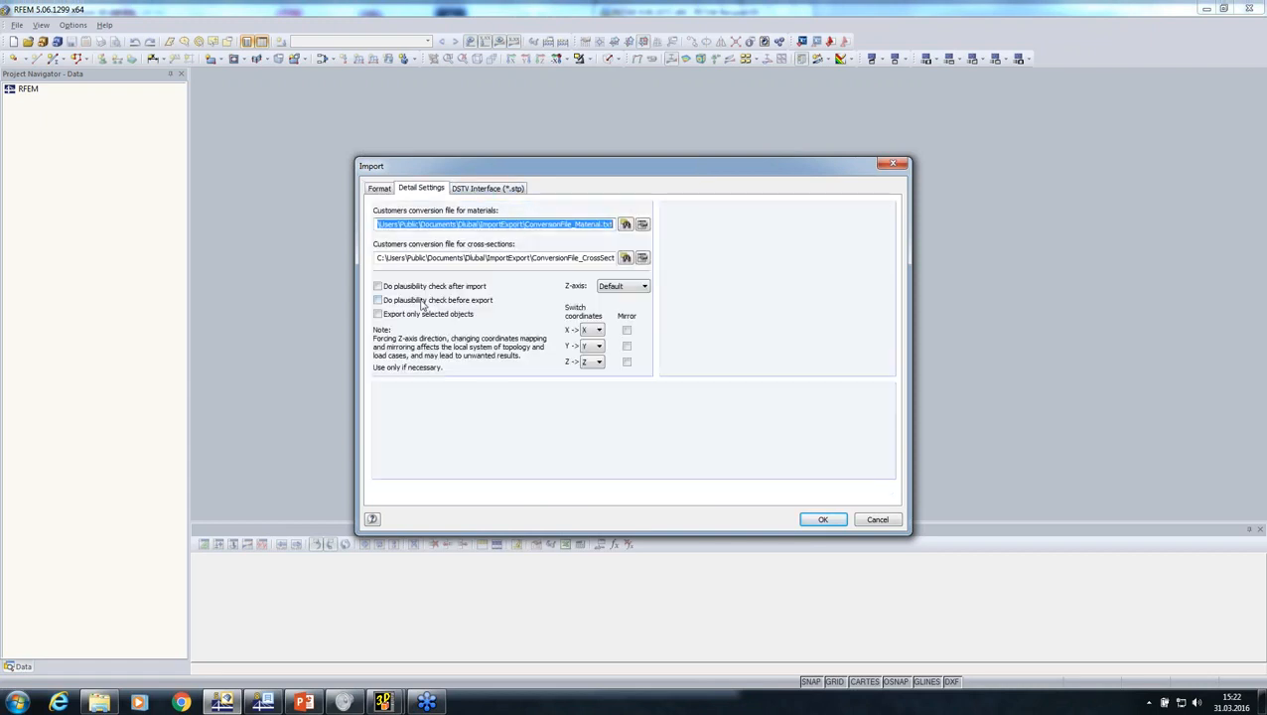
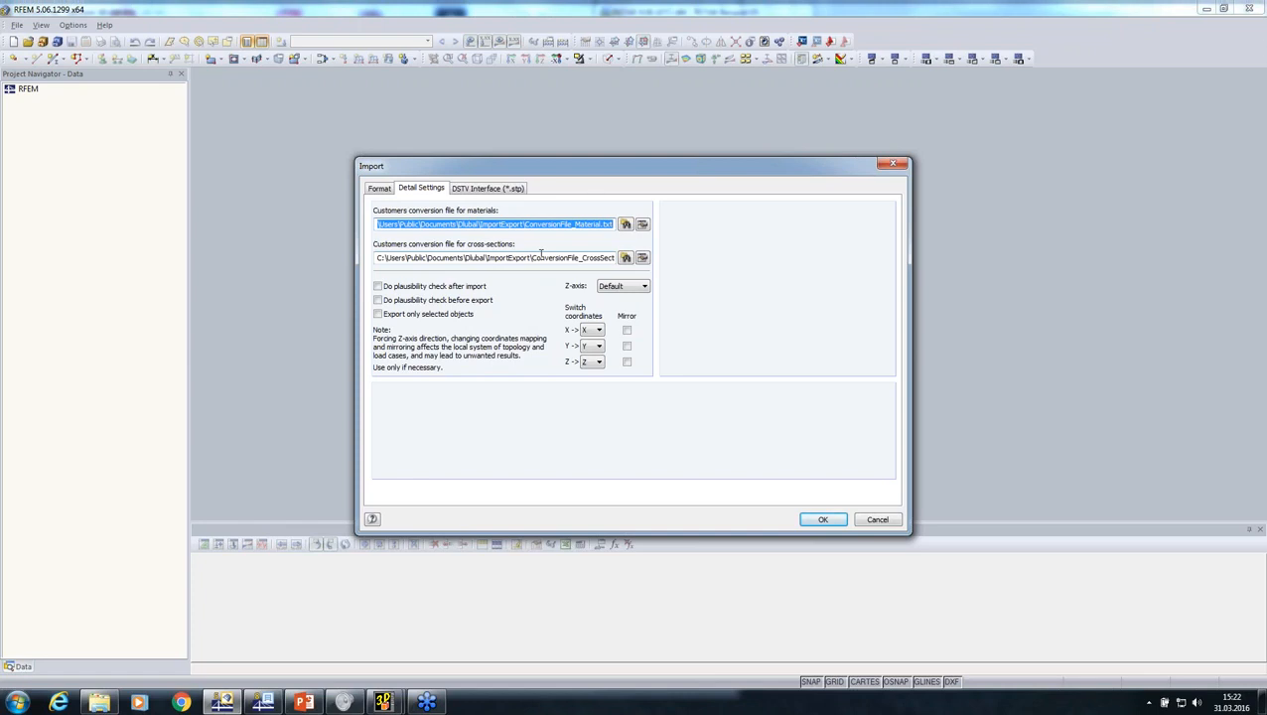
Clear the "glulam d. fir" entry and its assigned Dlubal material from the material conversion table and save the table
click(643, 225)
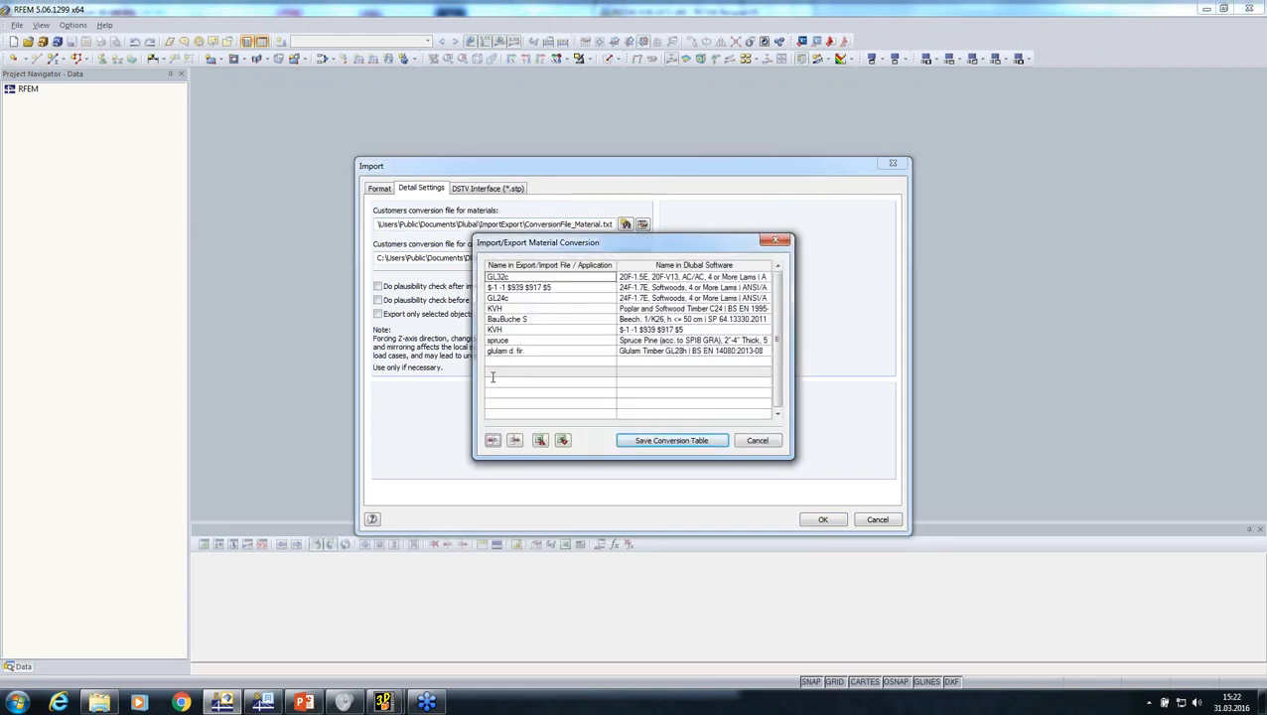
click(541, 350)
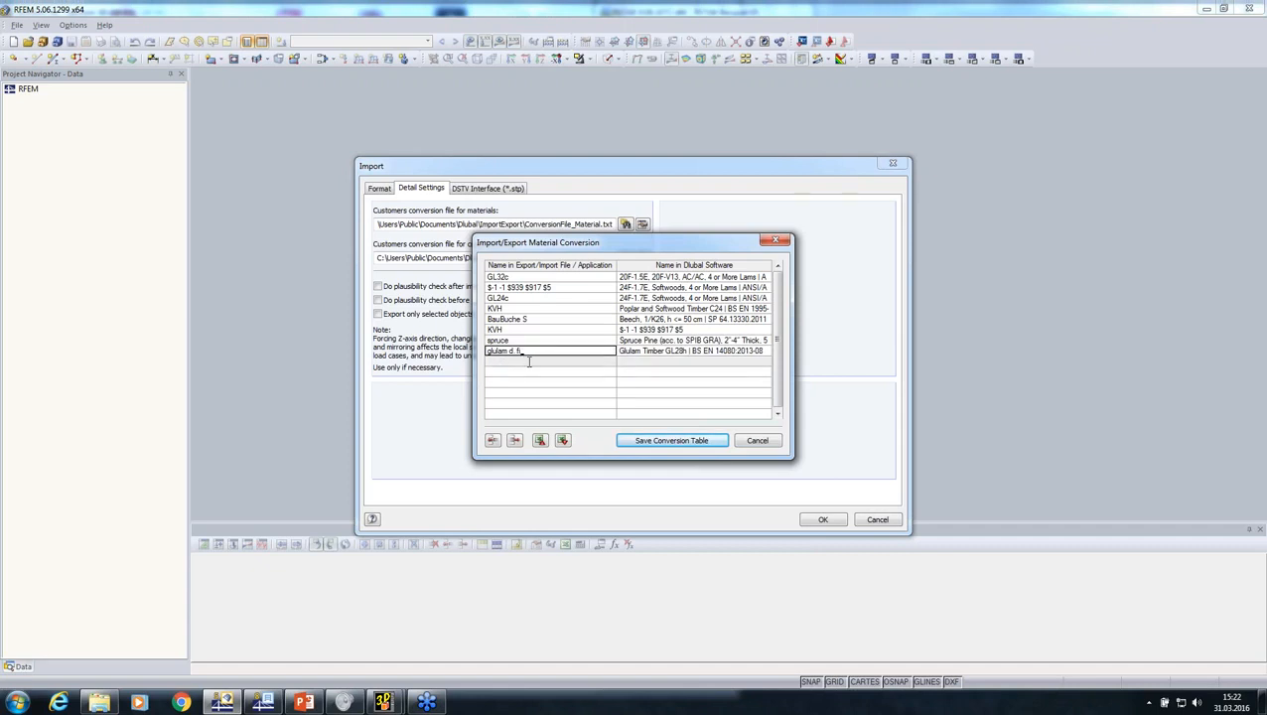
key(Tab)
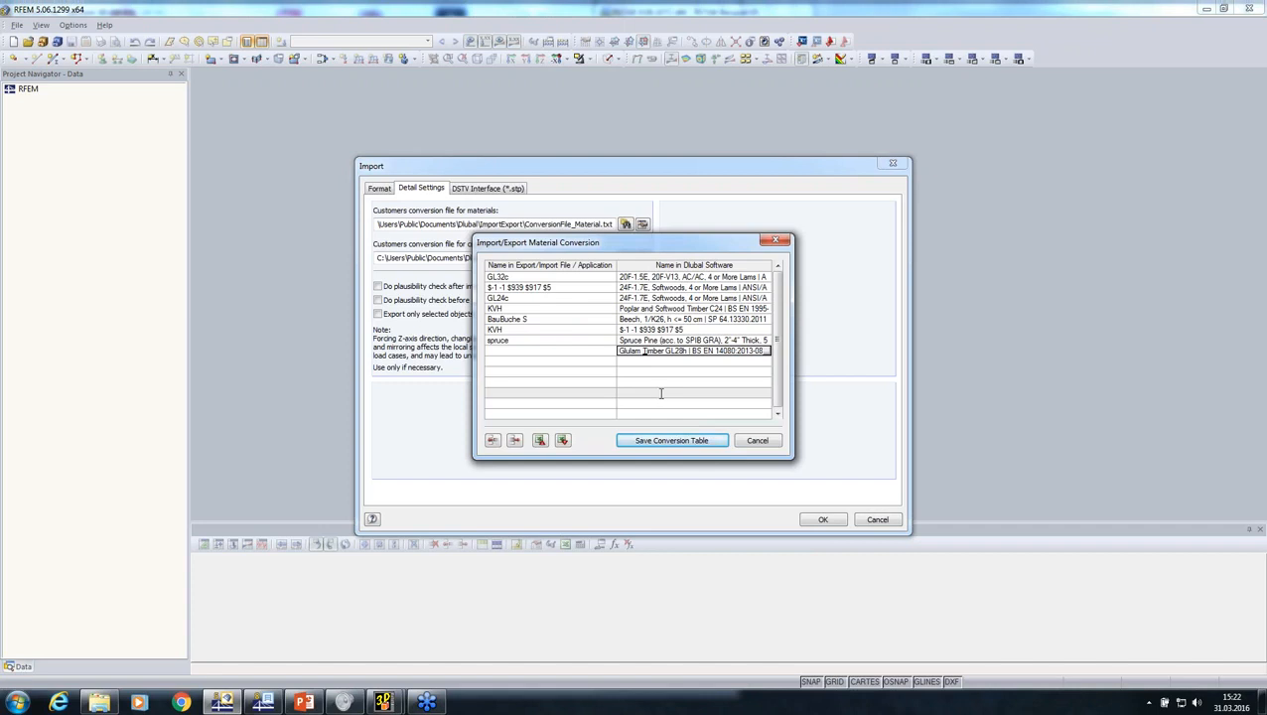
key(Delete)
key(Delete)
key(Delete)
key(Delete)
key(Delete)
key(Delete)
key(Delete)
key(Delete)
key(Delete)
key(Delete)
key(Delete)
key(Delete)
key(Delete)
key(Delete)
key(Delete)
key(Delete)
key(Delete)
key(Delete)
key(Delete)
key(Delete)
key(BackSpace)
key(BackSpace)
key(BackSpace)
key(BackSpace)
key(BackSpace)
key(BackSpace)
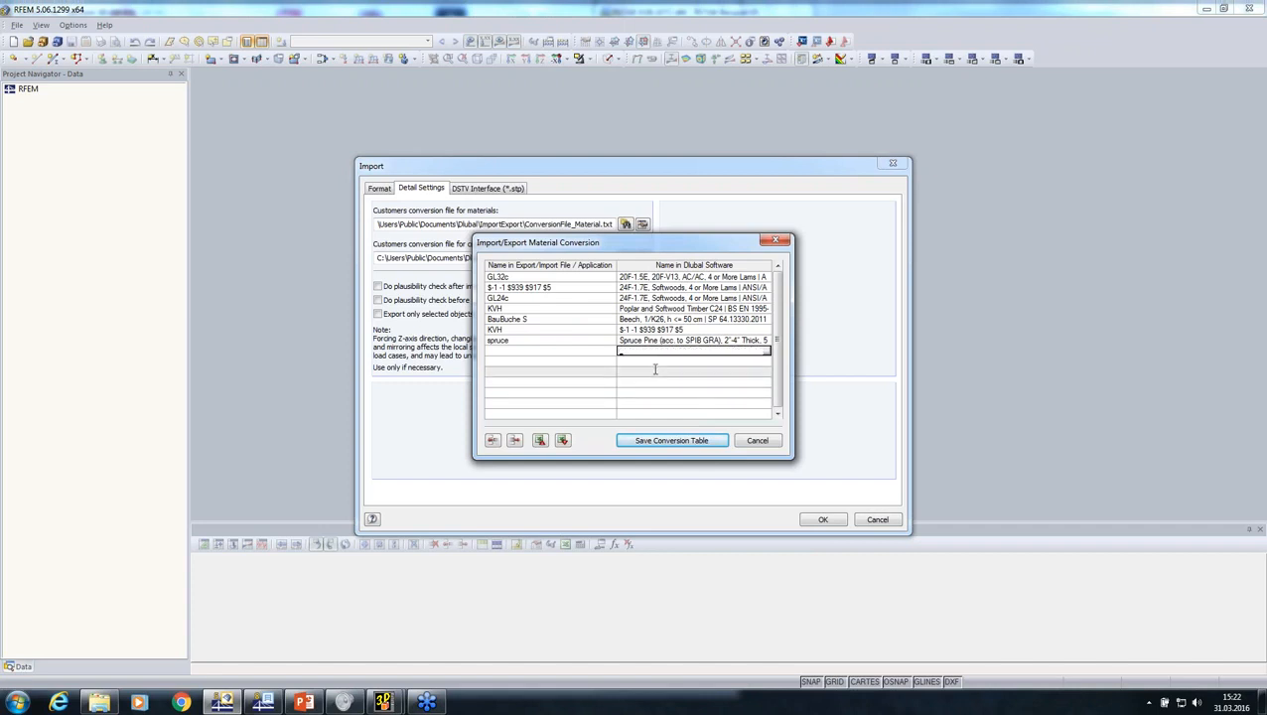
click(647, 340)
click(651, 441)
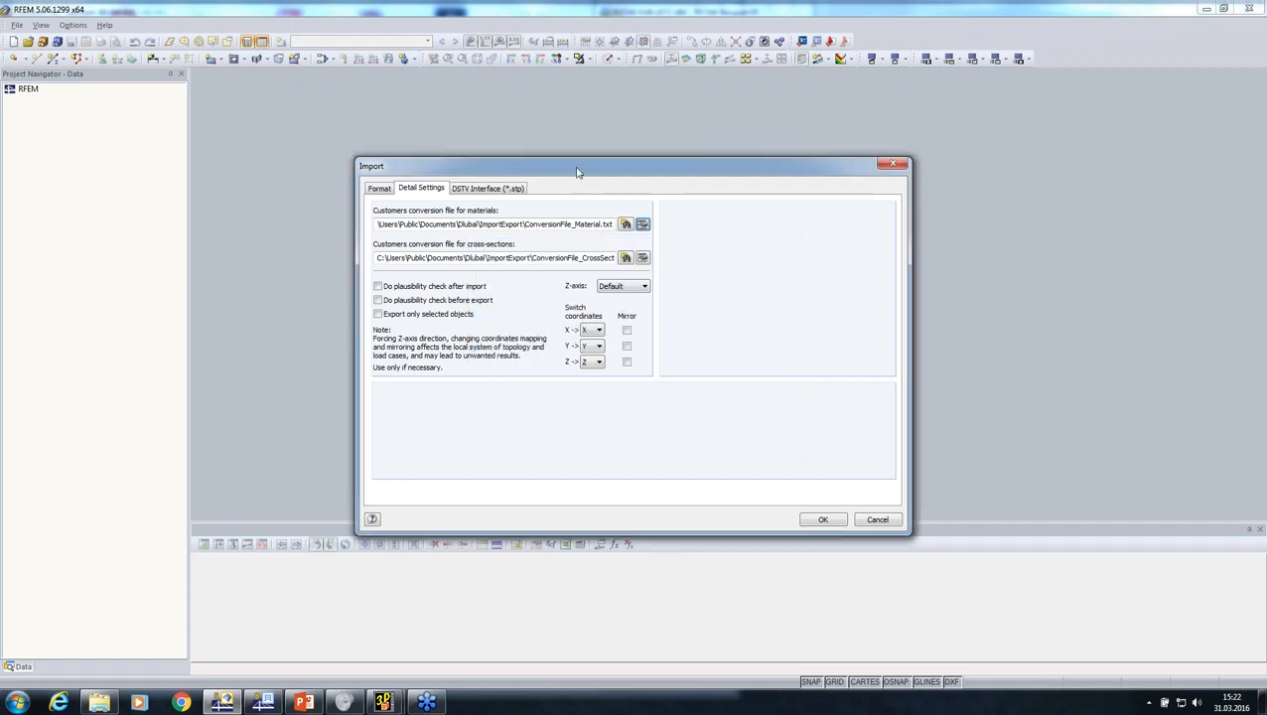
Review the DSTV interface options and import truss.stp as the model truss with automatic creation of combinations turned off
click(487, 190)
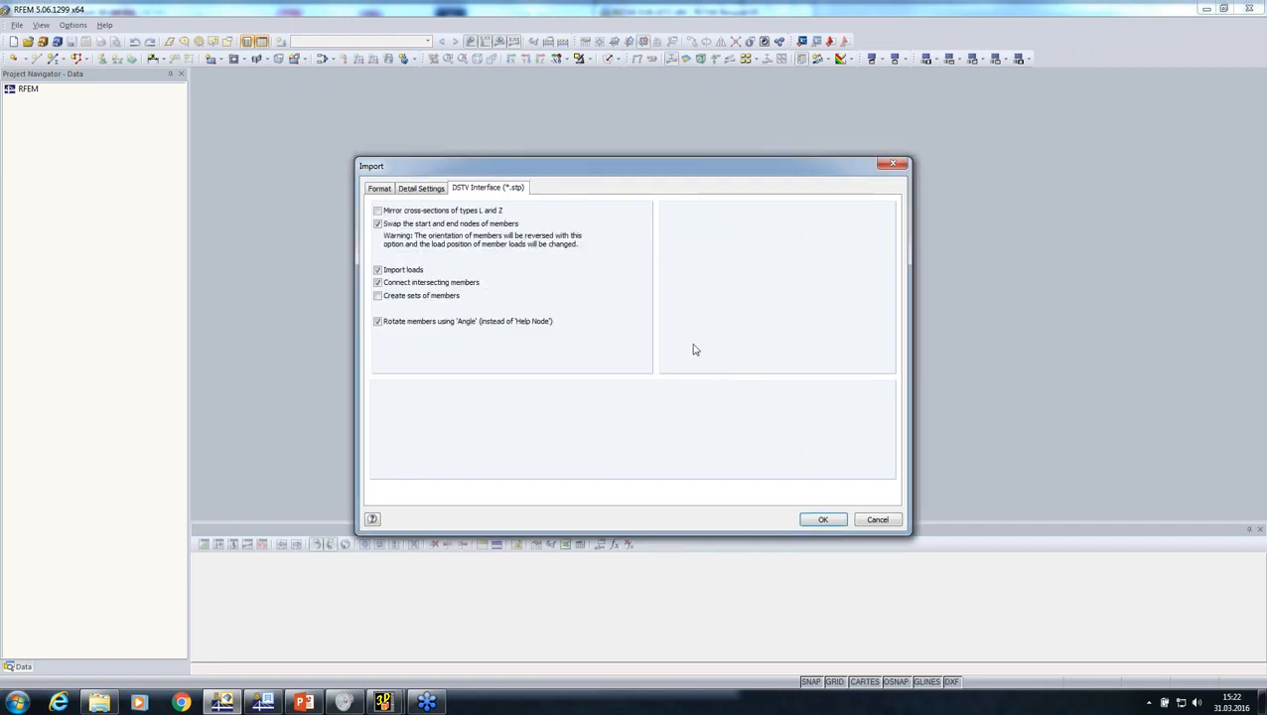
click(820, 520)
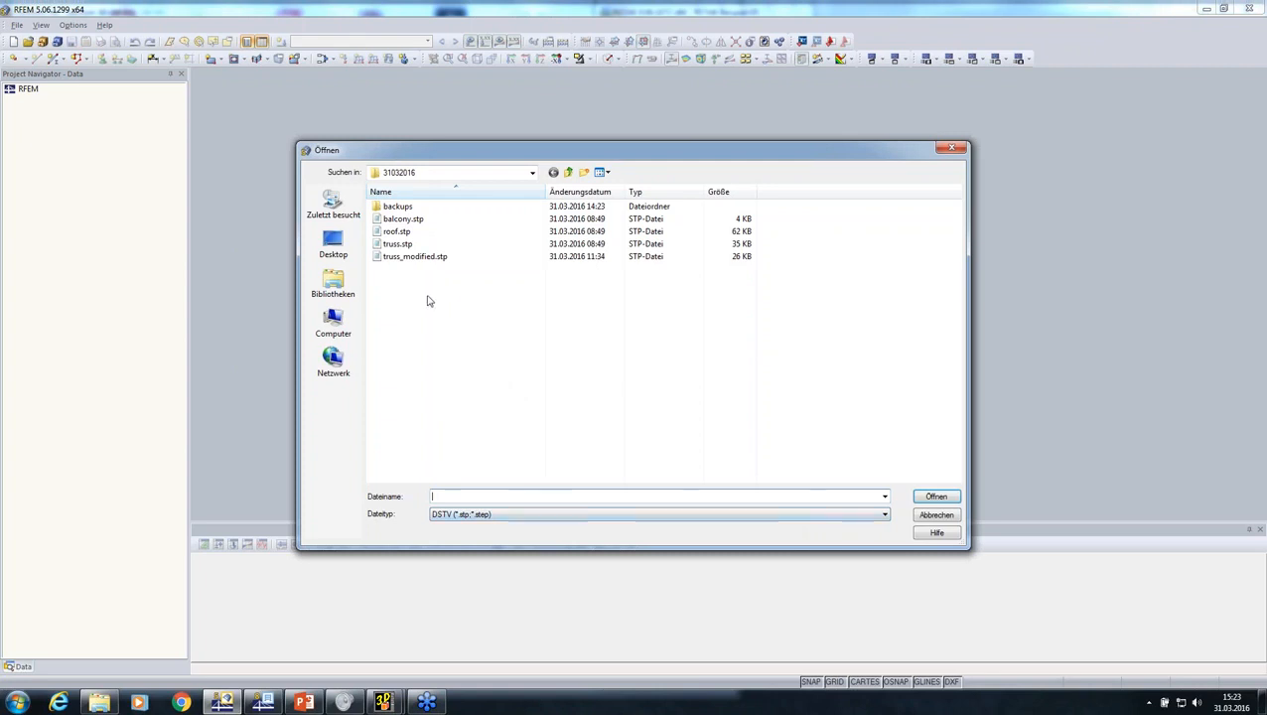
click(398, 245)
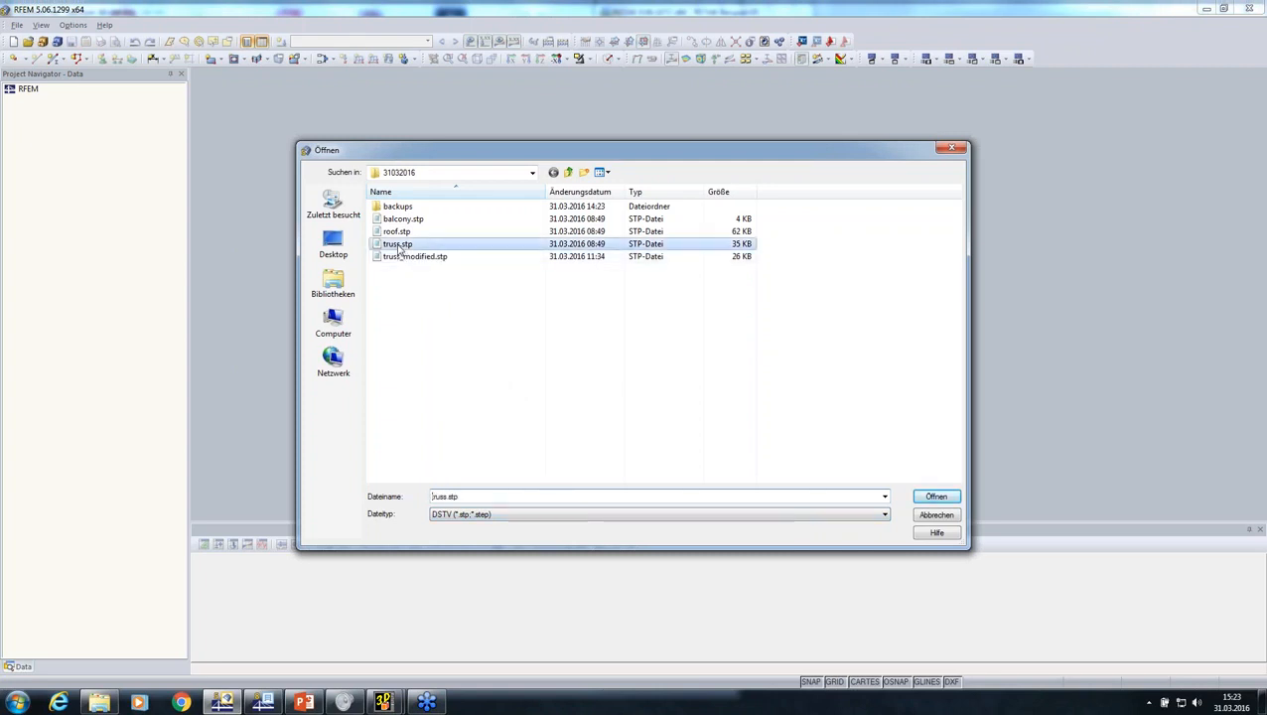
click(934, 496)
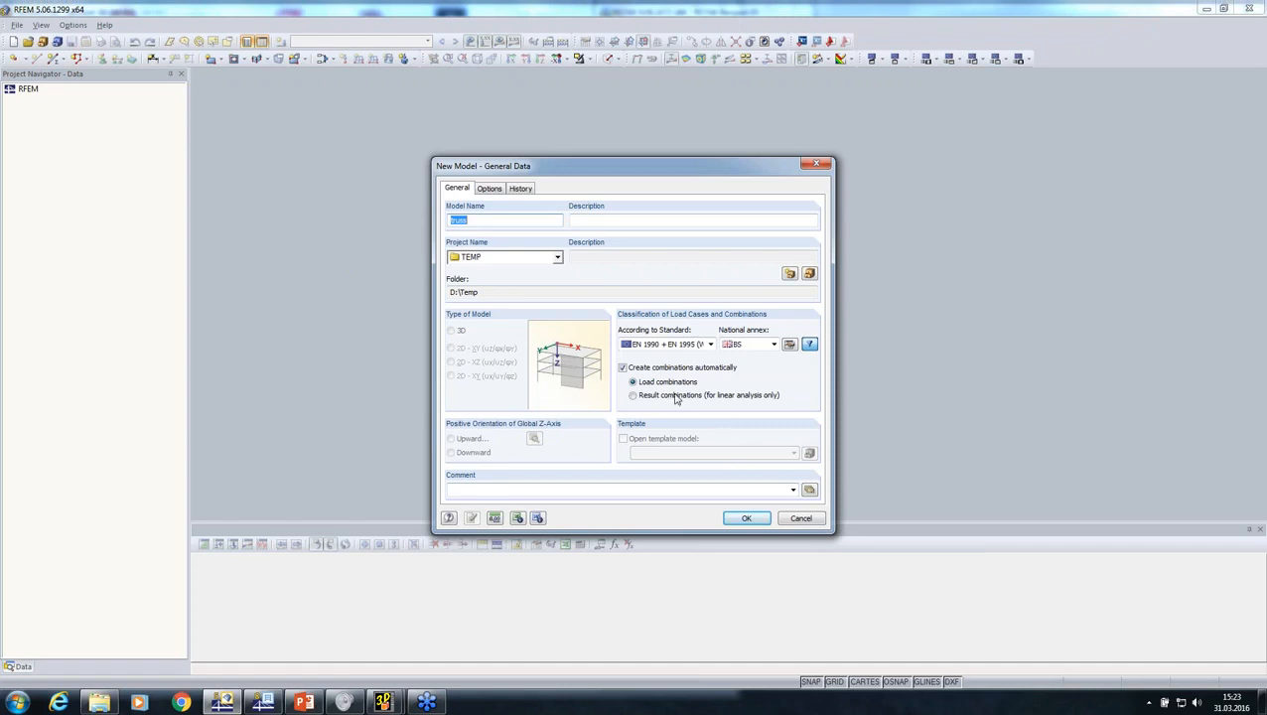
click(624, 367)
click(733, 514)
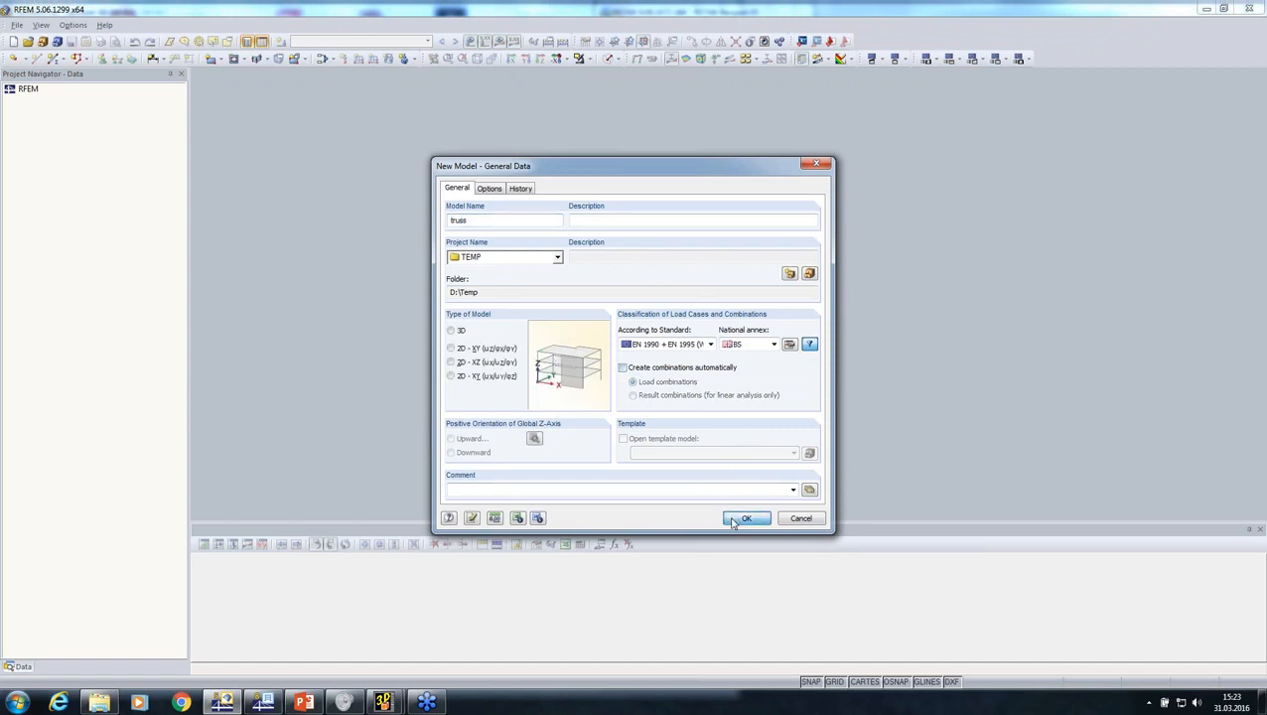
click(608, 375)
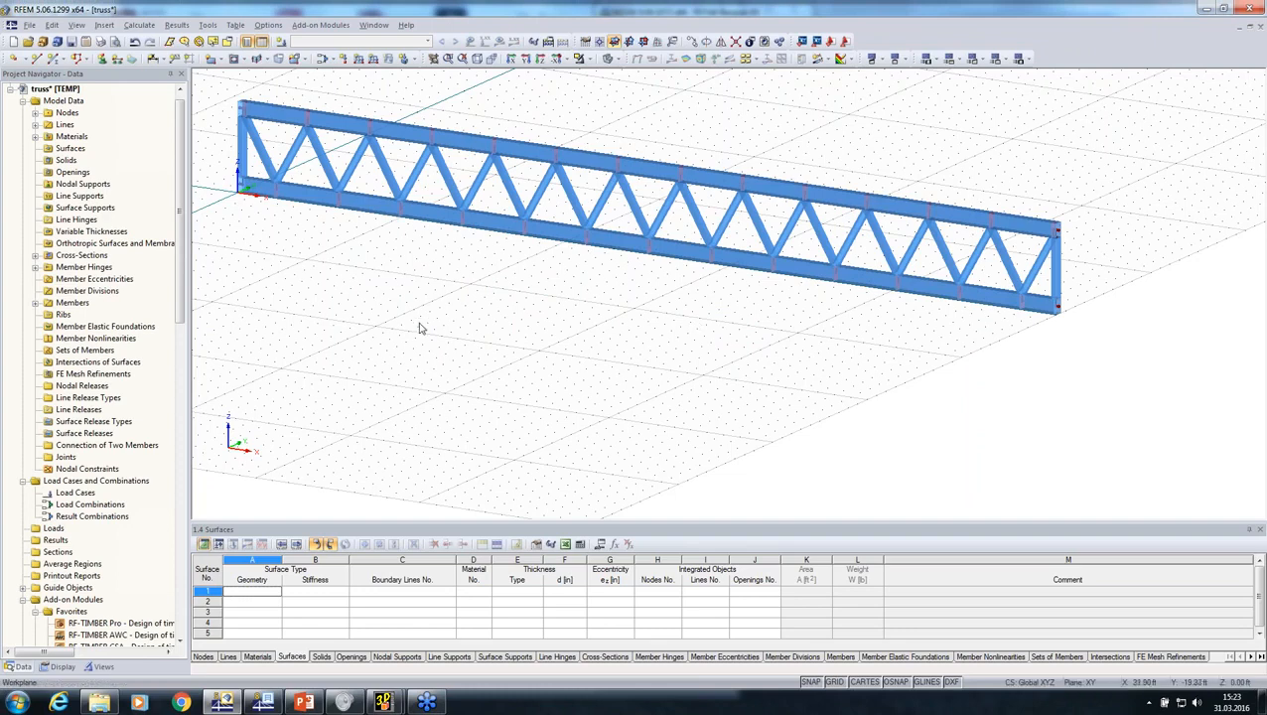
Copy the description of the imported glulam d. fir. material and close the truss model without saving
click(36, 137)
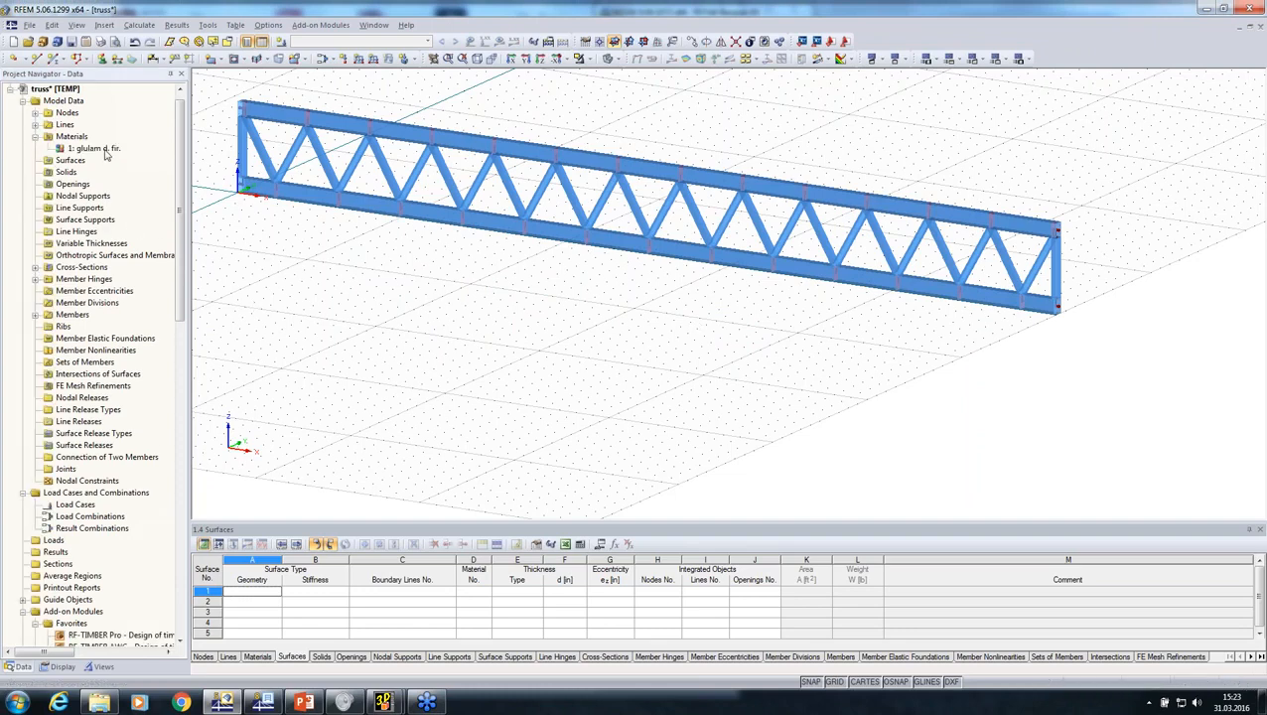
click(94, 148)
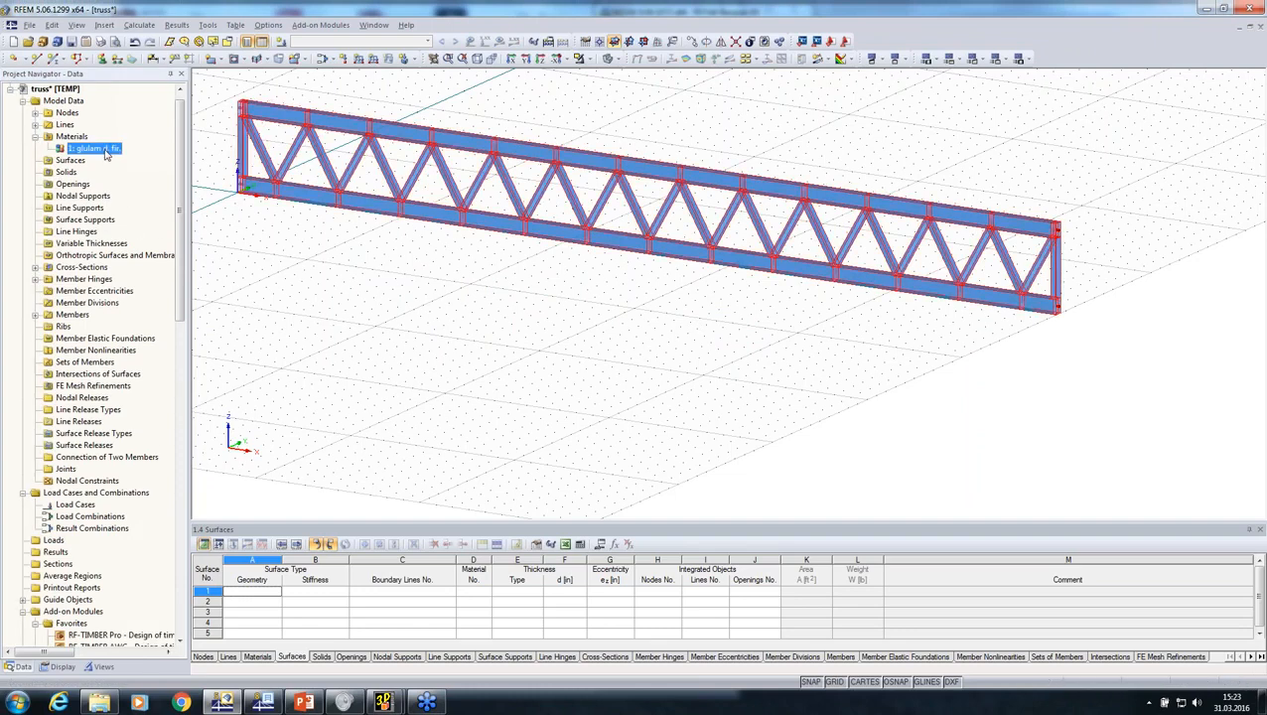
click(1260, 27)
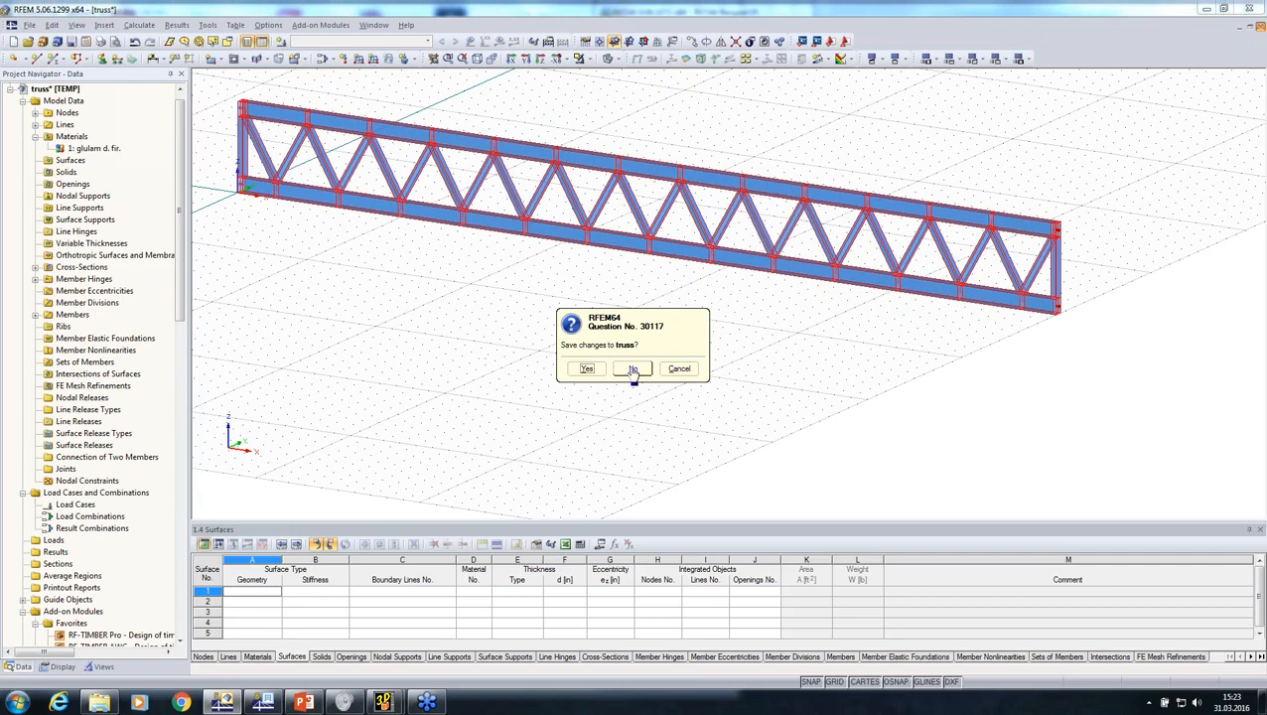
drag(612, 365, 608, 367)
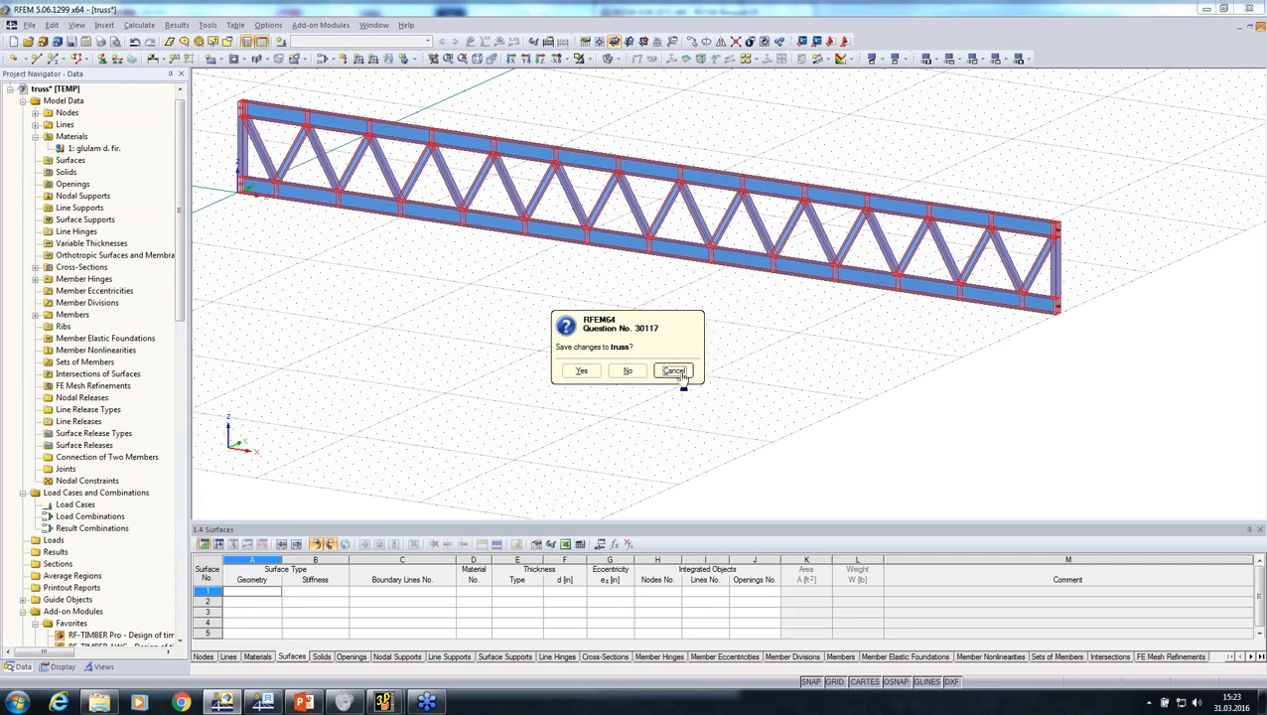
click(673, 370)
double_click(104, 150)
key(ctrl+c)
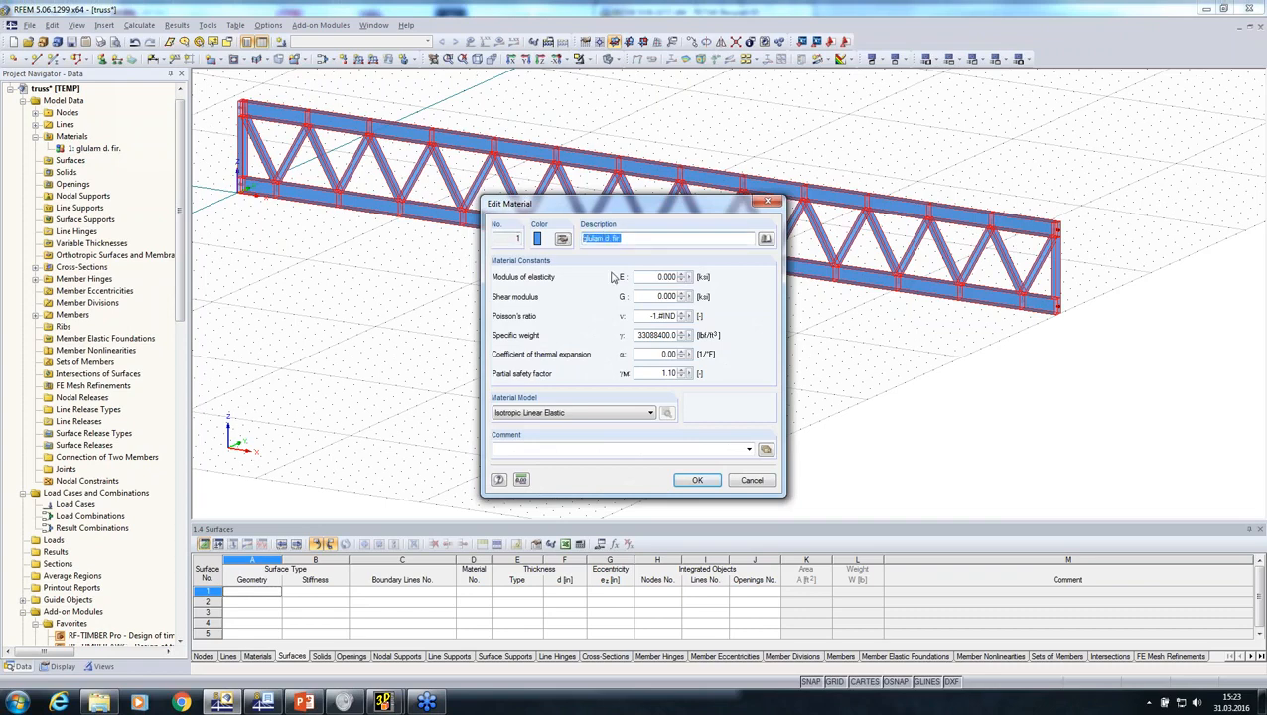
click(748, 482)
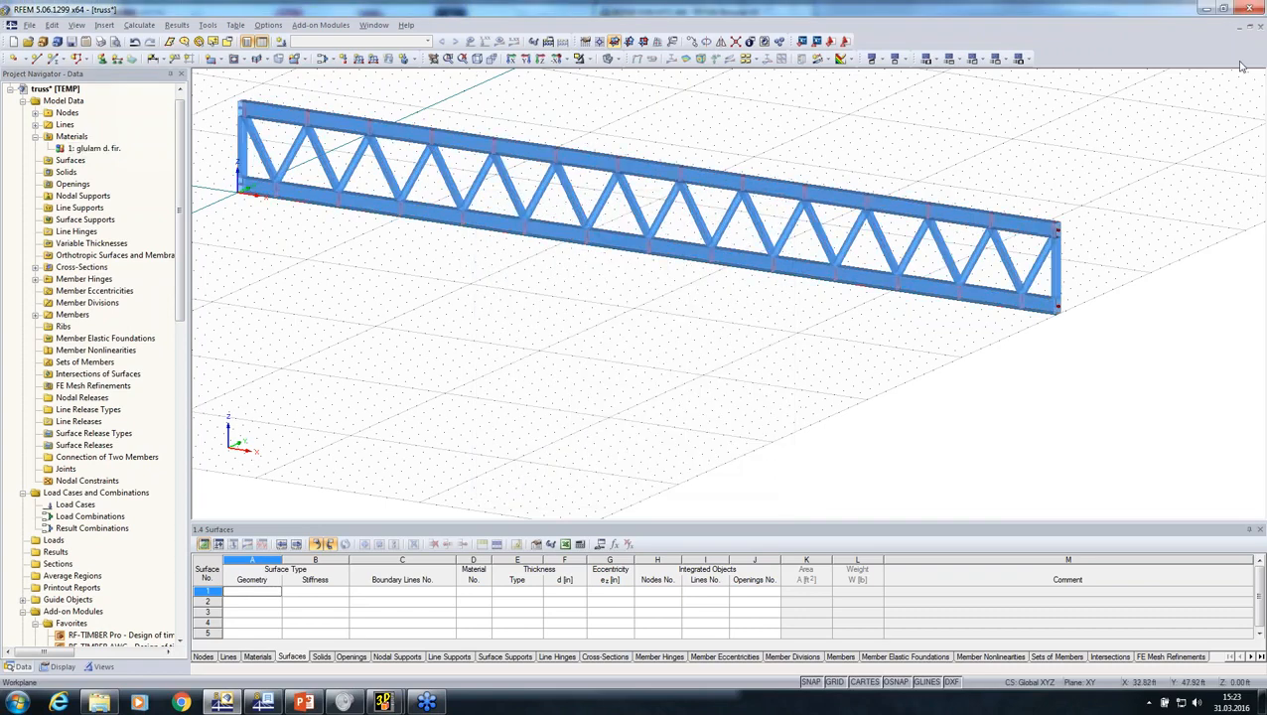
click(1250, 25)
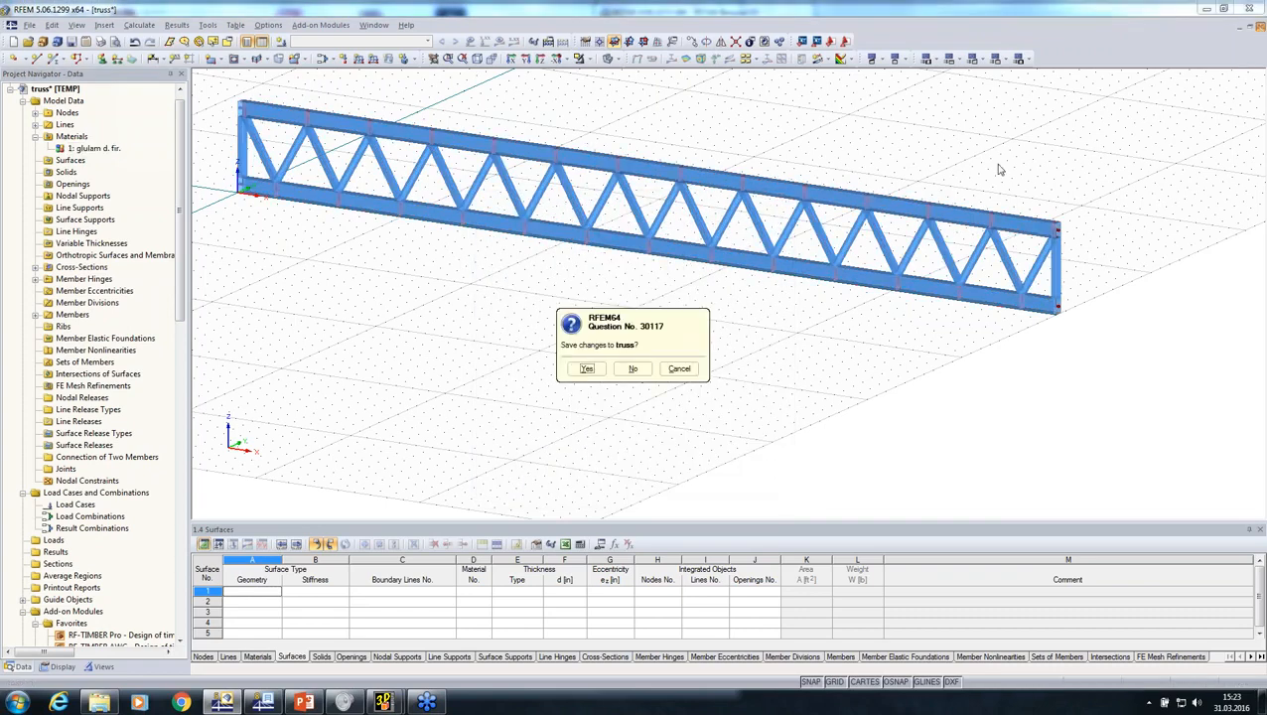
click(633, 368)
Reopen the material conversion table for the Cadwork import and paste the copied glulam d. fir. name into a new row
click(17, 25)
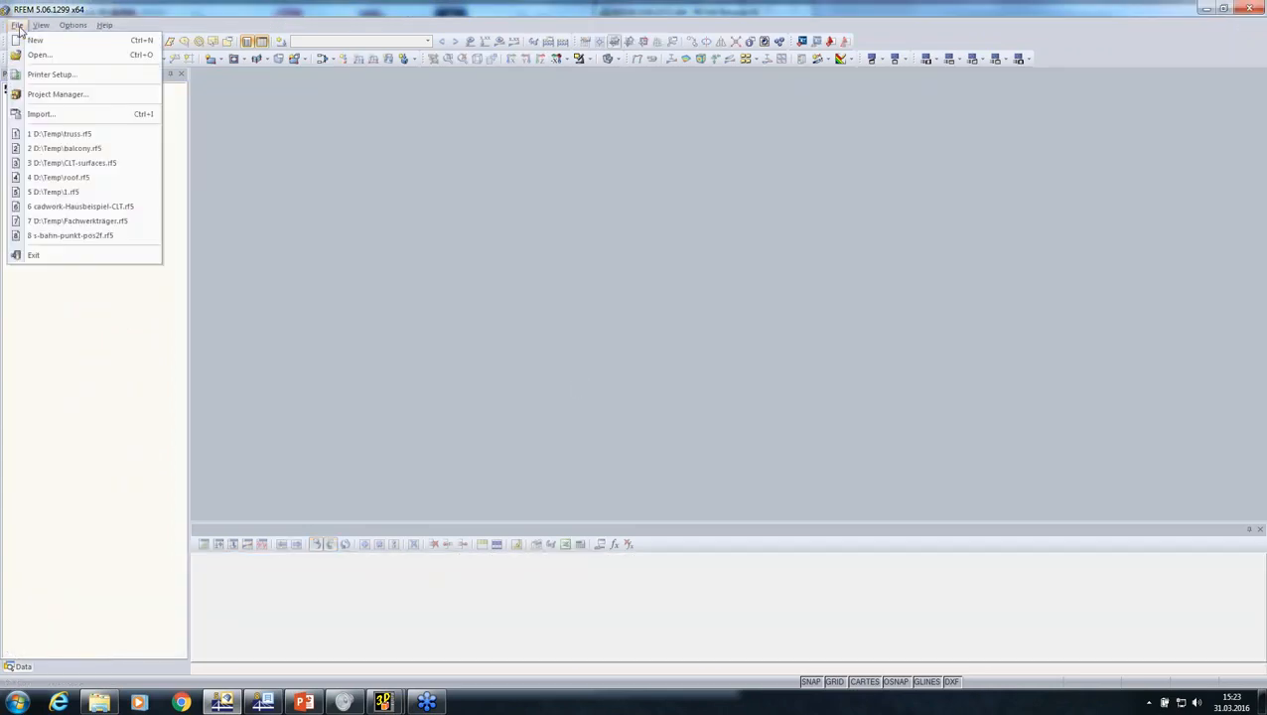
click(40, 110)
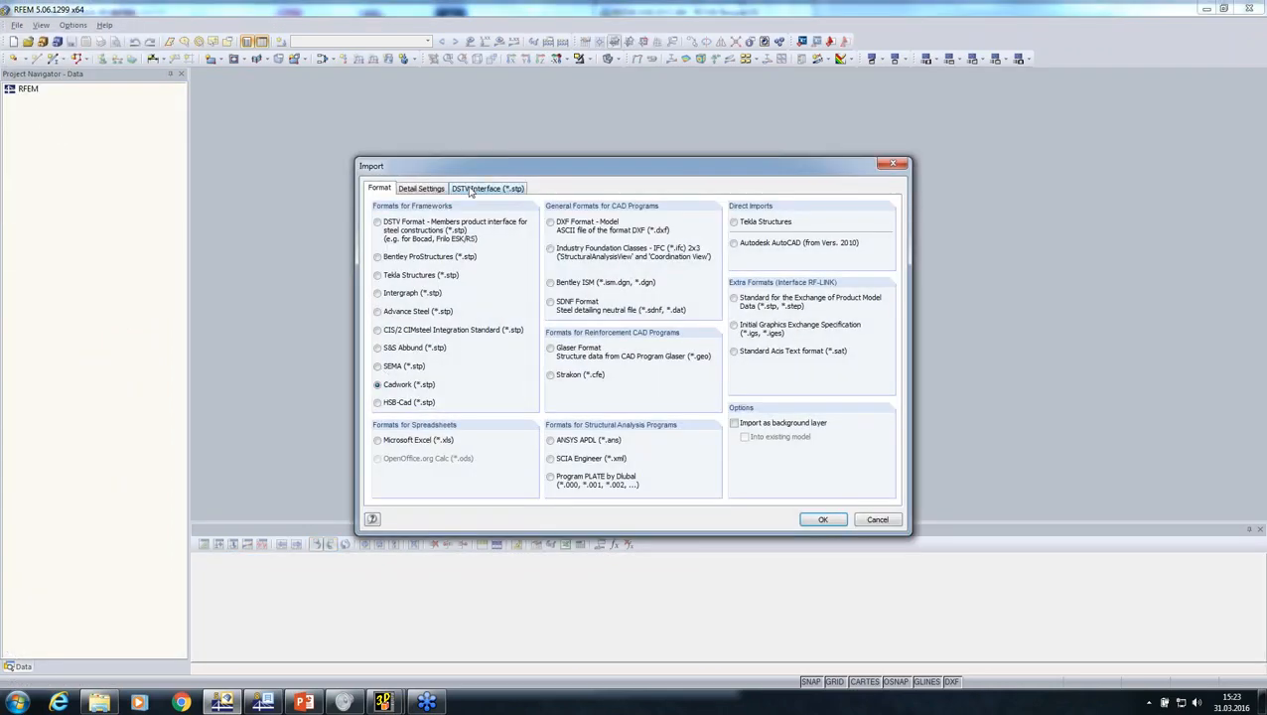
click(425, 189)
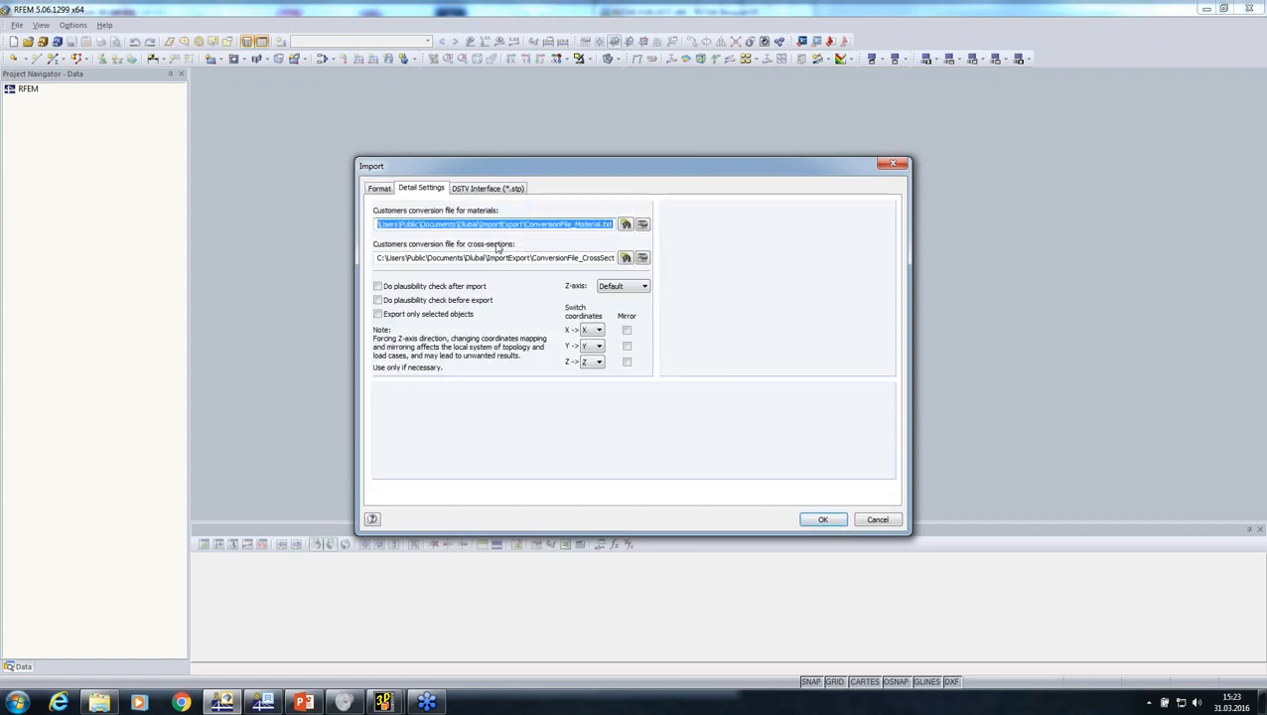
click(642, 224)
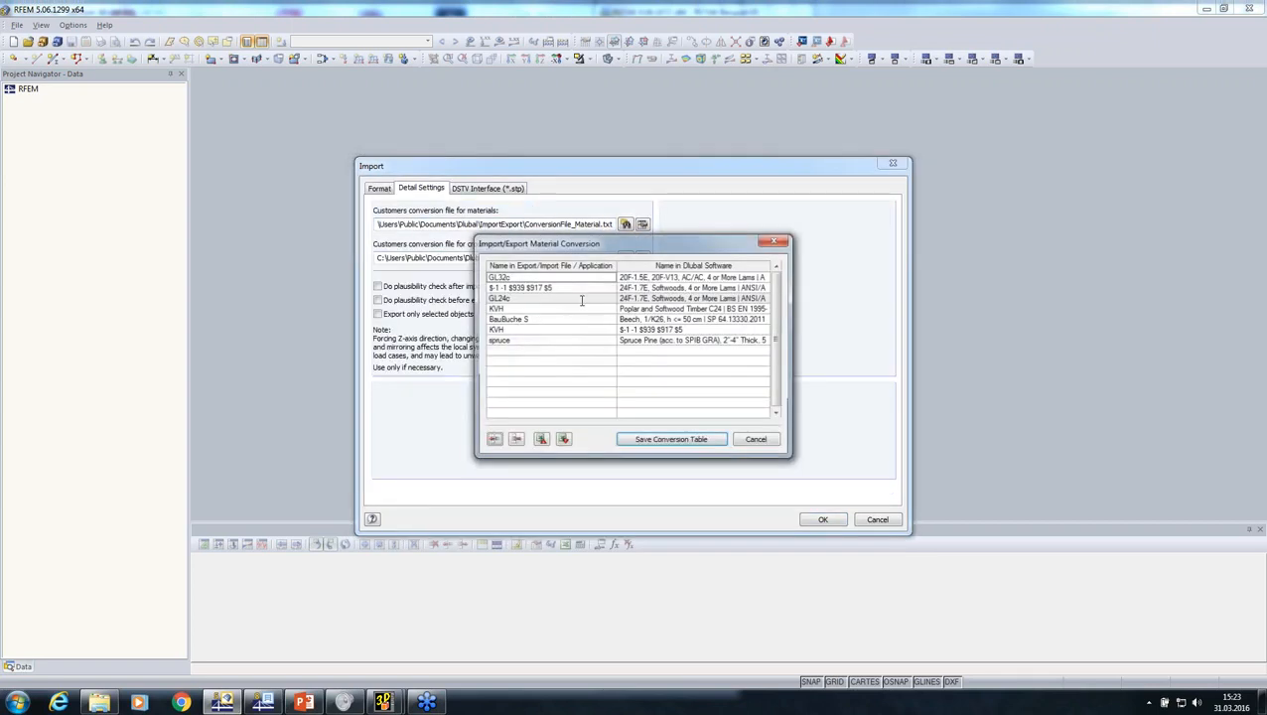
key(ctrl+v)
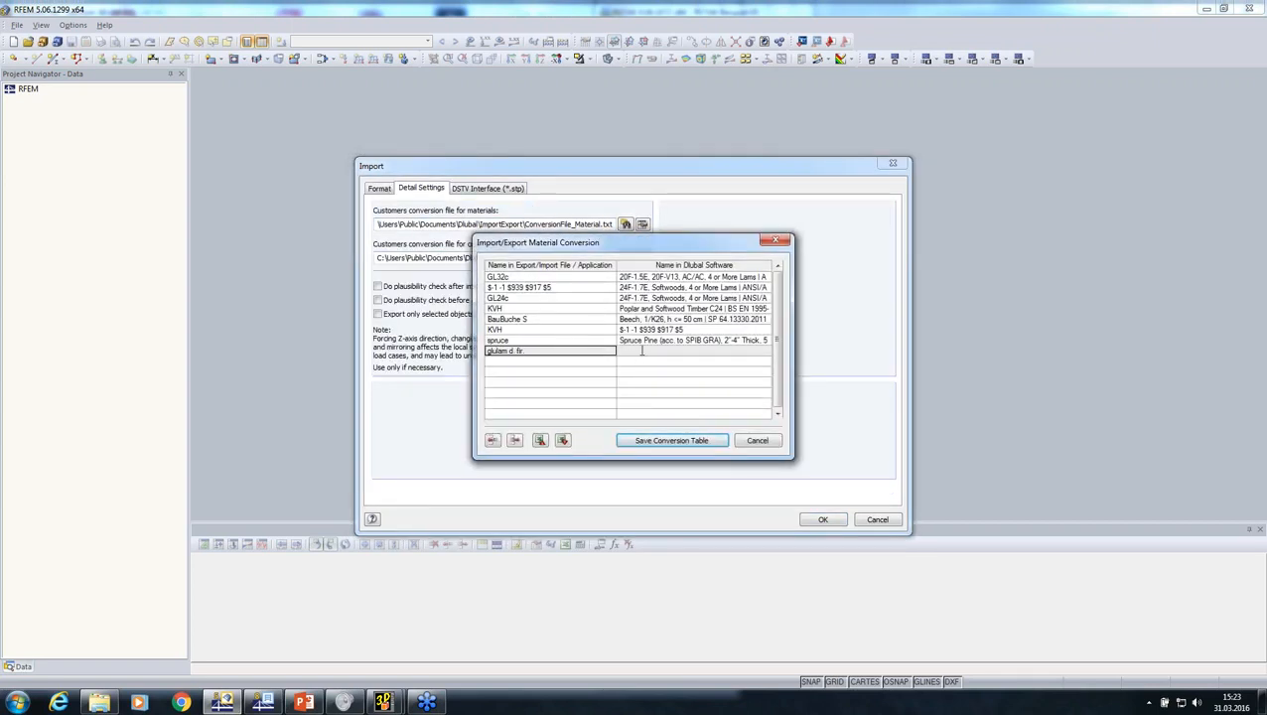
Assign Glulam Timber GL28h to BS EN 14080:2013-08 from the library favorites to the glulam d. fir. entry and save the conversion table
click(642, 351)
click(766, 351)
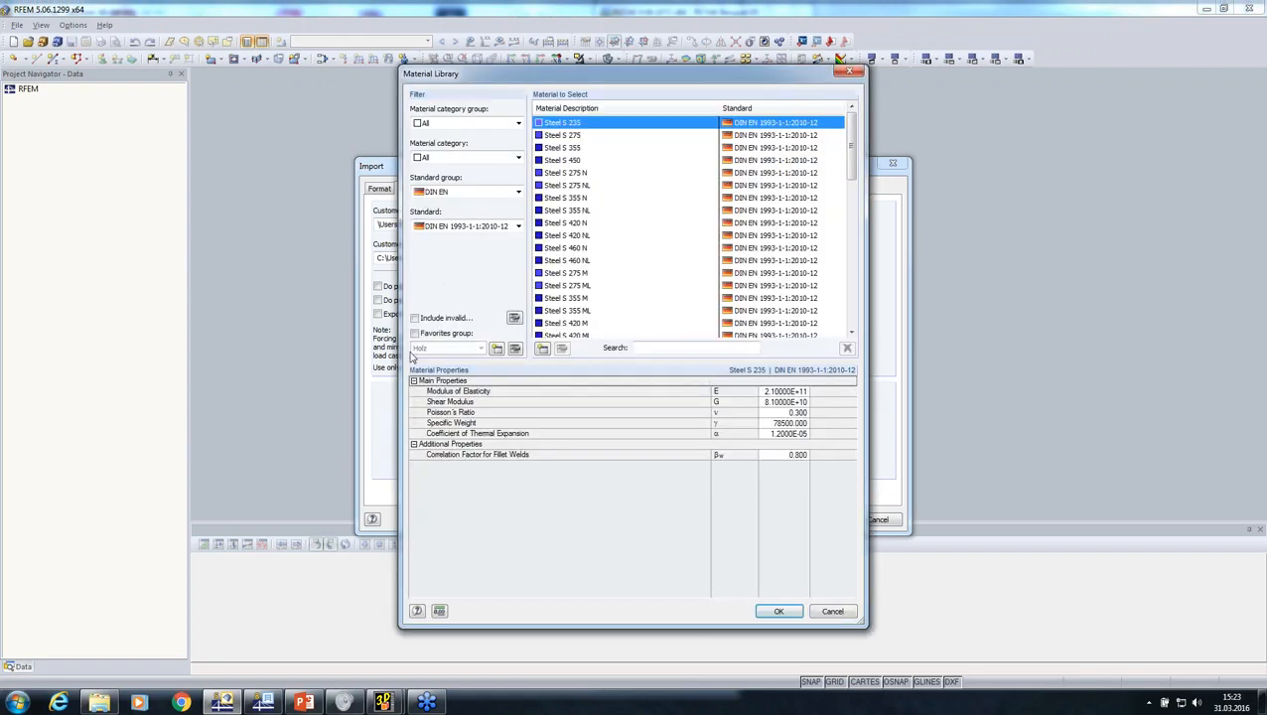
click(415, 332)
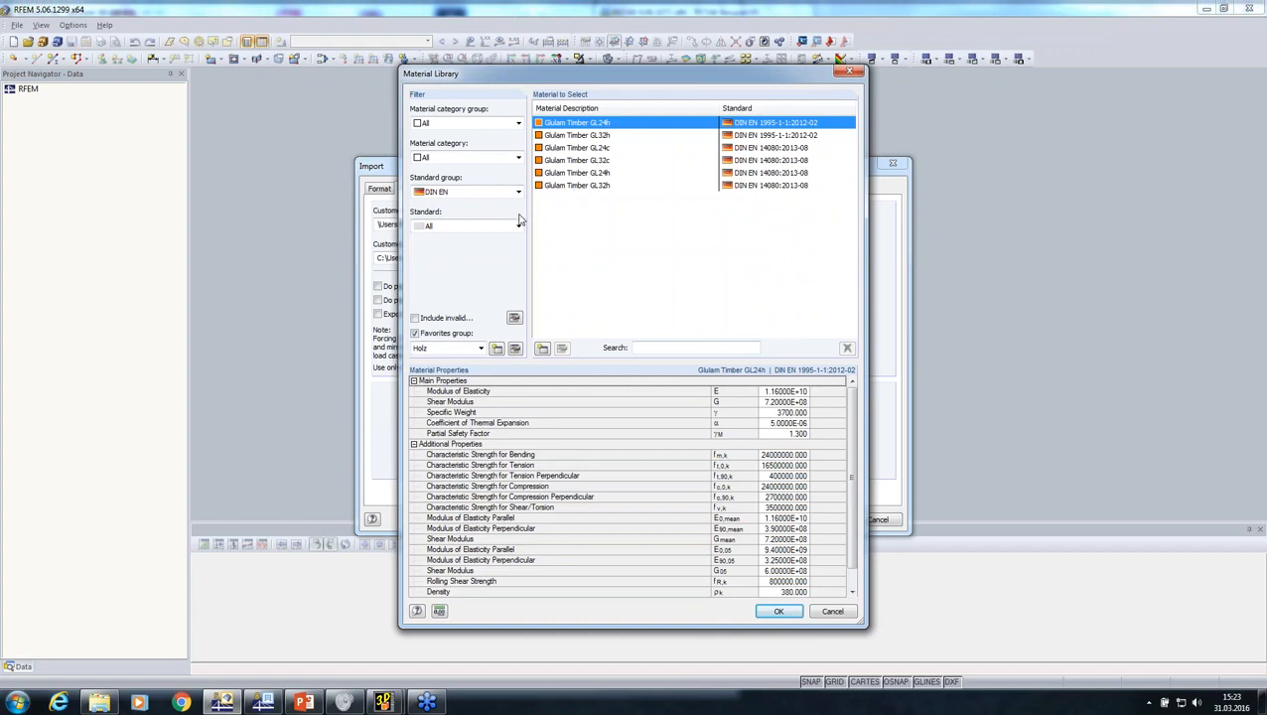
click(493, 193)
click(487, 248)
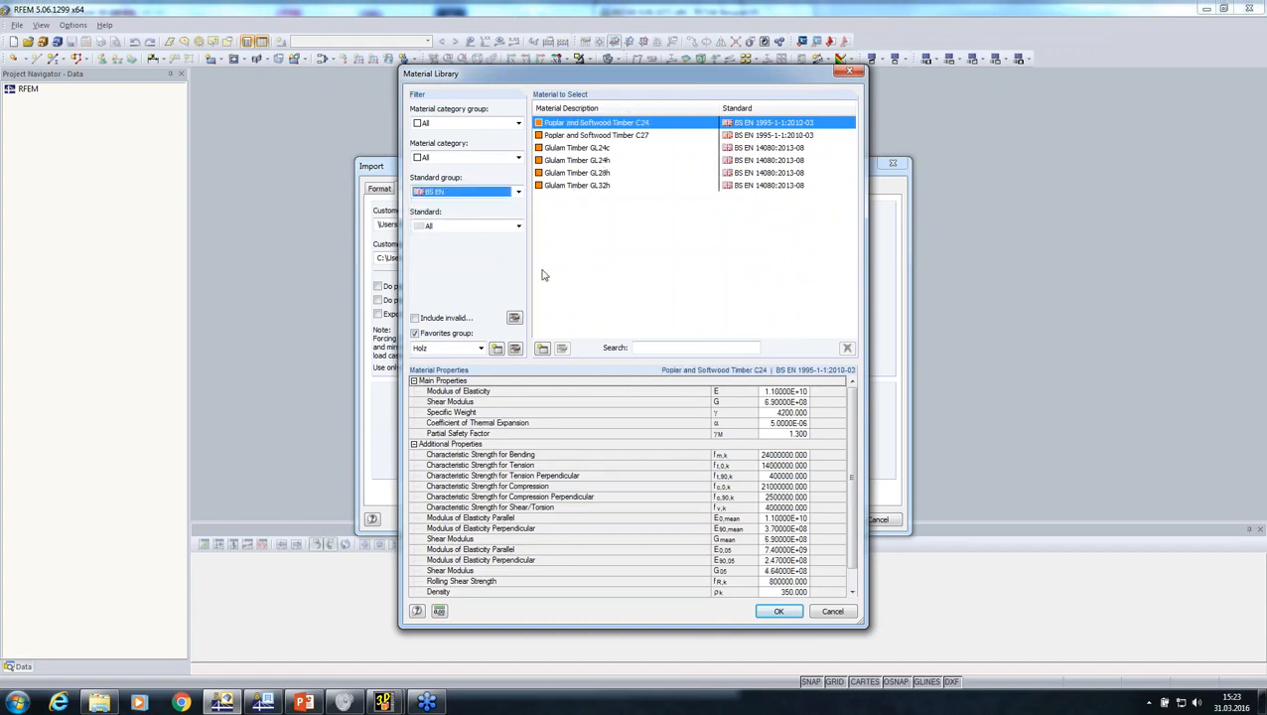
click(578, 174)
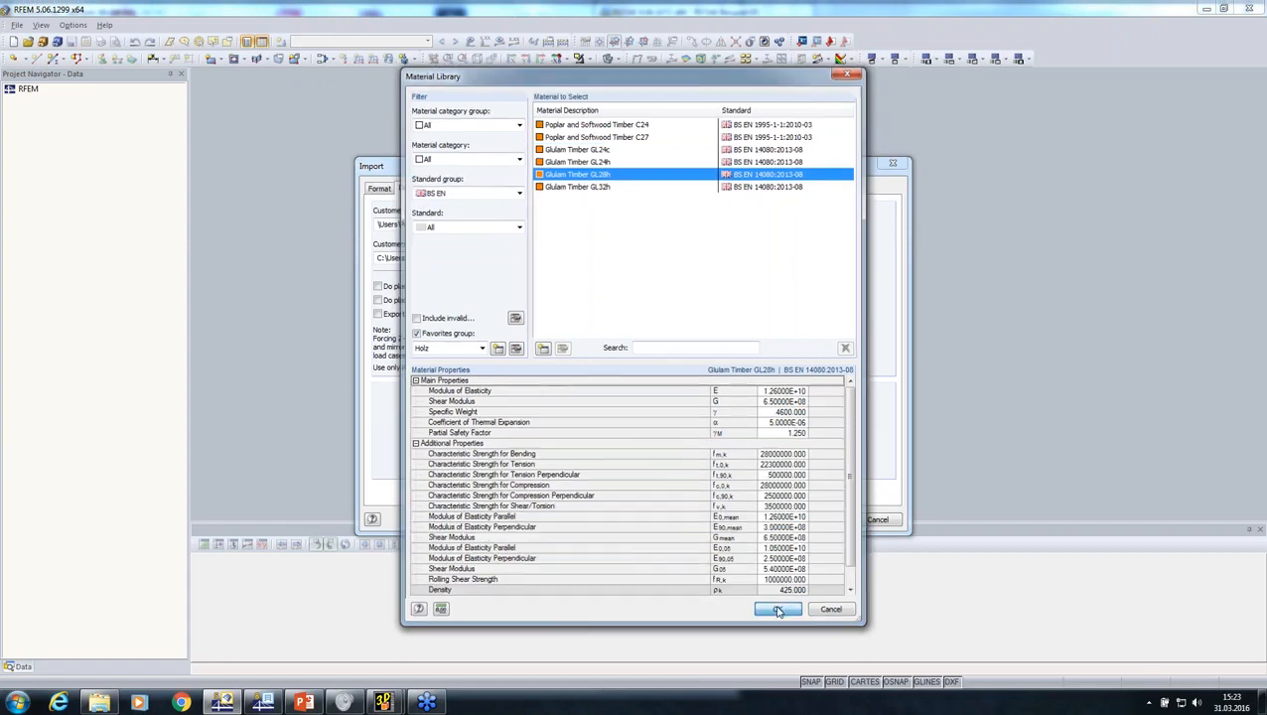
click(778, 610)
click(628, 443)
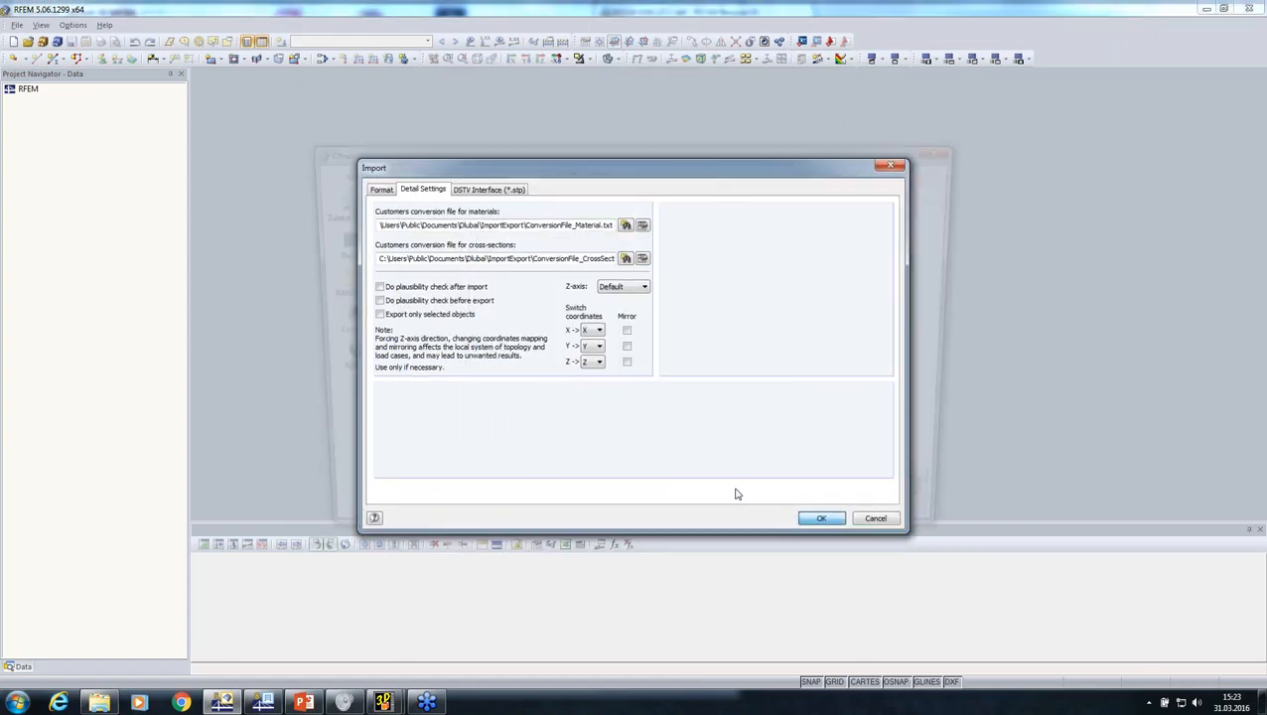
Import truss.stp again as the model truss in the TEMP project with automatic creation of combinations turned off
double_click(420, 245)
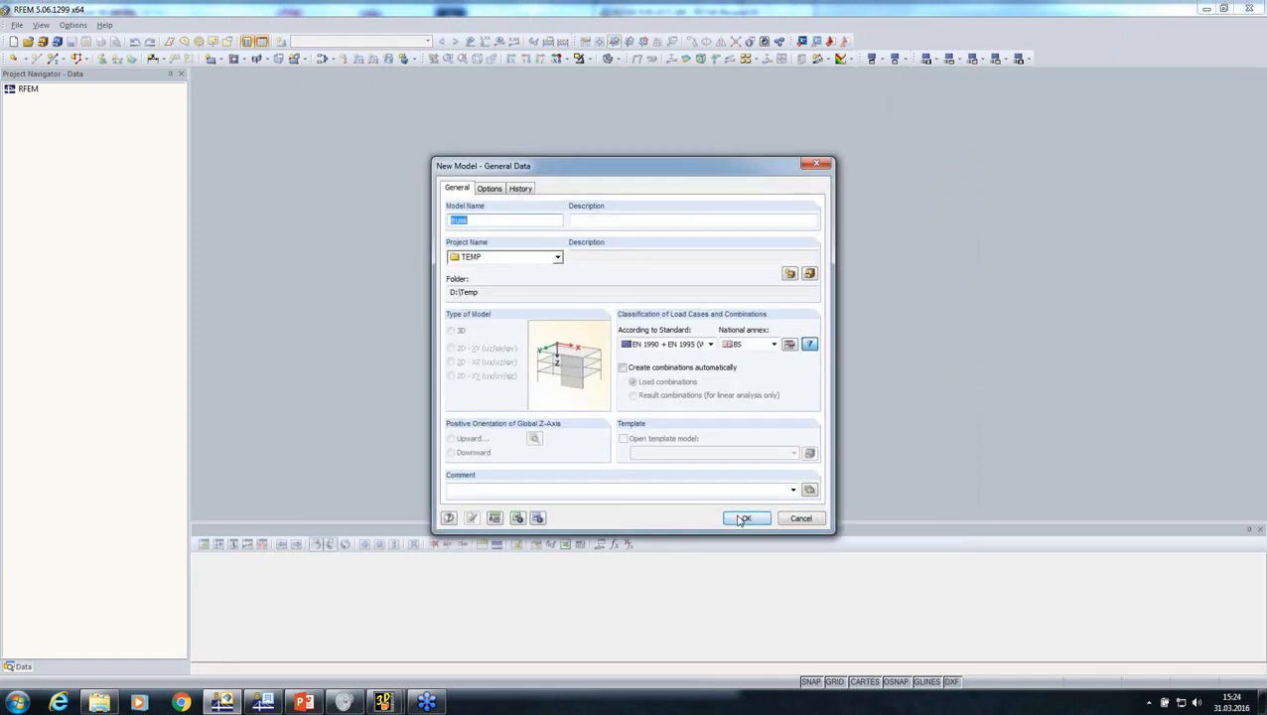
click(739, 520)
click(610, 370)
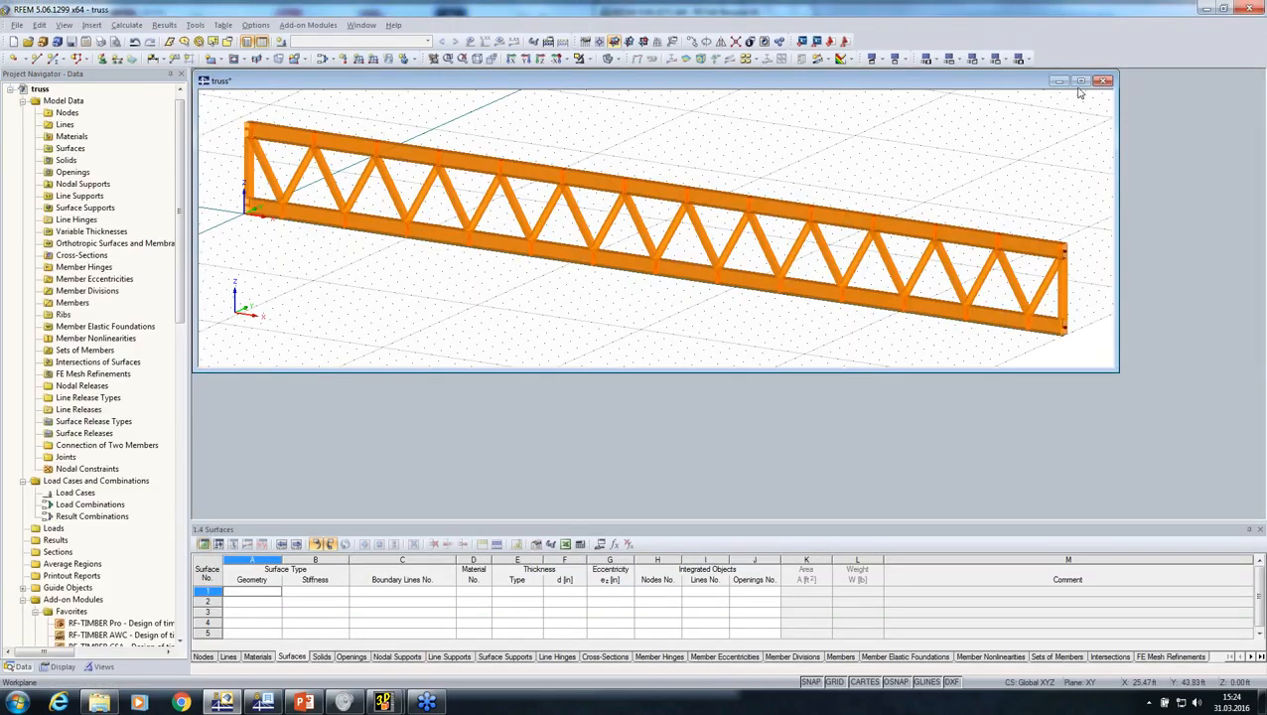
Check which material the imported truss received and display the model as a wireframe
middle_drag(641, 336, 701, 392)
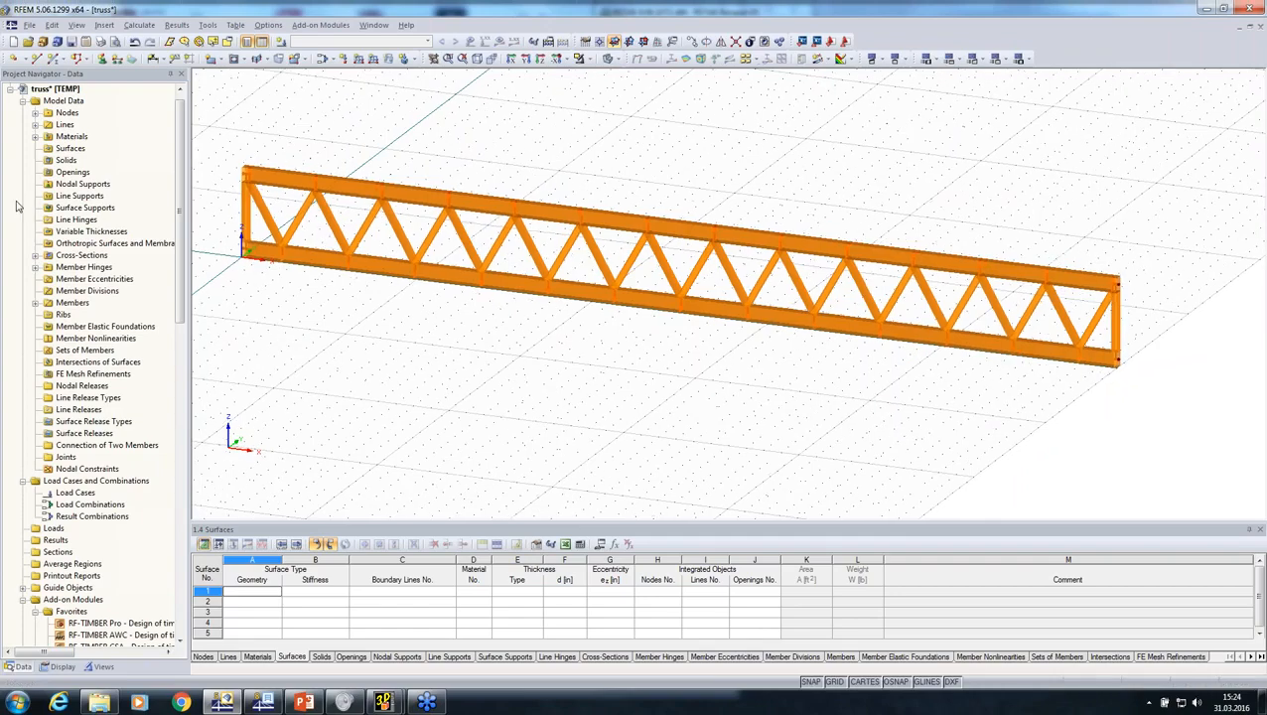
click(35, 137)
ctrl+middle_drag(563, 388, 573, 116)
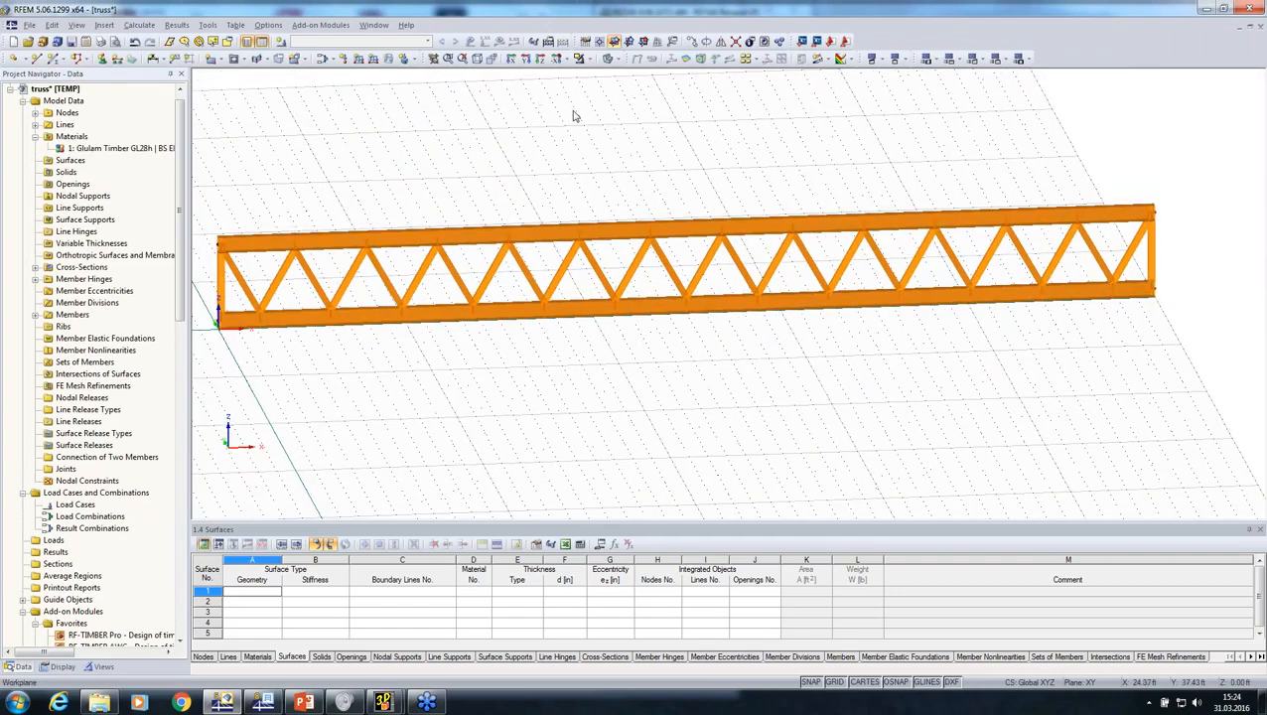
click(607, 59)
ctrl+middle_drag(644, 349, 556, 335)
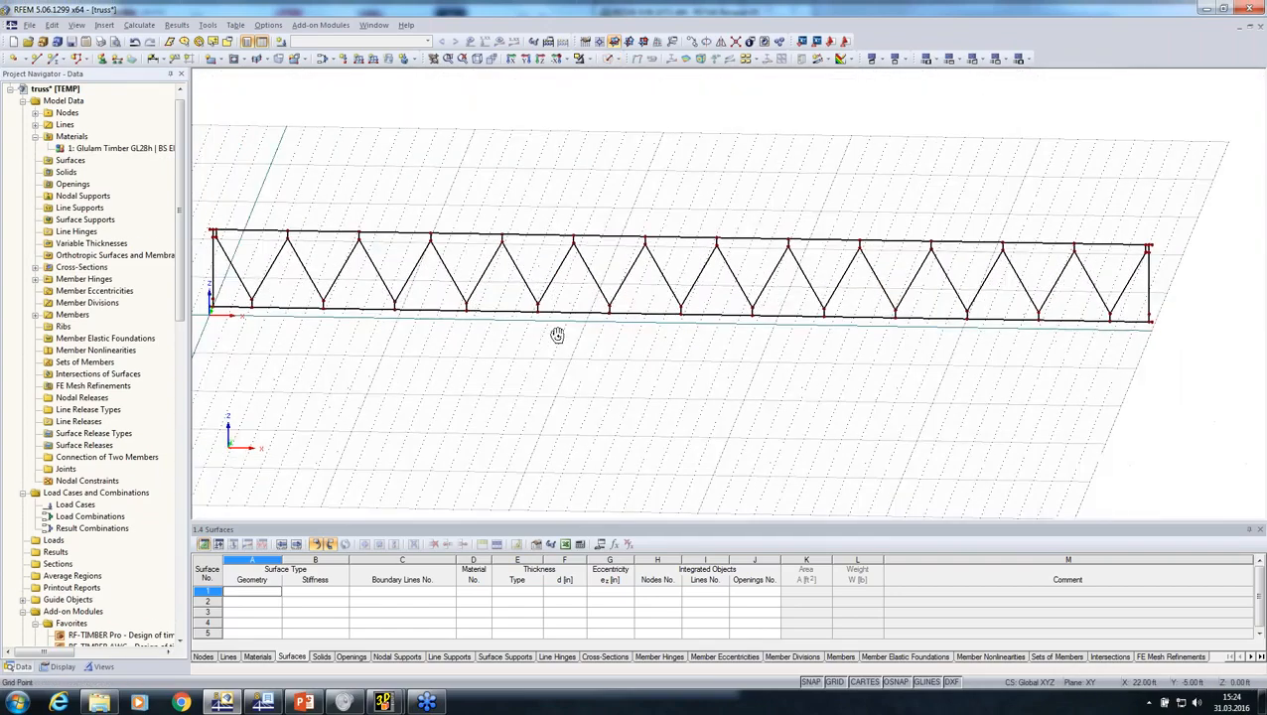
scroll(466, 240, up, 5)
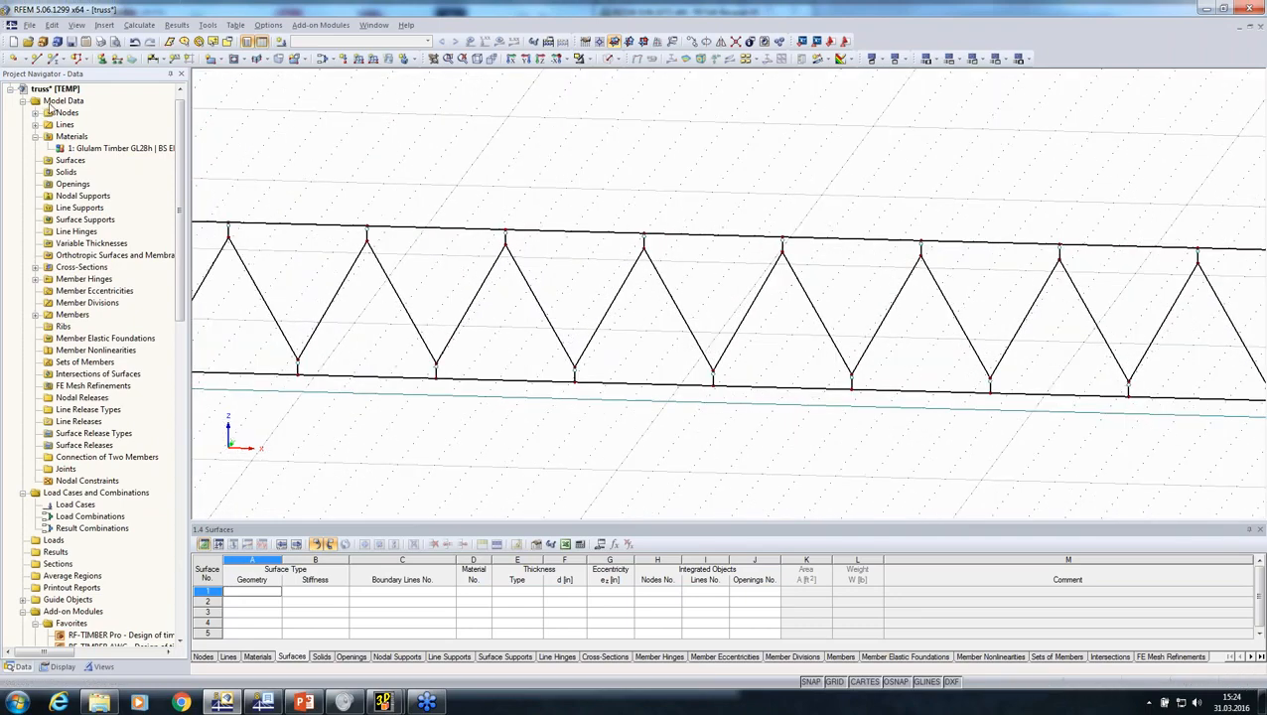
Change the type of the truss model to 2D - XZ in its general data
double_click(50, 102)
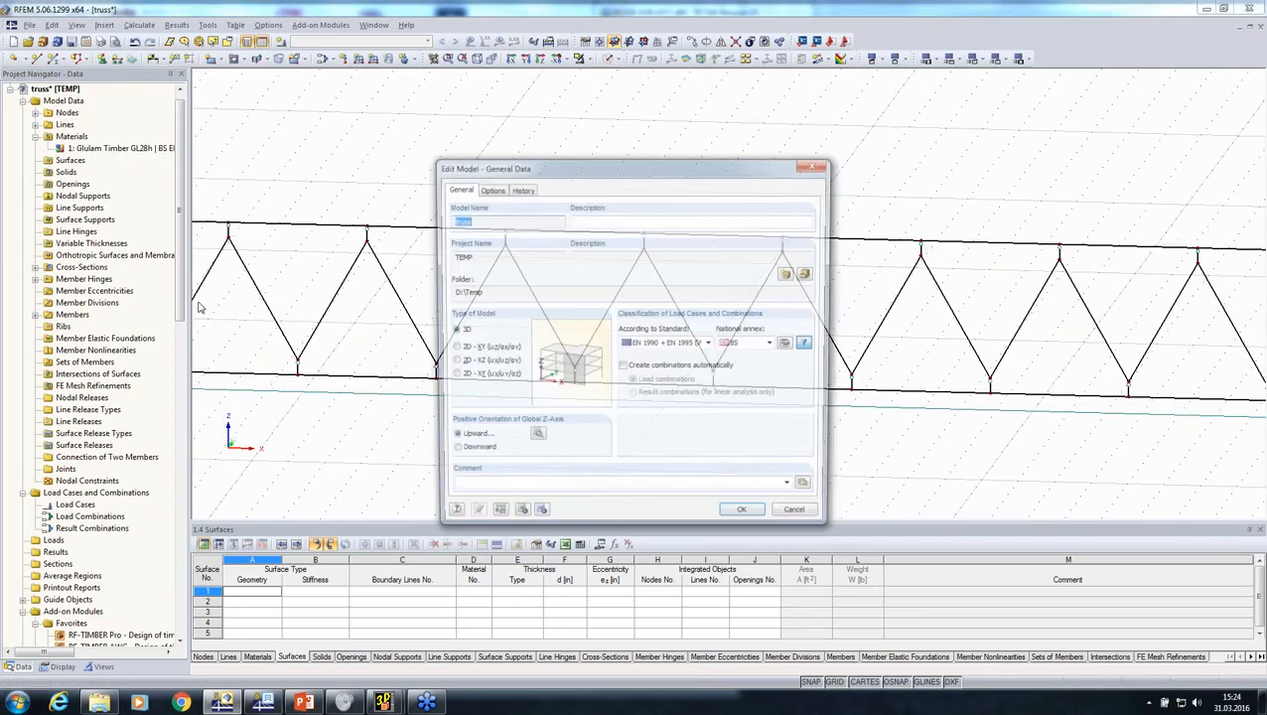
click(452, 362)
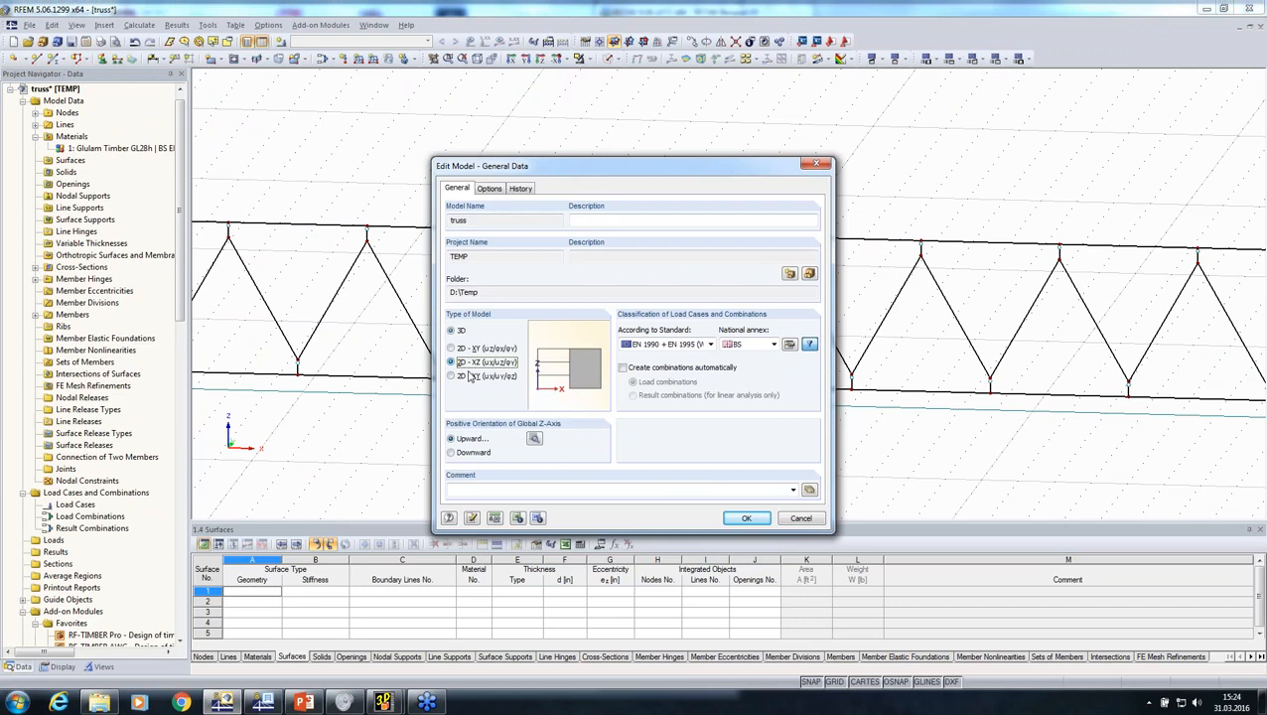
click(744, 516)
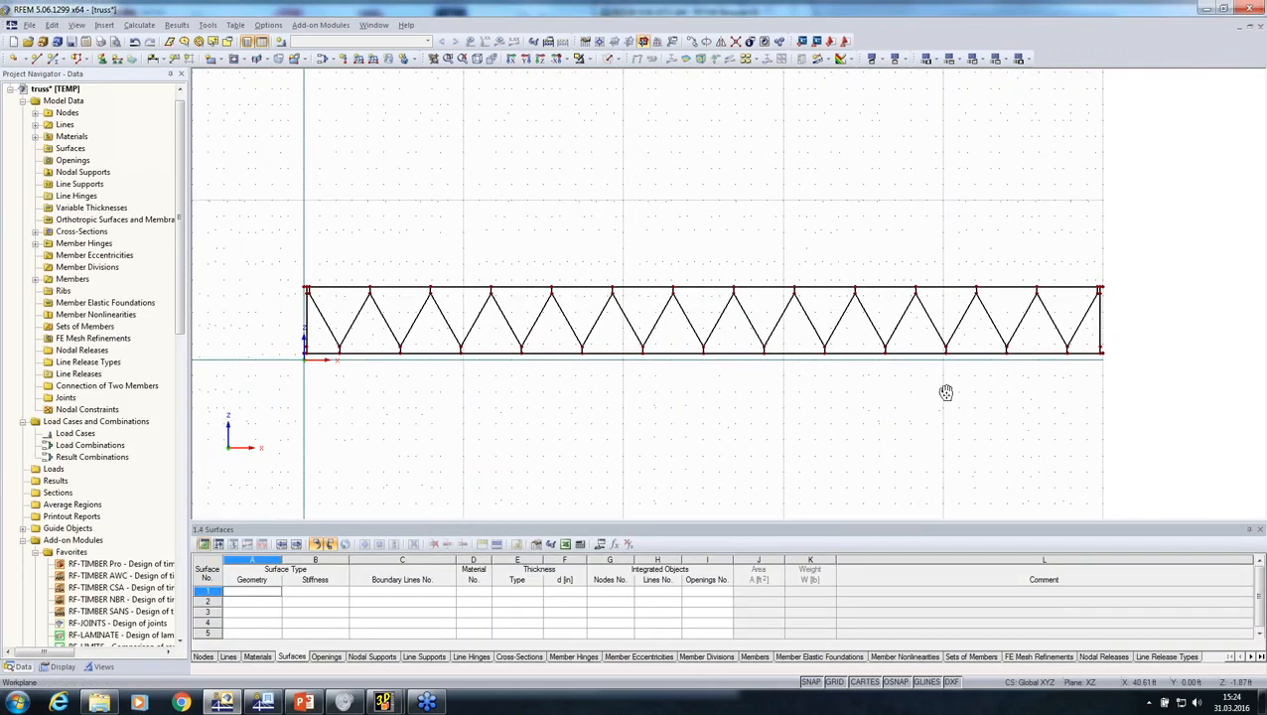
Reverse the member orientation of all short vertical connecting members directly below the truss's upper chord
scroll(1109, 292, up, 5)
scroll(1108, 291, up, 2)
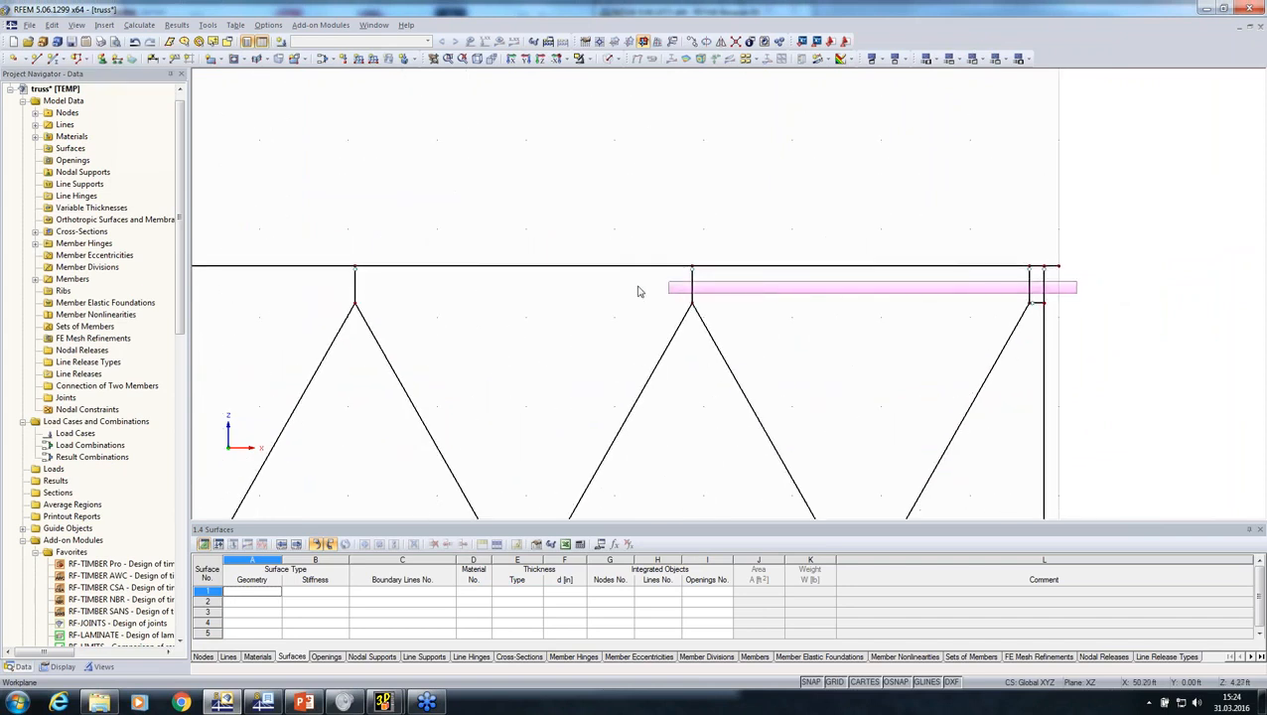
drag(90, 269, 355, 285)
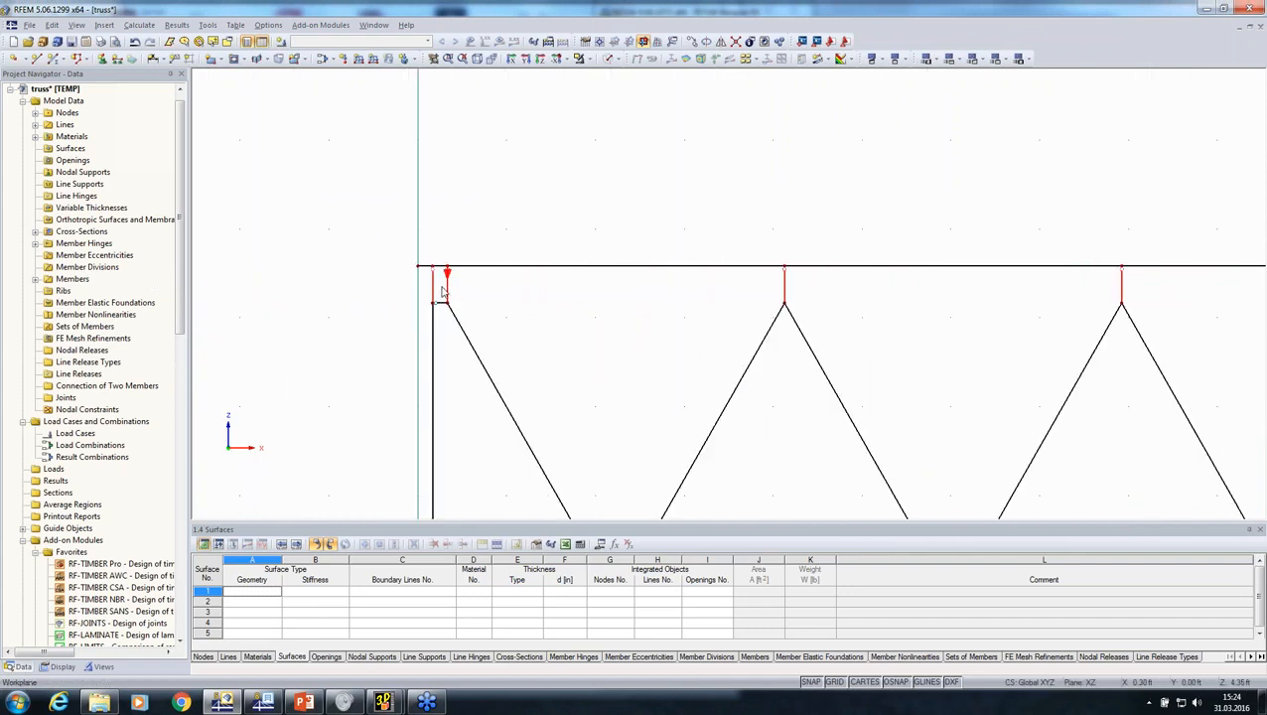
right_click(435, 285)
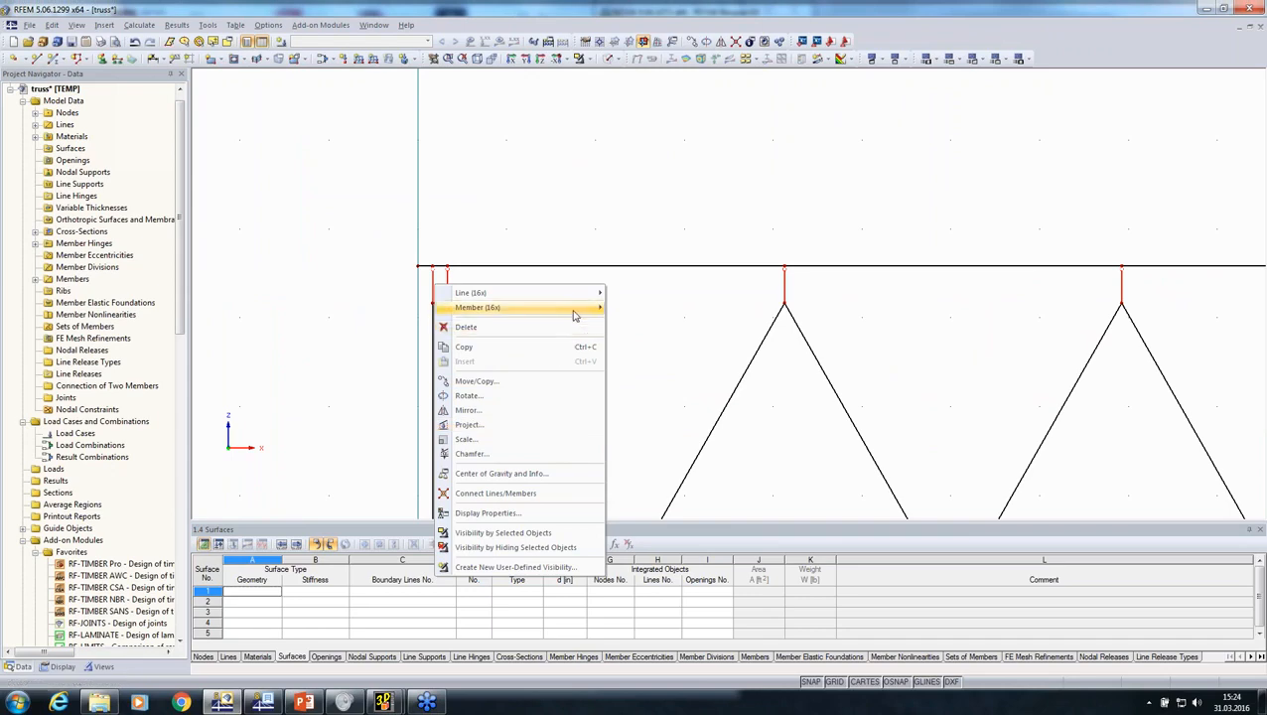
mouse_move(574, 308)
click(643, 456)
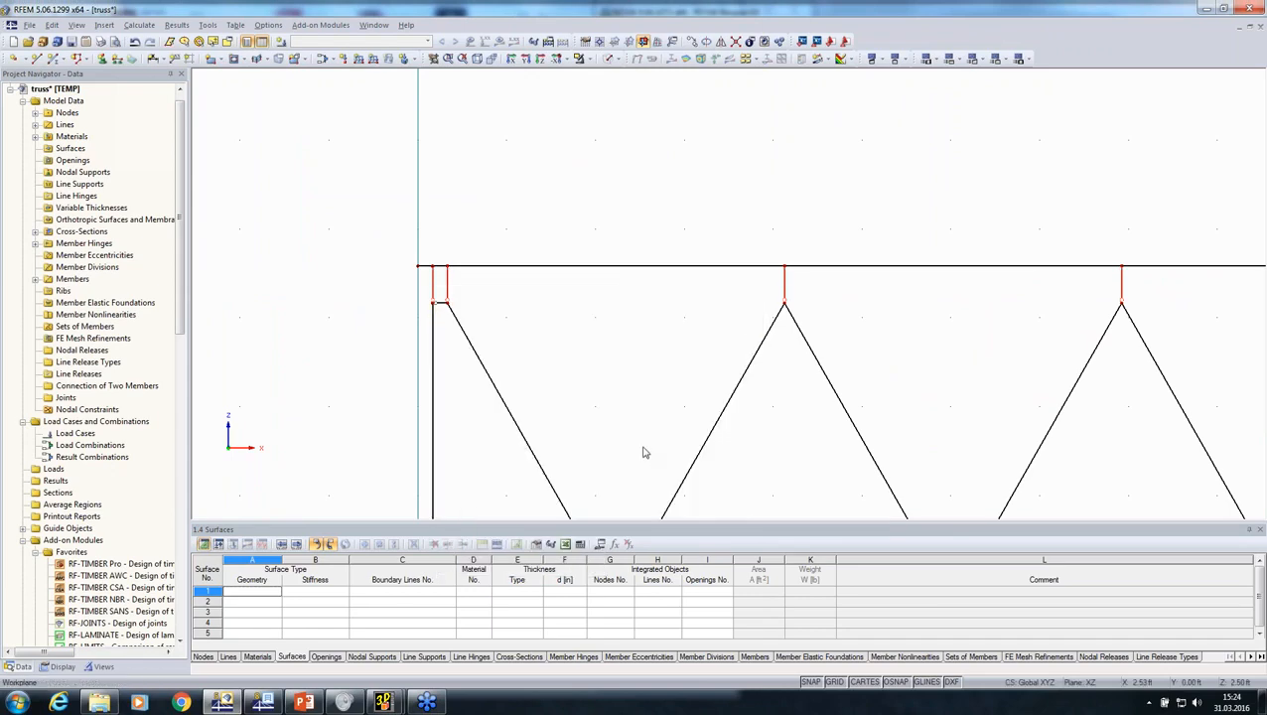
Create the set of members Continuous Members 1 from all members of the truss's upper chord
scroll(637, 407, down, 3)
scroll(400, 260, down, 5)
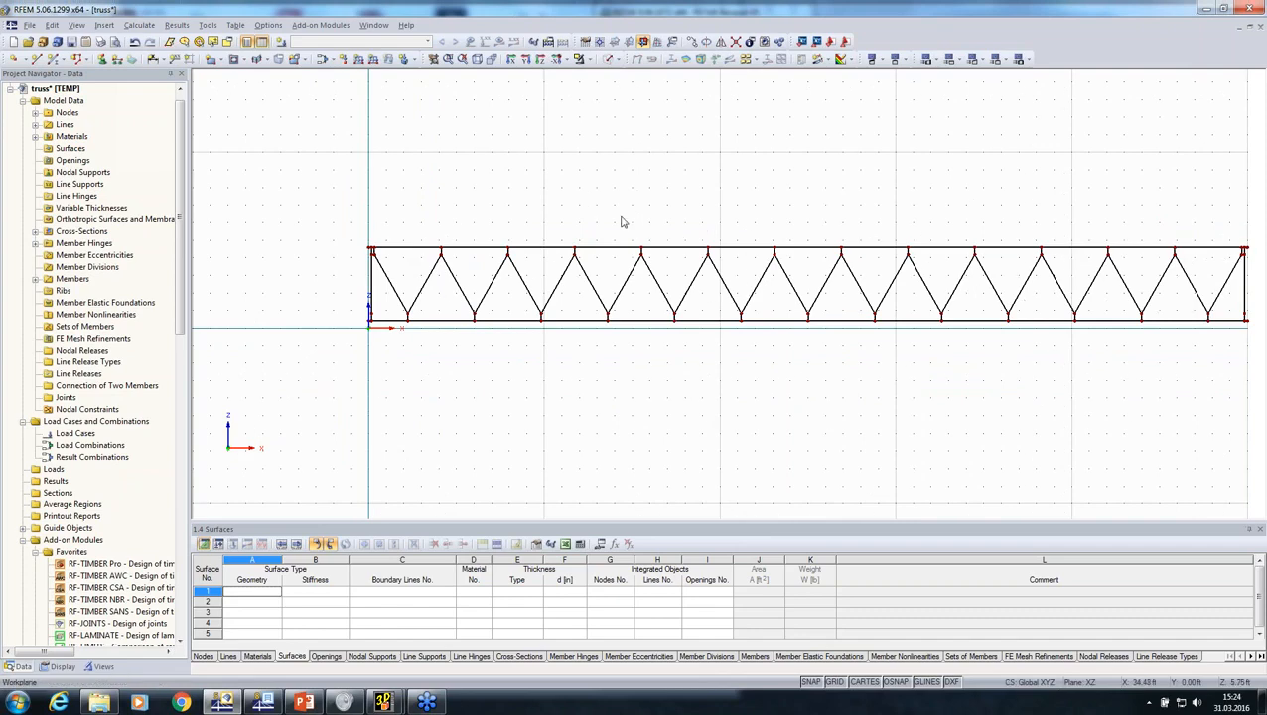
drag(317, 205, 1065, 258)
scroll(747, 254, up, 2)
right_click(743, 256)
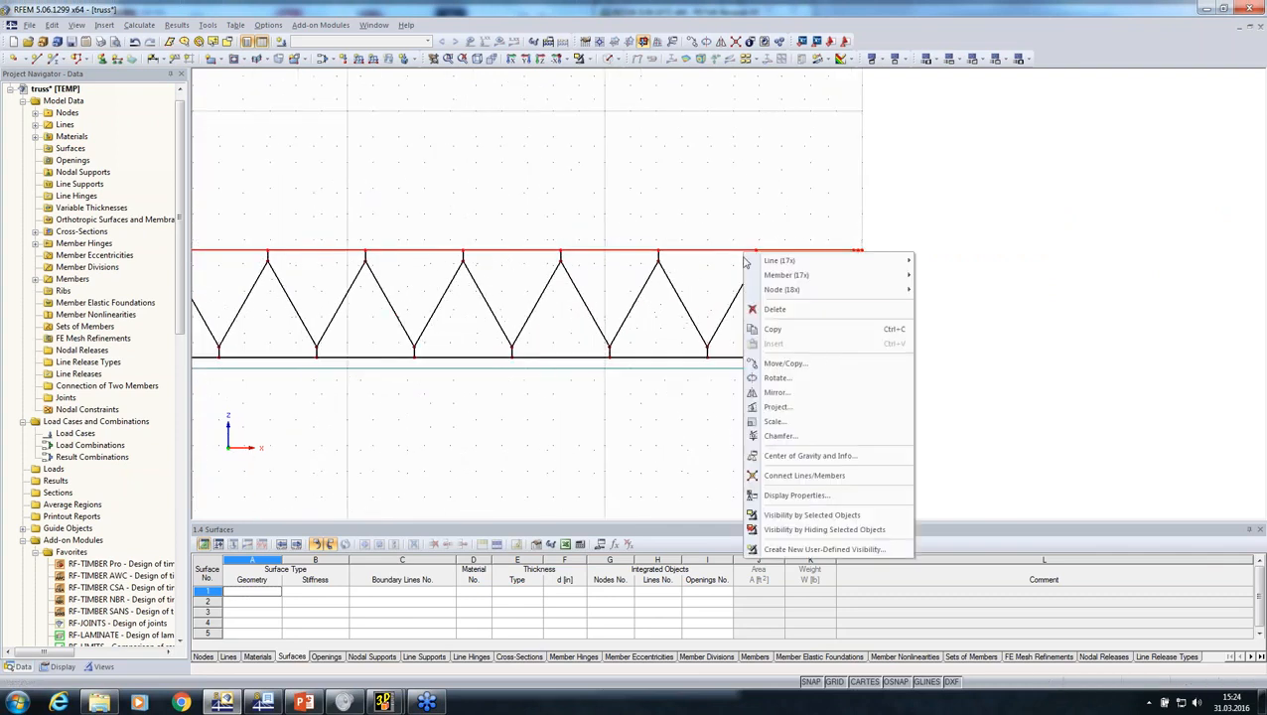
mouse_move(879, 275)
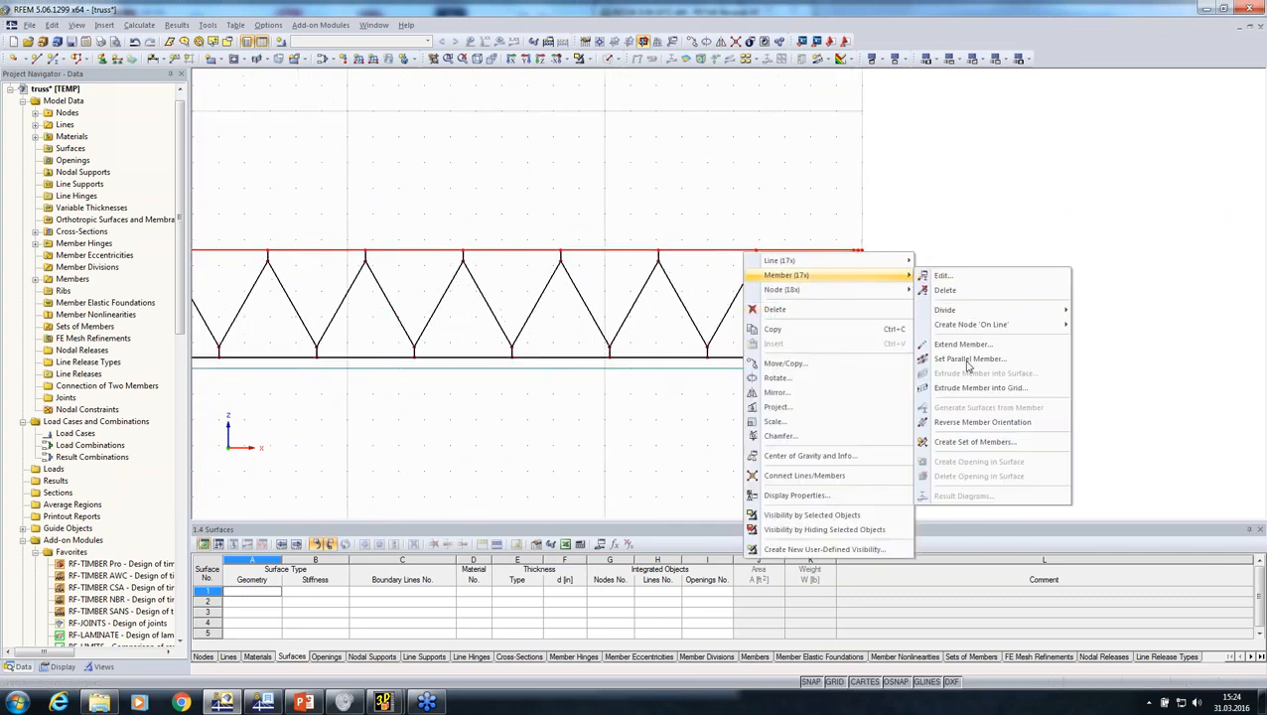
click(973, 442)
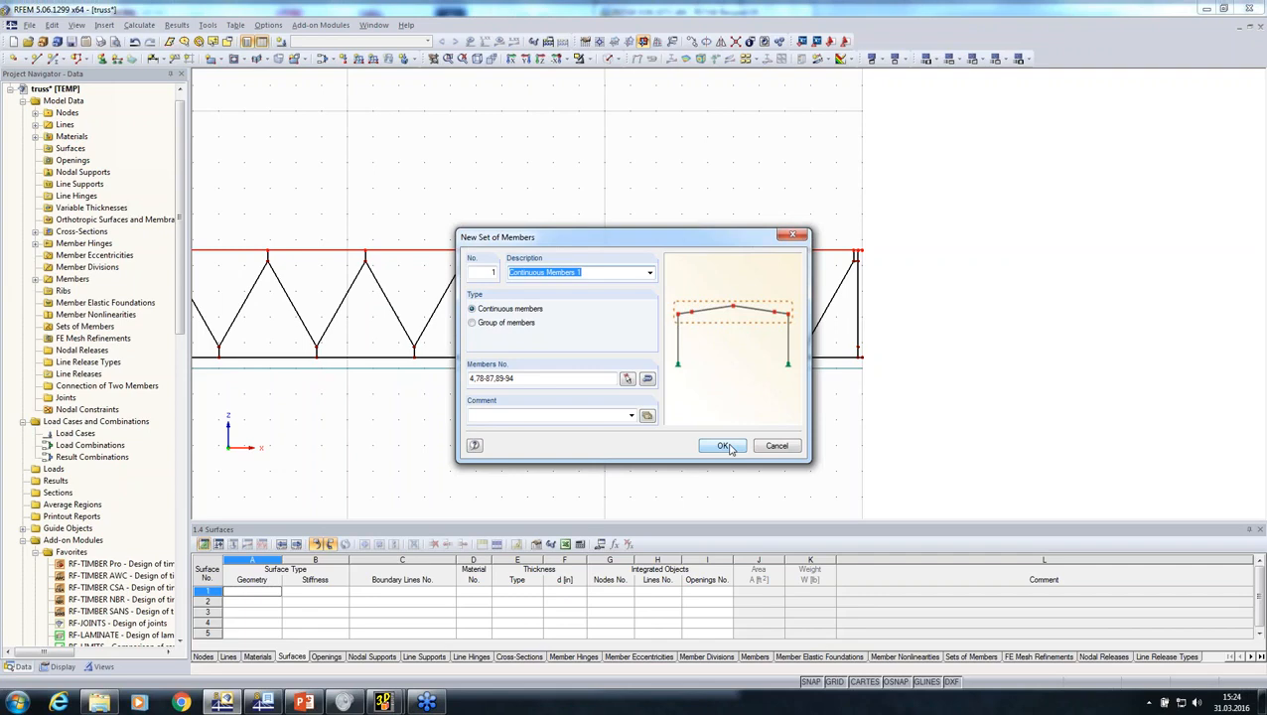
click(729, 449)
Place a hinged nodal support on the lower chord node beneath the left end vertical of the truss
scroll(651, 455, down, 2)
middle_drag(578, 435, 1024, 362)
click(1024, 362)
click(102, 60)
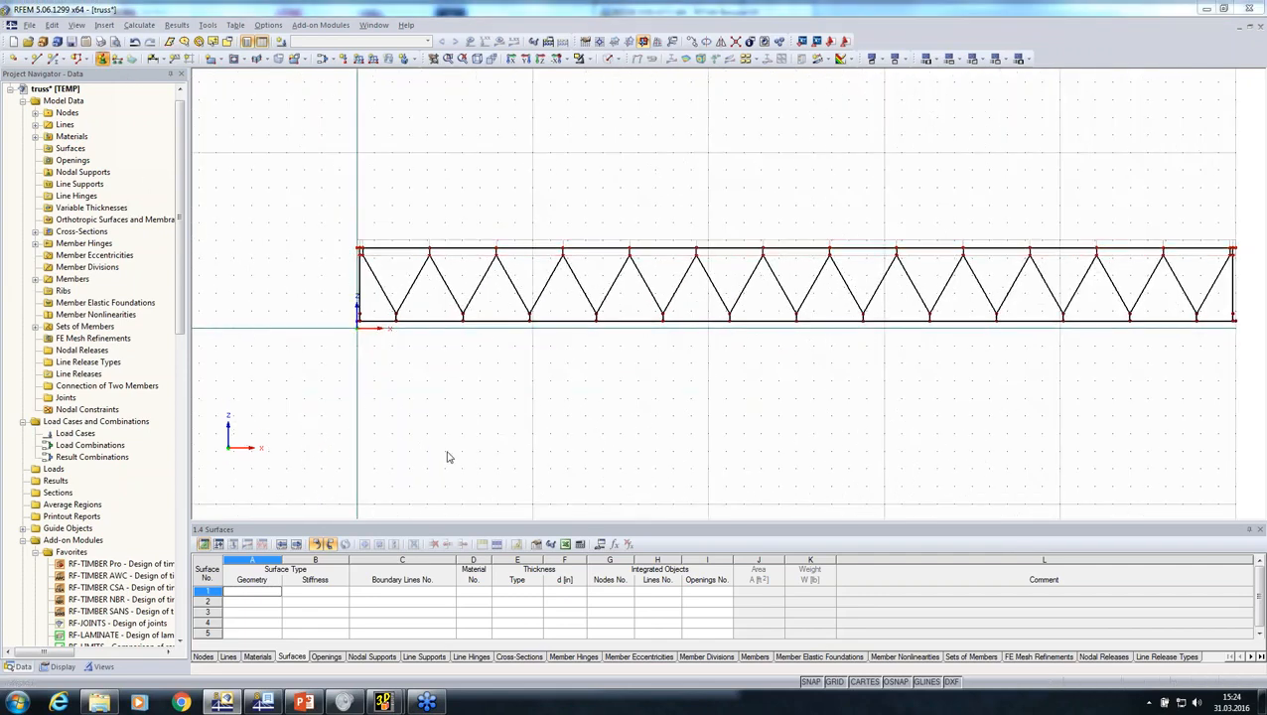
click(756, 468)
scroll(343, 326, up, 4)
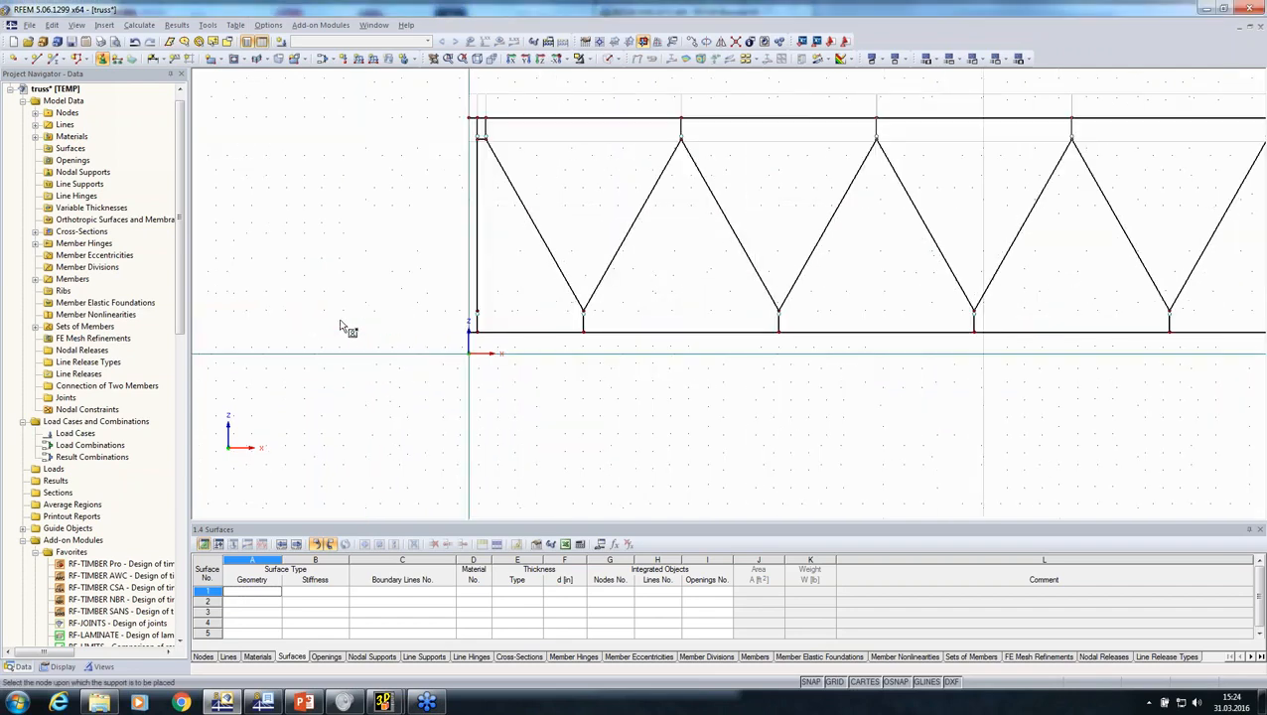
click(543, 335)
scroll(543, 409, down, 5)
key(Escape)
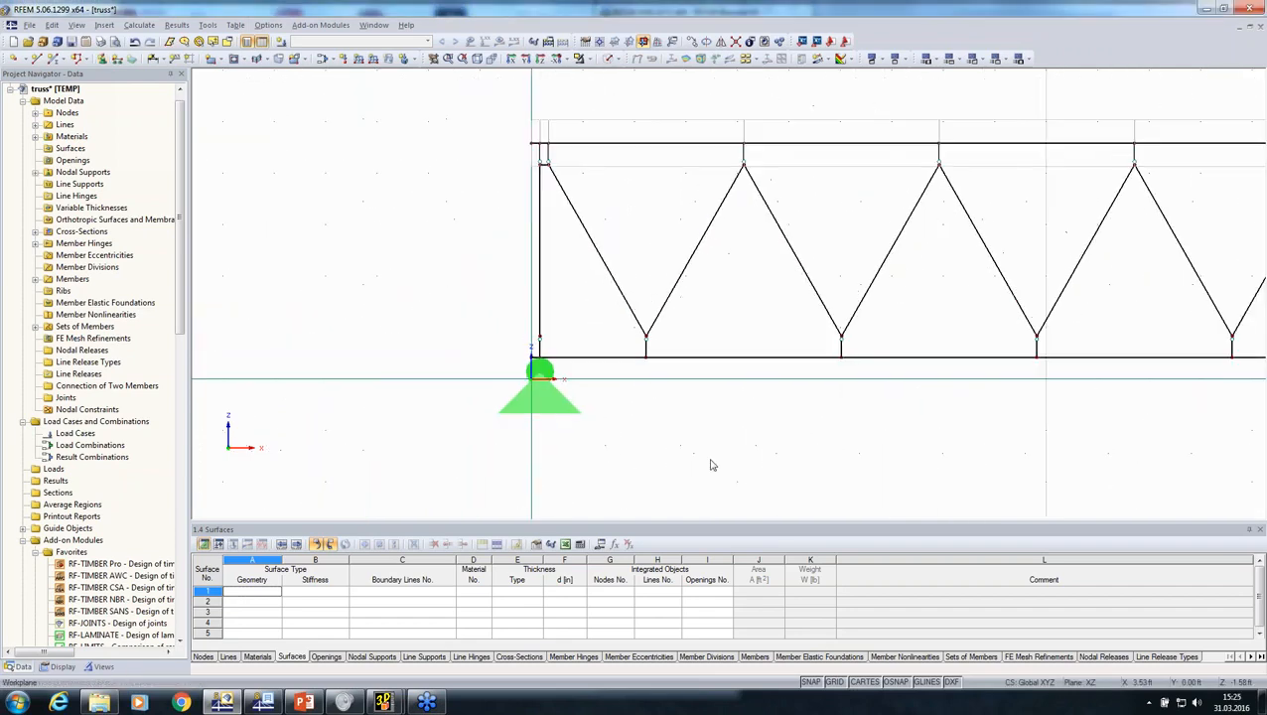
Define a nodal support type with uX released and place it on the lower chord node beneath the right end vertical
middle_drag(713, 466, 310, 339)
click(102, 58)
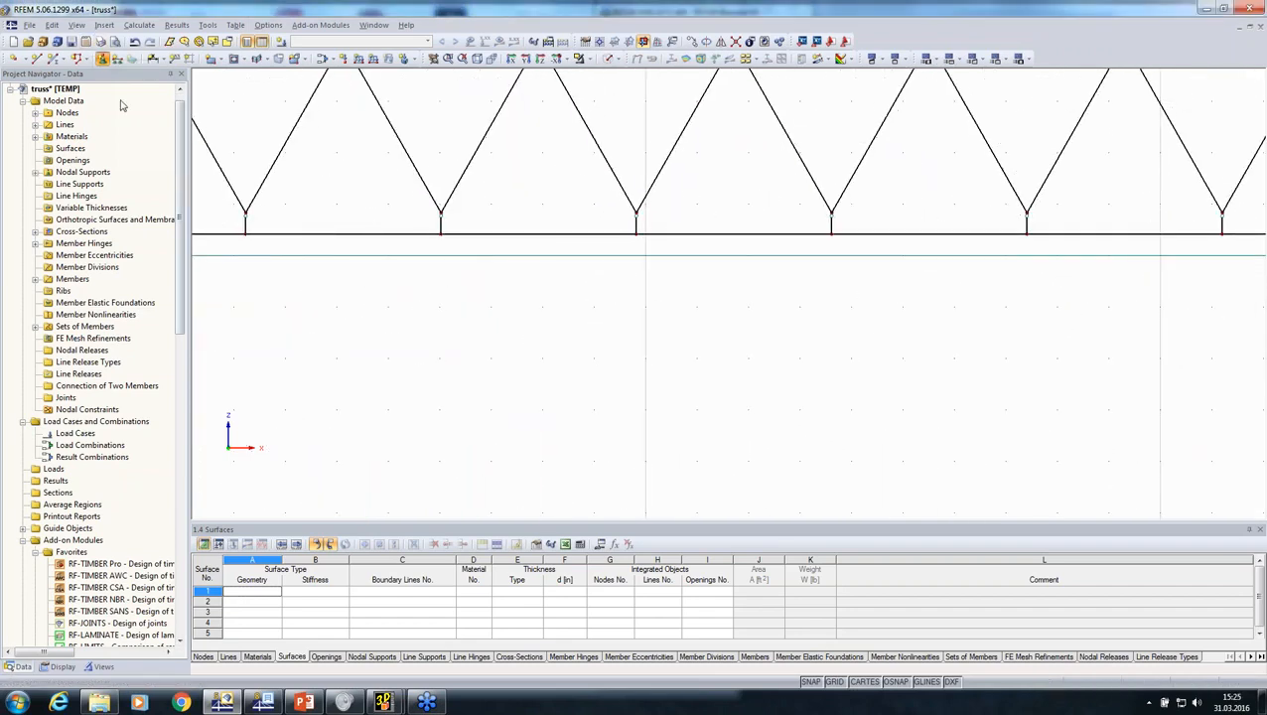
click(633, 251)
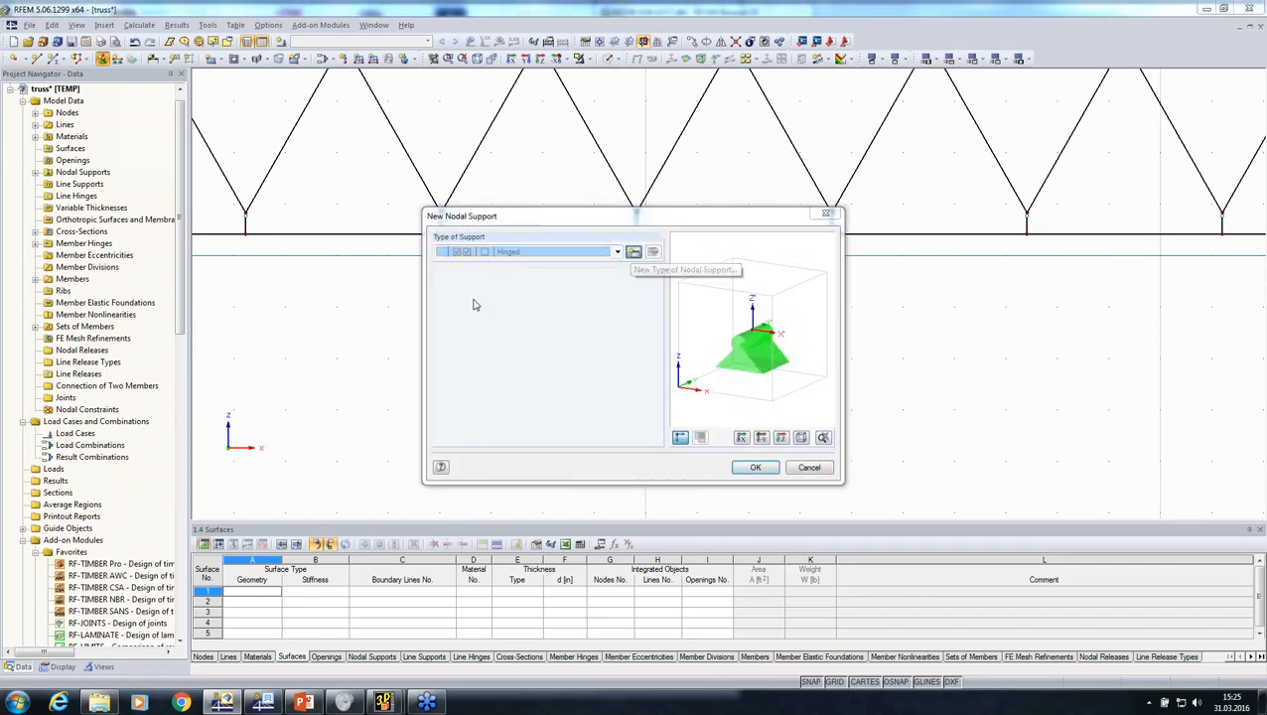
click(450, 357)
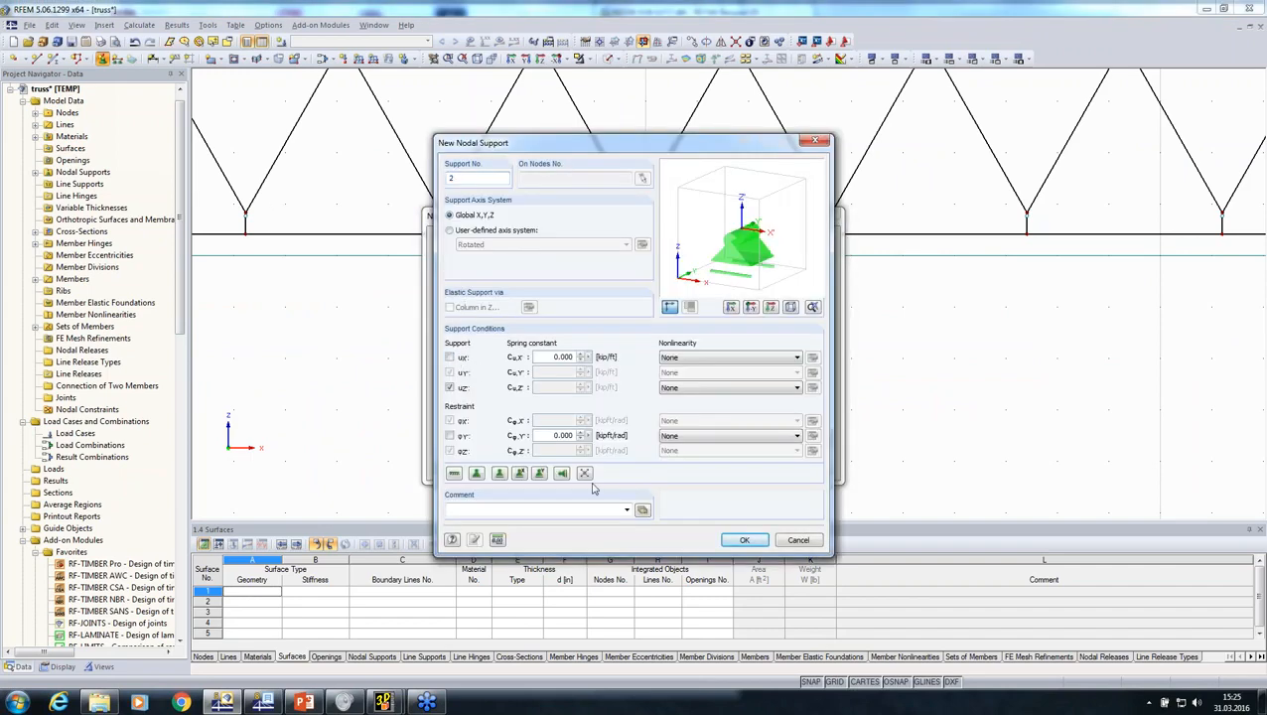
click(743, 539)
click(747, 468)
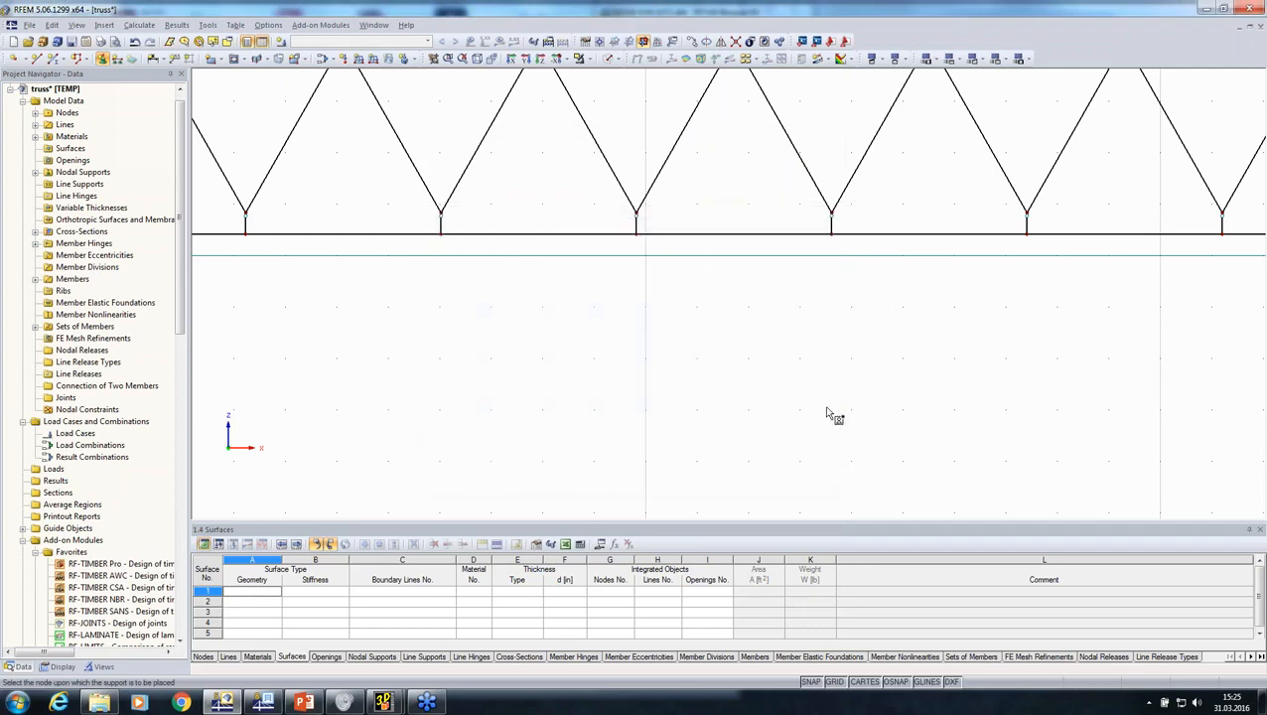
scroll(832, 406, down, 7)
middle_drag(945, 402, 332, 328)
scroll(1211, 231, up, 1)
scroll(1192, 238, up, 3)
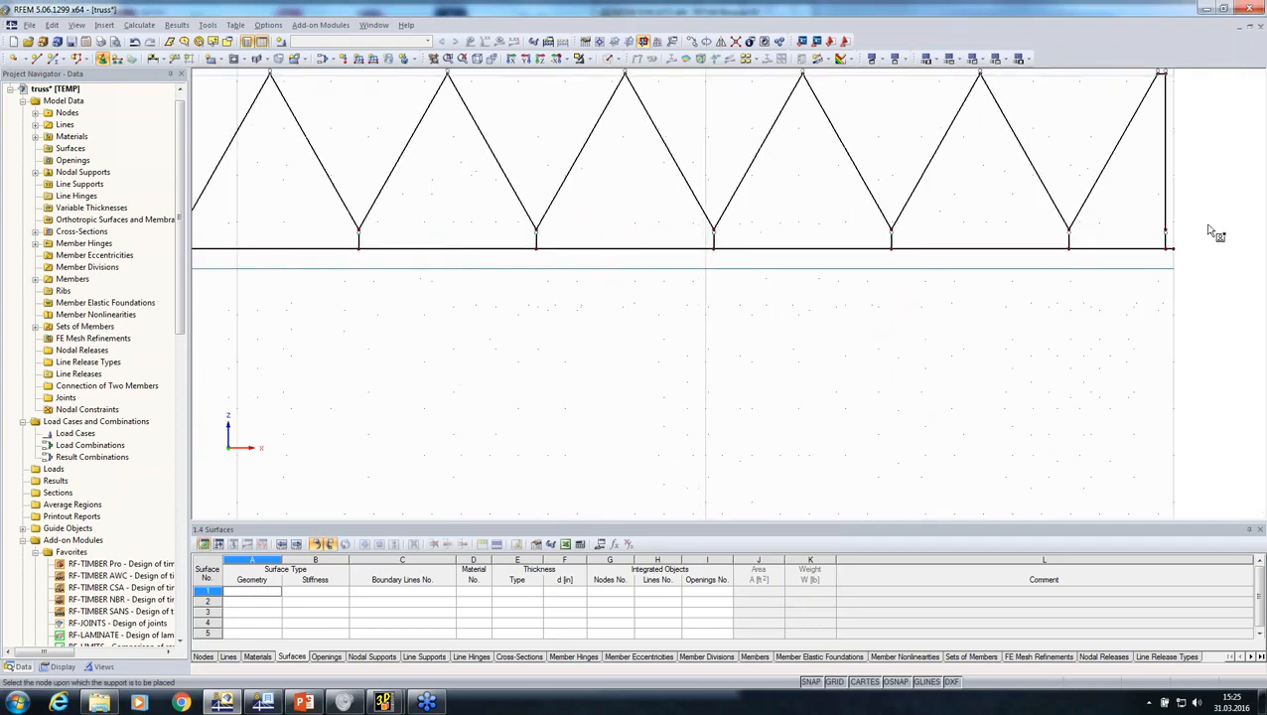
click(1151, 258)
scroll(981, 373, down, 4)
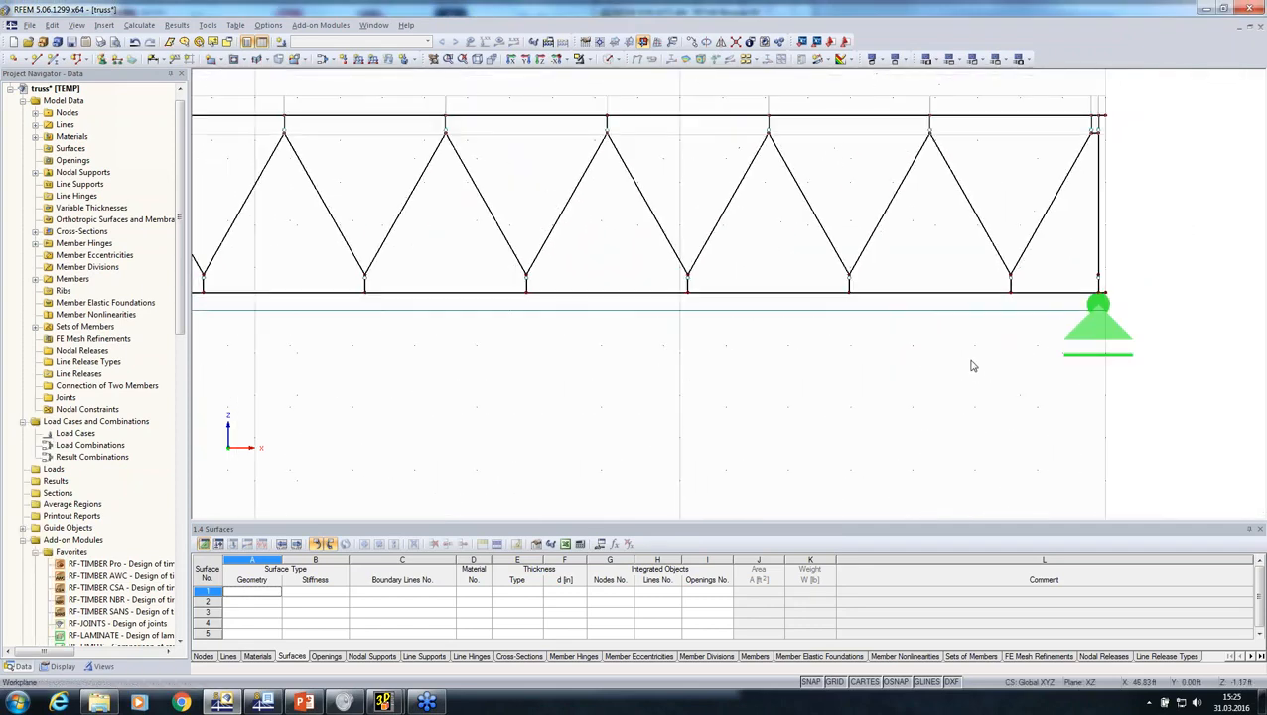
middle_drag(908, 377, 1072, 363)
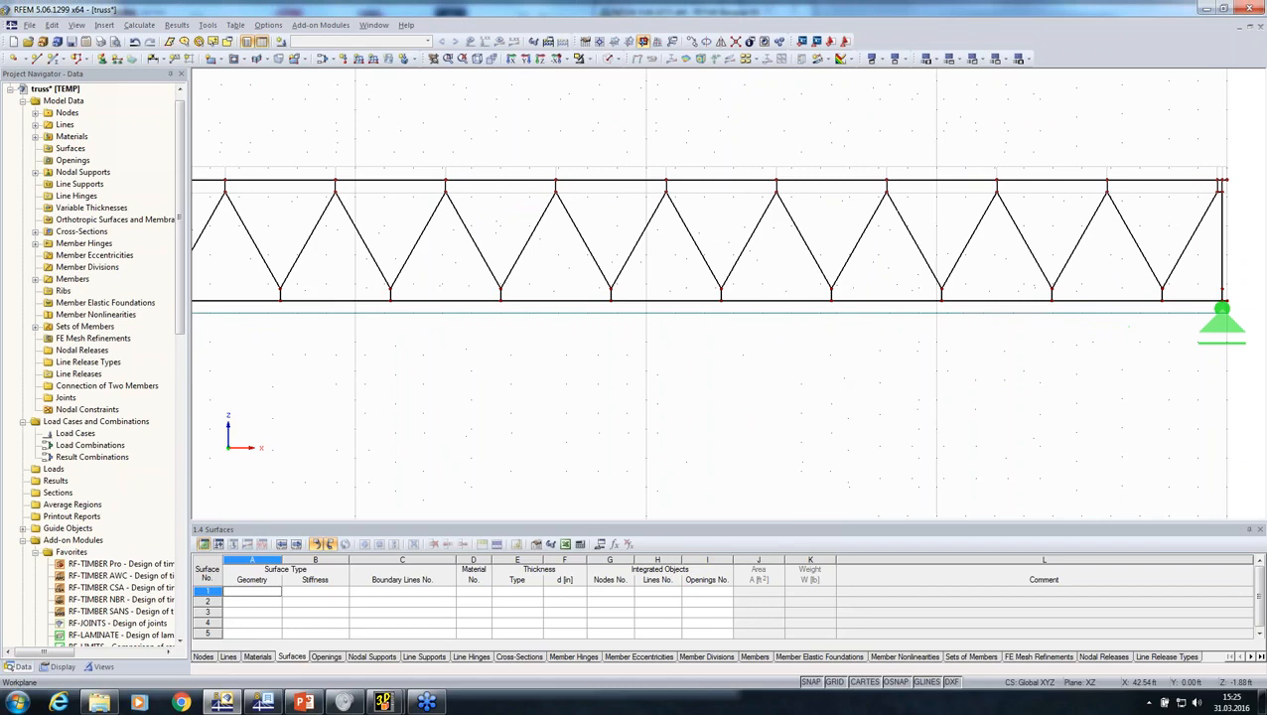
Create load case LC1 with self-weight and apply a uniform global ZL load of -0.1 kip/ft to the upper chord's set of members
click(281, 41)
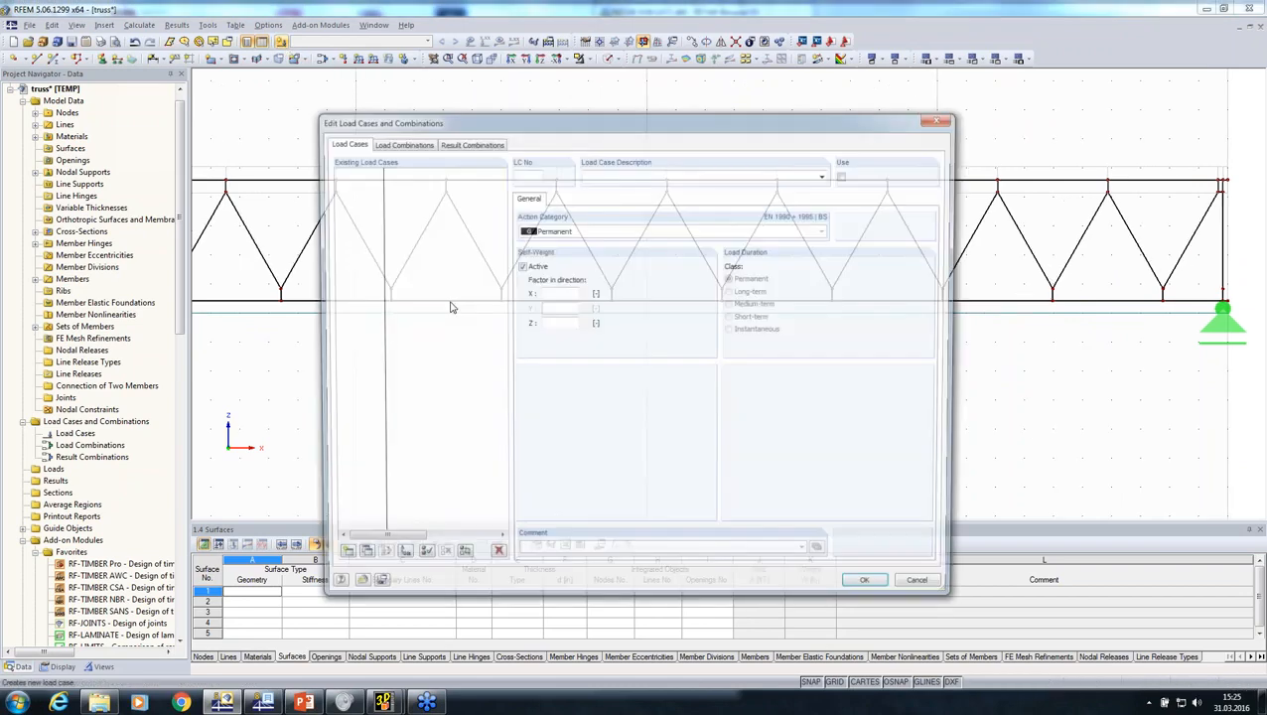
click(871, 589)
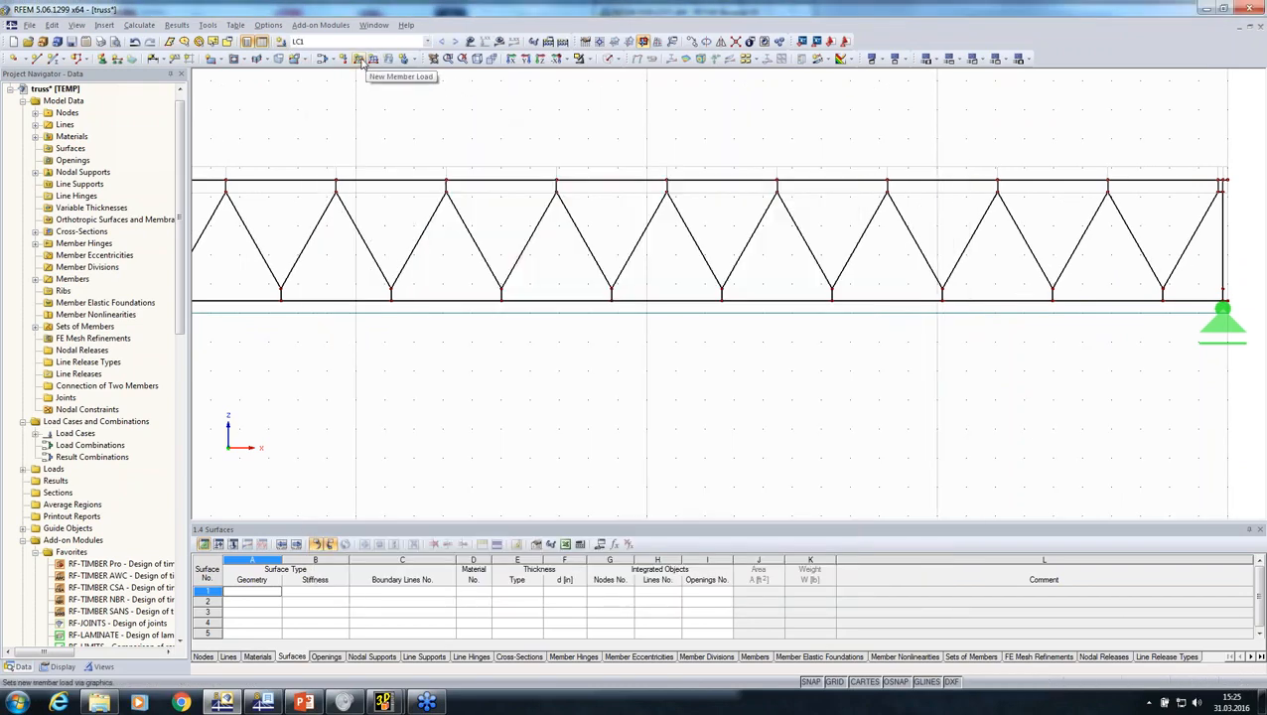
click(368, 59)
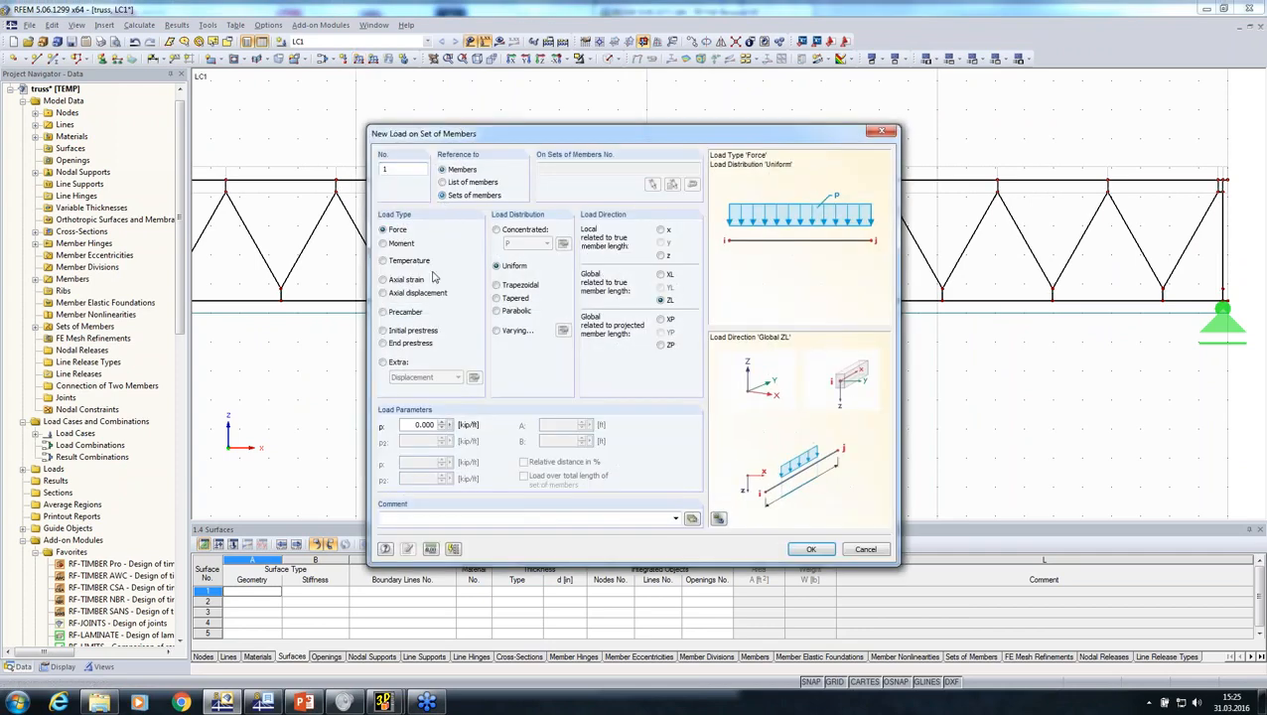
text(-0,1)
key(Return)
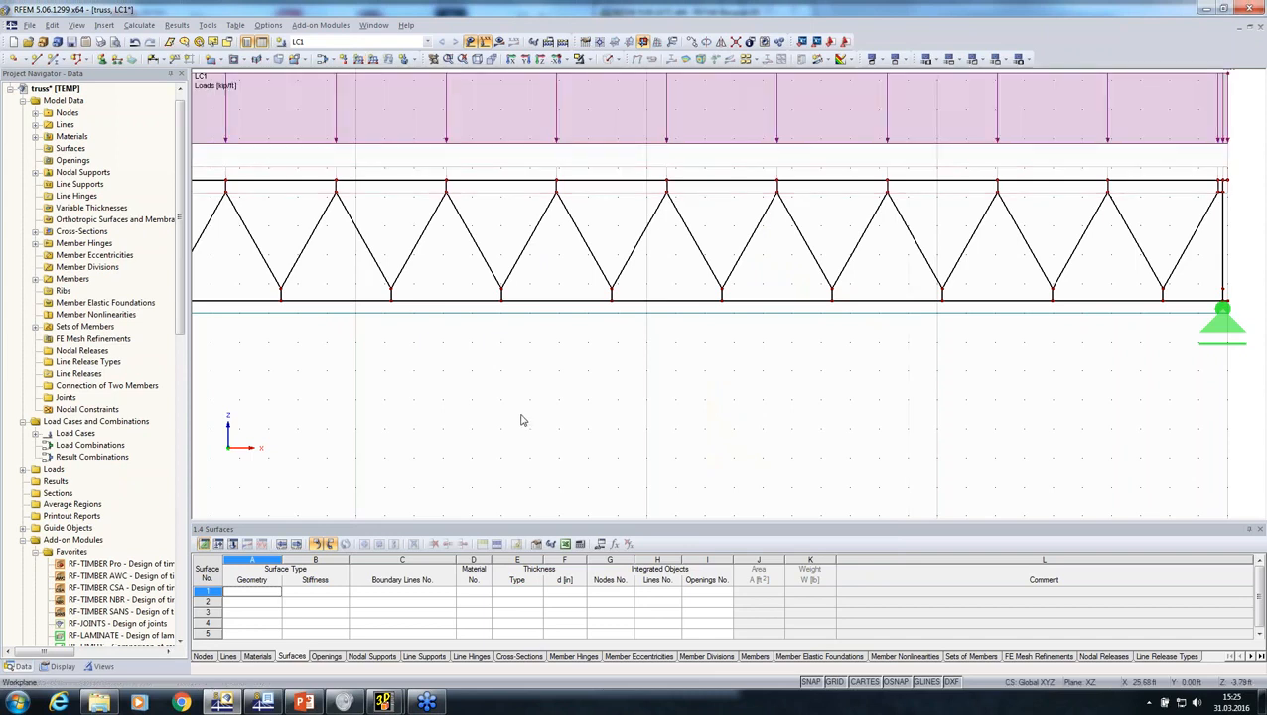
Calculate load case LC1 and view the My bending moment diagram over the whole truss
scroll(522, 420, down, 2)
click(498, 41)
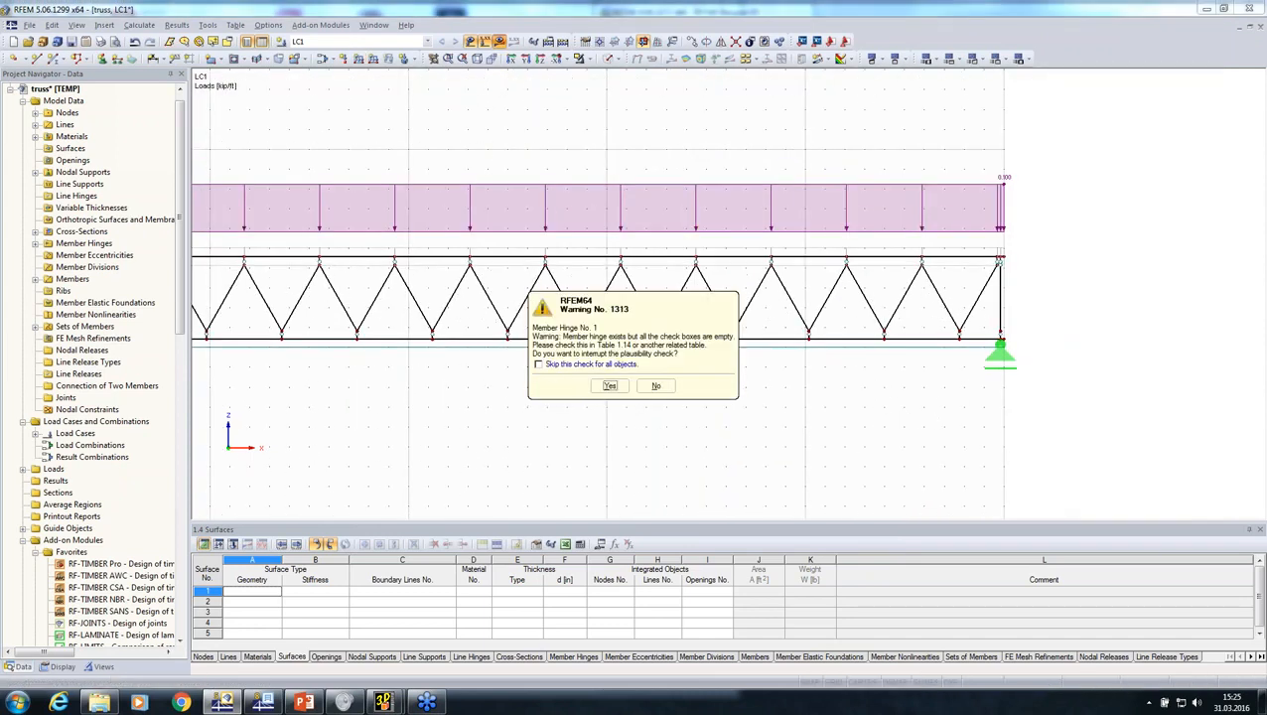
click(610, 385)
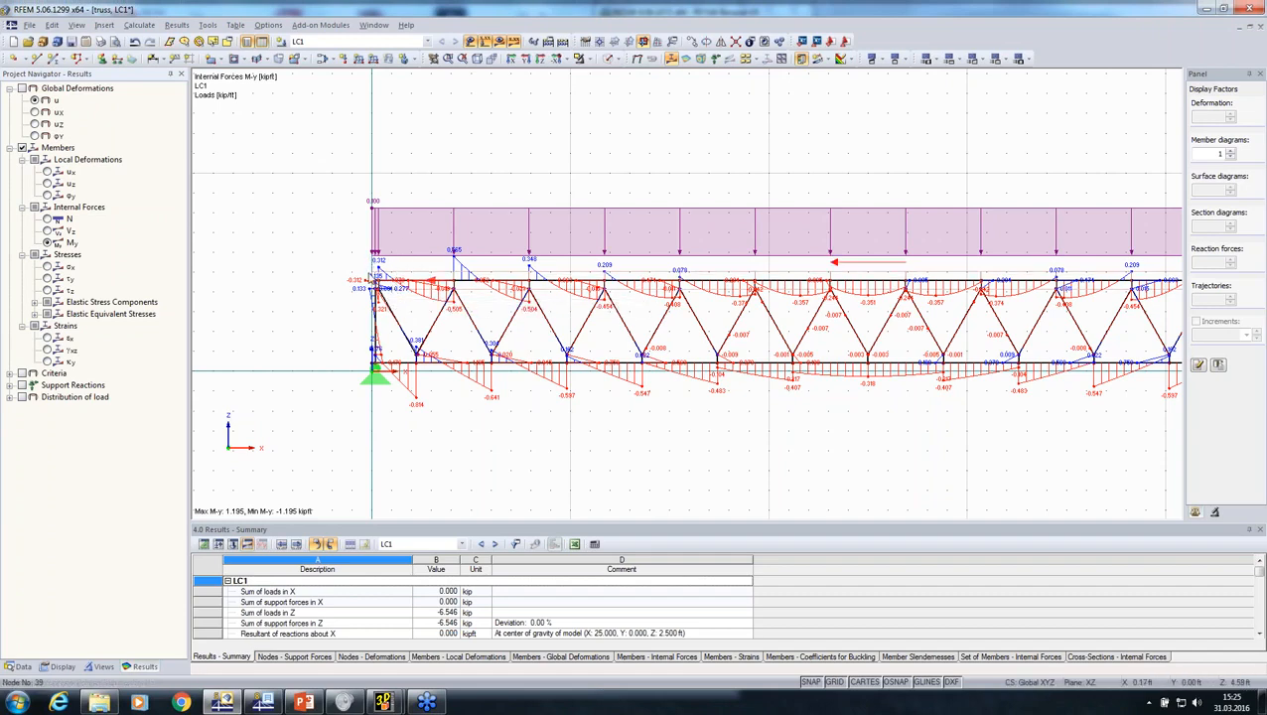
scroll(434, 285, down, 2)
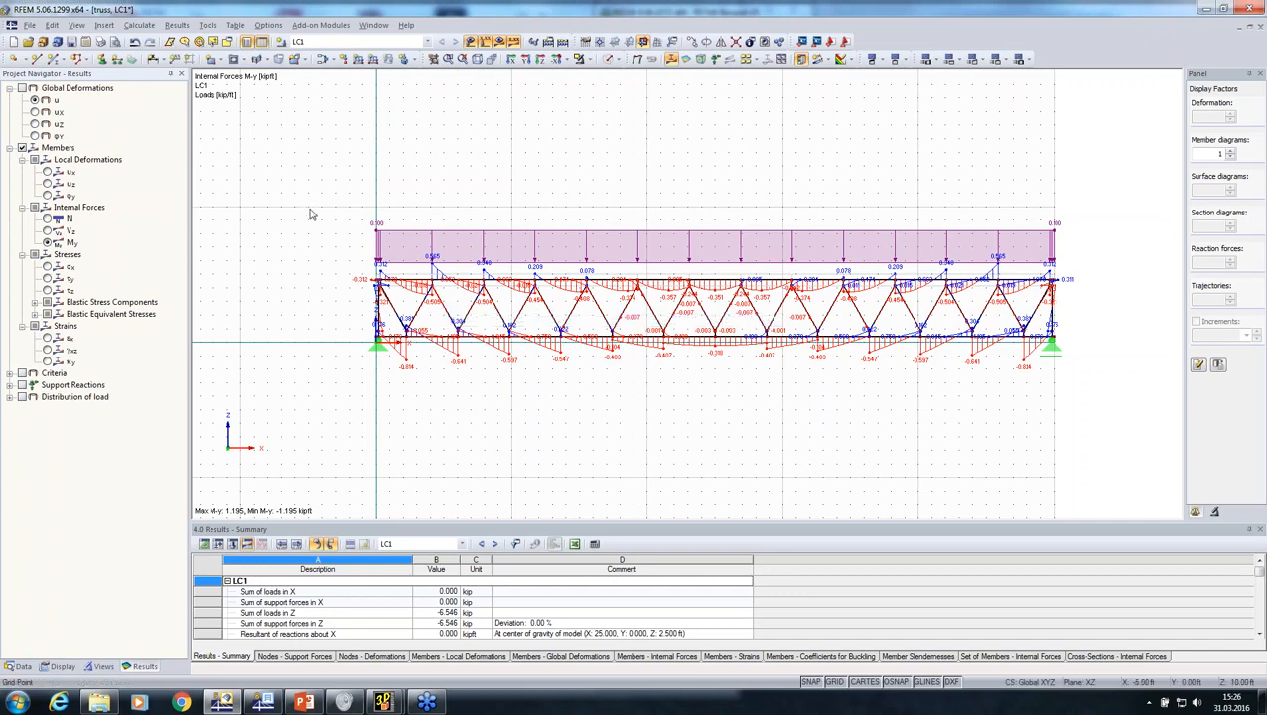
drag(308, 207, 1092, 481)
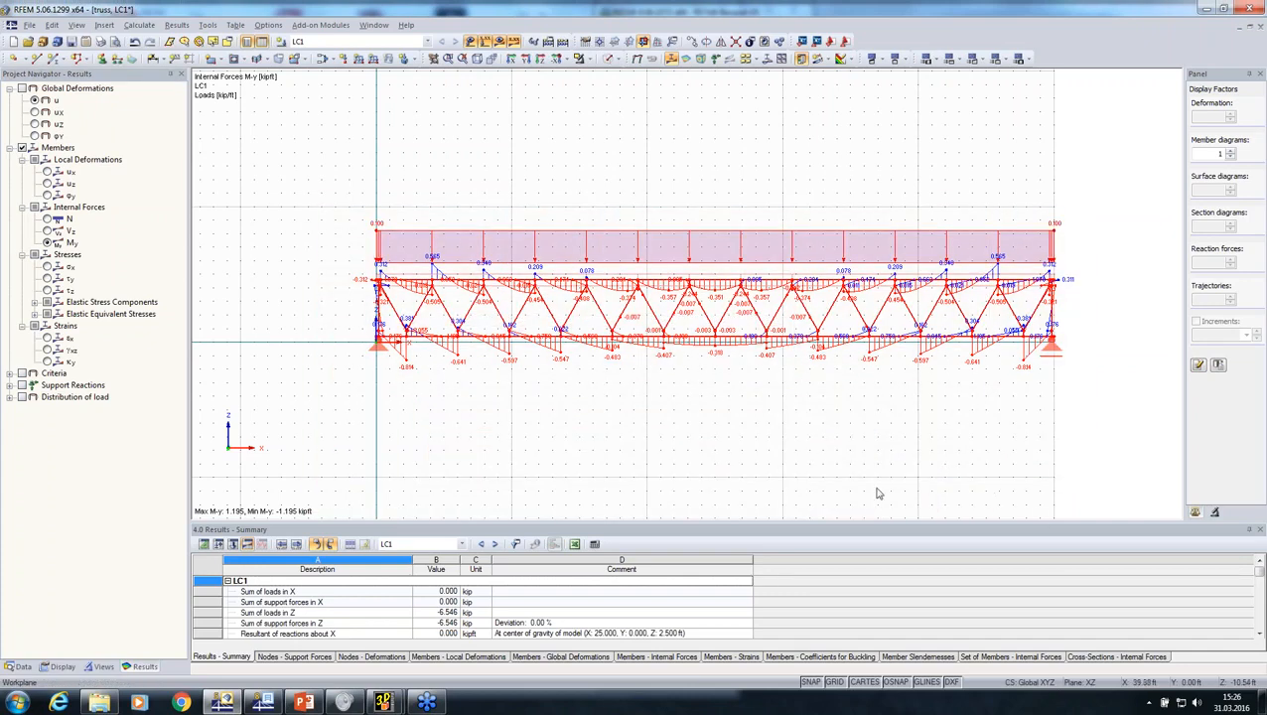
Highlight the members using cross-sections 2 and 3 on the truss and hide the result diagrams
click(22, 666)
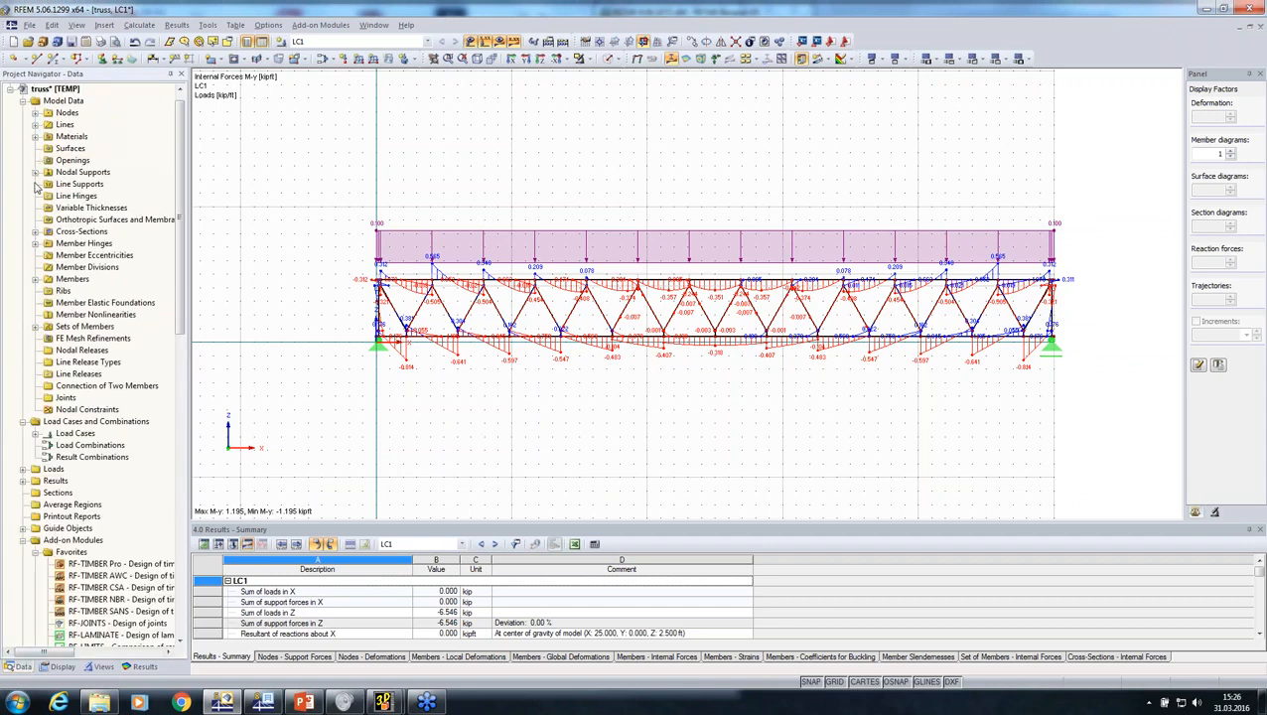
click(35, 233)
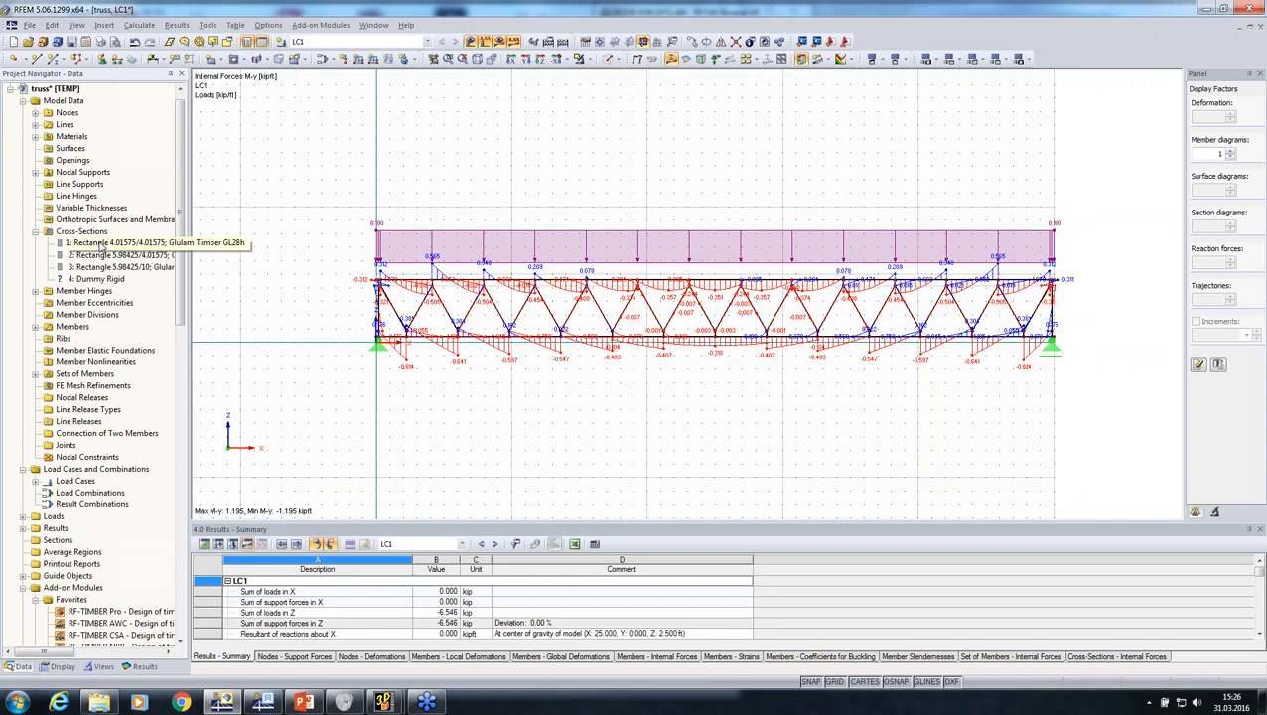
click(92, 255)
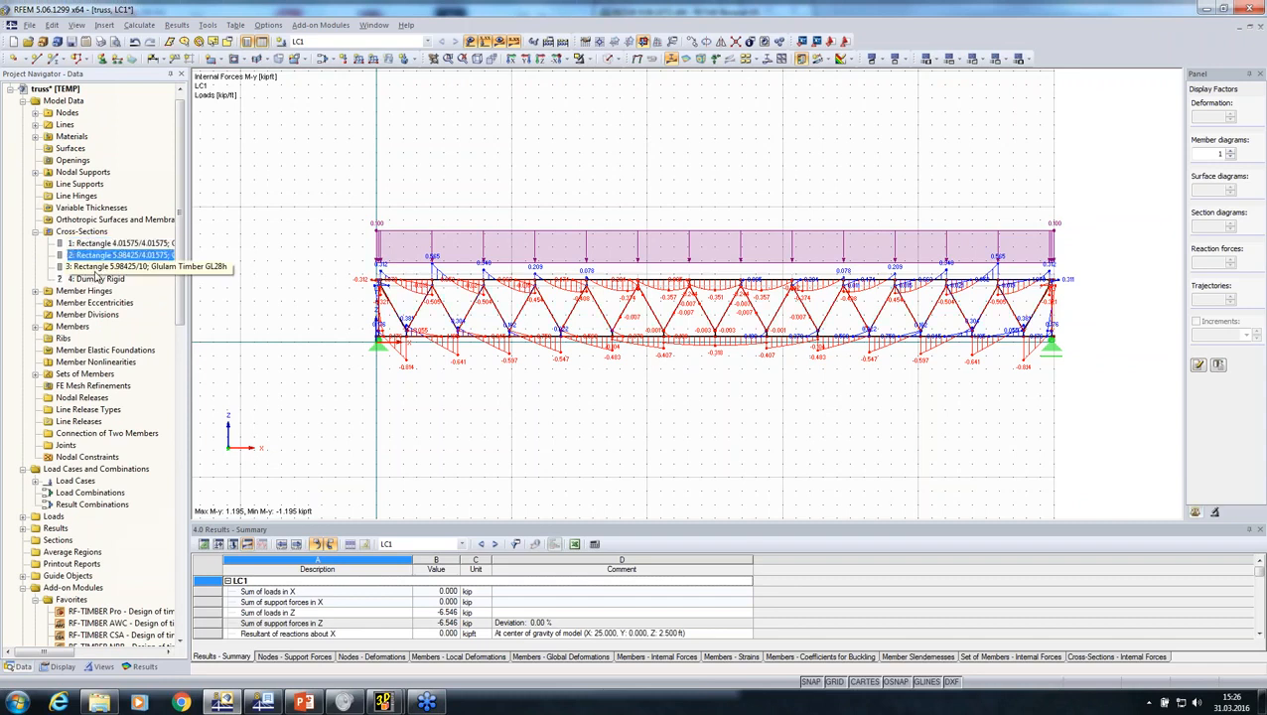
click(97, 269)
click(96, 258)
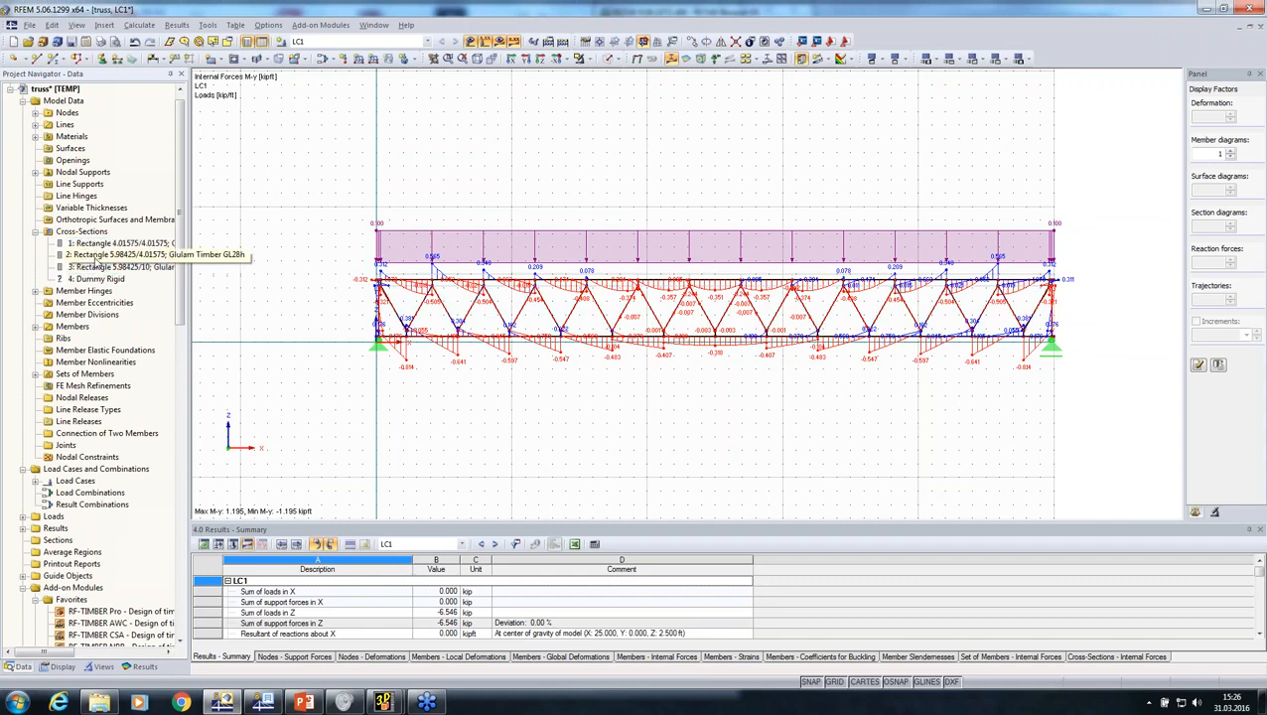
click(501, 42)
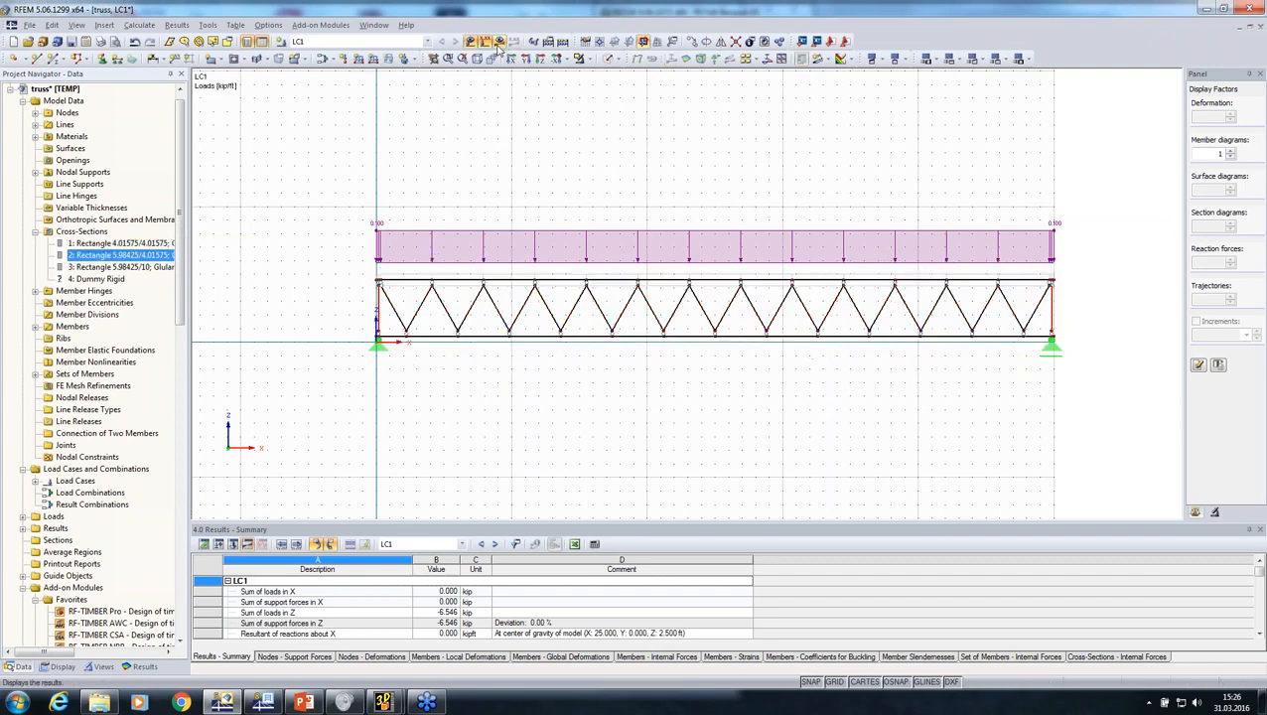
Change cross-section 1, used by the truss diagonals, to Rectangle 5/5
click(116, 244)
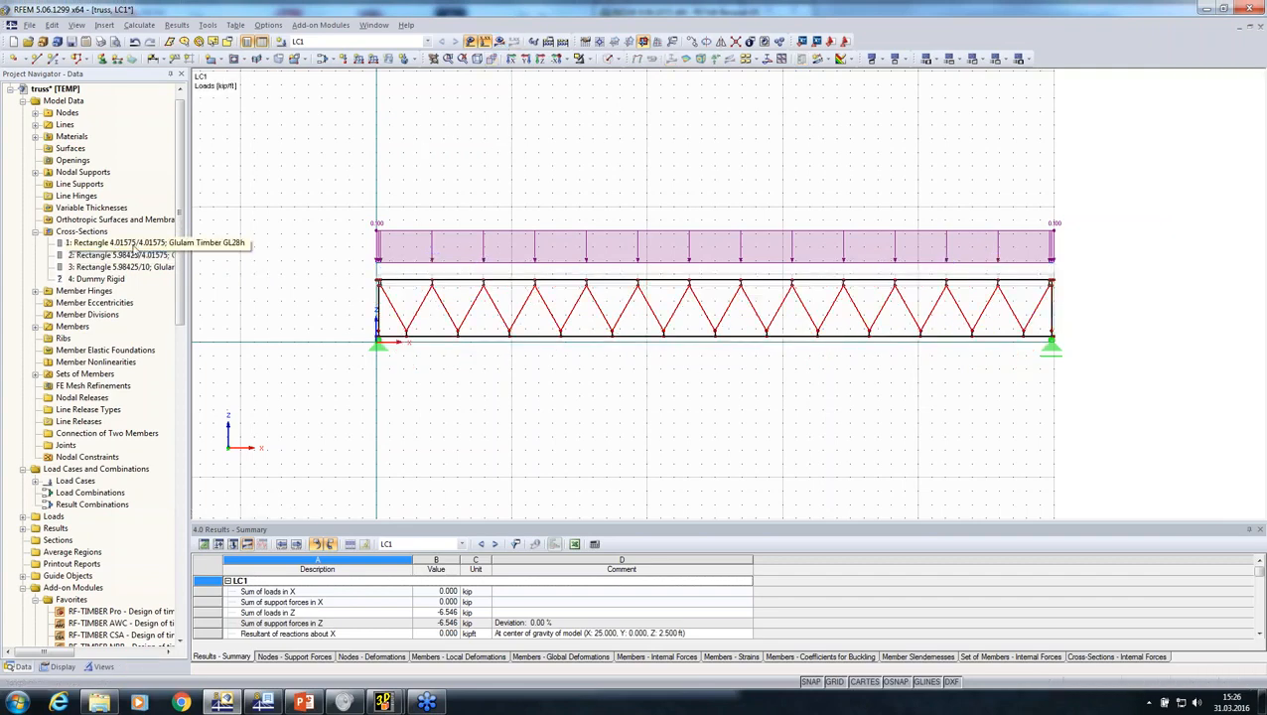
double_click(133, 246)
drag(601, 191, 526, 195)
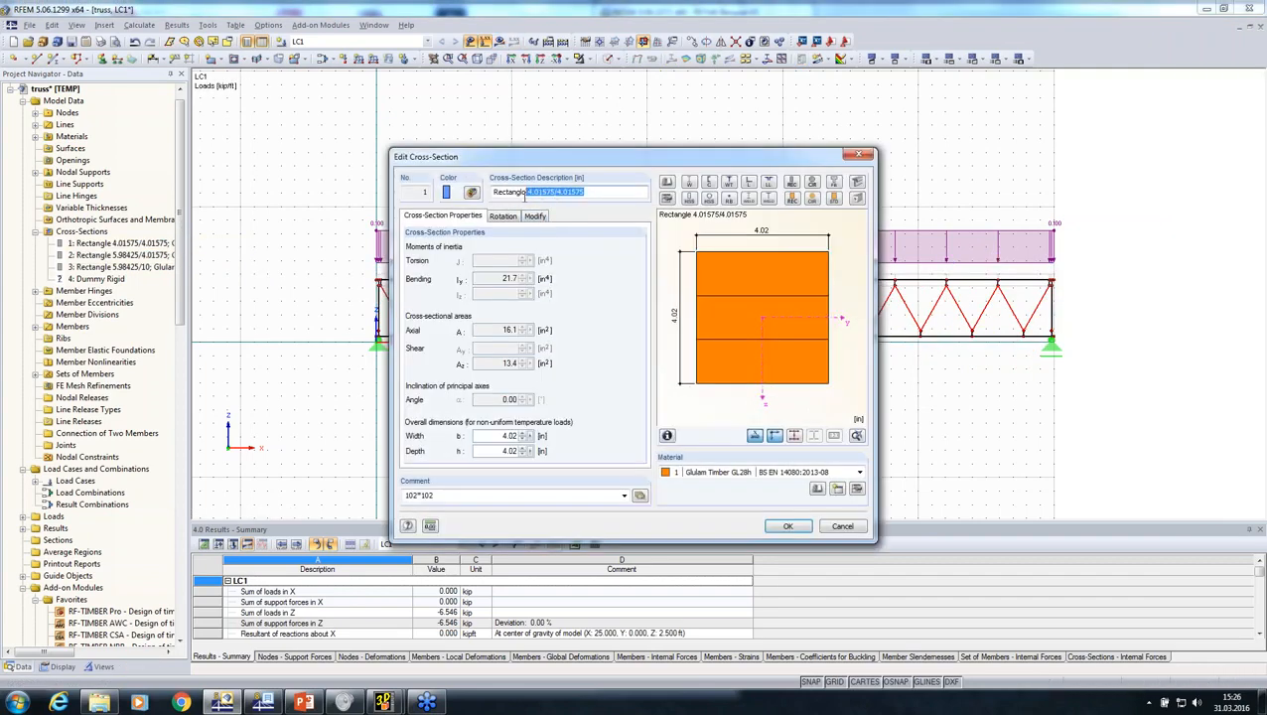
text(5/5)
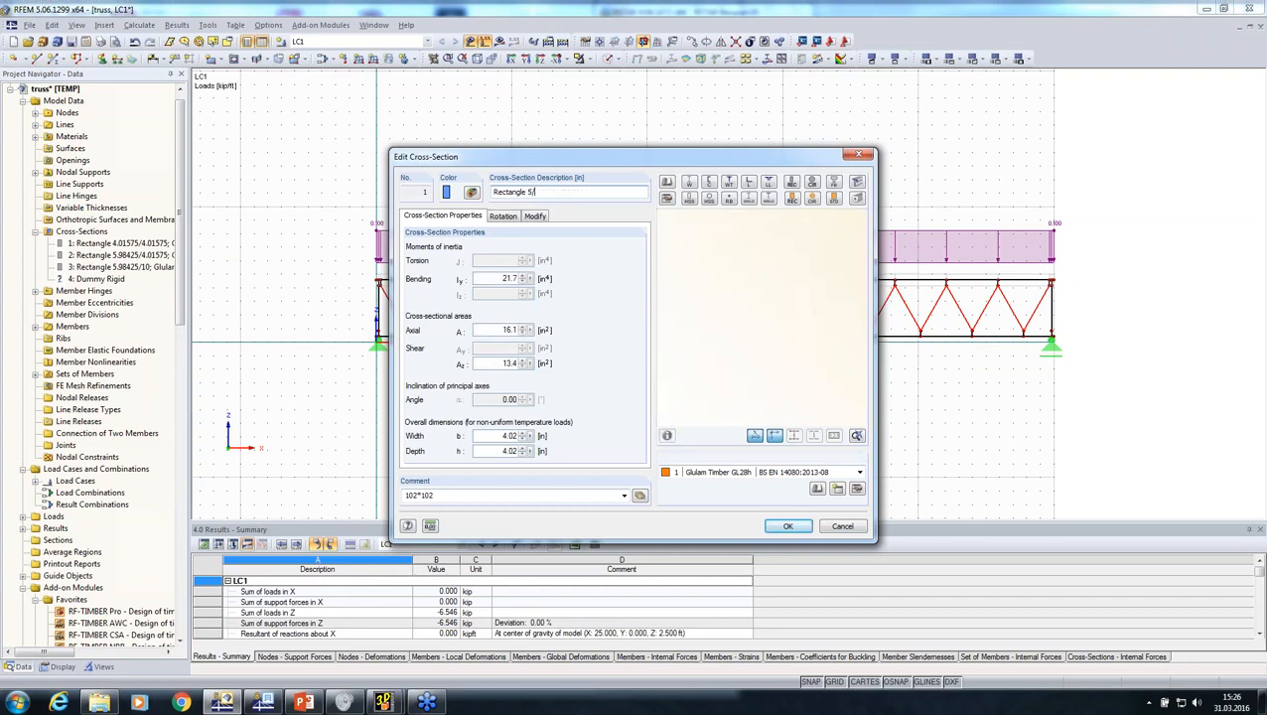
click(785, 527)
Export the modified truss model in DSTV format as the file 123 in the folder 31032016
drag(862, 368, 342, 447)
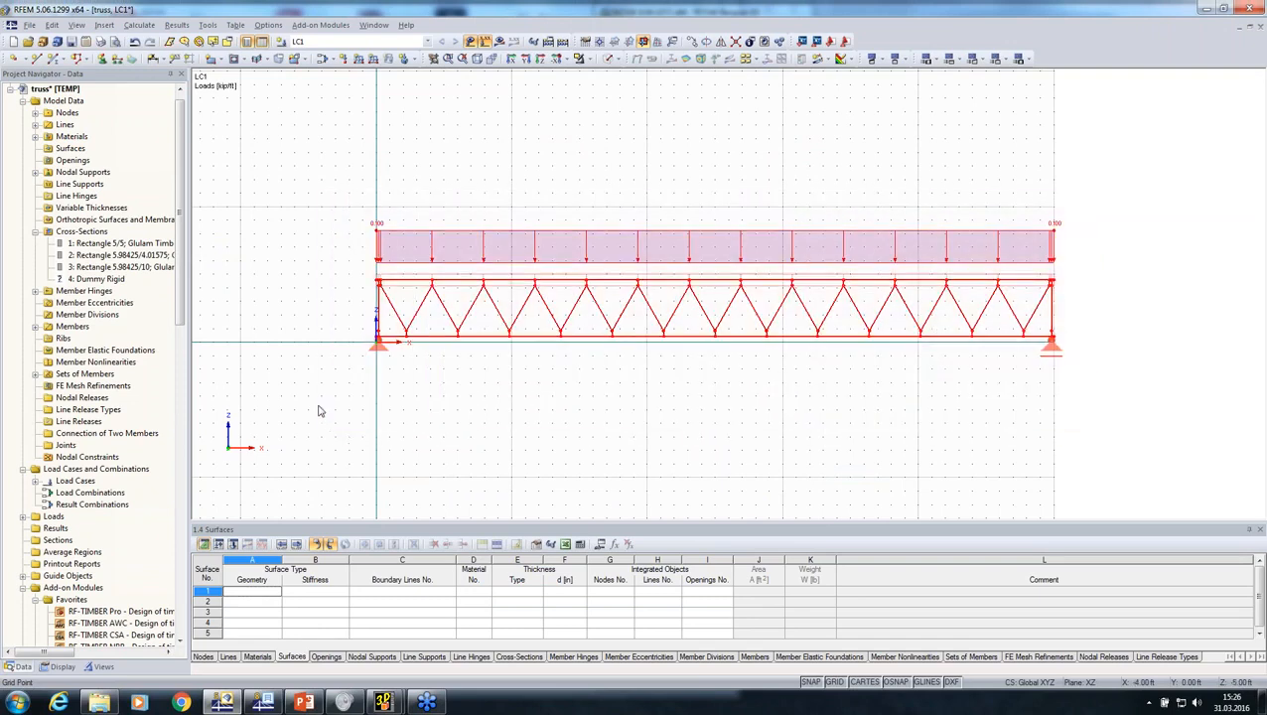
click(32, 26)
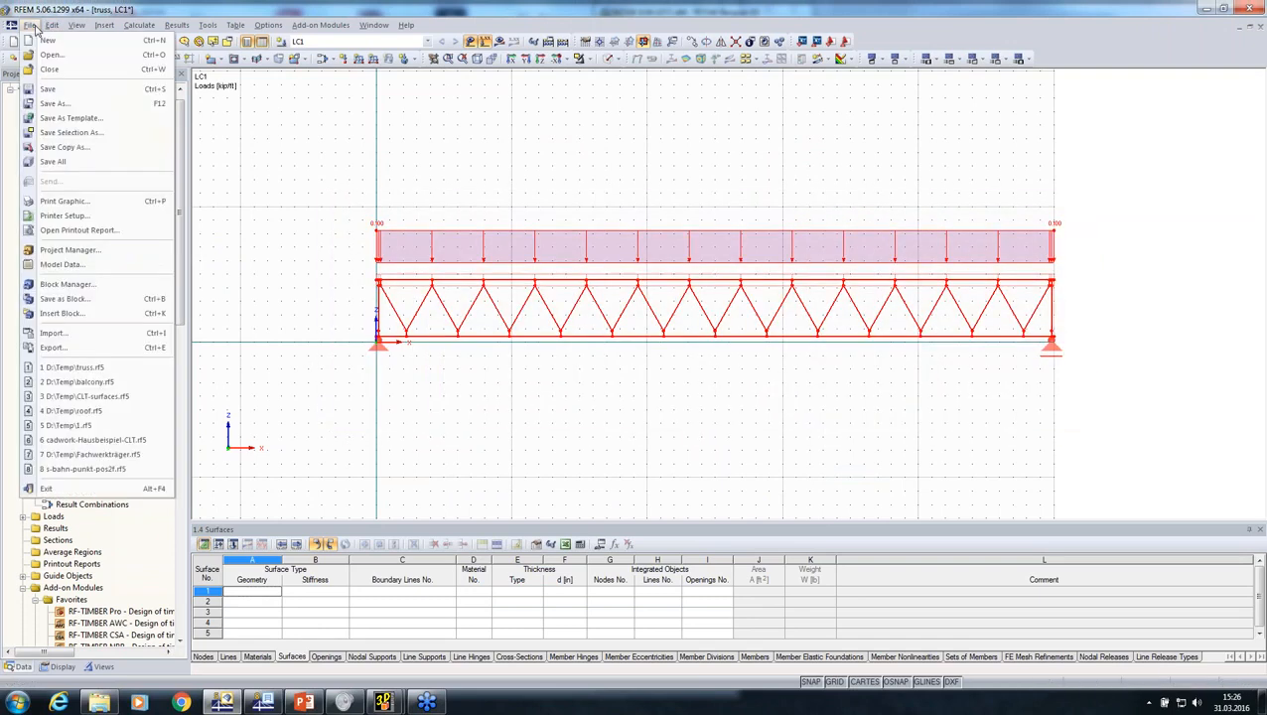
click(55, 348)
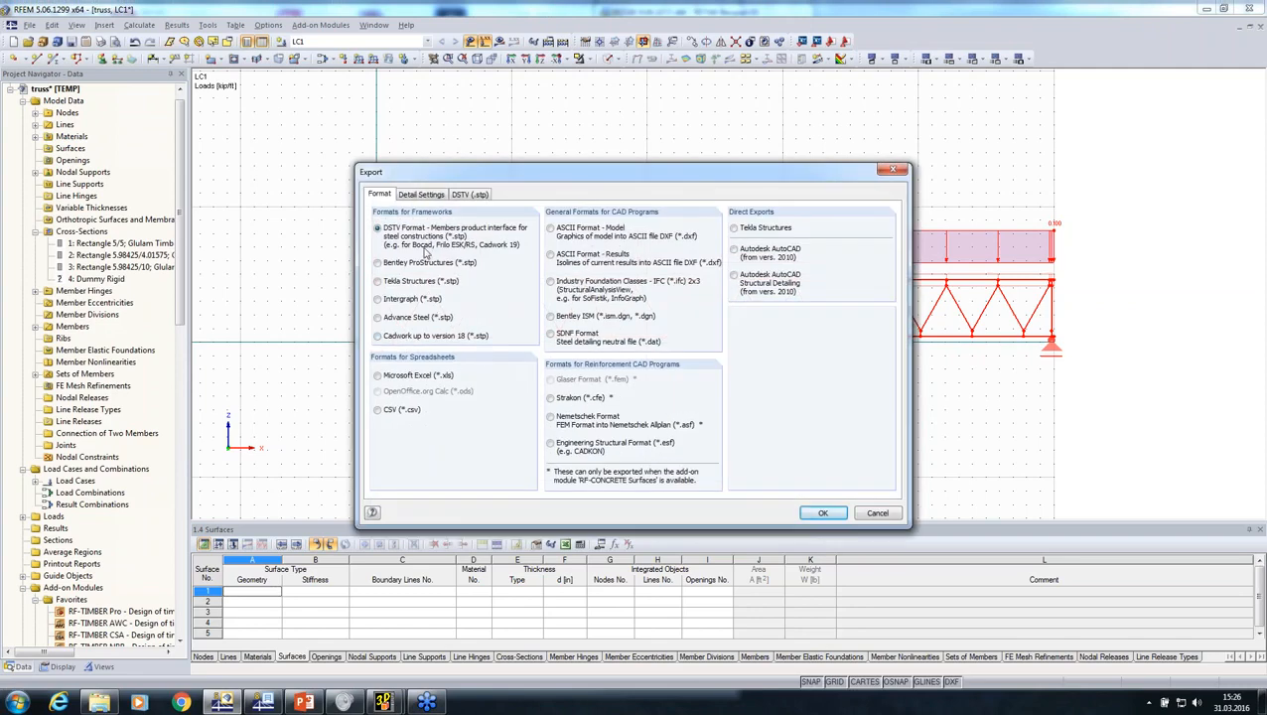
click(433, 194)
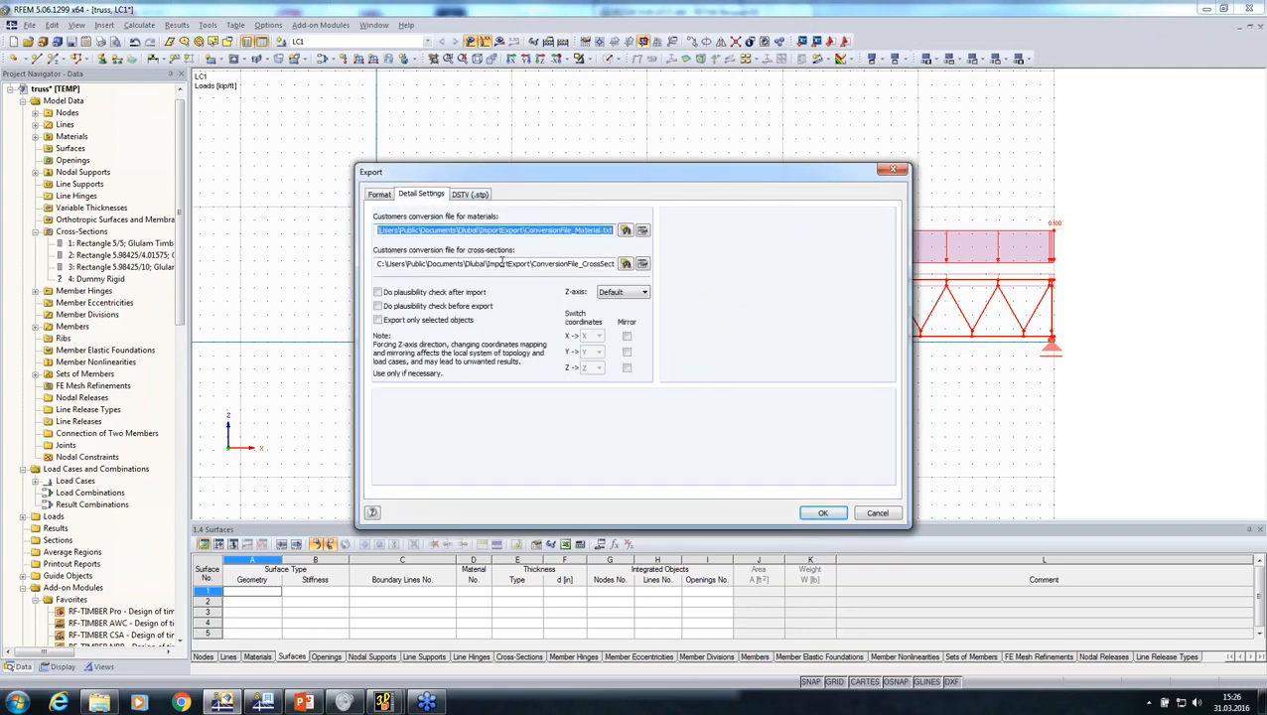
click(809, 511)
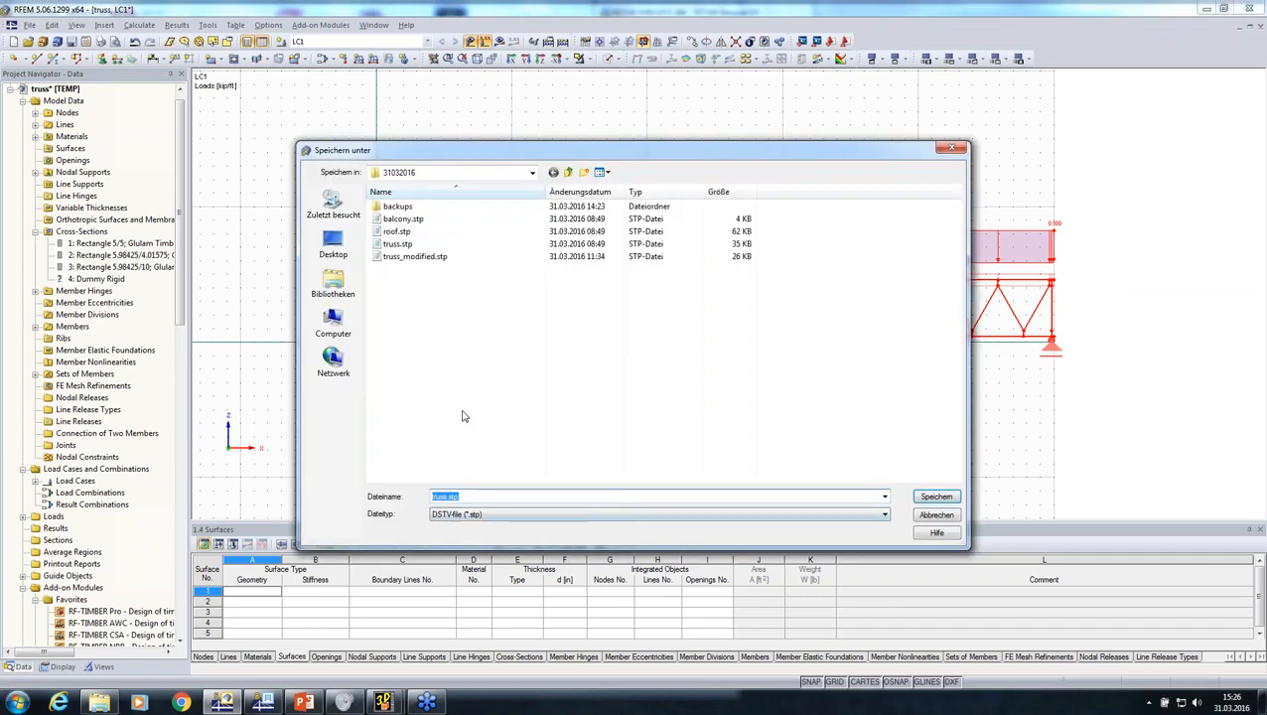
text(123)
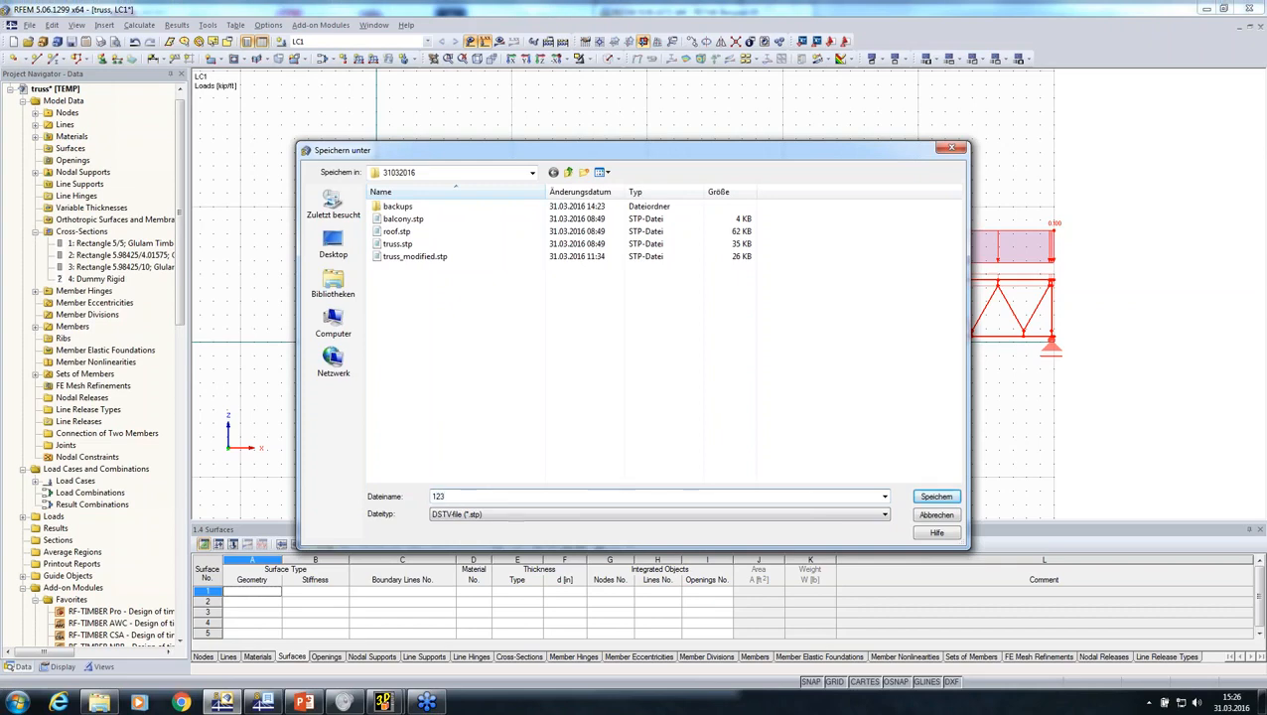
key(Return)
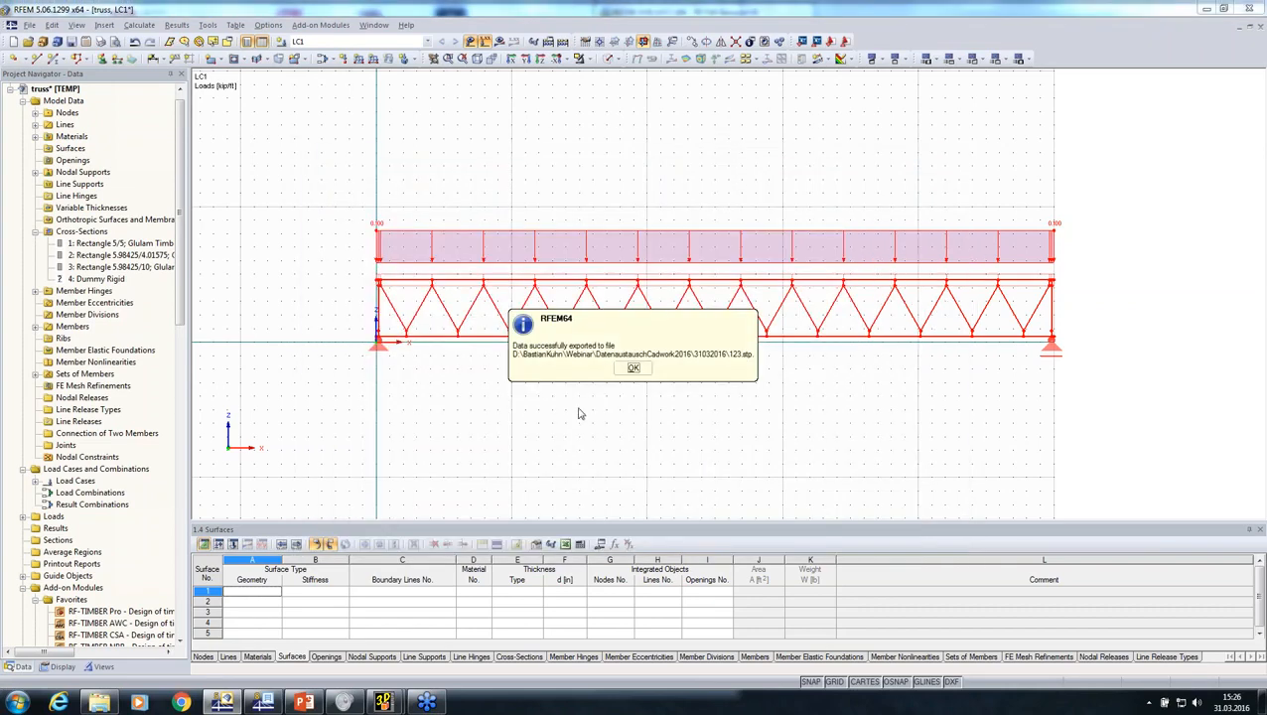
click(635, 365)
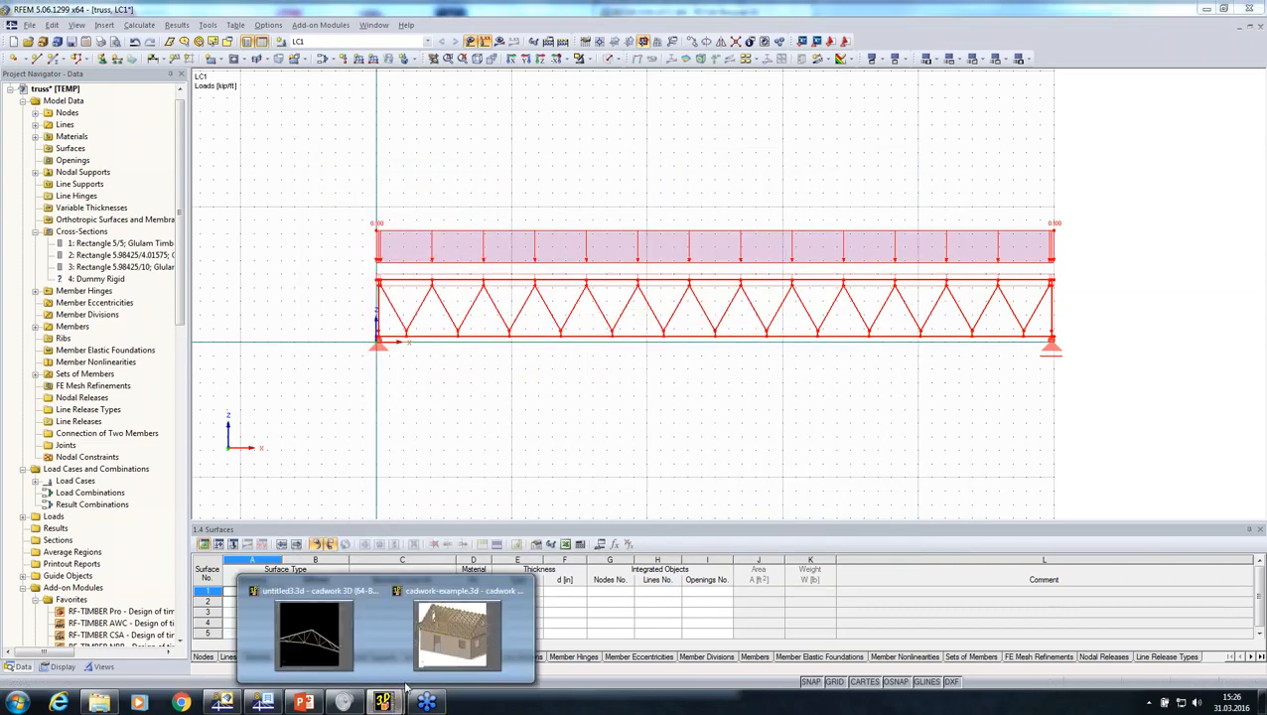
Switch to the untitled3.3d model in cadwork 3D and delete the existing roof truss
click(317, 632)
scroll(382, 357, down, 6)
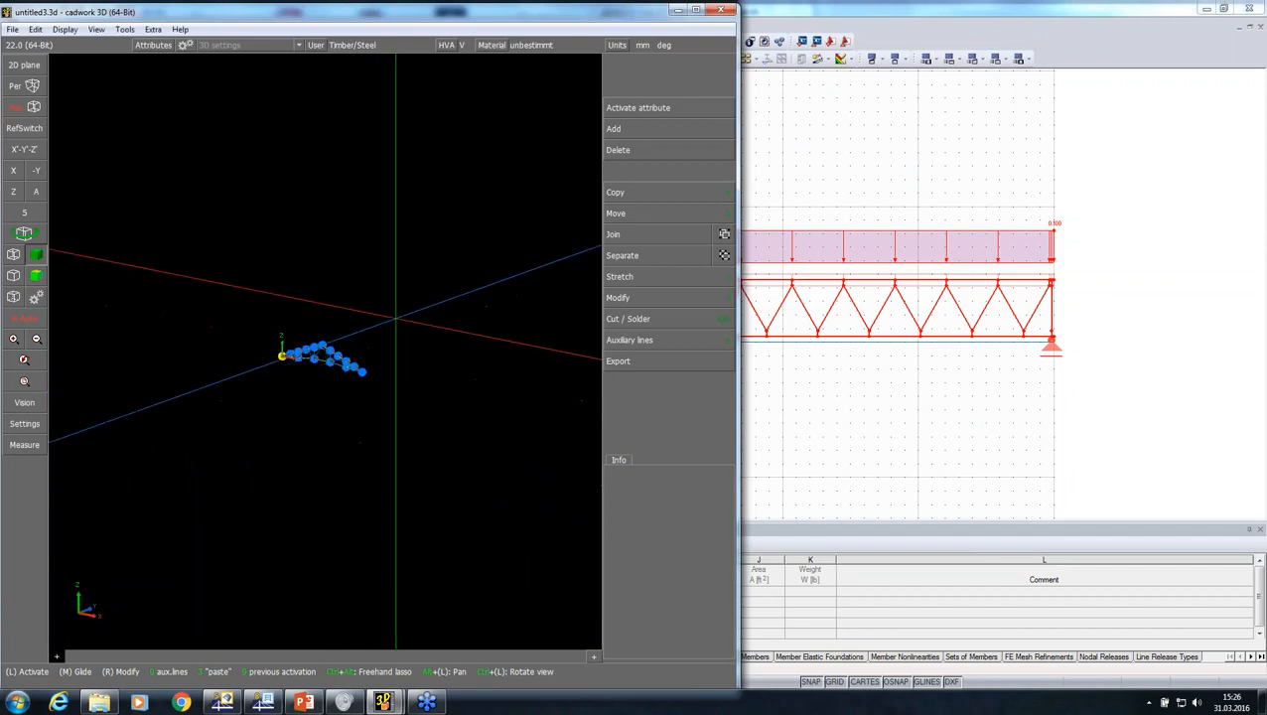
mouse_move(424, 291)
mouse_down()
mouse_move(291, 382)
mouse_move(161, 417)
mouse_up()
key(Delete)
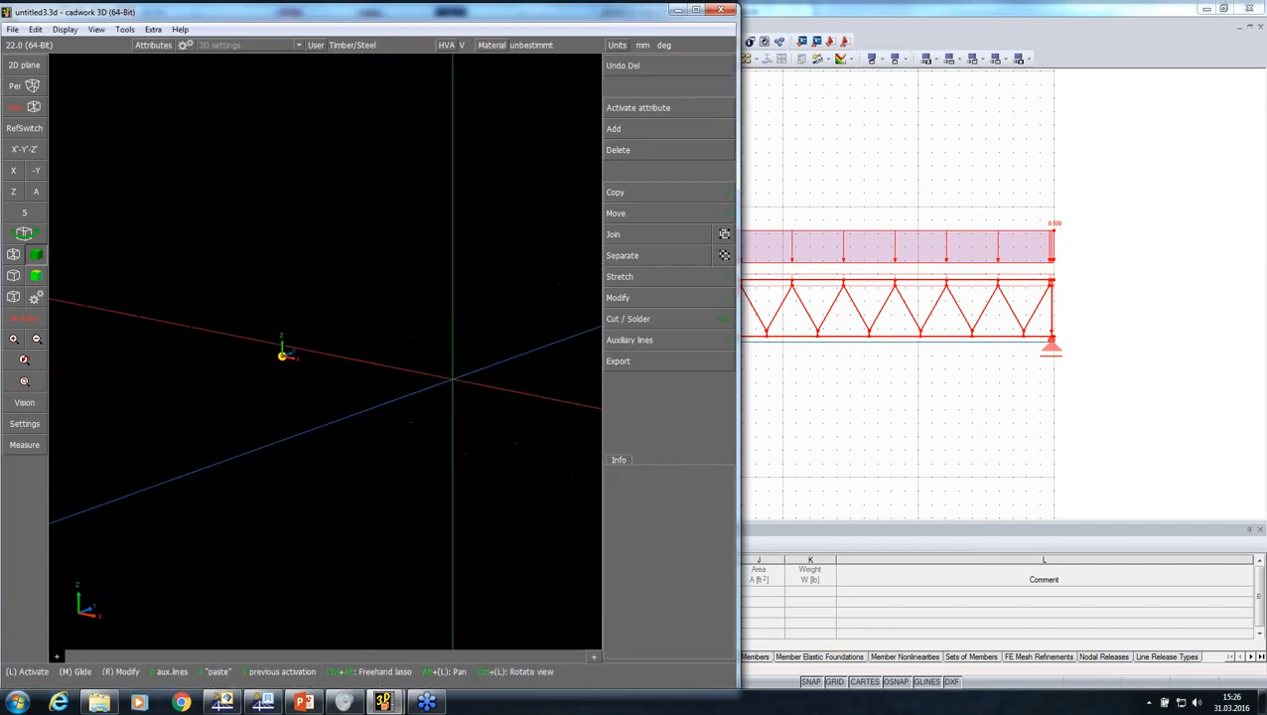
Import the DSTV file 123.stp from the 31032016 subfolder of the Webinar folder DatenaustauschCadwork2016
click(651, 129)
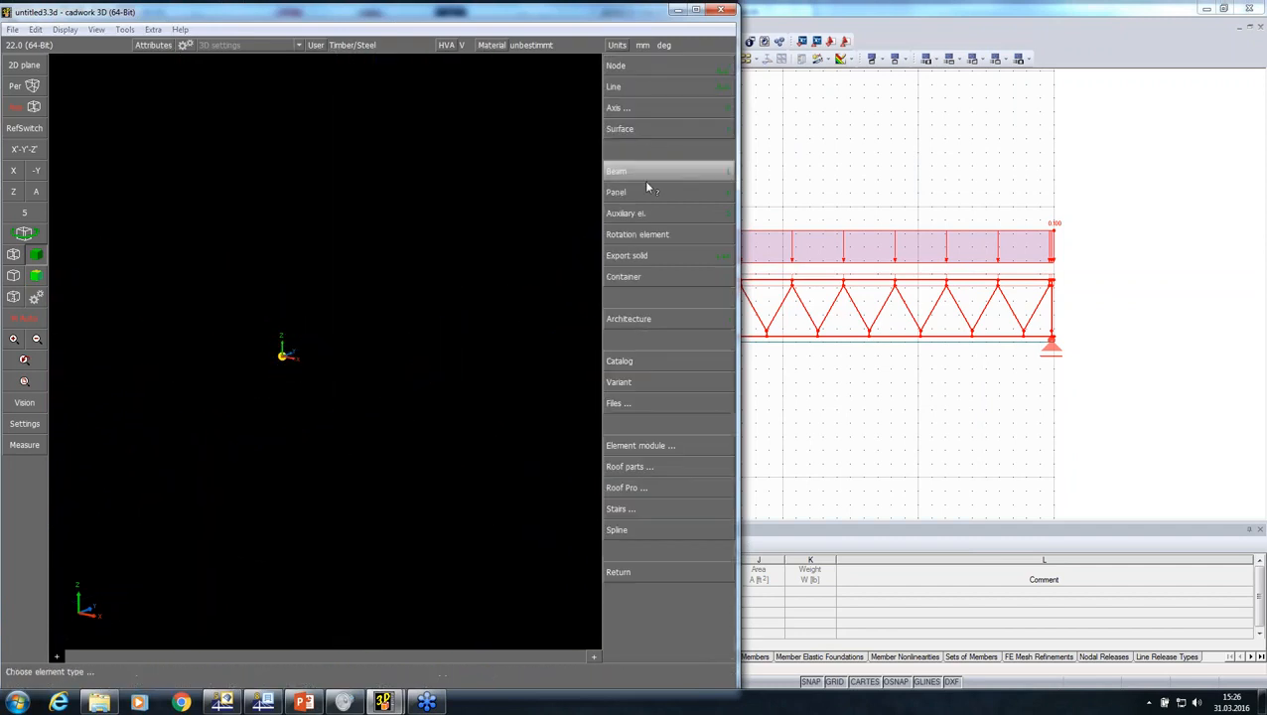
click(629, 406)
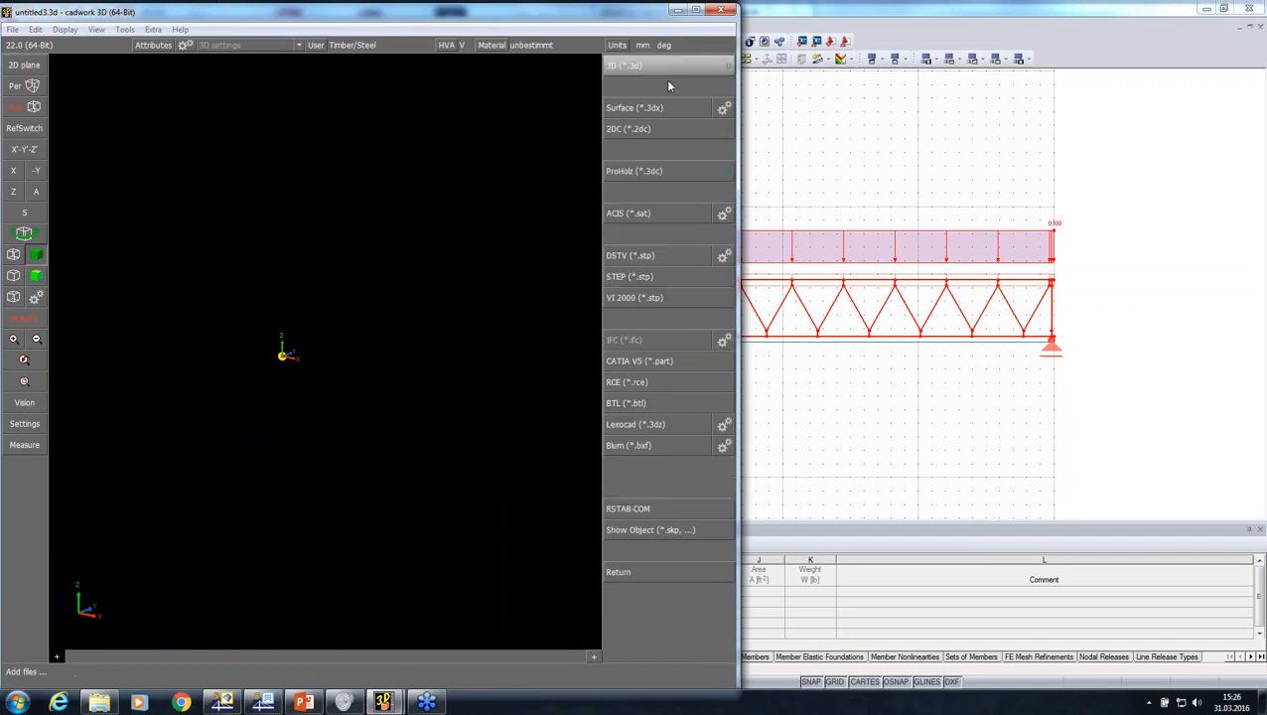
click(665, 256)
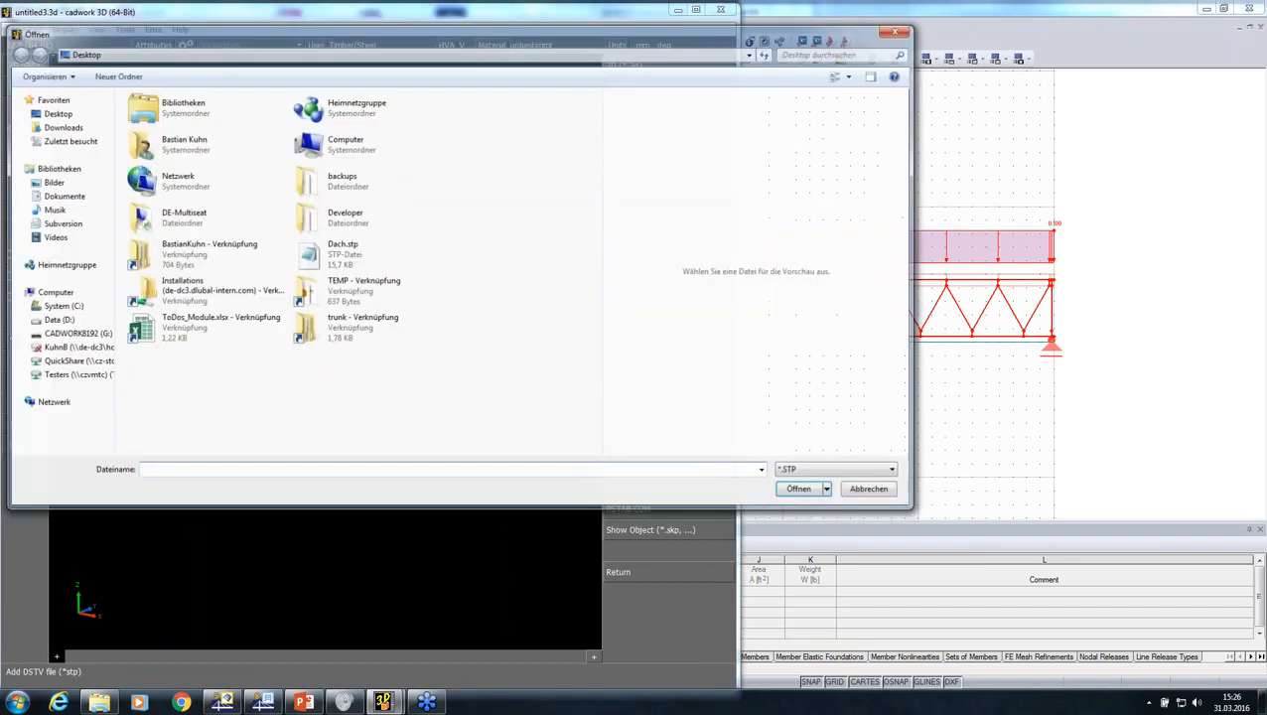
click(56, 320)
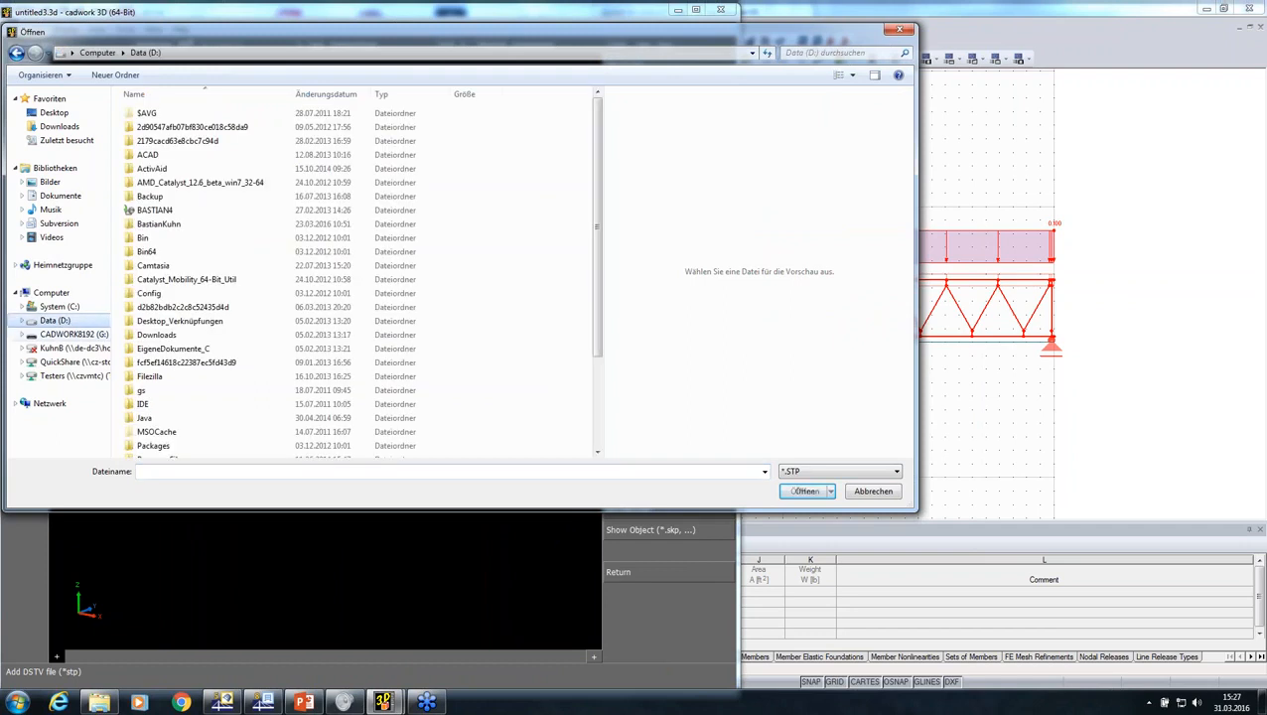
click(165, 225)
double_click(166, 227)
scroll(159, 327, down, 5)
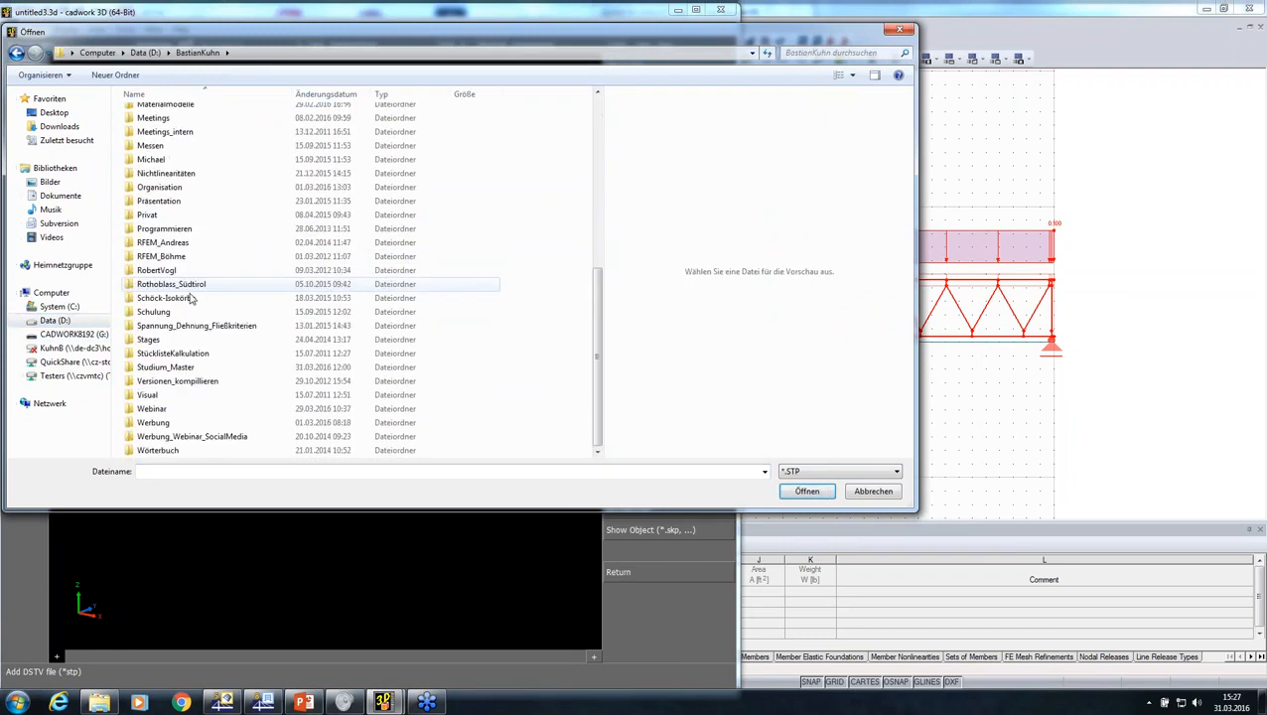
click(152, 411)
double_click(152, 410)
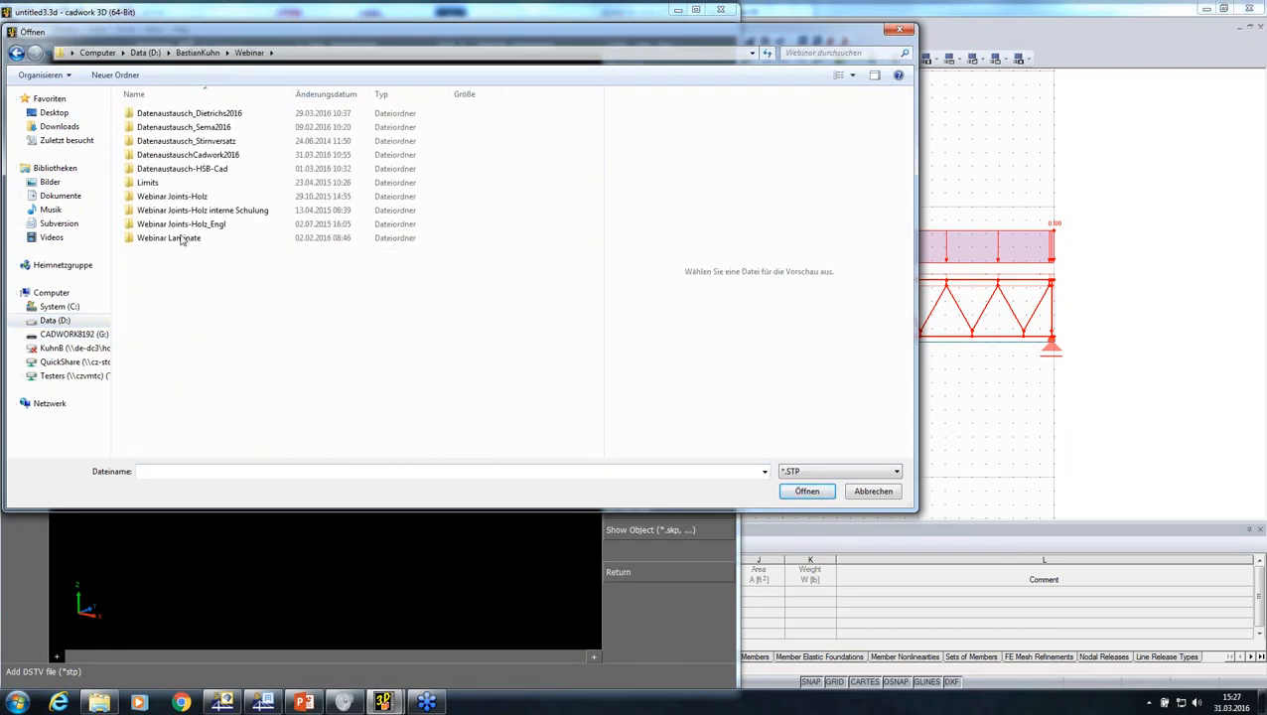
double_click(185, 158)
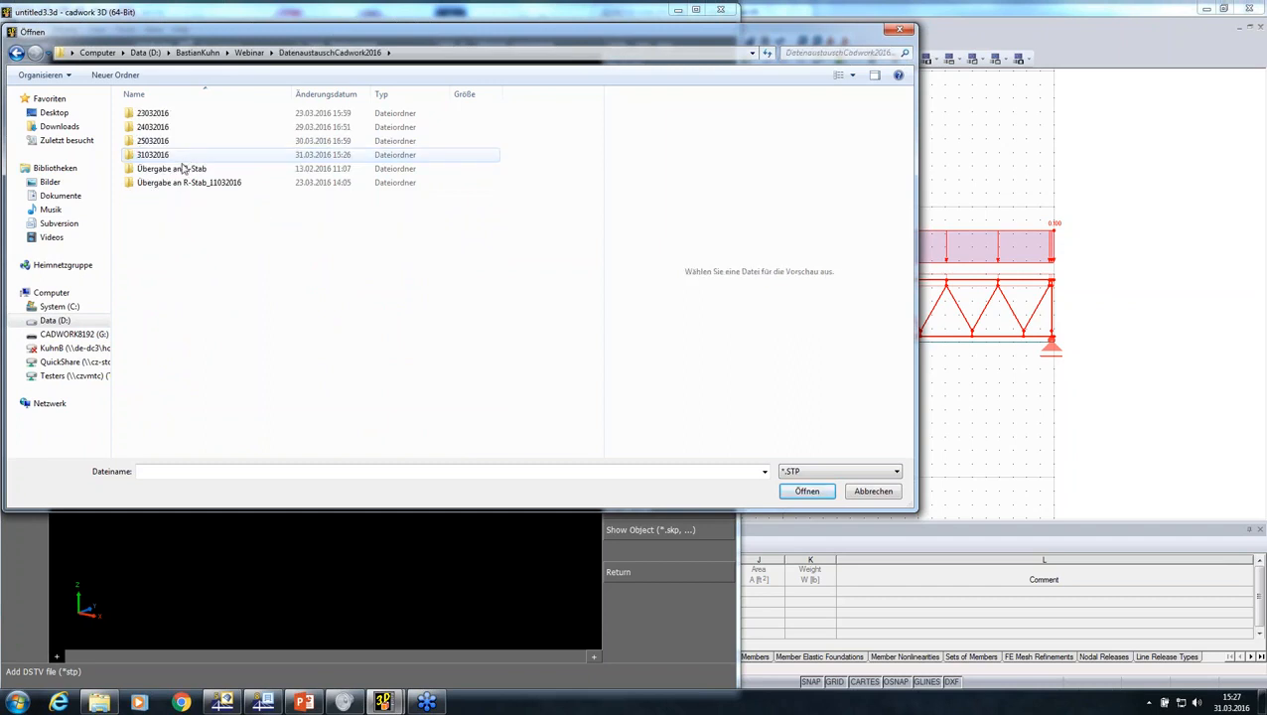
double_click(171, 157)
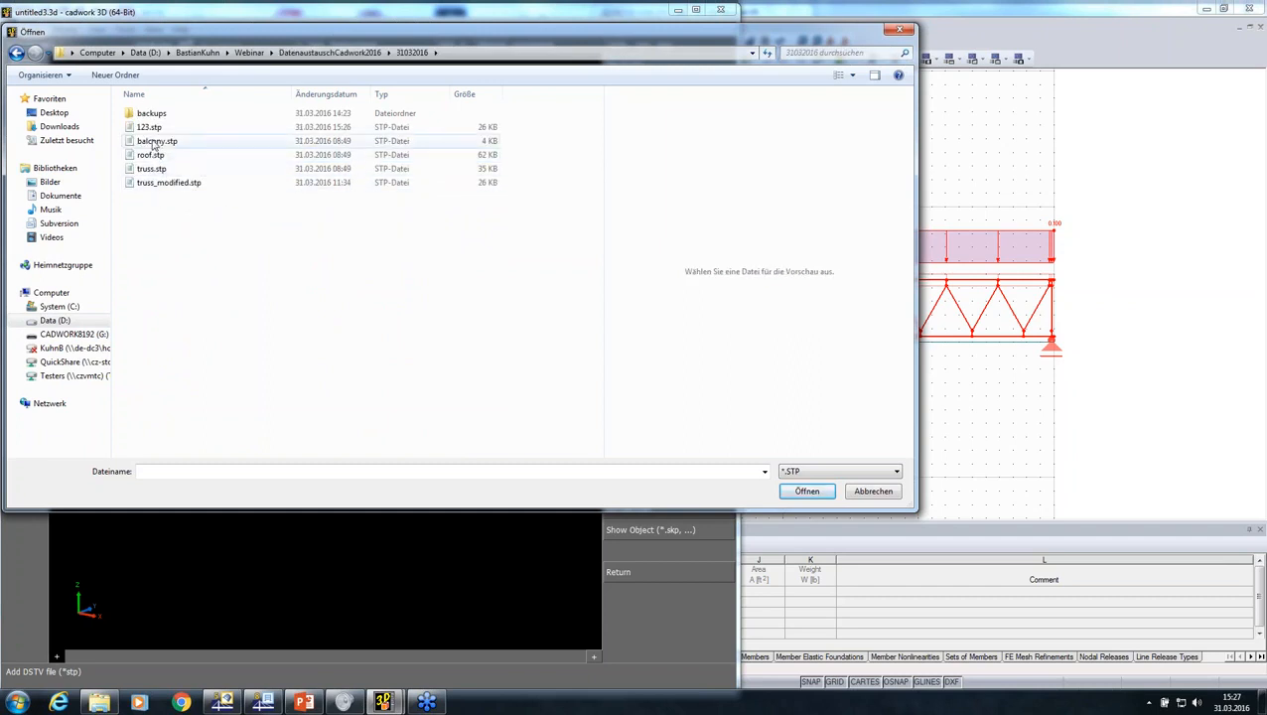
click(151, 130)
double_click(151, 129)
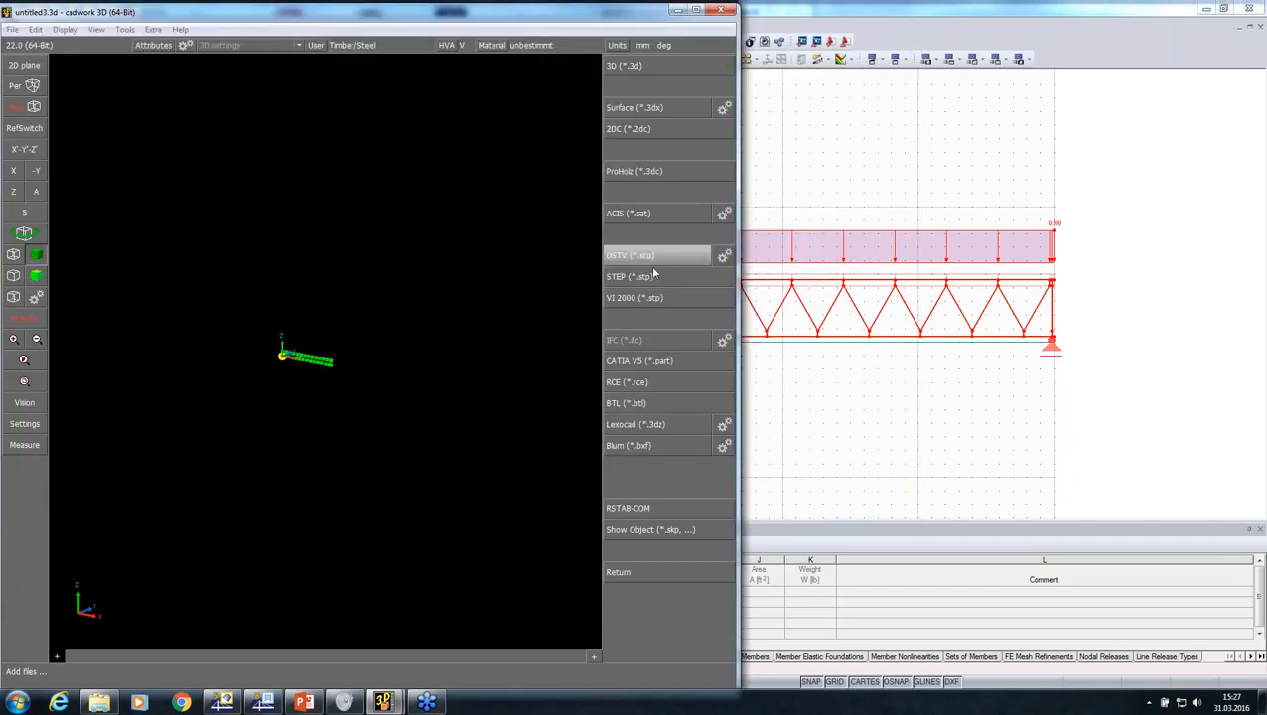
Leave the import and open the properties of a diagonal of the imported truss to check its cross-section
right_click(586, 384)
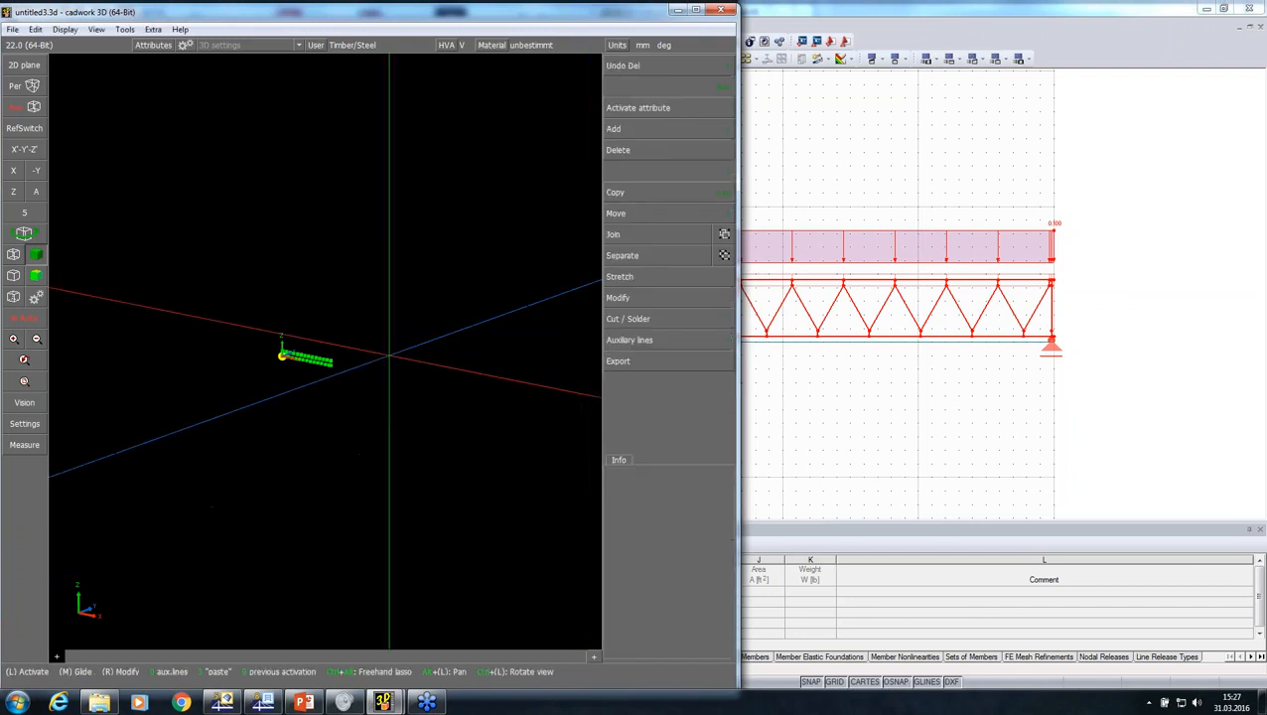
scroll(368, 351, up, 5)
scroll(322, 351, down, 4)
scroll(323, 351, up, 5)
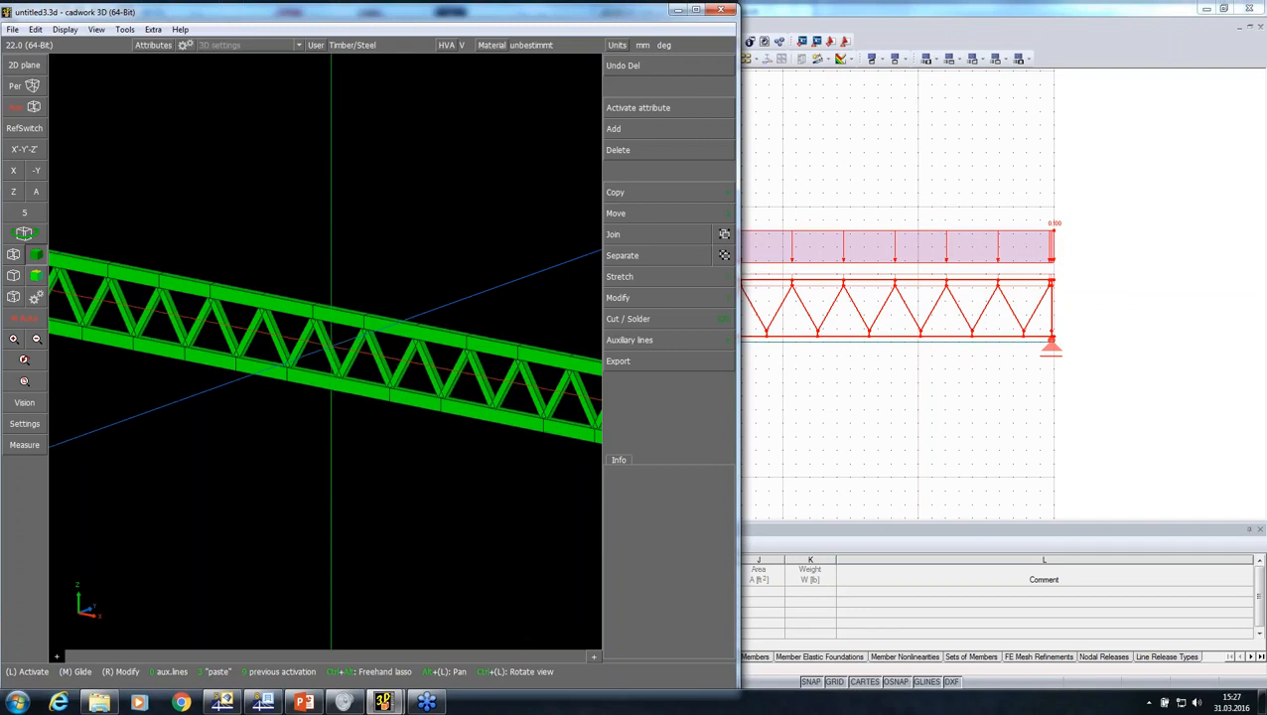
click(328, 348)
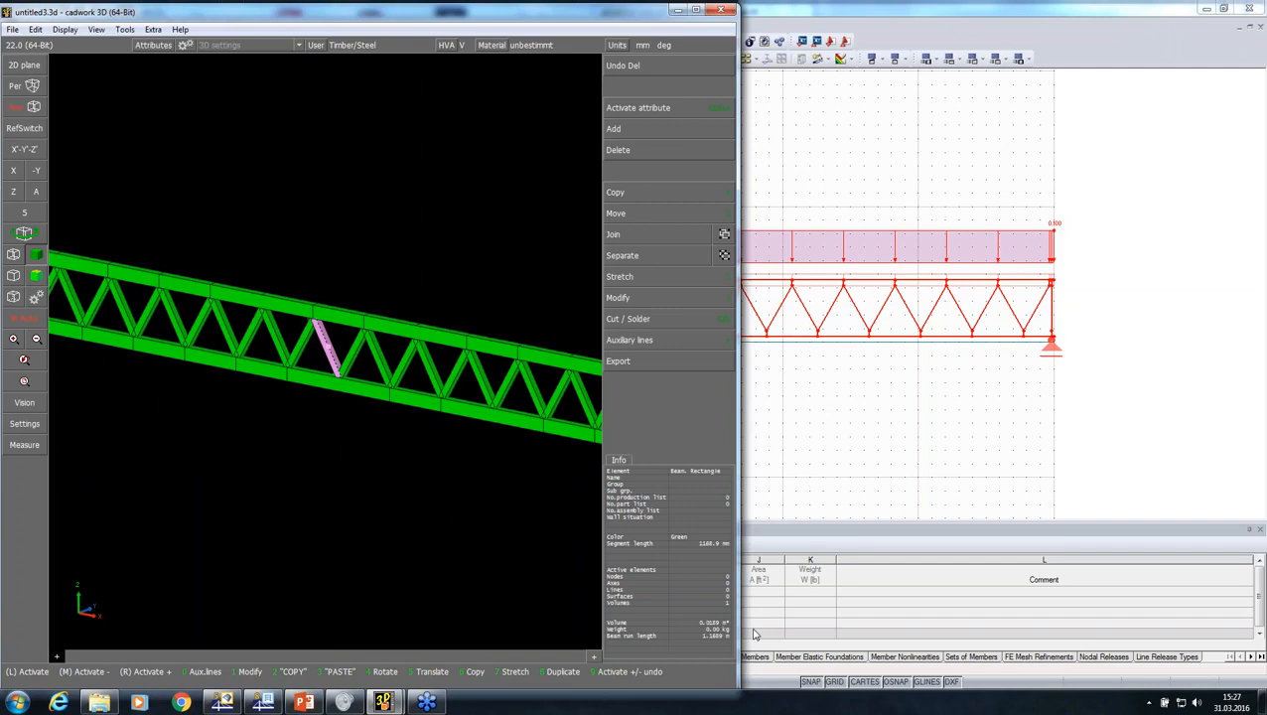
click(655, 298)
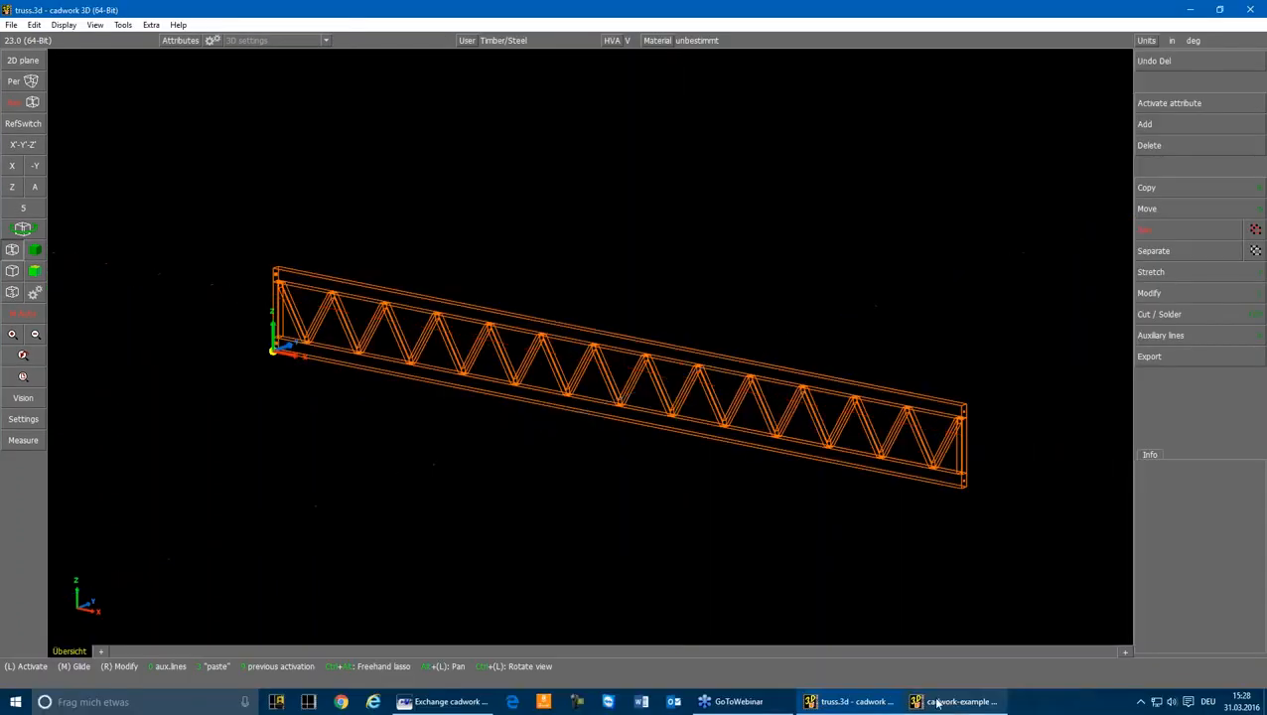
Switch to the cadwork-example house model and review its Roof, CLT and Balcony scenes, returning to the Roof scene
click(944, 702)
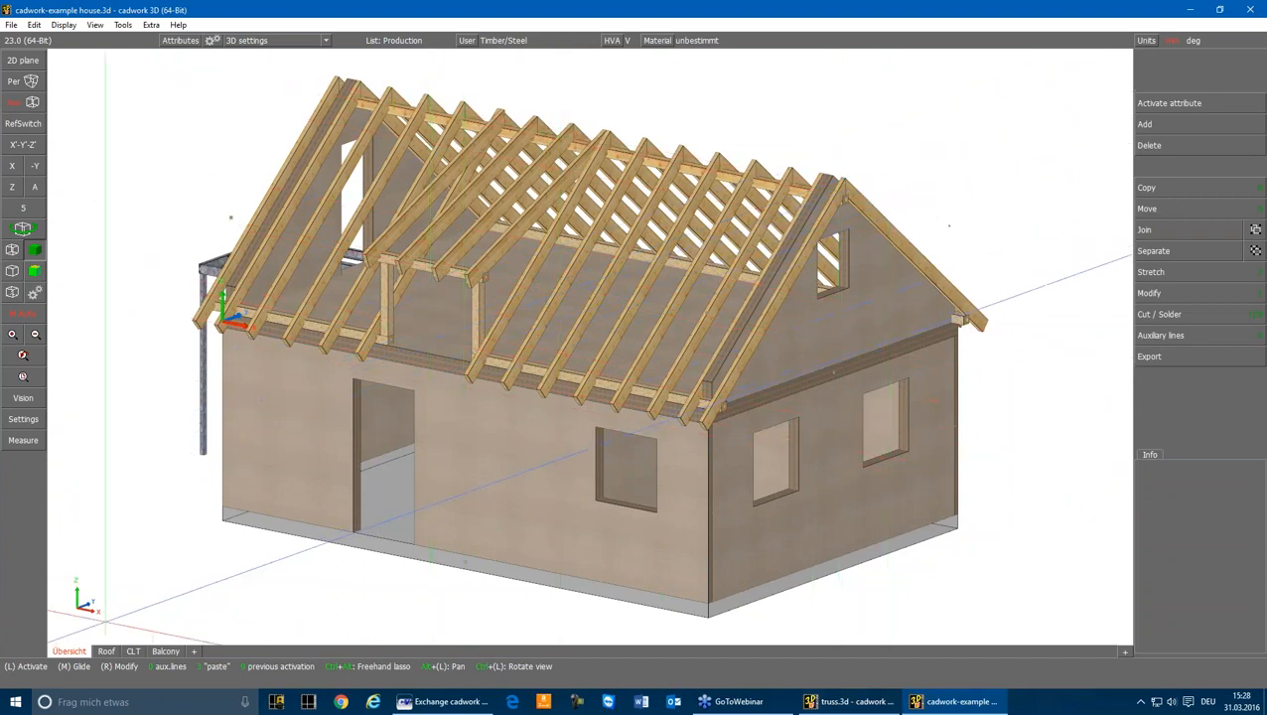
click(107, 652)
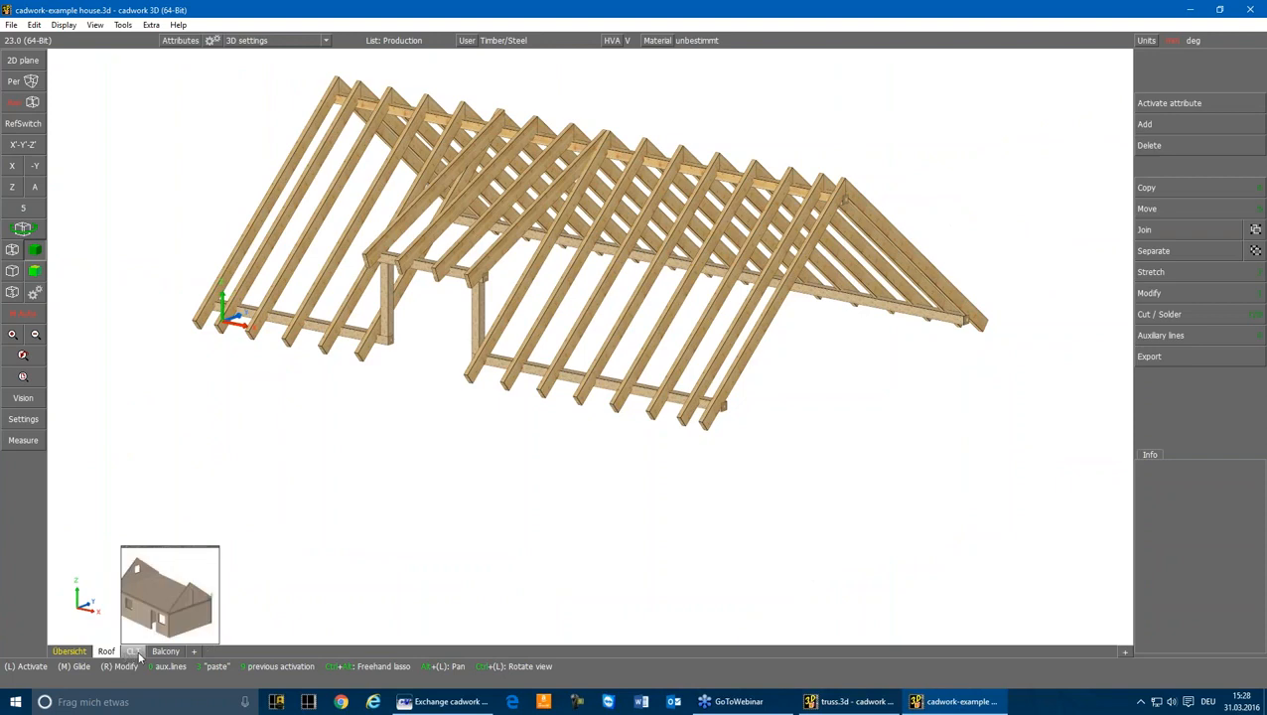
click(137, 653)
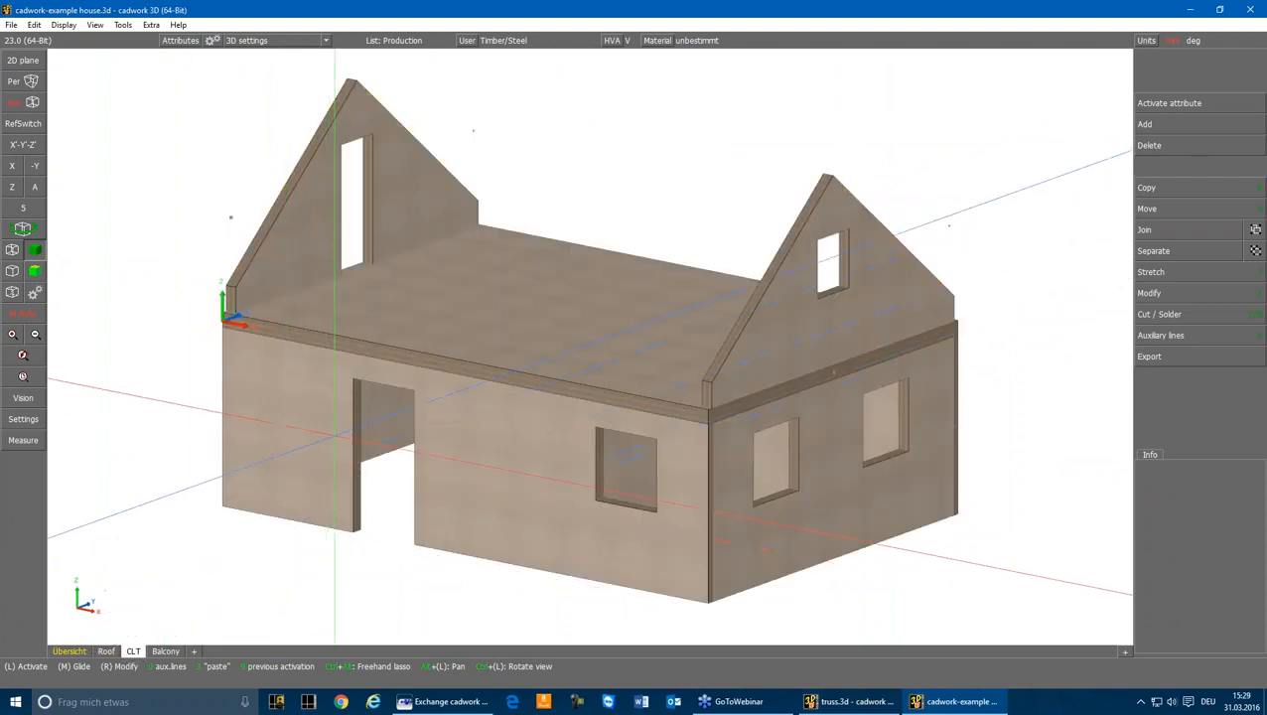
click(165, 651)
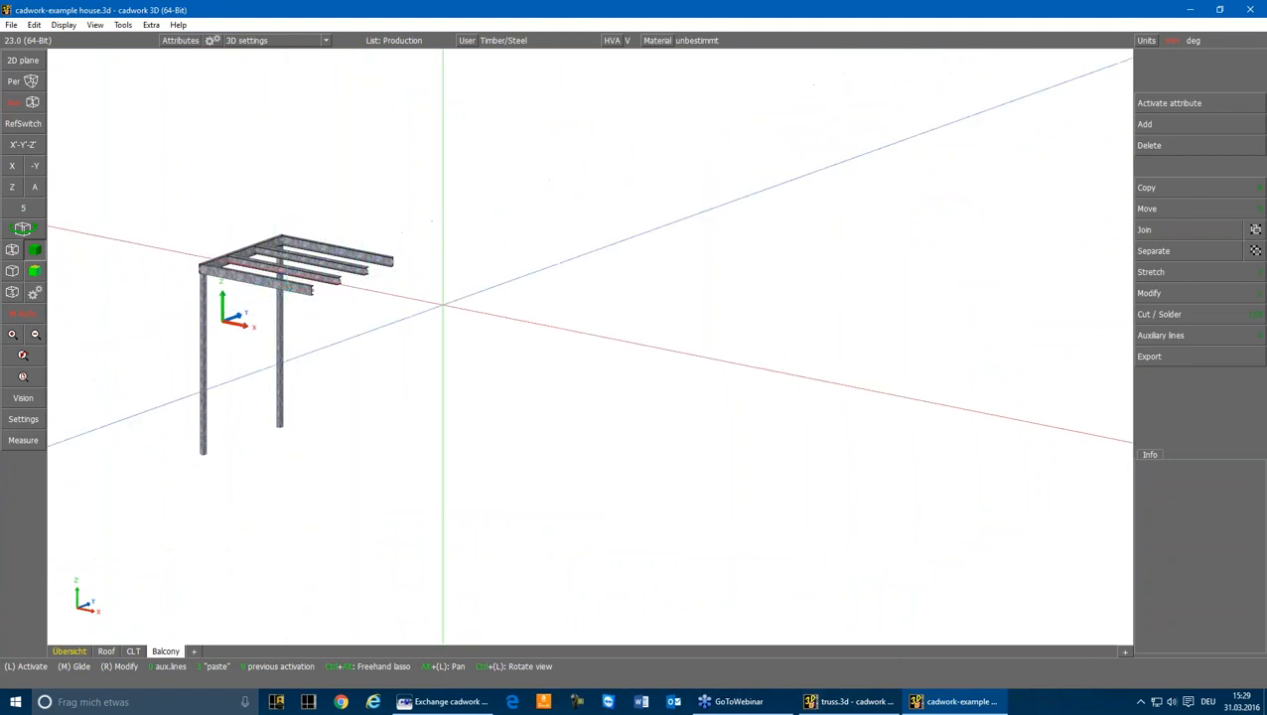
mouse_move(131, 653)
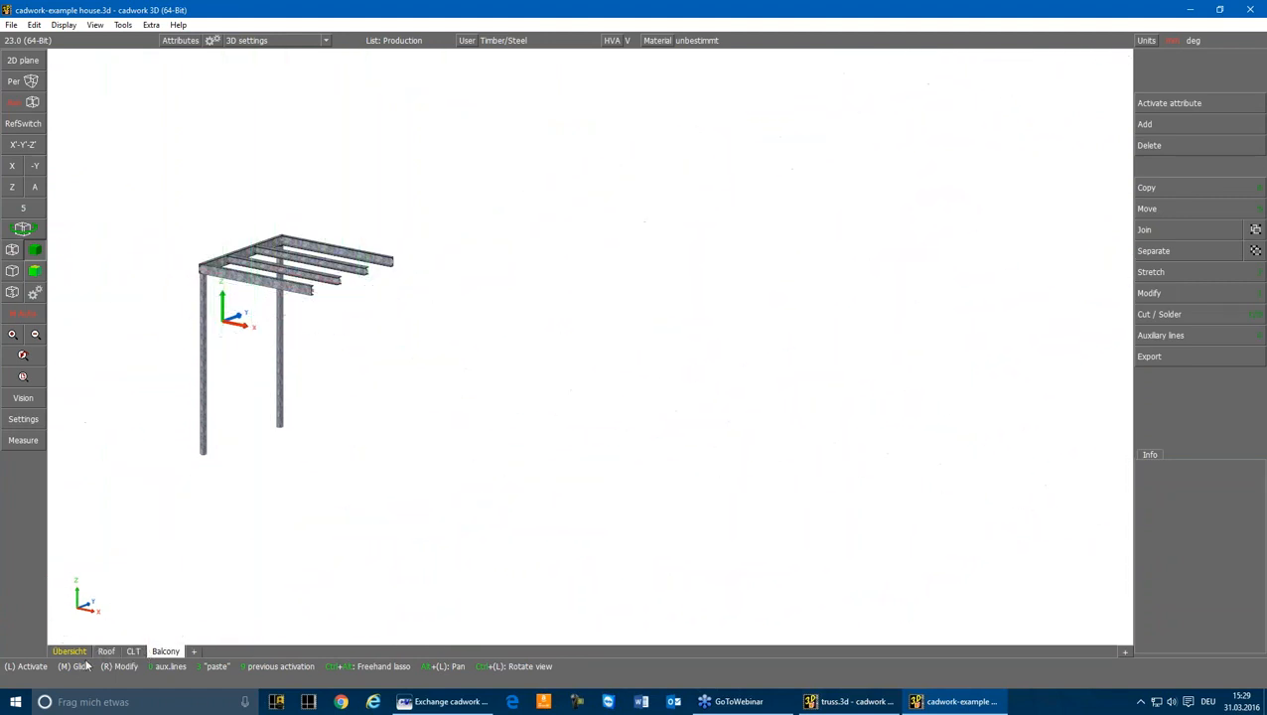
click(105, 652)
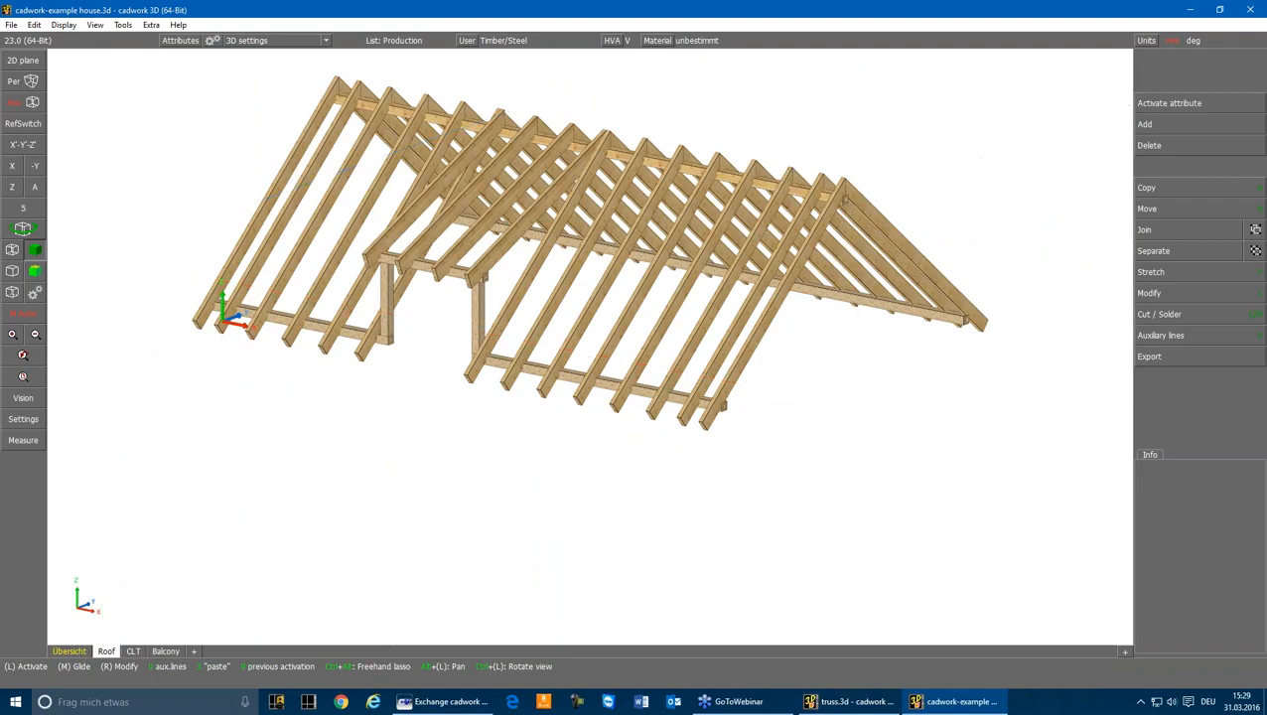
Display the roof scene as wireframe and inspect a rafter where it is notched over the eaves purlin
click(12, 250)
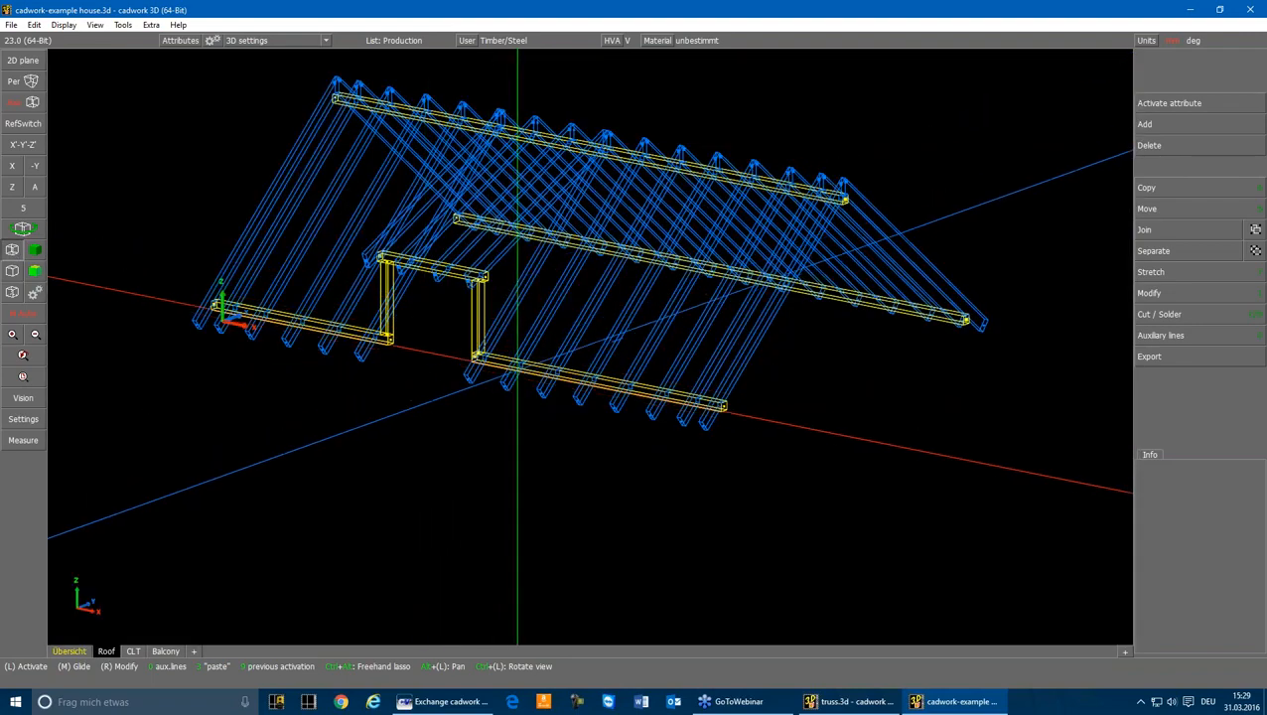
scroll(516, 371, up, 6)
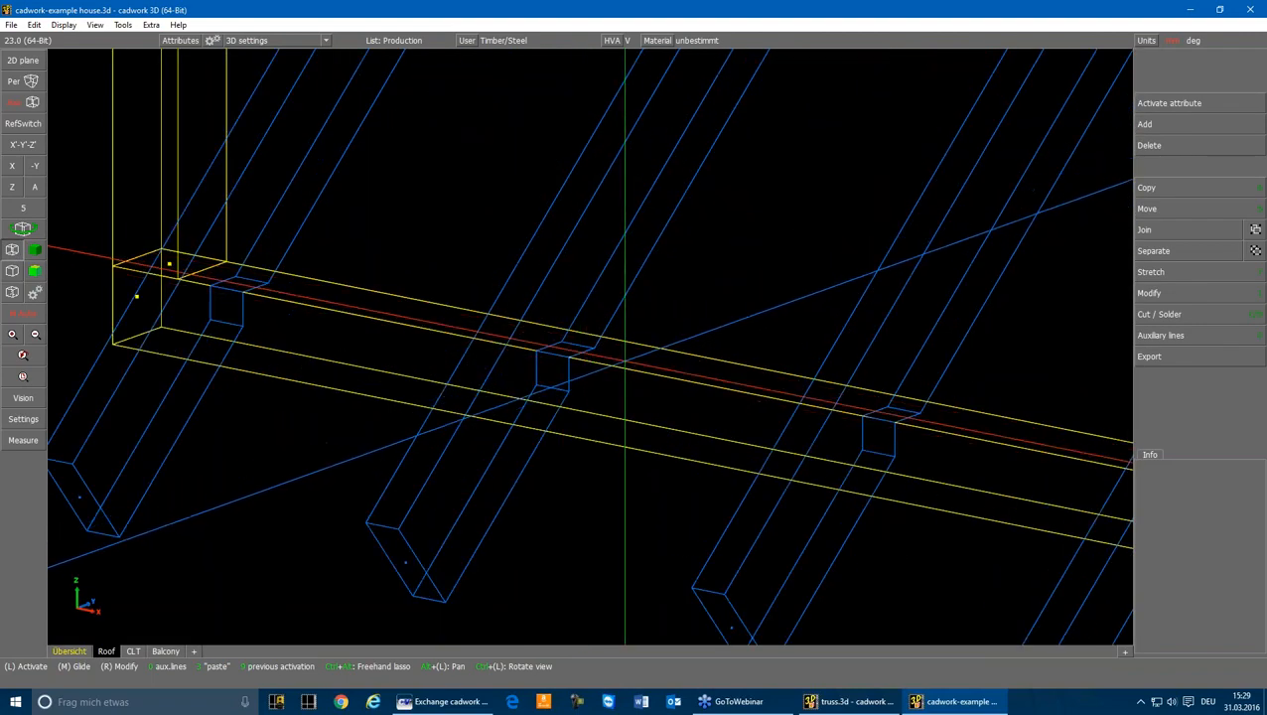
click(623, 361)
click(518, 454)
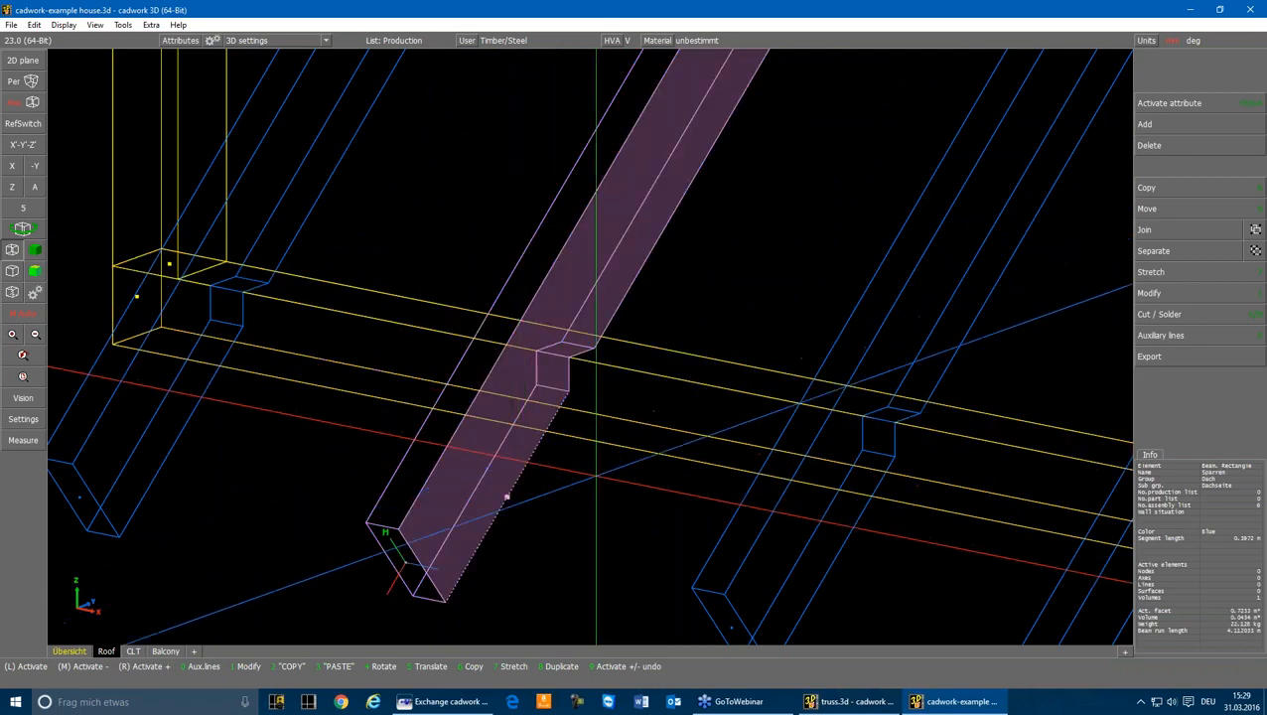
key(Escape)
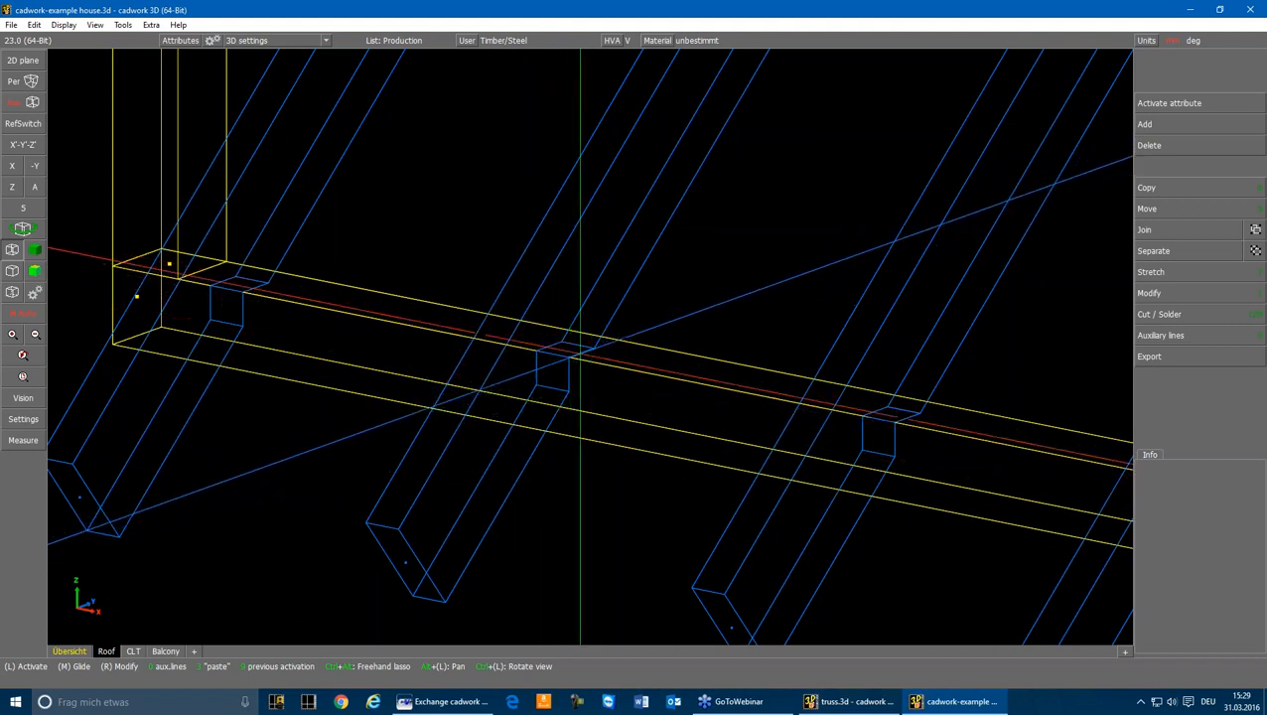
Insert the catalog element support-not moveable from the Statik folder at the axis end point of the eaves purlin
scroll(586, 347, down, 5)
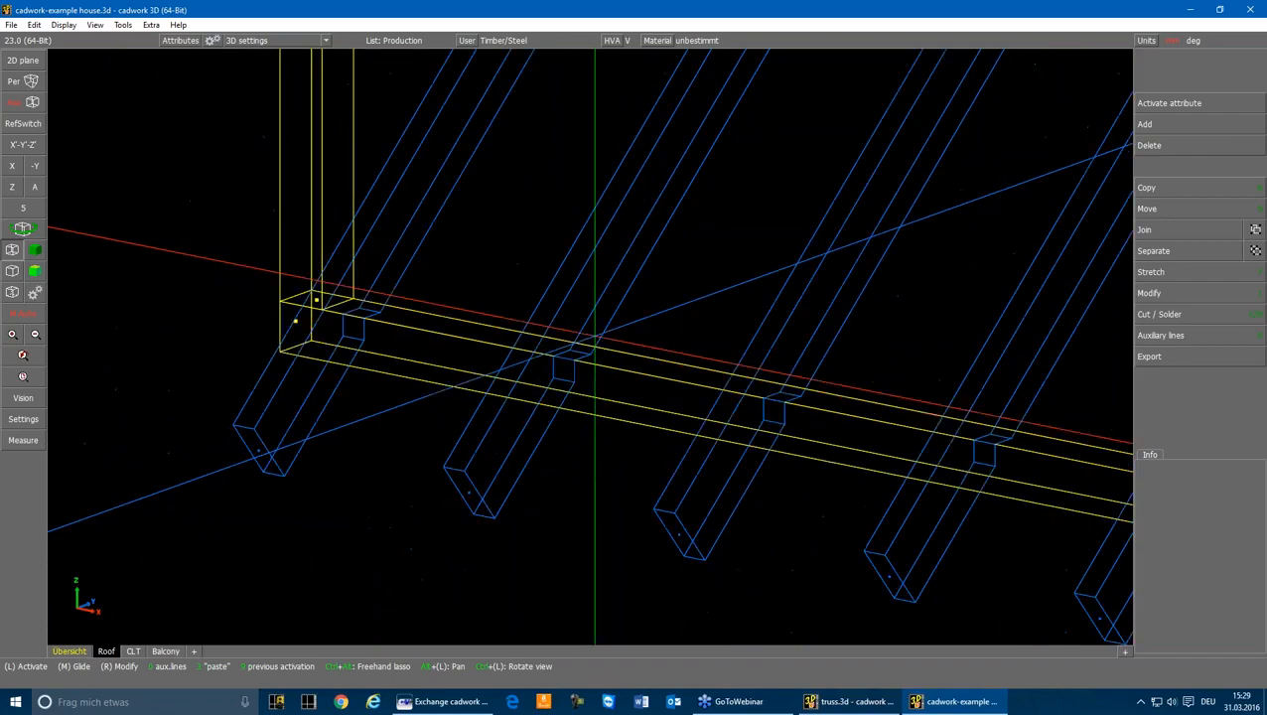
scroll(588, 348, down, 5)
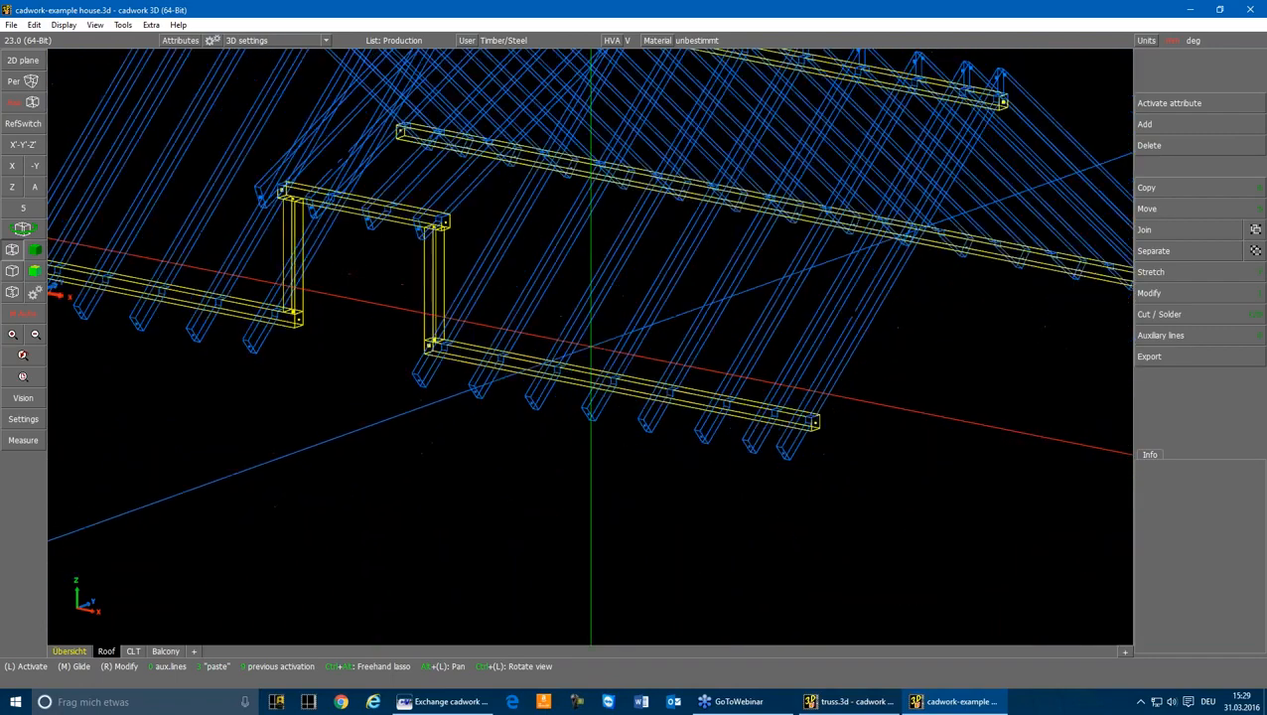
scroll(591, 347, up, 5)
scroll(590, 347, up, 2)
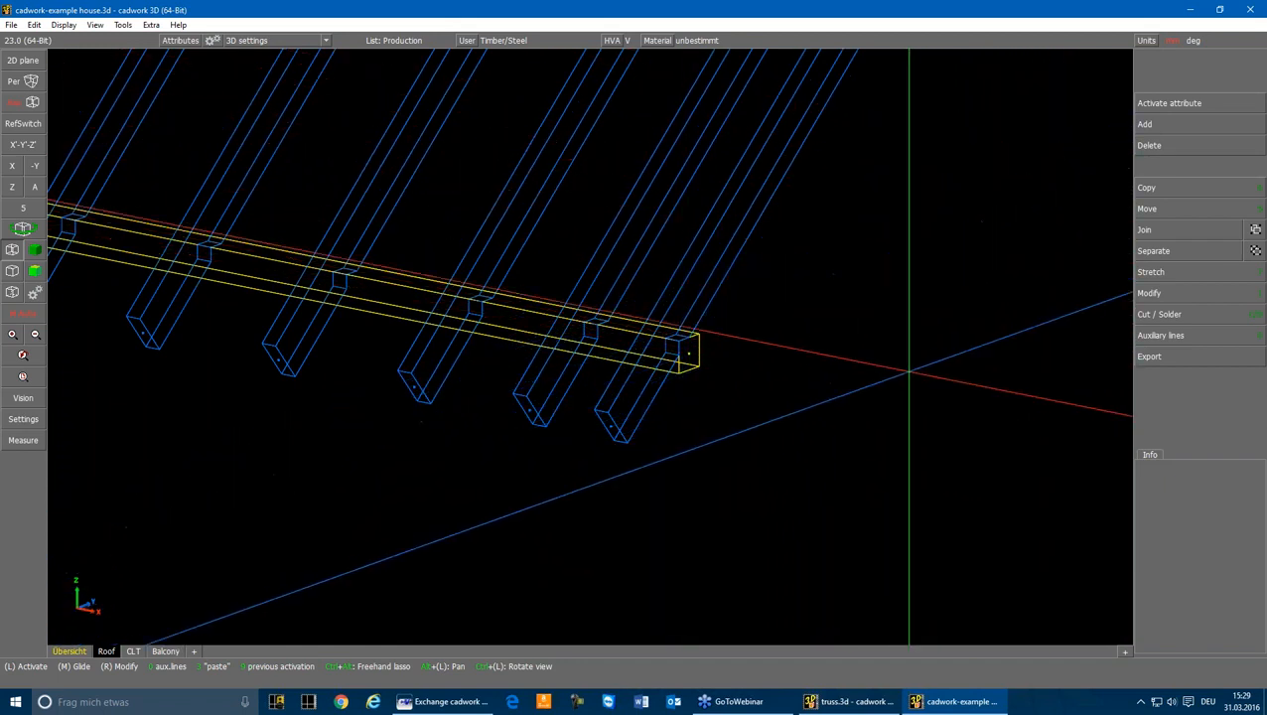
click(1181, 124)
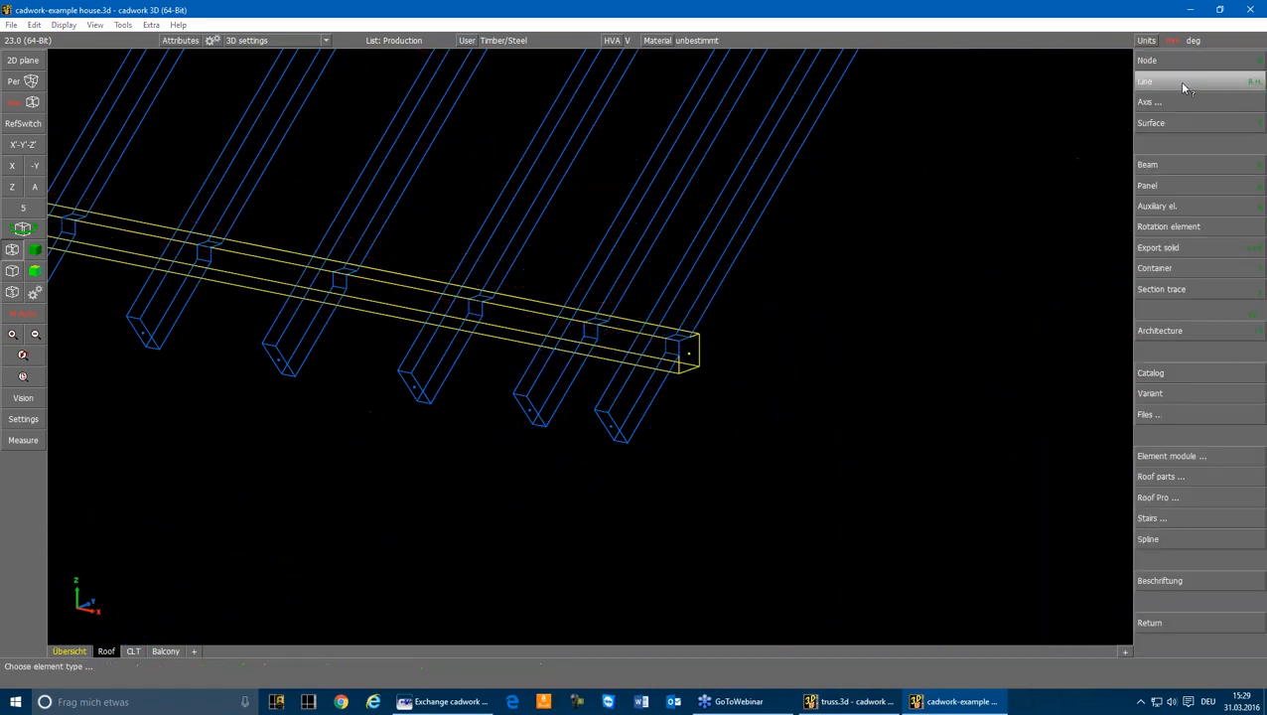
click(1152, 375)
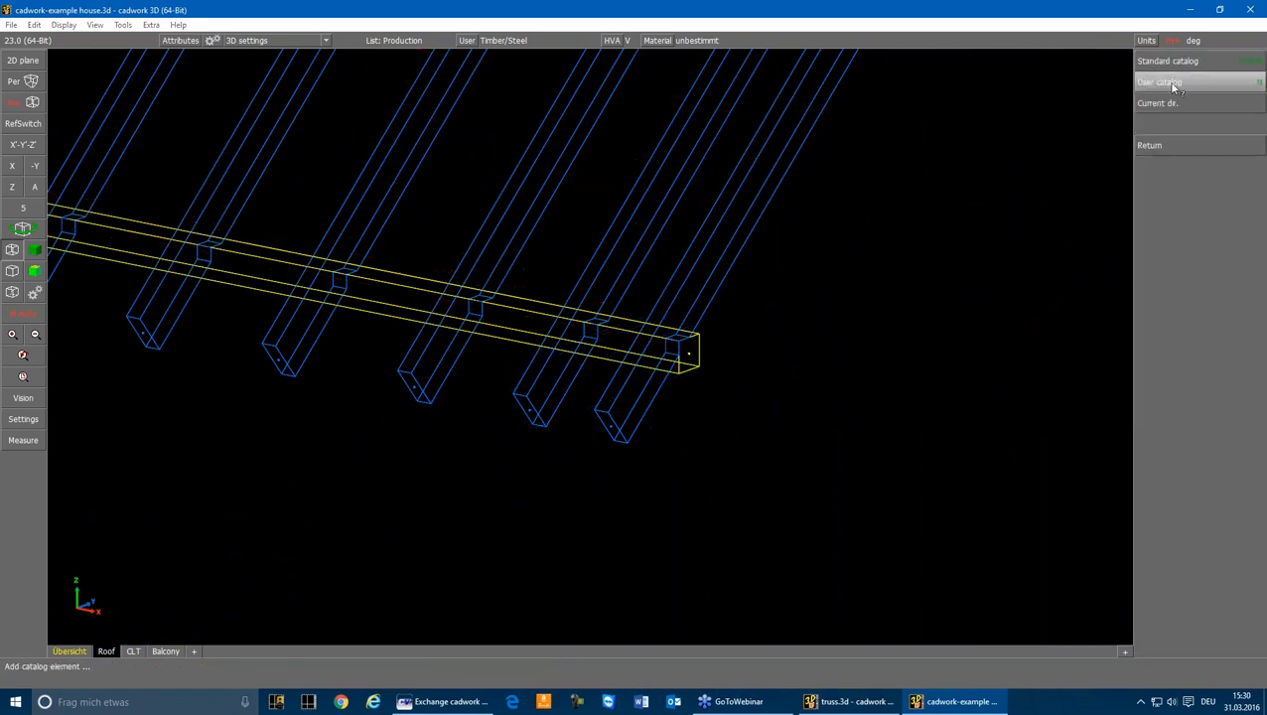
click(1197, 63)
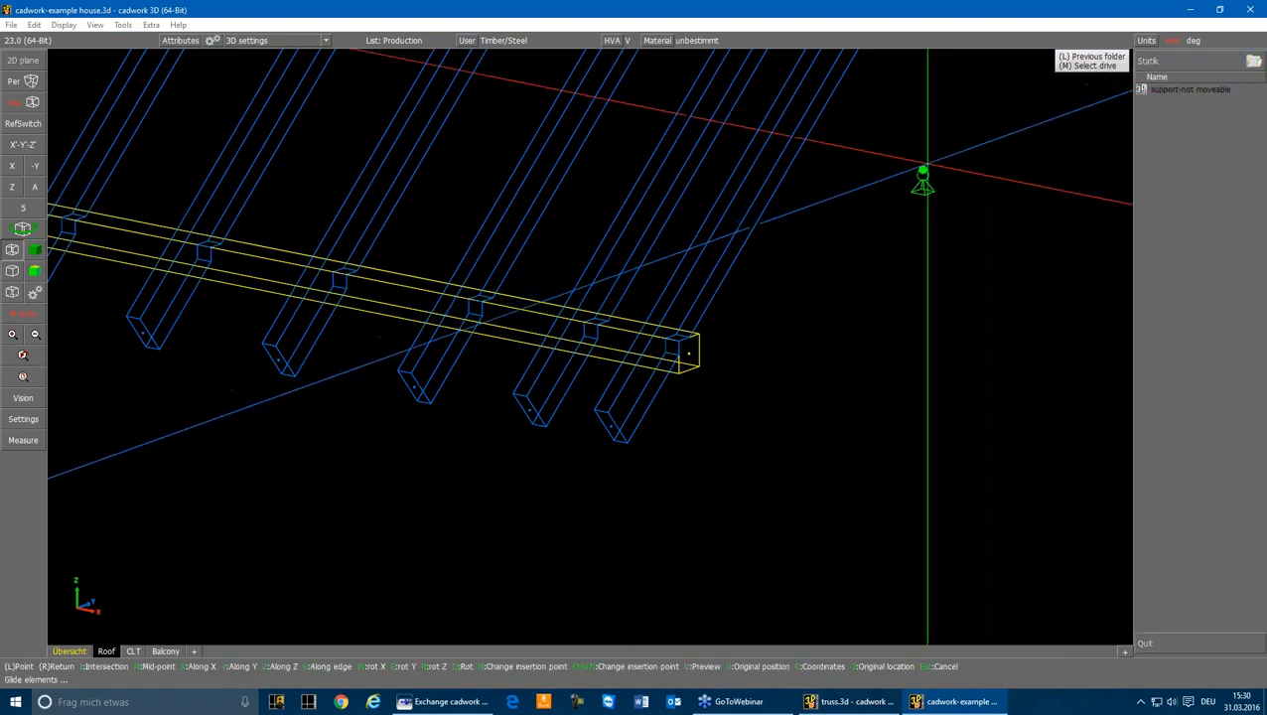
scroll(700, 328, up, 5)
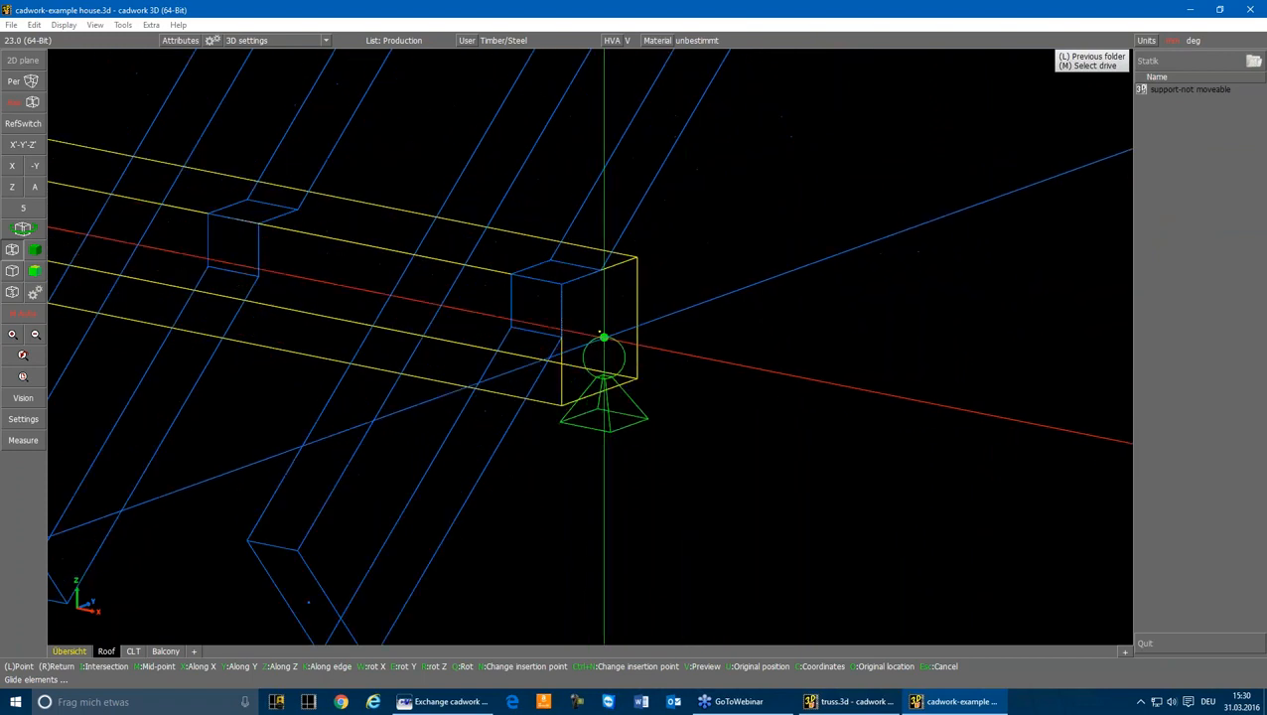
key(Escape)
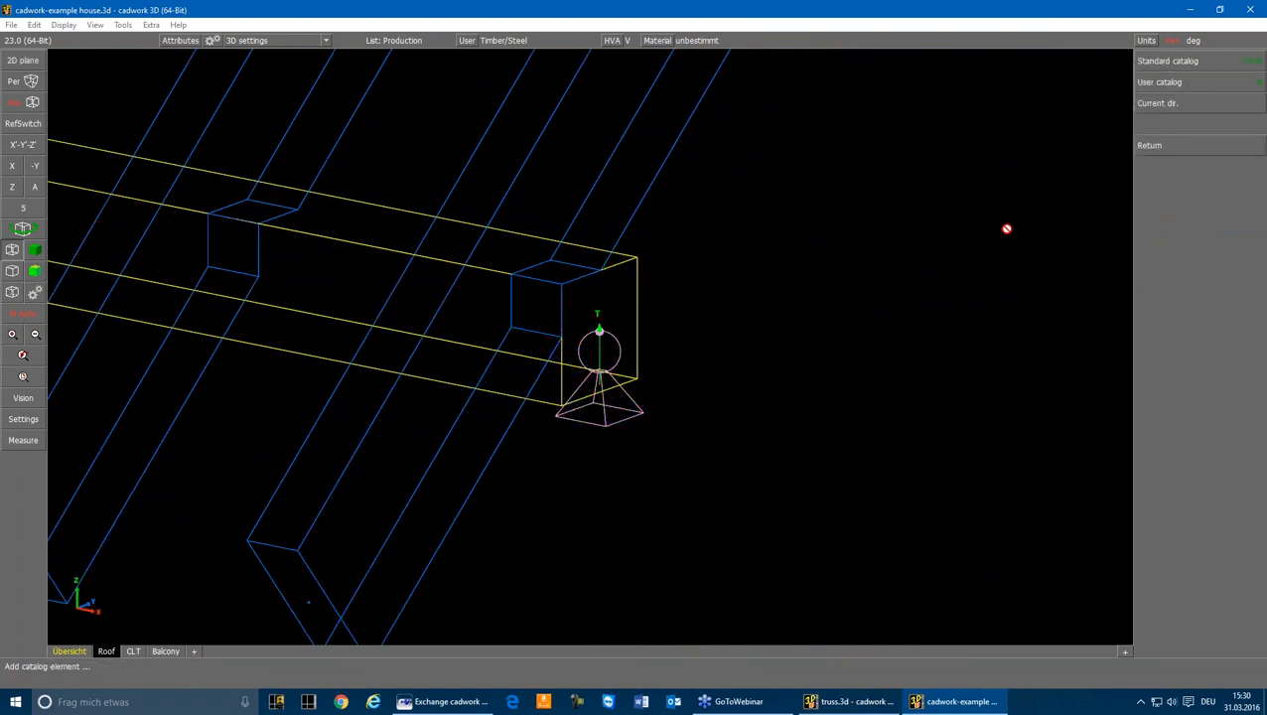
click(818, 400)
Select the node on top of the inserted support and examine its support settings in the attributes
scroll(594, 347, up, 2)
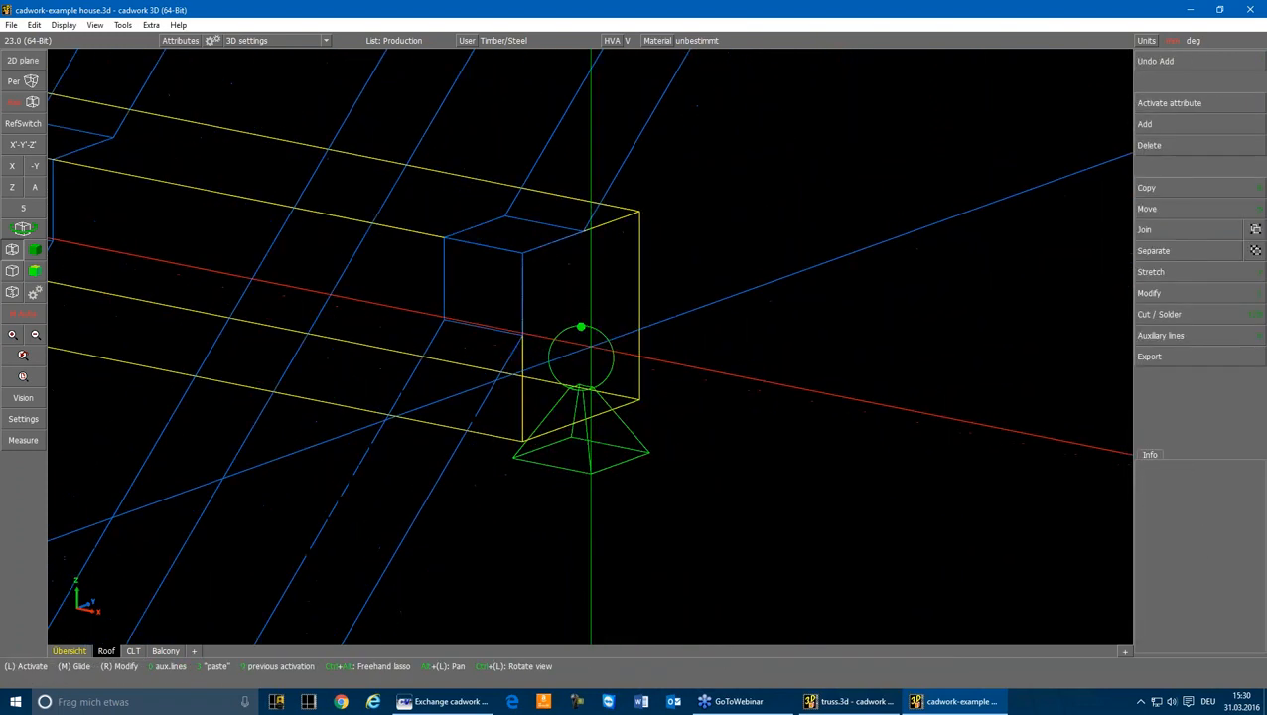
scroll(571, 308, up, 3)
click(568, 298)
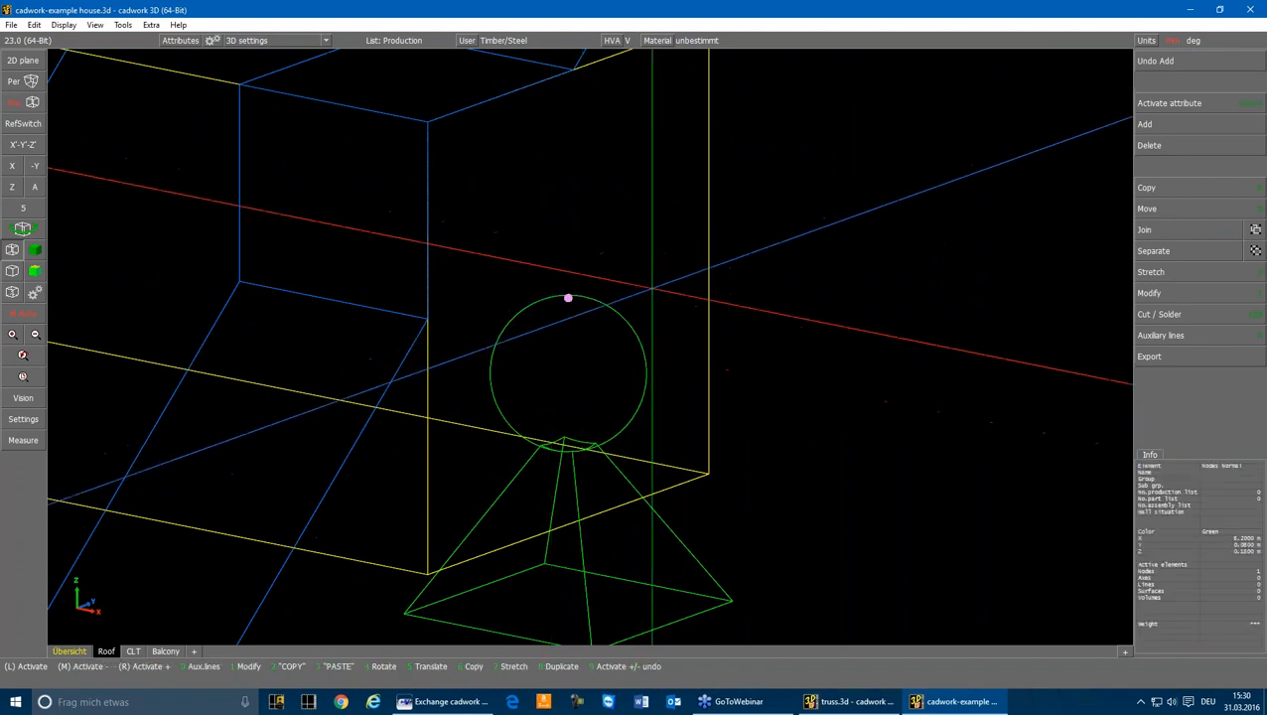
click(1149, 295)
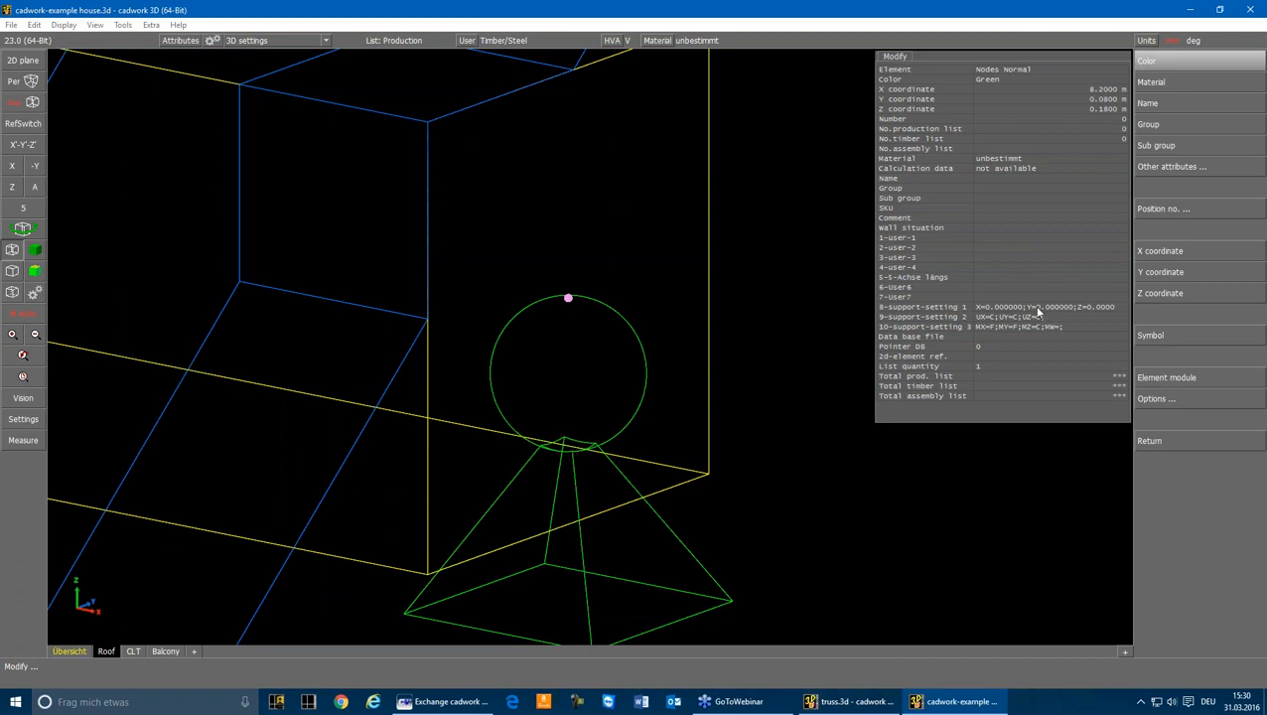
Move the support symbol with its node along X from the eaves purlin's end to the second rafter
right_click(774, 213)
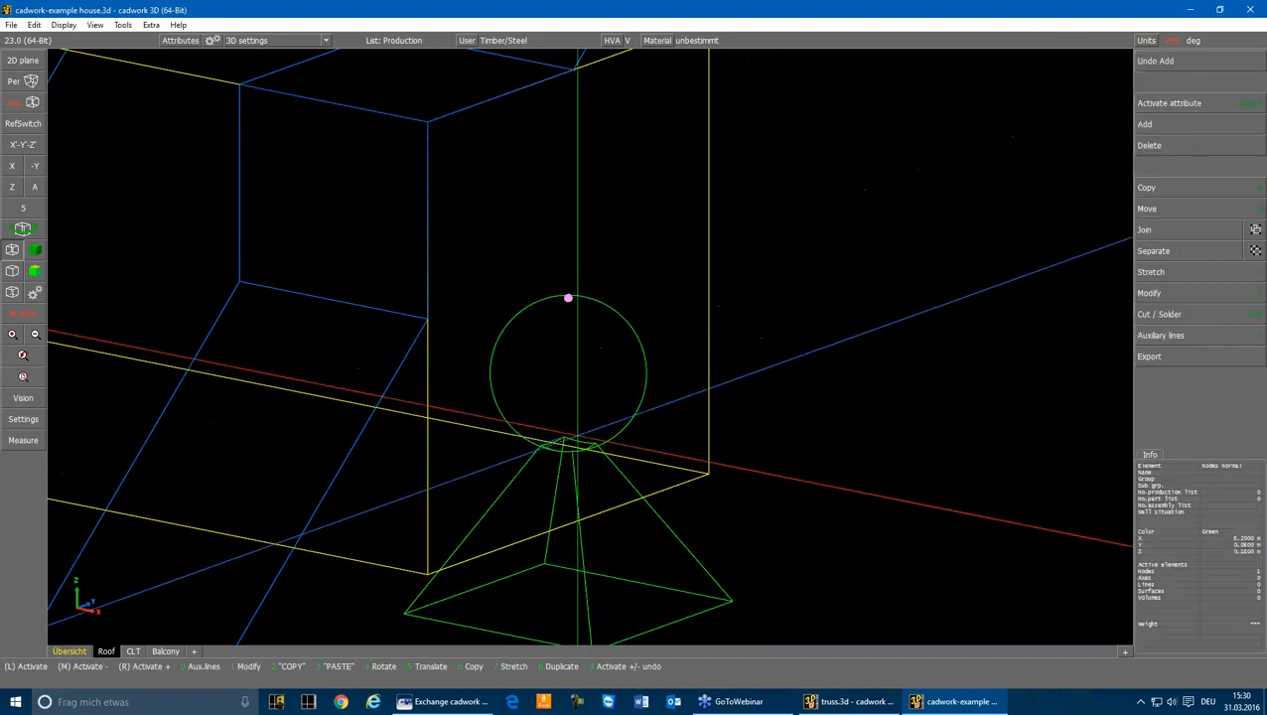
click(570, 452)
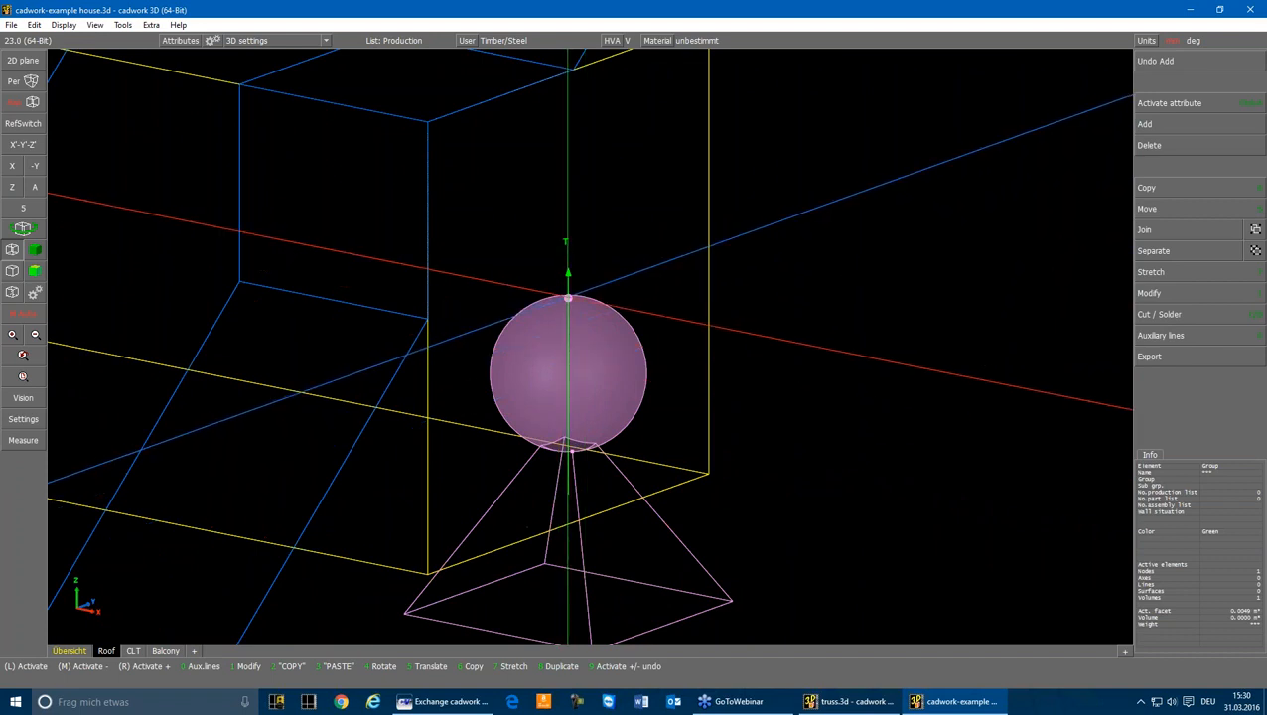
scroll(568, 298, down, 5)
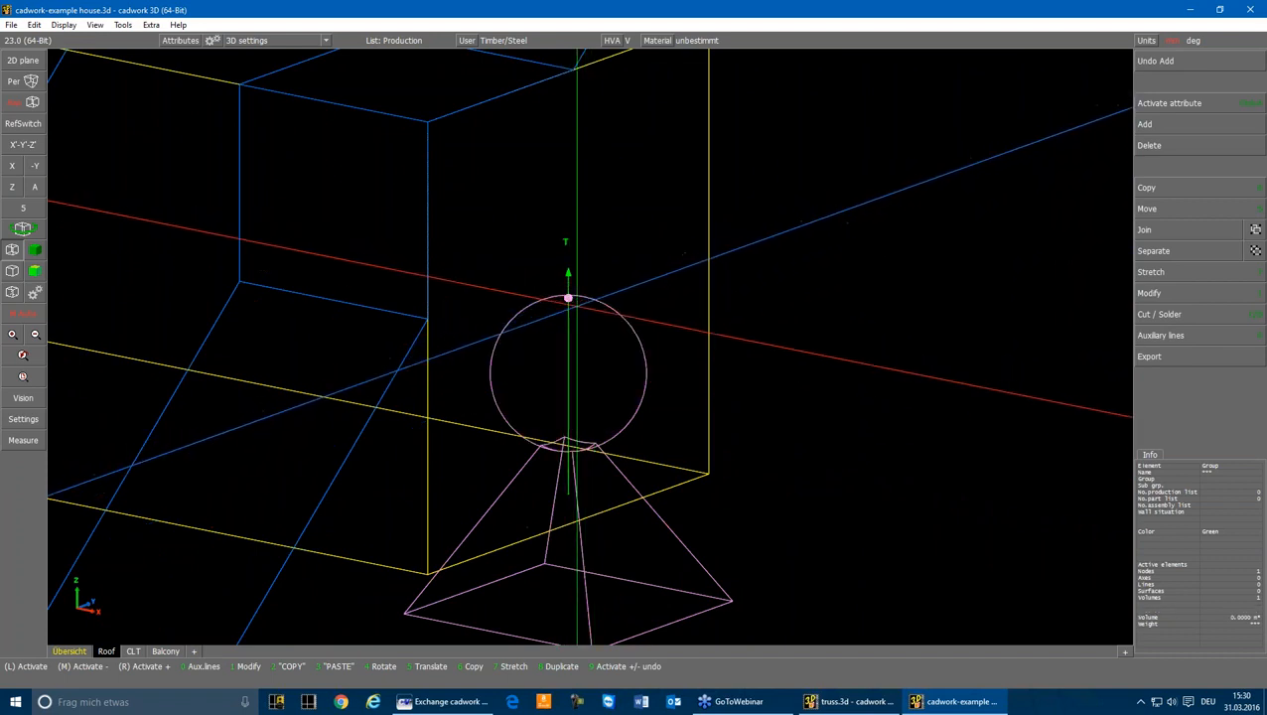
scroll(588, 344, down, 3)
key(5)
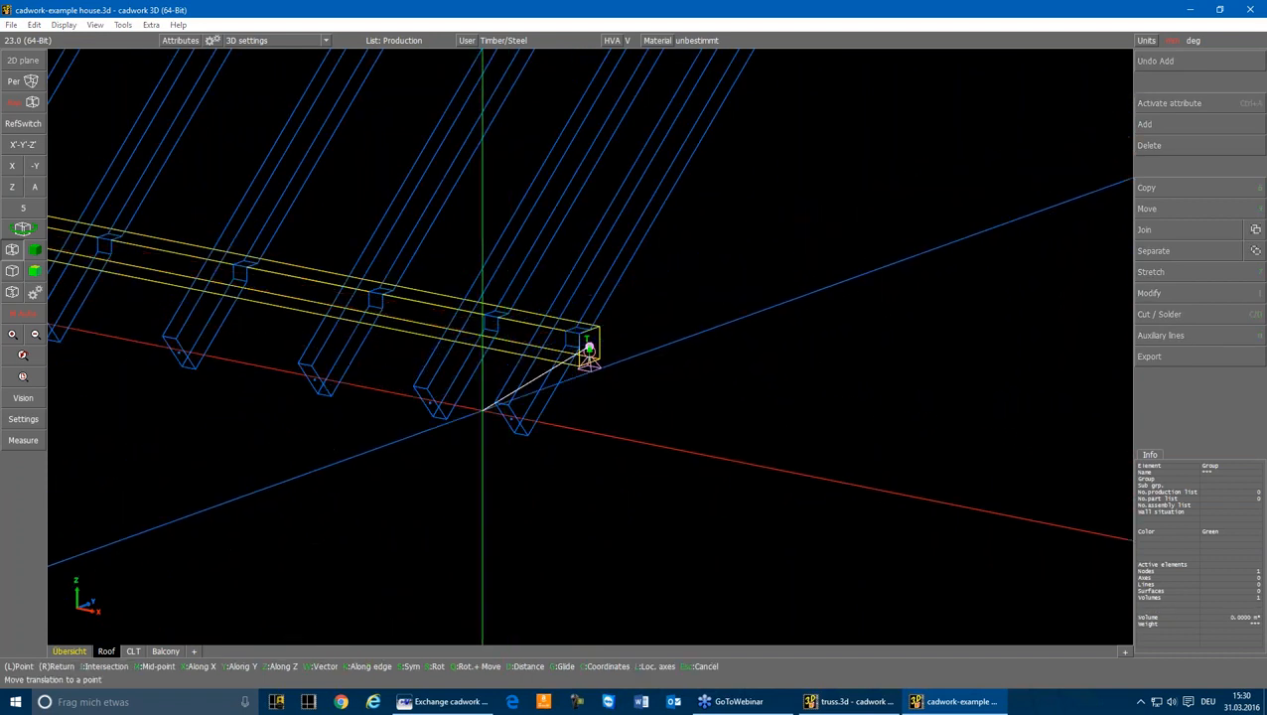
key(x)
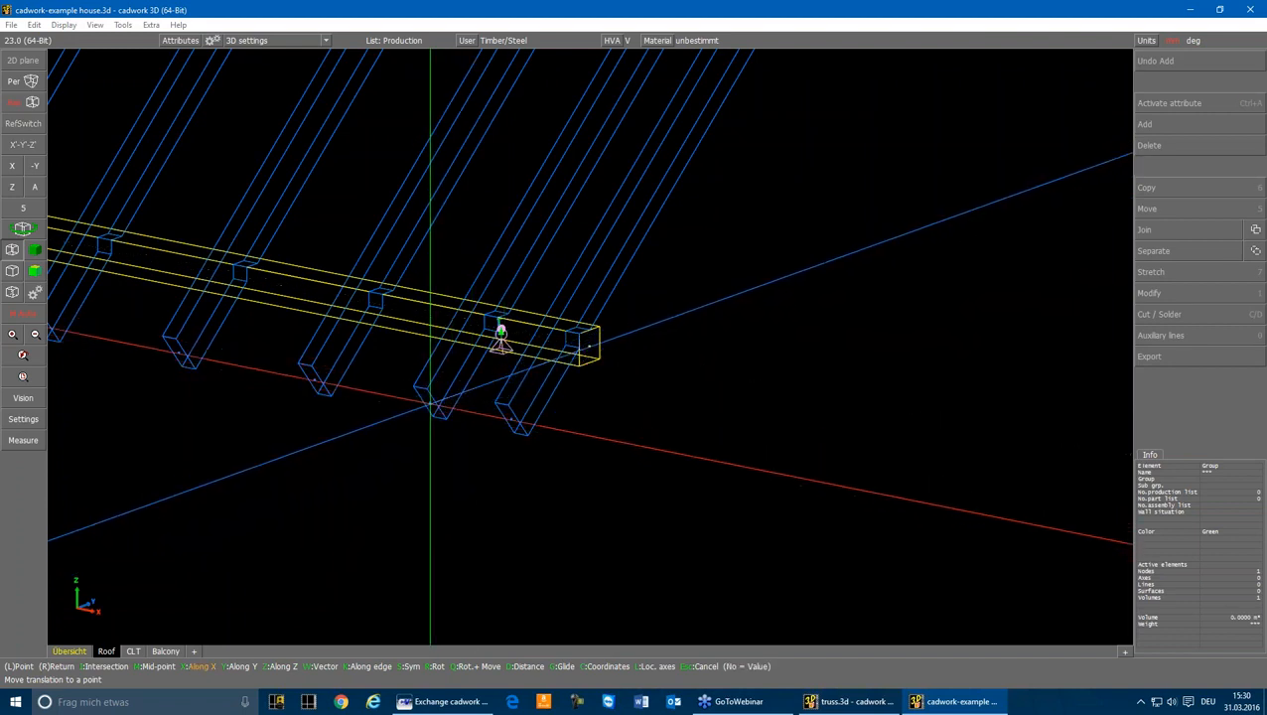
Copy the support along X to the third rafter on the same eaves purlin
key(6)
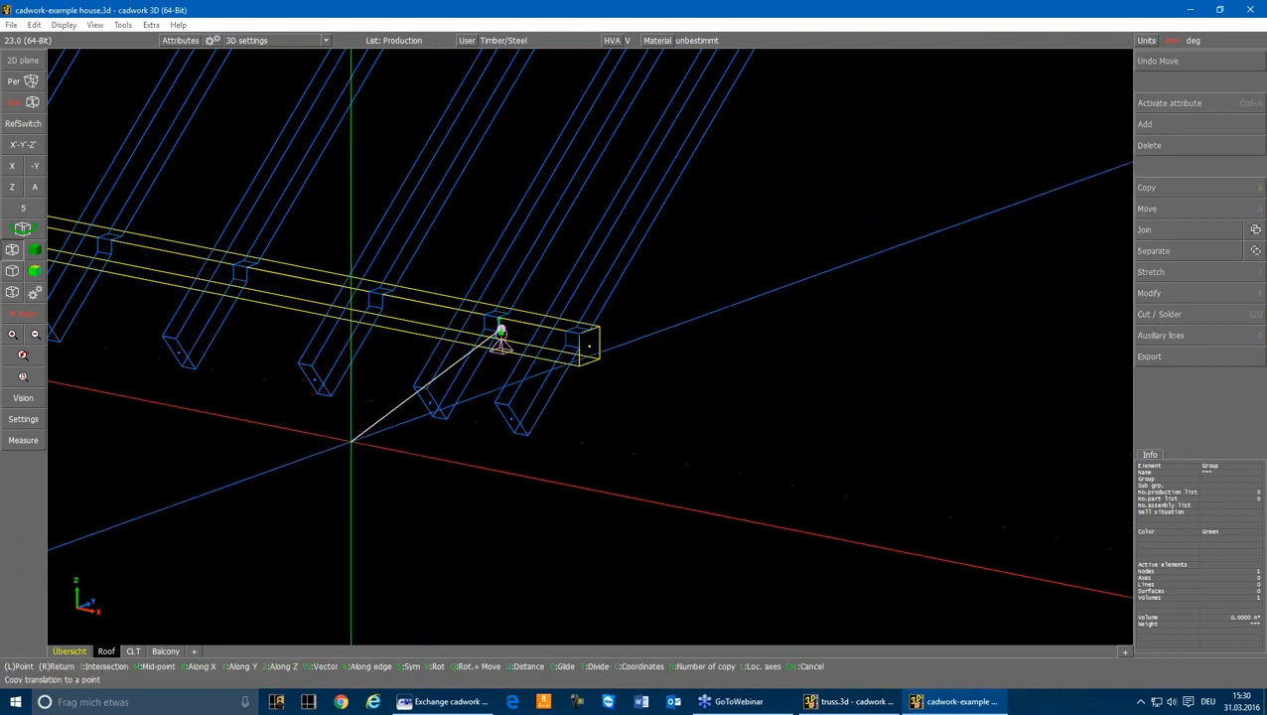
key(x)
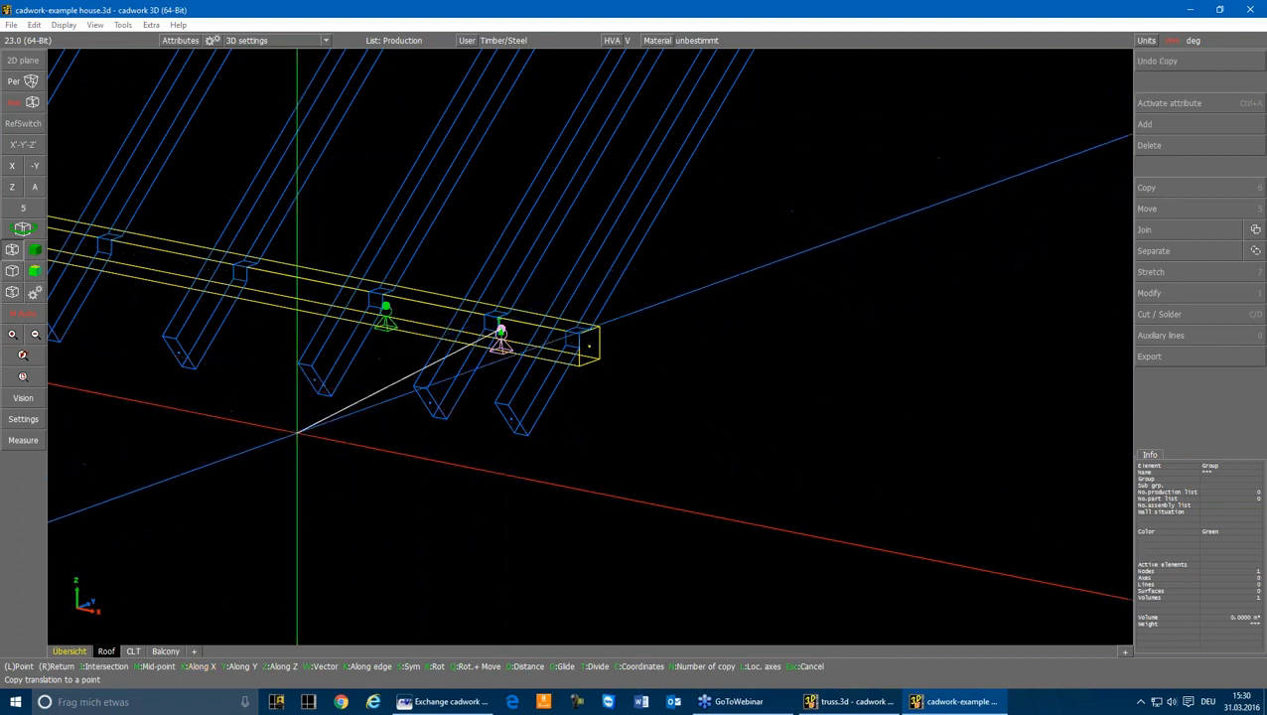
click(349, 442)
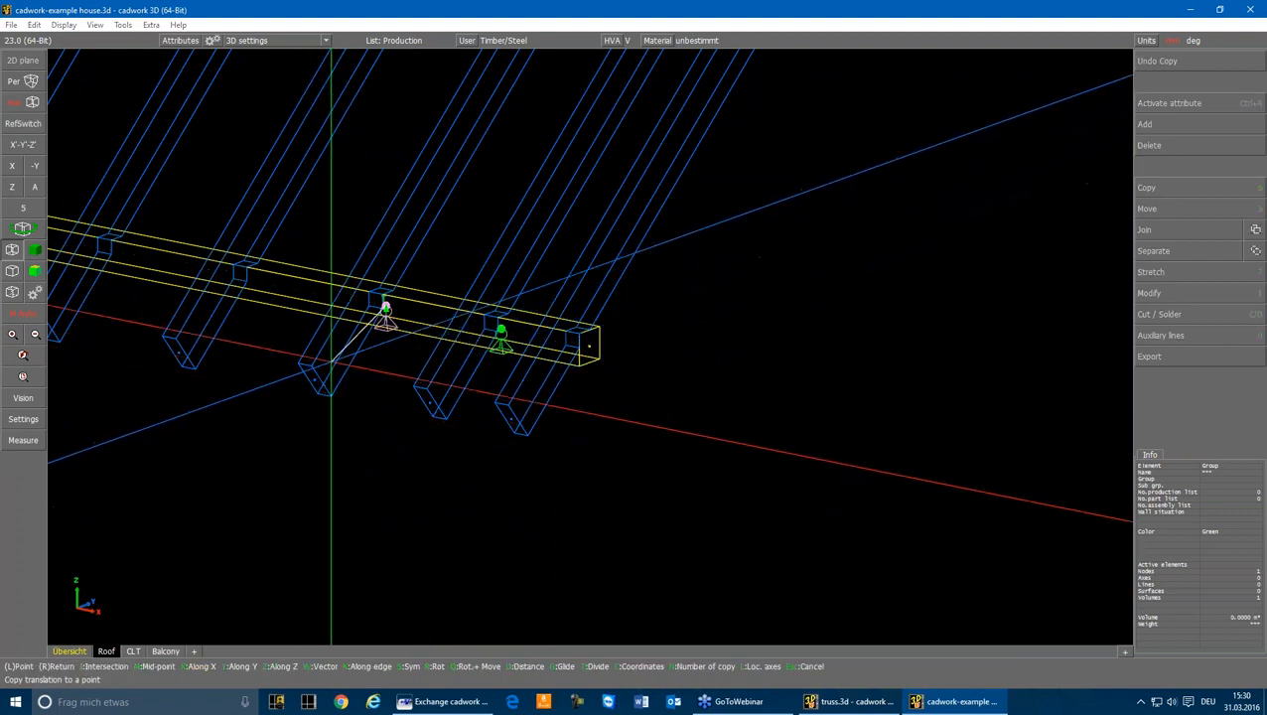
Create 12 more copies of the support along X at the regular rafter spacing
text(n12)
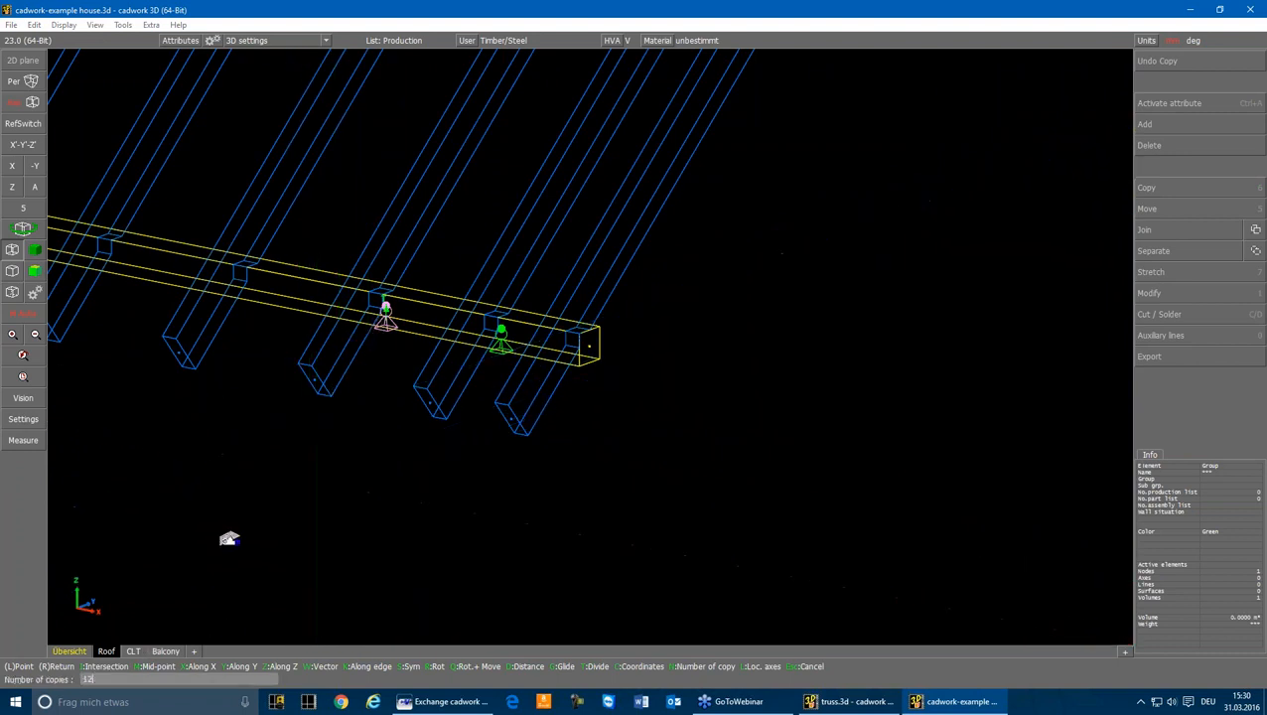
text(x)
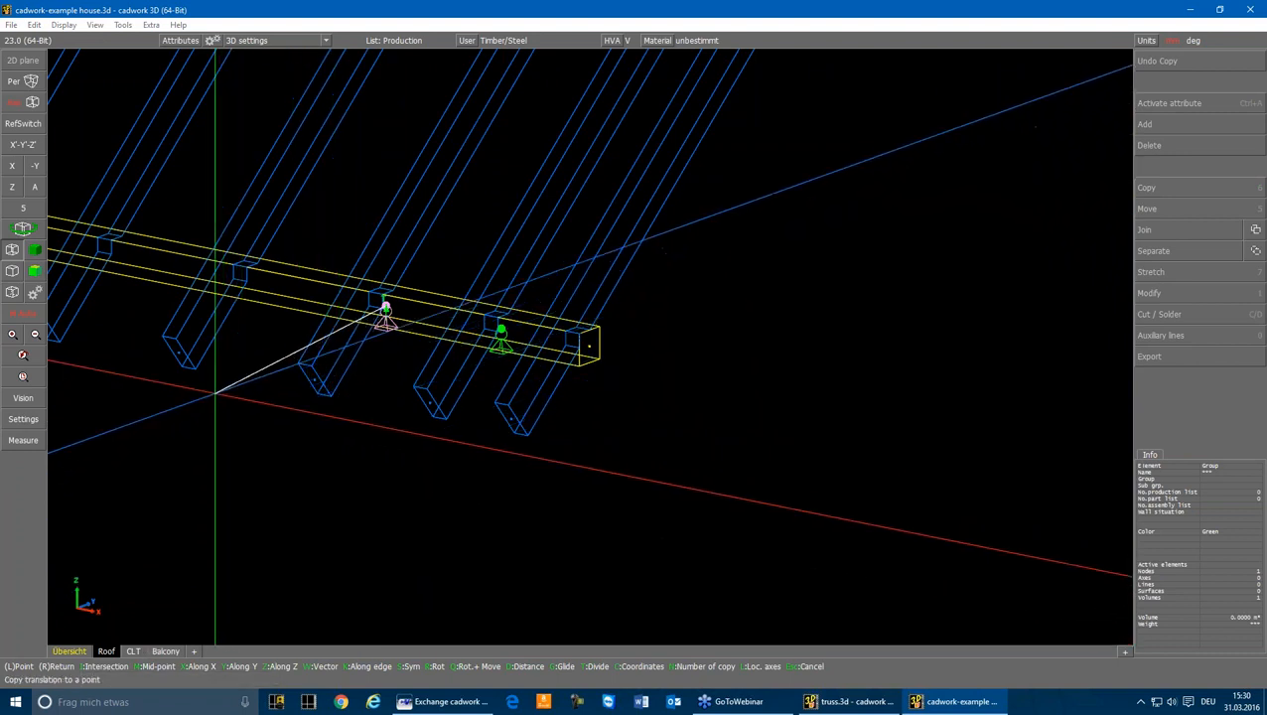
click(177, 354)
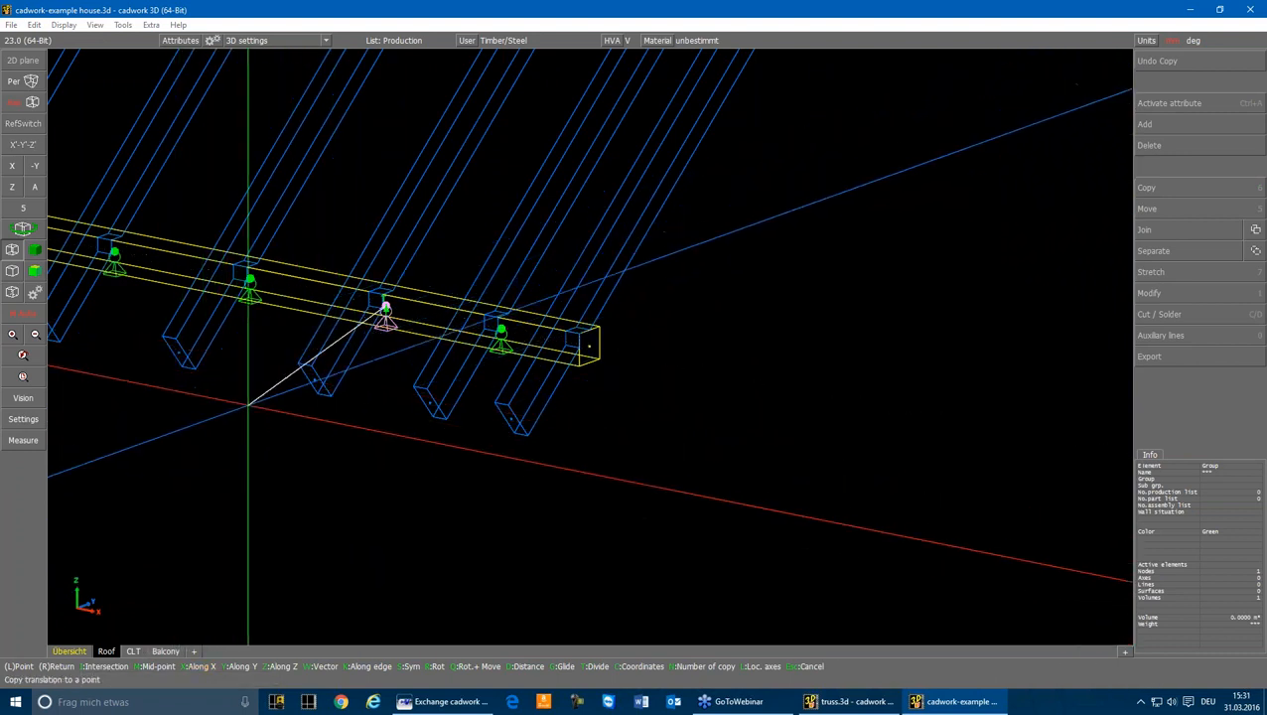
scroll(248, 405, down, 4)
right_click(418, 280)
scroll(374, 280, up, 3)
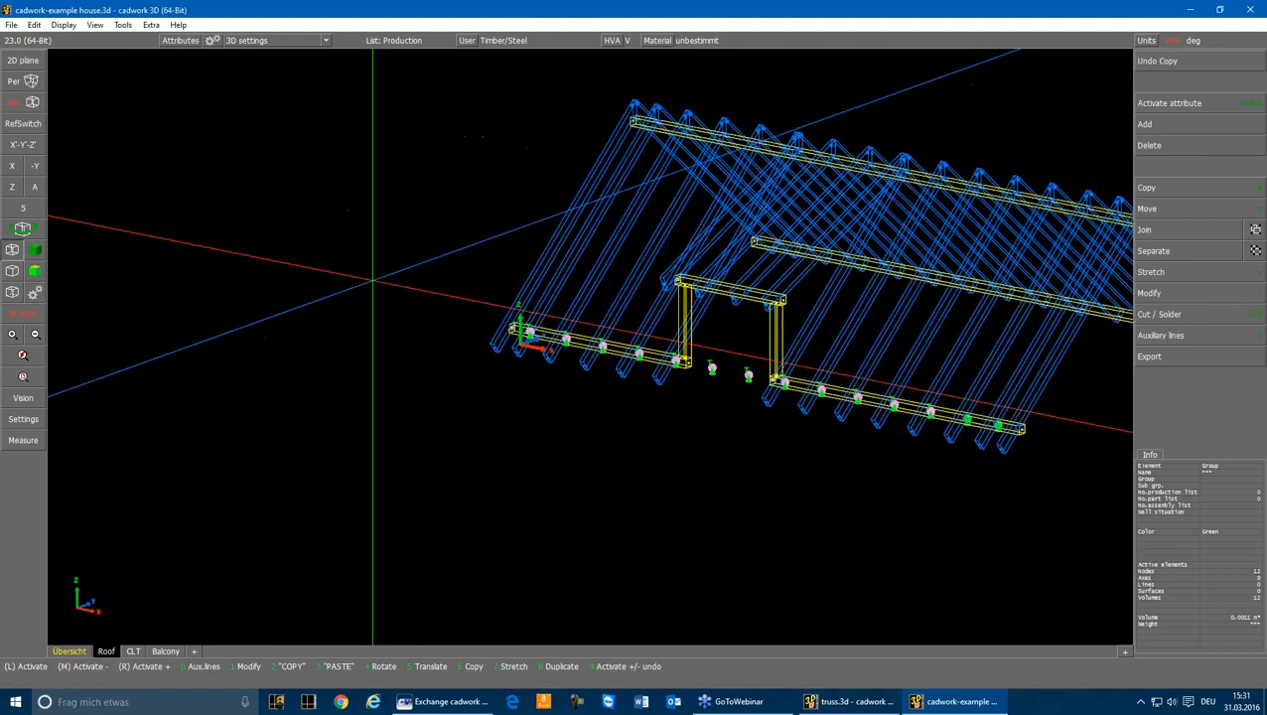
Mirror-copy all supports on the eaves line to the opposite purlin, using a plane perpendicular to Y through the ridge purlin's centre
drag(863, 367, 979, 441)
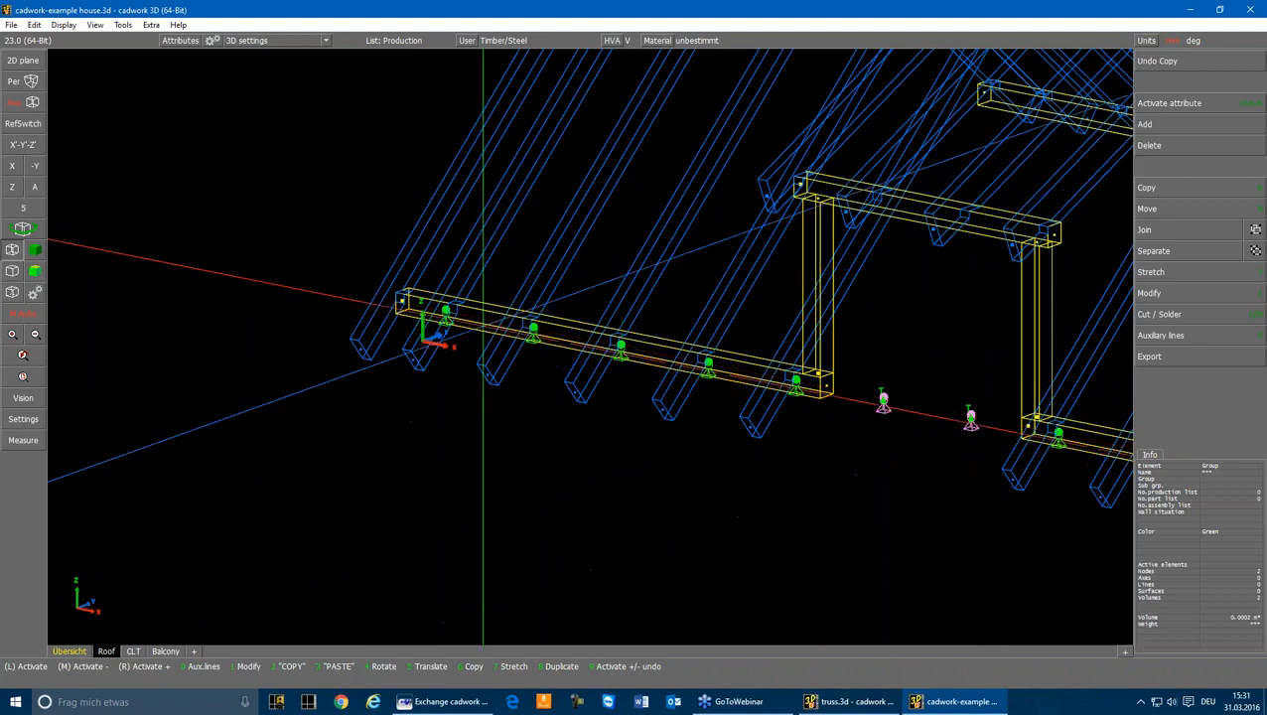
click(12, 166)
scroll(584, 331, up, 4)
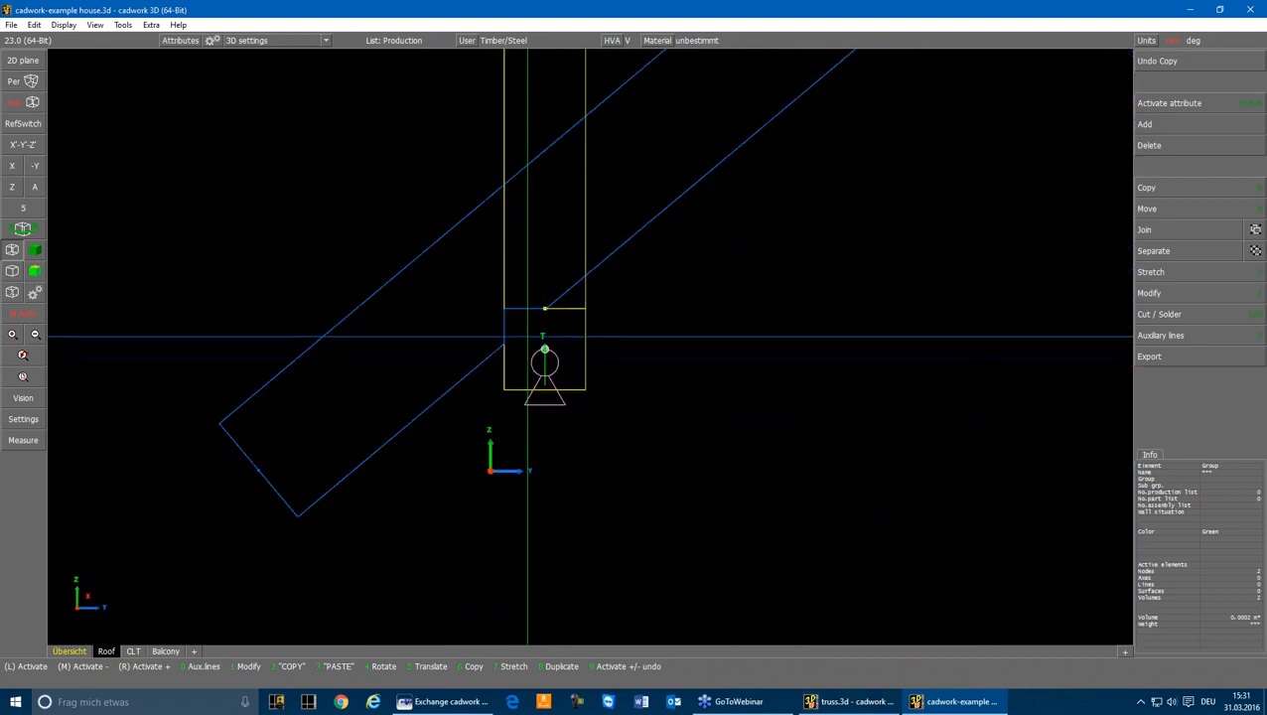
drag(526, 337, 584, 423)
drag(506, 429, 619, 336)
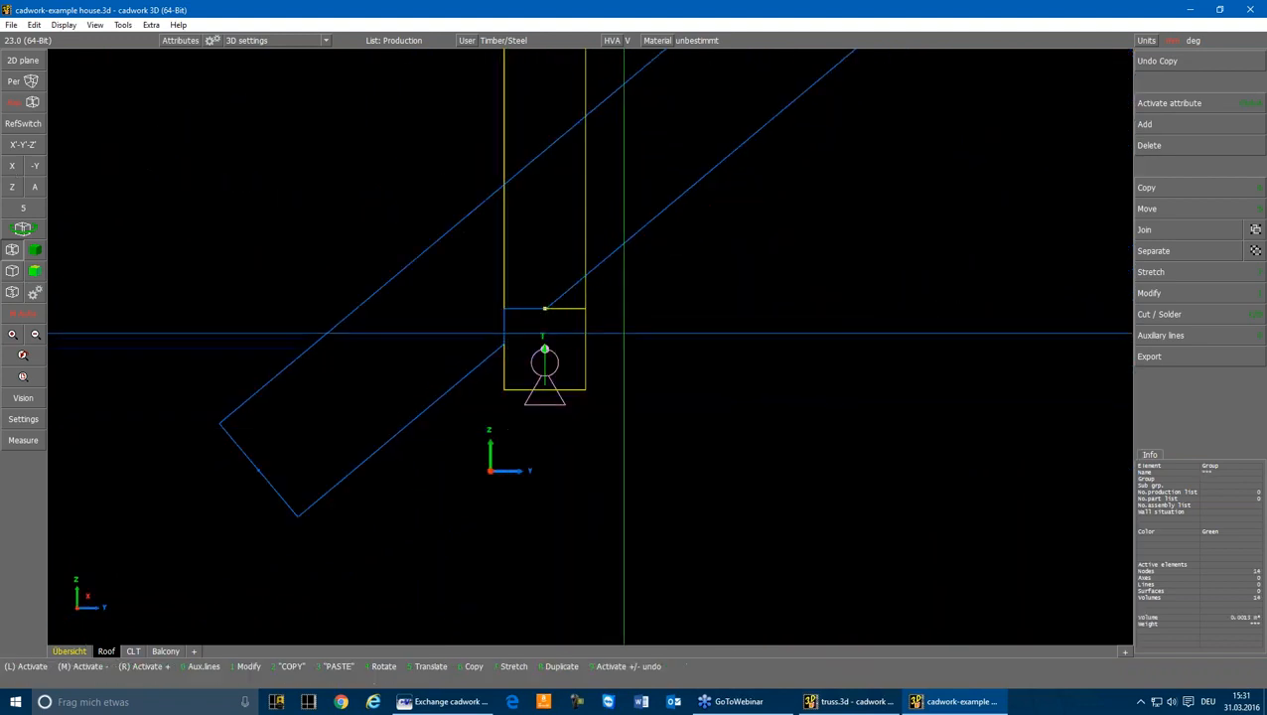
scroll(623, 298, down, 5)
scroll(623, 296, up, 5)
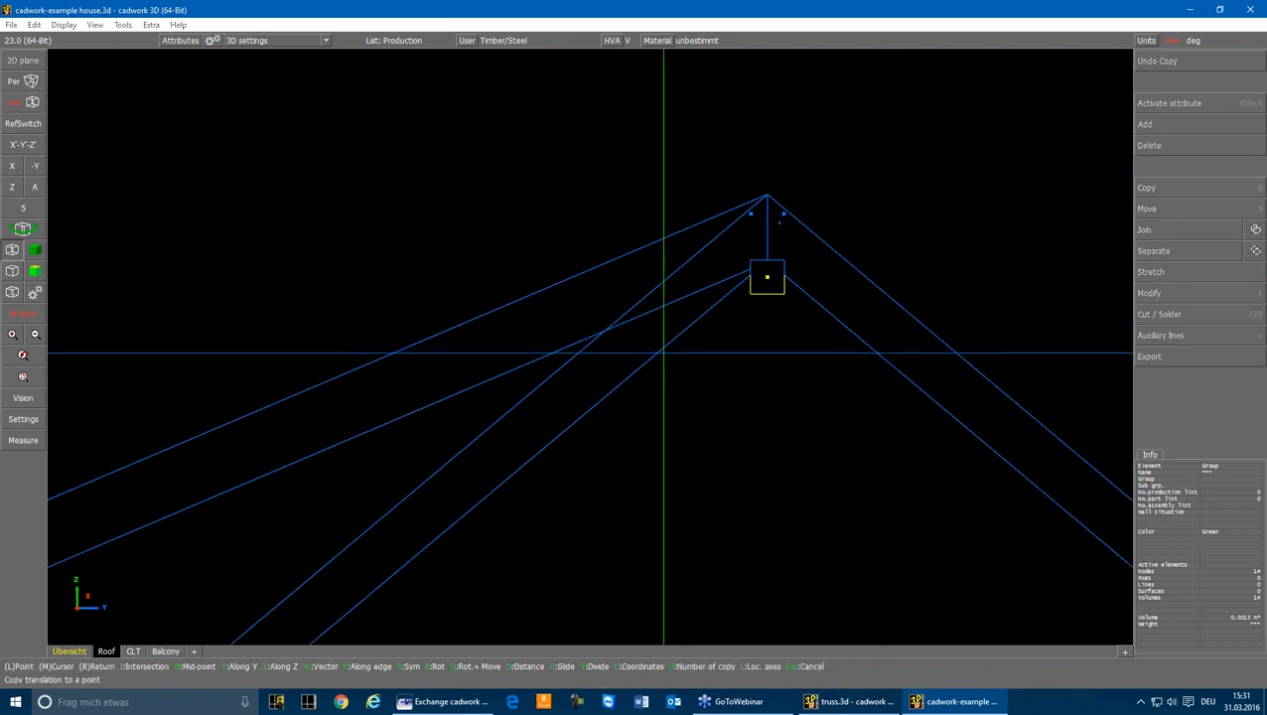
click(765, 288)
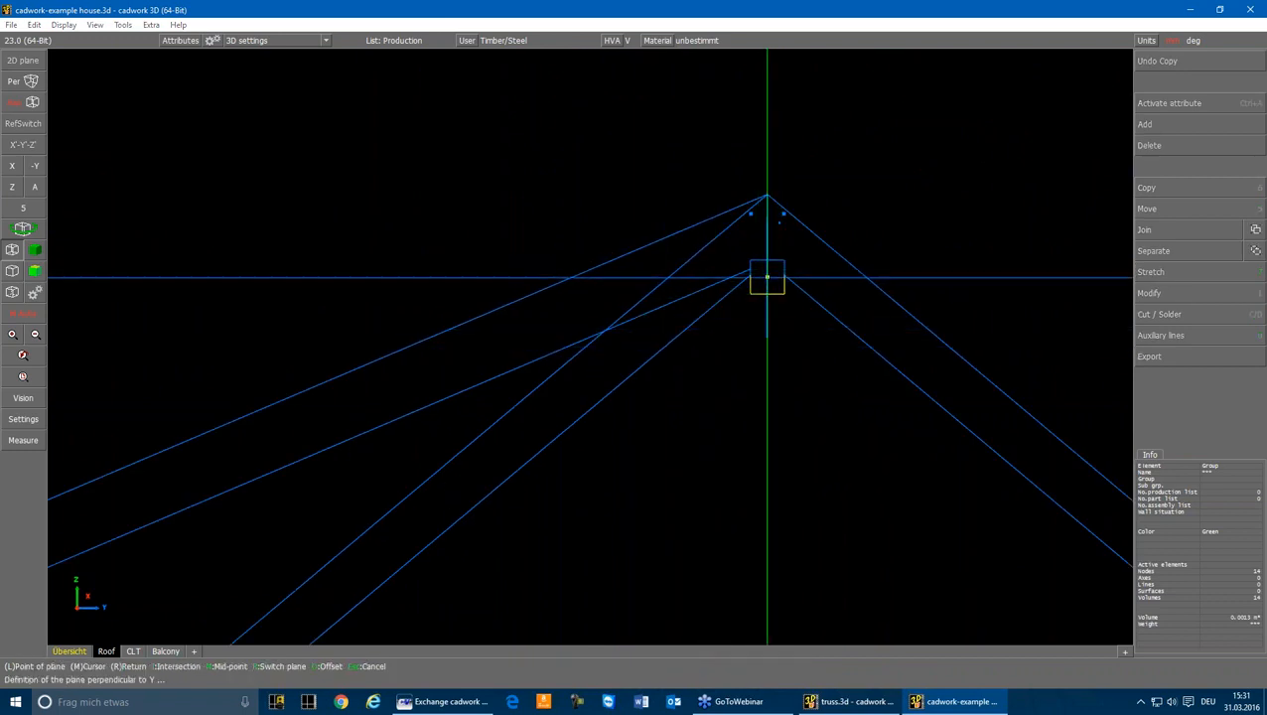
click(766, 277)
right_click(760, 295)
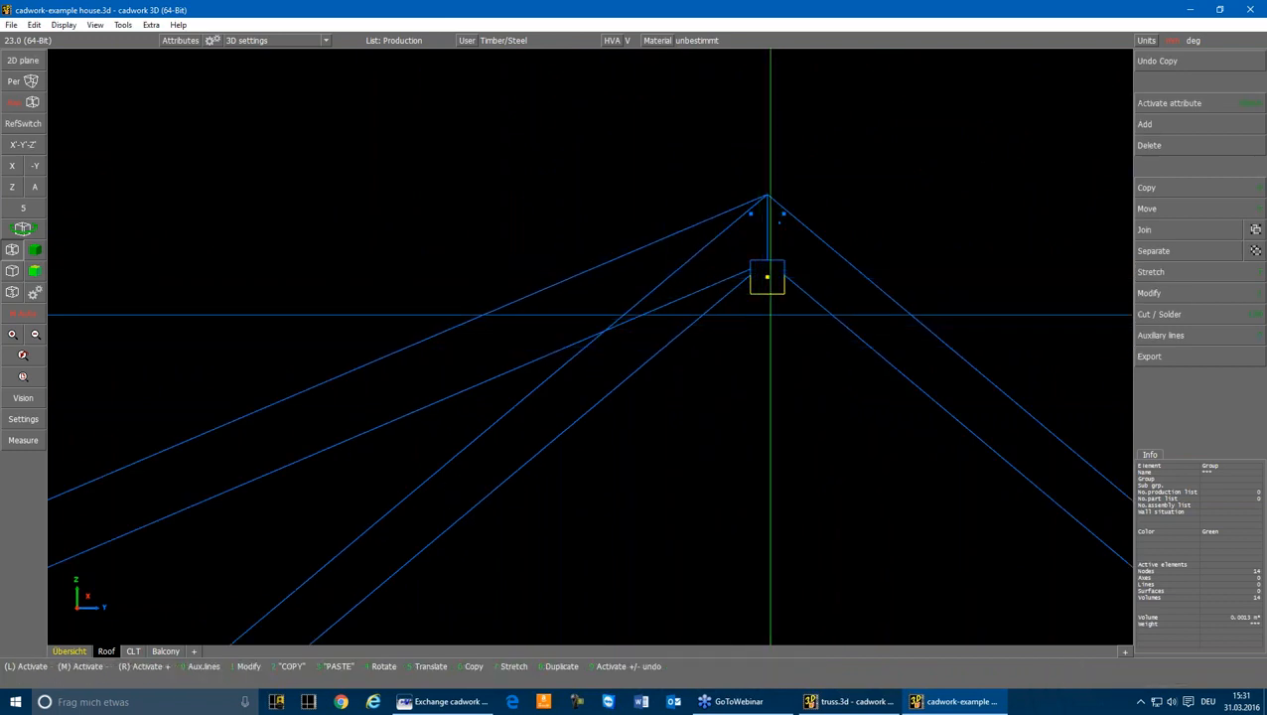
scroll(778, 303, down, 5)
scroll(704, 456, up, 5)
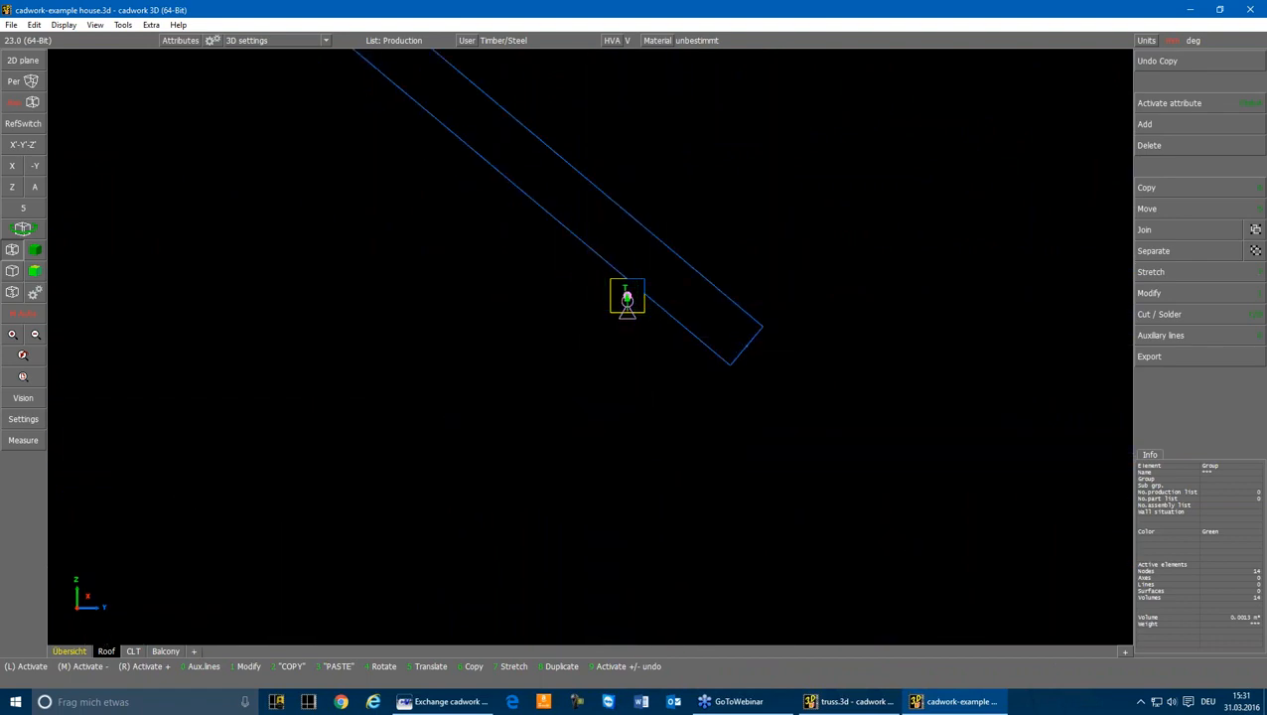
In the axonometric view, delete the two free-standing supports in the dormer opening between the eaves purlins
click(35, 188)
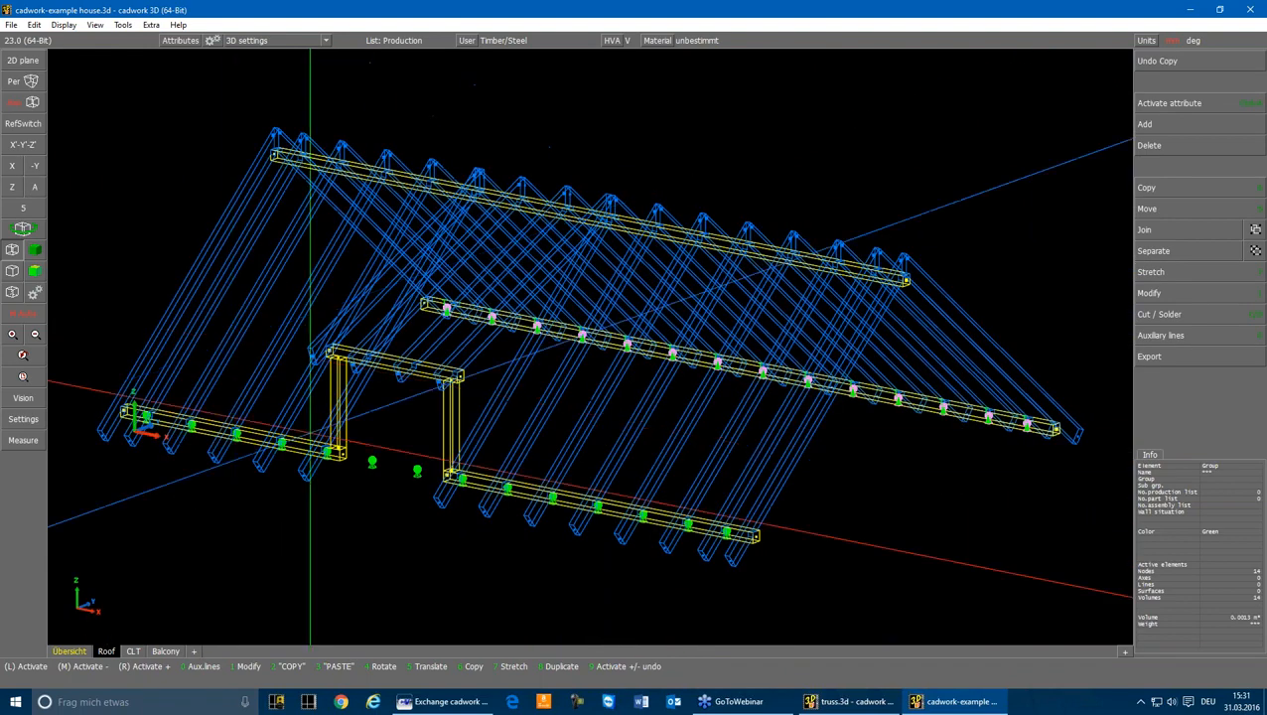
drag(359, 445, 429, 493)
key(Delete)
Copy the eaves purlin's outermost support to the ridge purlin, using a vector between matching end corners of the two purlins
scroll(747, 572, up, 6)
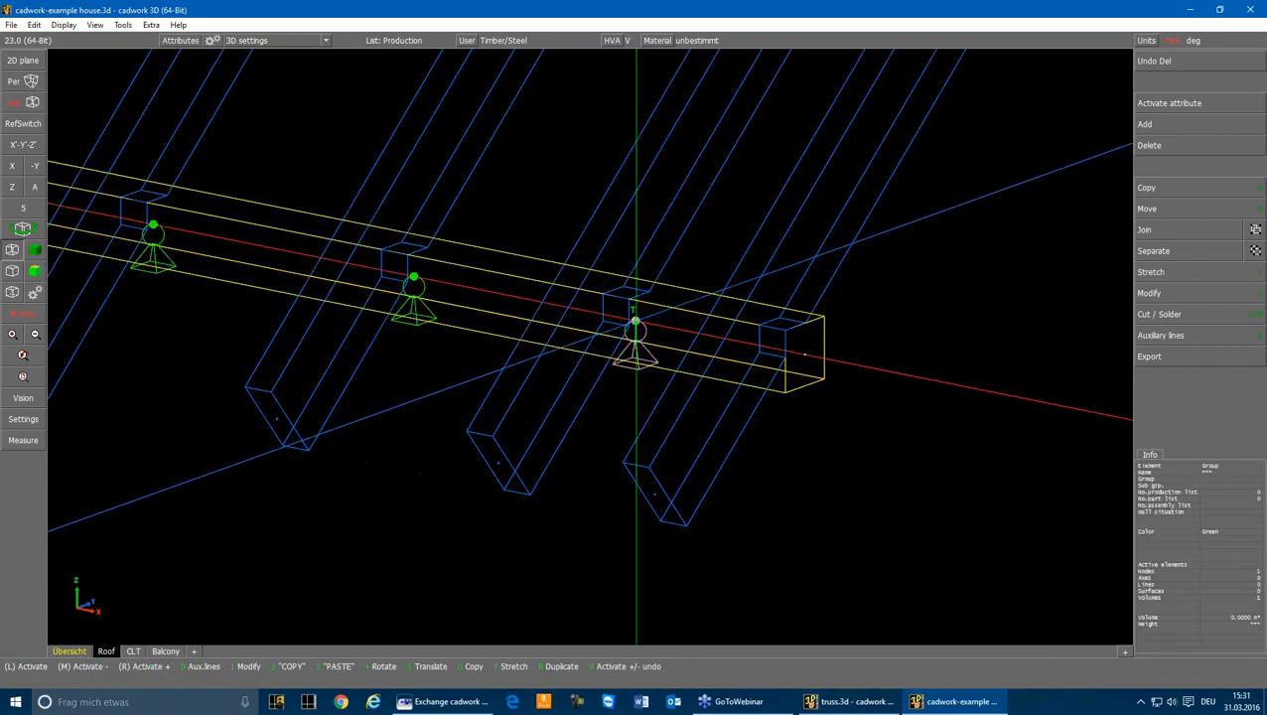
scroll(749, 333, down, 5)
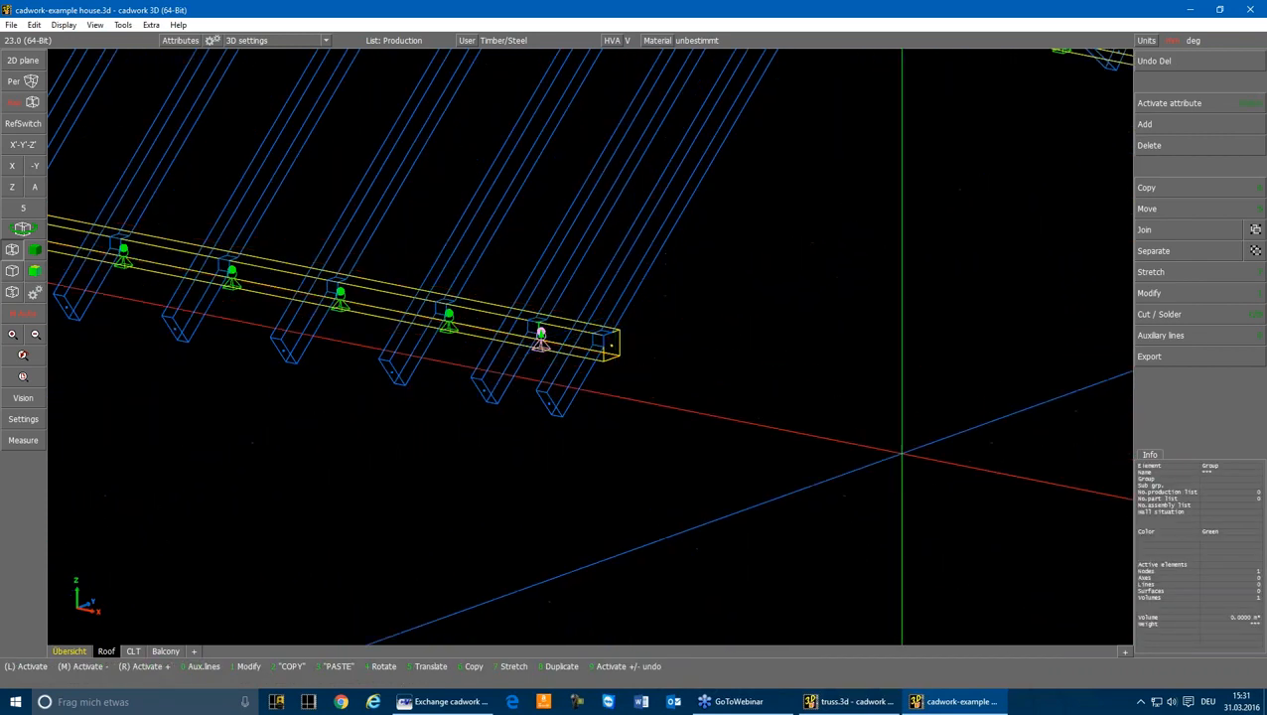
key(6)
key(v)
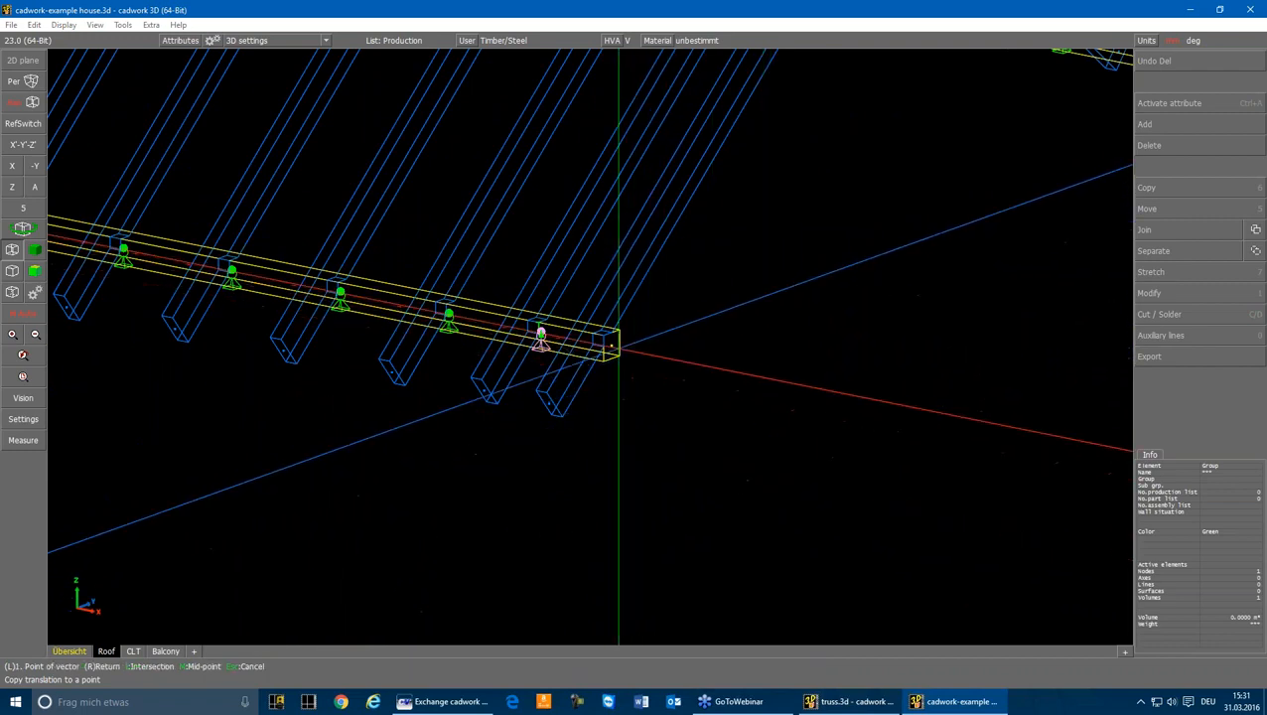
click(616, 346)
scroll(707, 283, down, 3)
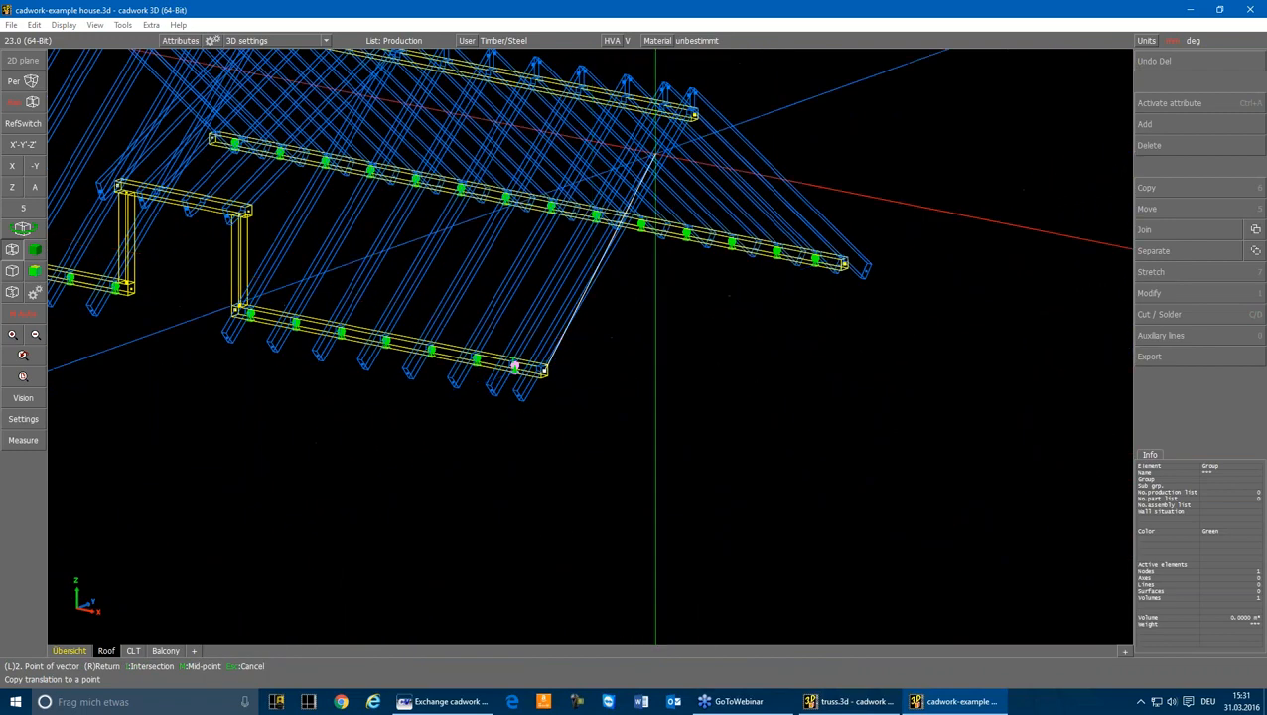
scroll(695, 114, up, 4)
click(589, 346)
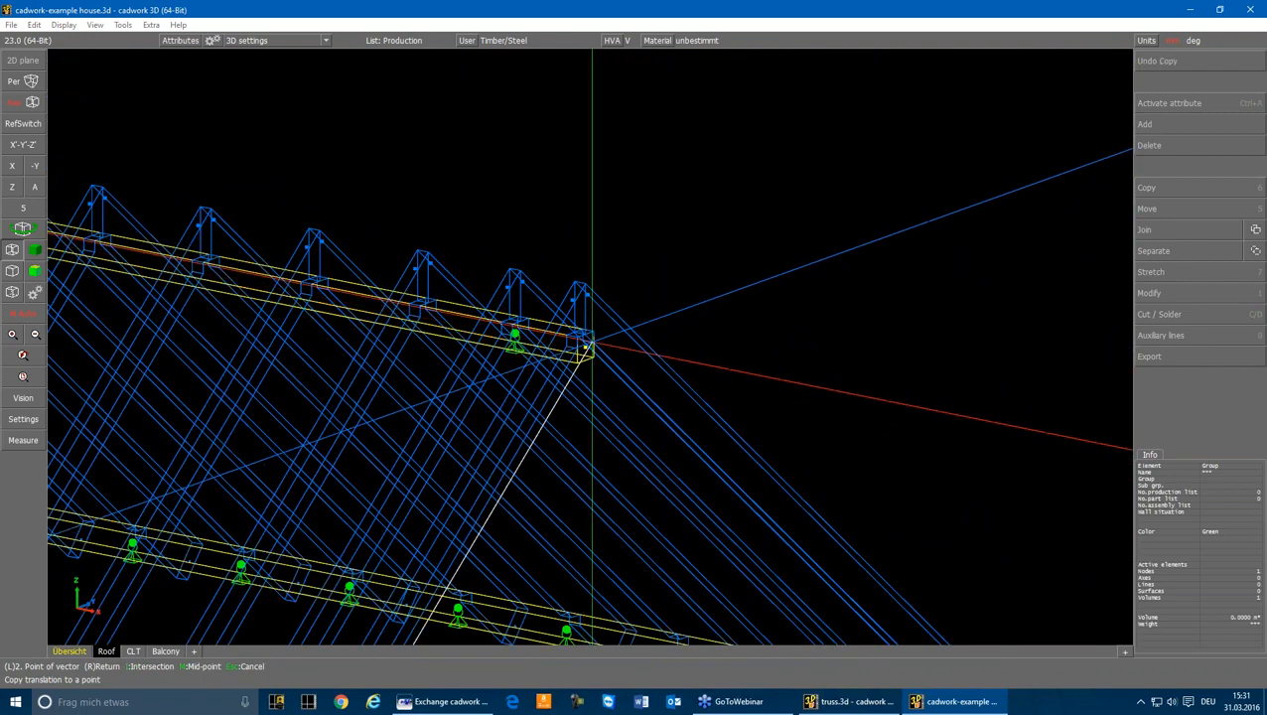
right_click(648, 271)
right_click(648, 271)
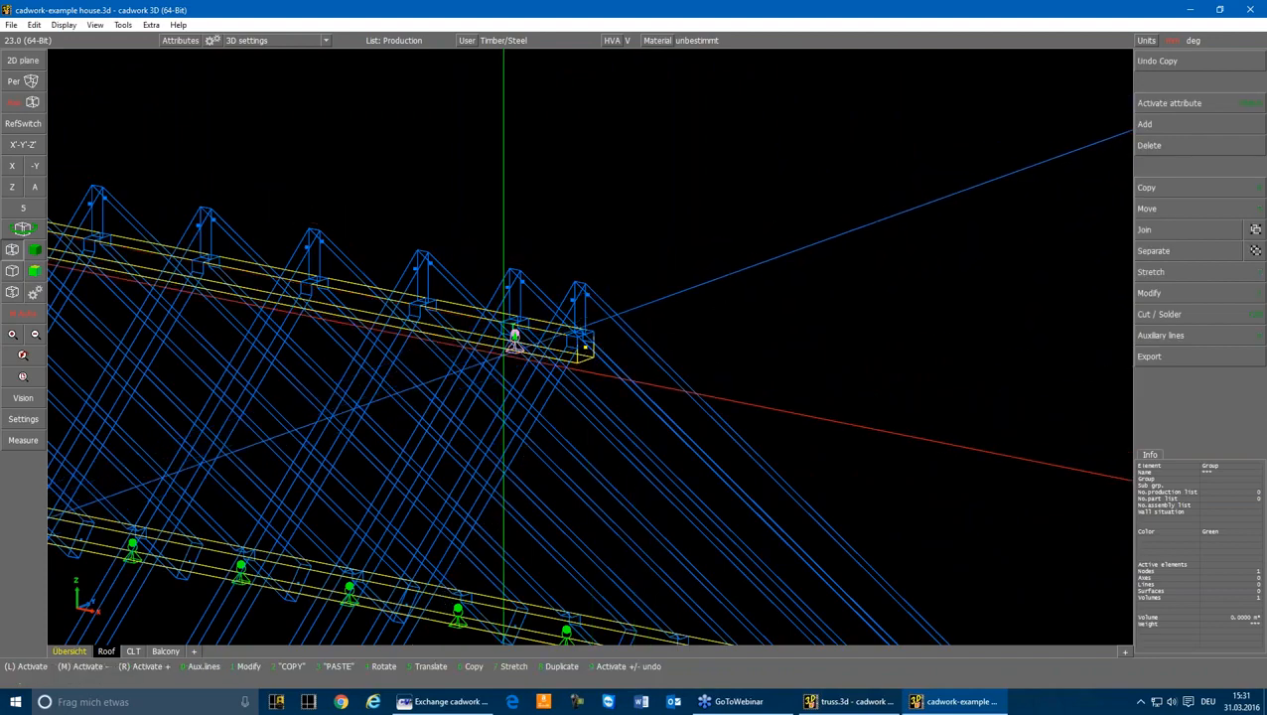
Mirror-copy the ridge support to the ridge purlin's other end, using a plane perpendicular to X through the purlin's midpoint
scroll(503, 355, down, 2)
key(6)
key(m)
key(x)
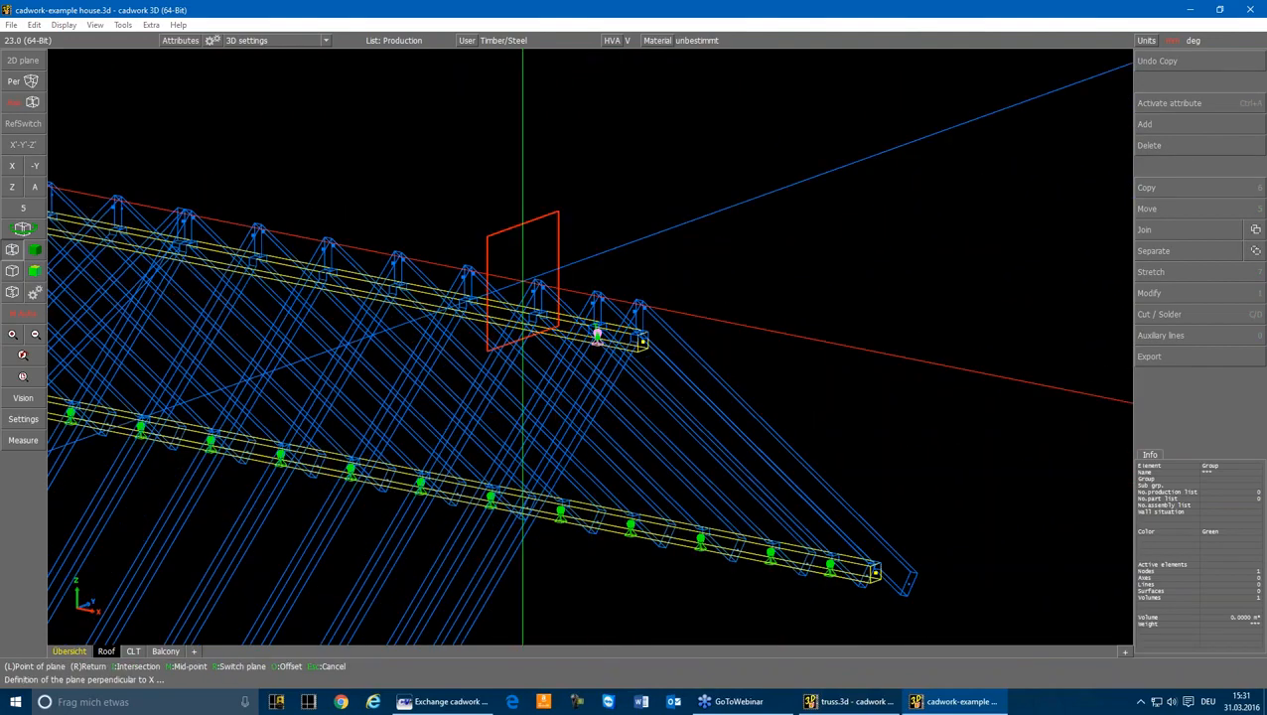
key(m)
middle_drag(390, 292, 591, 343)
scroll(591, 343, up, 6)
click(506, 278)
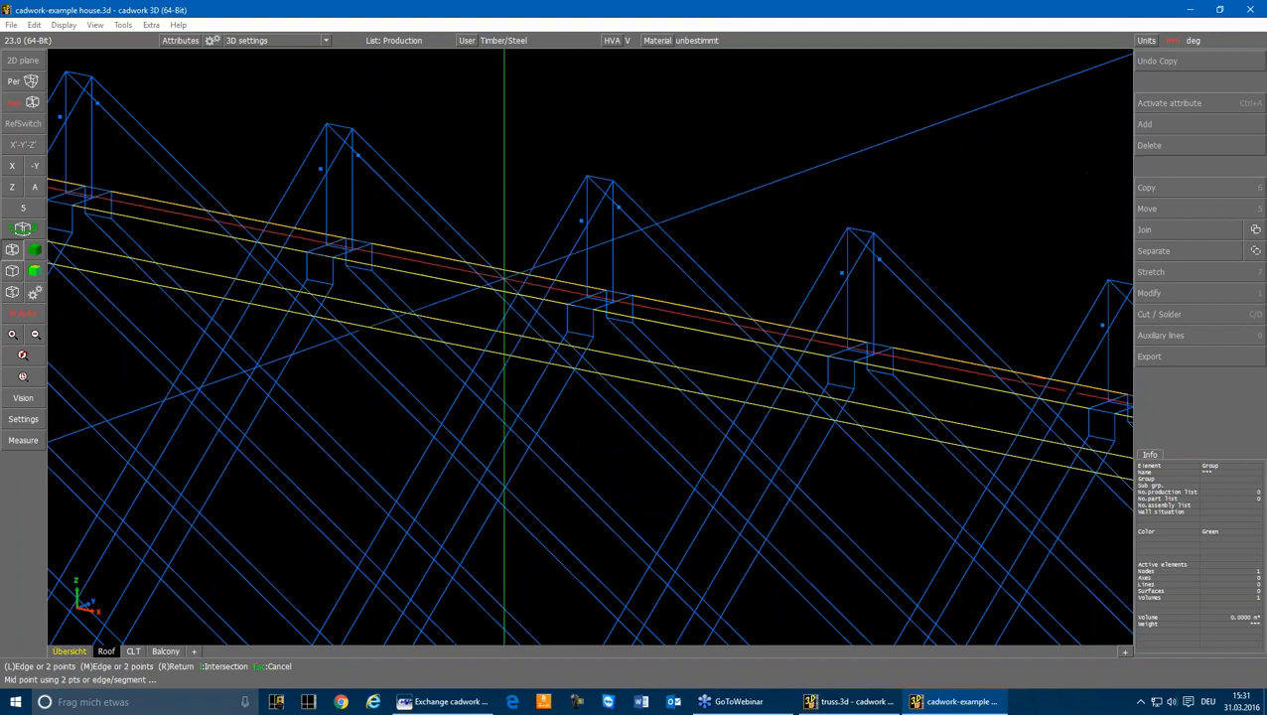
scroll(586, 351, down, 6)
key(Escape)
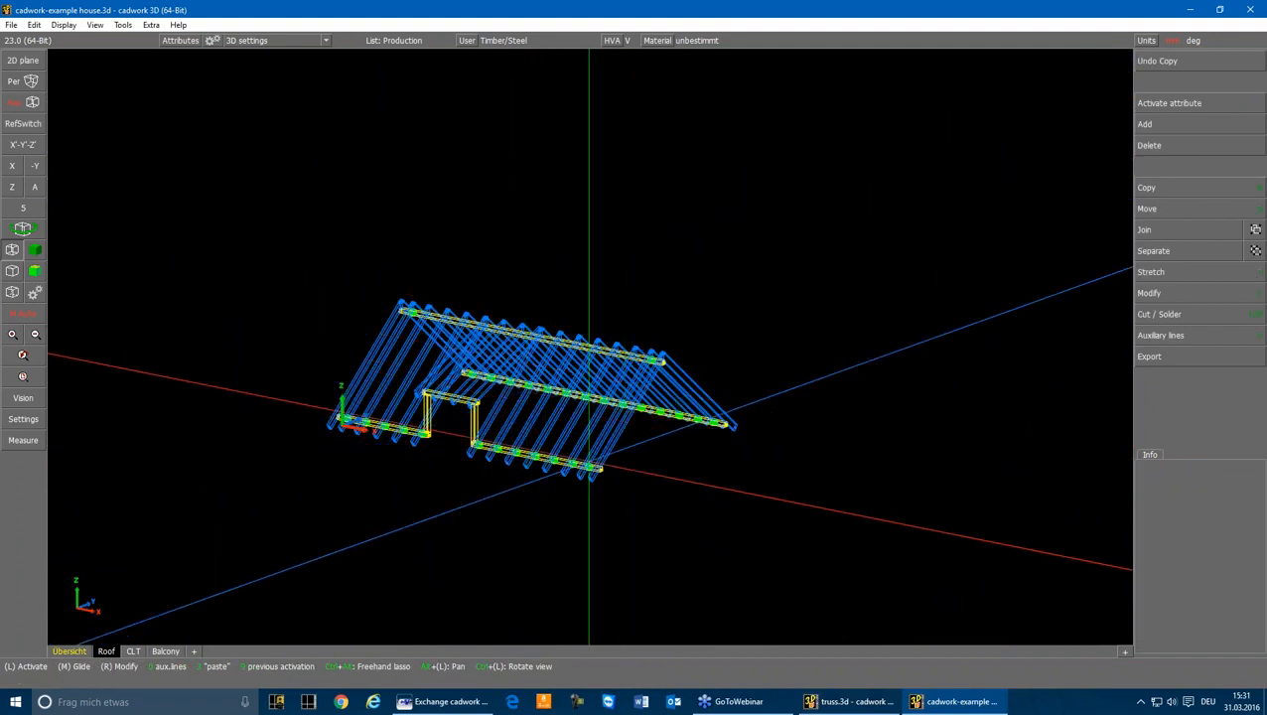
key(F2)
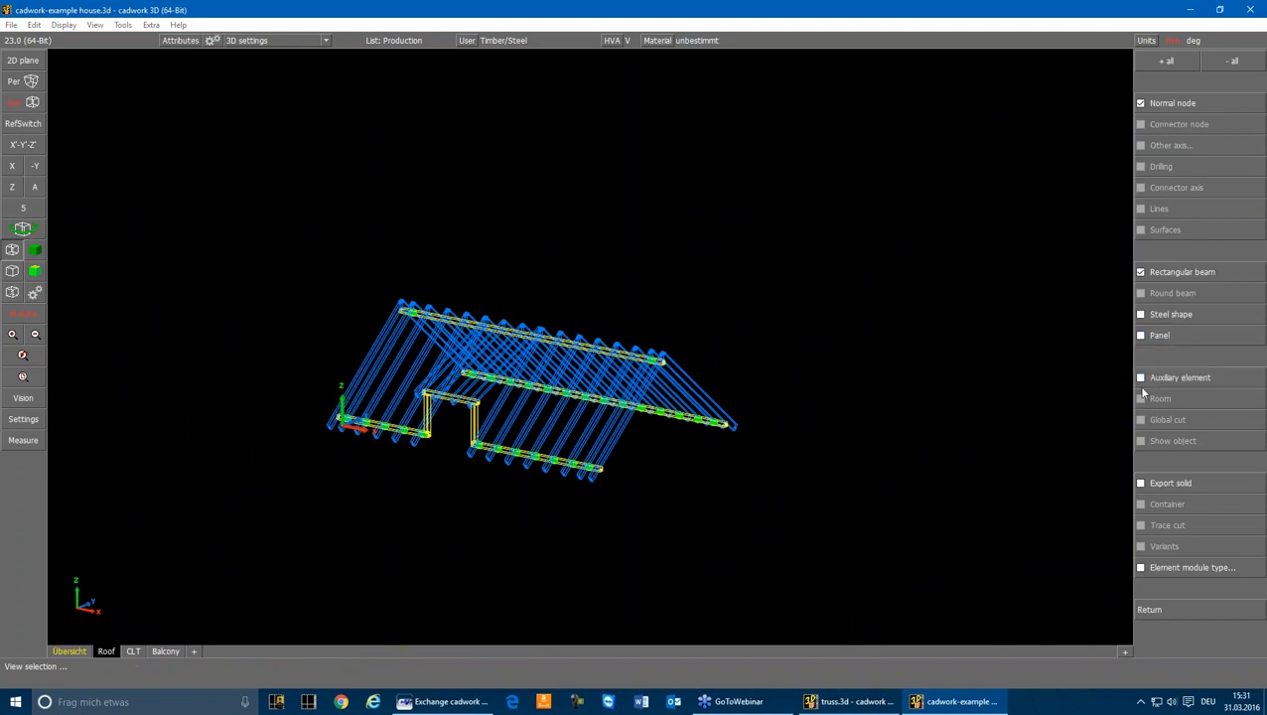
key(Escape)
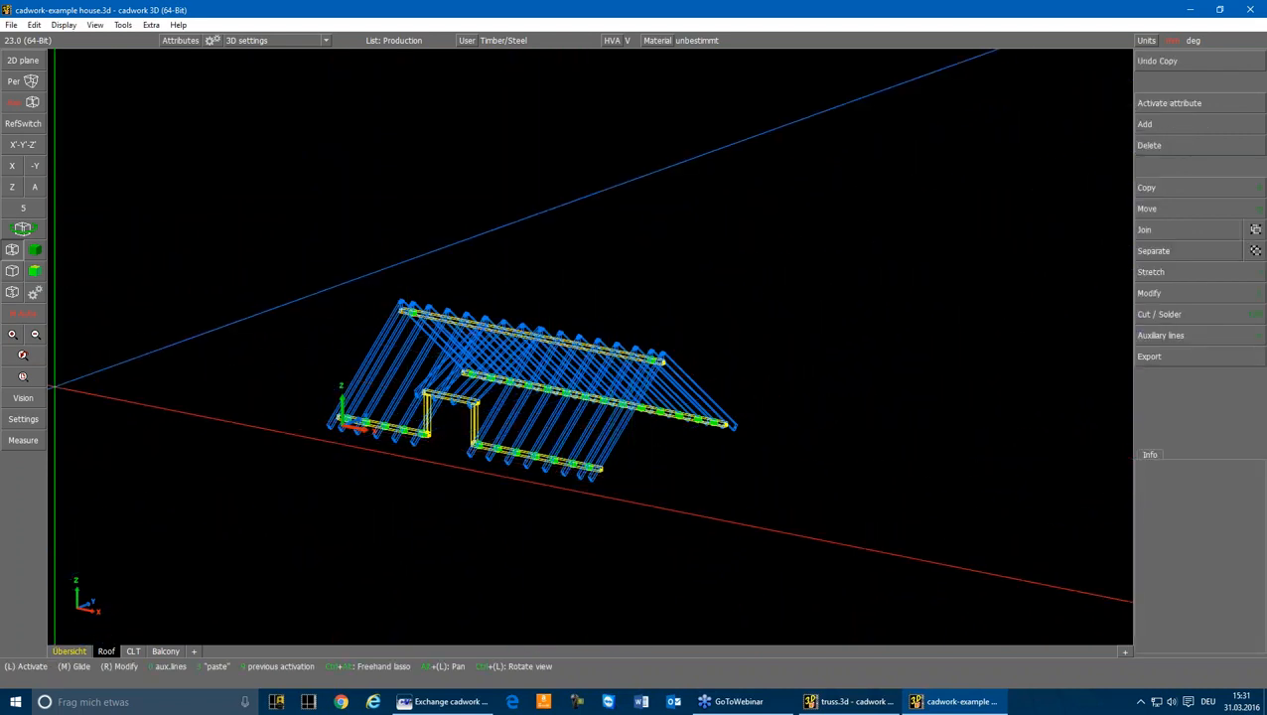
Check the material attributes of a rafter beside the dormer opening and of the longer eaves purlin piece below it
scroll(438, 417, up, 3)
click(481, 418)
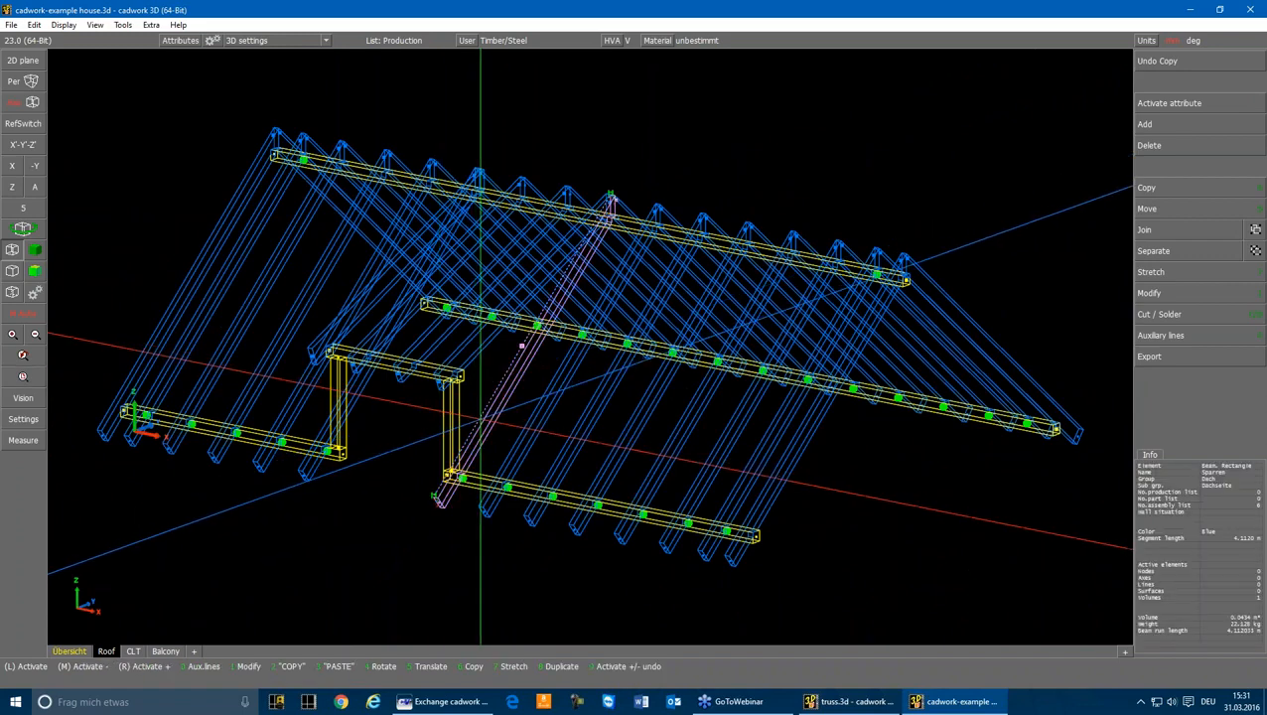
key(1)
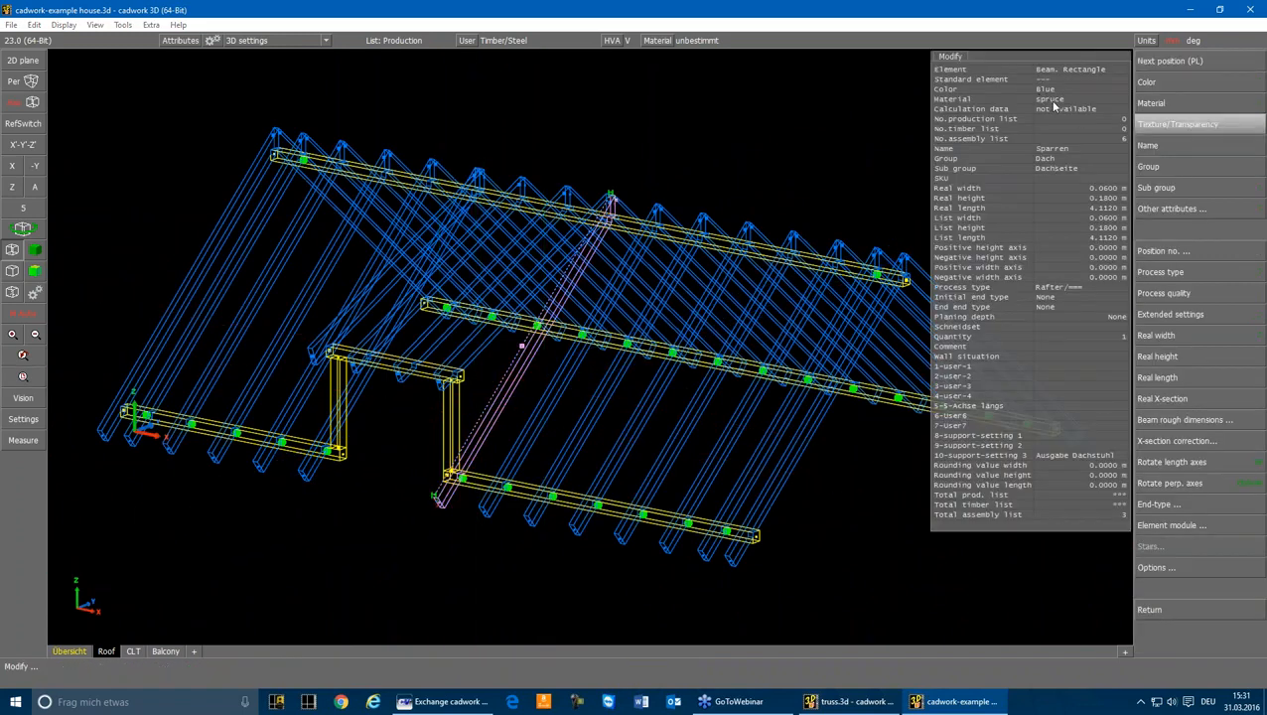
key(Escape)
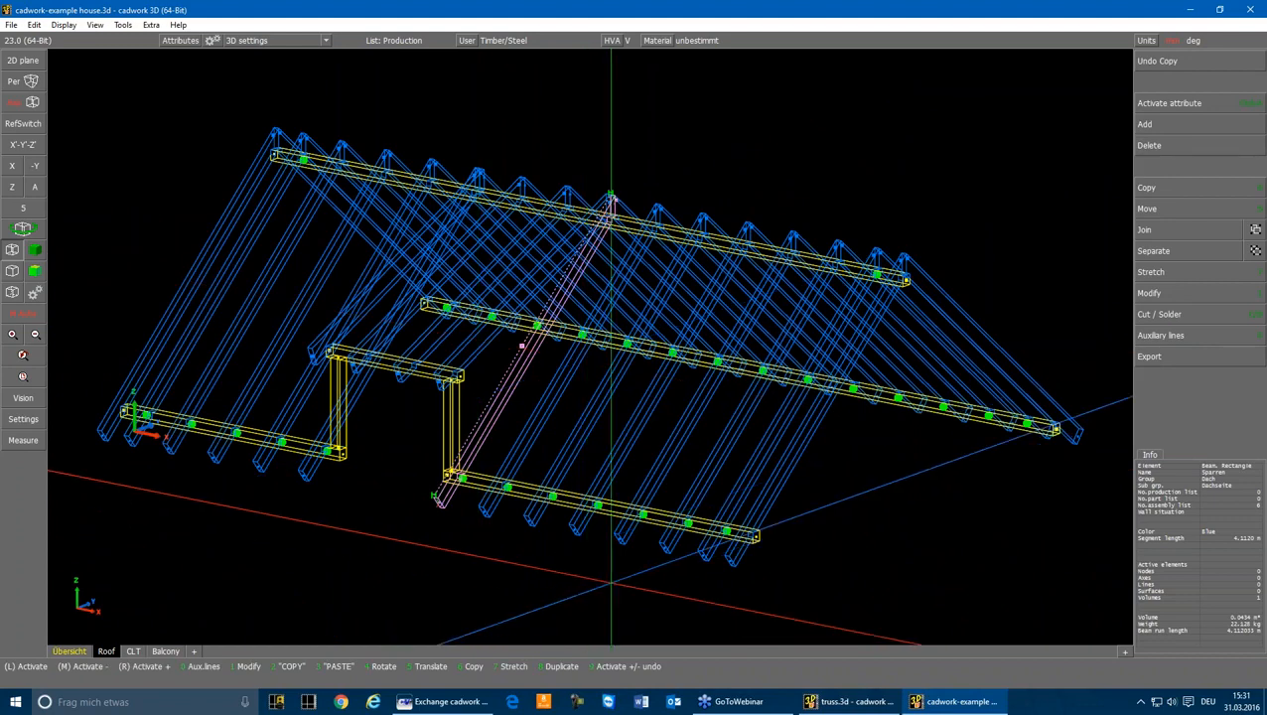
click(667, 518)
key(1)
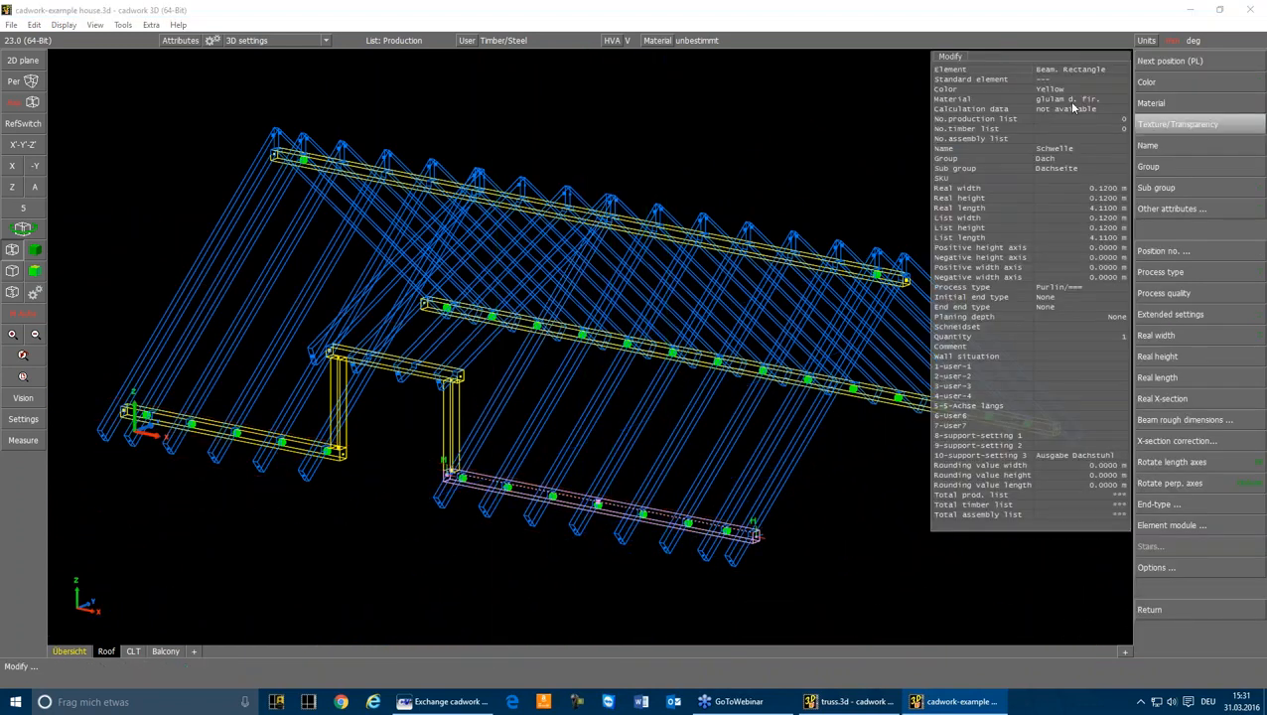
Activate all visible roof members and supports and export them as a structural system
key(Escape)
key(Escape)
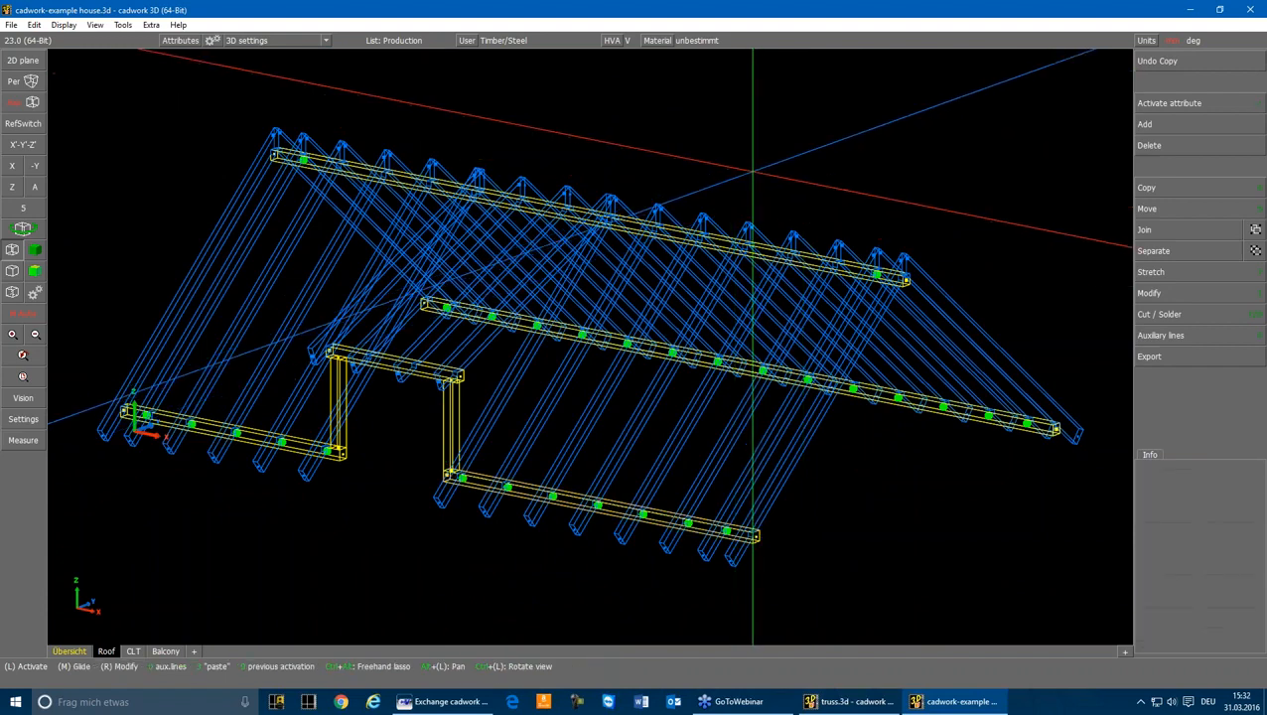
click(75, 55)
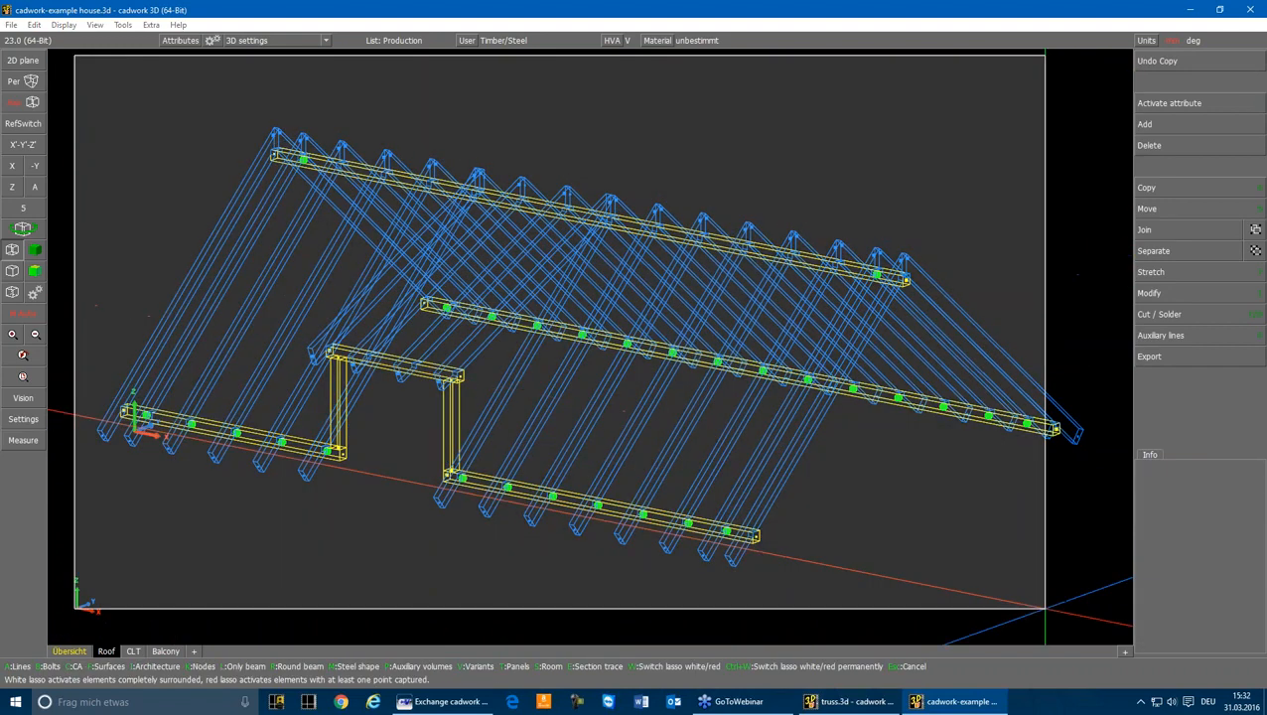
click(1042, 622)
key(e)
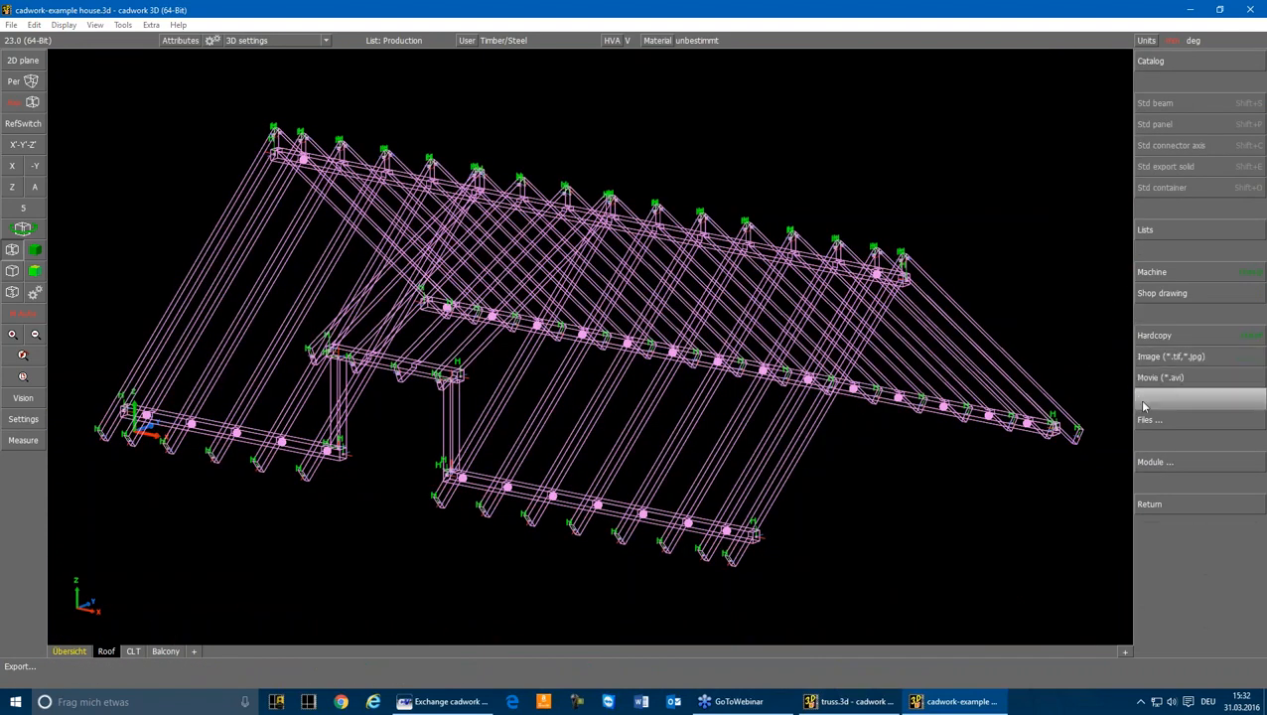
click(1157, 463)
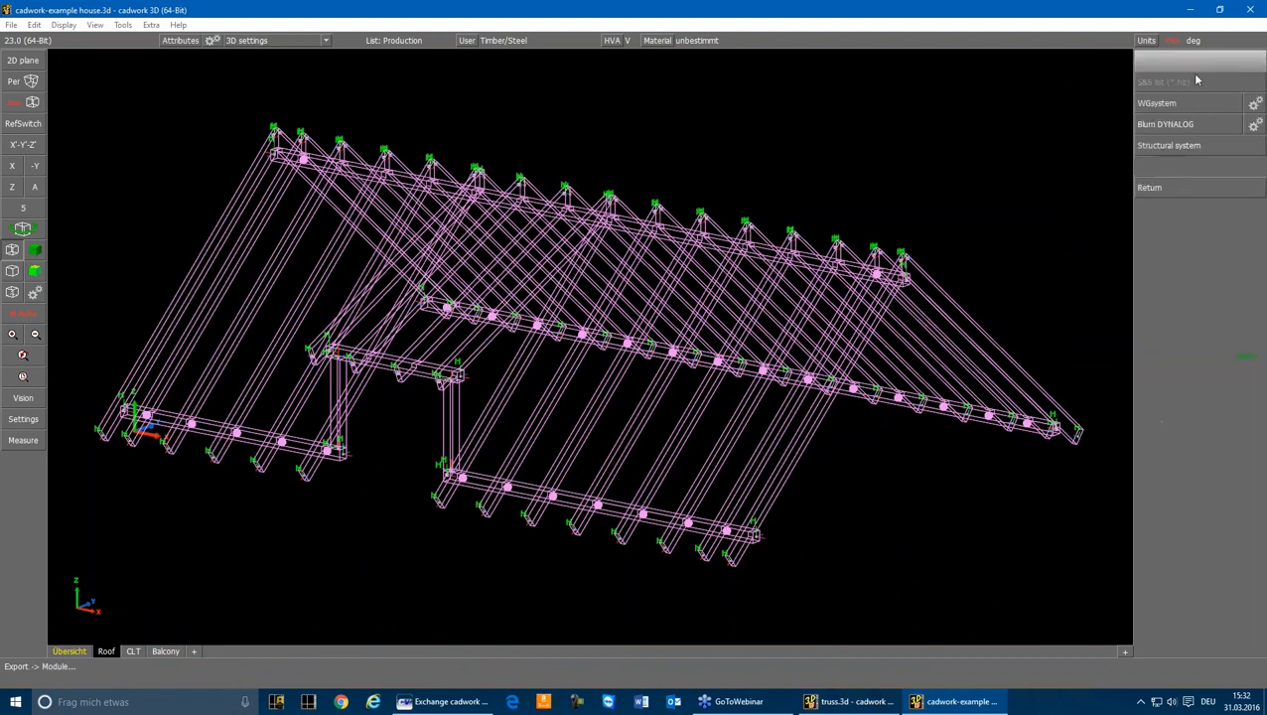
click(1173, 149)
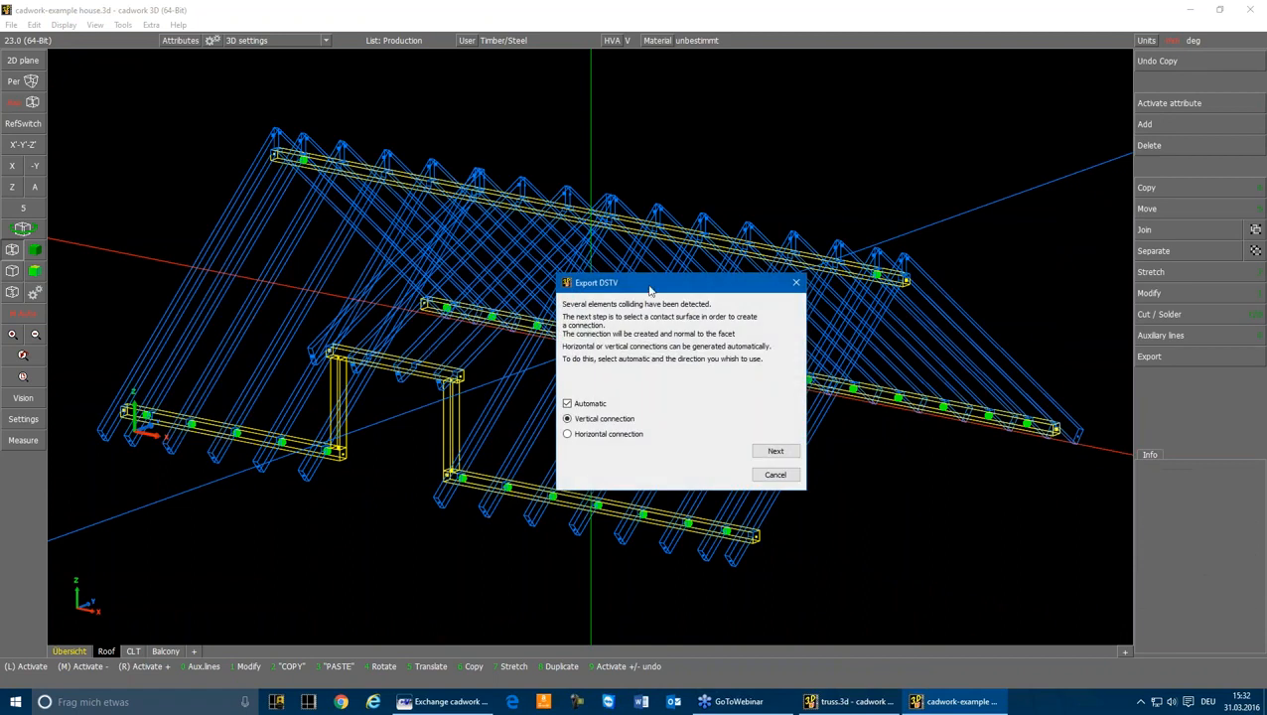
Generate automatic vertical connections for the colliding elements and save the DSTV export as "roof" in the Exchange cadwork - RFEM folder
drag(647, 288, 879, 107)
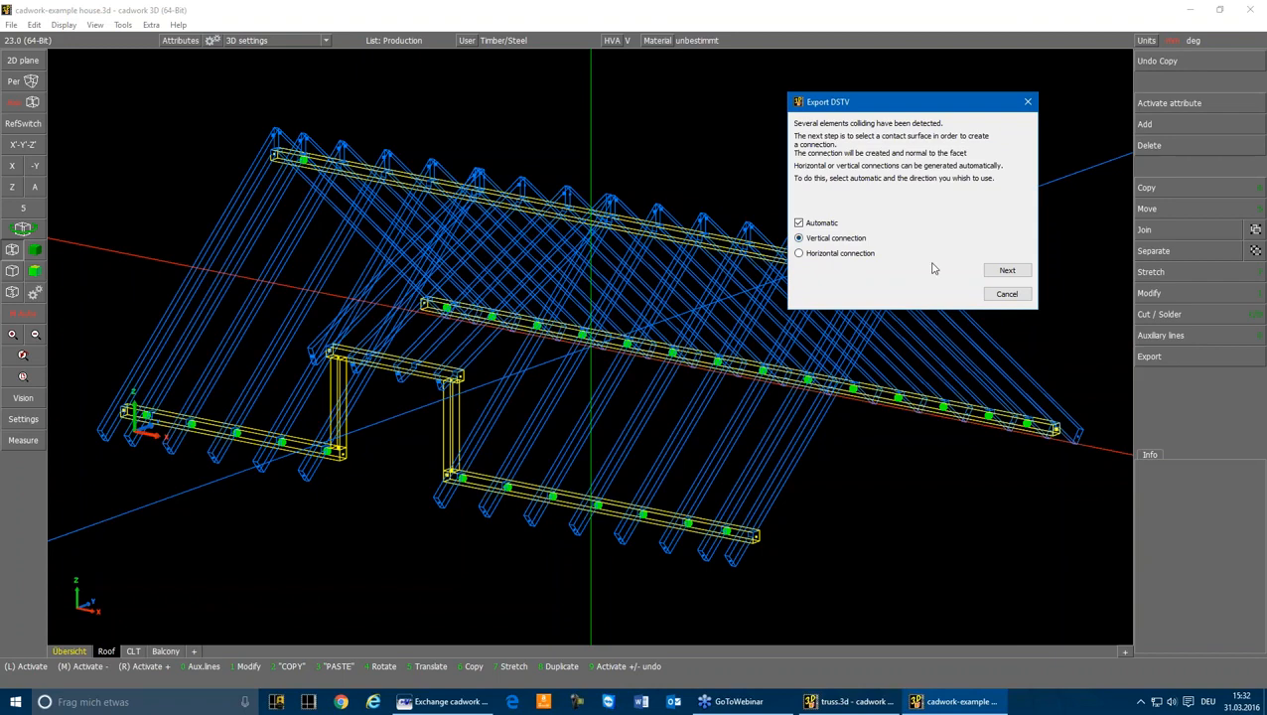
click(1004, 271)
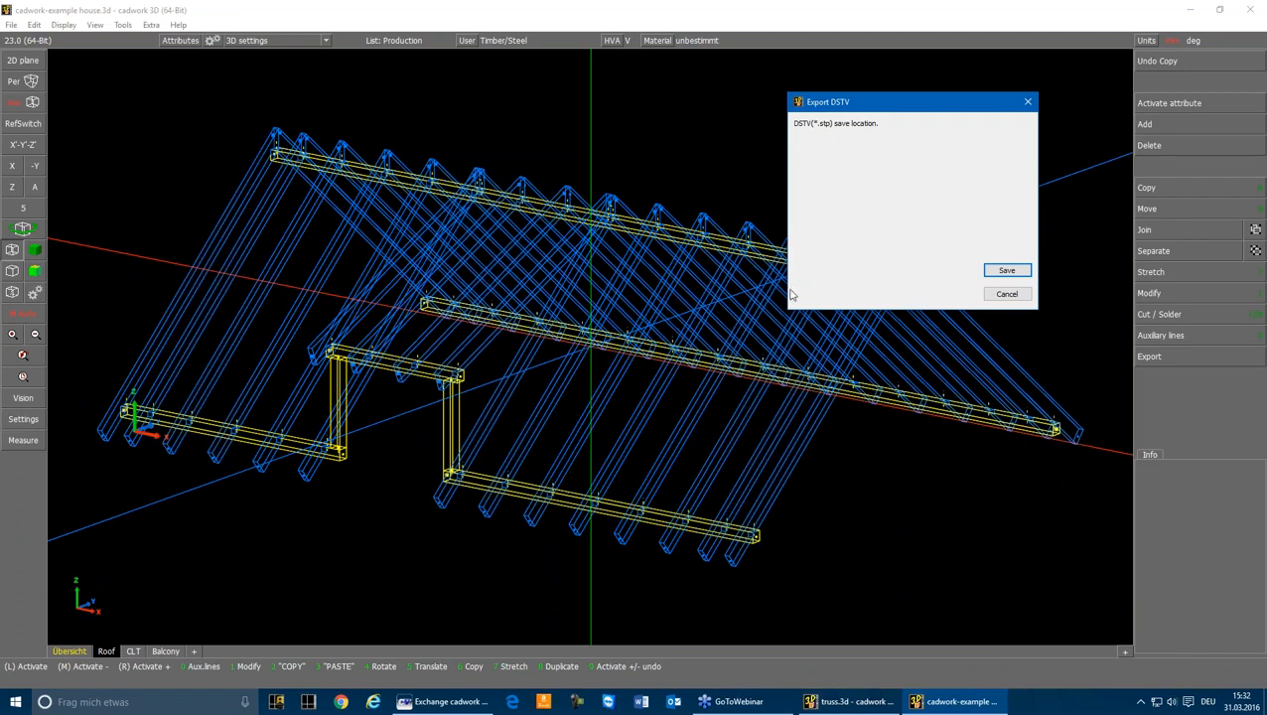
click(1018, 272)
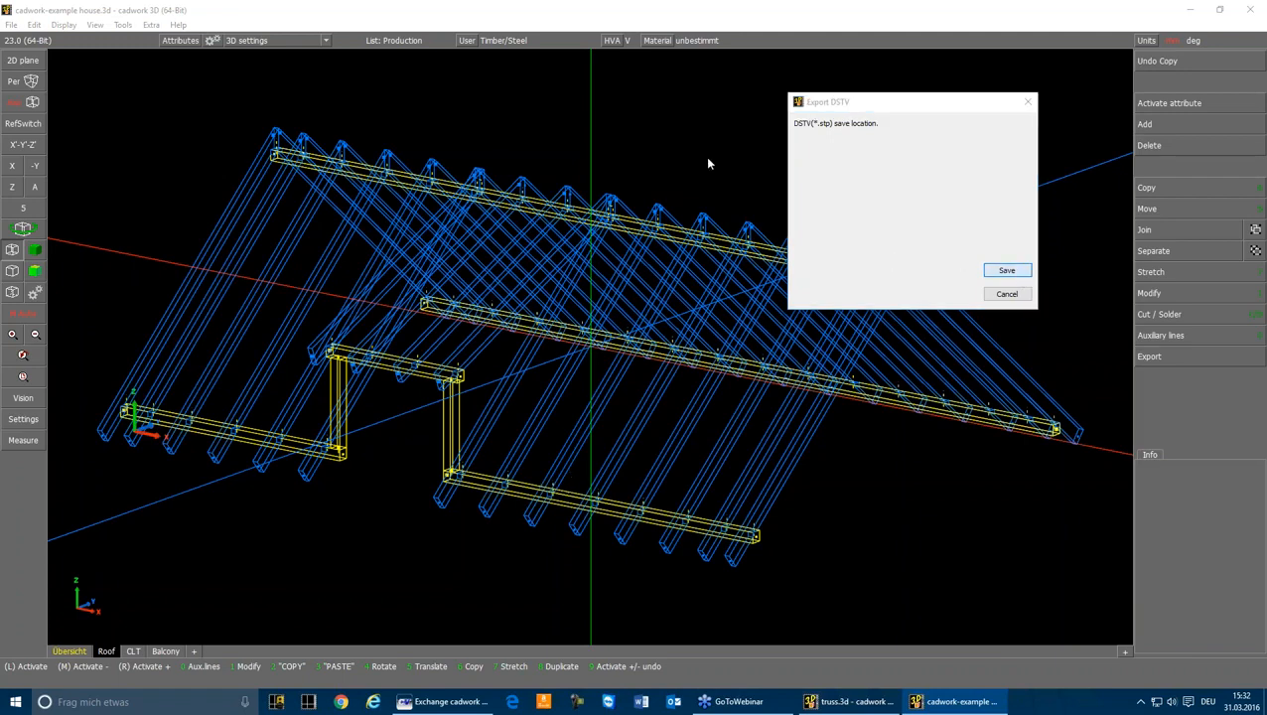
text(t)
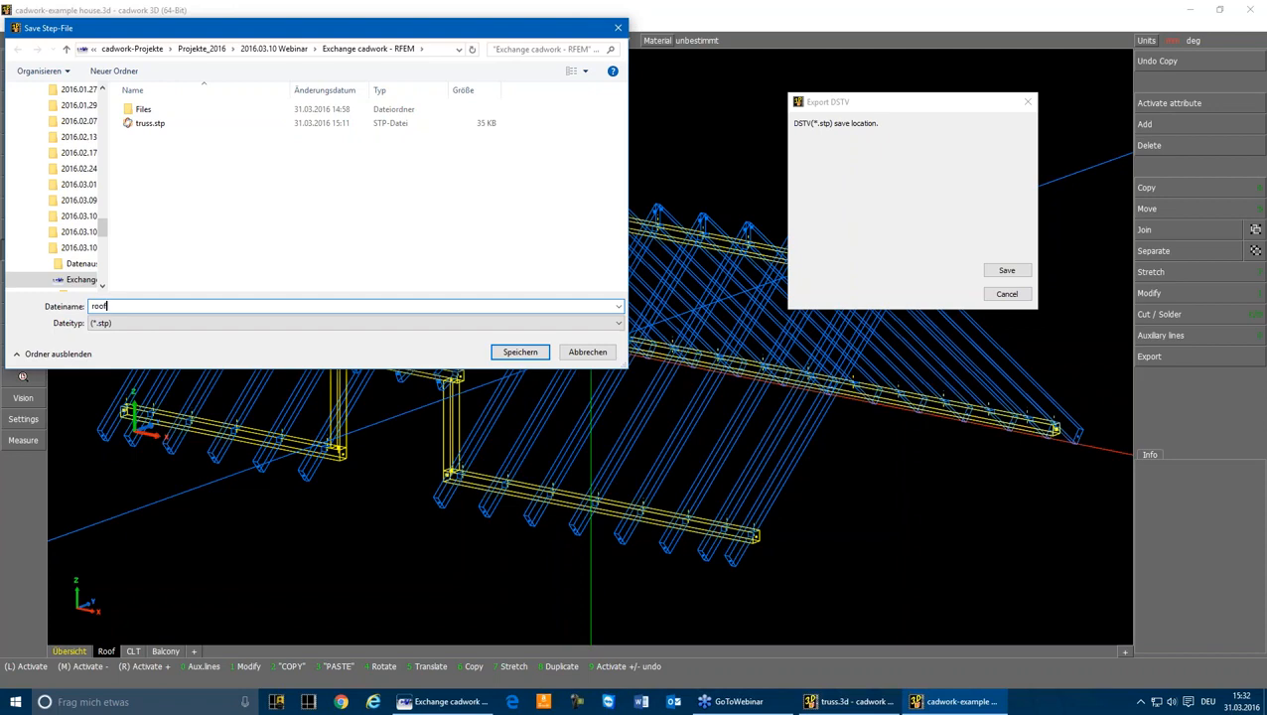
key(Return)
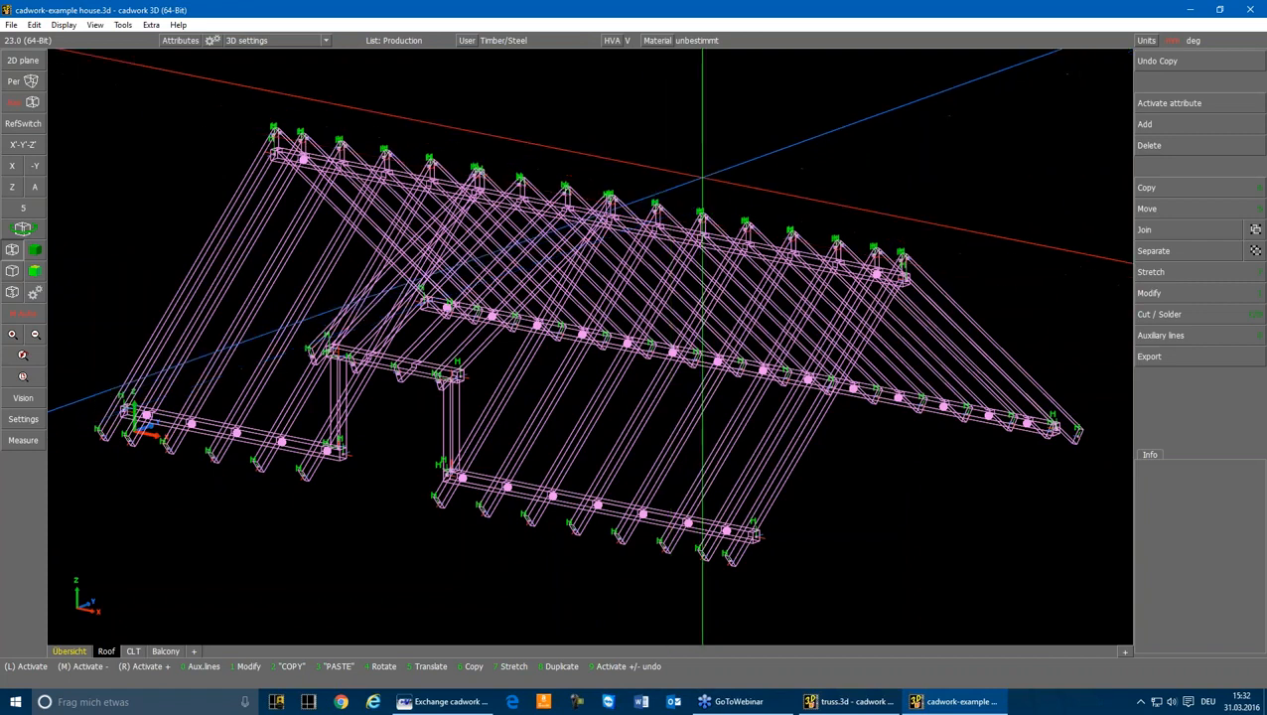
Switch to the CLT scene and show the whole building in the shaded, transparent display
click(704, 177)
click(133, 650)
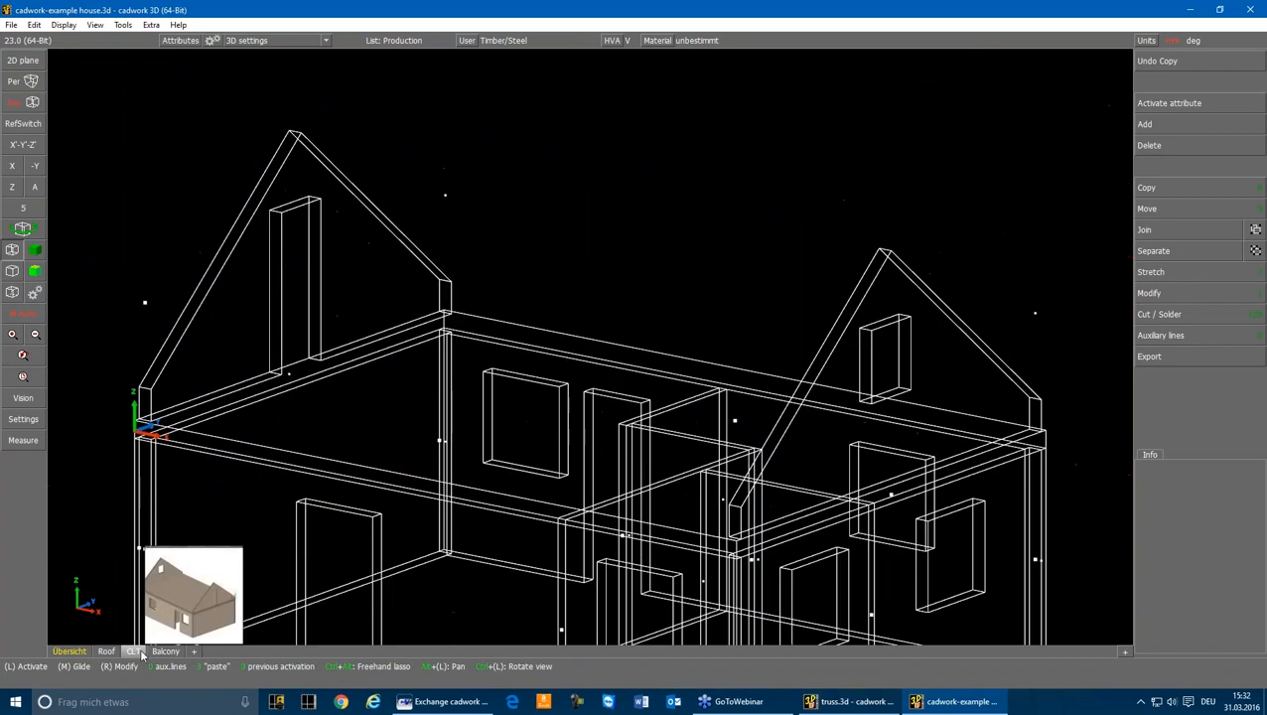
scroll(590, 310, down, 3)
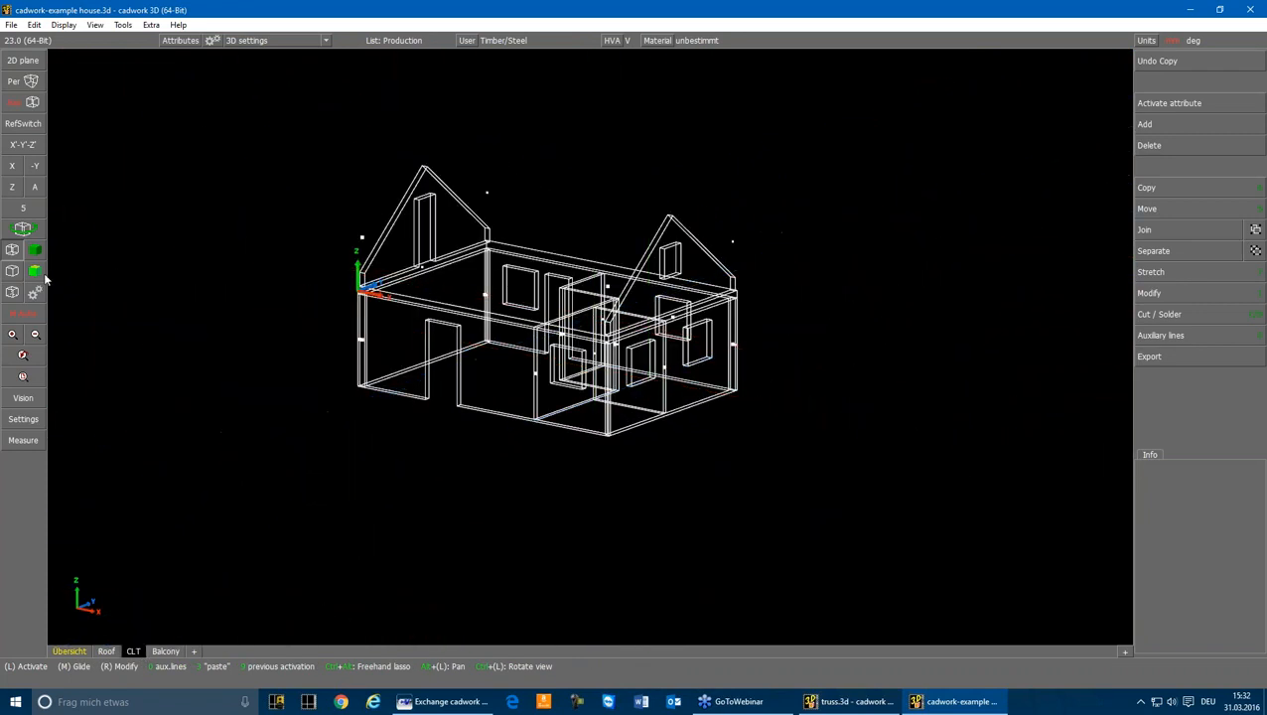
click(36, 270)
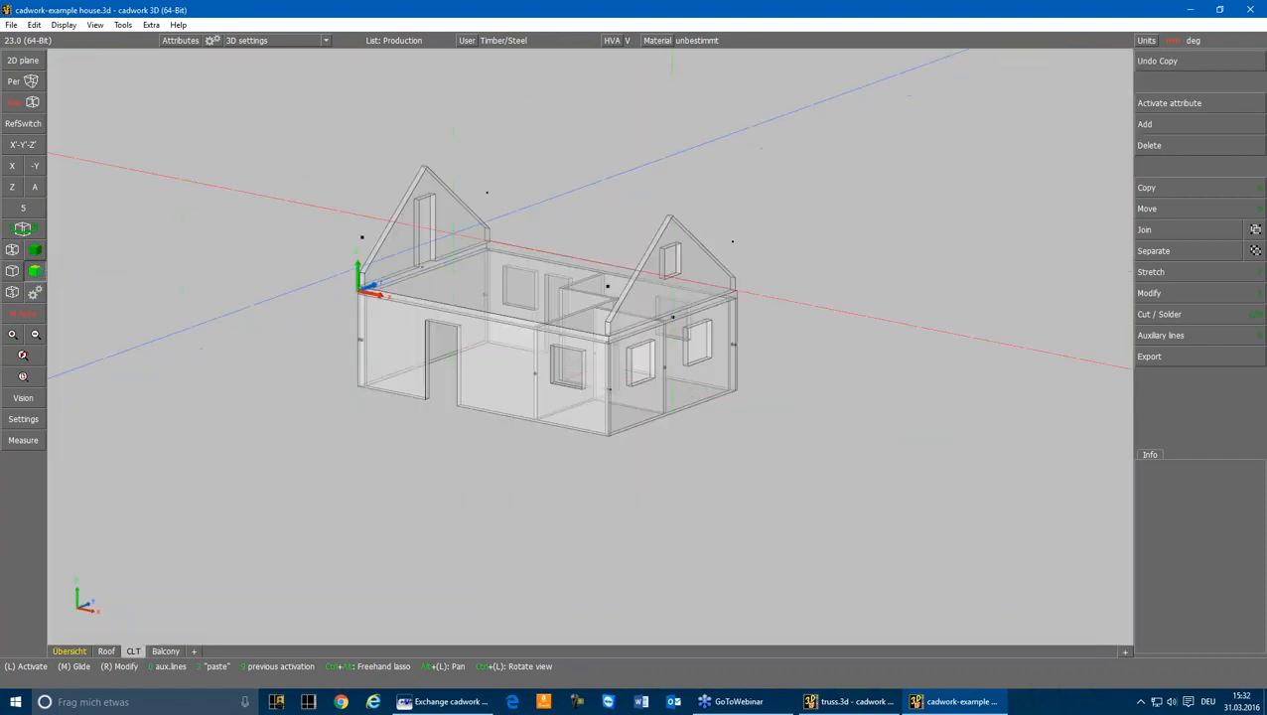
Examine the CLT panels by activating individual walls and the complete building, and clear the activation
click(704, 247)
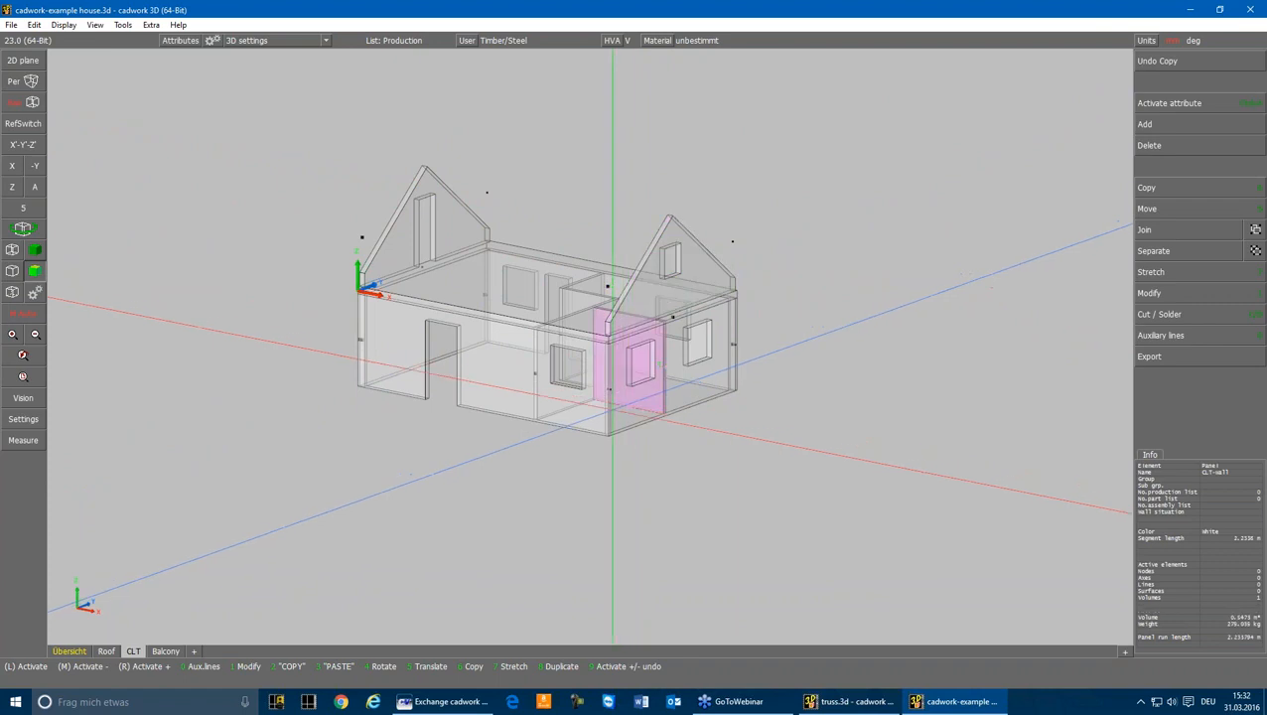
click(588, 397)
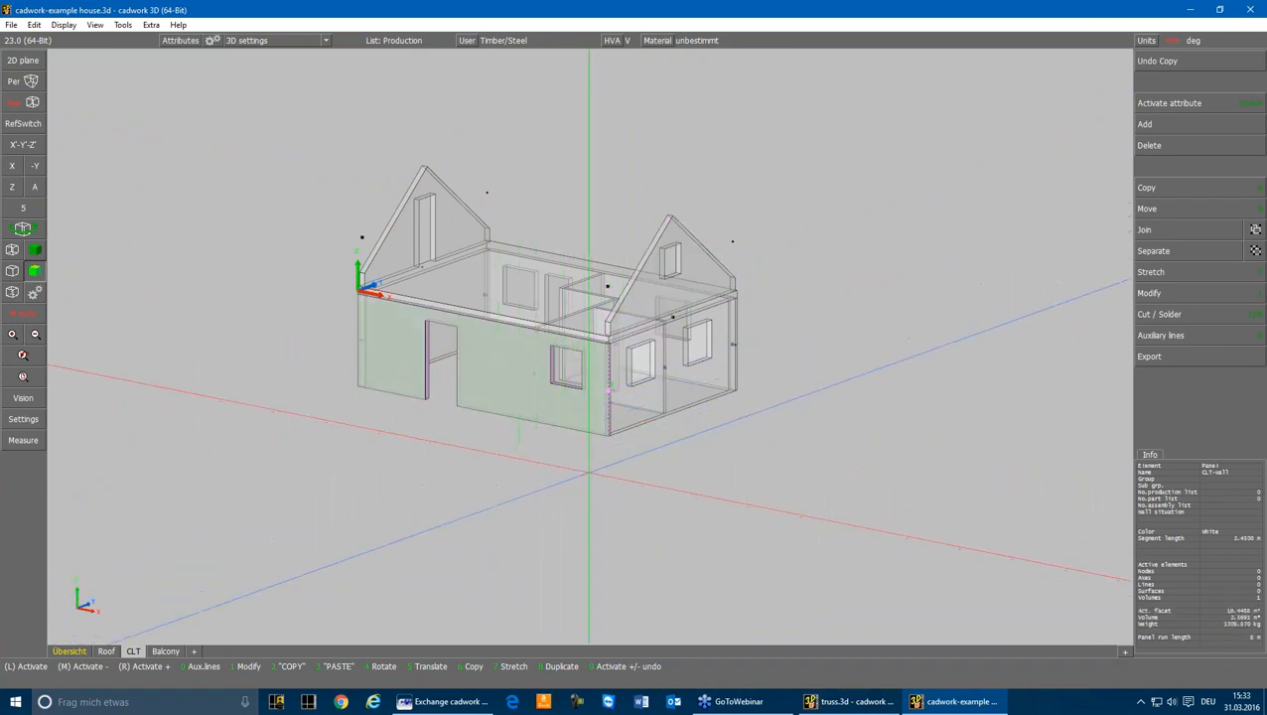
click(591, 471)
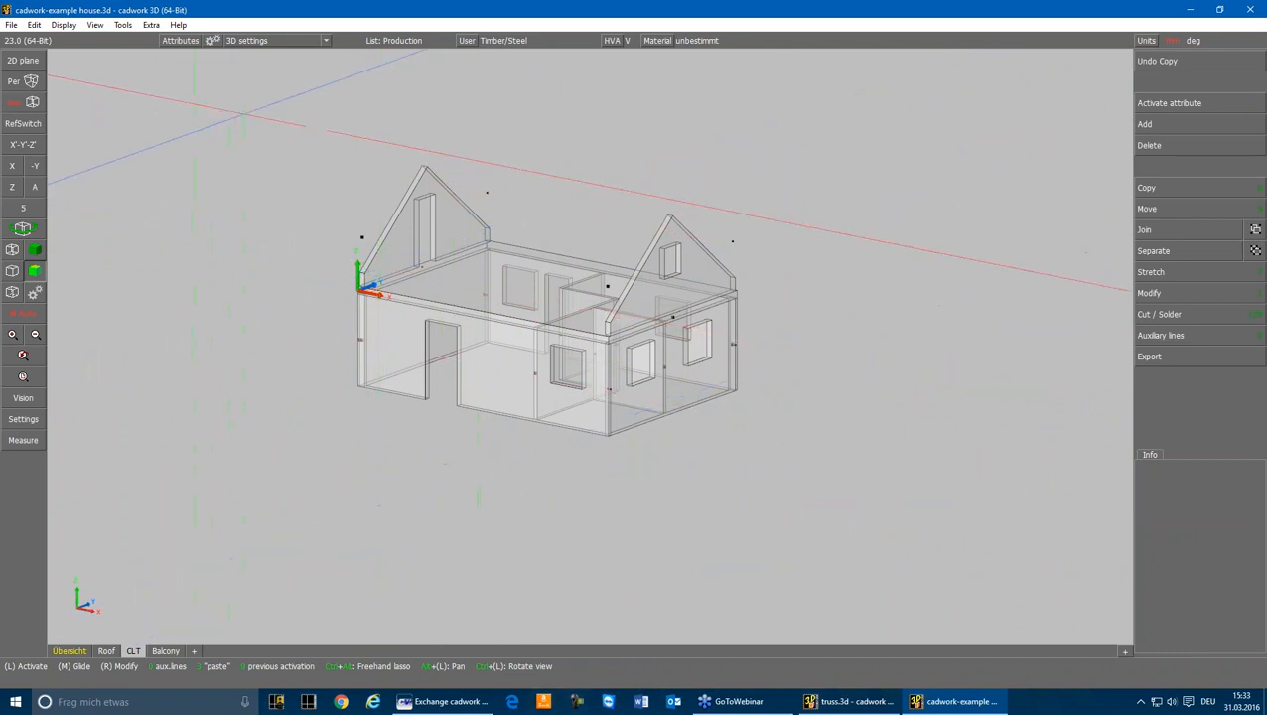
mouse_move(245, 113)
mouse_down()
mouse_move(1109, 390)
mouse_move(1024, 554)
mouse_move(830, 469)
mouse_up()
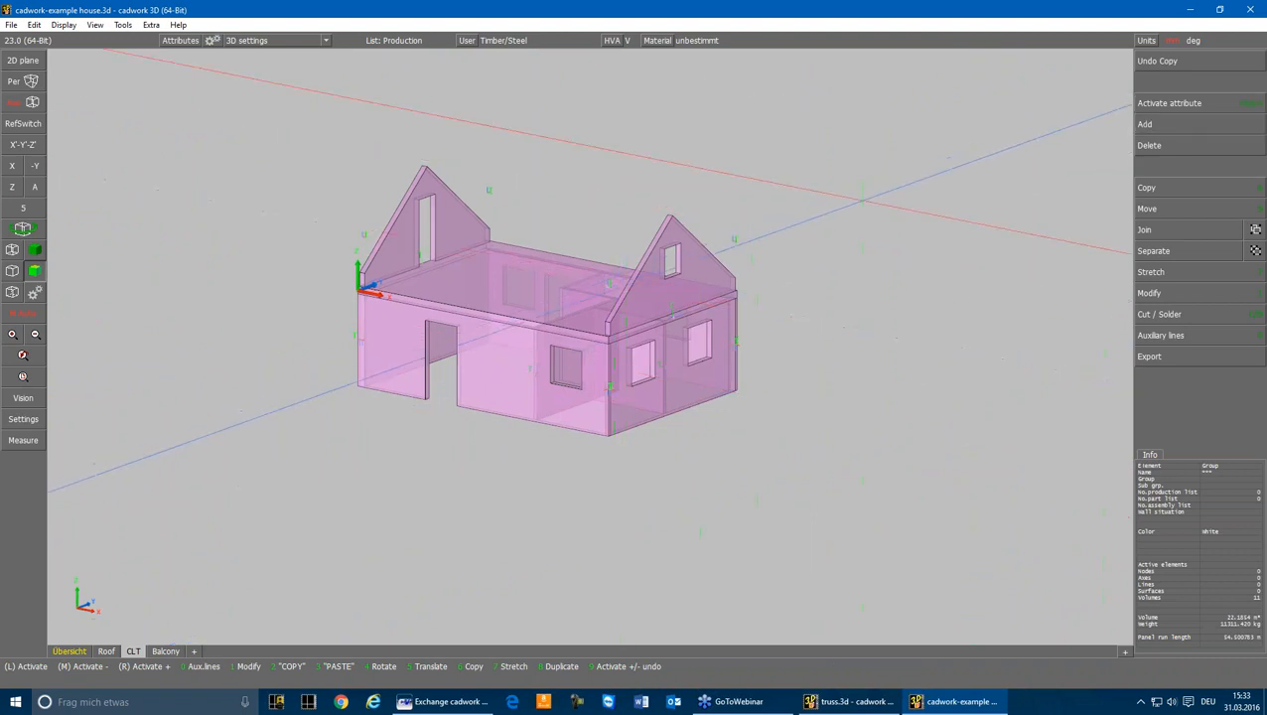
right_click(1171, 103)
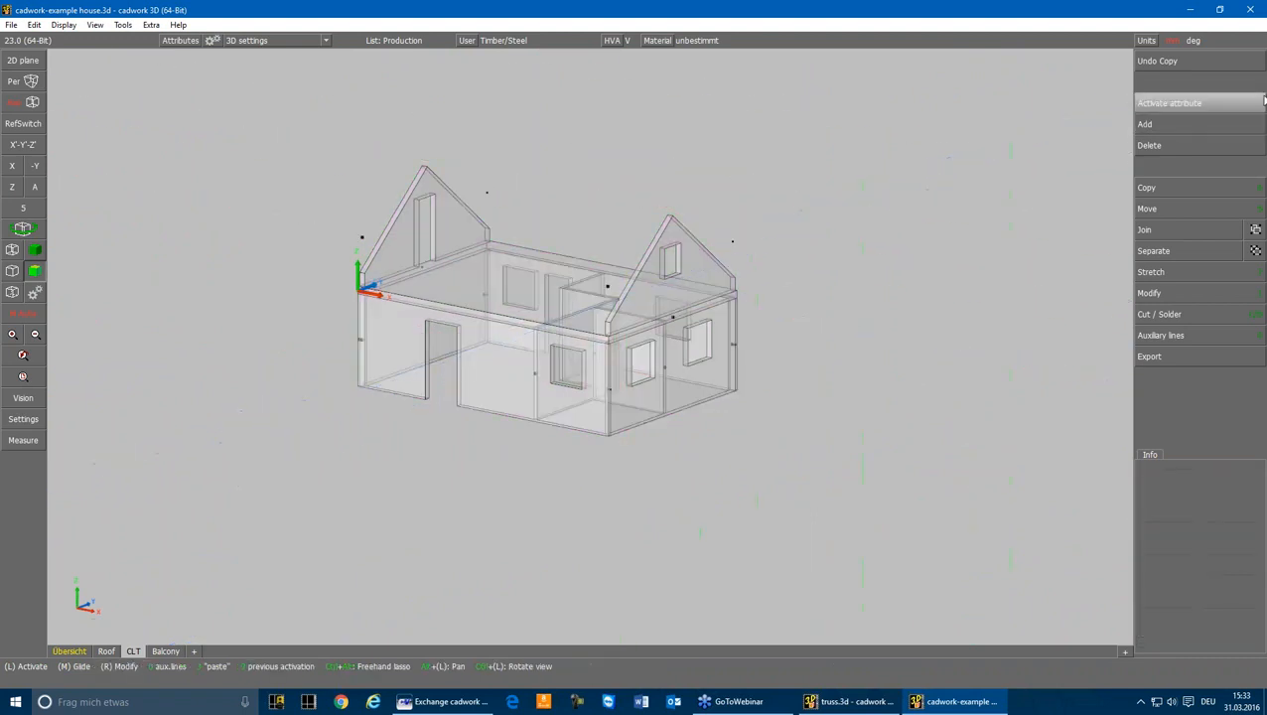
Apply the "middle surface CLT" variant from the current project's Files folder to all CLT panels
click(1189, 126)
click(1161, 395)
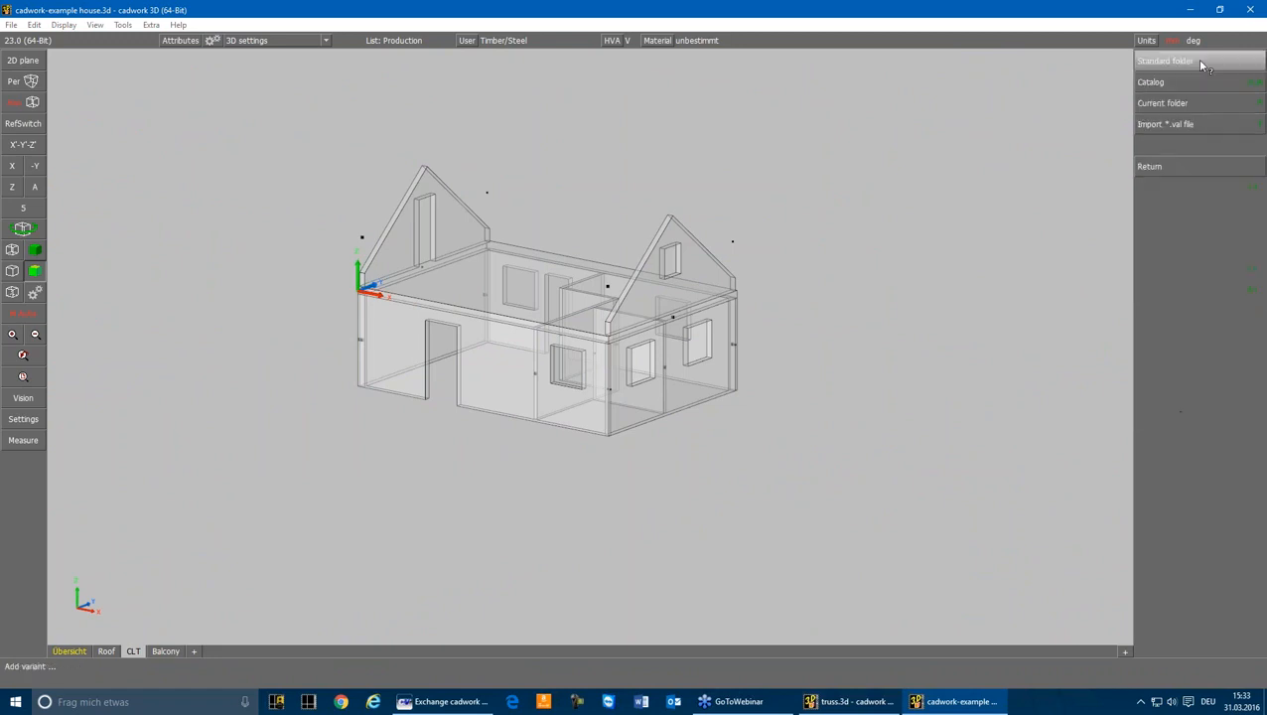
click(1175, 105)
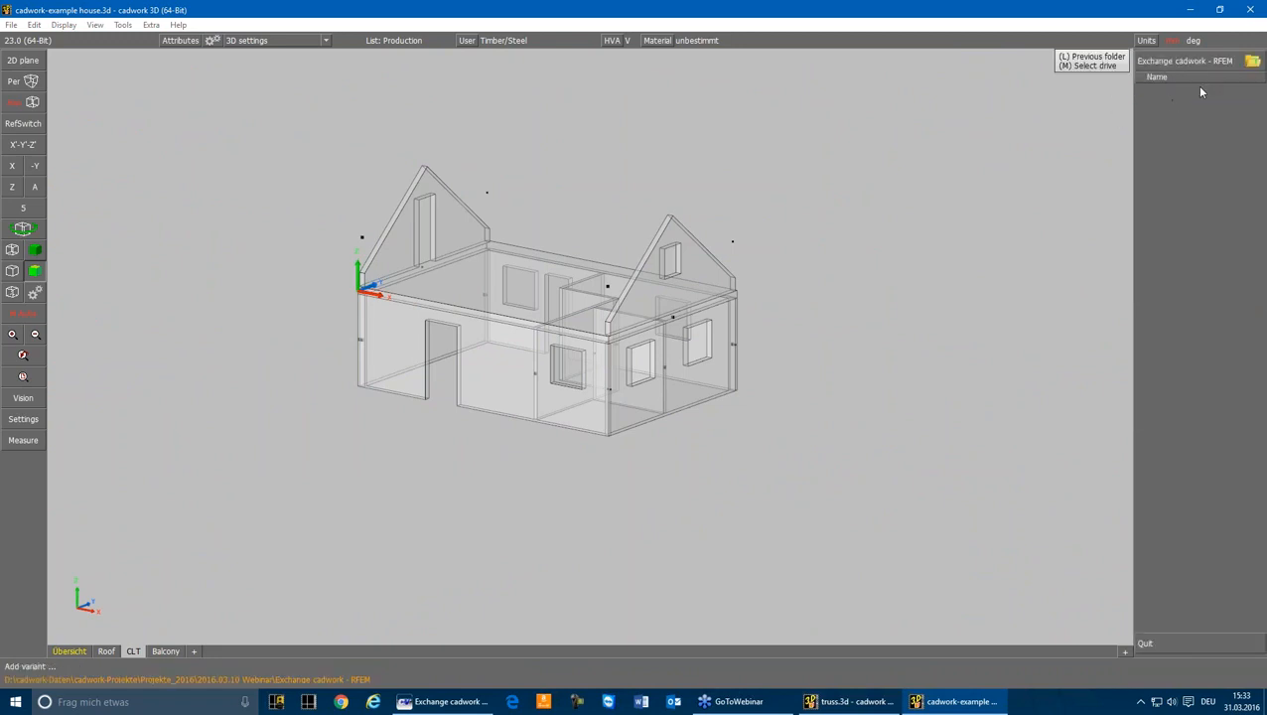
click(1191, 88)
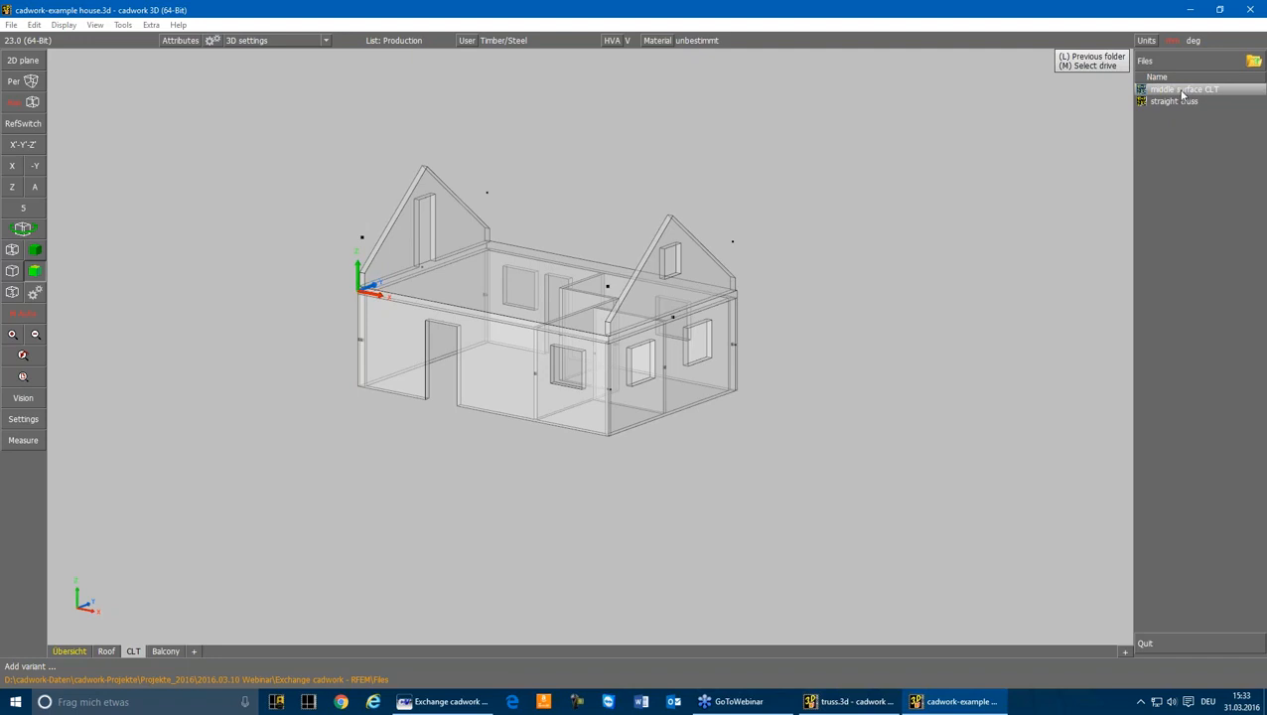
click(1182, 91)
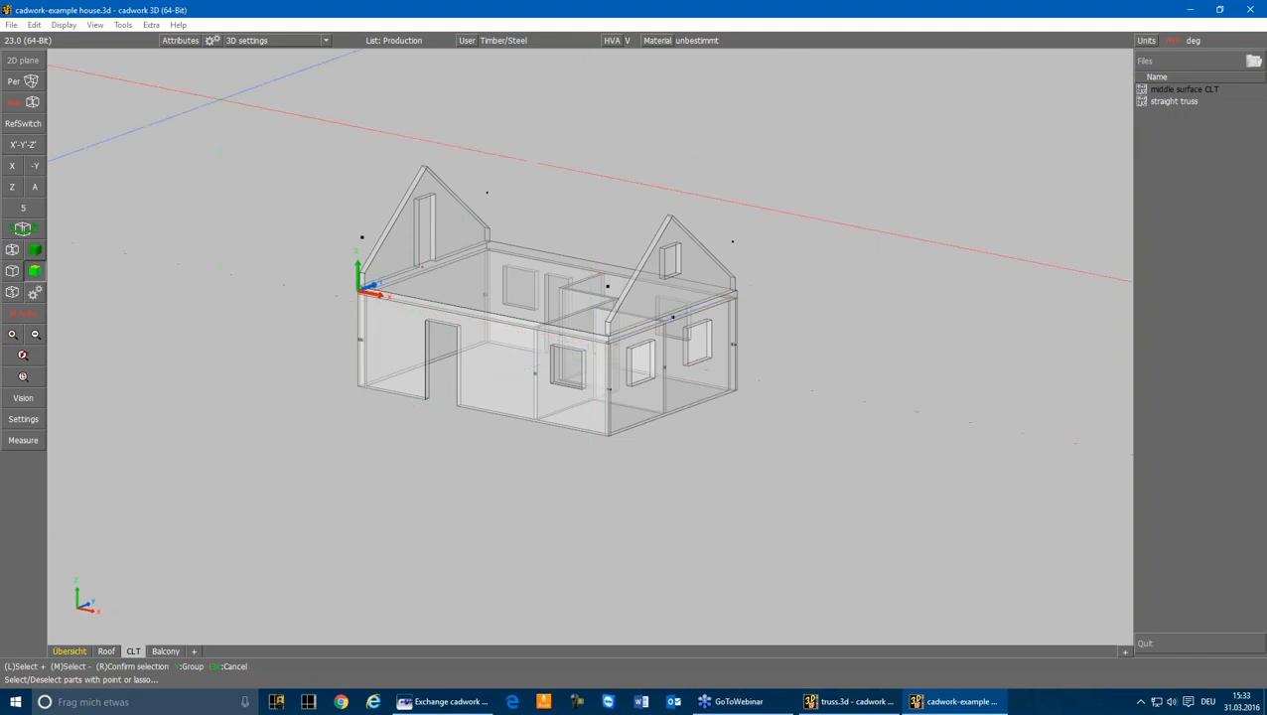
mouse_move(271, 116)
mouse_down()
mouse_move(798, 447)
mouse_move(798, 475)
mouse_up()
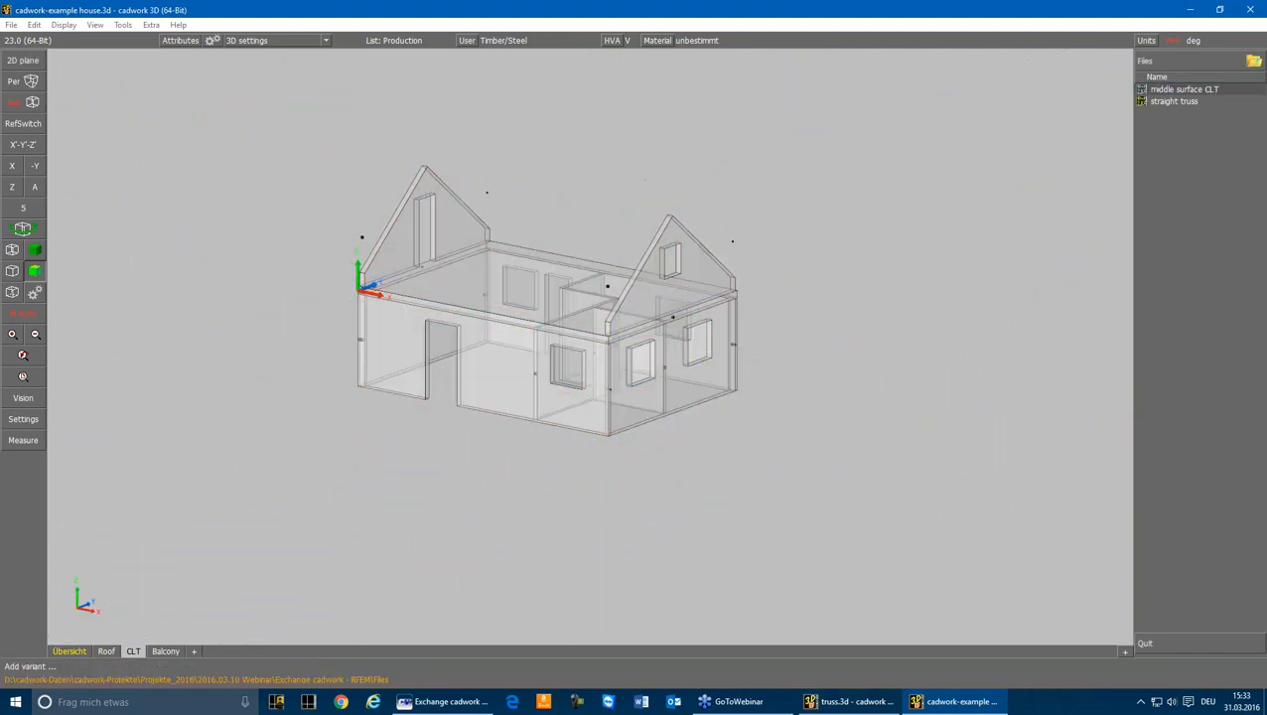
click(1155, 167)
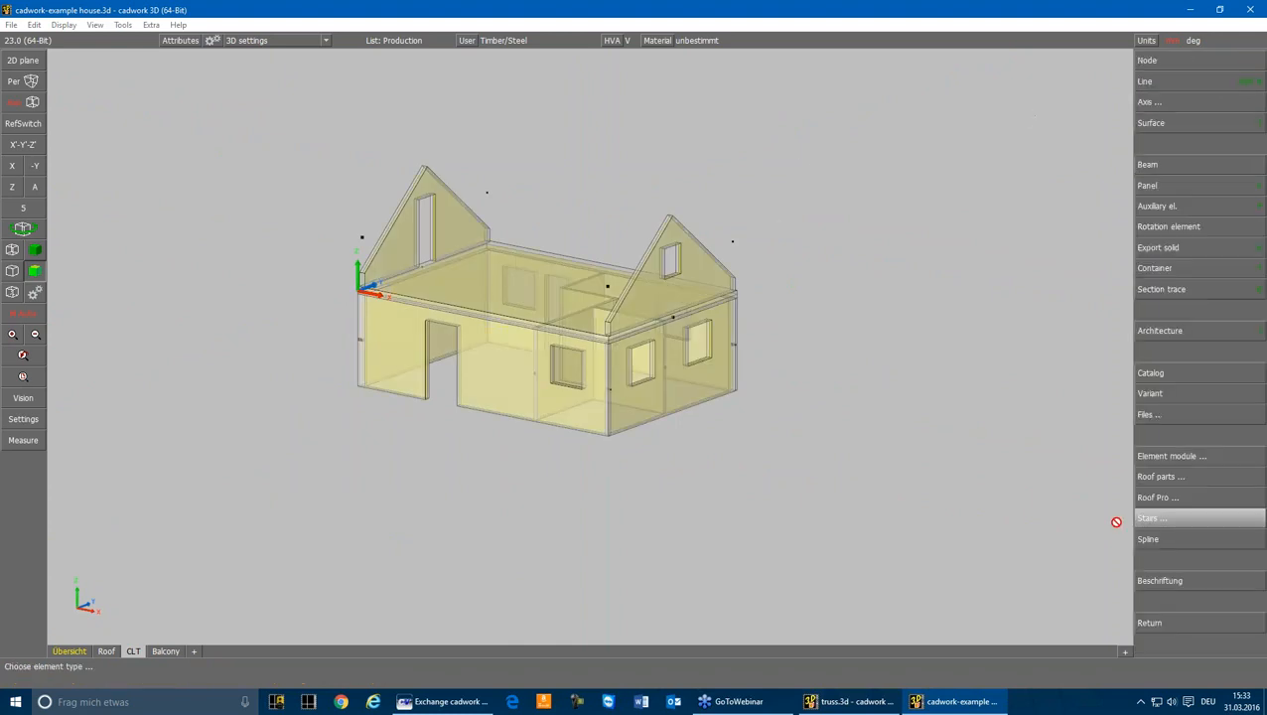
click(1152, 623)
Activate the white CLT panels by colour and hide them, leaving only the yellow middle surfaces
scroll(566, 355, up, 5)
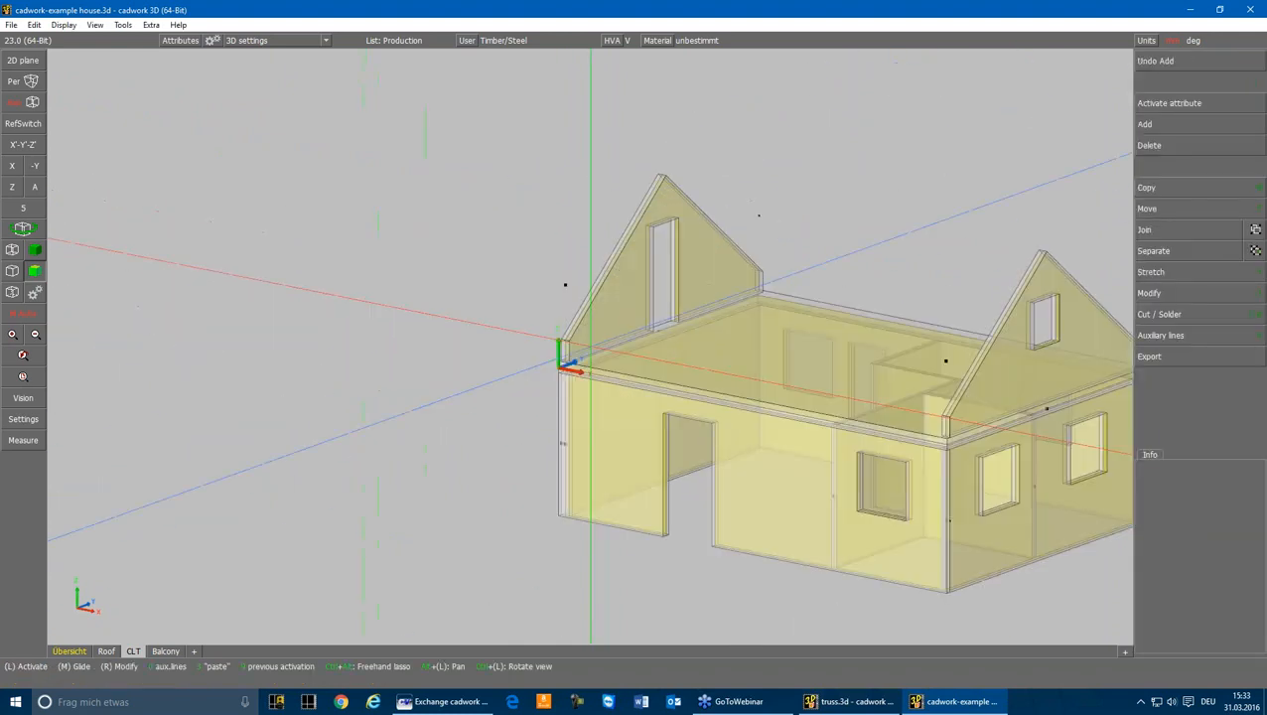
click(522, 329)
key(ctrl+a)
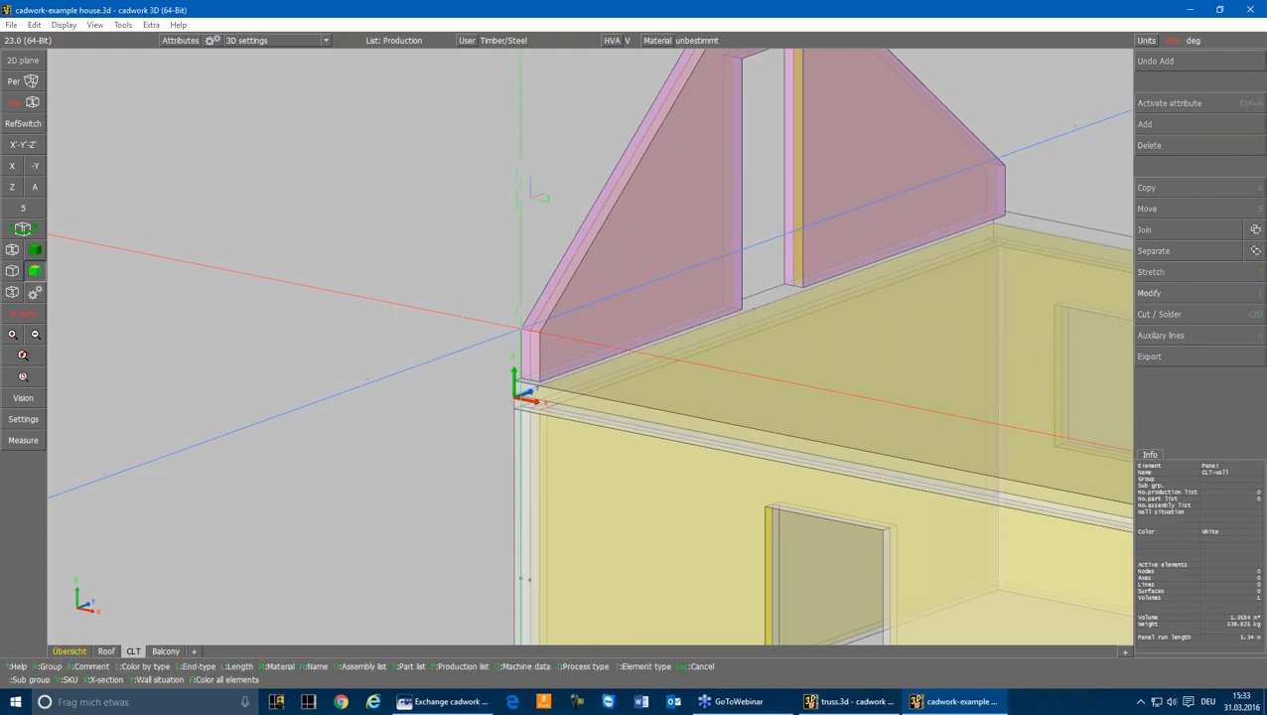
key(c)
key(Escape)
scroll(591, 342, down, 4)
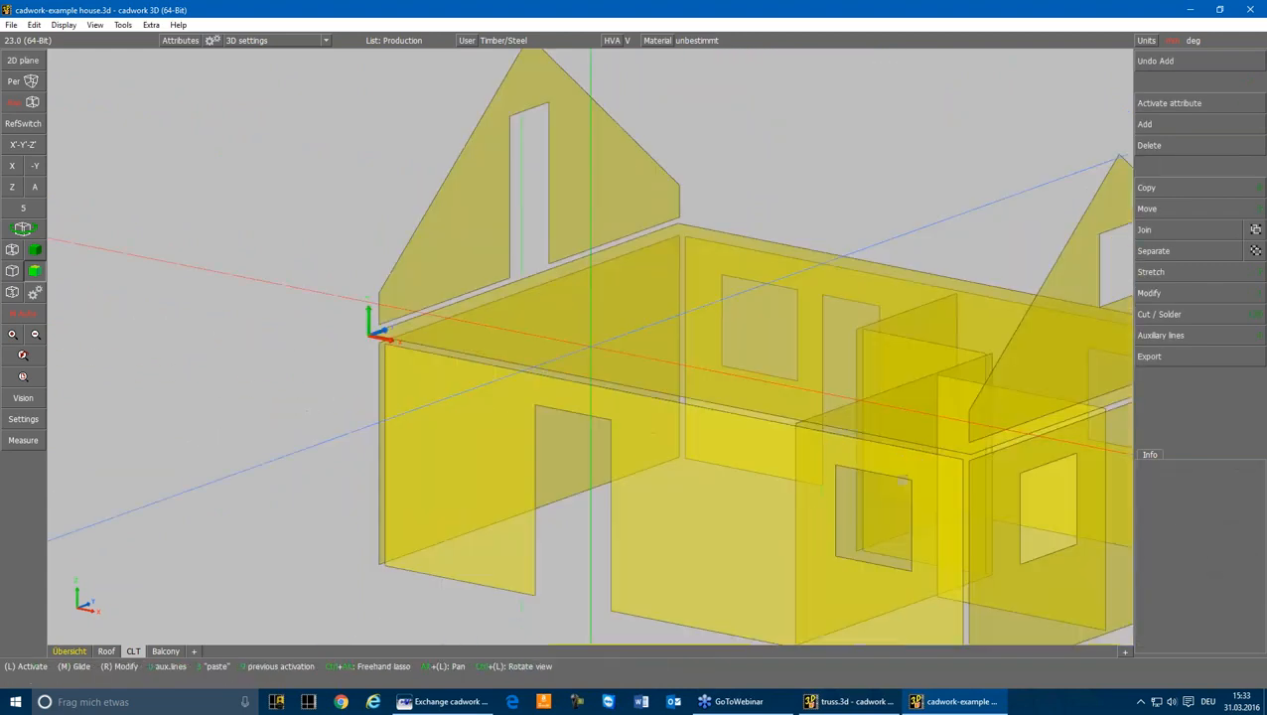
Convert the CLT floor's surface variant into a regular surface and check its attributes
click(618, 308)
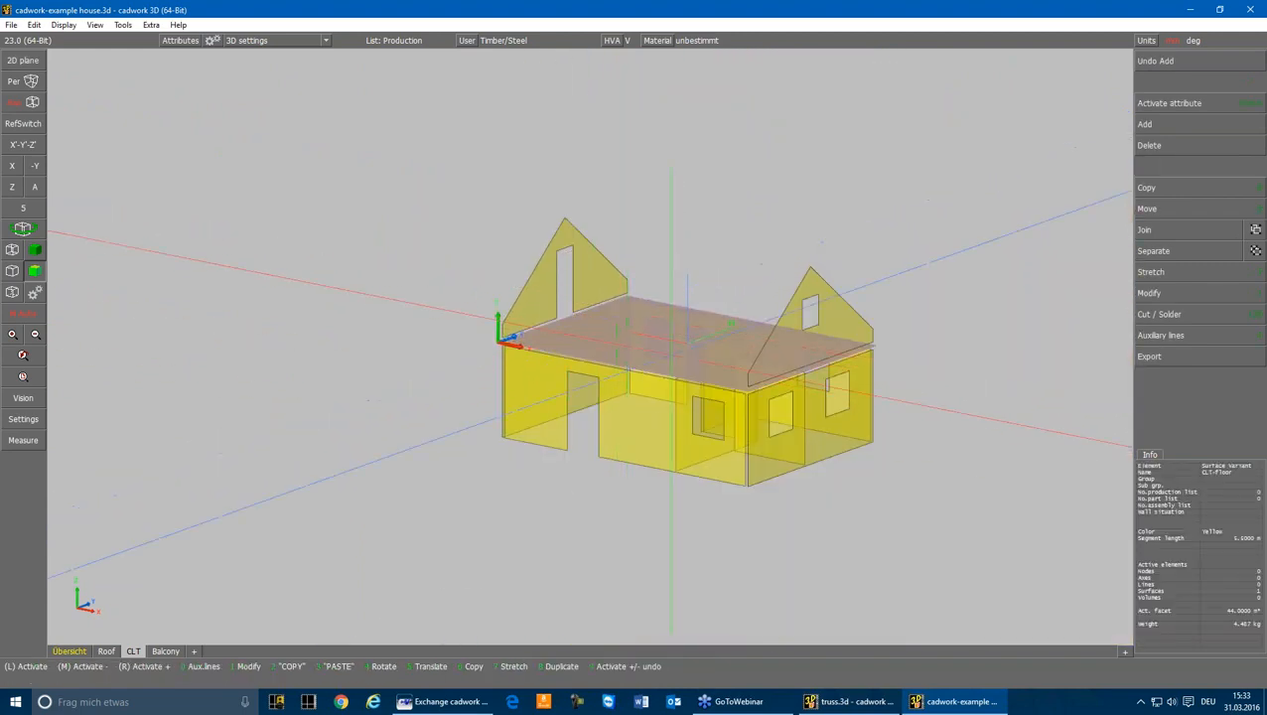
key(1)
click(1183, 141)
click(1175, 166)
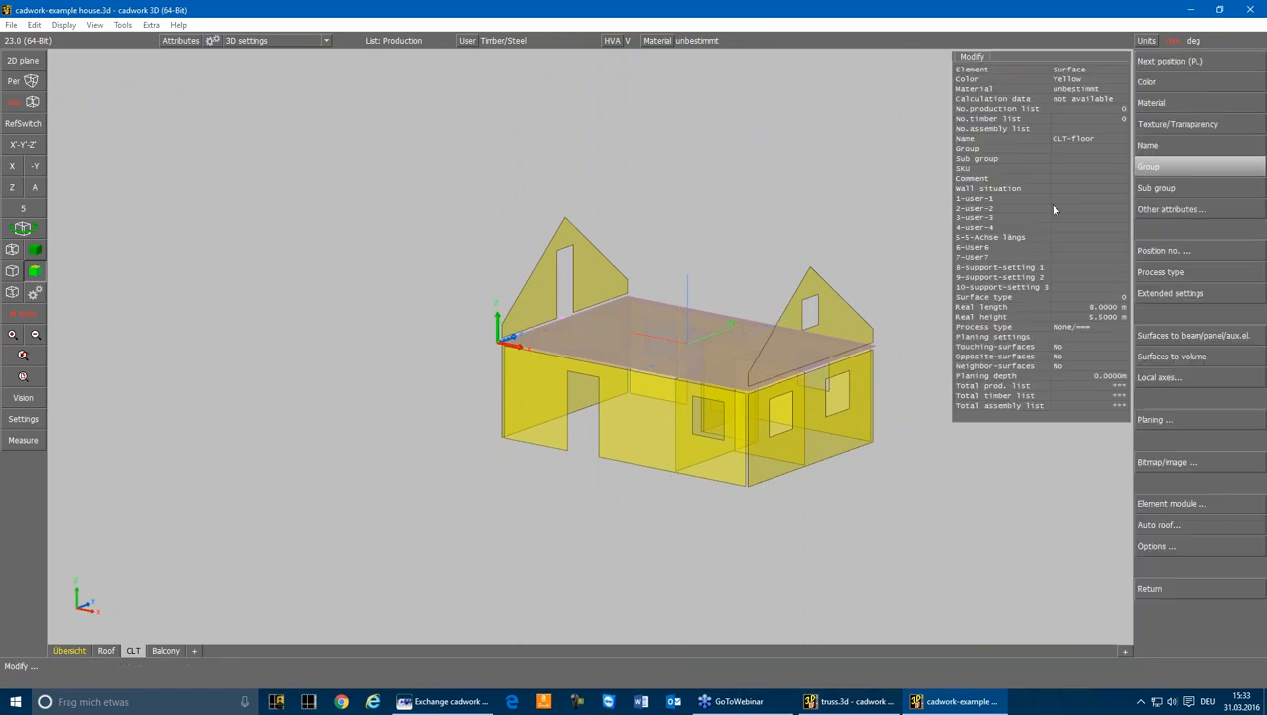
Cut the overhanging CLT floor surface back to the plane of the adjoining wall surface
scroll(506, 360, up, 5)
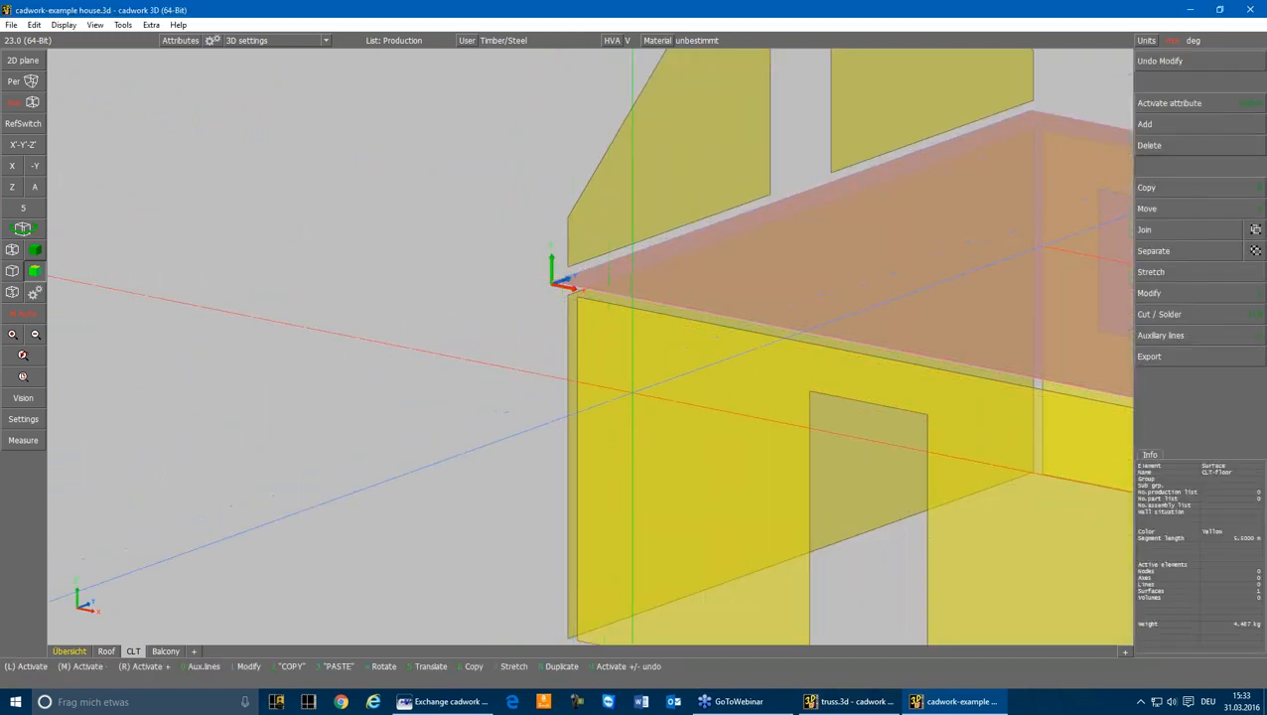
key(s)
click(635, 388)
middle_drag(635, 388, 1022, 368)
key(s)
click(472, 358)
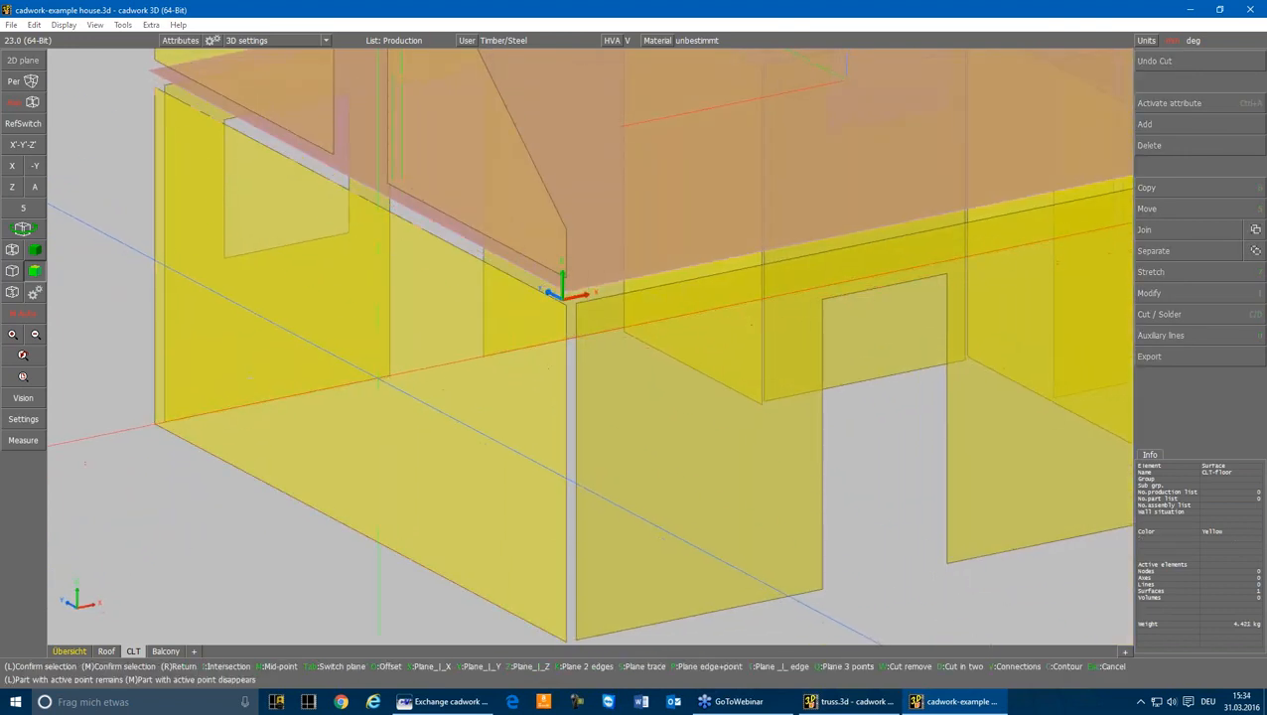
Stretch the upper edges of all ground-floor CLT wall surfaces vertically up to the plane of the CLT floor surface
click(475, 258)
click(13, 163)
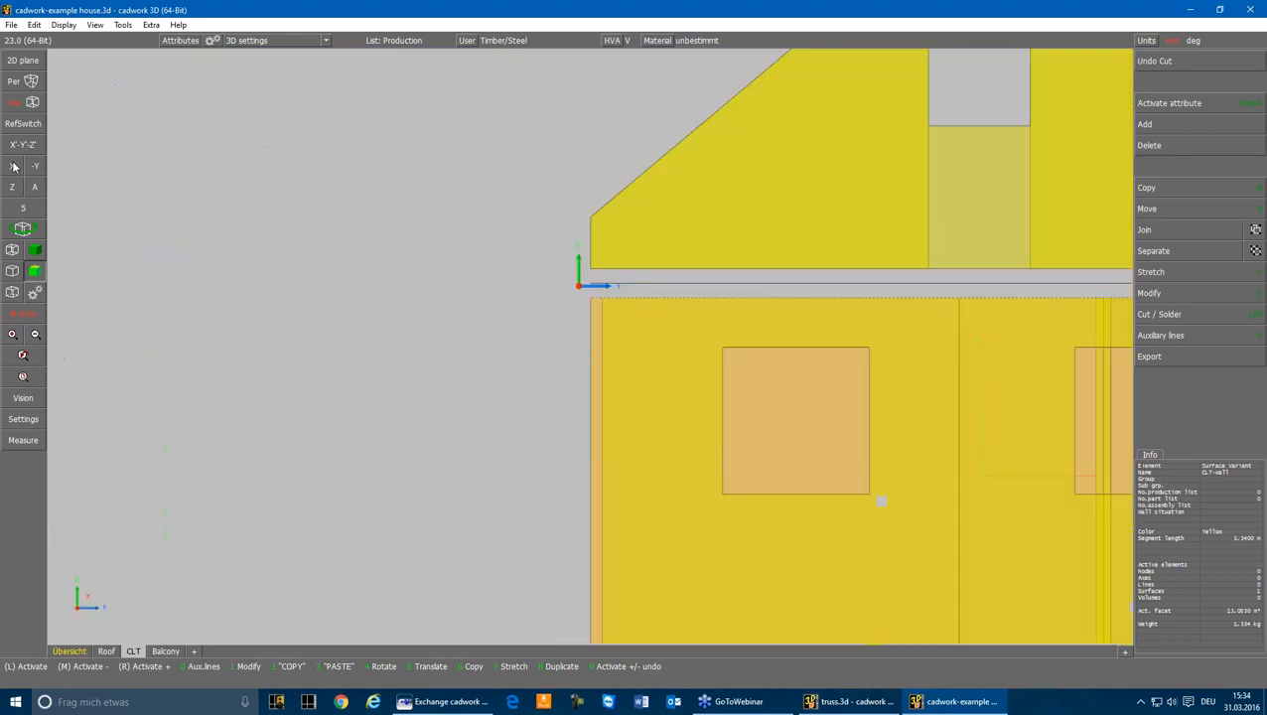
scroll(596, 347, down, 3)
click(604, 346)
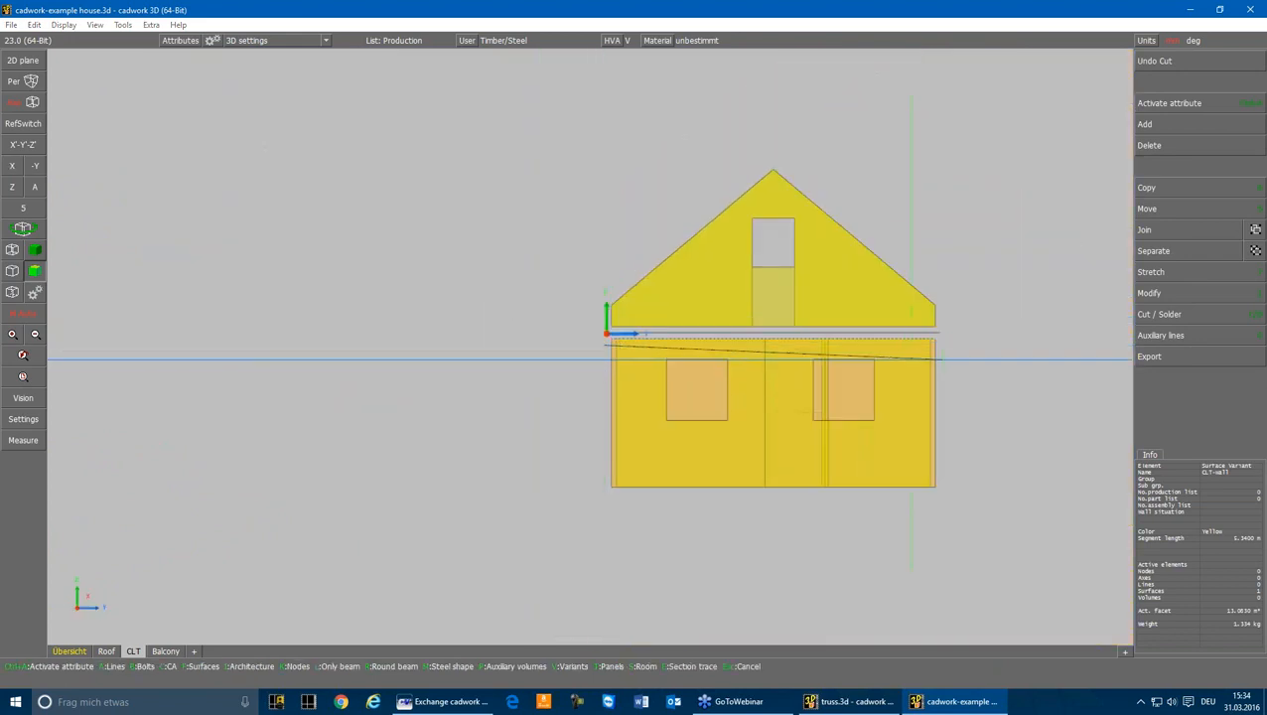
click(948, 349)
key(z)
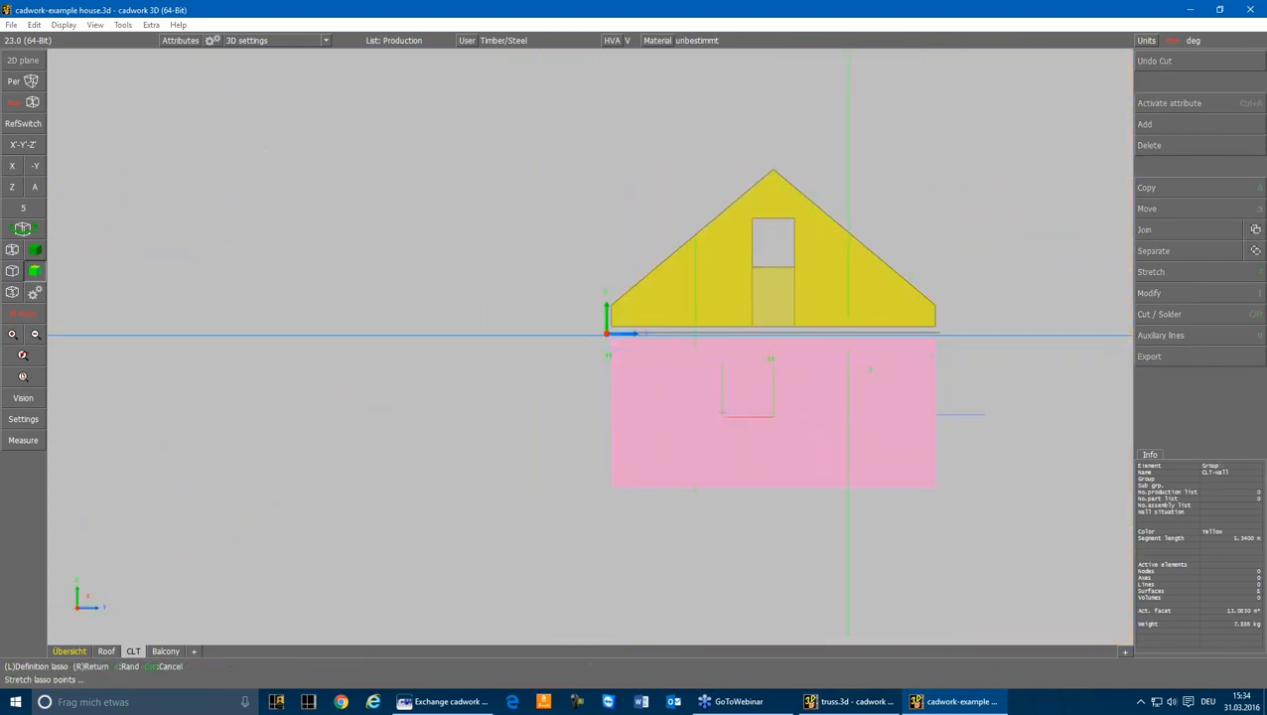
mouse_move(595, 320)
mouse_down()
mouse_move(933, 367)
mouse_move(938, 337)
mouse_up()
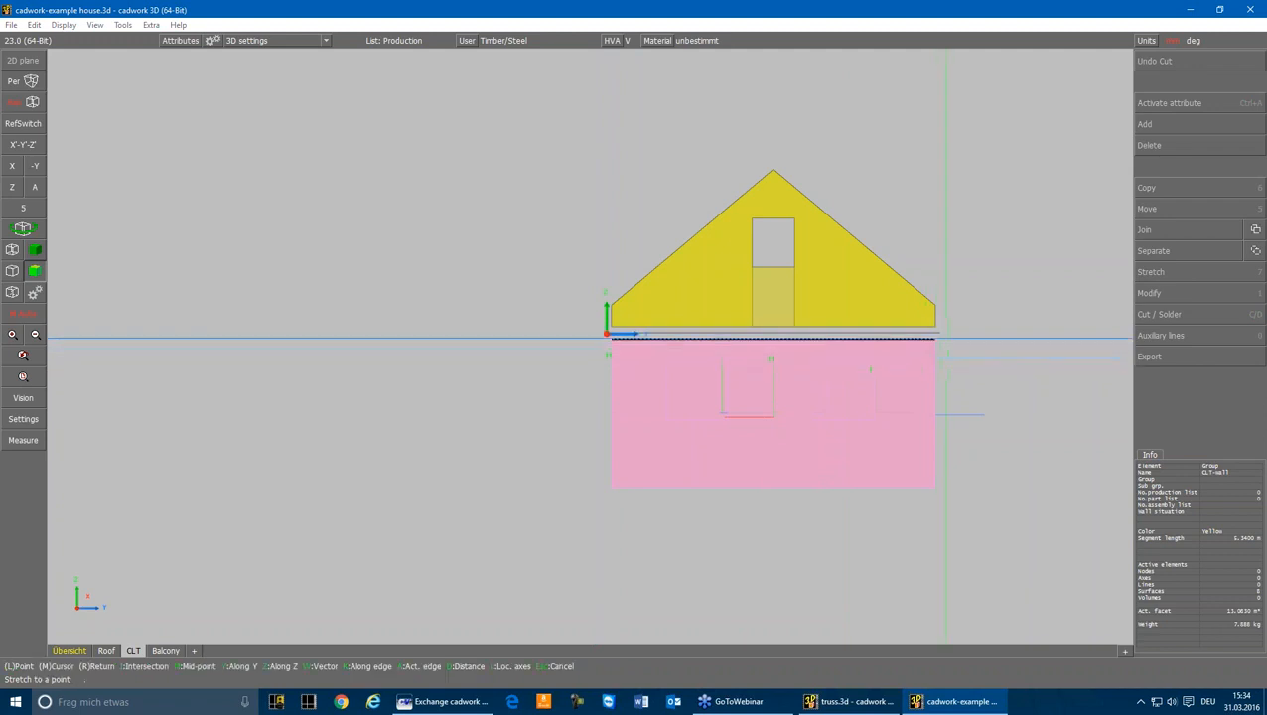
key(z)
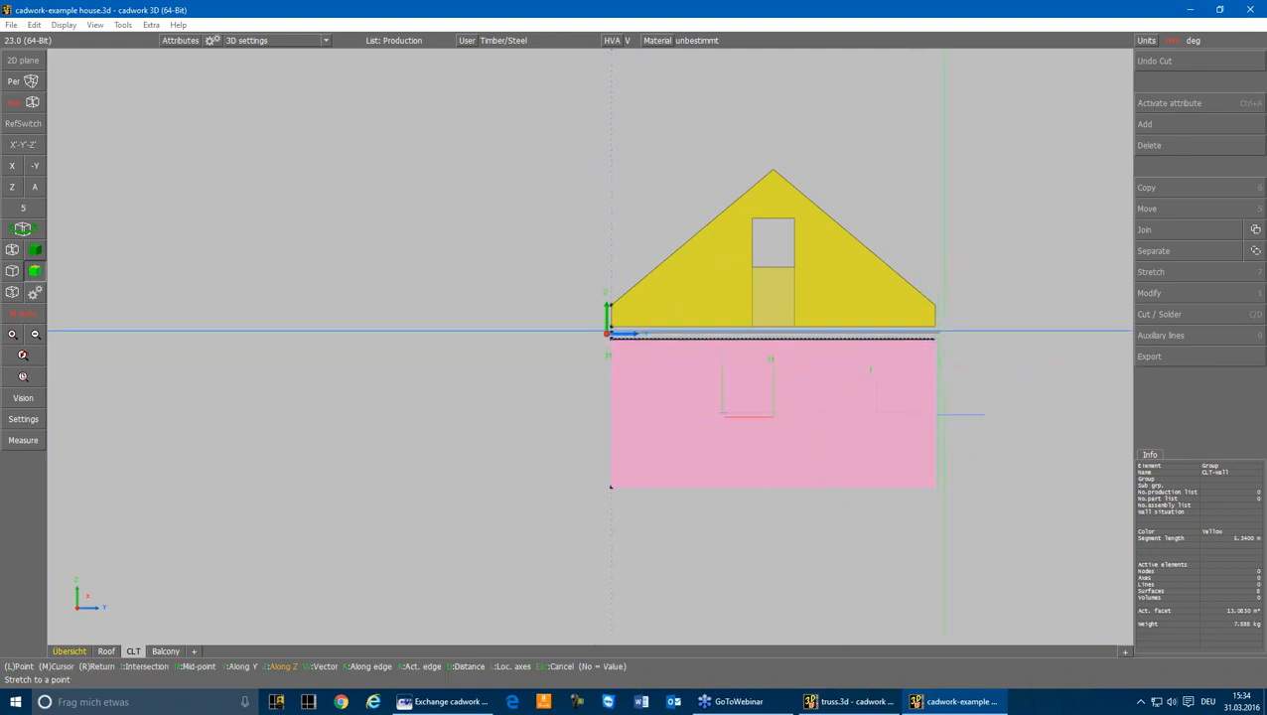
click(939, 333)
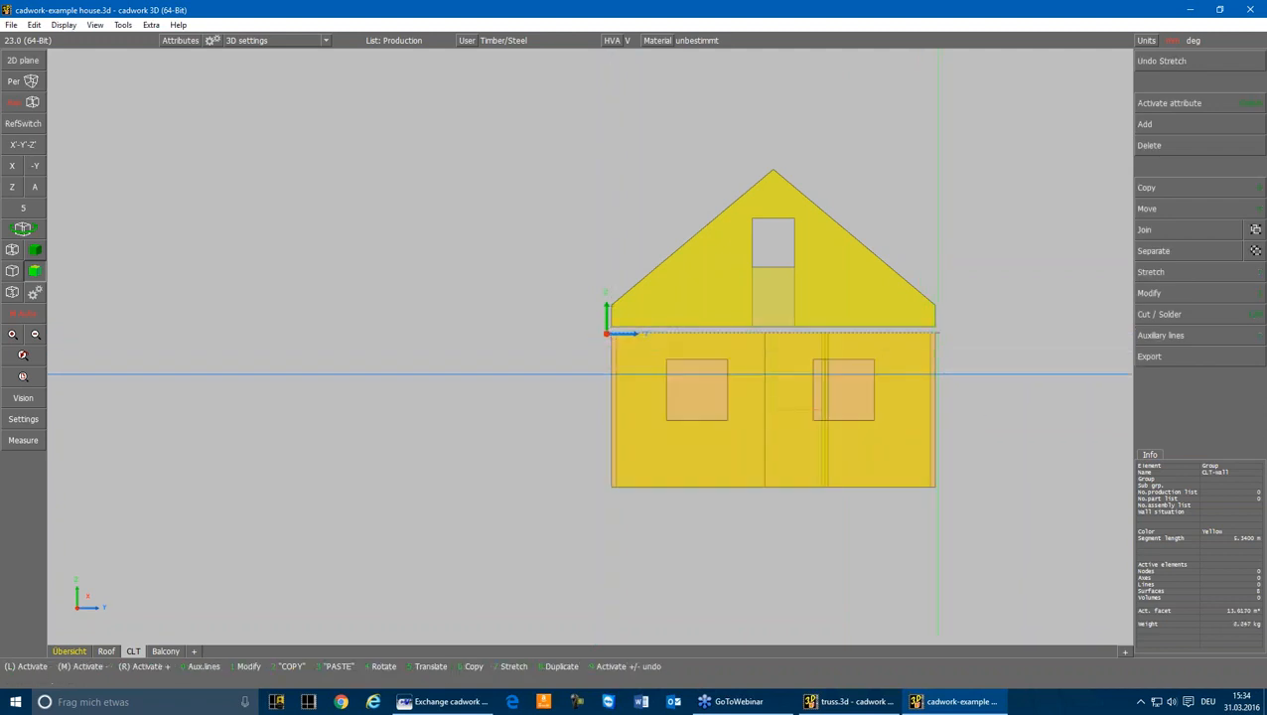
Stretch the end edge of the long wall surface with the door opening to meet the adjoining end wall surface
click(32, 189)
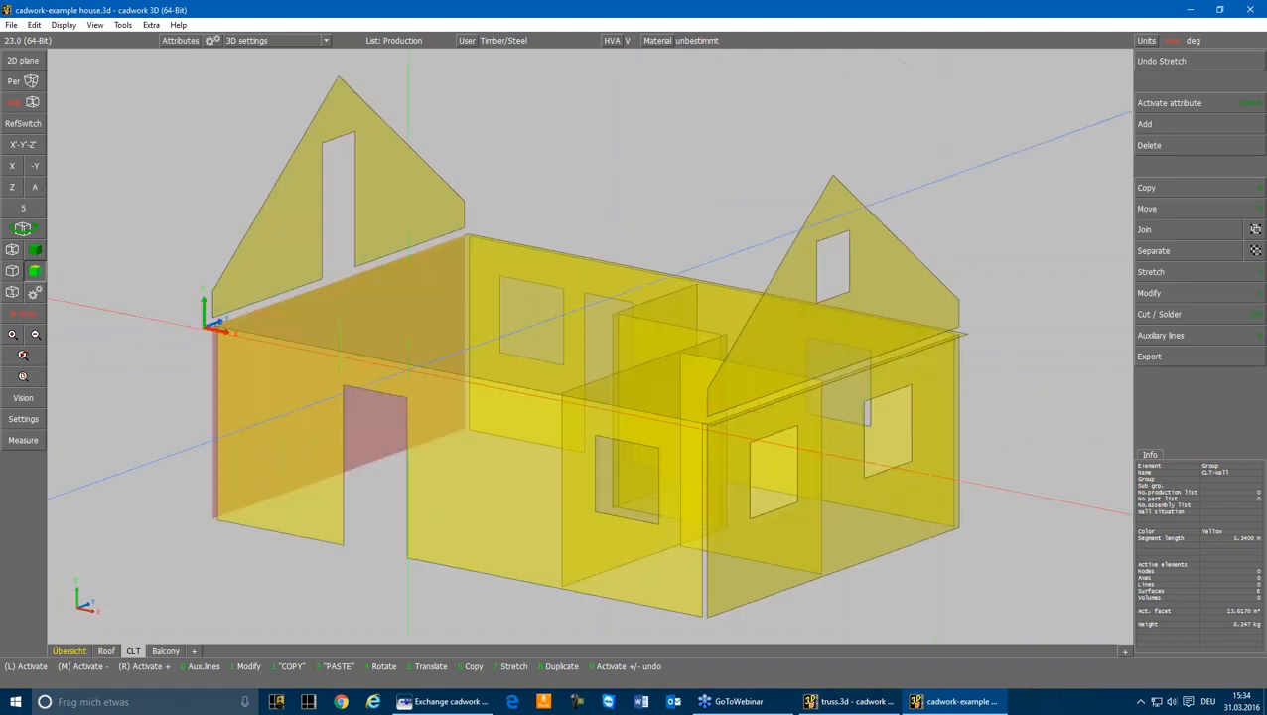
click(457, 397)
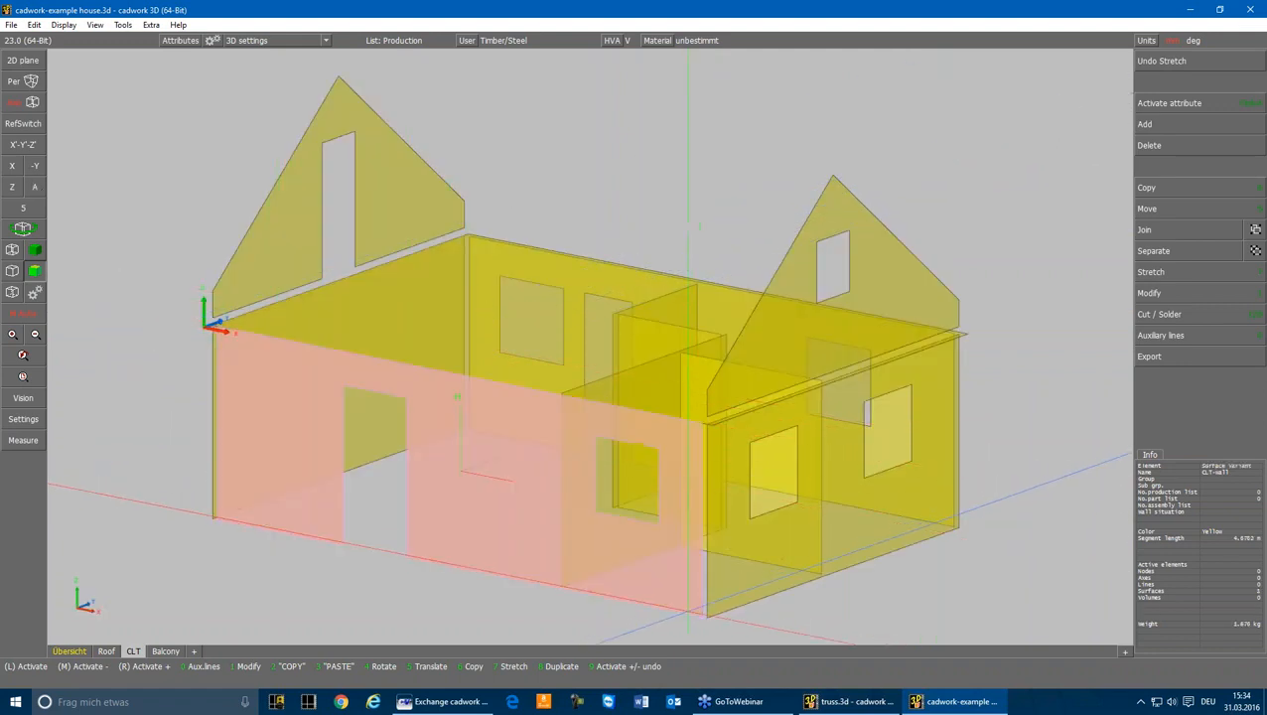
key(7)
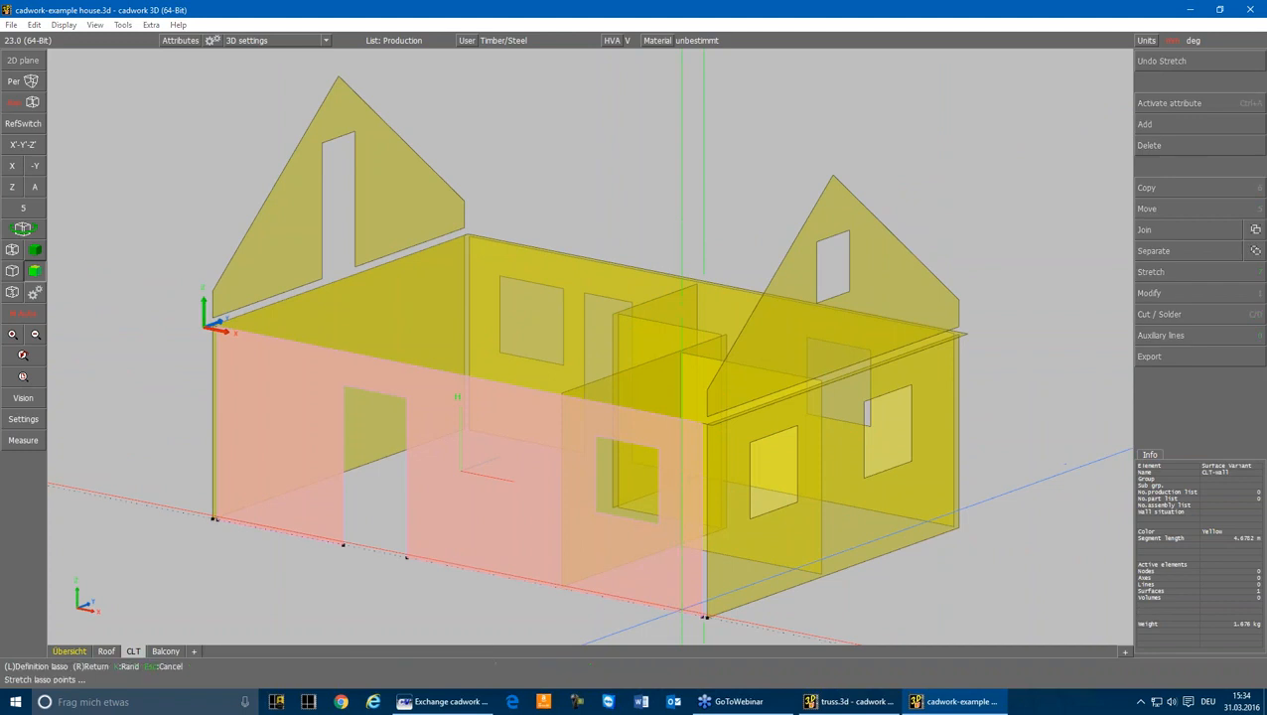
click(679, 632)
click(706, 408)
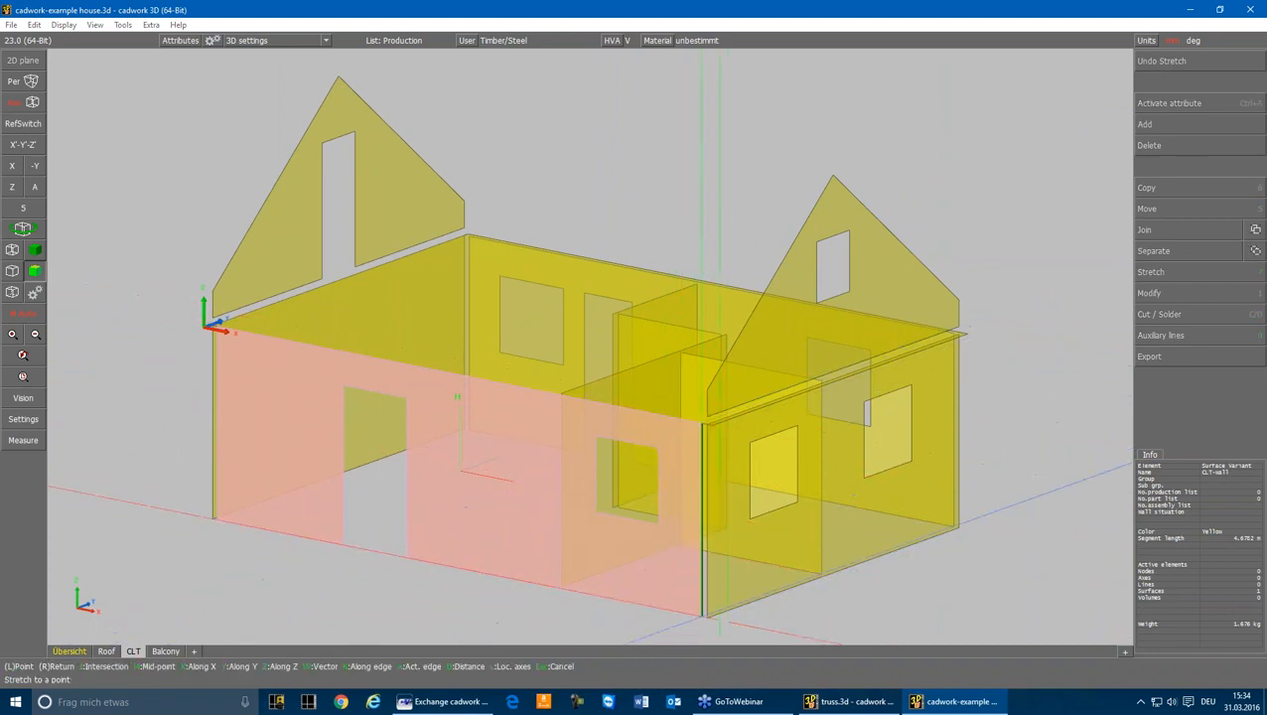
click(709, 616)
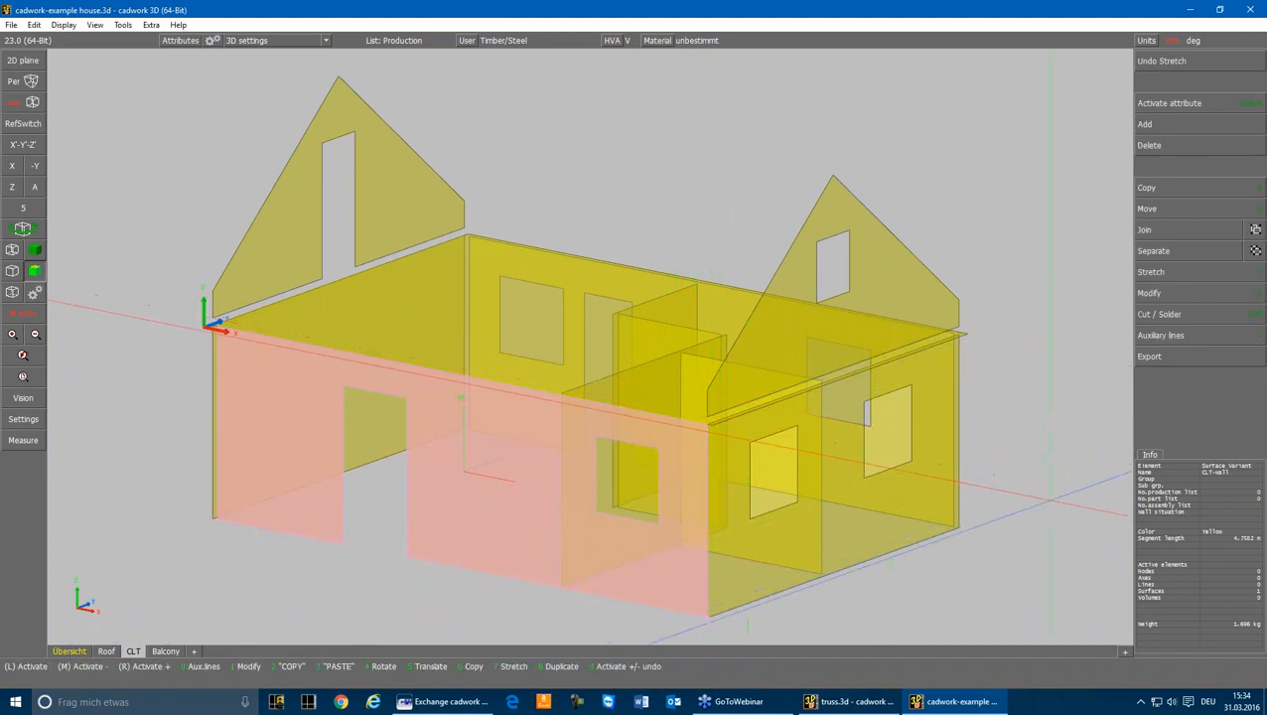
Stretch the end edge of the opposite long wall surface to close the corner gap with the end wall surface
scroll(944, 521, up, 4)
scroll(596, 348, down, 8)
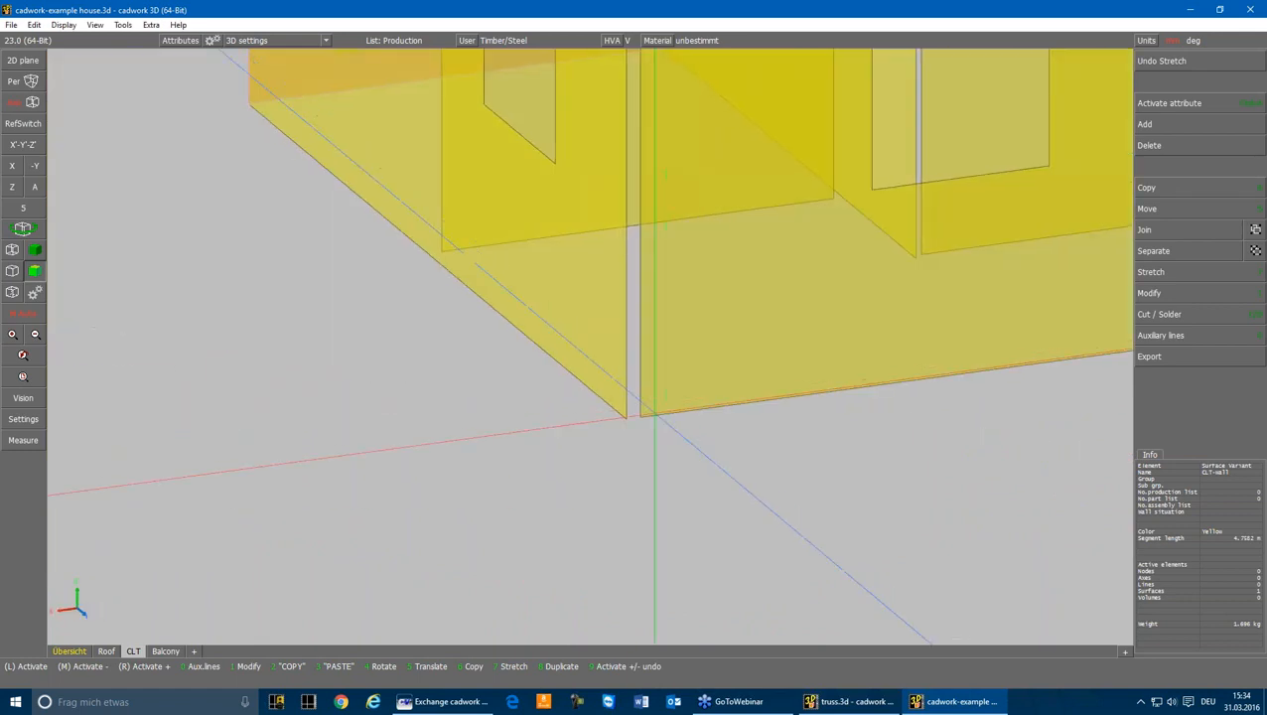
key(7)
key(a)
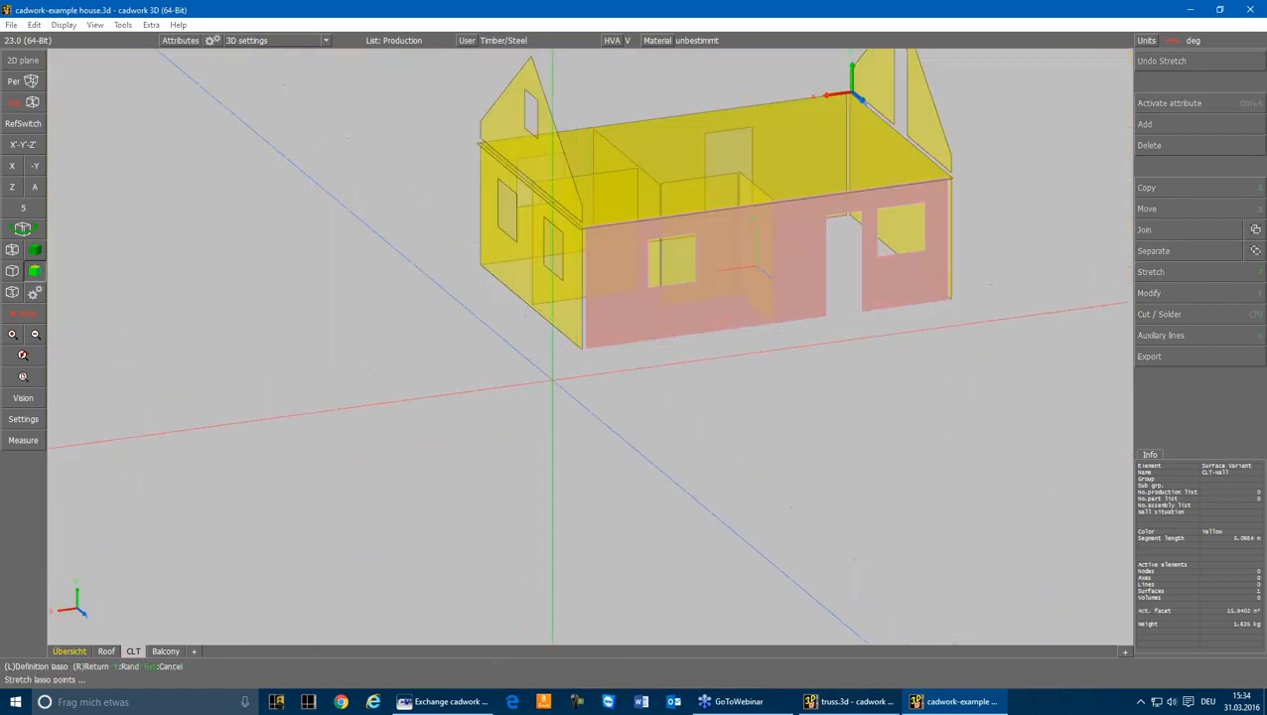
click(550, 372)
click(627, 126)
scroll(583, 345, up, 5)
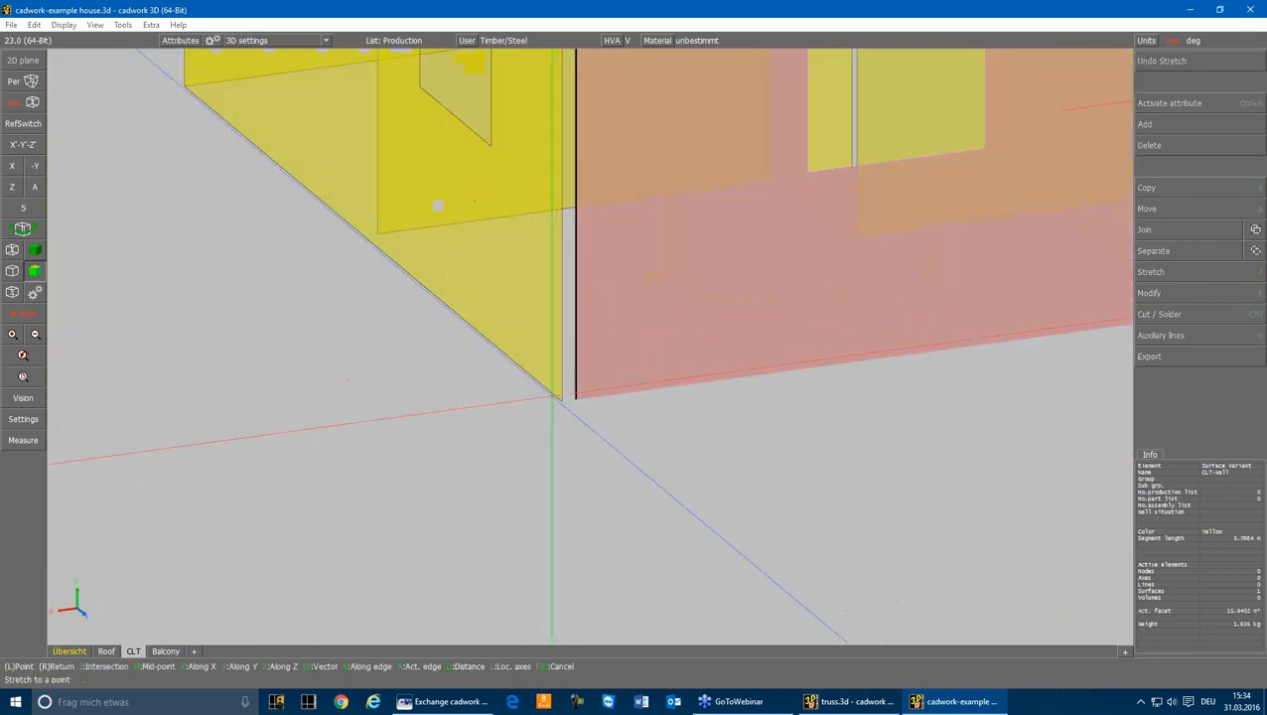
click(561, 401)
scroll(561, 401, down, 6)
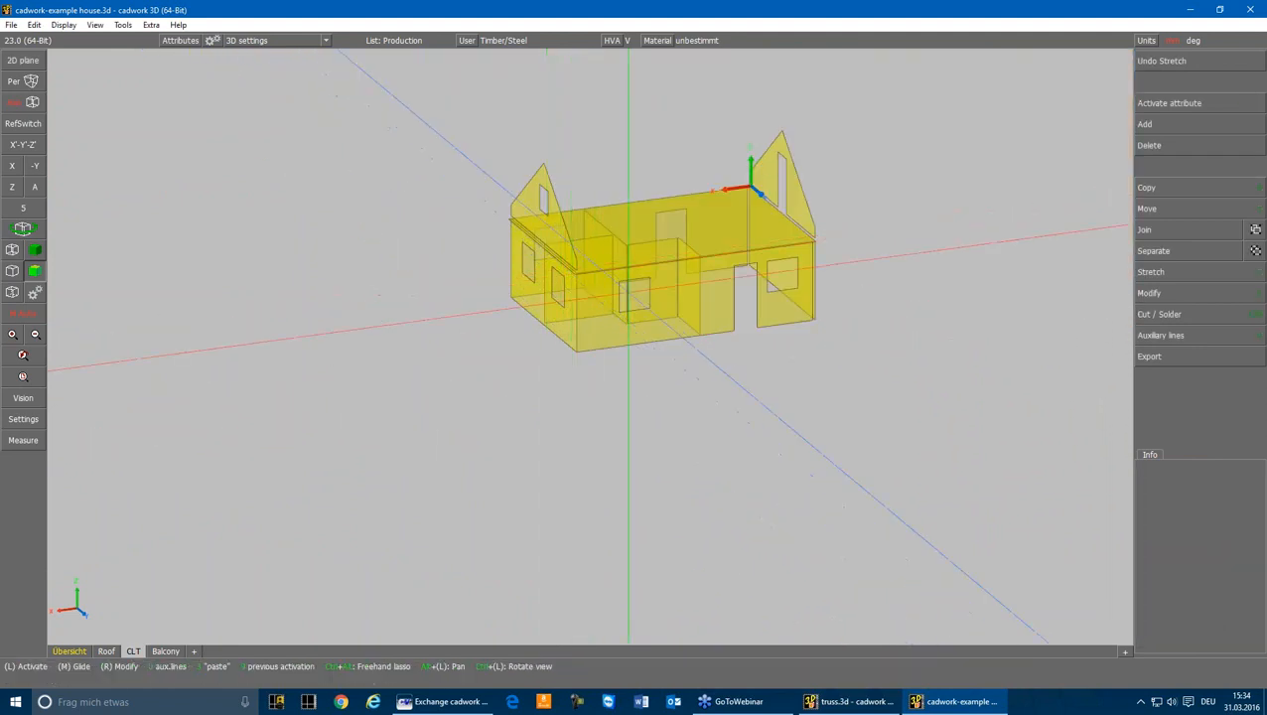
Stretch the other end of the same long wall surface along X to the corner of the adjoining end wall surface
middle_drag(786, 252, 591, 342)
scroll(590, 345, up, 4)
click(641, 495)
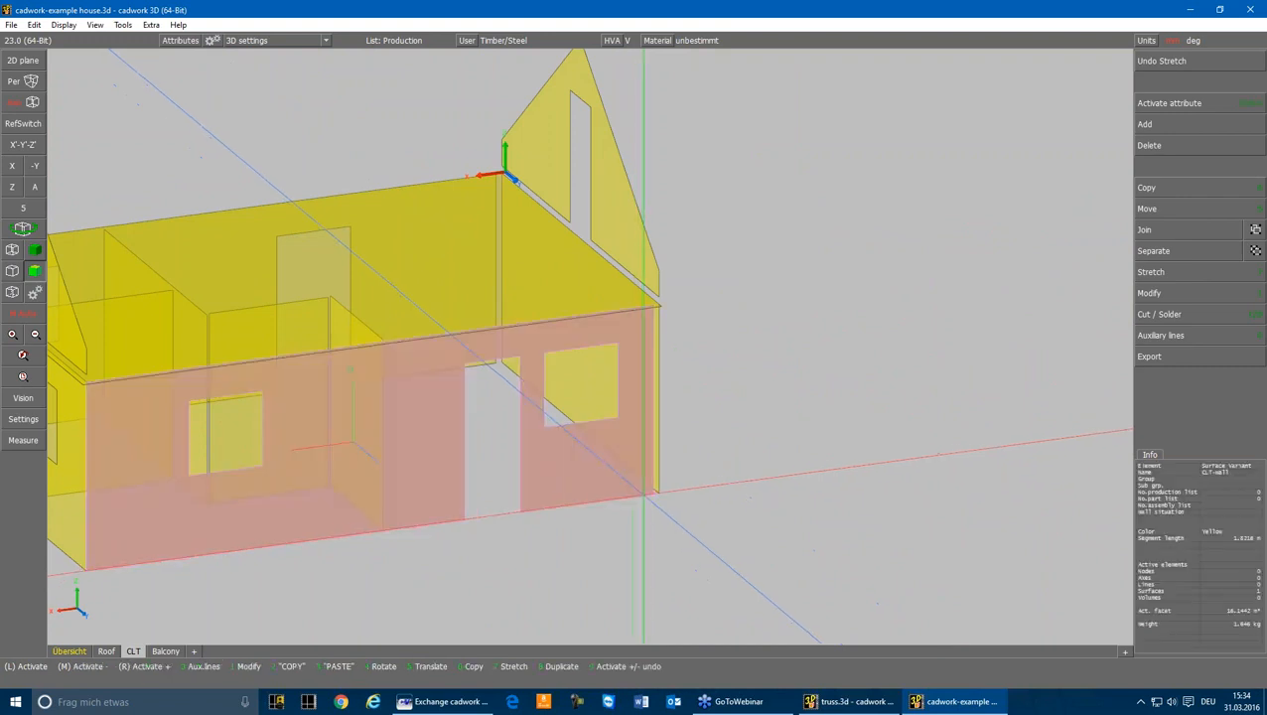
key(s)
mouse_move(631, 517)
mouse_down()
mouse_move(697, 404)
mouse_move(711, 266)
mouse_up()
click(654, 494)
key(x)
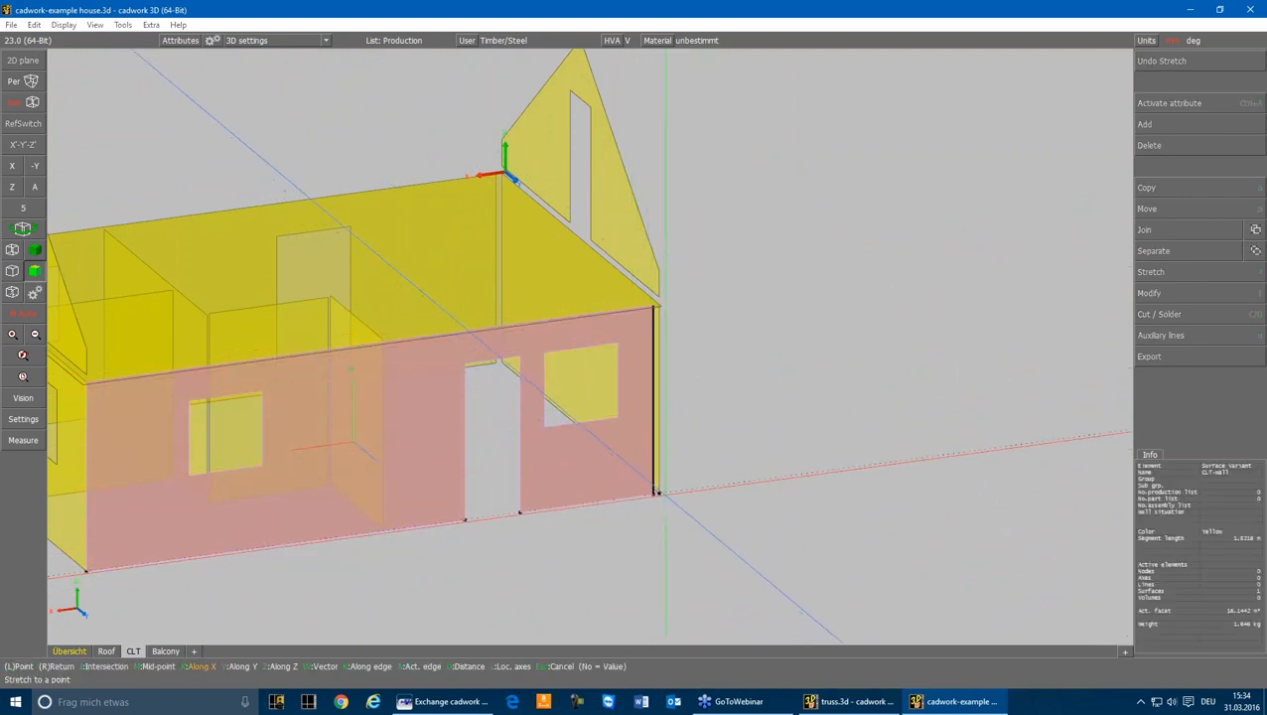
click(660, 492)
double_click(664, 357)
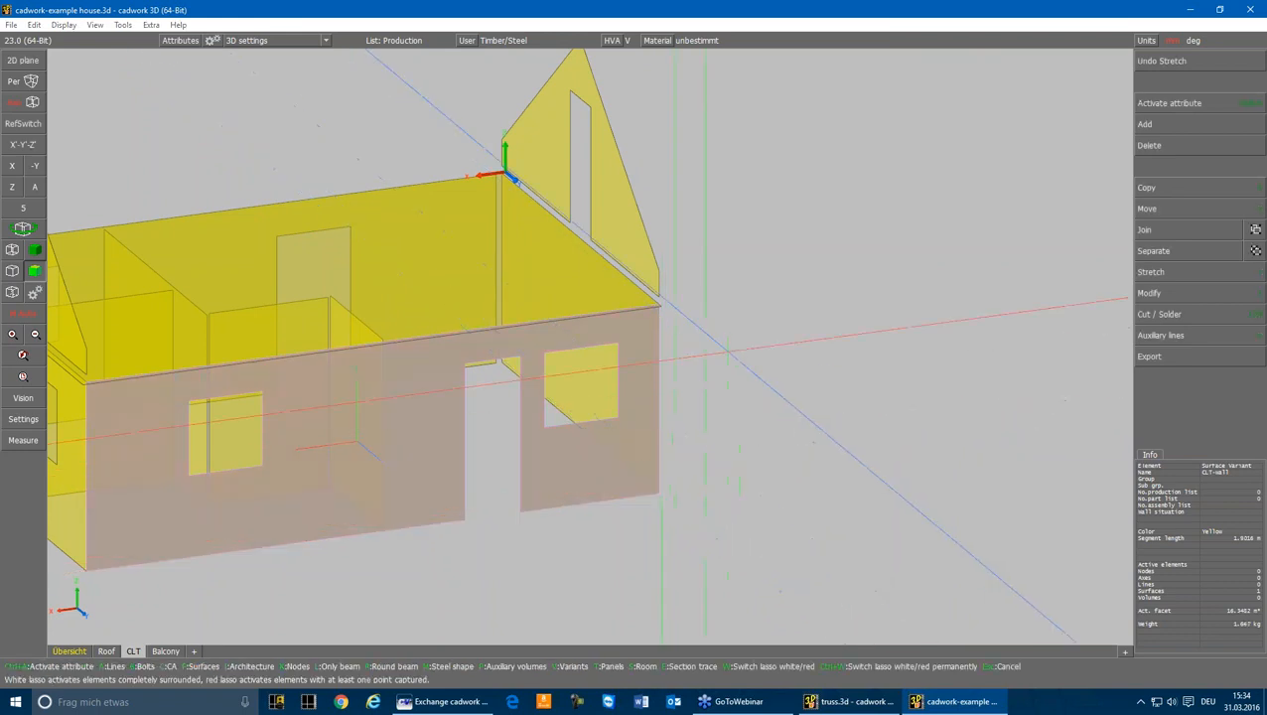
Cut the CLT floor surface back to the plane of the stretched long wall surface
click(606, 296)
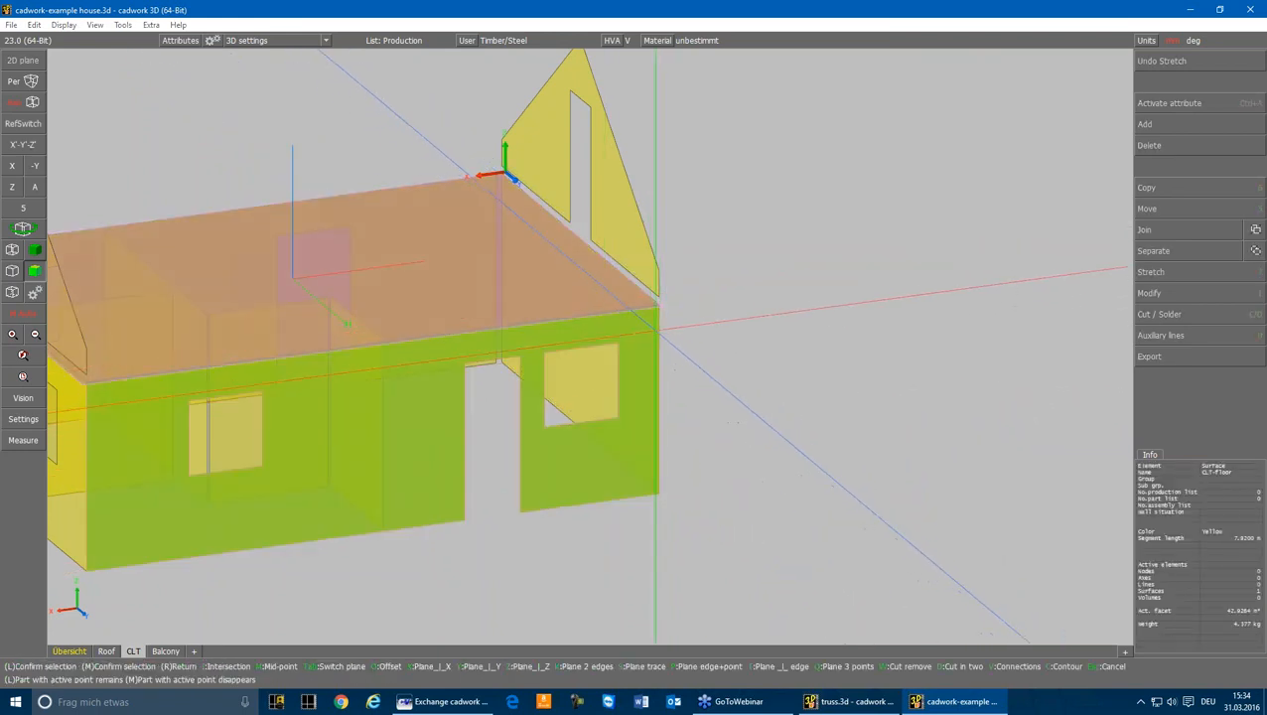
key(ctrl+x)
click(635, 284)
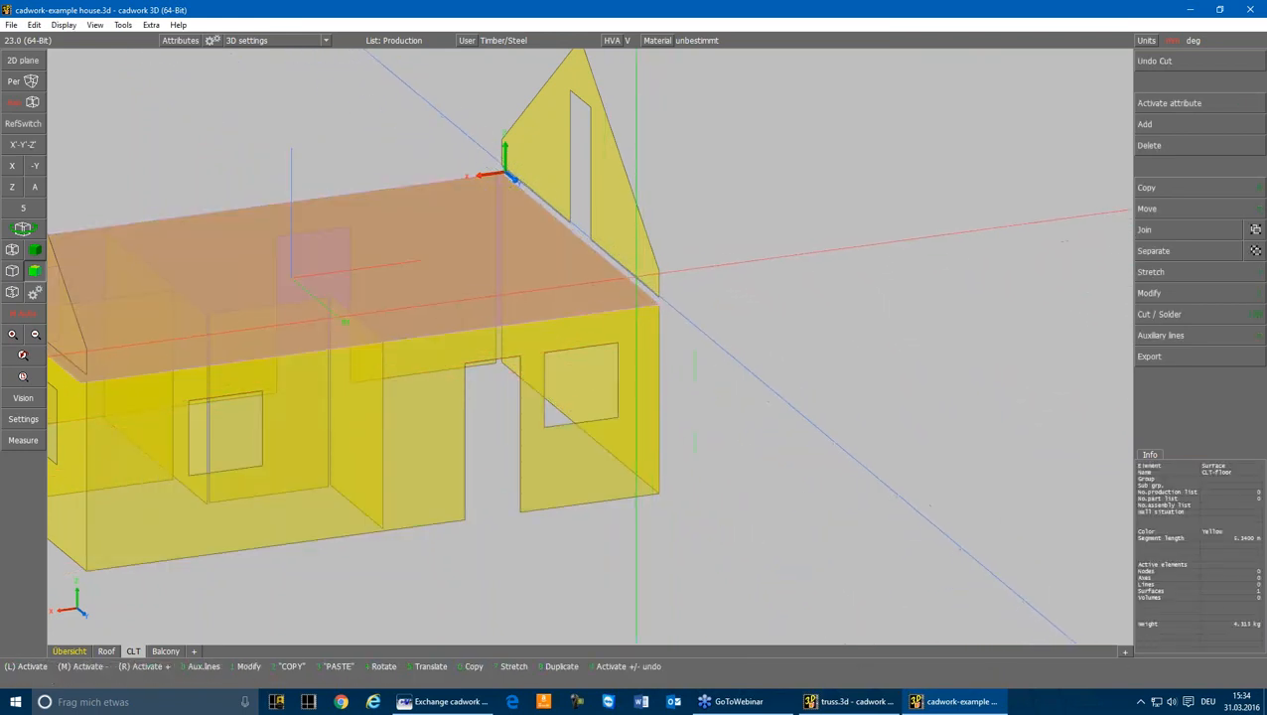
Stretch the lower edges of both gable wall surfaces along Z down to the top of the ground-floor walls
click(636, 284)
click(12, 166)
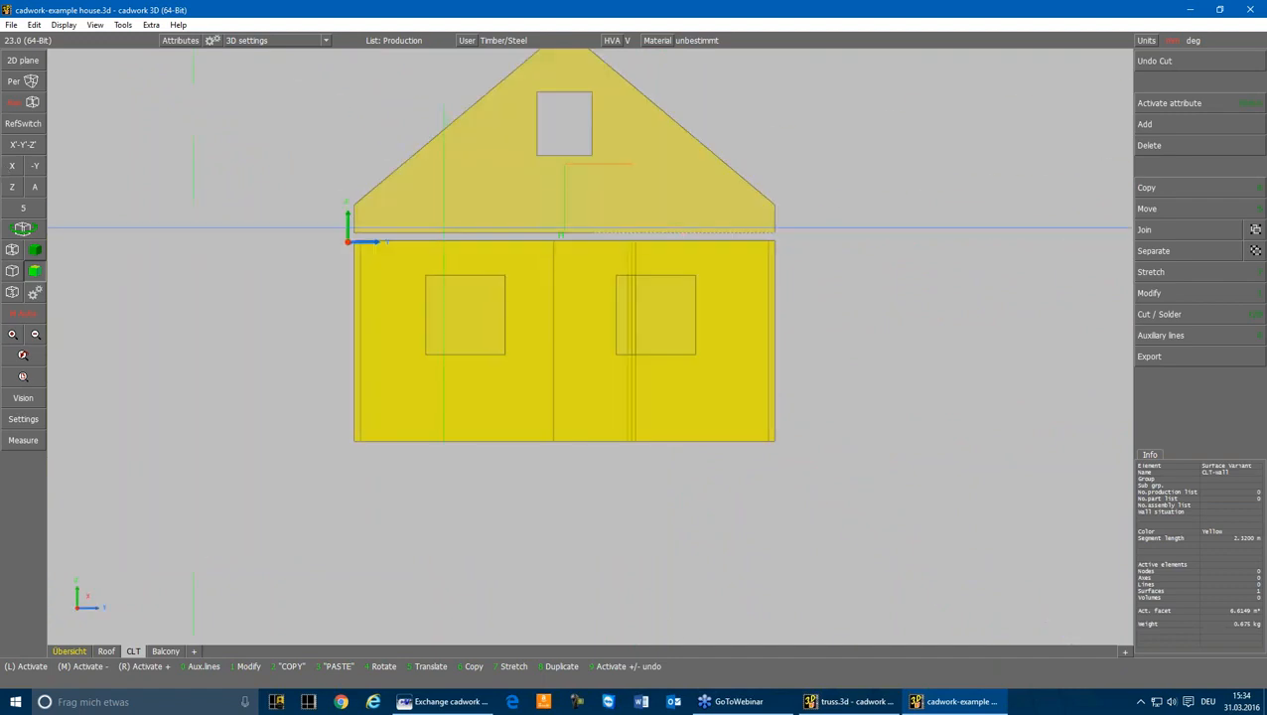
key(7)
drag(280, 223, 845, 254)
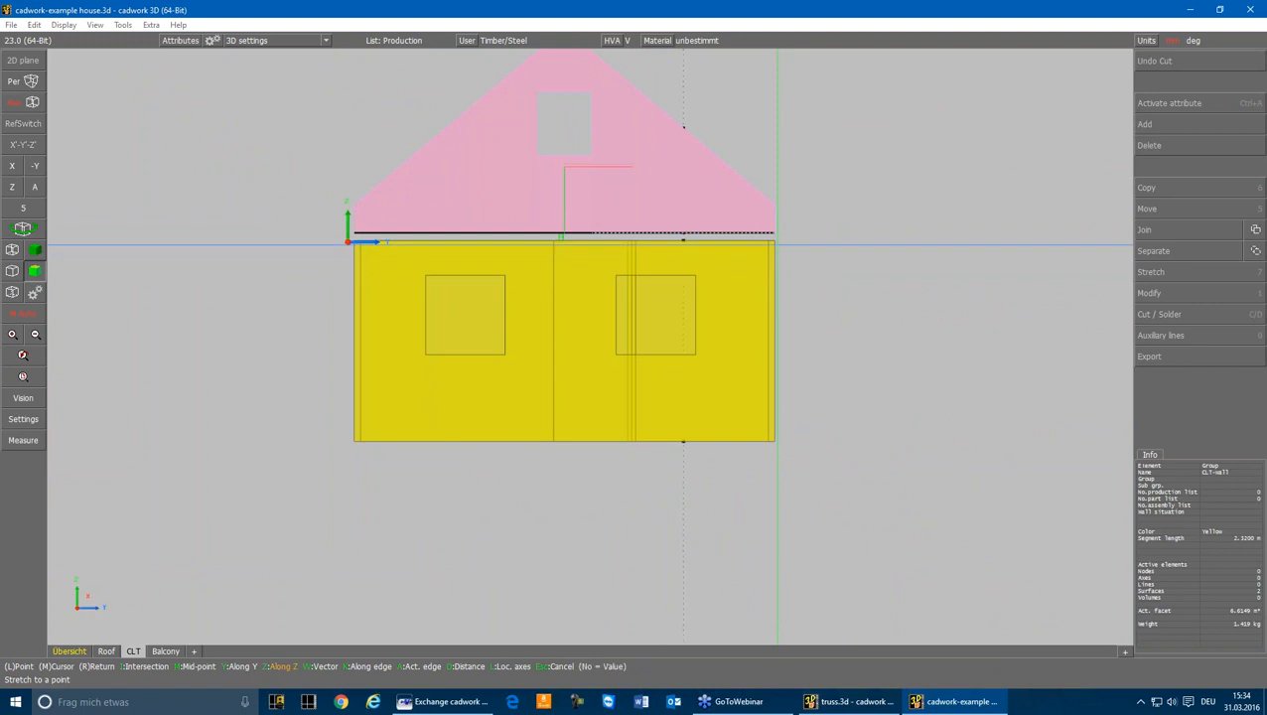
click(774, 241)
click(266, 188)
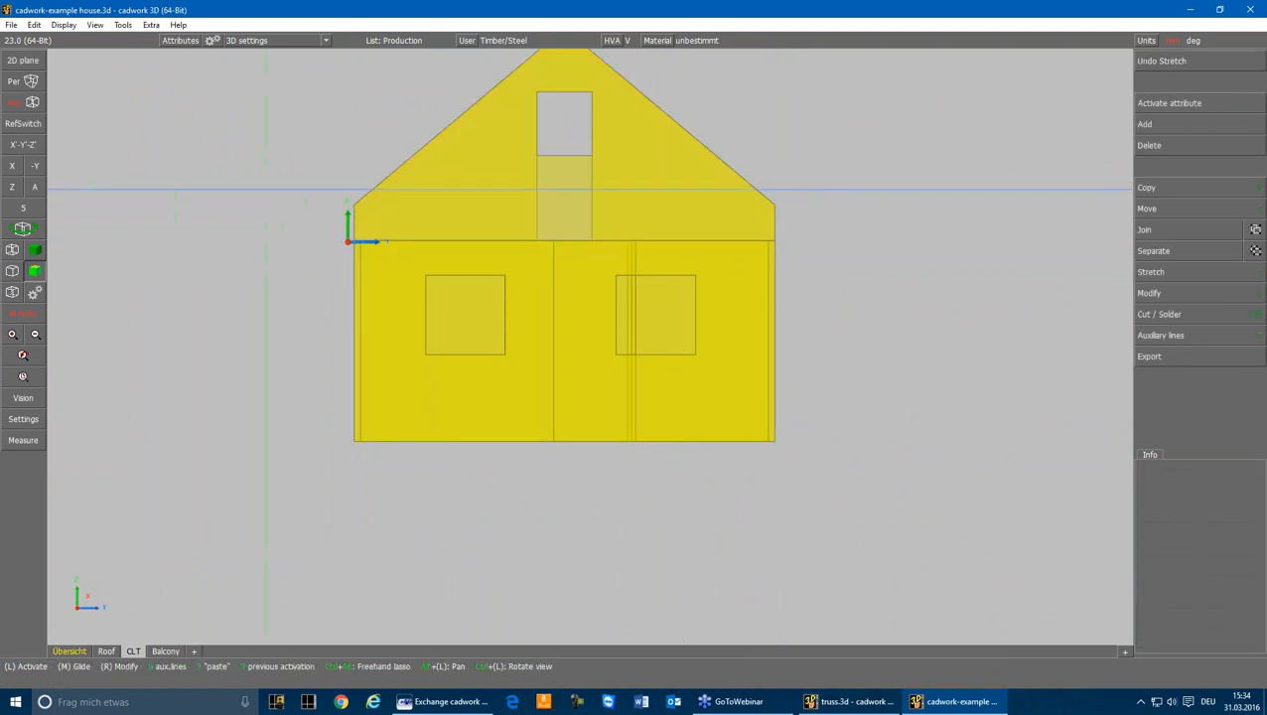
Activate all the CLT middle surfaces of the building and bring up the file export formats
click(33, 189)
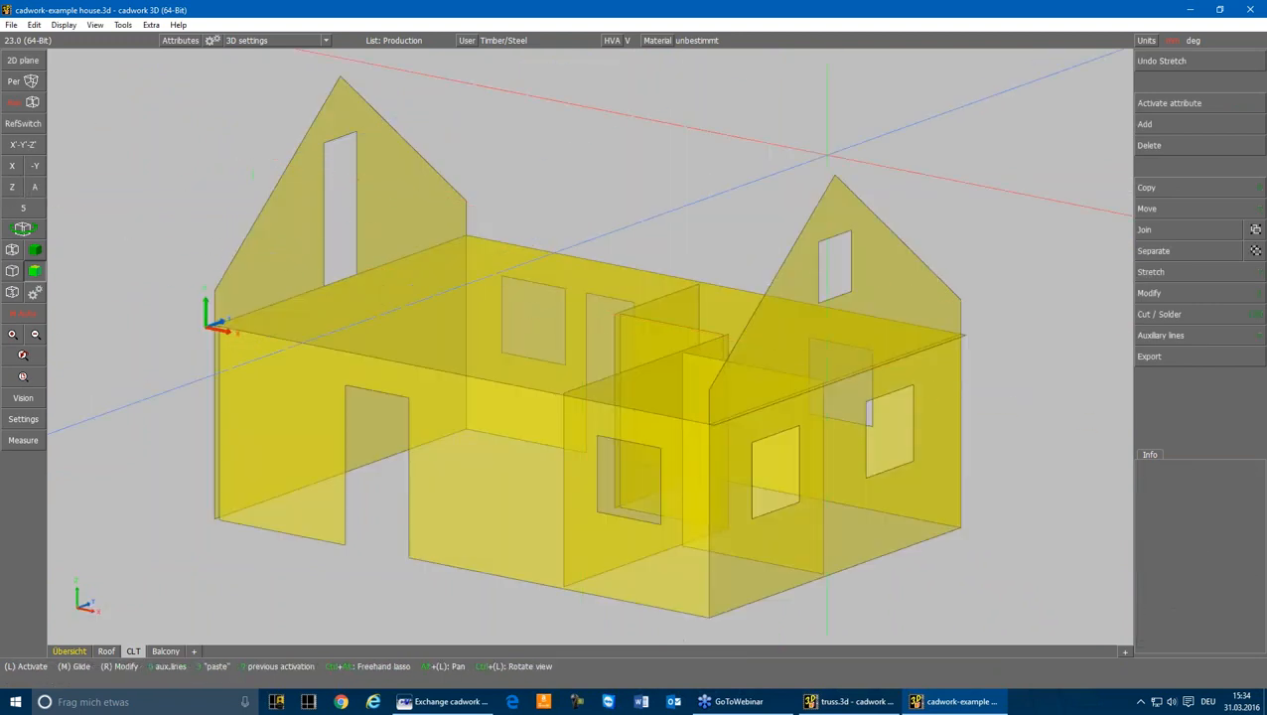
scroll(294, 137, down, 2)
scroll(595, 342, down, 2)
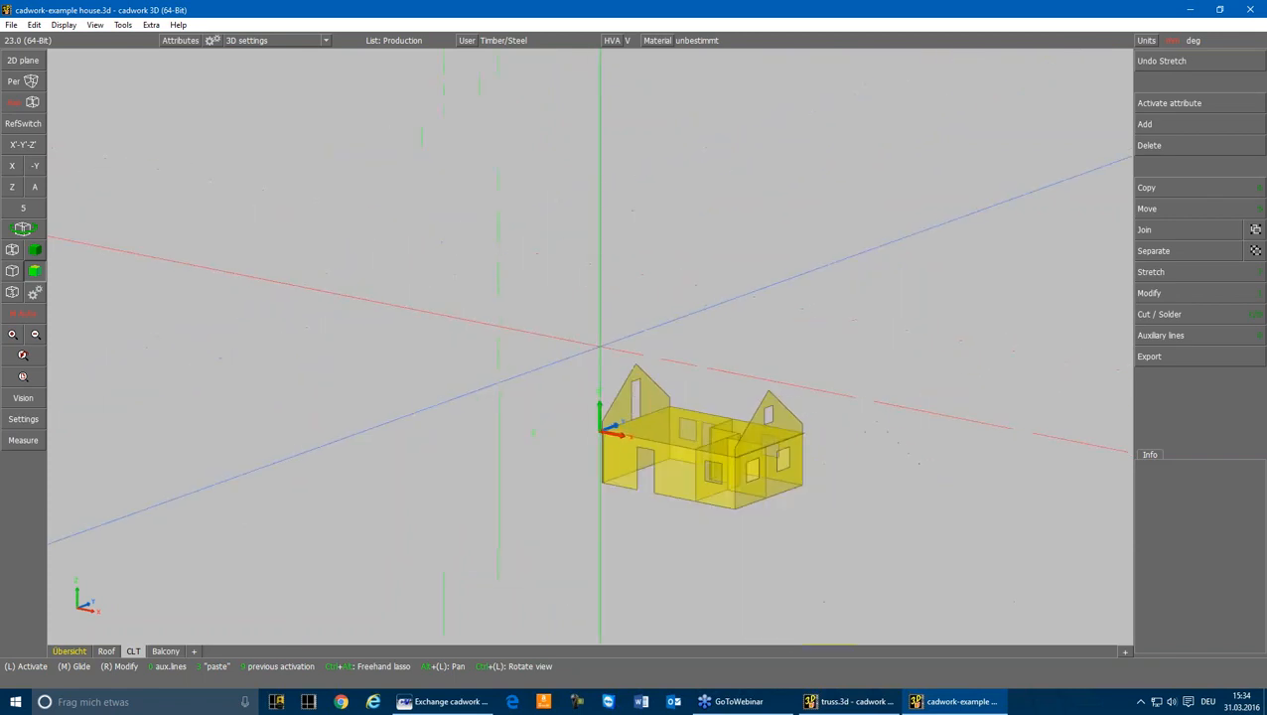
mouse_move(591, 341)
mouse_down()
mouse_move(900, 526)
mouse_move(869, 537)
mouse_up()
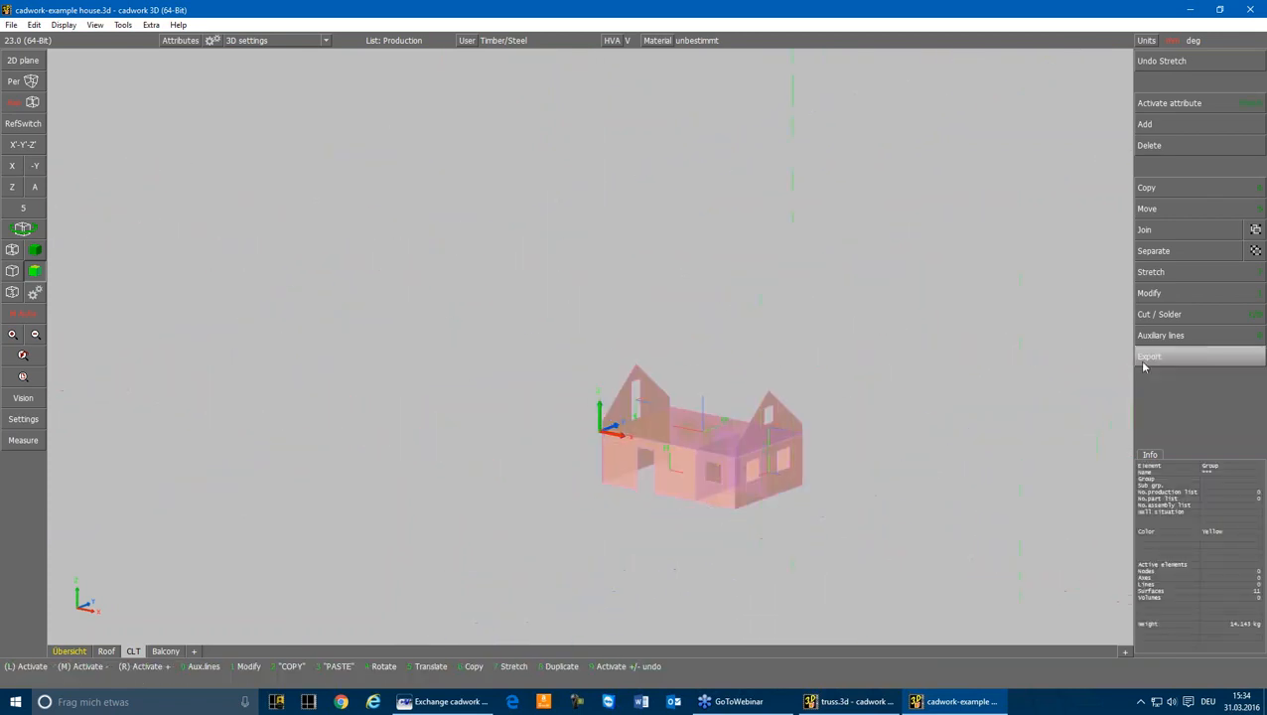
click(1152, 356)
click(1156, 417)
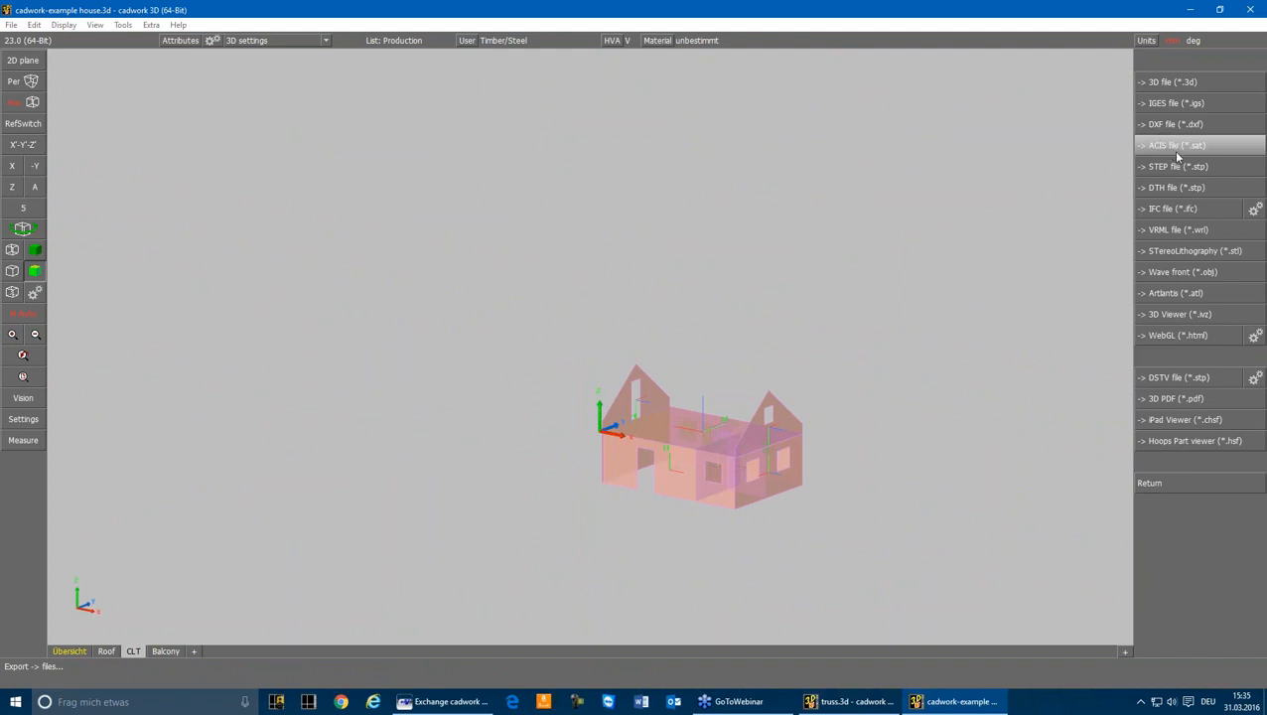
Export the active surfaces as an ACIS 21.0 (*.sat) file named clt-surfacers into the Exchange cadwork - RFEM folder
click(1176, 154)
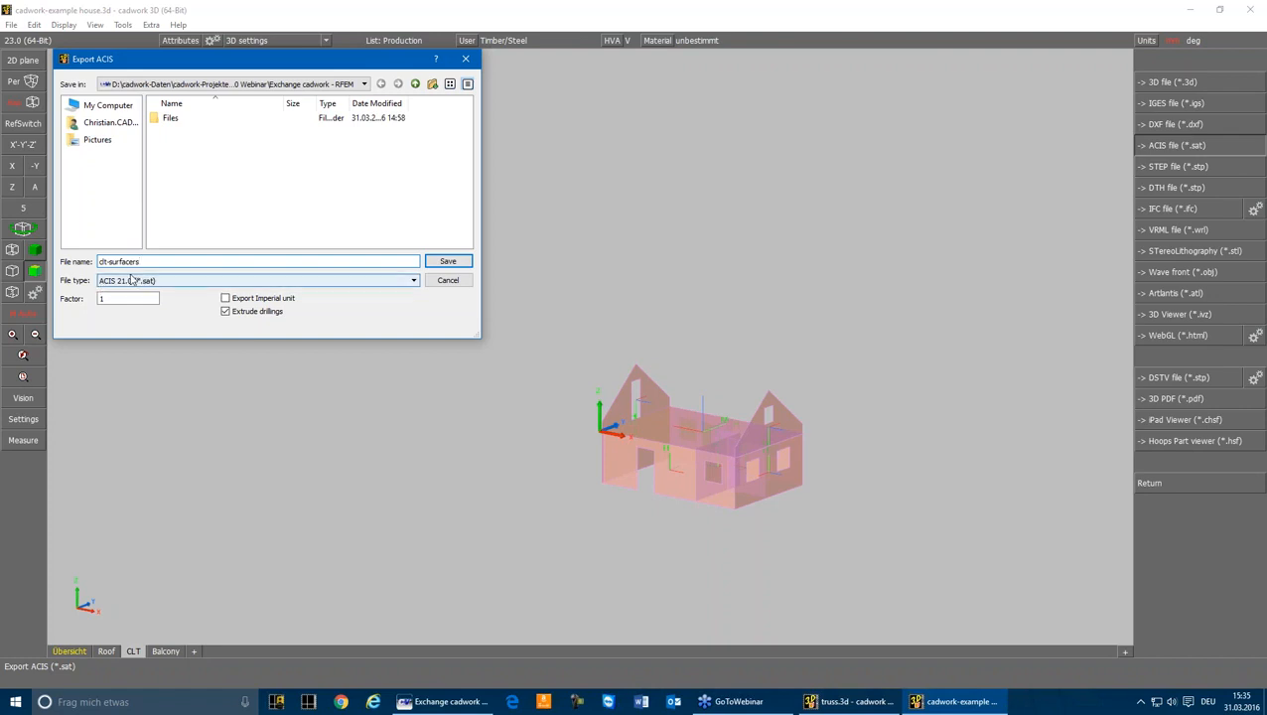
click(141, 285)
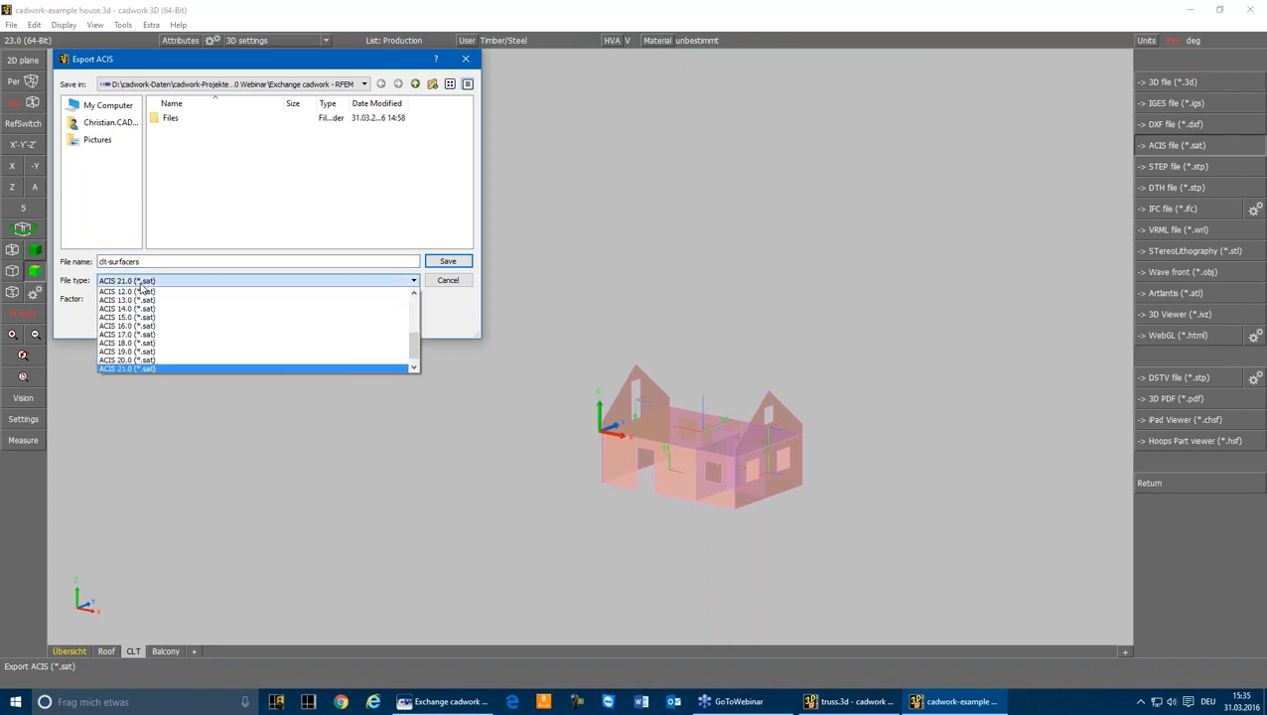
scroll(144, 369, down, 1)
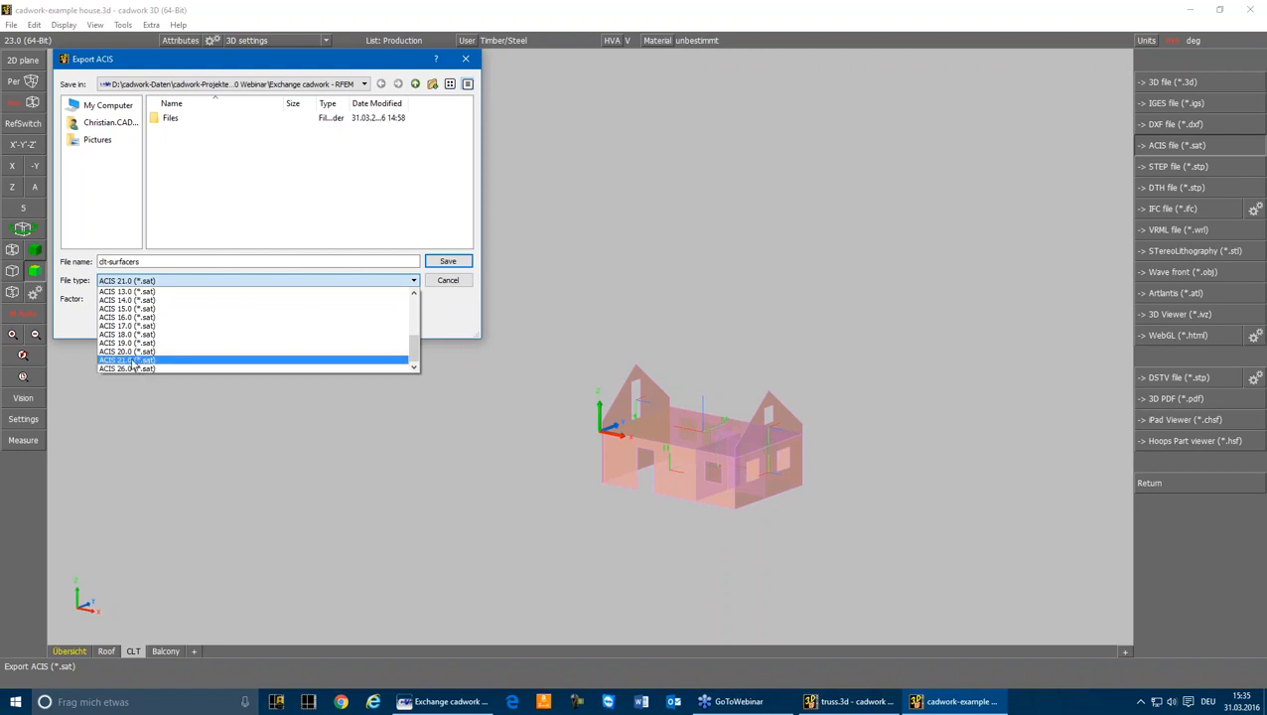
click(134, 362)
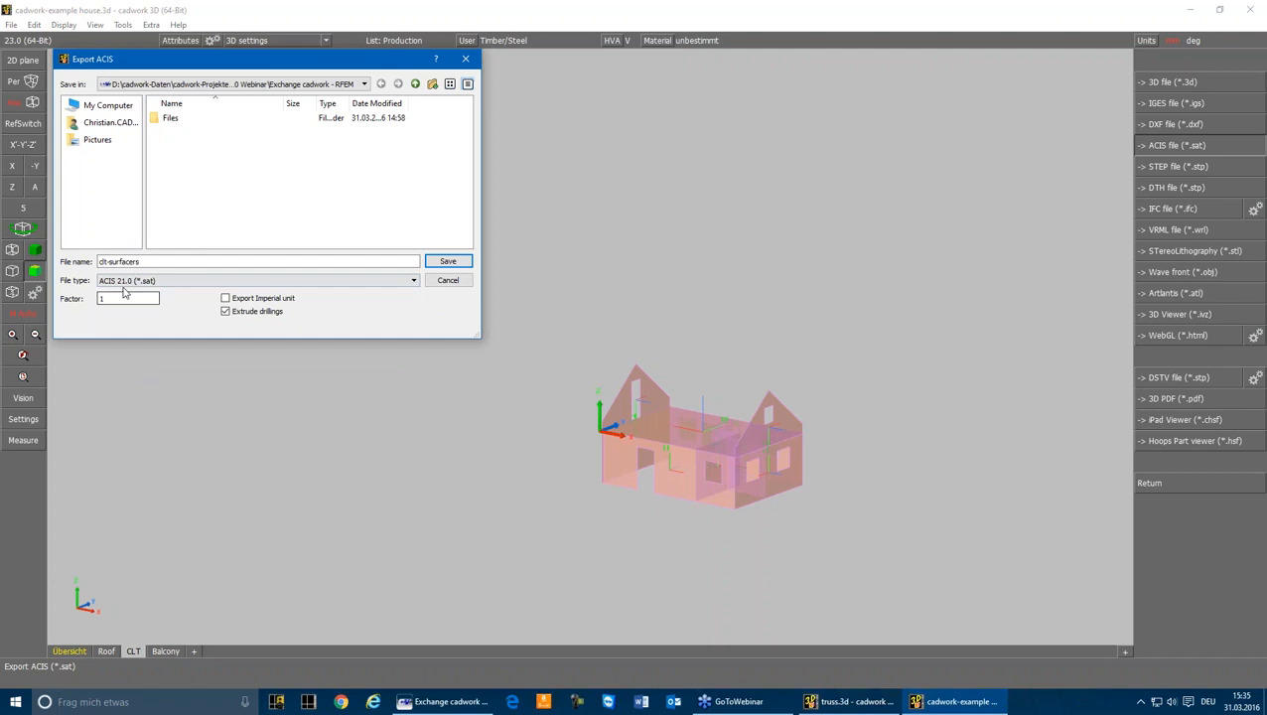
click(446, 262)
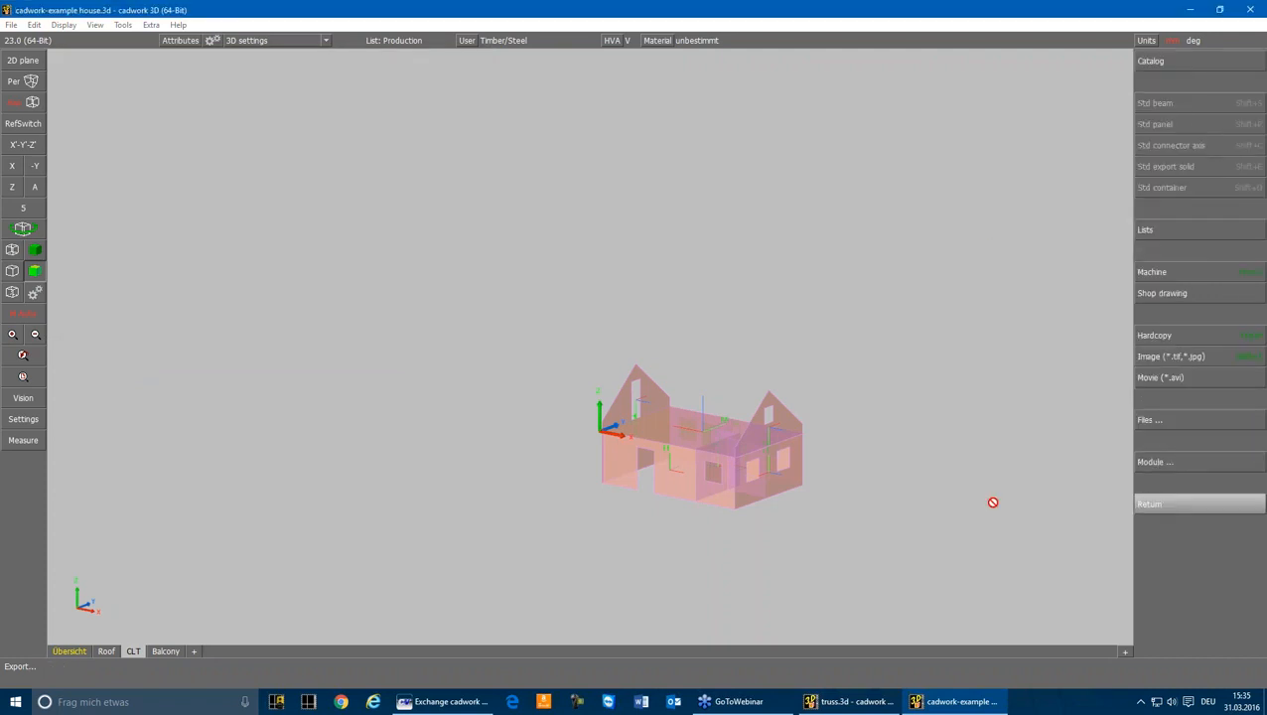
Deactivate the CLT surfaces and switch to the Balcony scene
scroll(697, 467, up, 5)
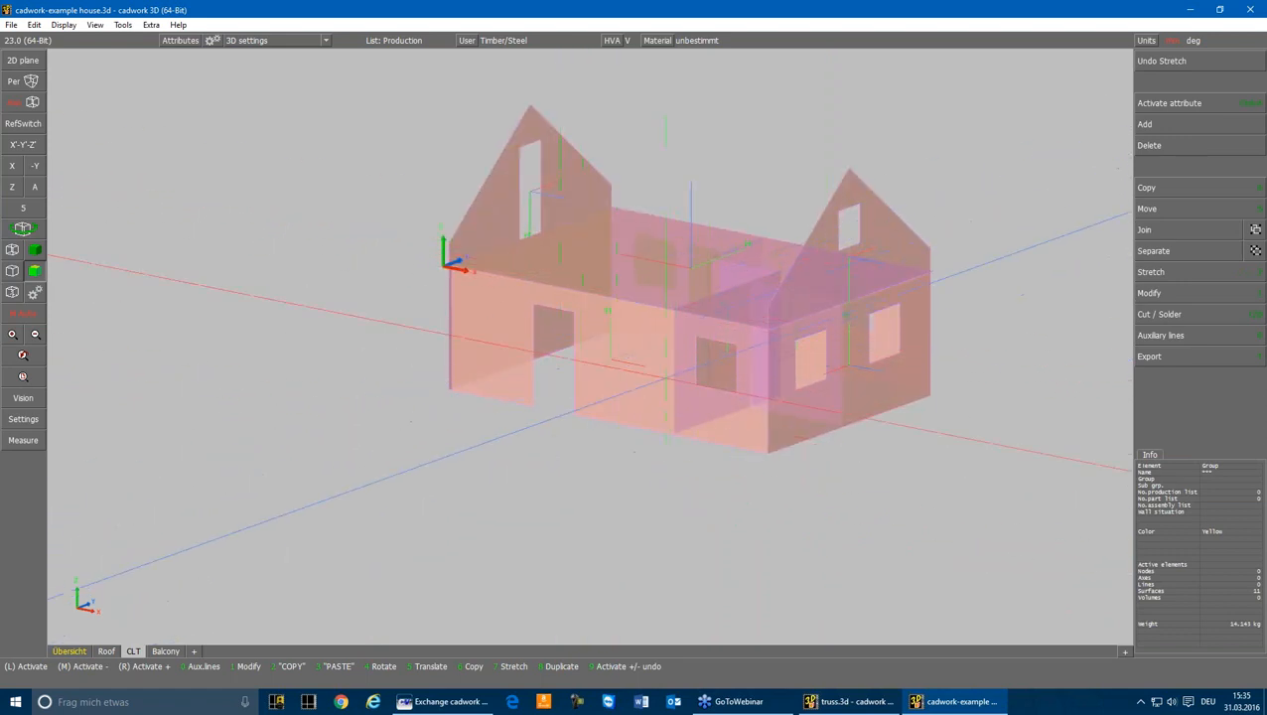
click(517, 463)
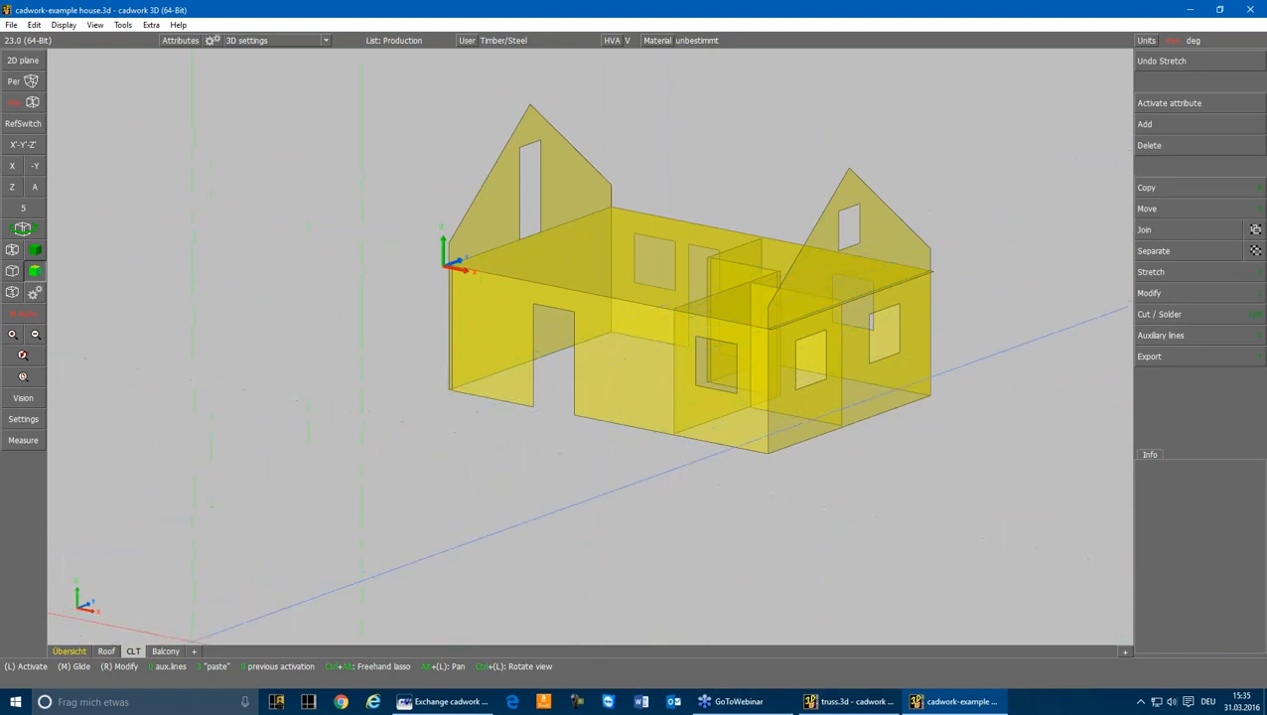
click(165, 650)
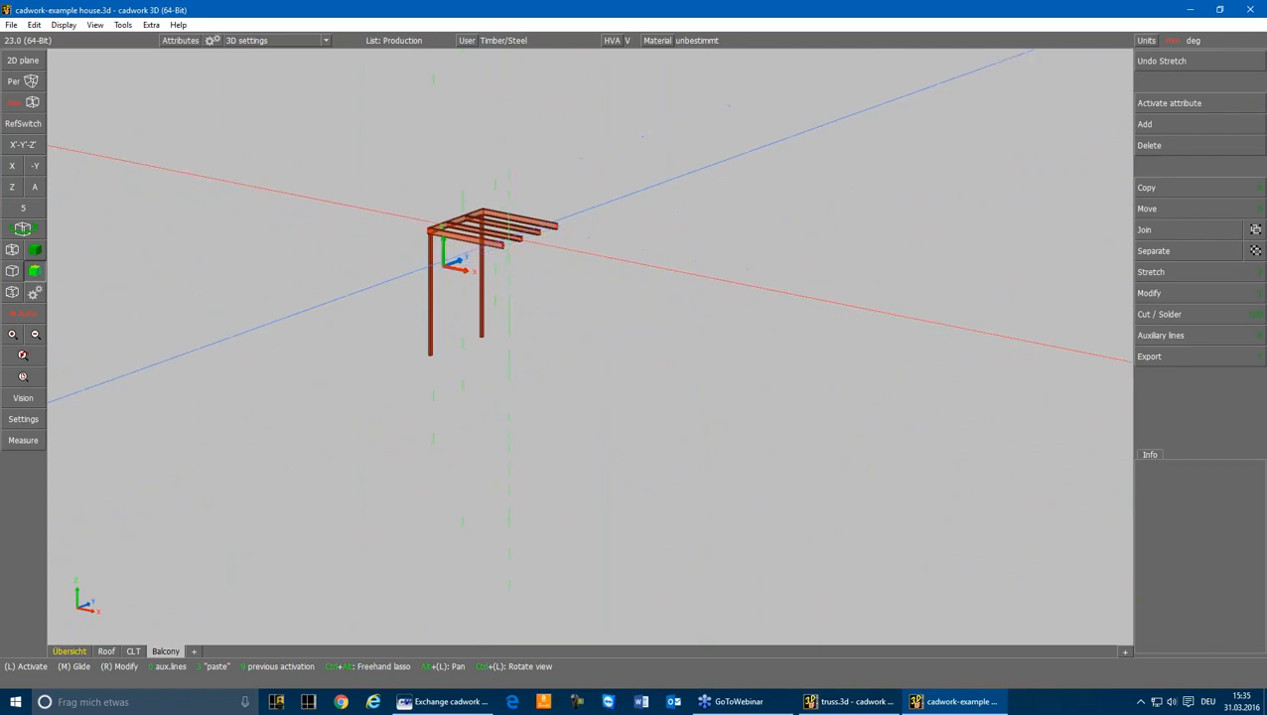
Inspect the attributes of the front steel beam in the balcony frame
scroll(657, 376, up, 2)
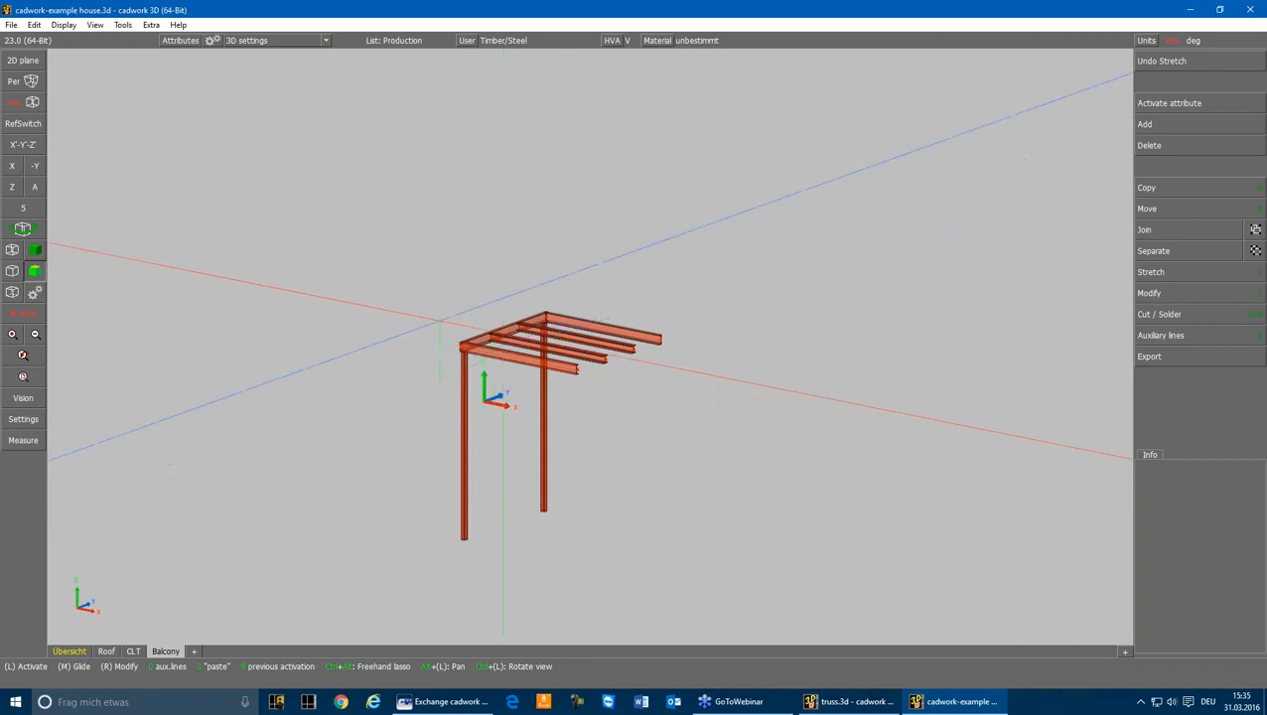
drag(434, 256, 715, 564)
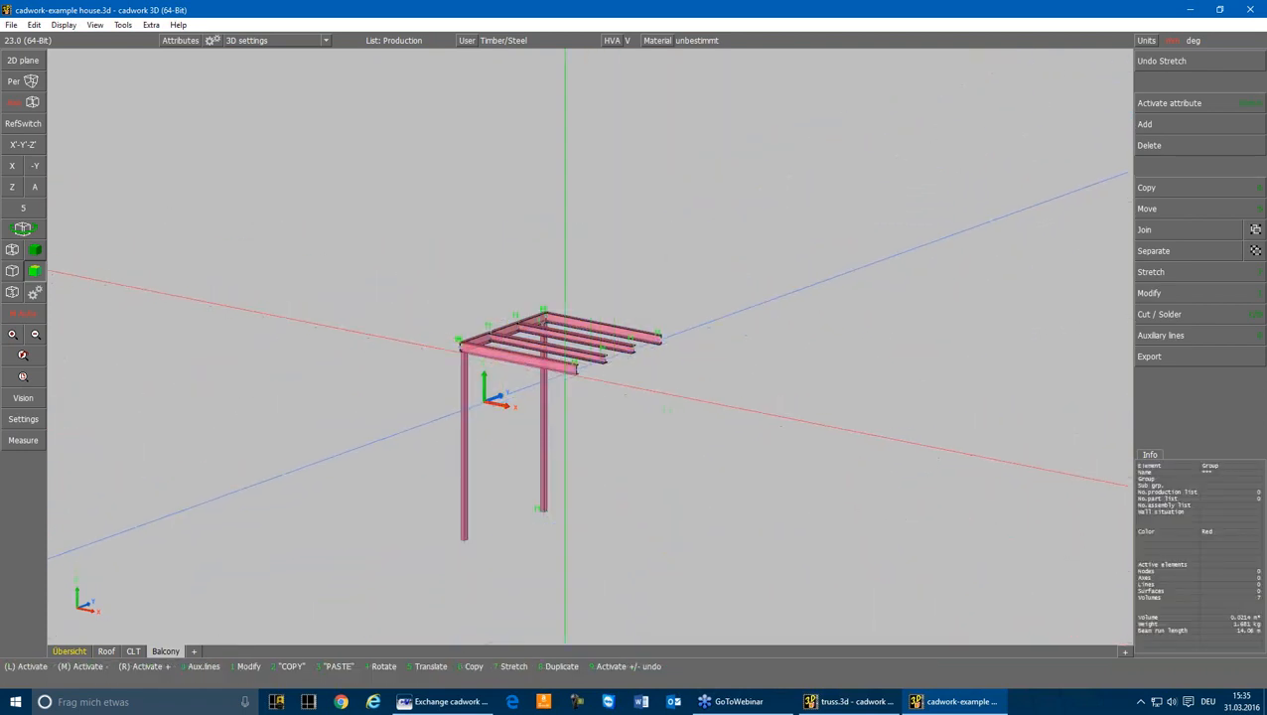
click(568, 372)
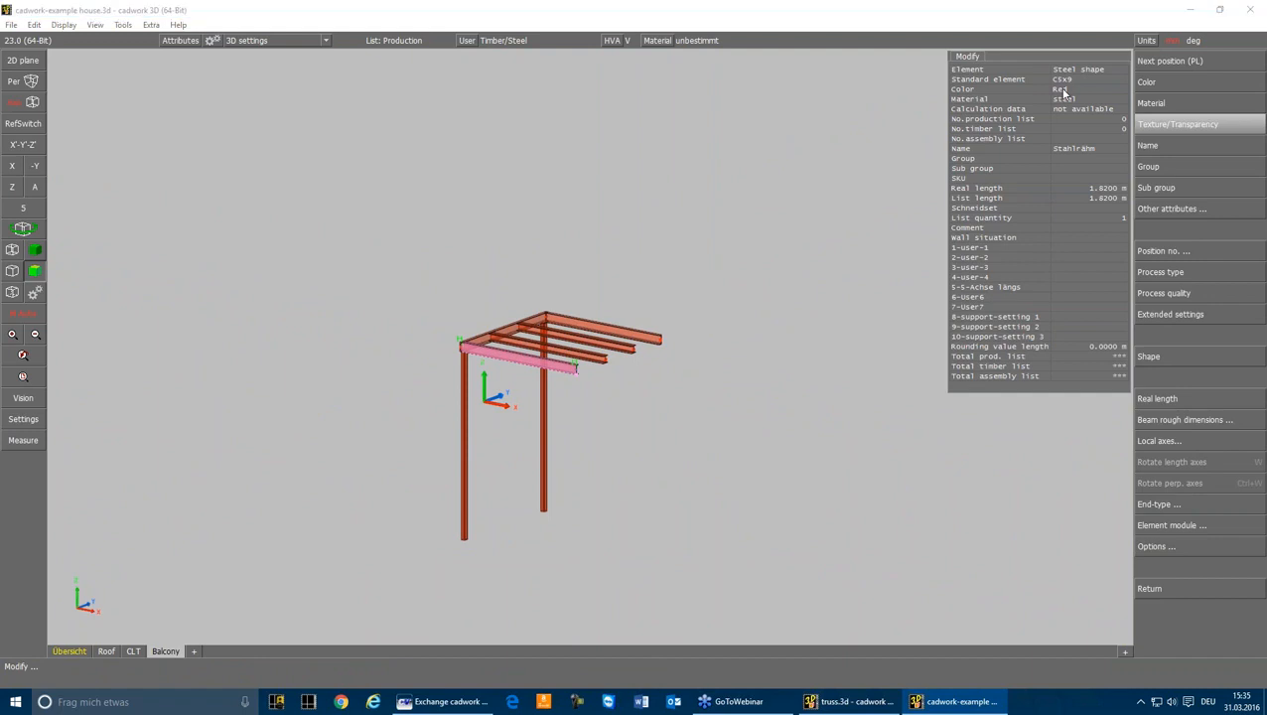
right_click(1063, 94)
Activate all balcony elements, export them as a DSTV (*.stp) file named balcony into the Exchange cadwork - RFEM folder, and deactivate them
drag(447, 573, 743, 280)
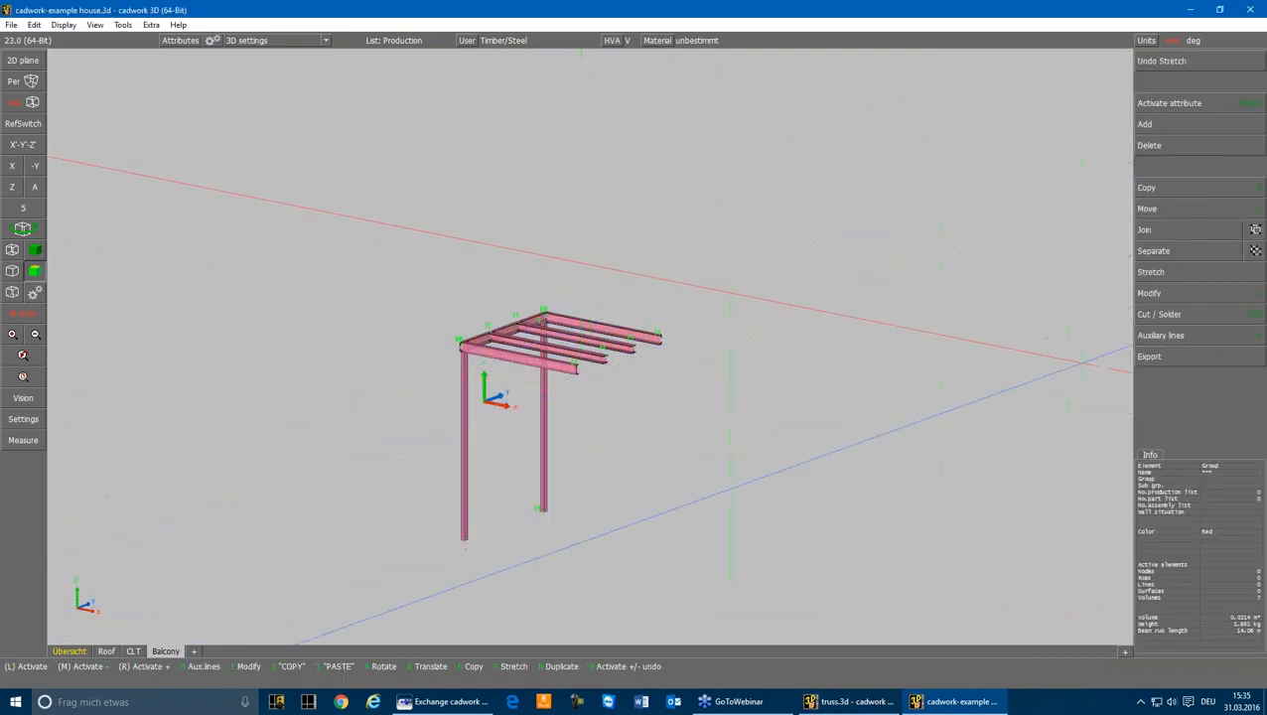
click(1149, 356)
click(1152, 425)
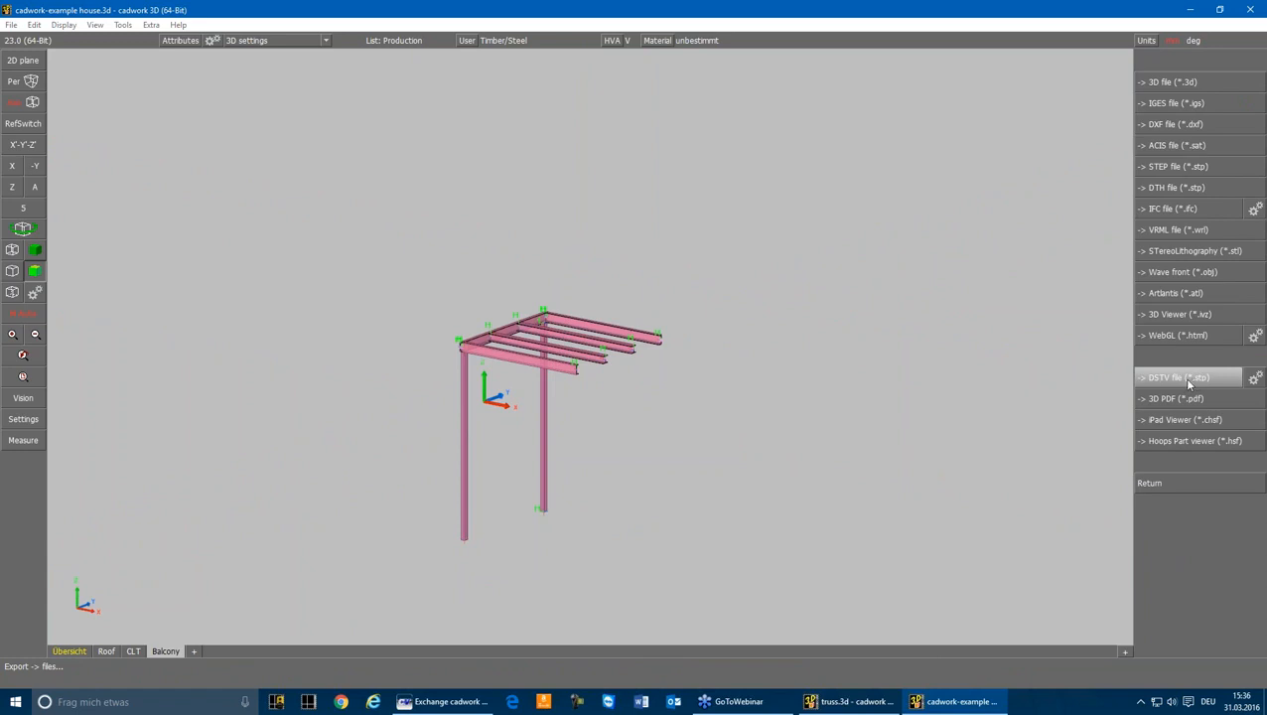
click(1187, 381)
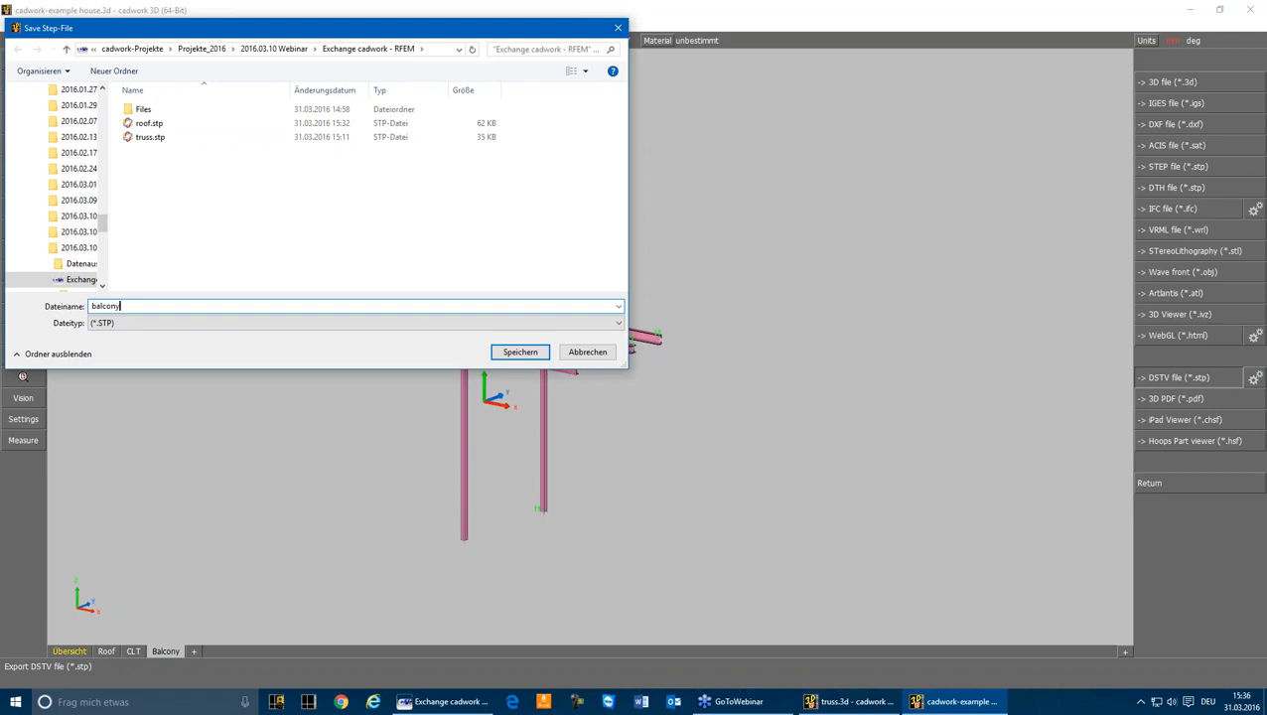
key(Return)
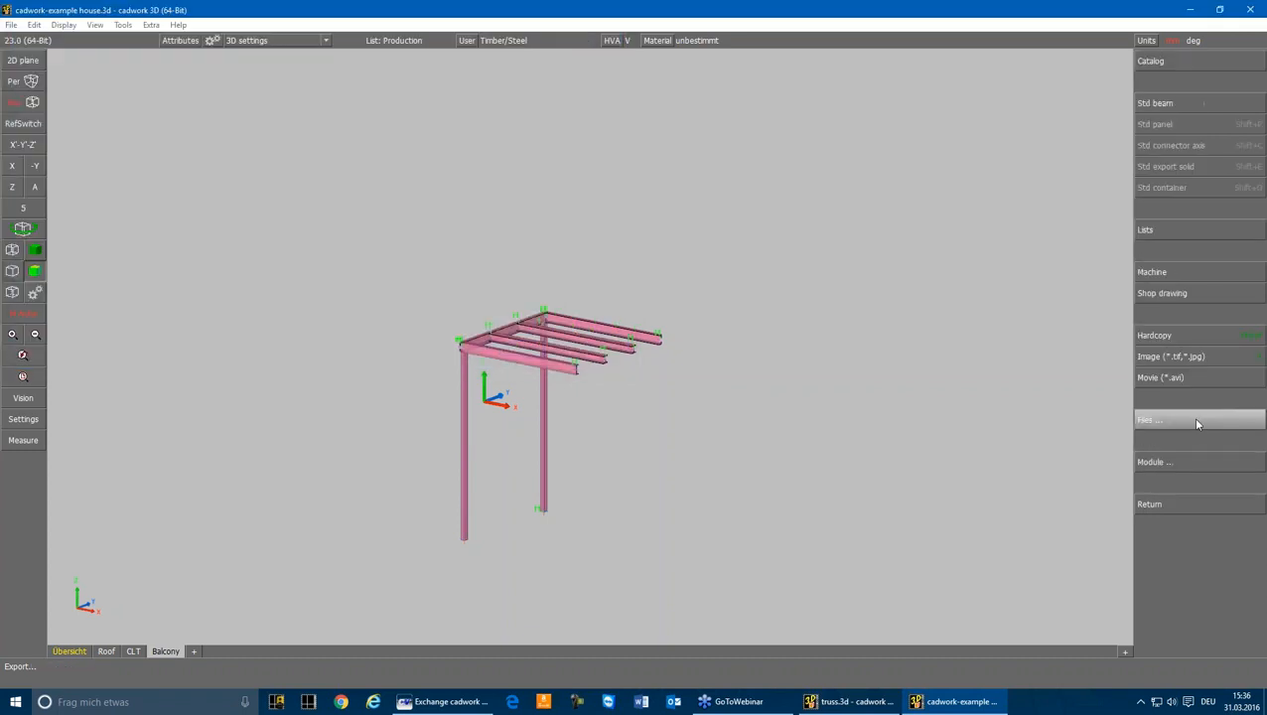
click(1192, 417)
key(Escape)
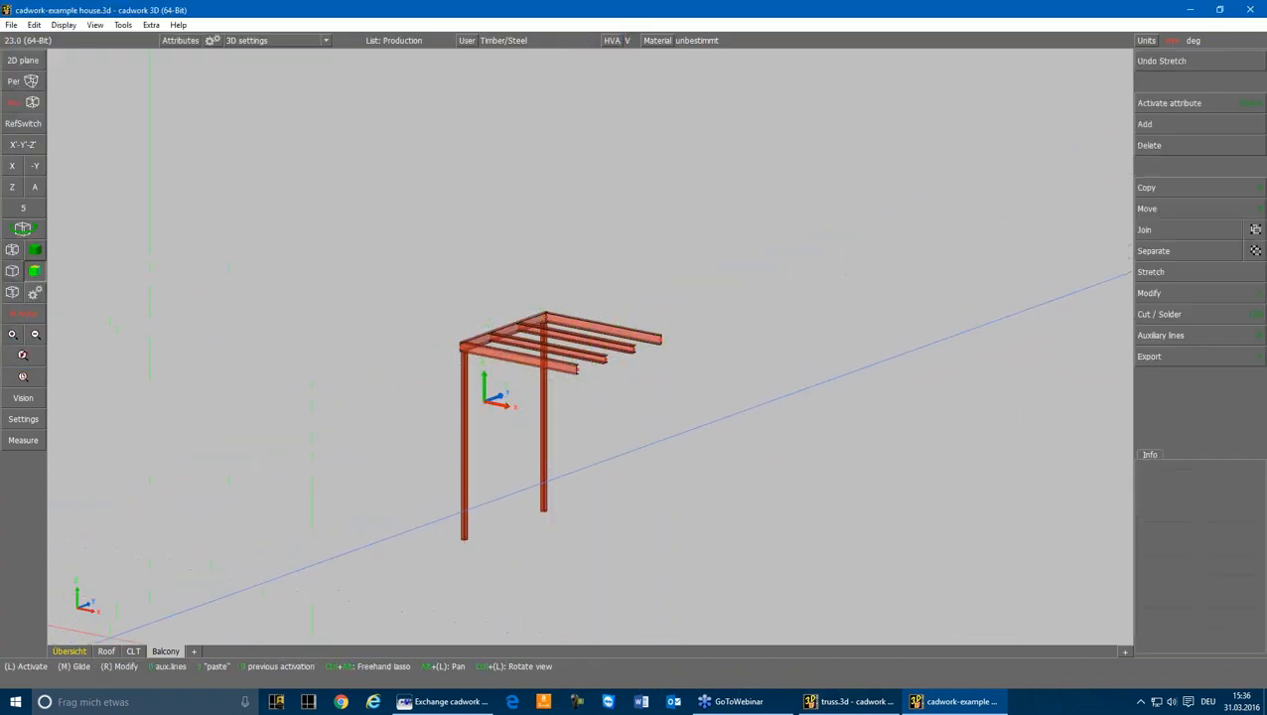
Switch to the Übersicht scene and view the complete house model
click(165, 650)
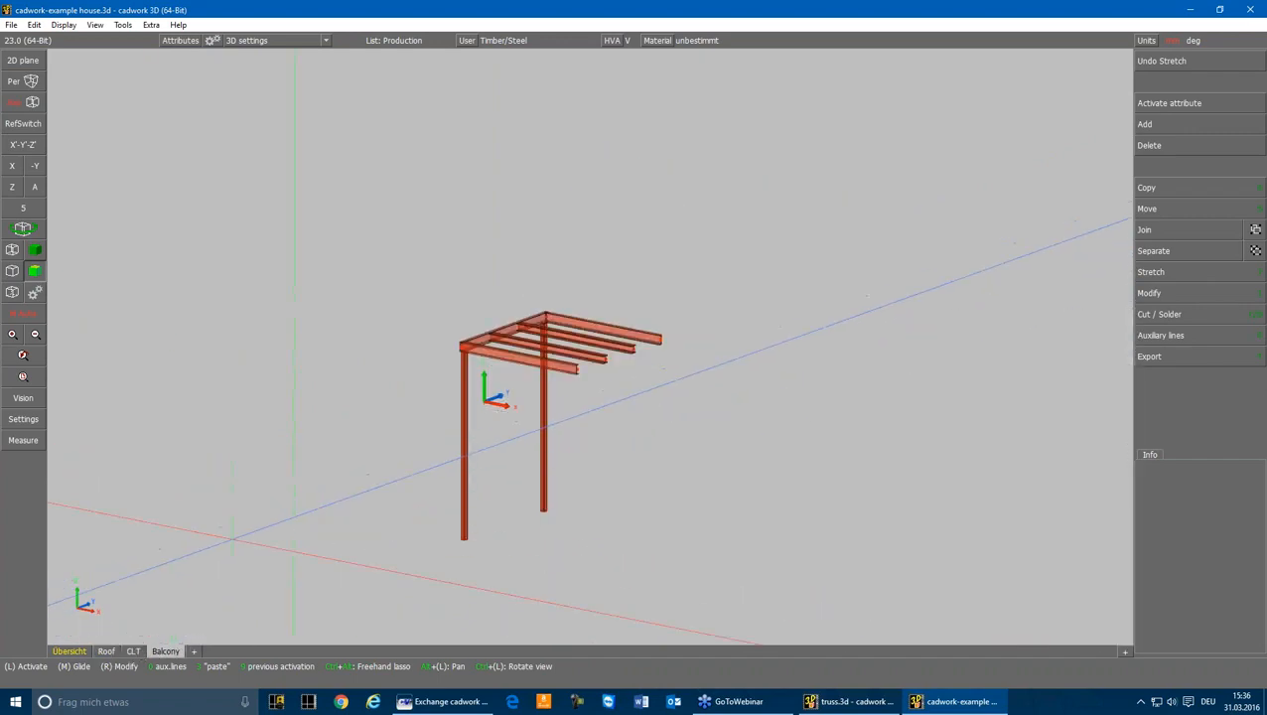
click(83, 652)
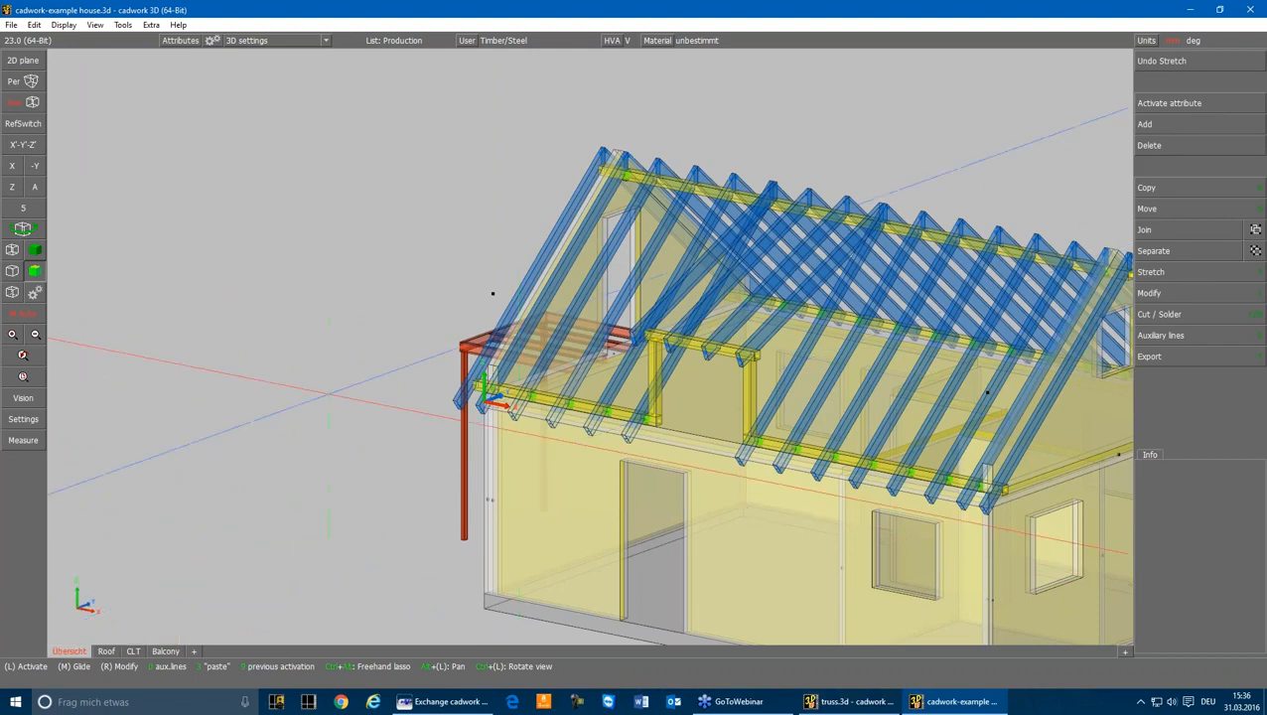
scroll(760, 162, down, 4)
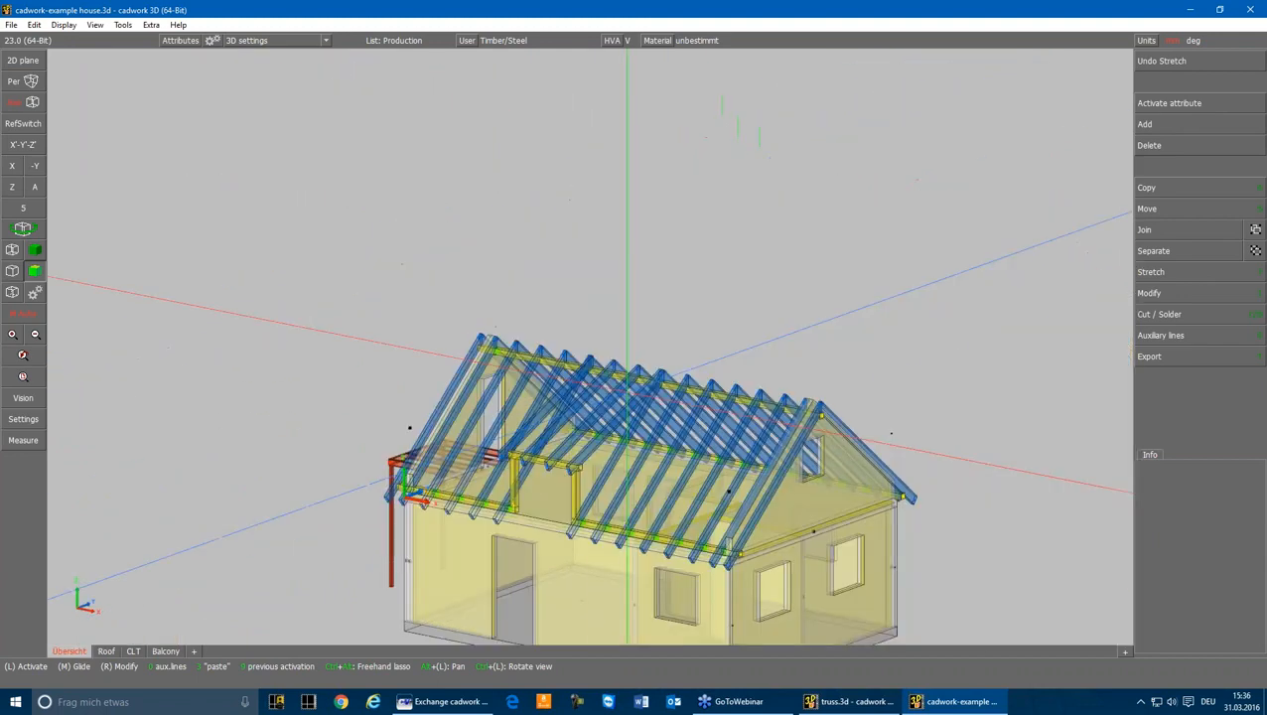
scroll(579, 397, up, 4)
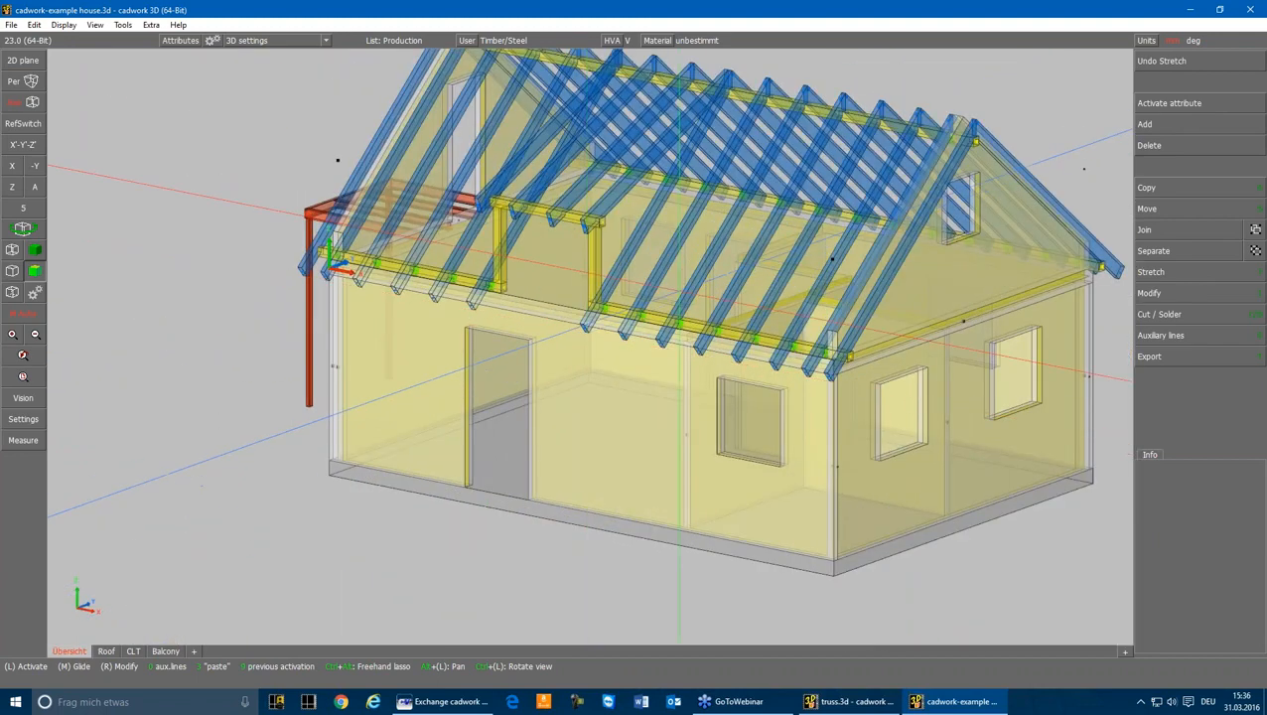
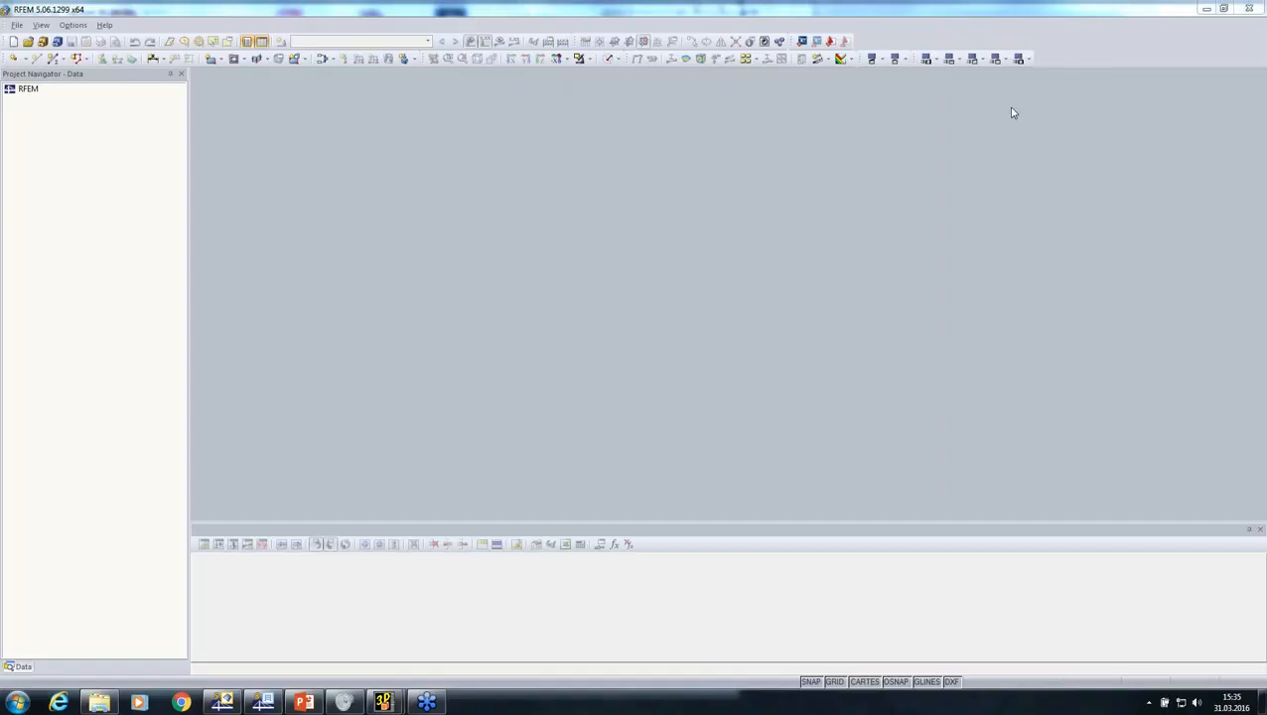
Switch to RFEM and import roof.stp from the 31032016 folder using the Cadwork (*.stp) format
click(17, 26)
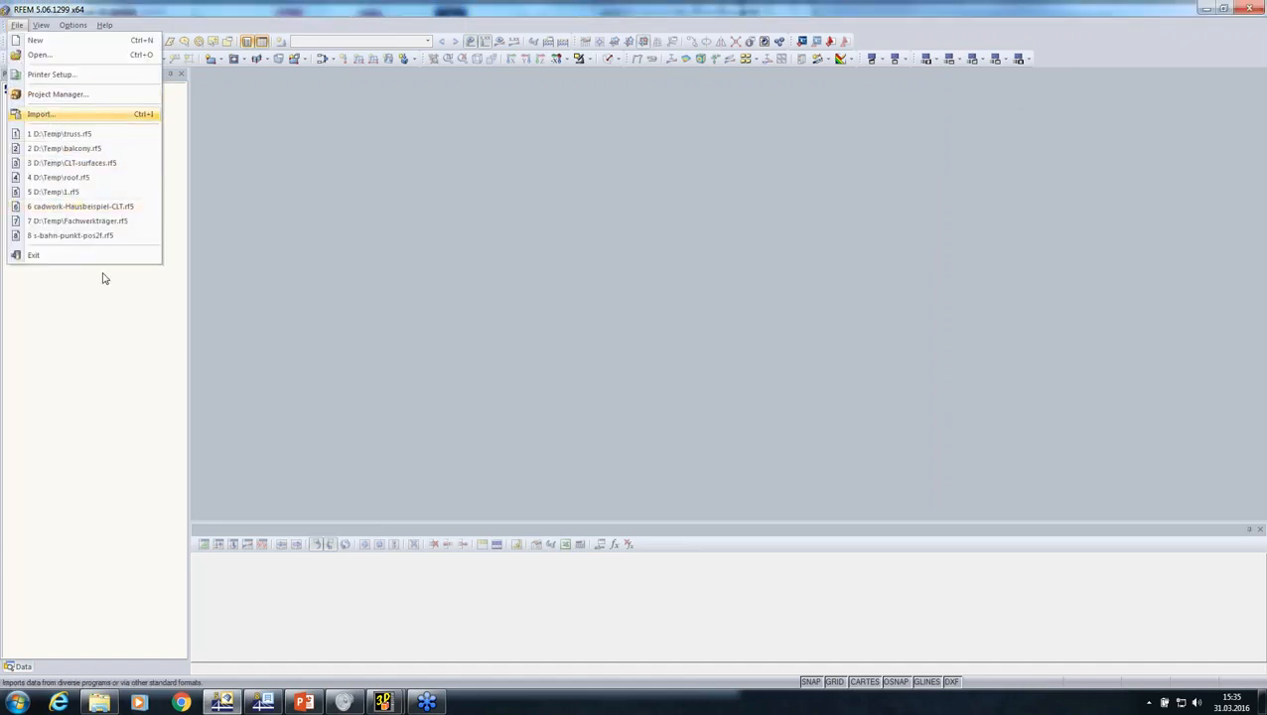
key(Return)
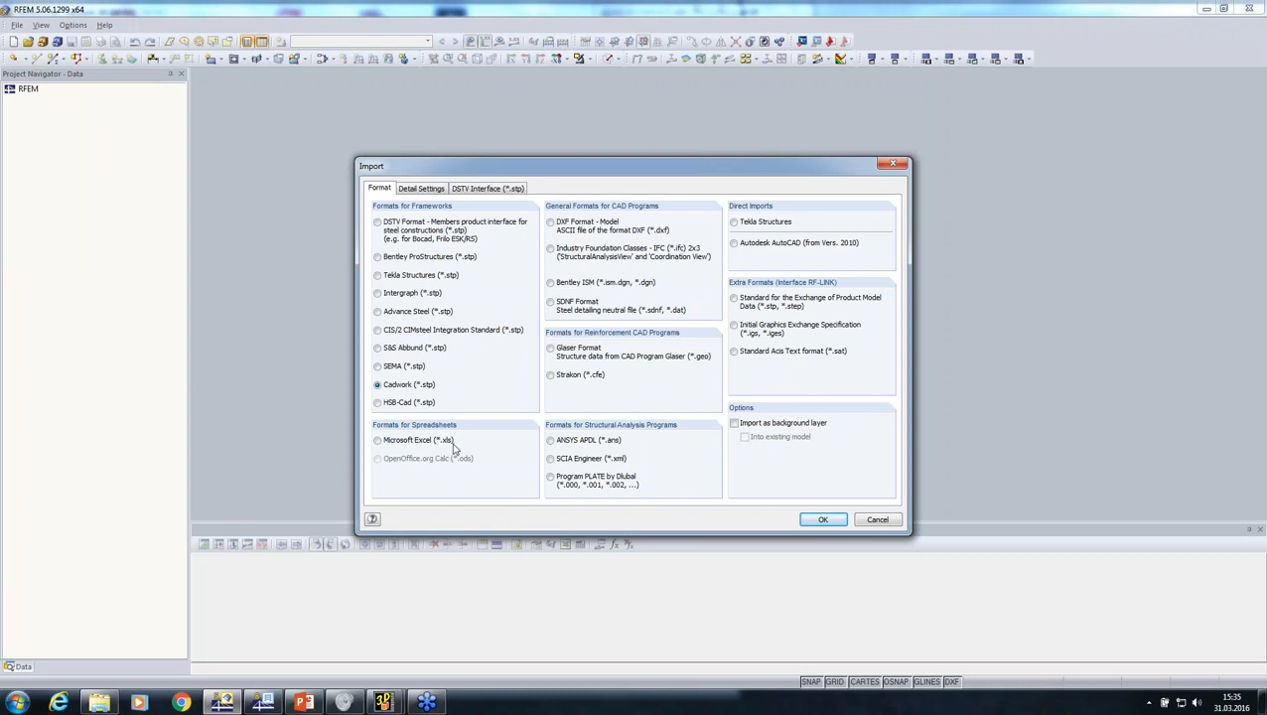
click(820, 520)
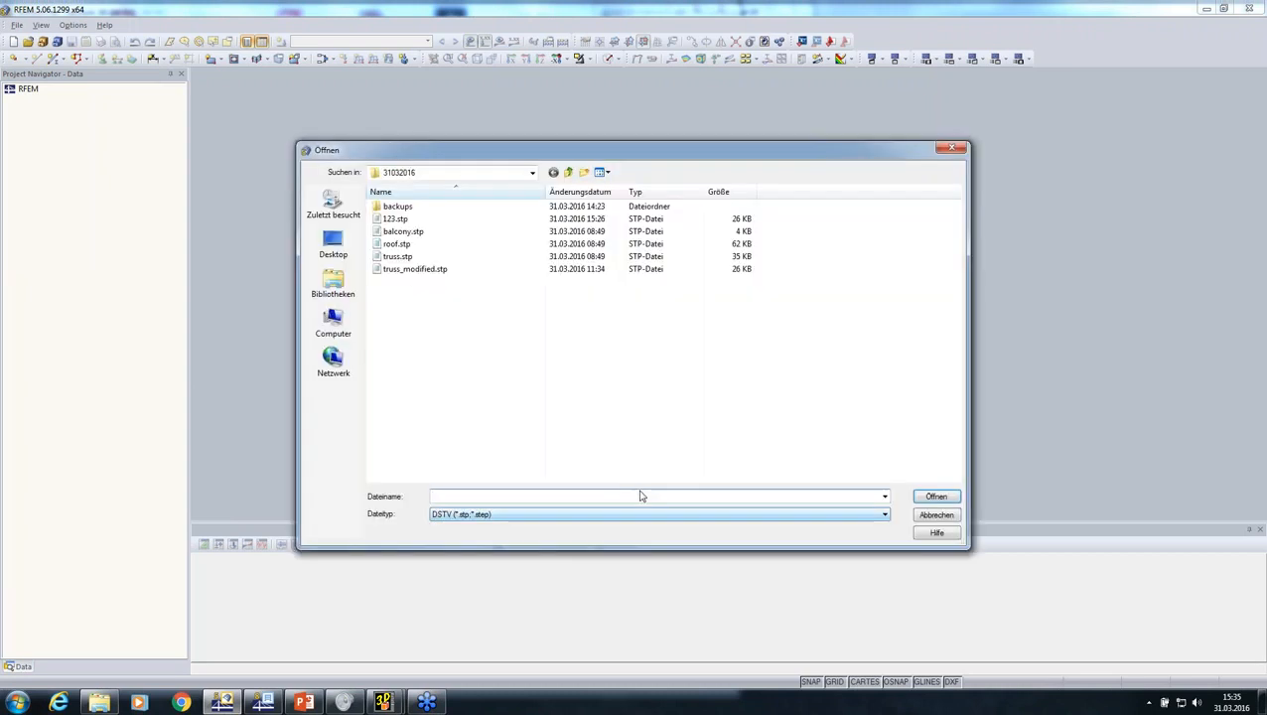
click(402, 245)
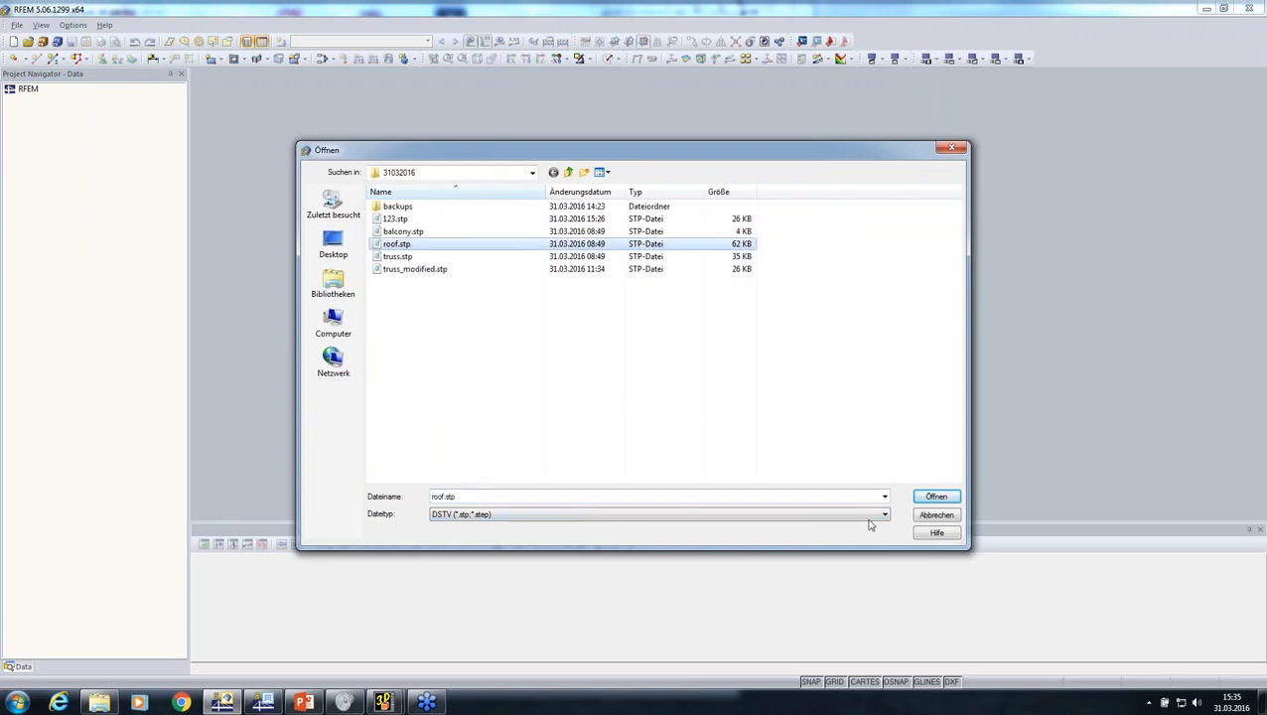
click(933, 498)
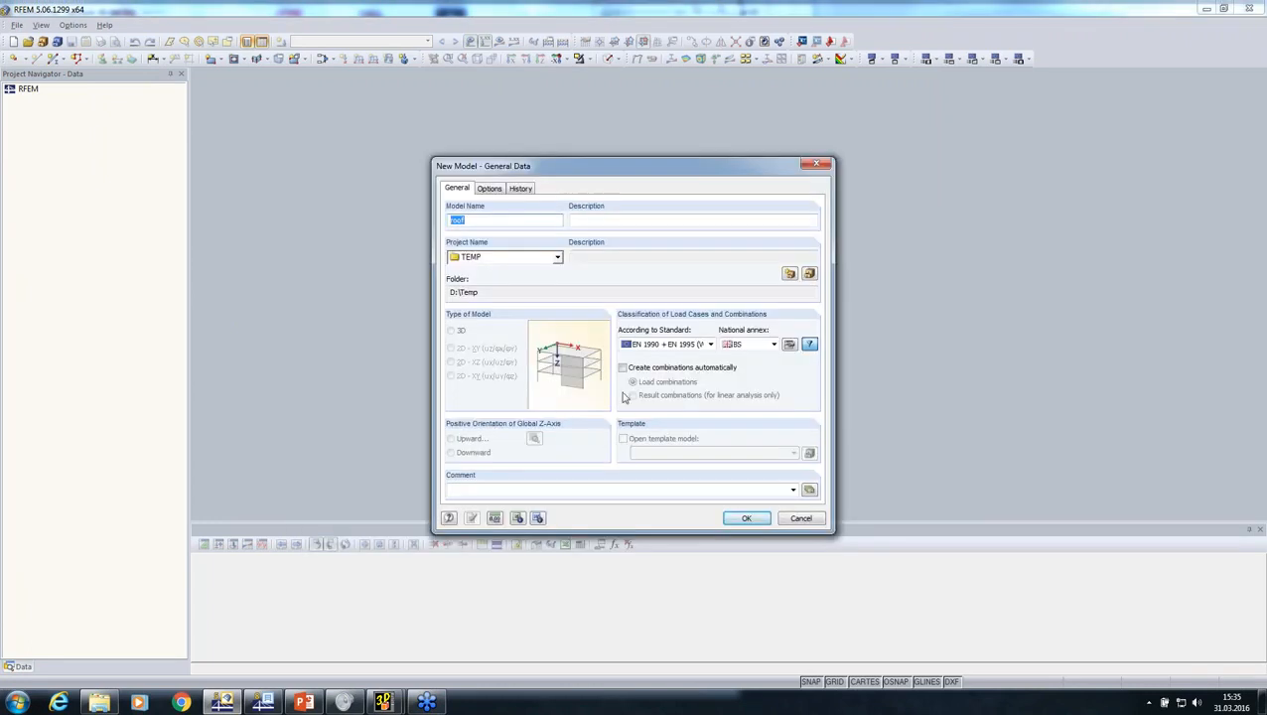
Create the roof model with the ASCE 7-10 NDS (Wood) standard and automatic creation of load combinations
click(652, 346)
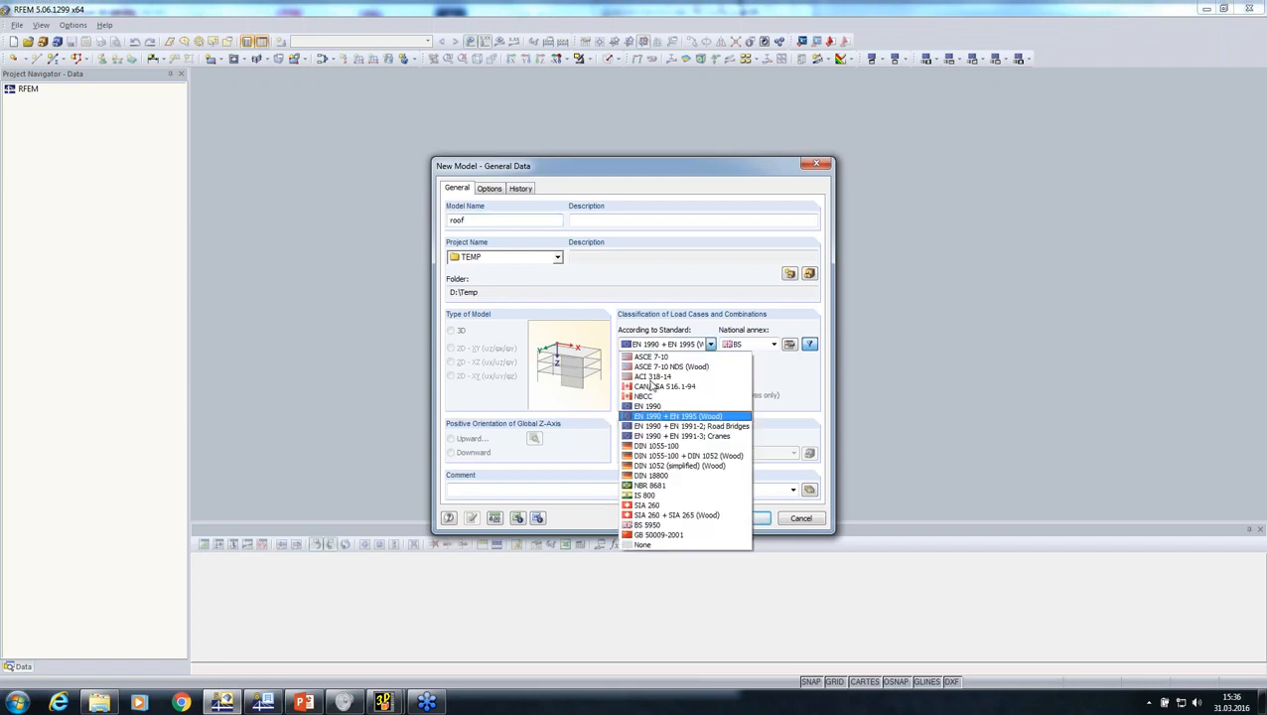
click(655, 368)
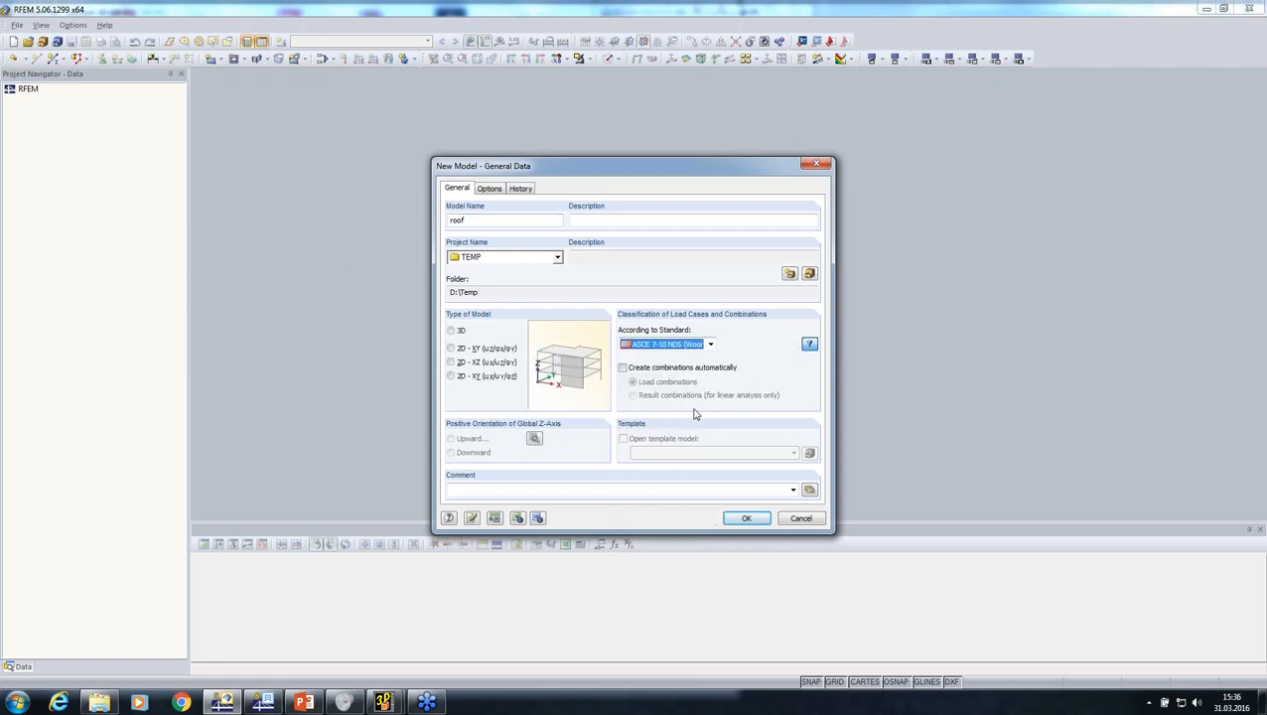
click(623, 368)
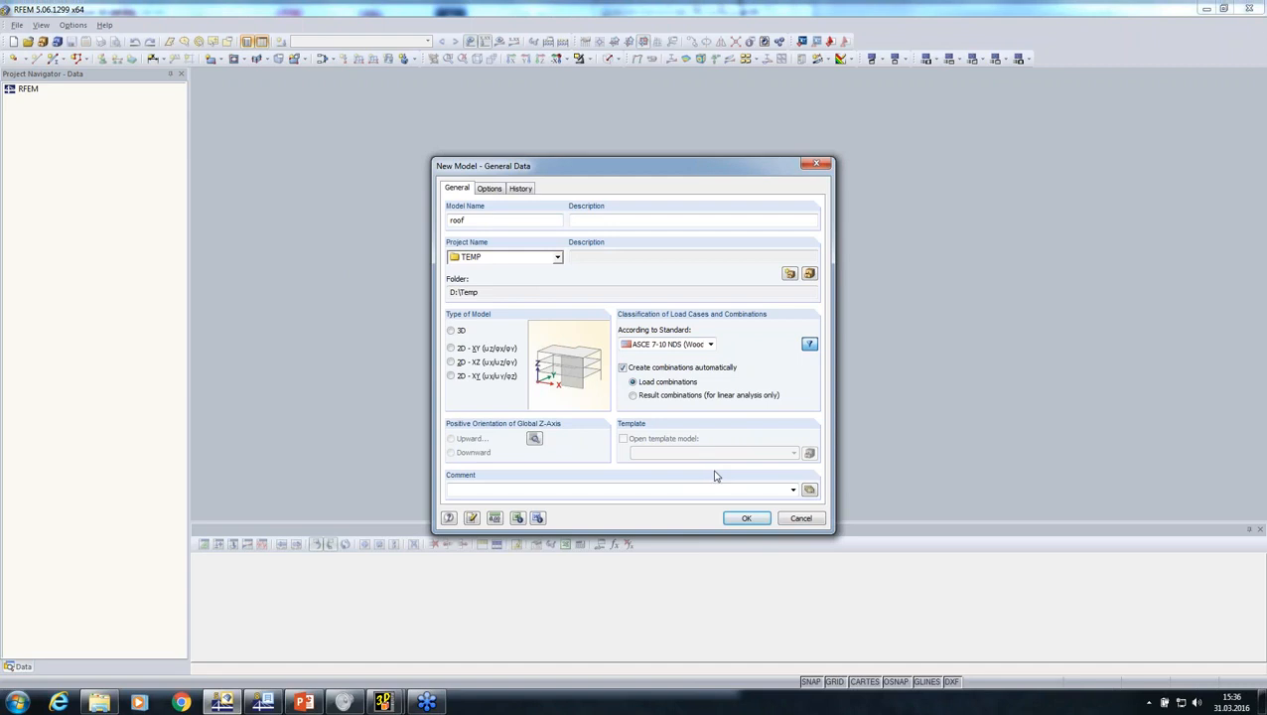
click(744, 519)
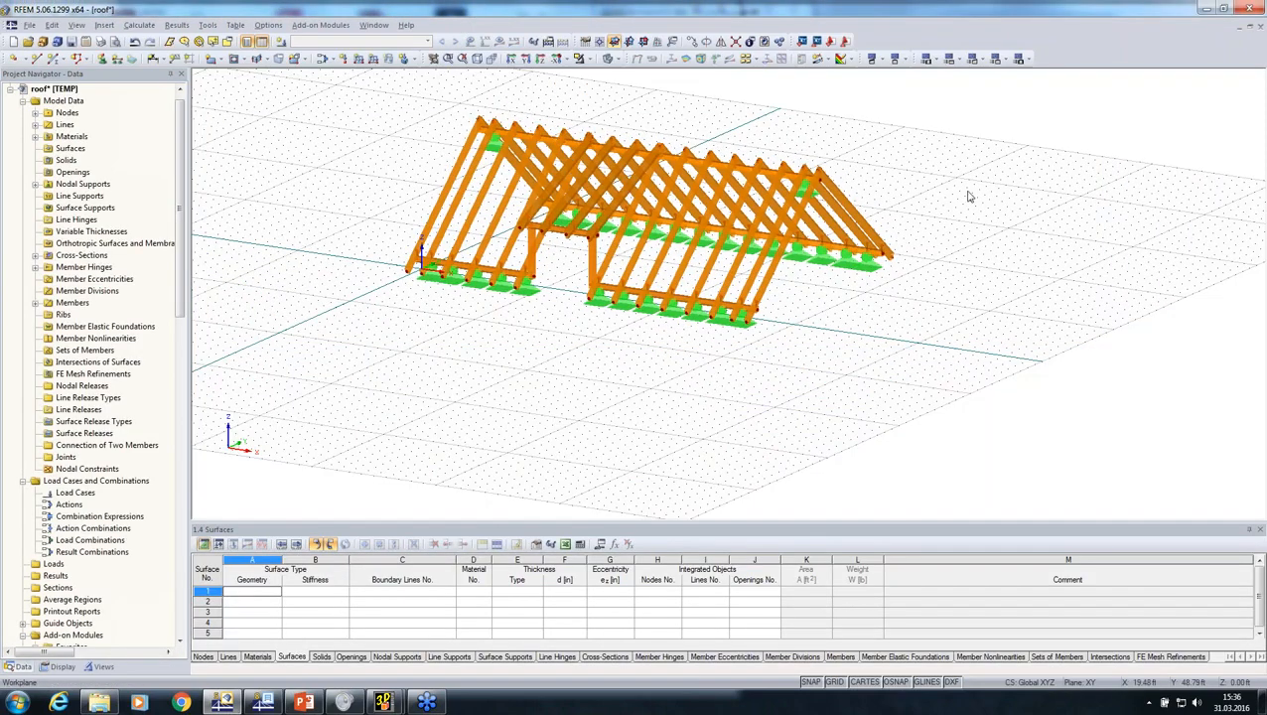
Display the imported roof members as wireframe lines and examine the nodal supports along the eaves purlin
ctrl+middle_drag(970, 197, 699, 358)
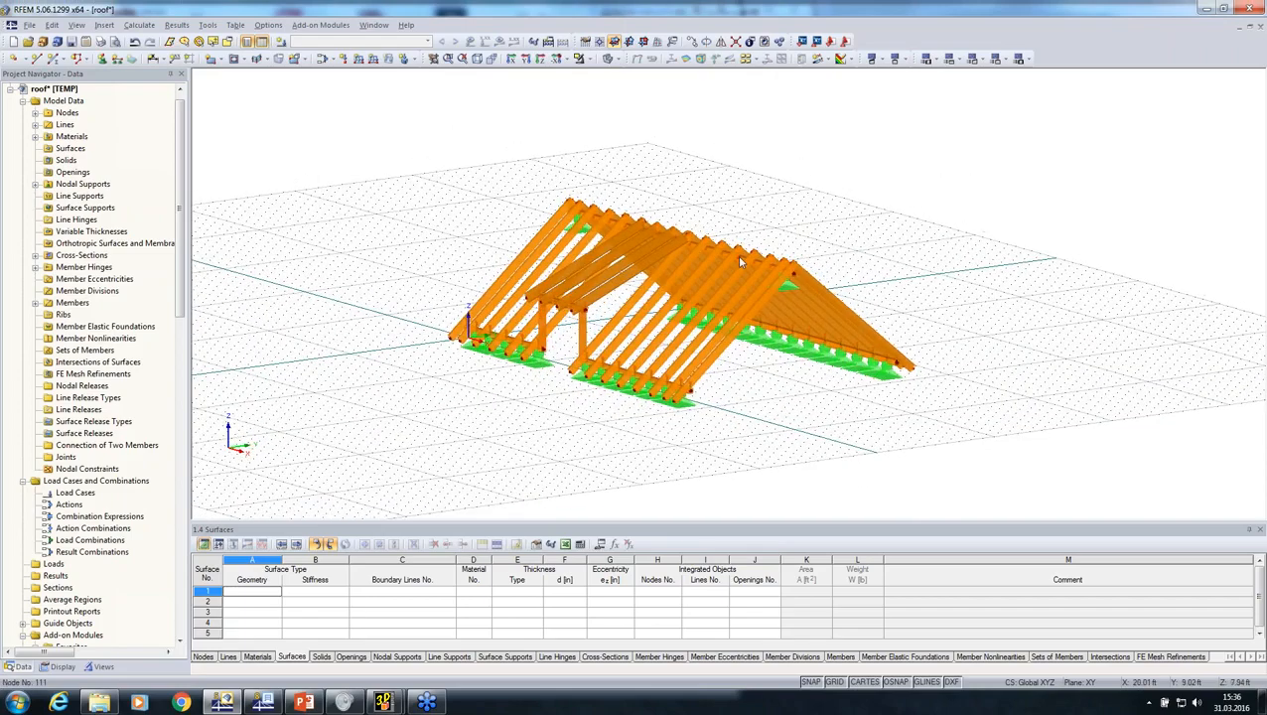
scroll(742, 255, up, 3)
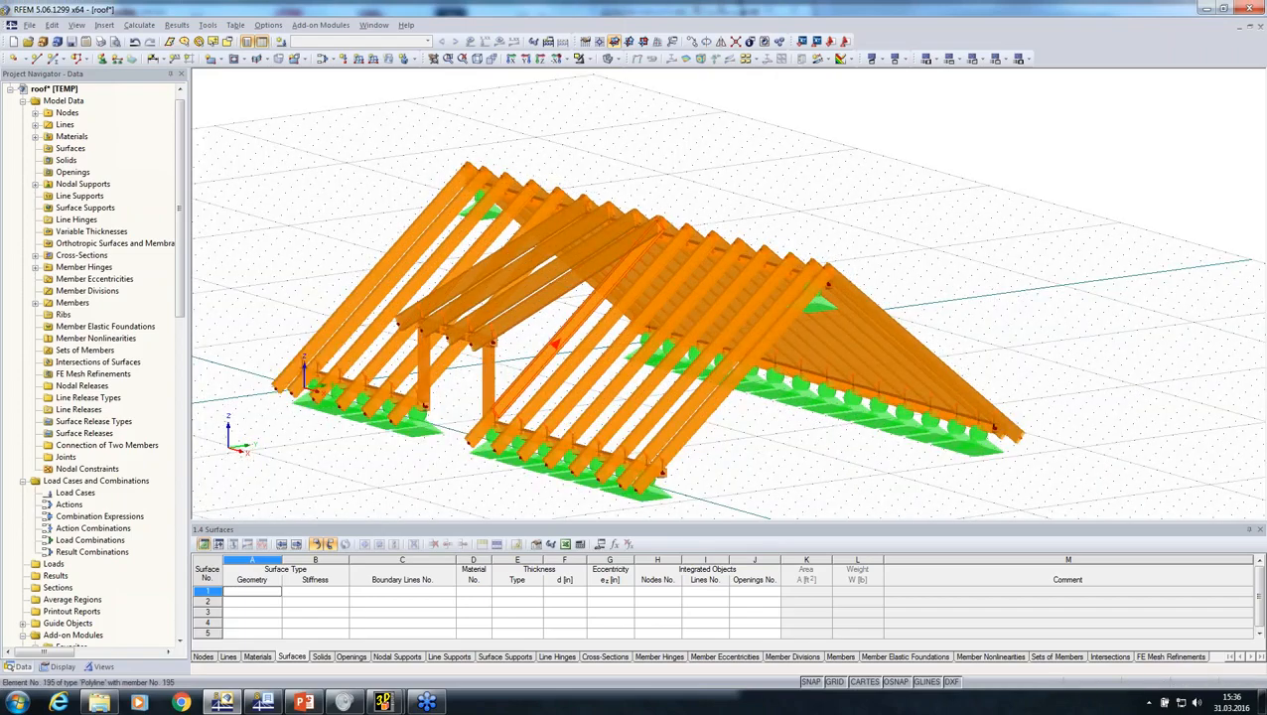
ctrl+middle_drag(556, 344, 445, 298)
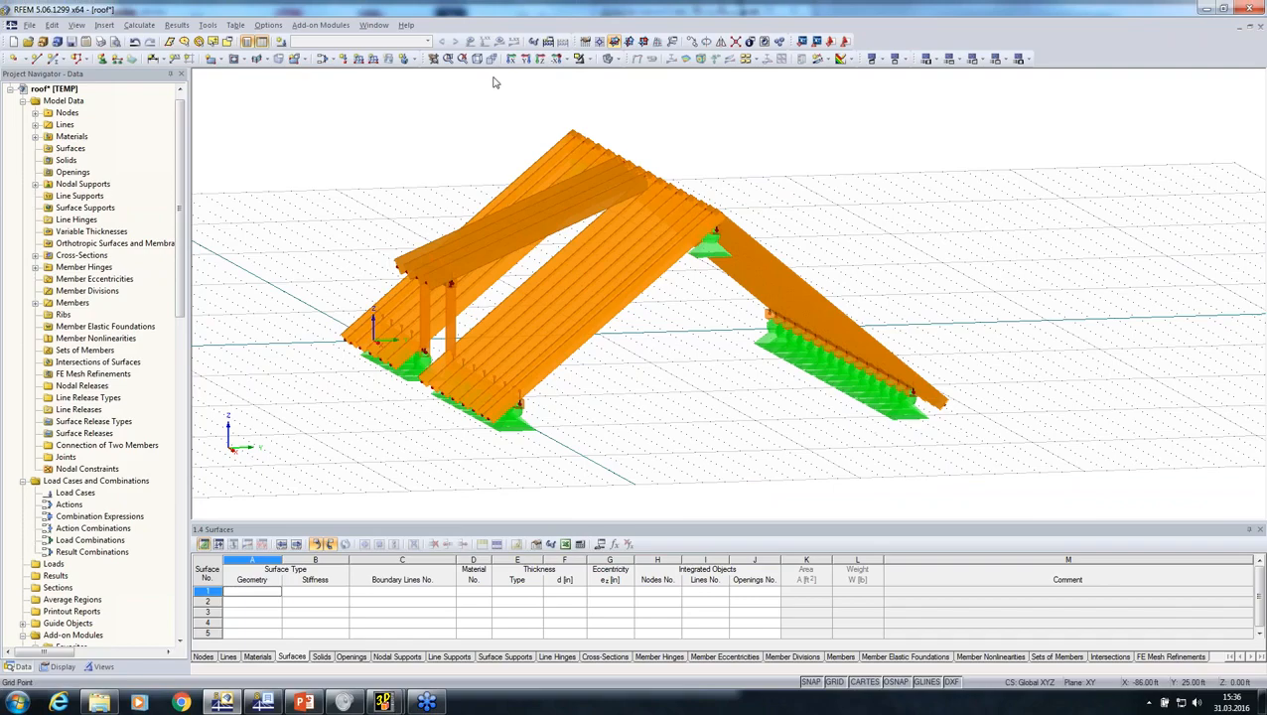
click(606, 59)
ctrl+middle_drag(565, 327, 451, 326)
scroll(442, 328, up, 3)
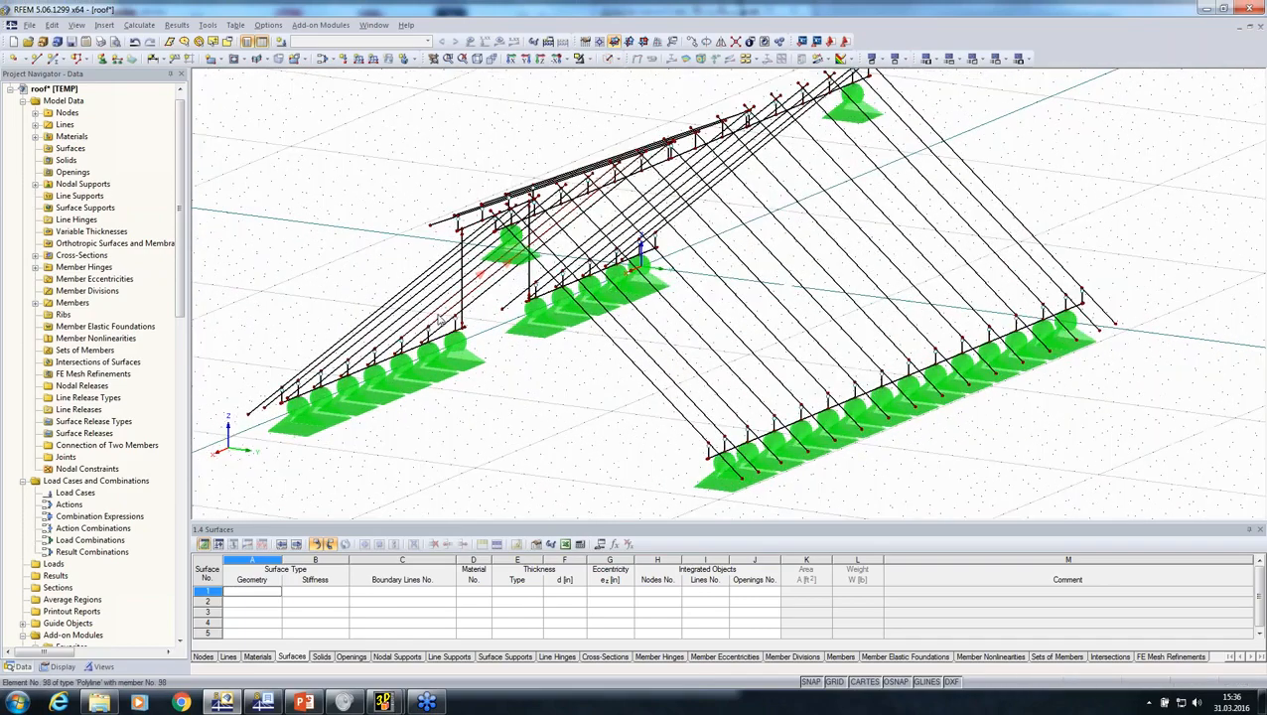
scroll(434, 333, up, 2)
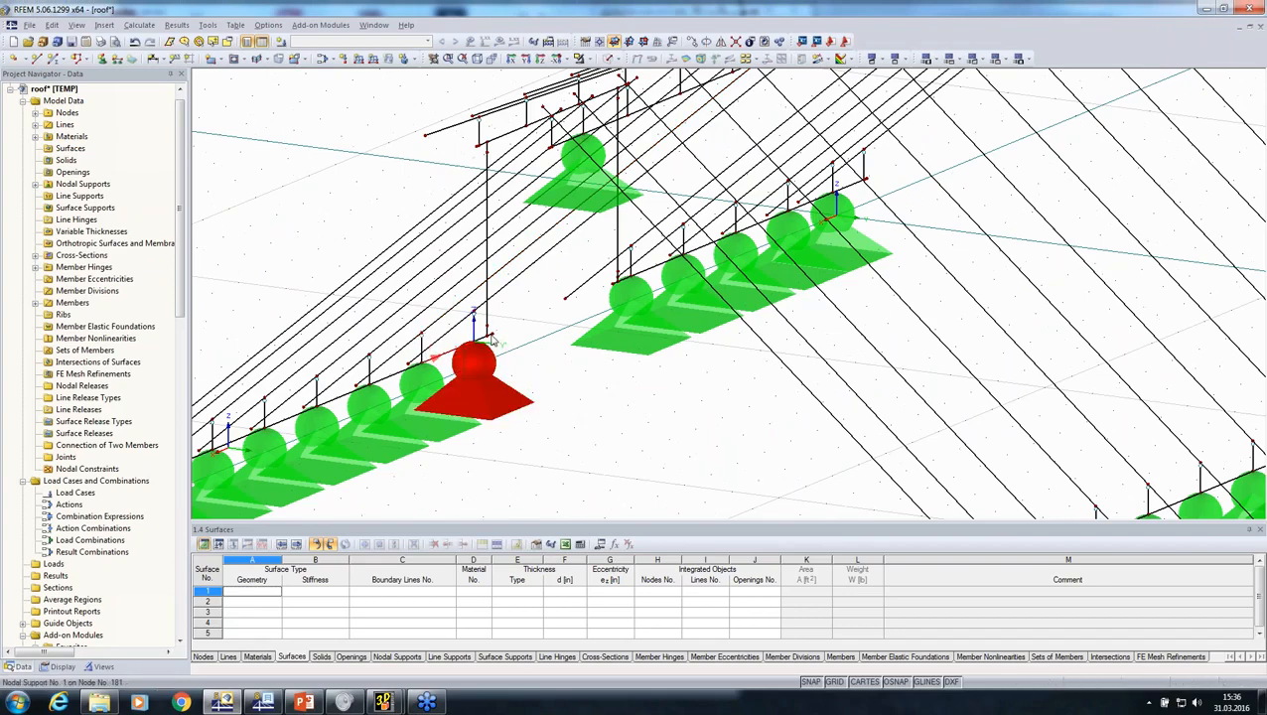
scroll(468, 339, down, 2)
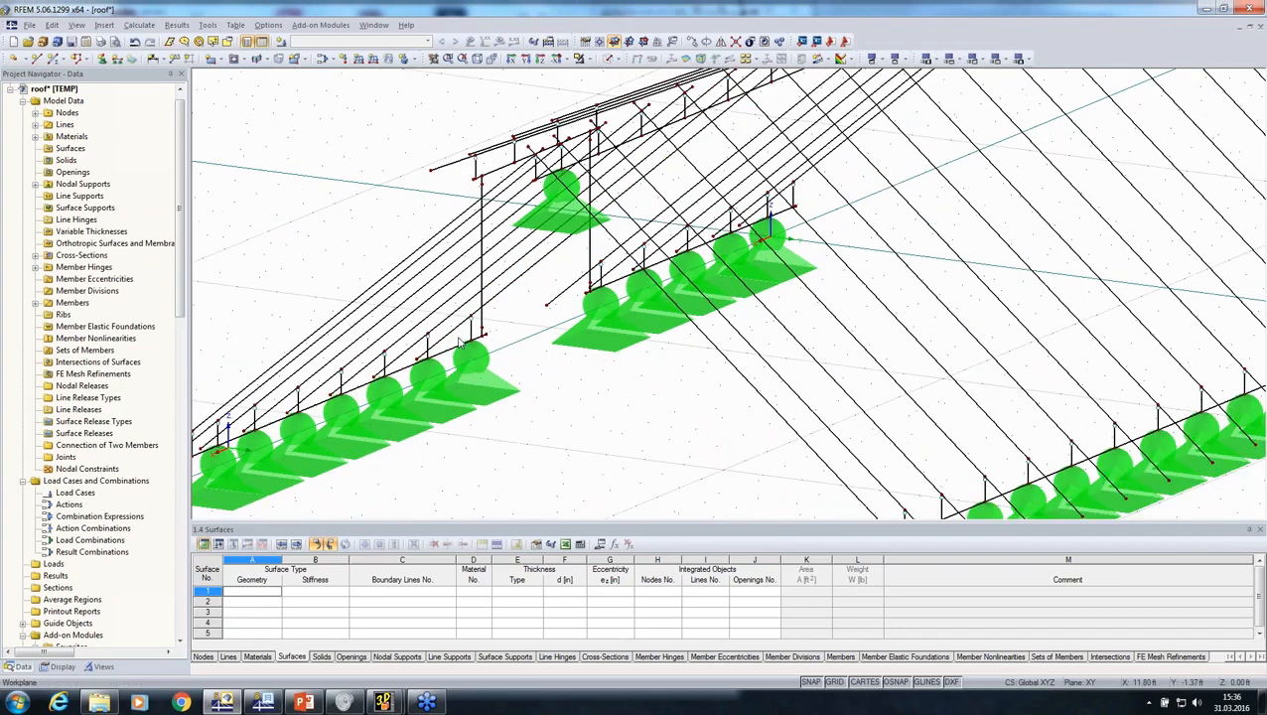
Create load case LC1 as a Dead action with active self-weight factor -1.000 in Z and Permanent load duration
middle_drag(460, 341, 367, 298)
ctrl+middle_drag(564, 421, 841, 384)
scroll(841, 384, down, 2)
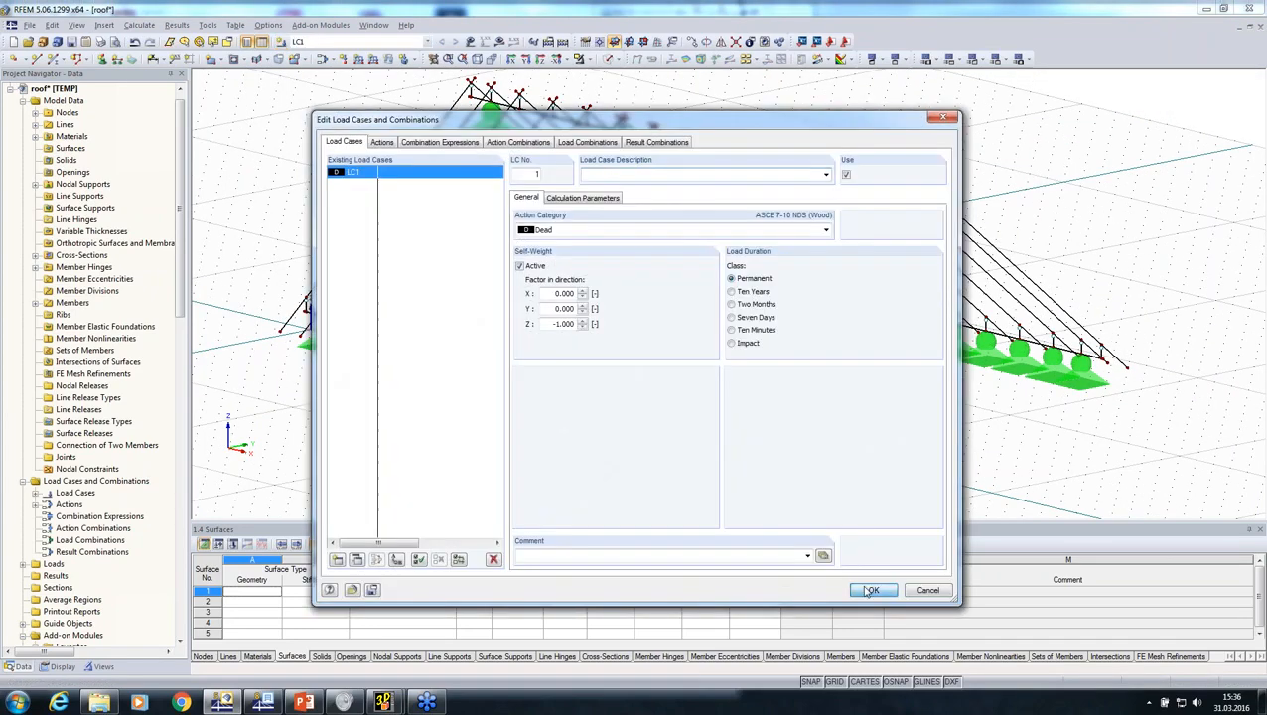
click(871, 590)
Delete the short rafter ends projecting beyond the ridge, working in the gable-end view of the roof
click(524, 58)
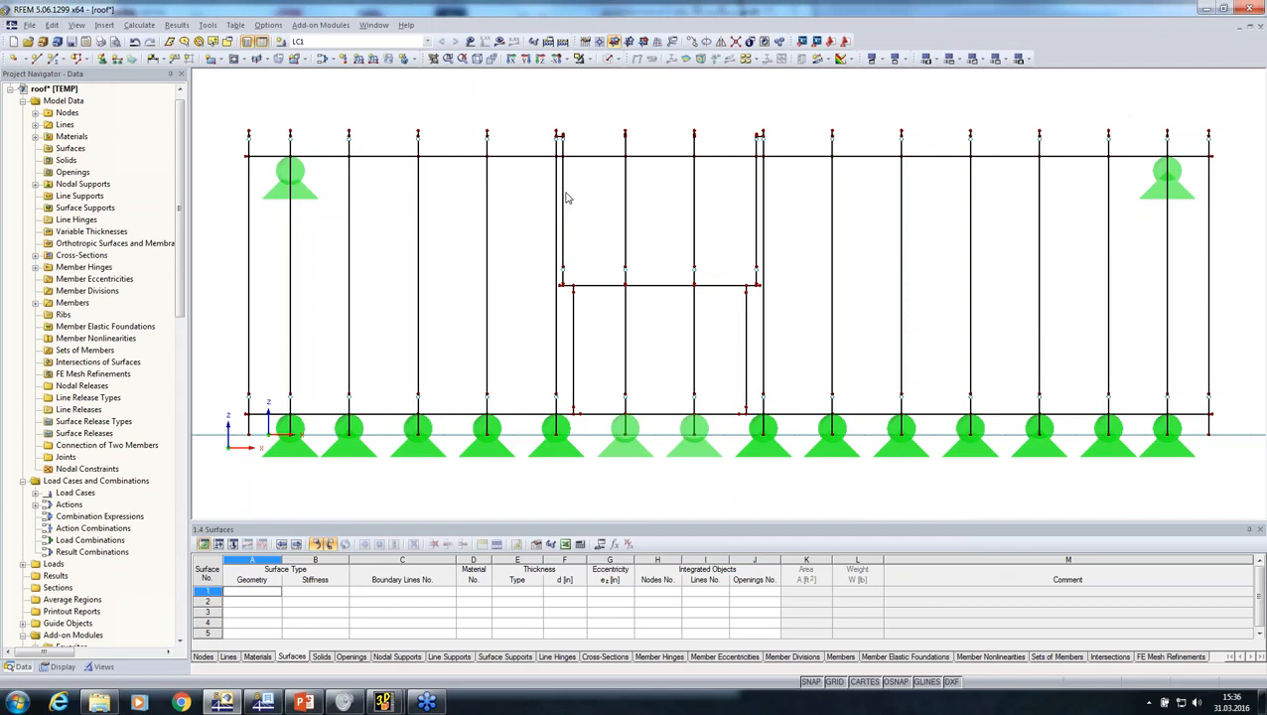
click(512, 60)
middle_drag(685, 202, 636, 355)
scroll(635, 354, up, 1)
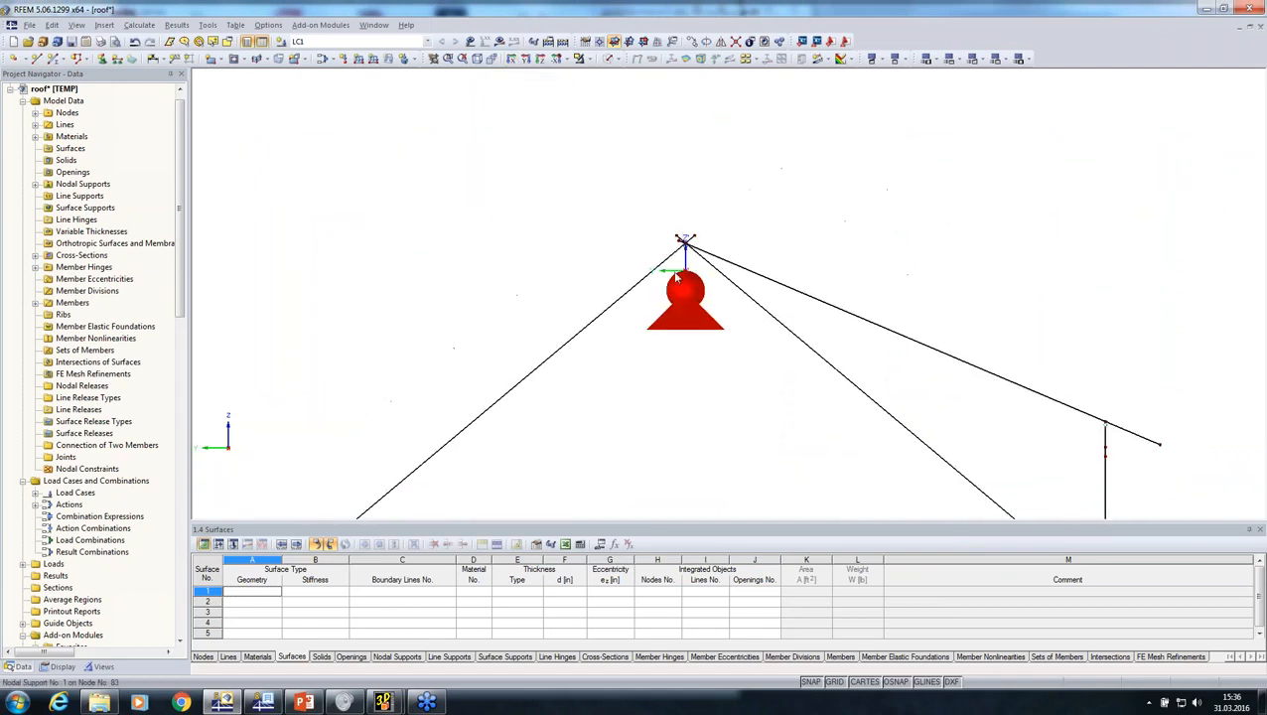
scroll(678, 268, up, 3)
click(687, 199)
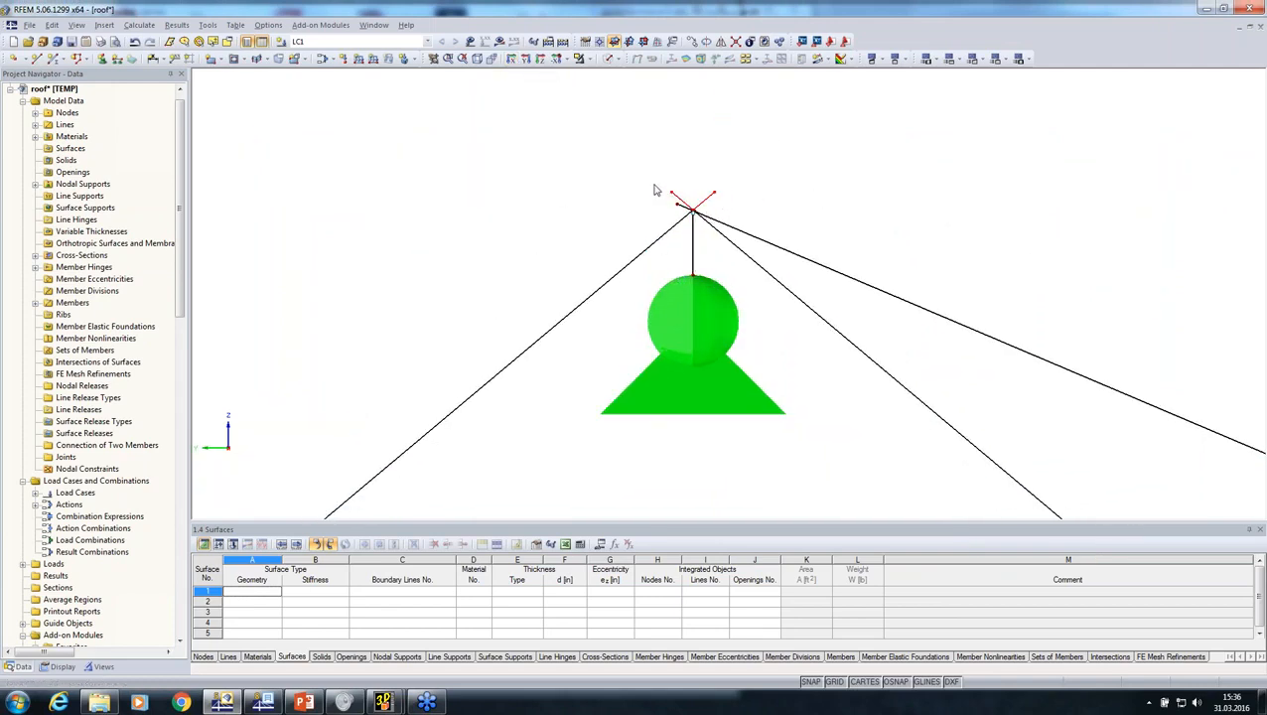
scroll(663, 192, up, 2)
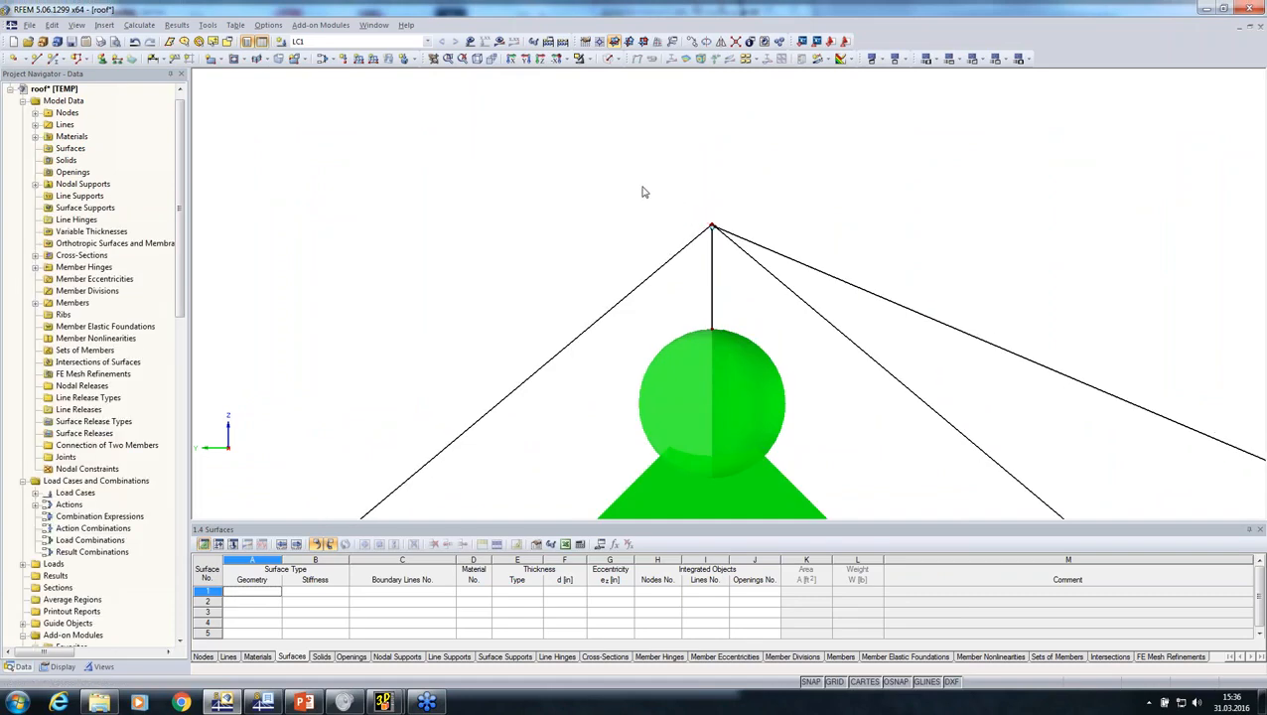
Run the finite element calculation of load case LC1 for the whole roof
scroll(641, 184, down, 4)
ctrl+middle_drag(639, 176, 556, 323)
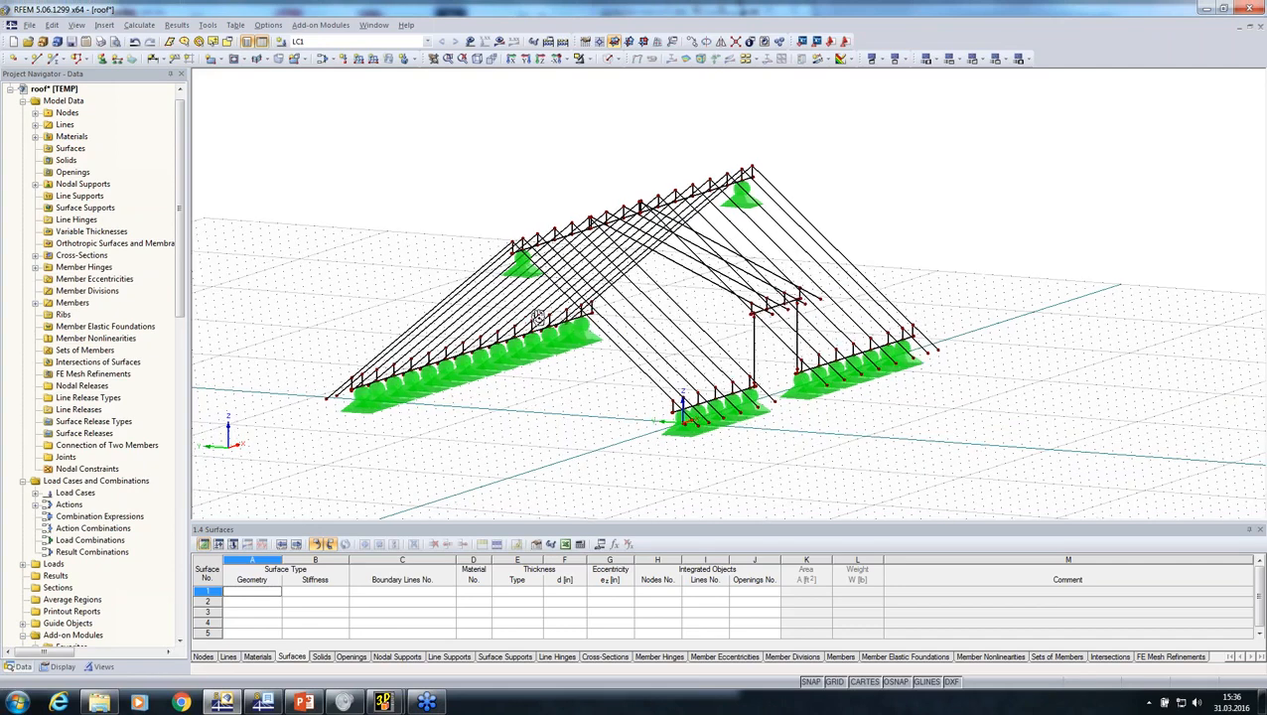
click(500, 42)
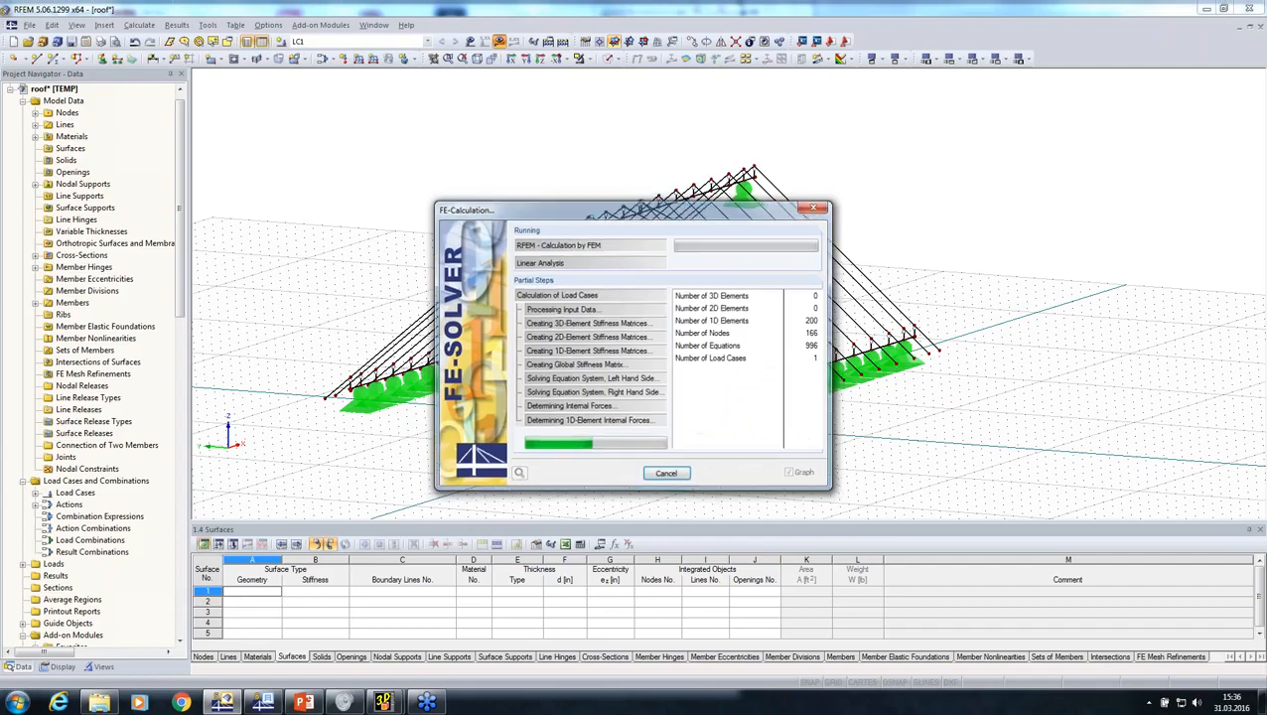
Dismiss the calculation message and examine the unstable node at the gable-end corner support of the eaves purlin
click(627, 509)
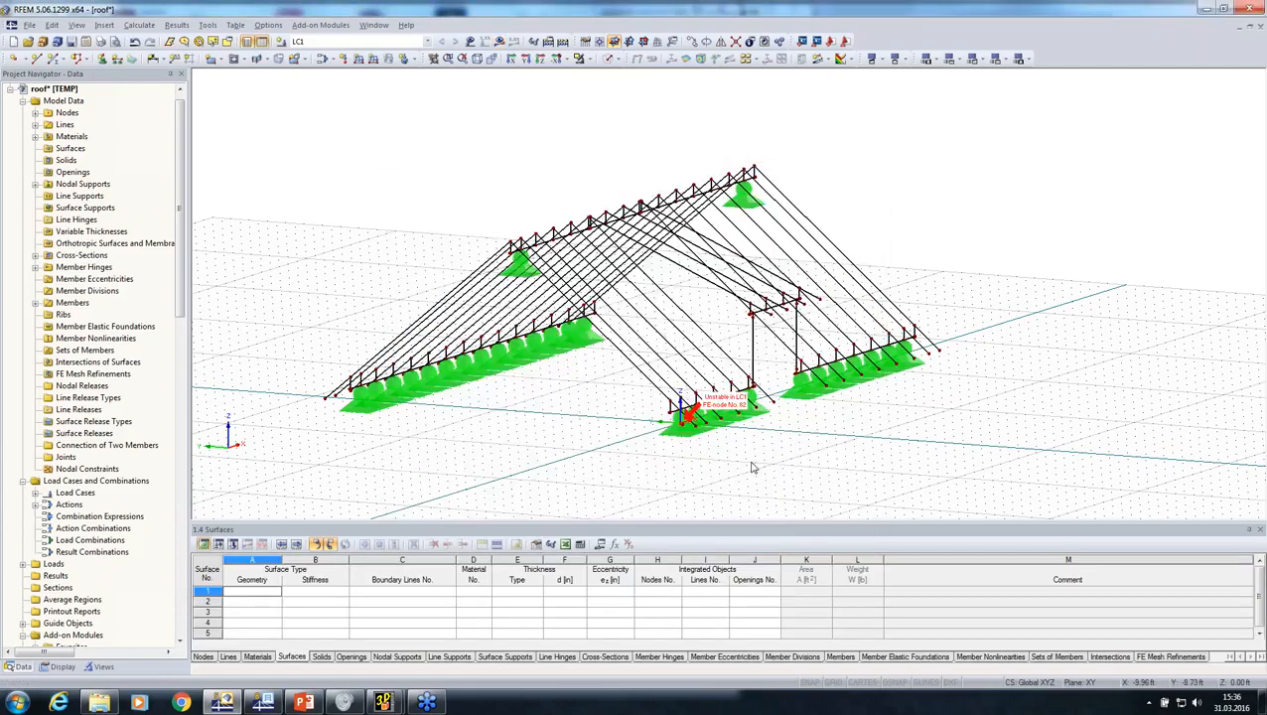
scroll(751, 469, down, 4)
ctrl+middle_drag(744, 471, 688, 486)
scroll(688, 486, up, 6)
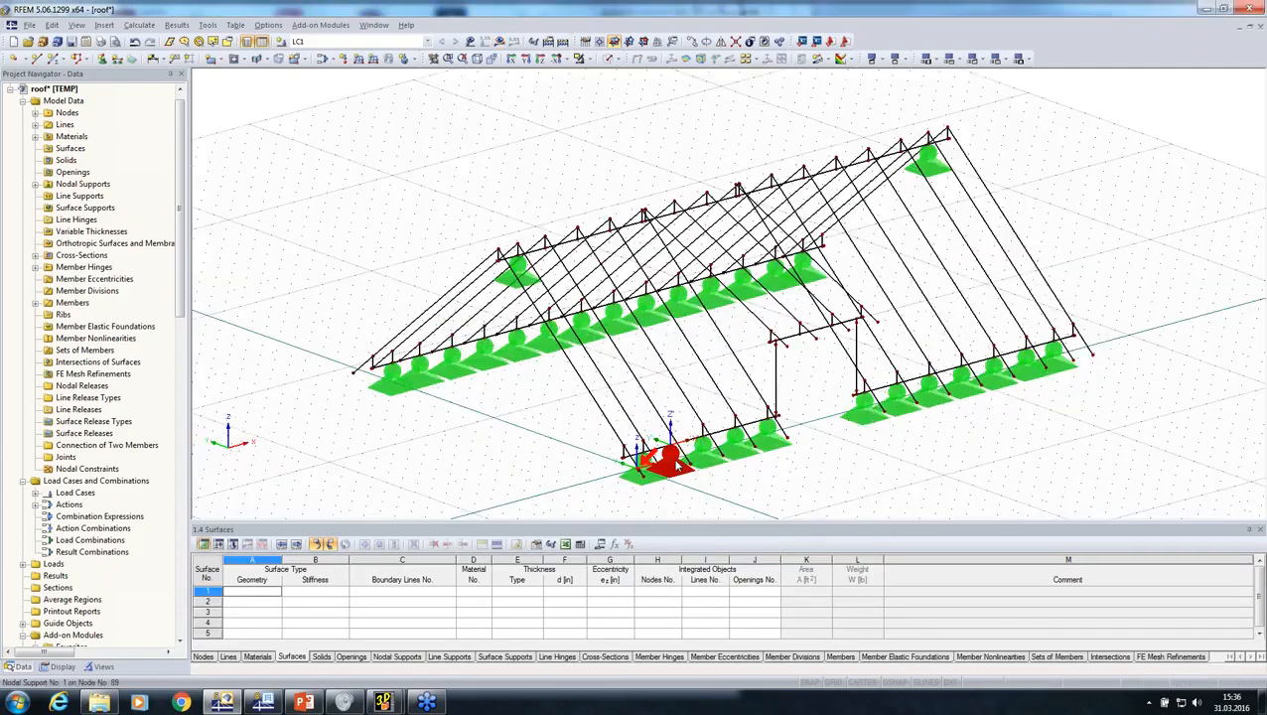
scroll(653, 480, up, 5)
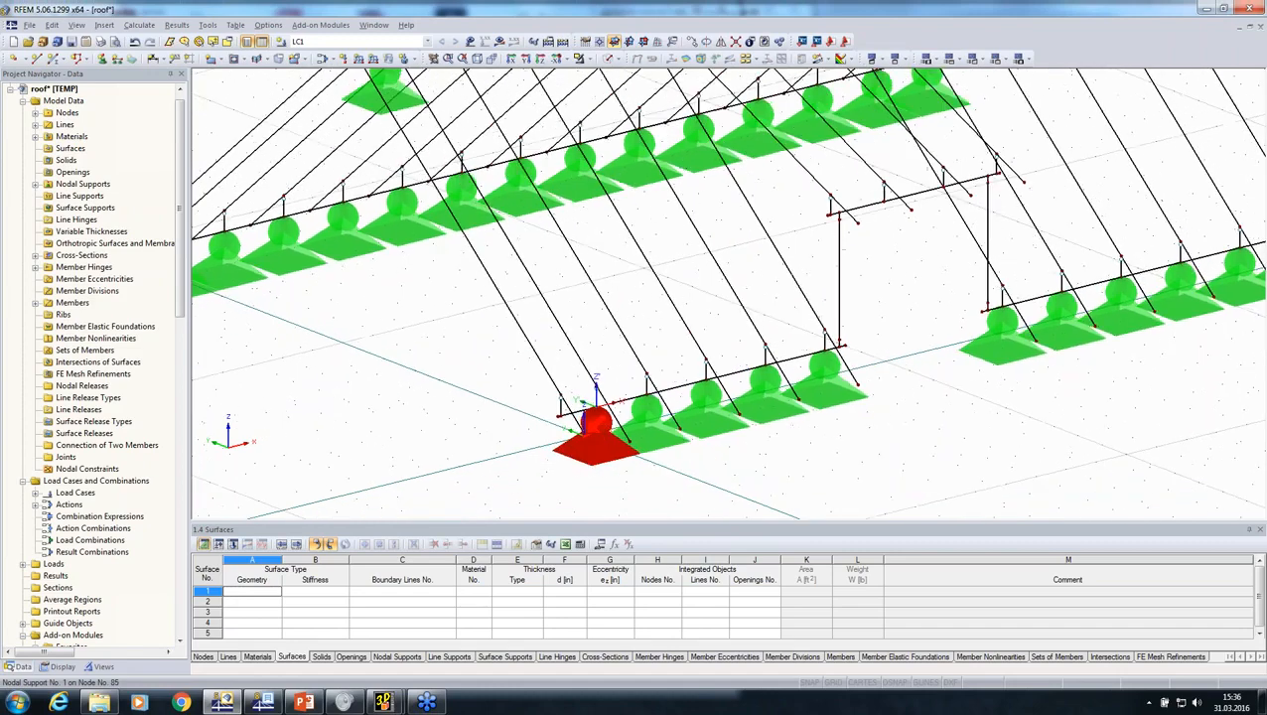
scroll(518, 432, down, 2)
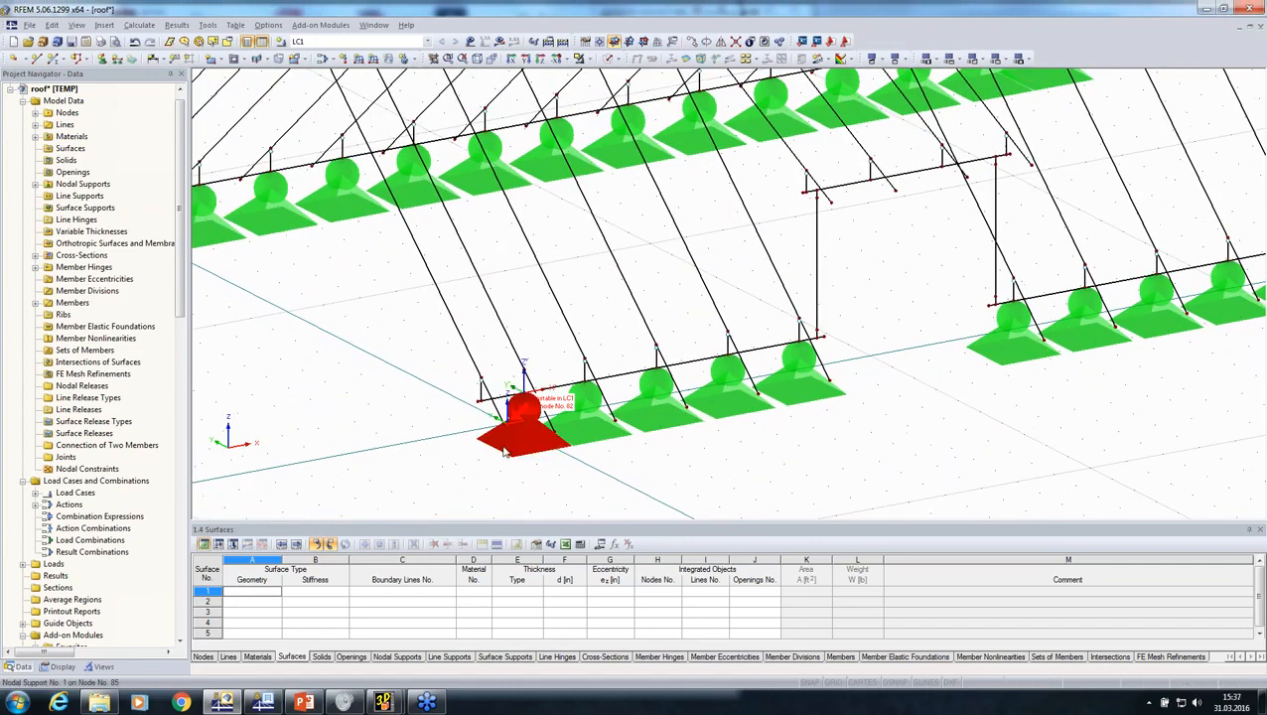
scroll(508, 449, up, 2)
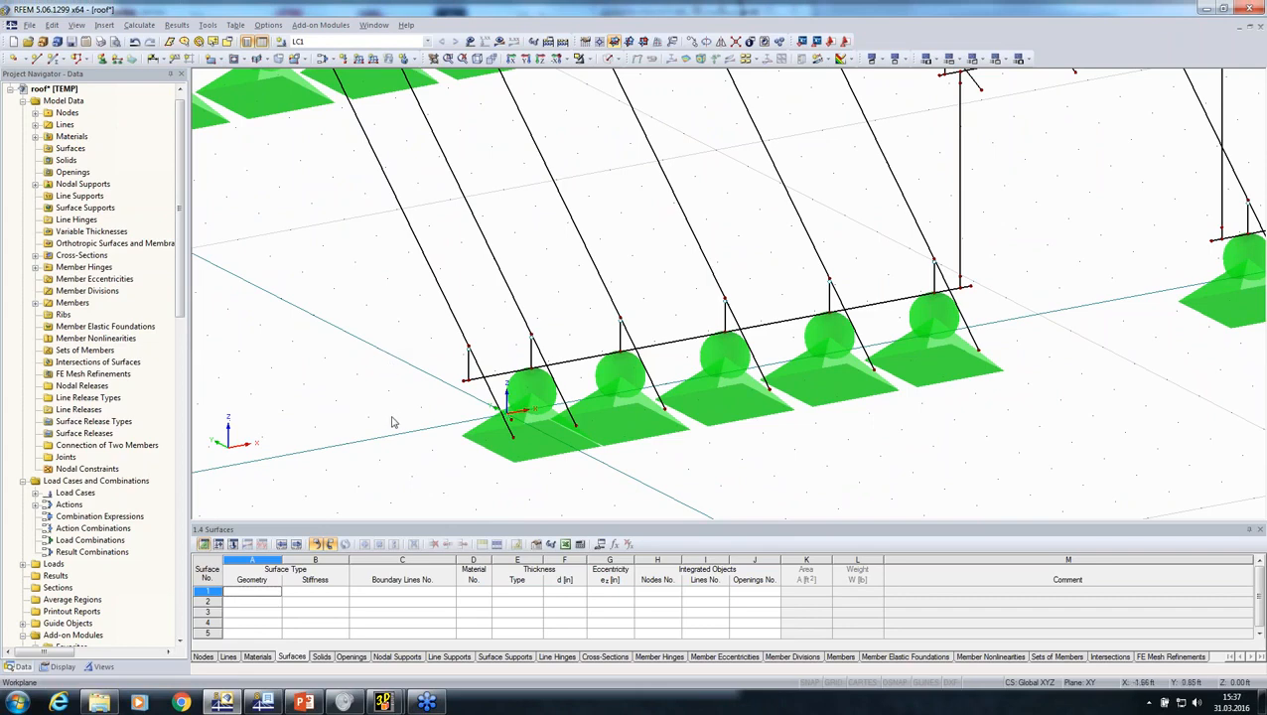
Review the global deformations of load case LC1 across the whole roof
scroll(392, 422, down, 4)
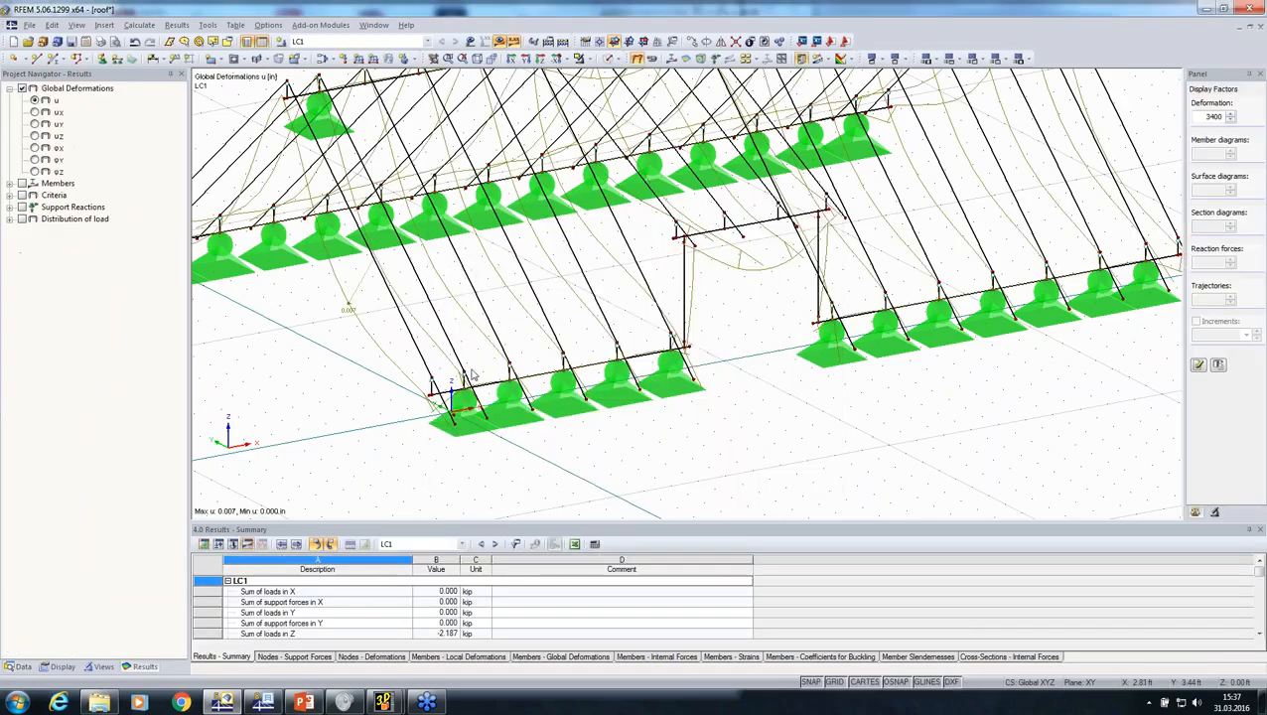
scroll(463, 369, down, 4)
ctrl+middle_drag(463, 371, 611, 405)
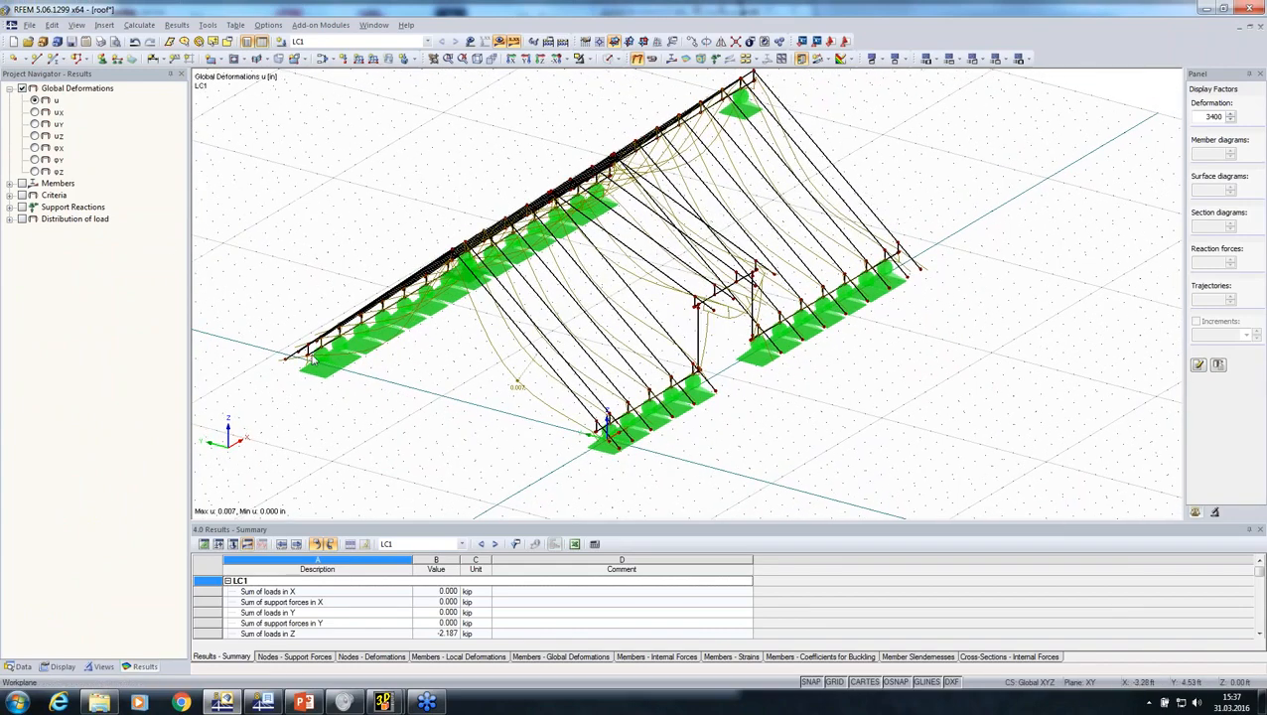
Import CLT-surfaces.sat in Standard Acis Text format as a new model named CLT-surfaces
click(31, 24)
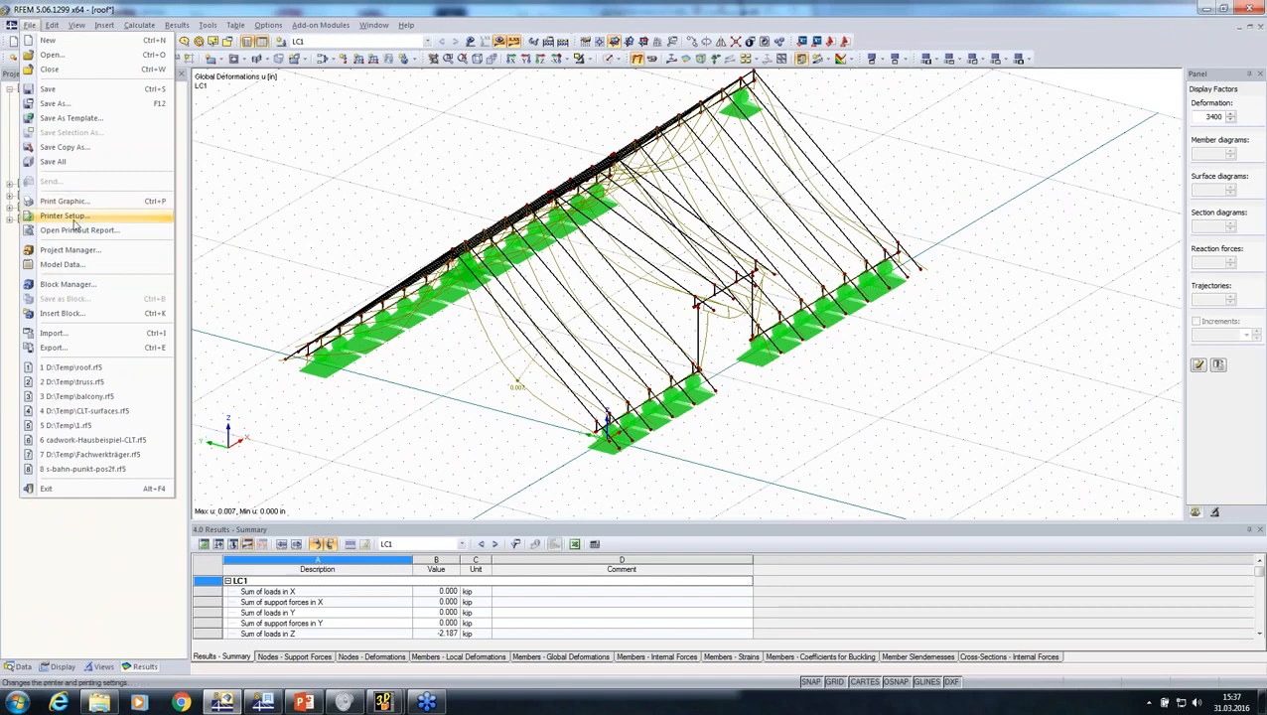
click(63, 337)
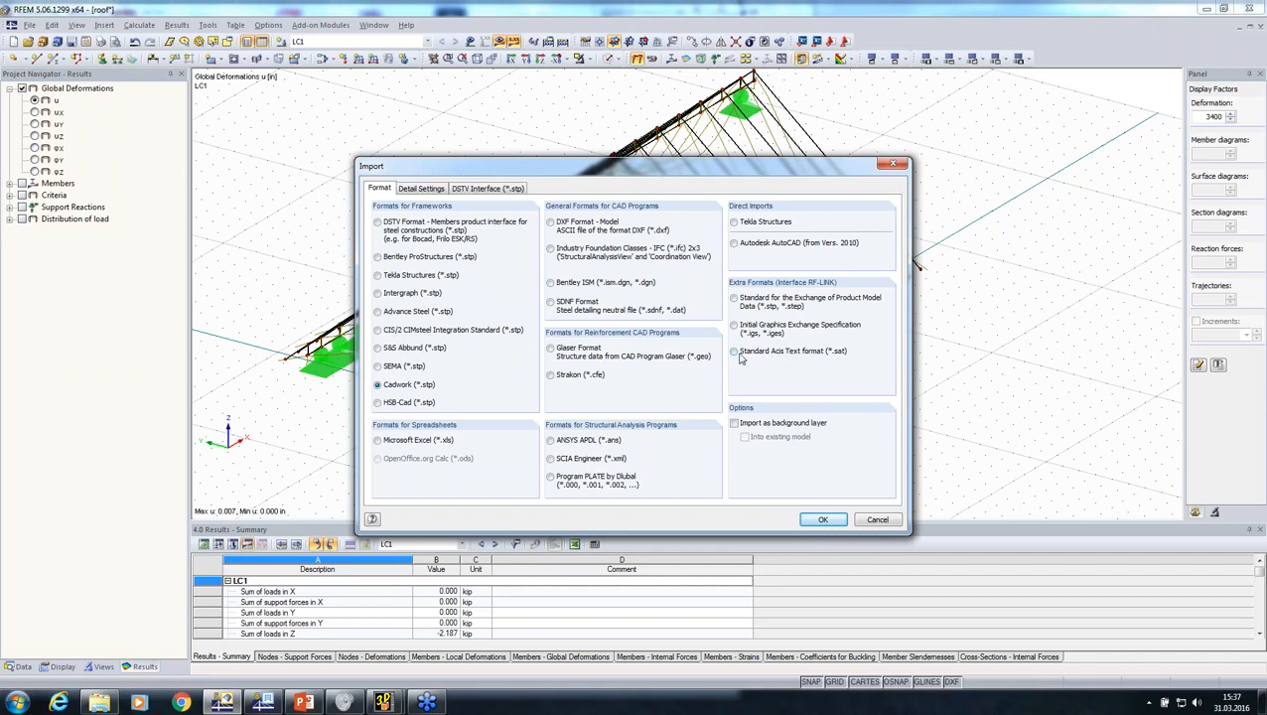
click(735, 352)
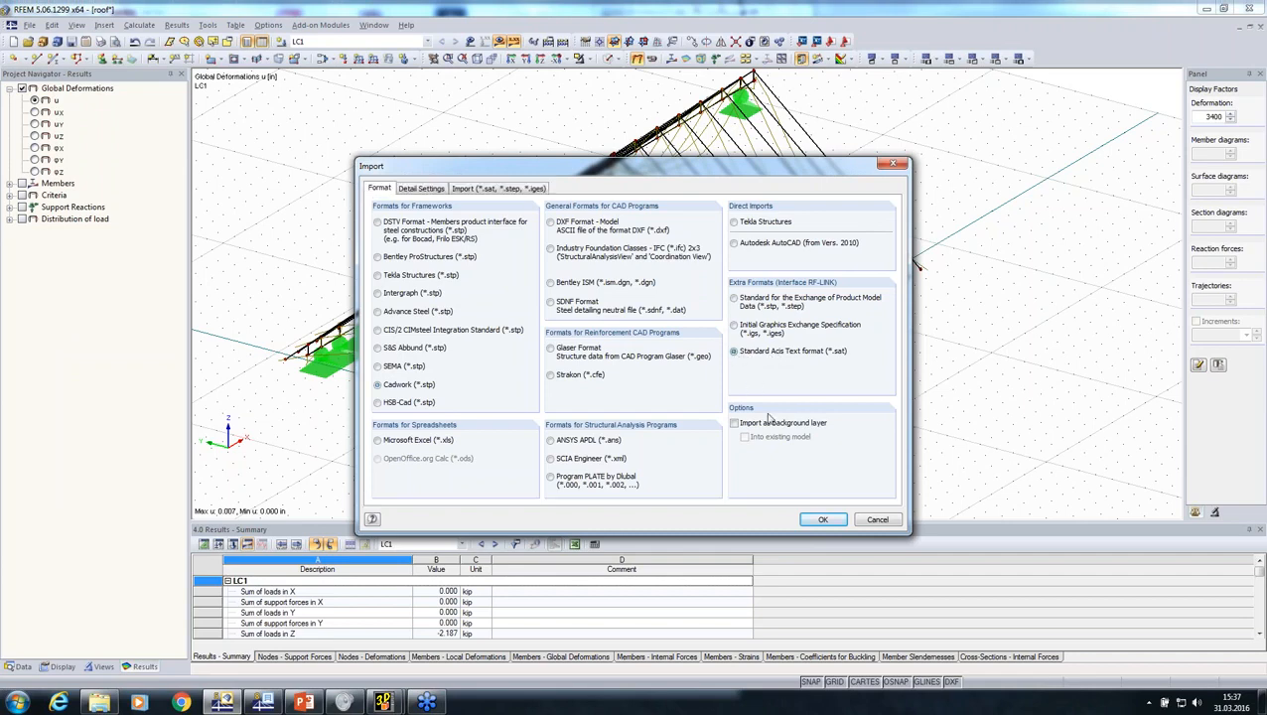
click(820, 521)
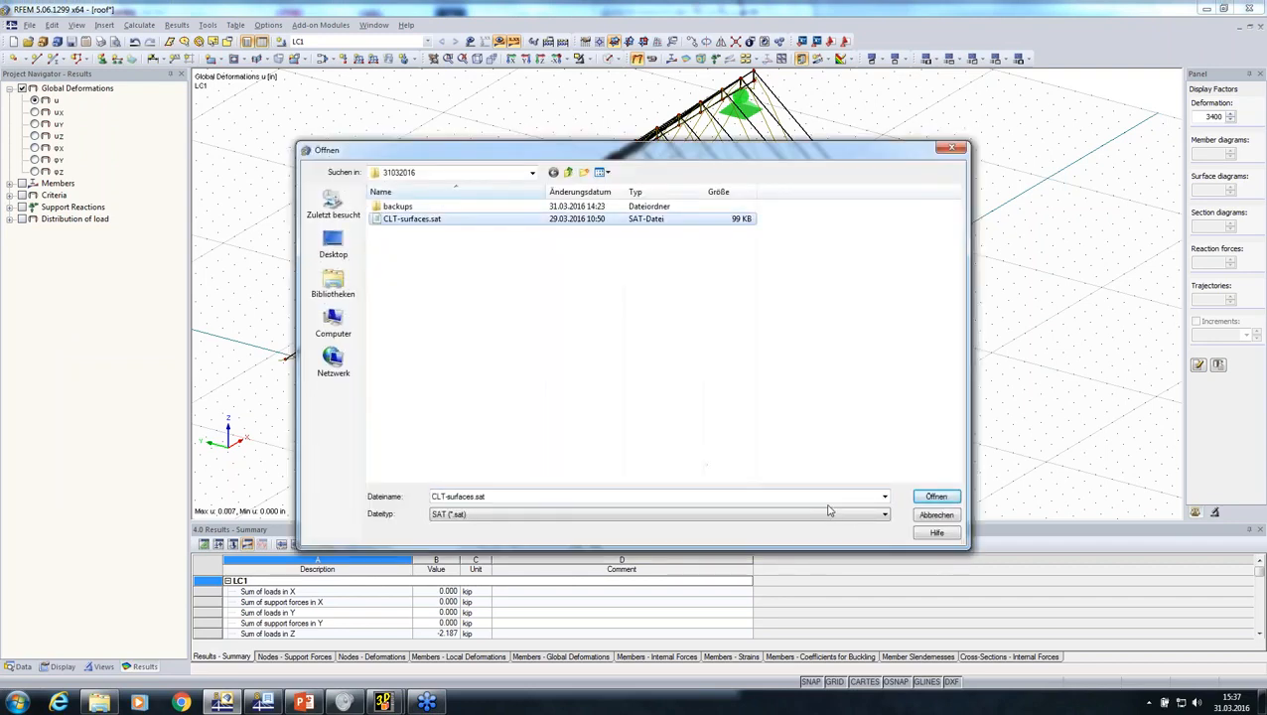
click(915, 502)
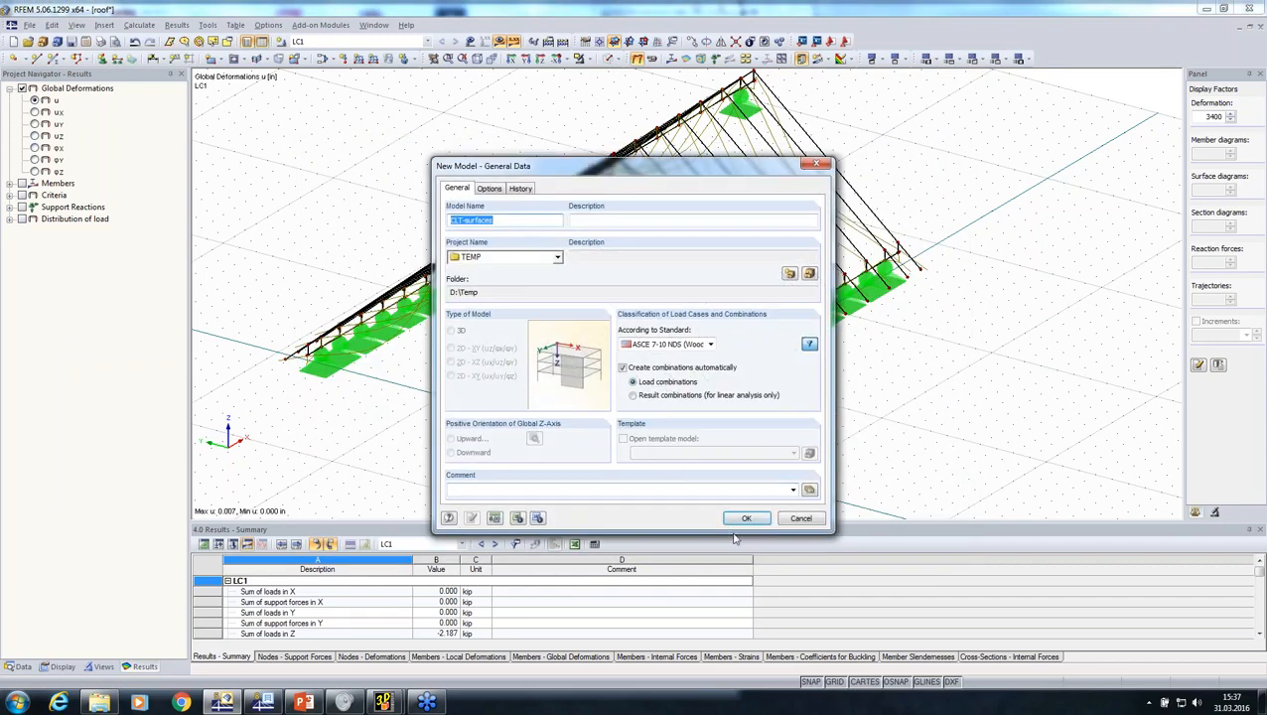
click(748, 519)
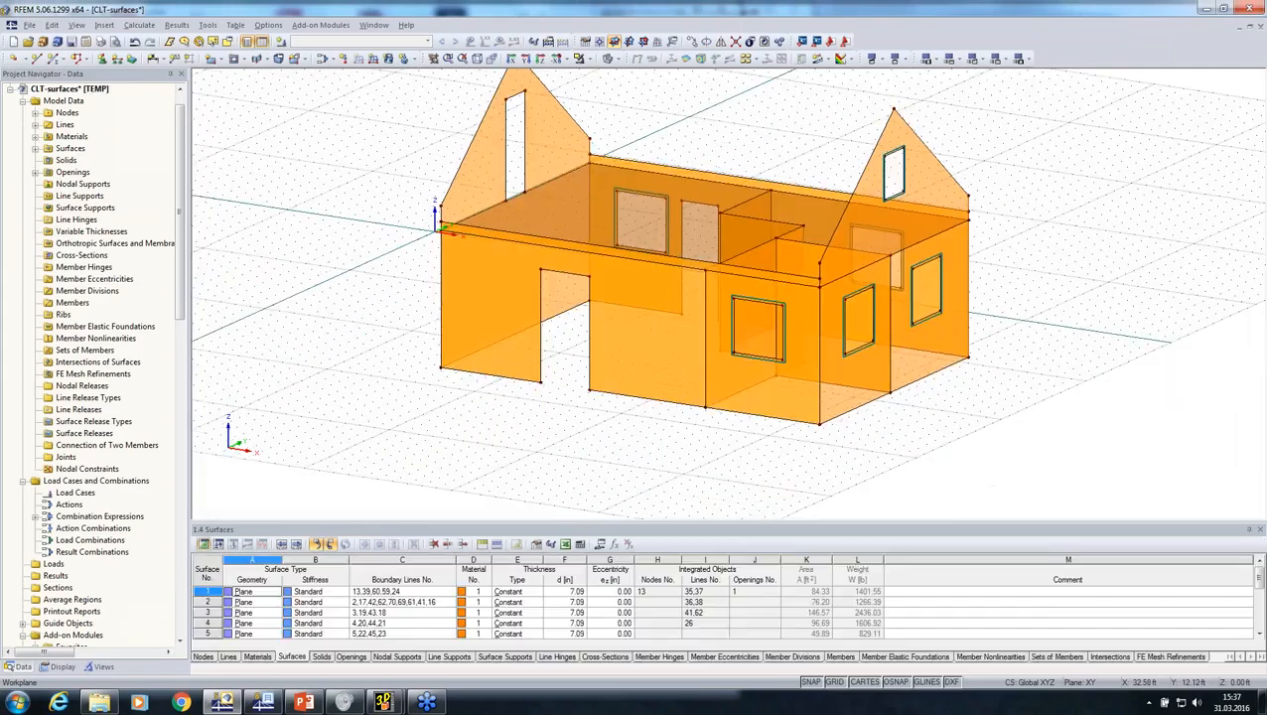
Place hinged line supports along all bottom edges of the CLT walls, selecting them together in the front view
ctrl+middle_drag(953, 397, 667, 158)
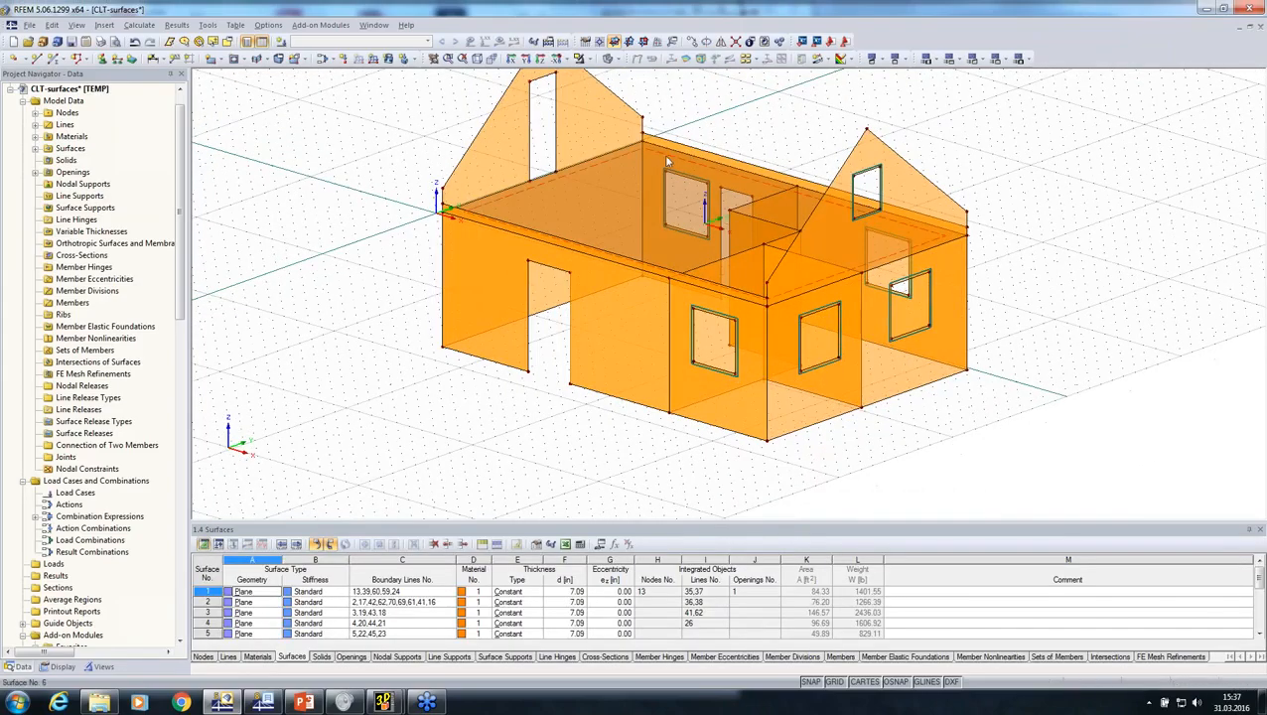
ctrl+middle_drag(730, 213, 686, 269)
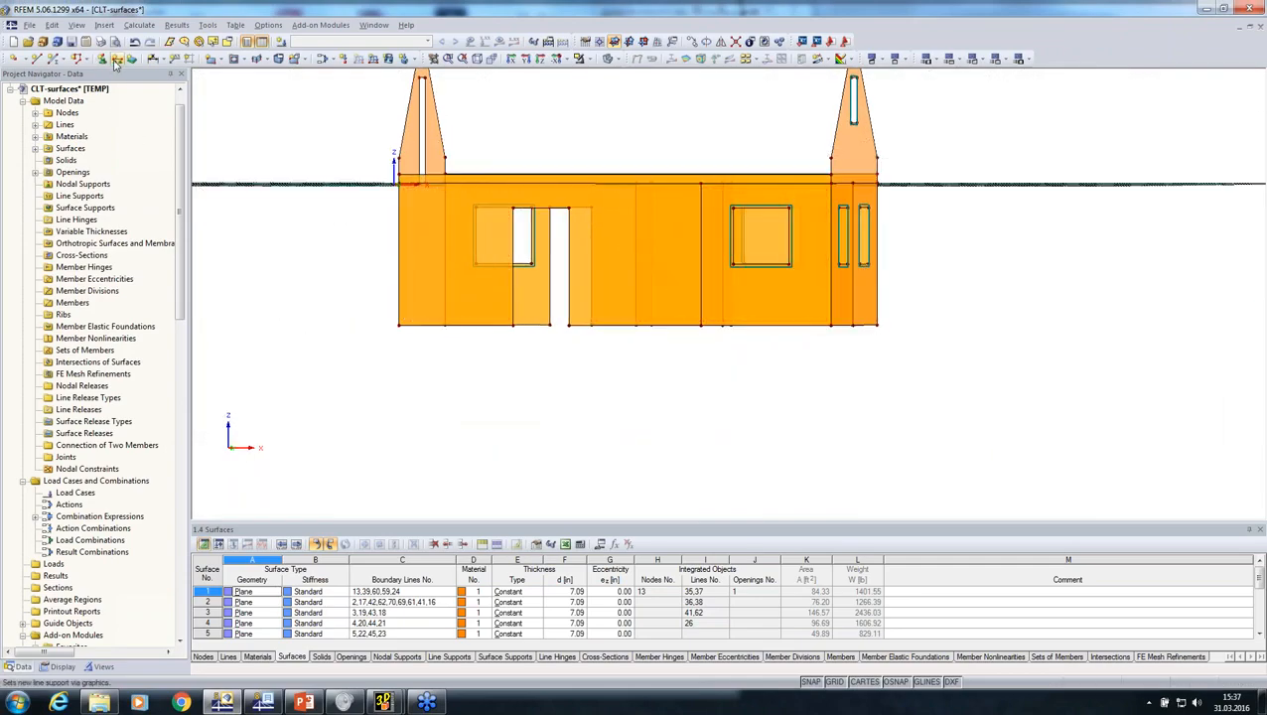
click(117, 60)
click(753, 468)
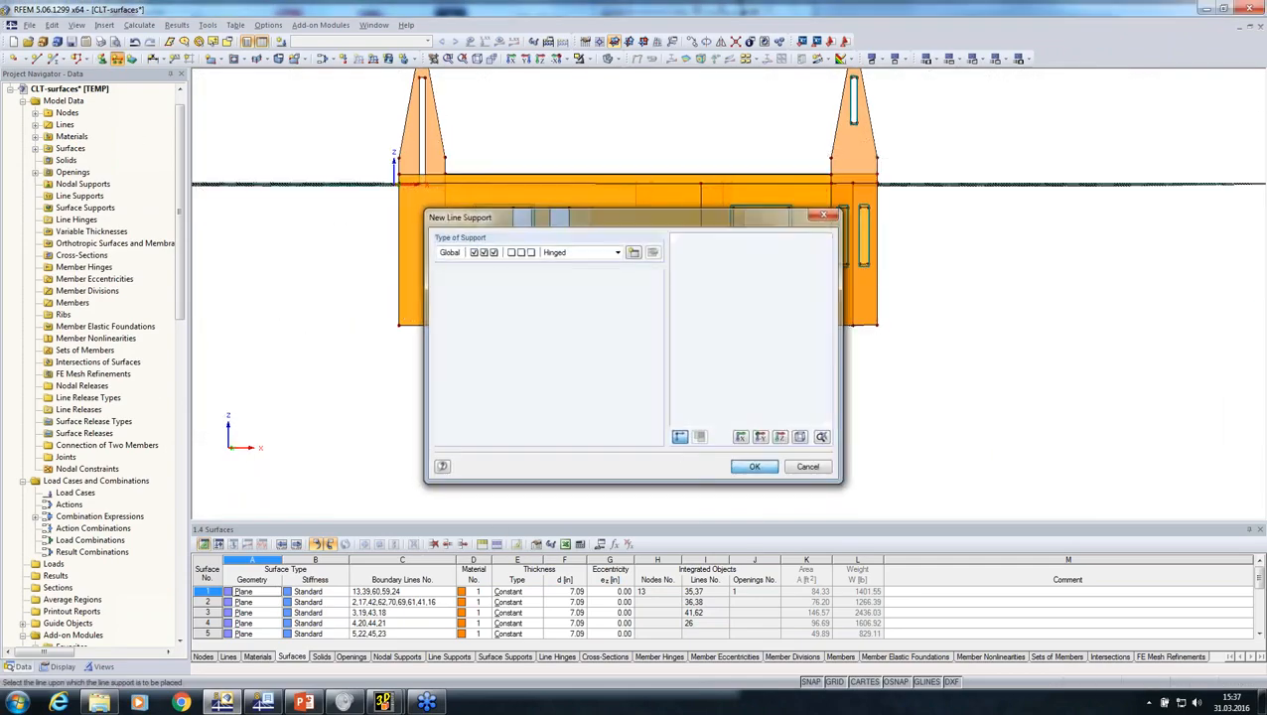
drag(371, 306, 916, 423)
key(Escape)
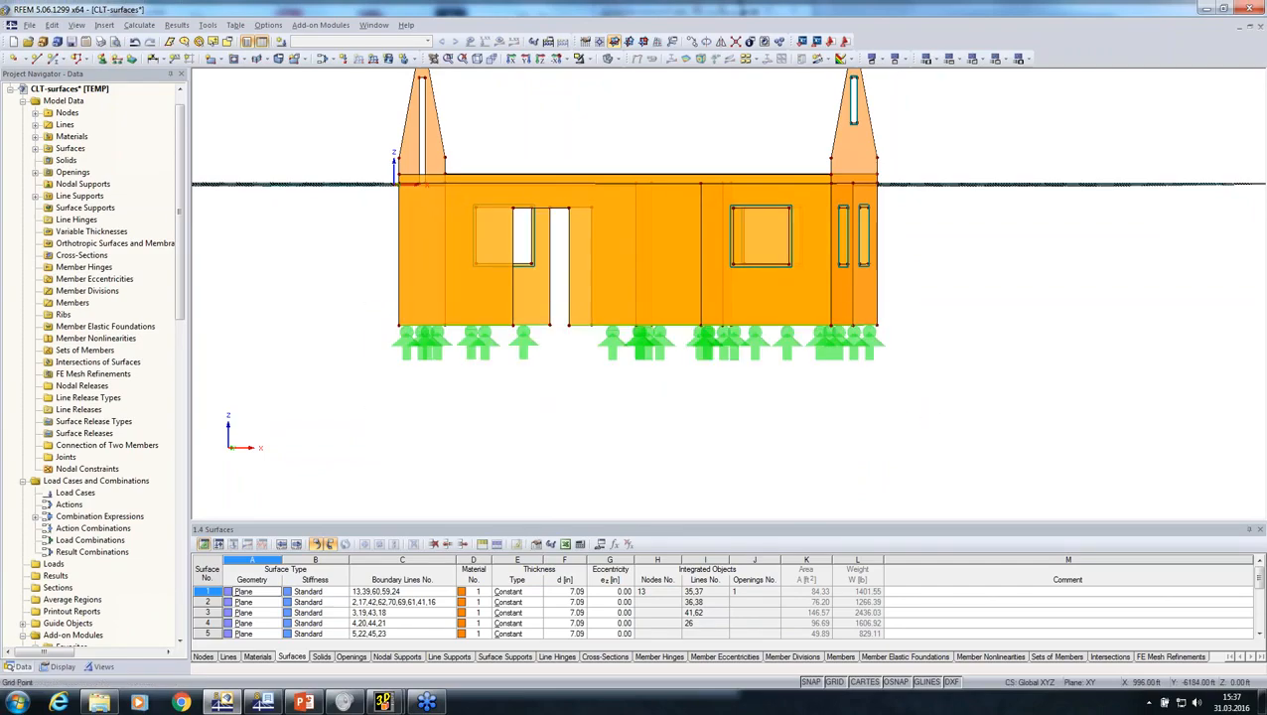
Examine the line supports along the wall bases from several sides, including the door openings
ctrl+middle_drag(884, 382, 676, 435)
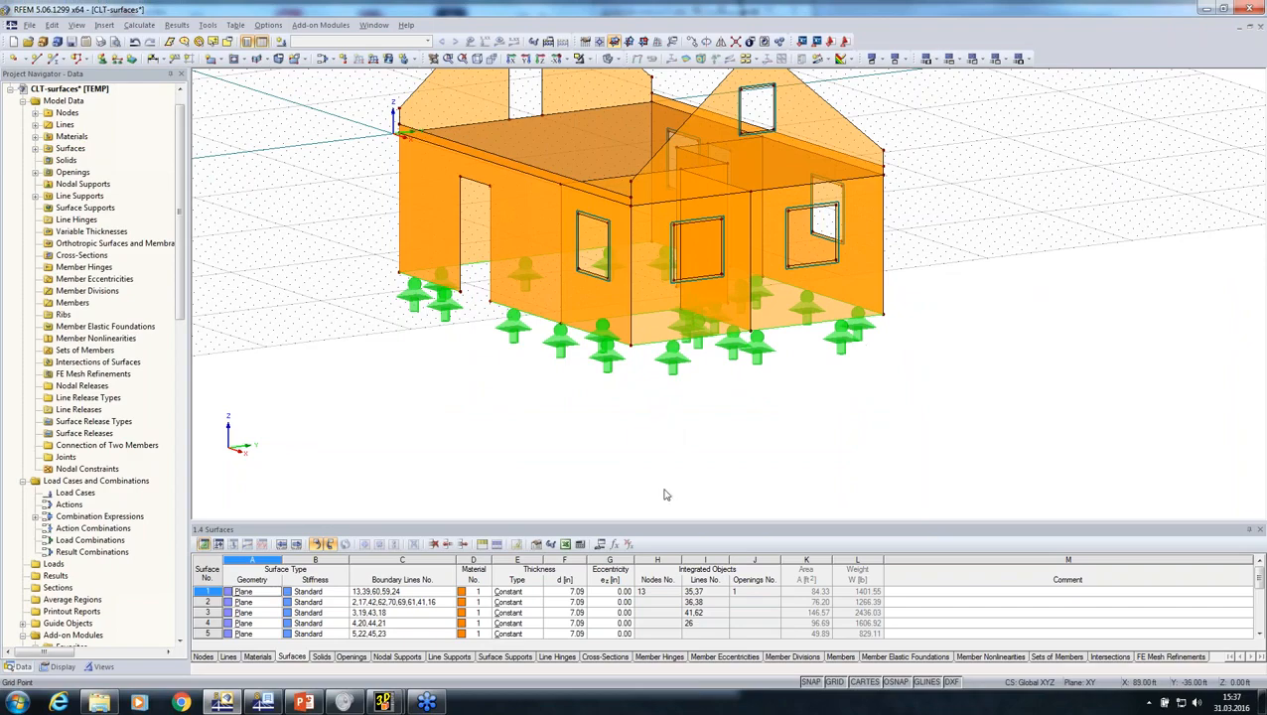
middle_drag(540, 432, 517, 470)
ctrl+middle_drag(517, 469, 610, 468)
scroll(610, 467, down, 1)
scroll(608, 466, down, 1)
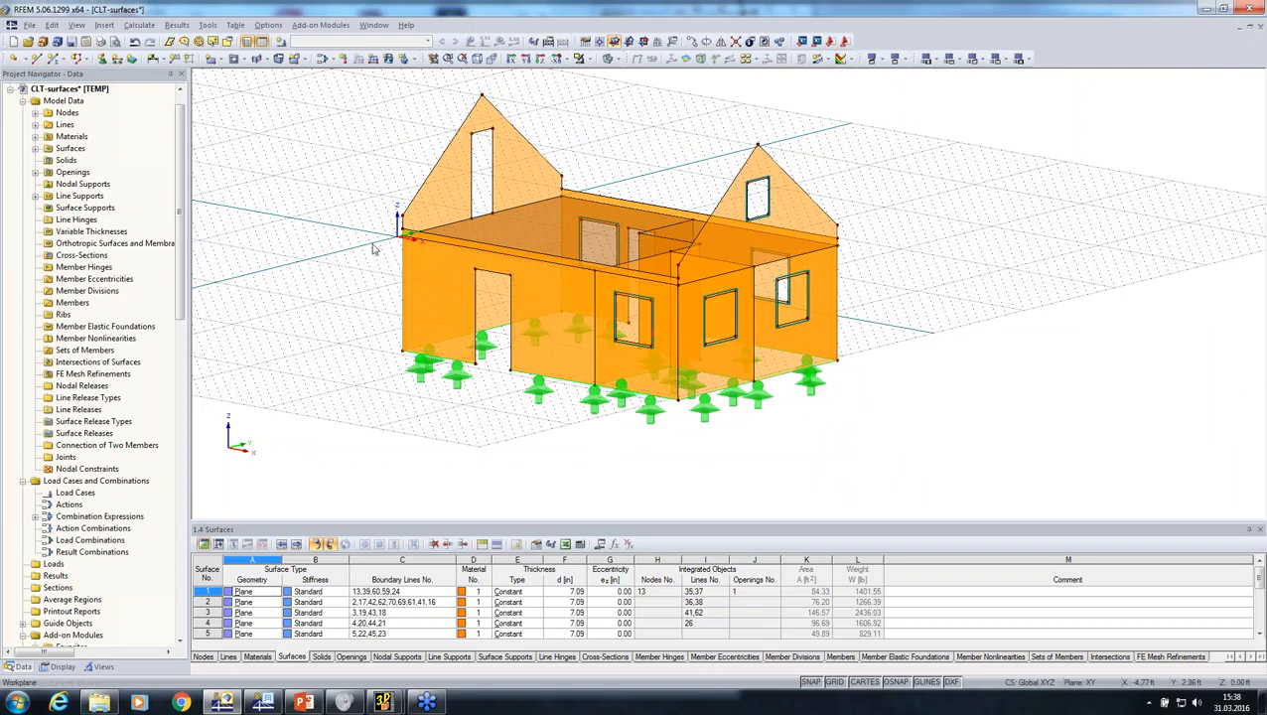
scroll(411, 270, up, 3)
ctrl+middle_drag(374, 274, 756, 349)
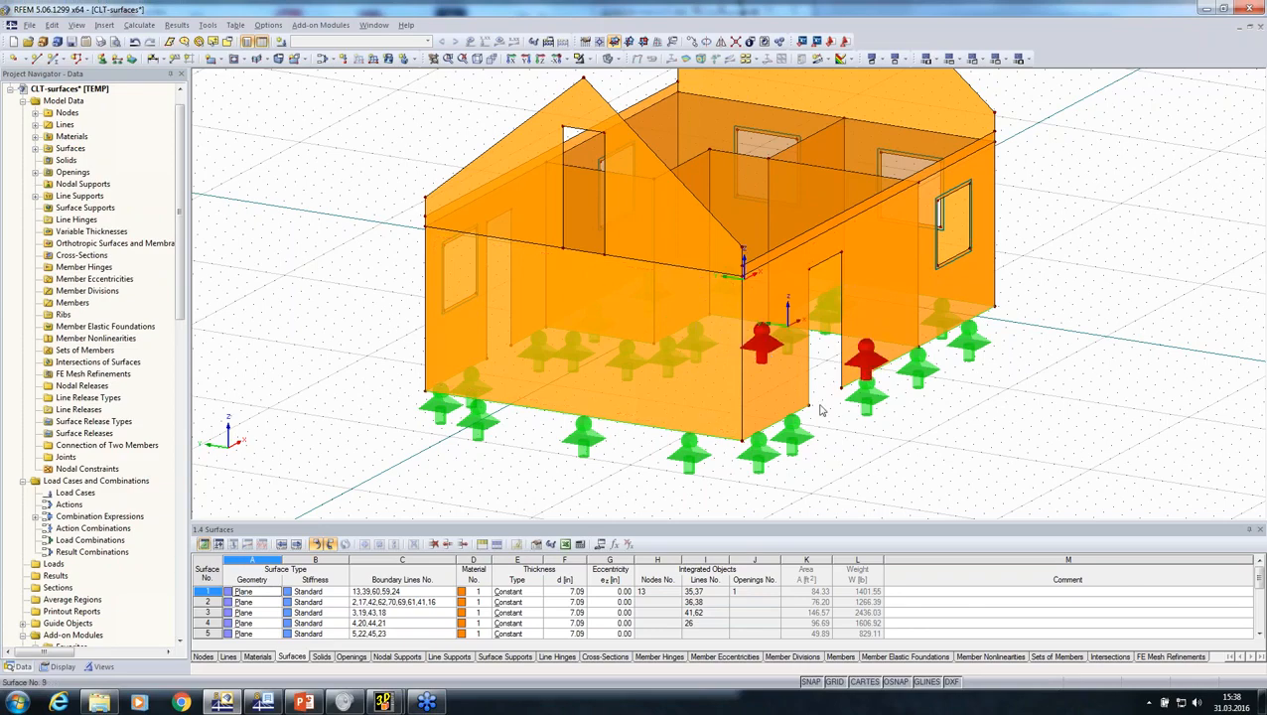
Create a line hinge with rotational release φx and a spring constant of 0.000 for graphical assignment to lines
ctrl+middle_drag(1024, 399, 1151, 333)
key(F6)
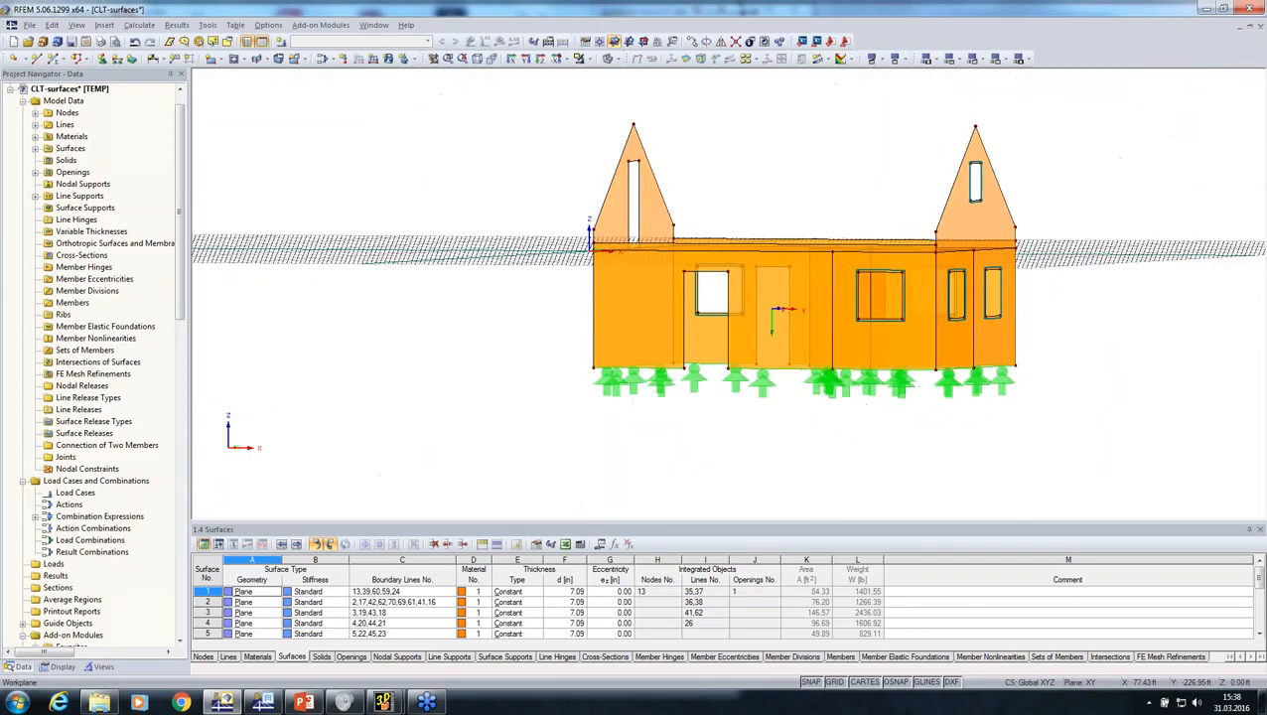
click(104, 25)
mouse_move(210, 40)
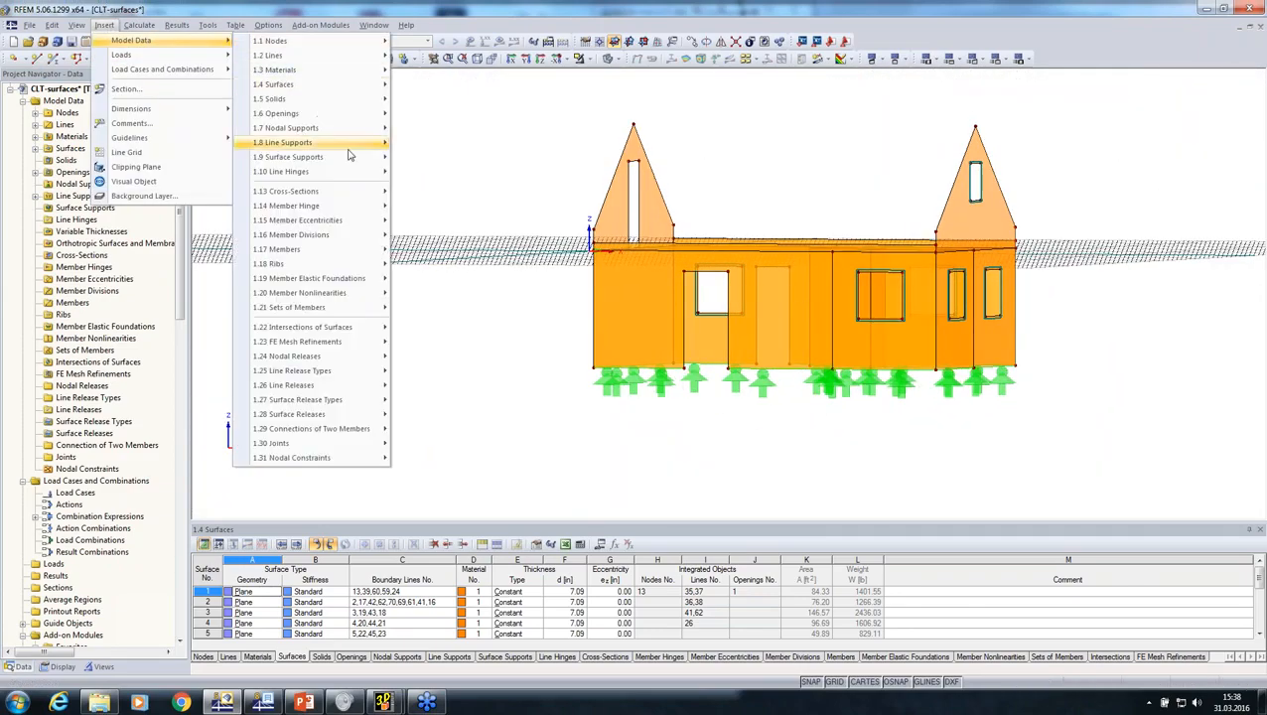
mouse_move(368, 172)
click(437, 208)
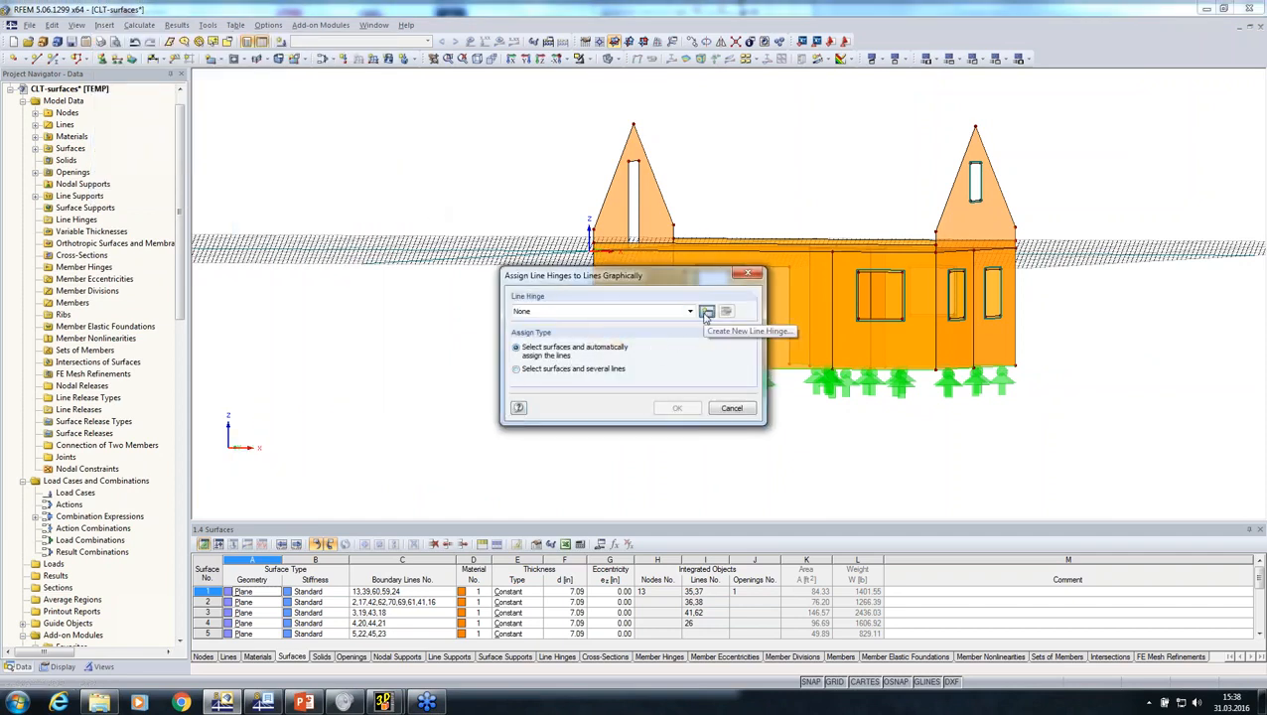
click(705, 311)
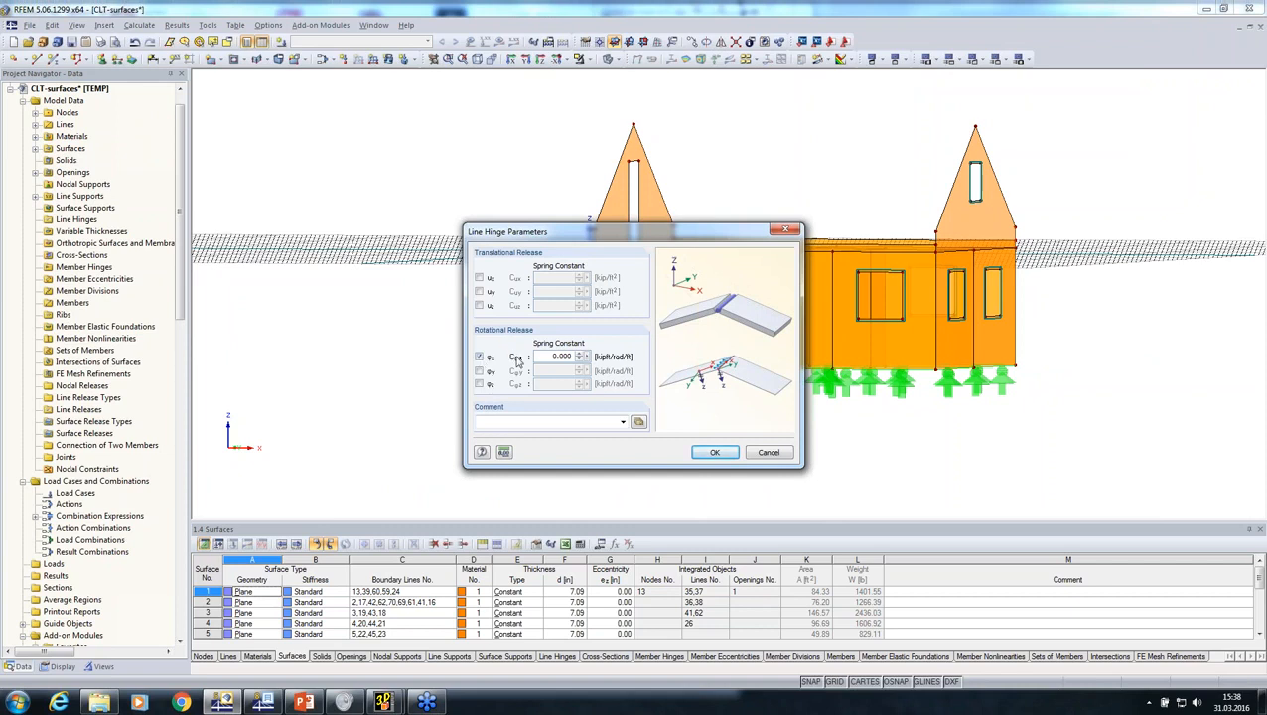
click(714, 453)
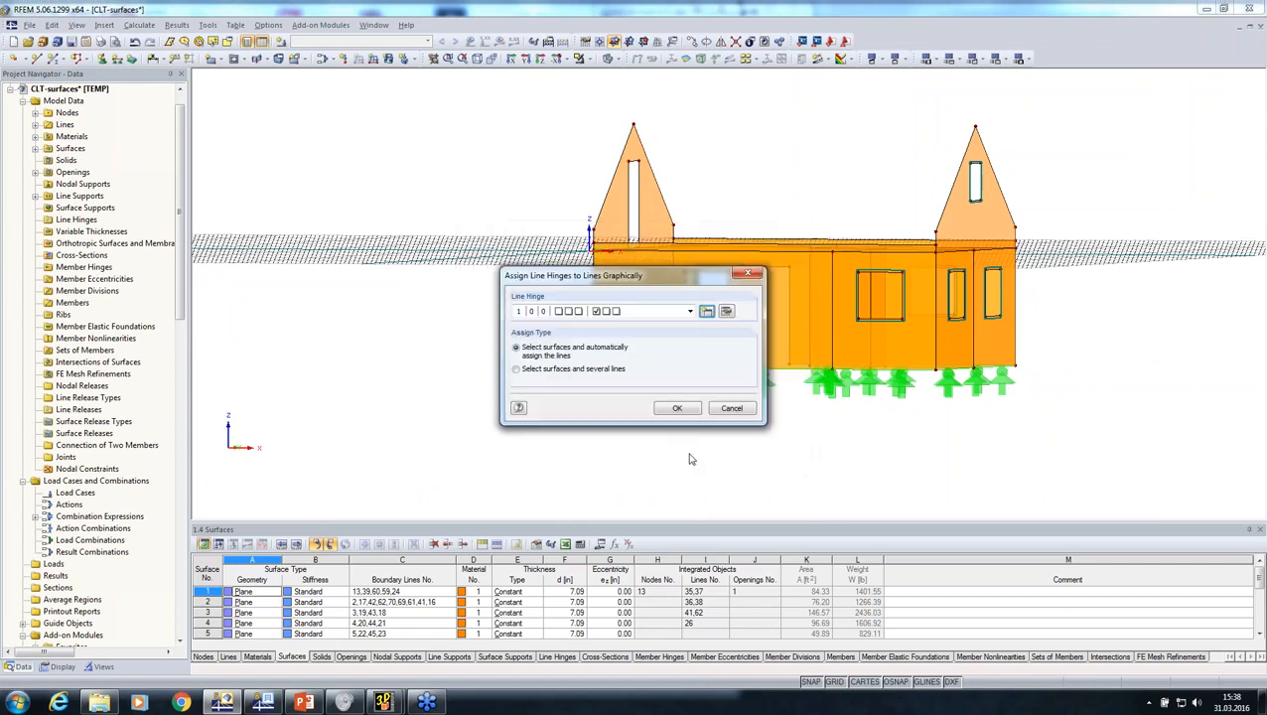
Assign the line hinge to wall and ceiling surfaces 3-11, with the lines assigned automatically
click(677, 409)
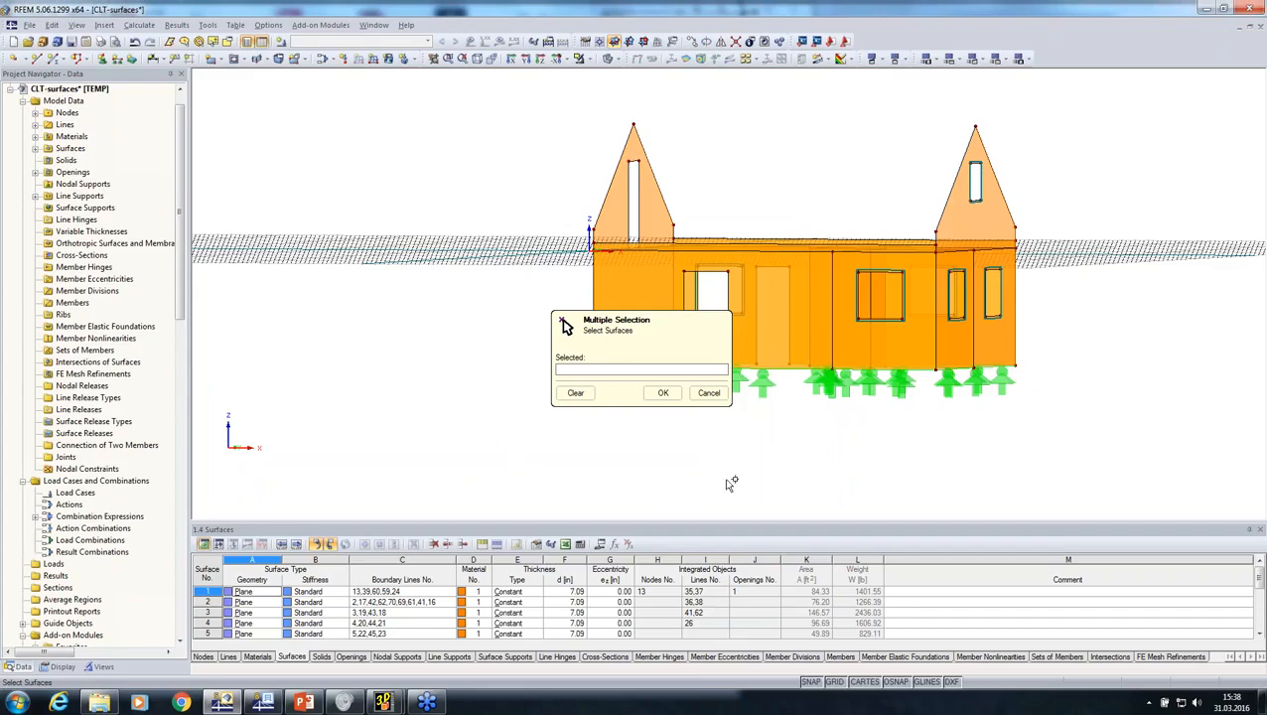
ctrl+middle_drag(823, 457, 871, 434)
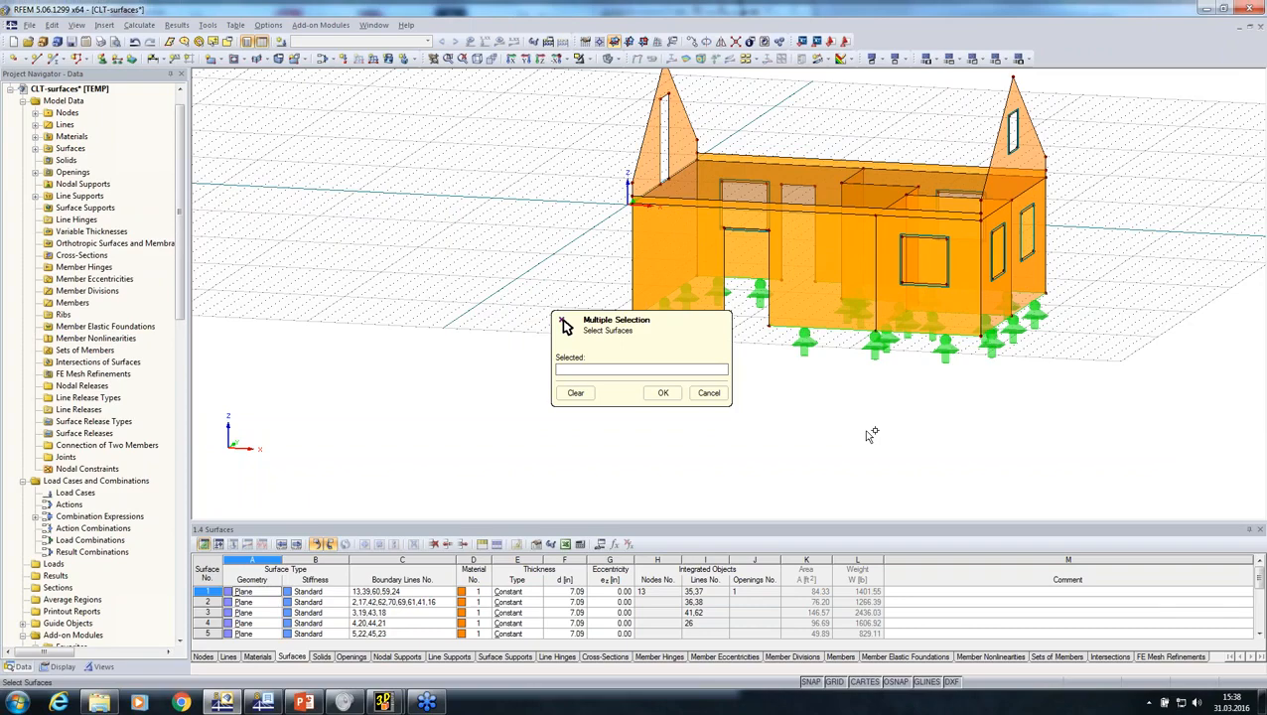
ctrl+middle_drag(874, 433, 892, 405)
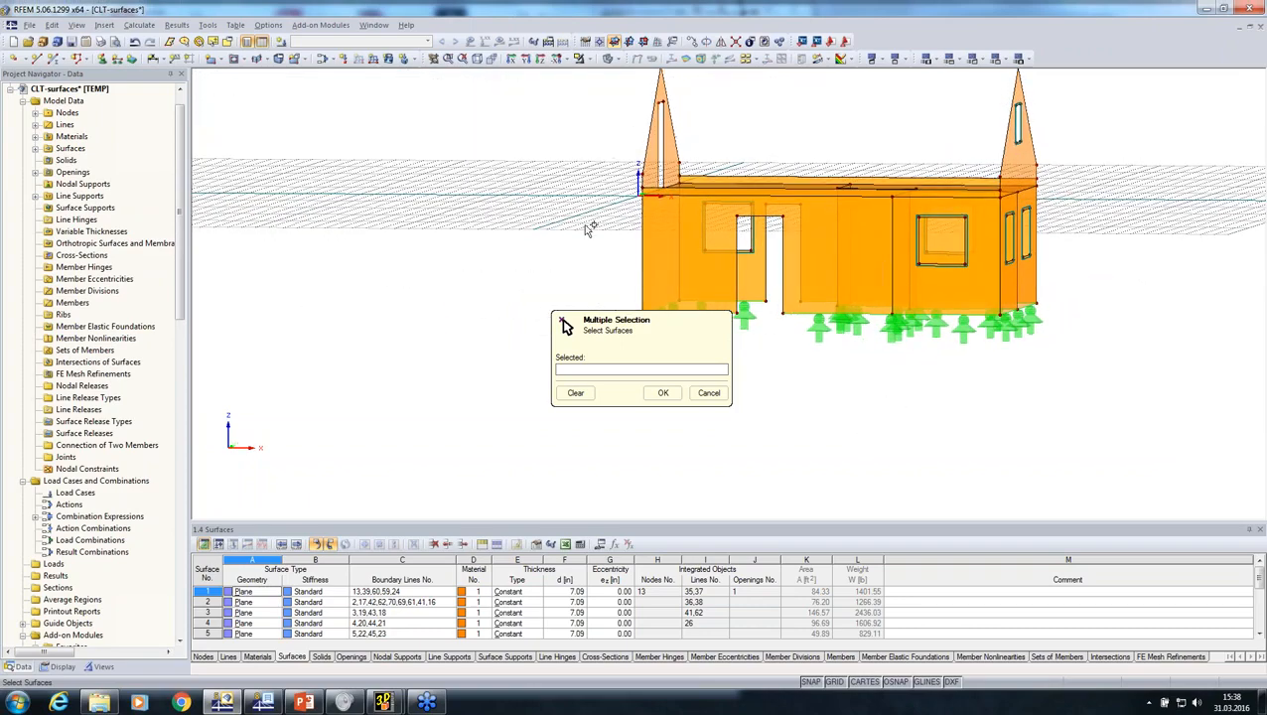
mouse_move(588, 220)
mouse_down()
mouse_move(1110, 396)
mouse_move(692, 231)
mouse_up()
ctrl+middle_drag(948, 395, 734, 447)
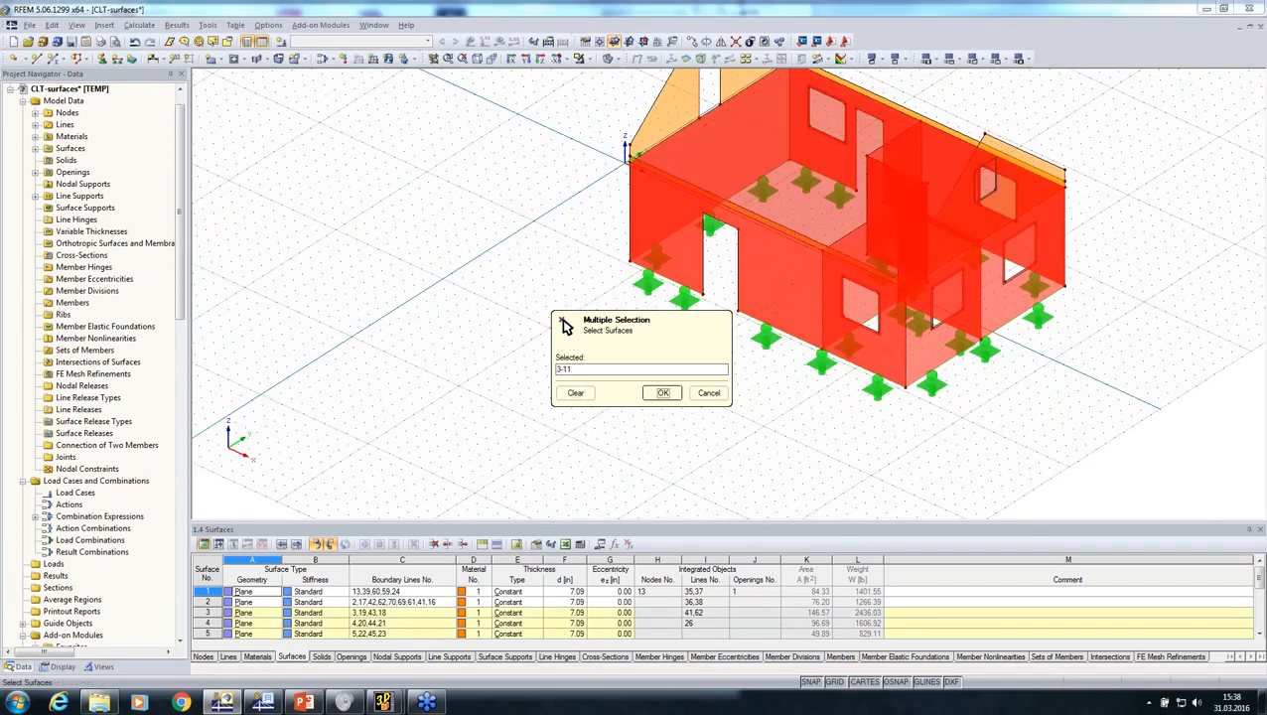
click(662, 392)
click(730, 411)
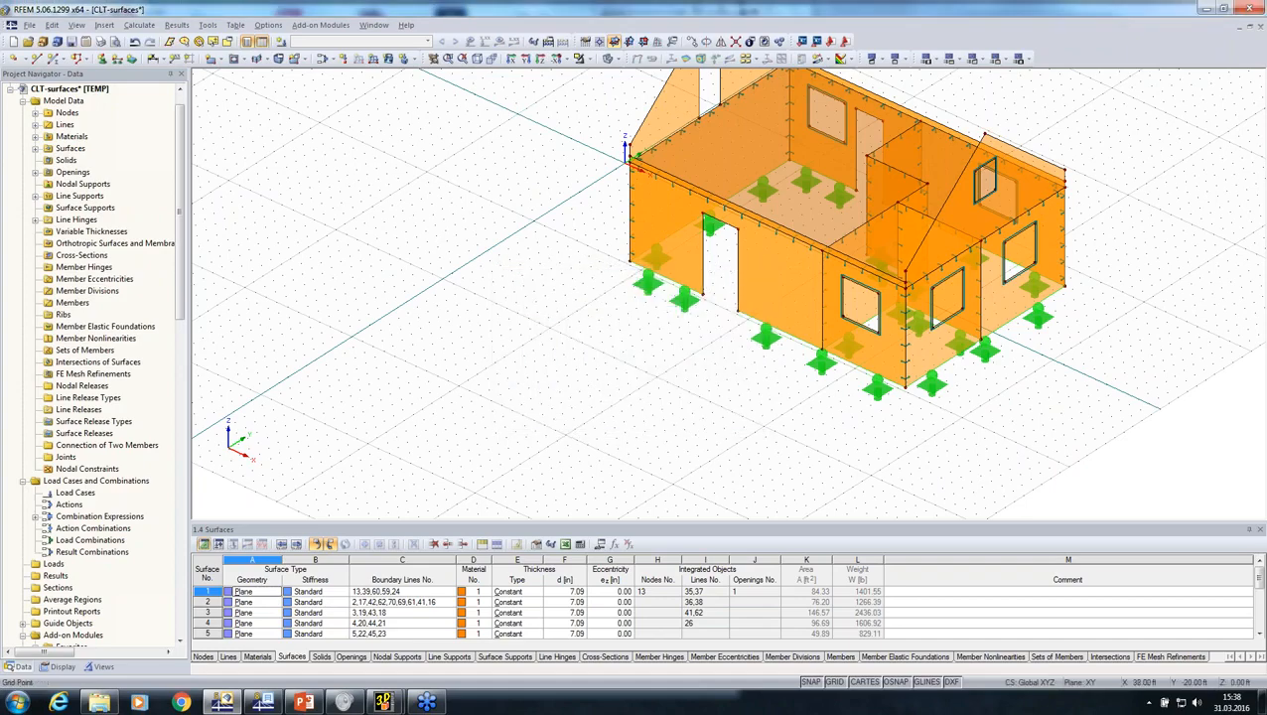
Examine the line hinges along the wall corners, ceiling edges and the base of the gable wall
ctrl+middle_drag(809, 427, 636, 402)
scroll(914, 211, up, 5)
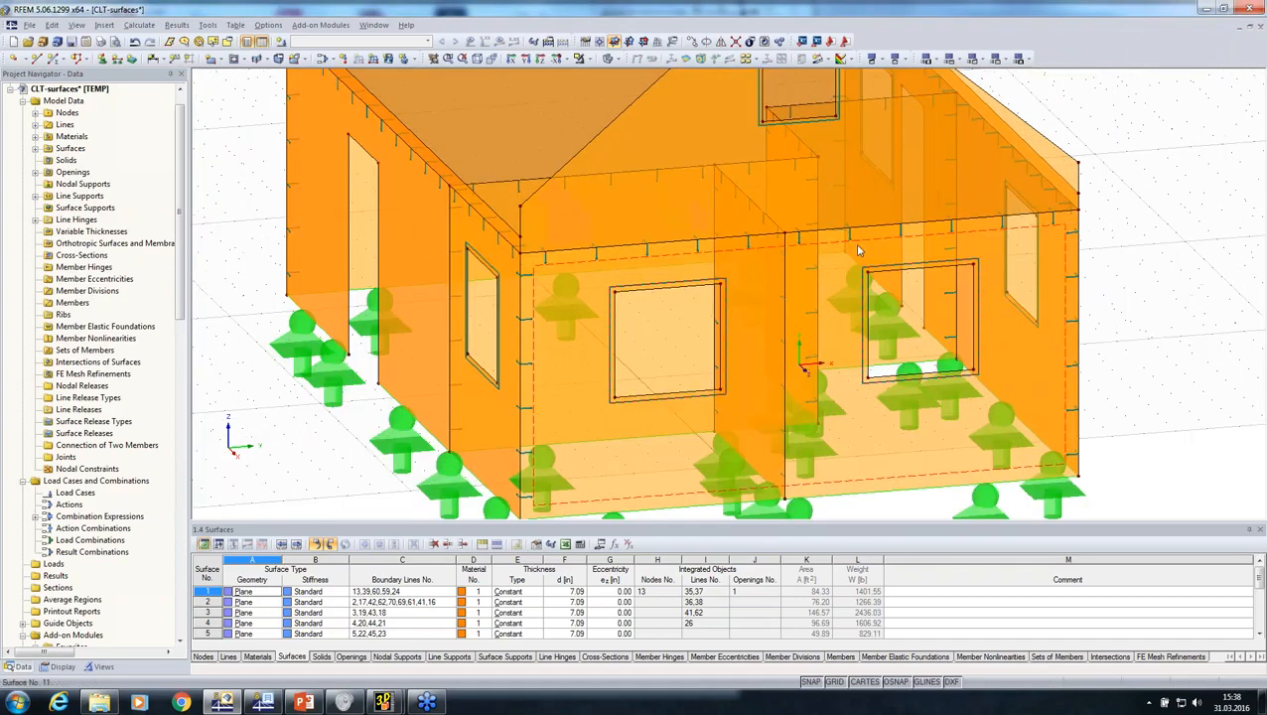
ctrl+middle_drag(747, 296, 1101, 178)
scroll(1101, 179, down, 3)
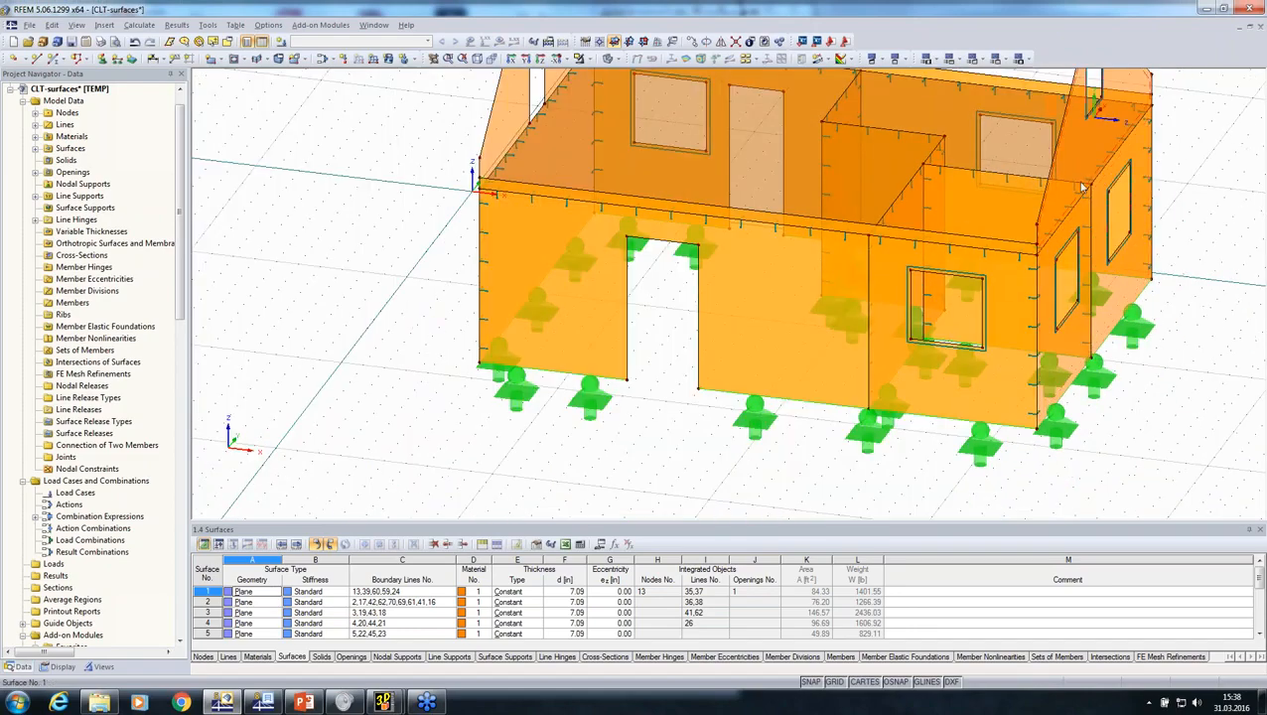
ctrl+middle_drag(1092, 268, 978, 370)
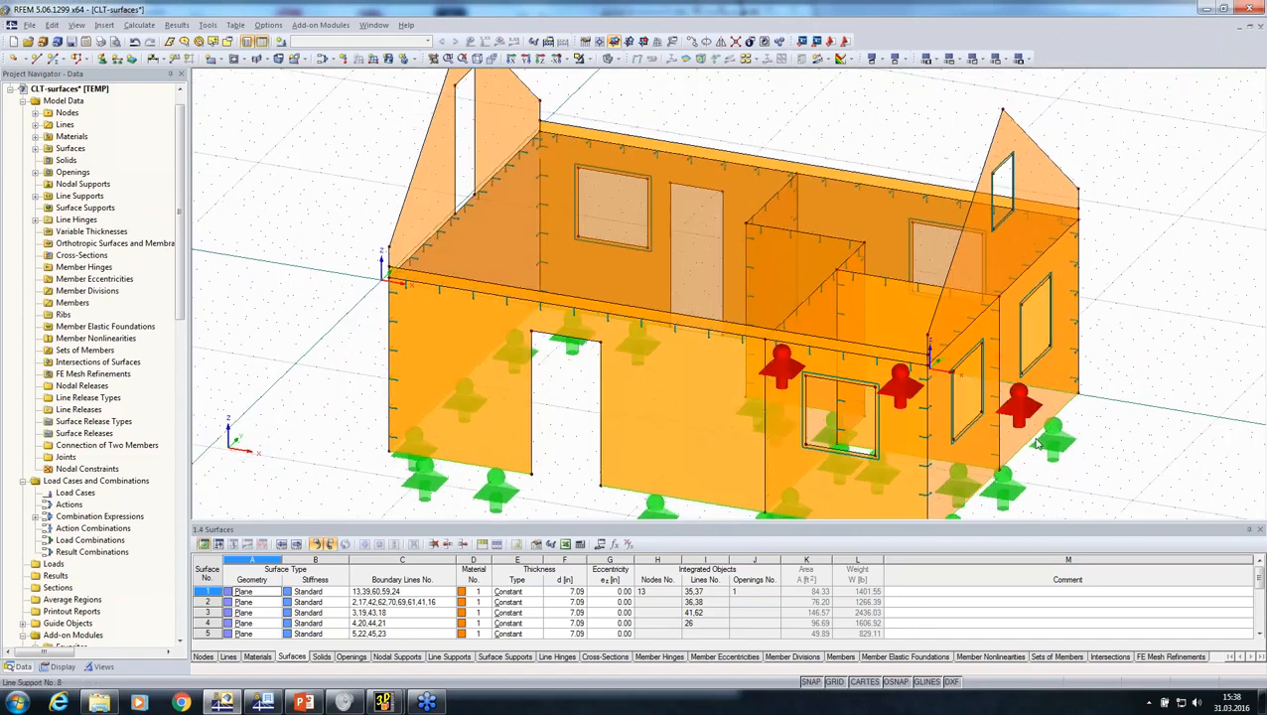
scroll(459, 220, up, 1)
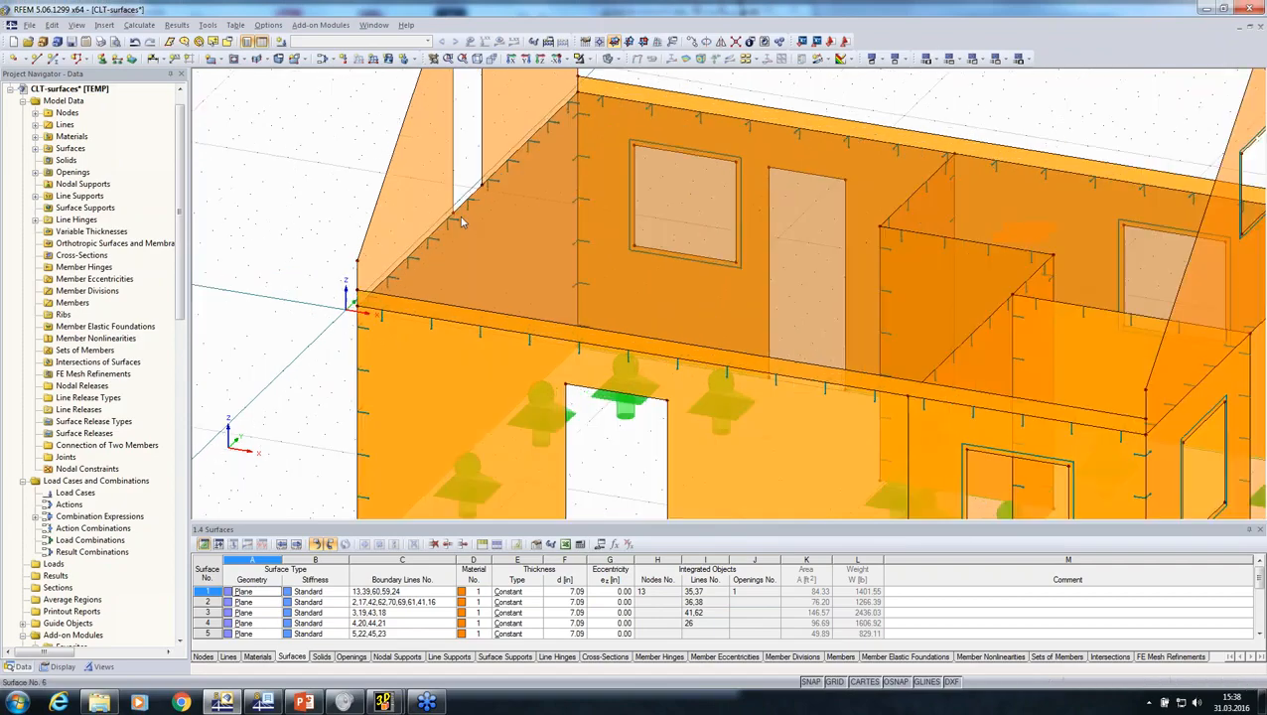
scroll(467, 217, up, 1)
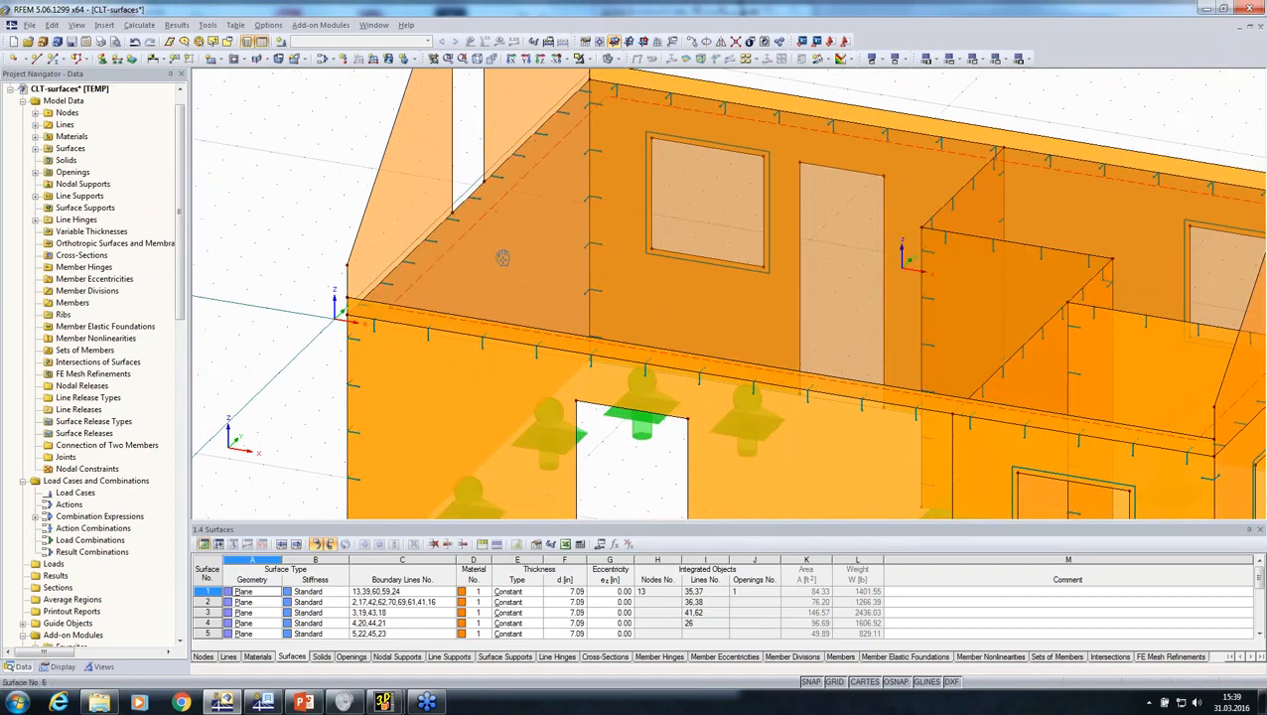
Connect the lines of the whole CLT house model using Connect Lines/Members
ctrl+middle_drag(503, 258, 856, 139)
scroll(856, 149, down, 2)
middle_drag(968, 312, 653, 283)
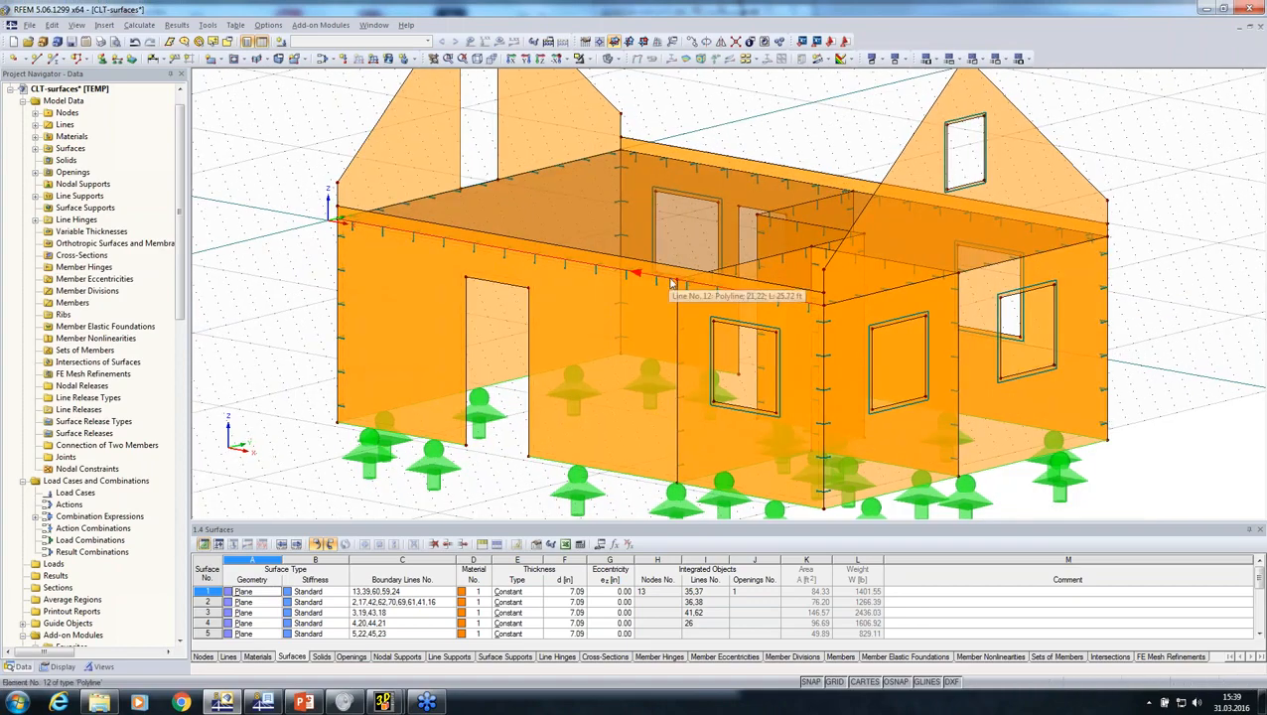
scroll(735, 105, down, 3)
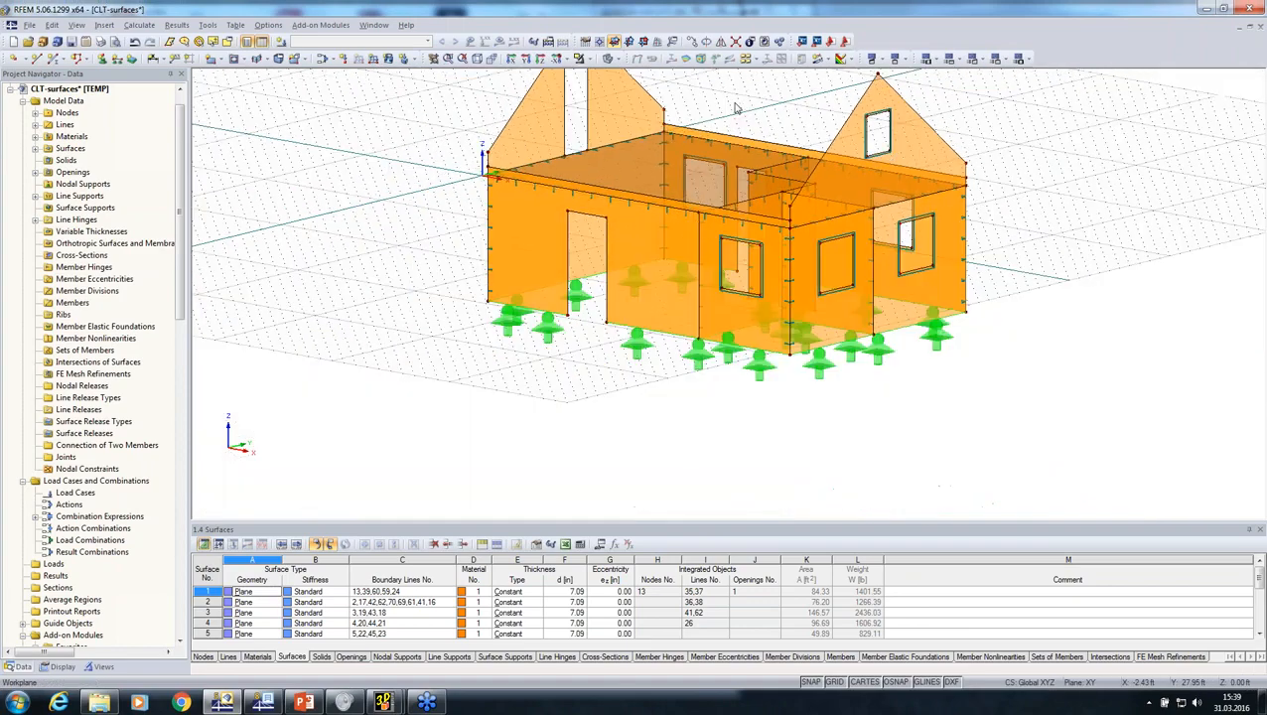
click(737, 43)
drag(985, 359, 488, 97)
middle_drag(502, 400, 366, 471)
scroll(539, 237, up, 4)
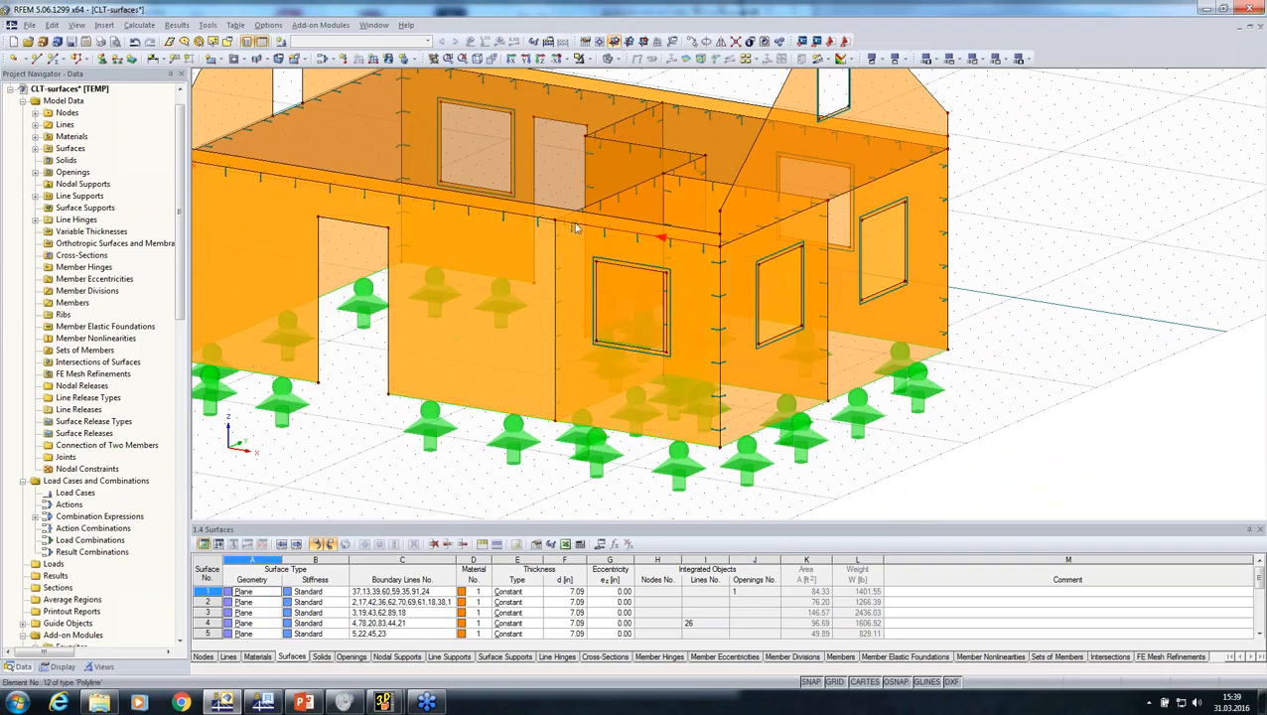
scroll(566, 260, down, 5)
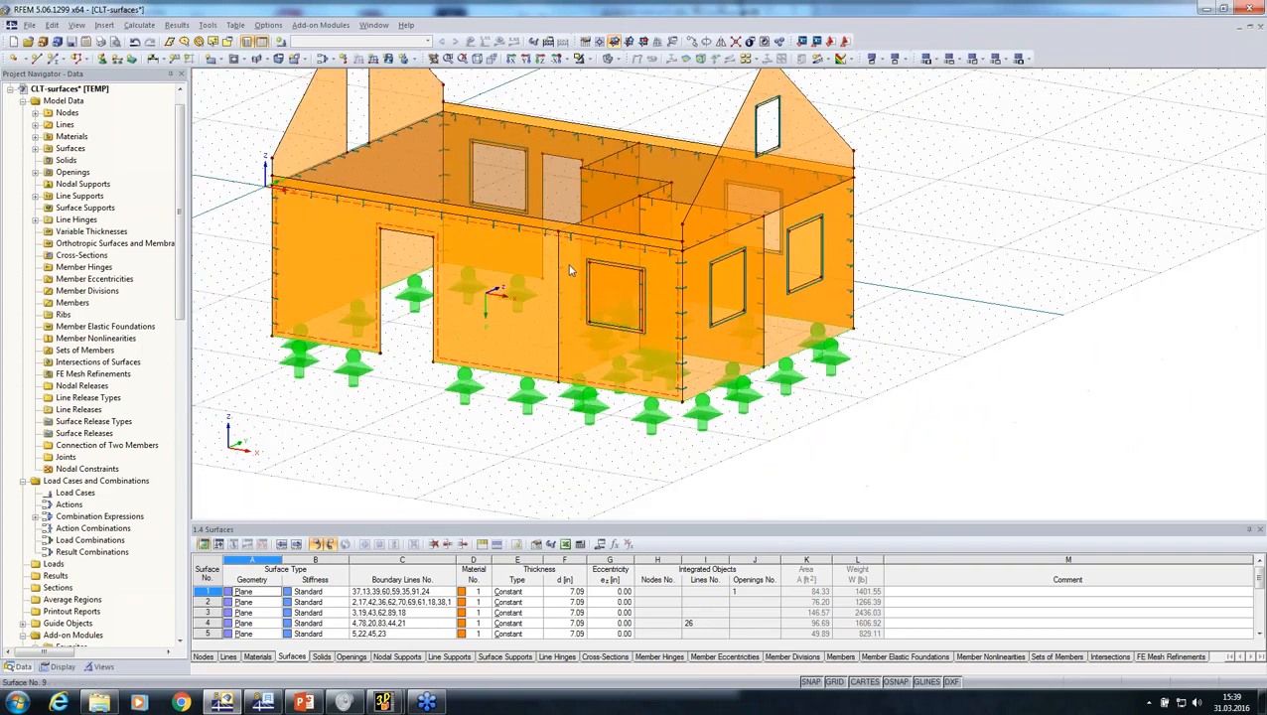
Create a user-defined visibility named CLT in Group 1 from the entire CLT house model
ctrl+middle_drag(562, 422, 695, 466)
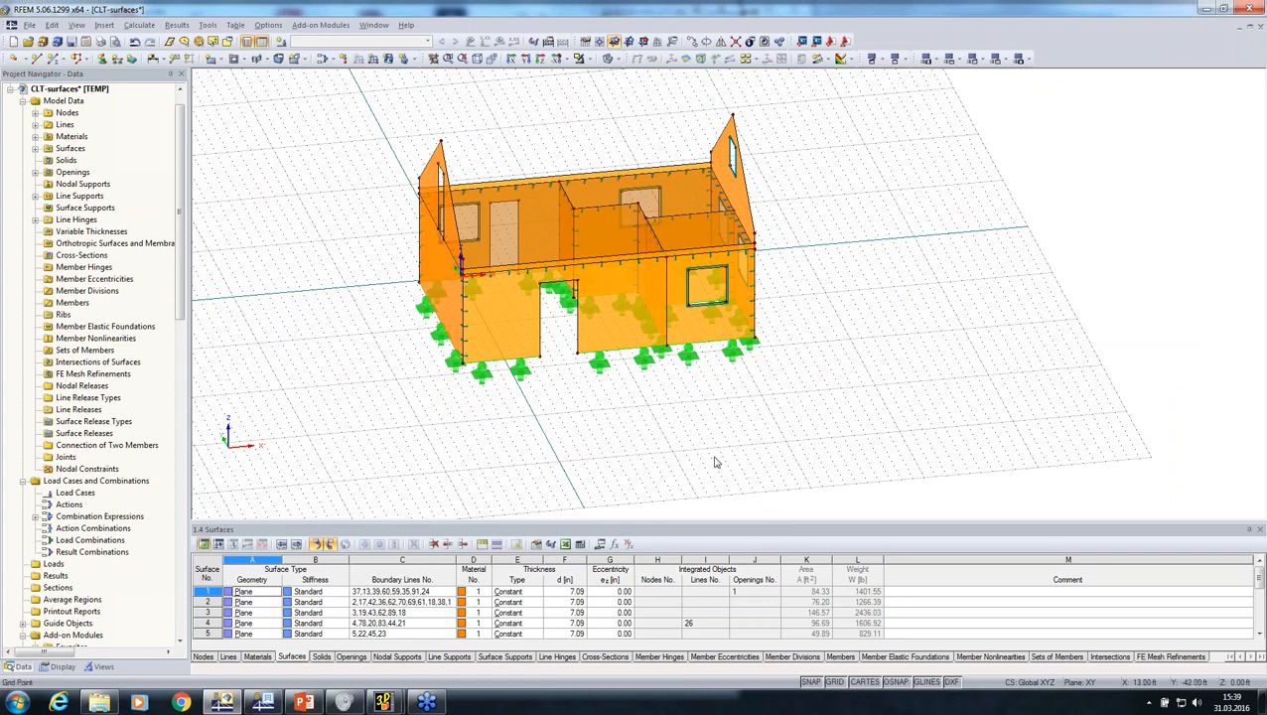
ctrl+middle_drag(729, 463, 556, 328)
drag(427, 167, 904, 479)
click(580, 544)
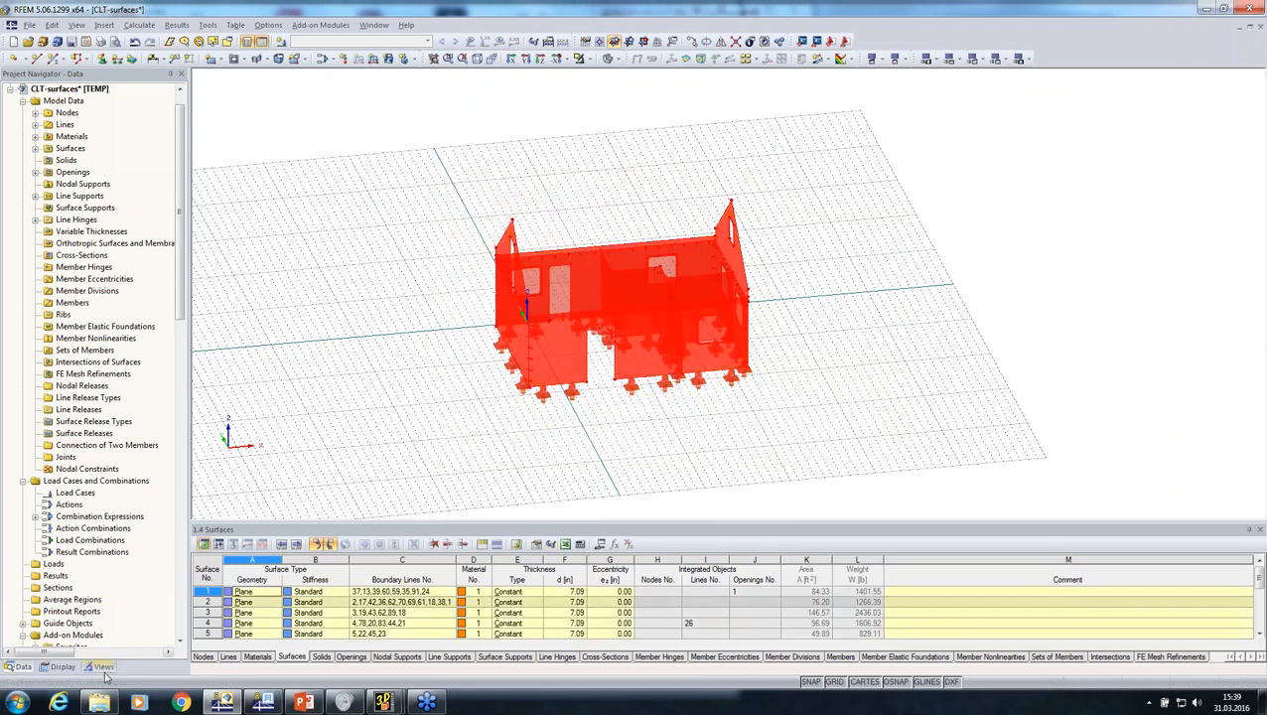
click(101, 666)
right_click(64, 373)
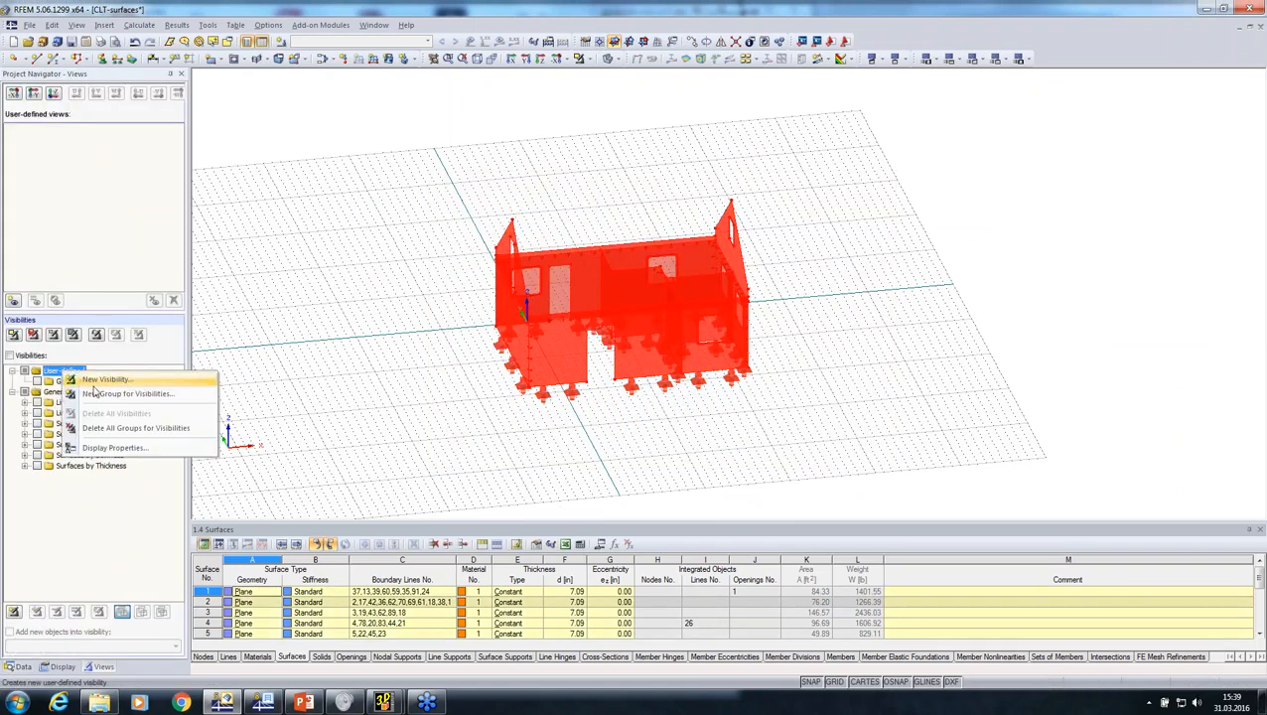
click(99, 379)
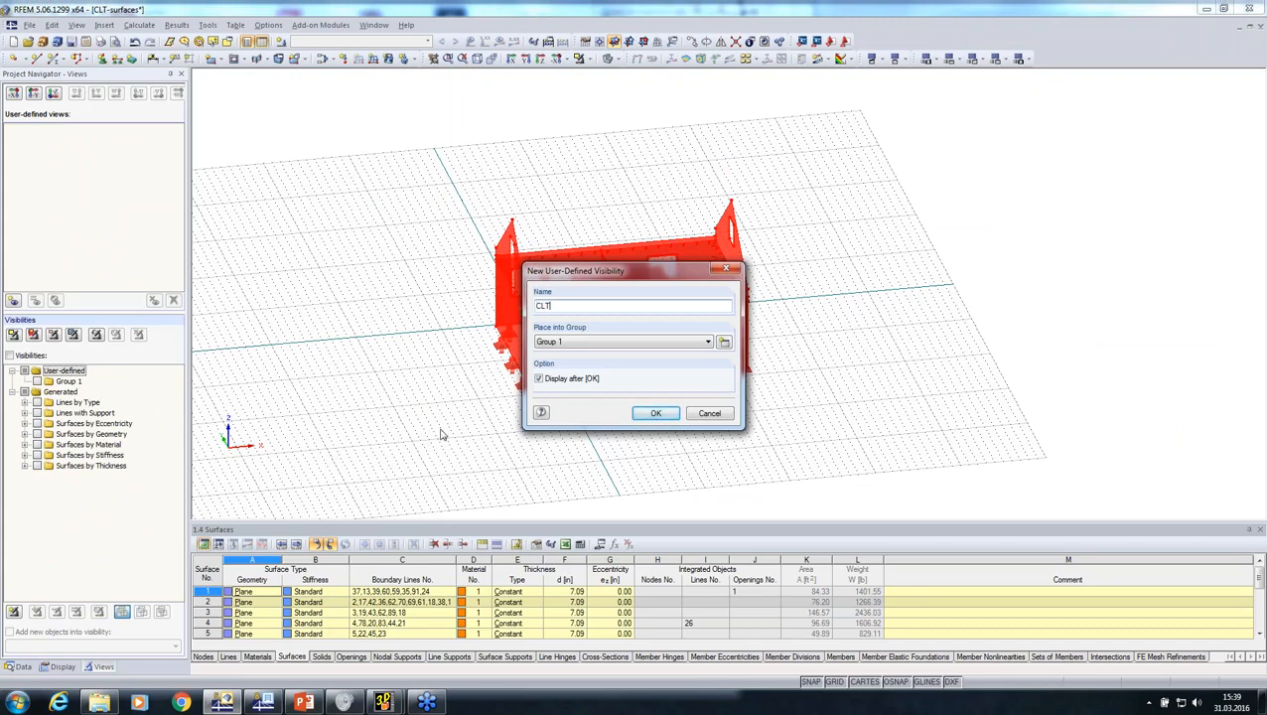
click(658, 413)
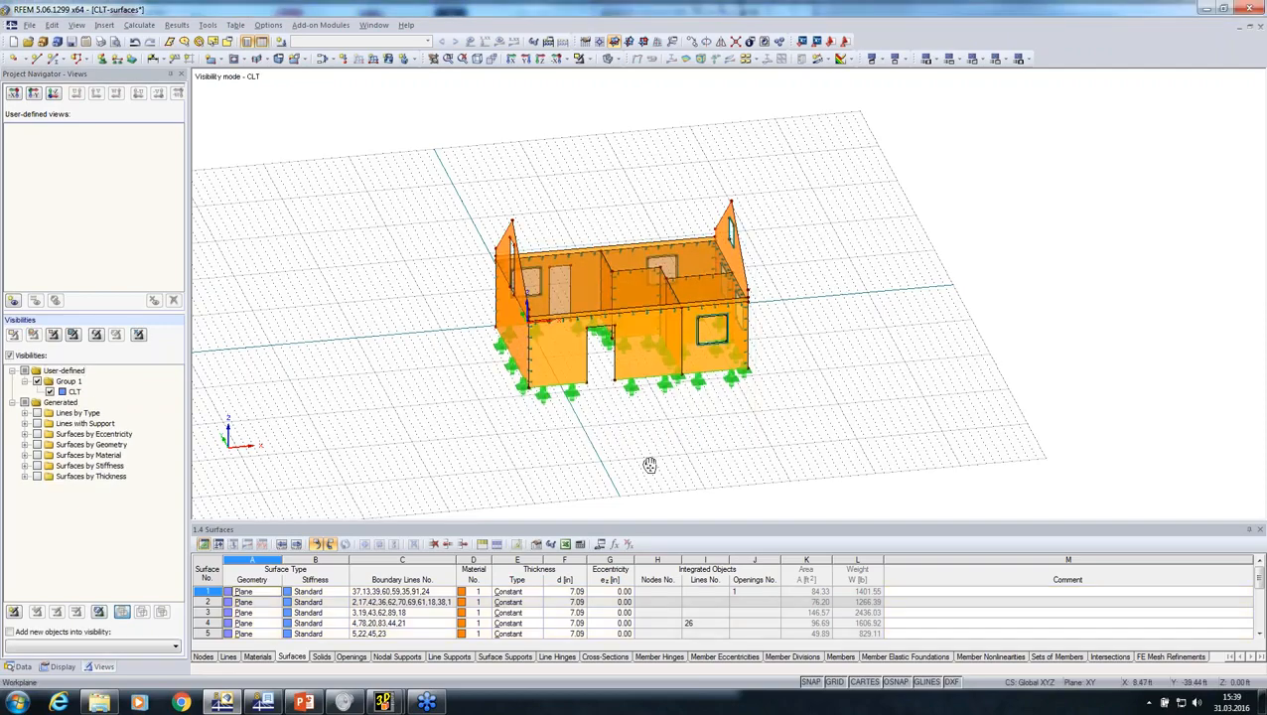
Import balcony.stp in DSTV format as a new model named balcony, with automatic creation of combinations turned off
middle_drag(648, 461, 473, 439)
click(18, 666)
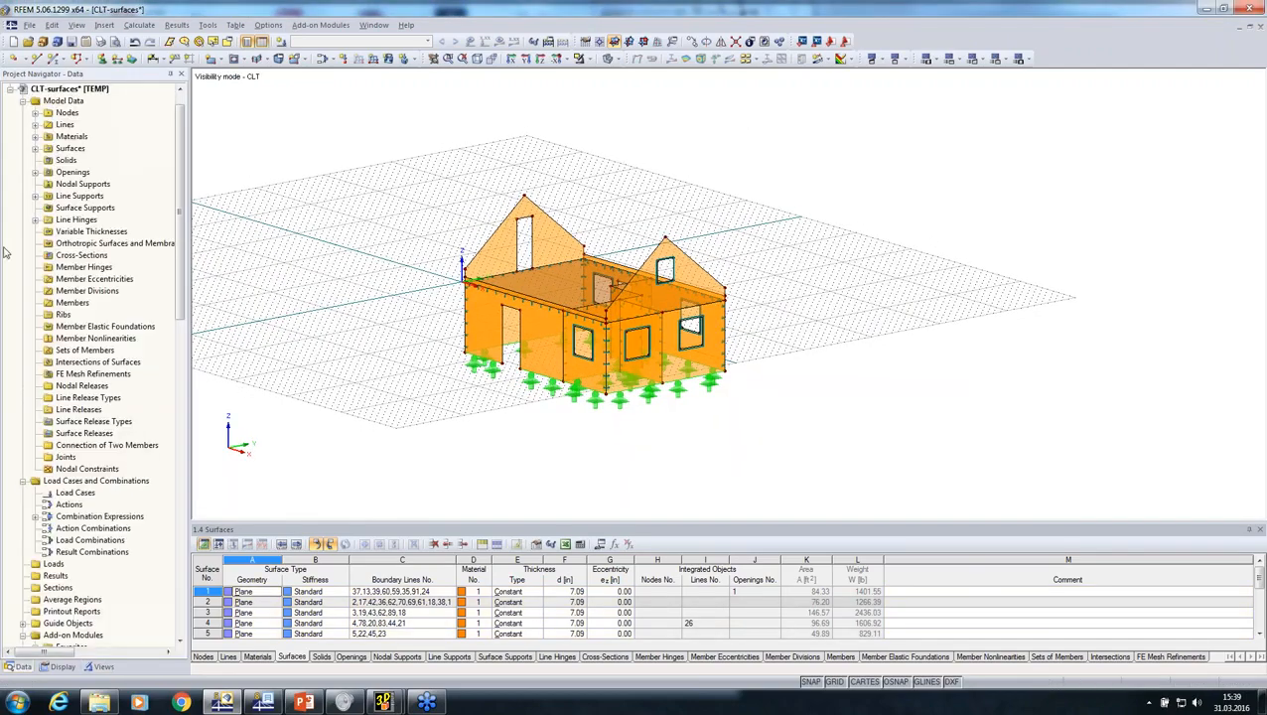
click(30, 25)
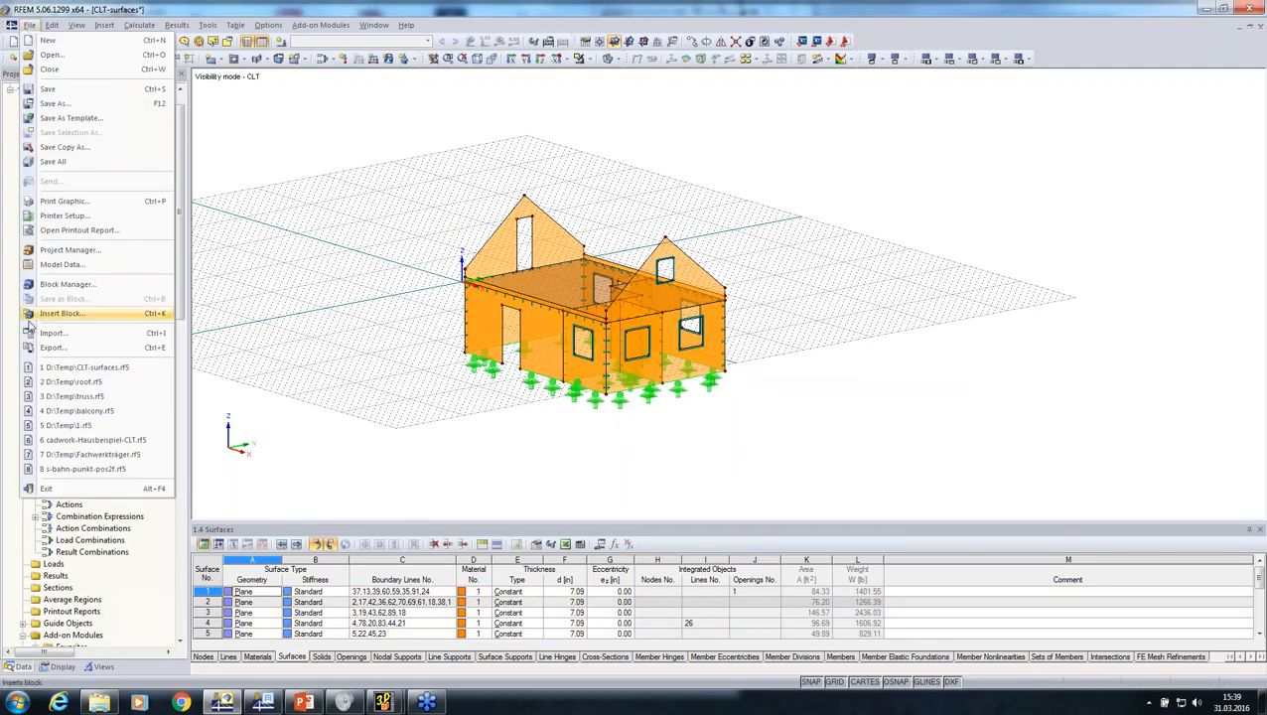
click(54, 338)
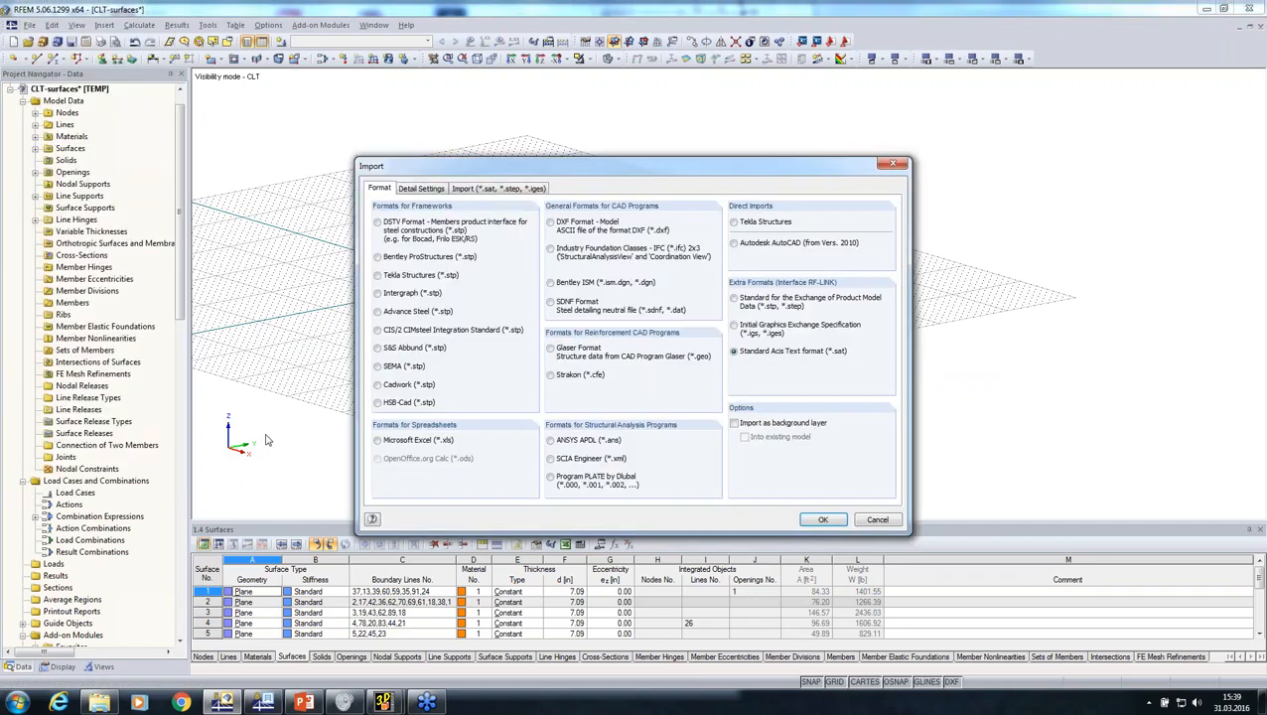
click(378, 222)
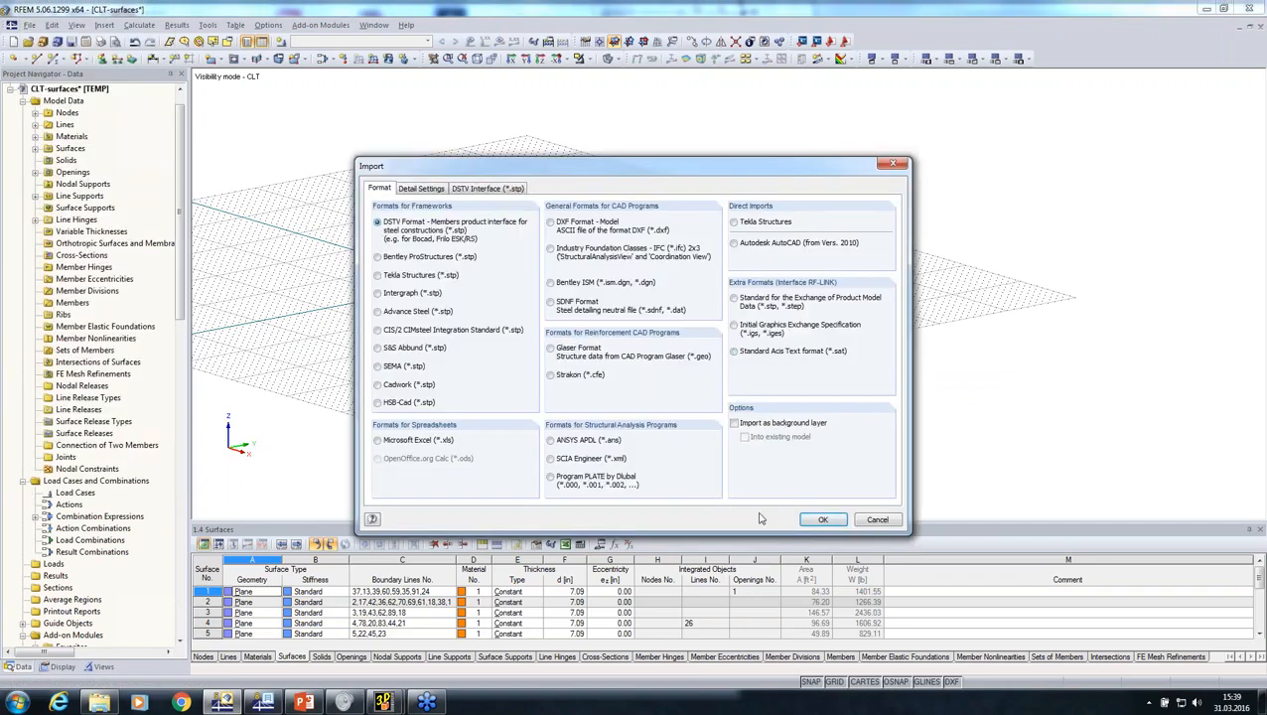
click(824, 520)
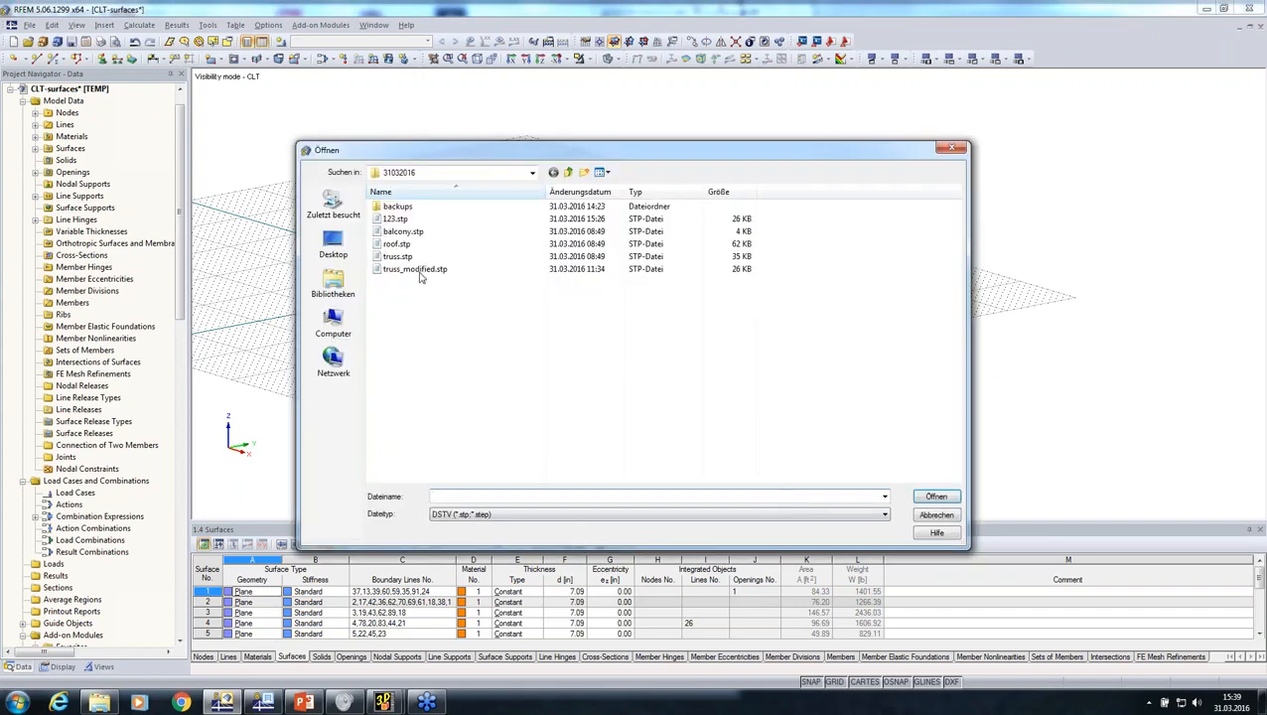
click(407, 231)
click(933, 498)
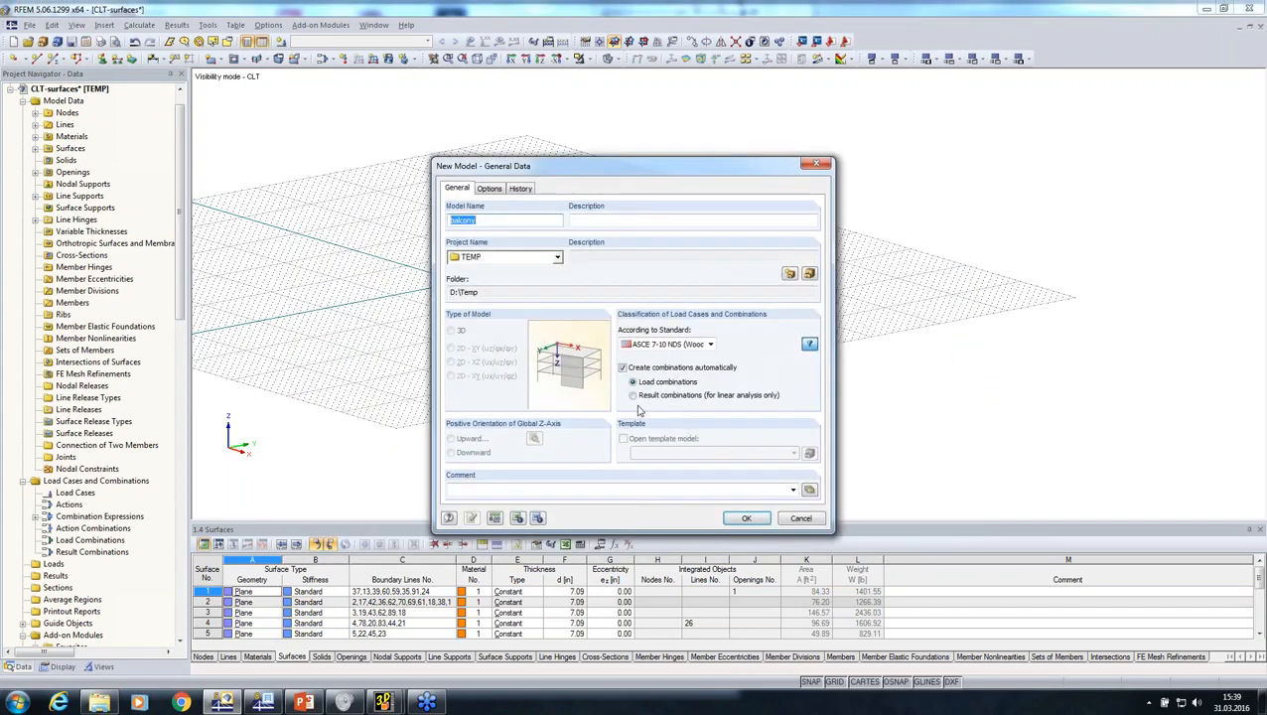
click(622, 368)
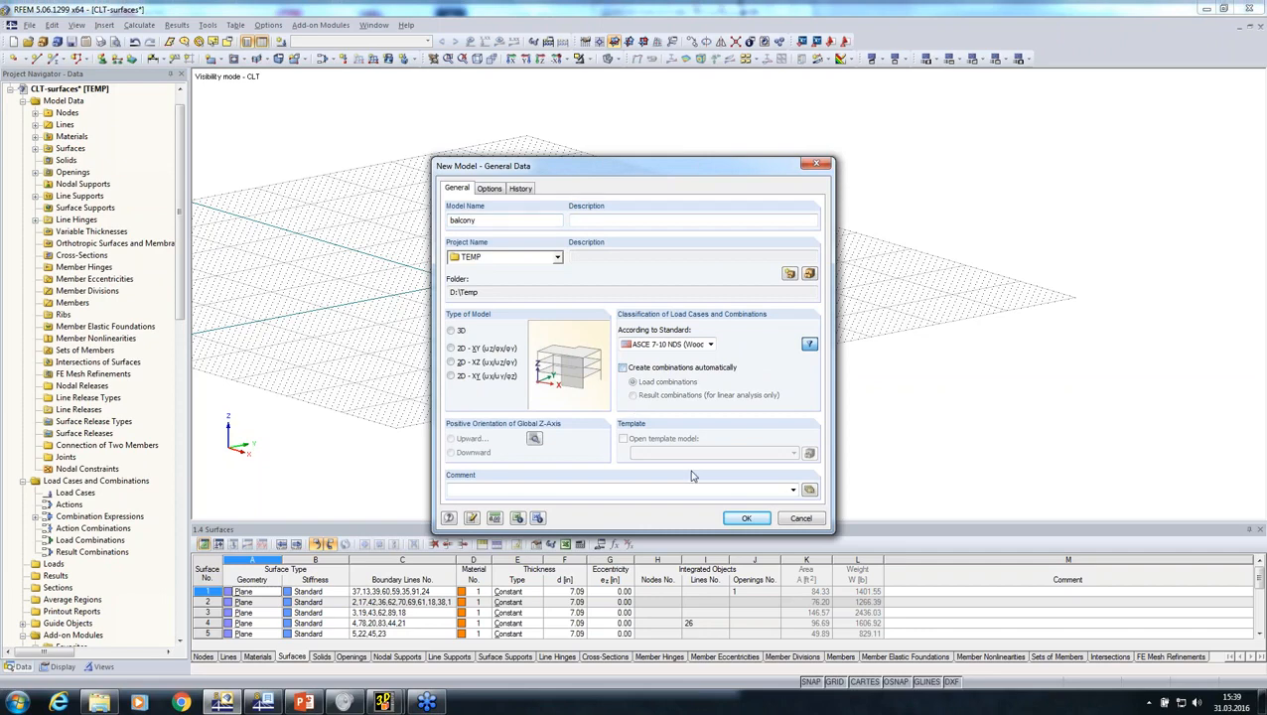
click(746, 519)
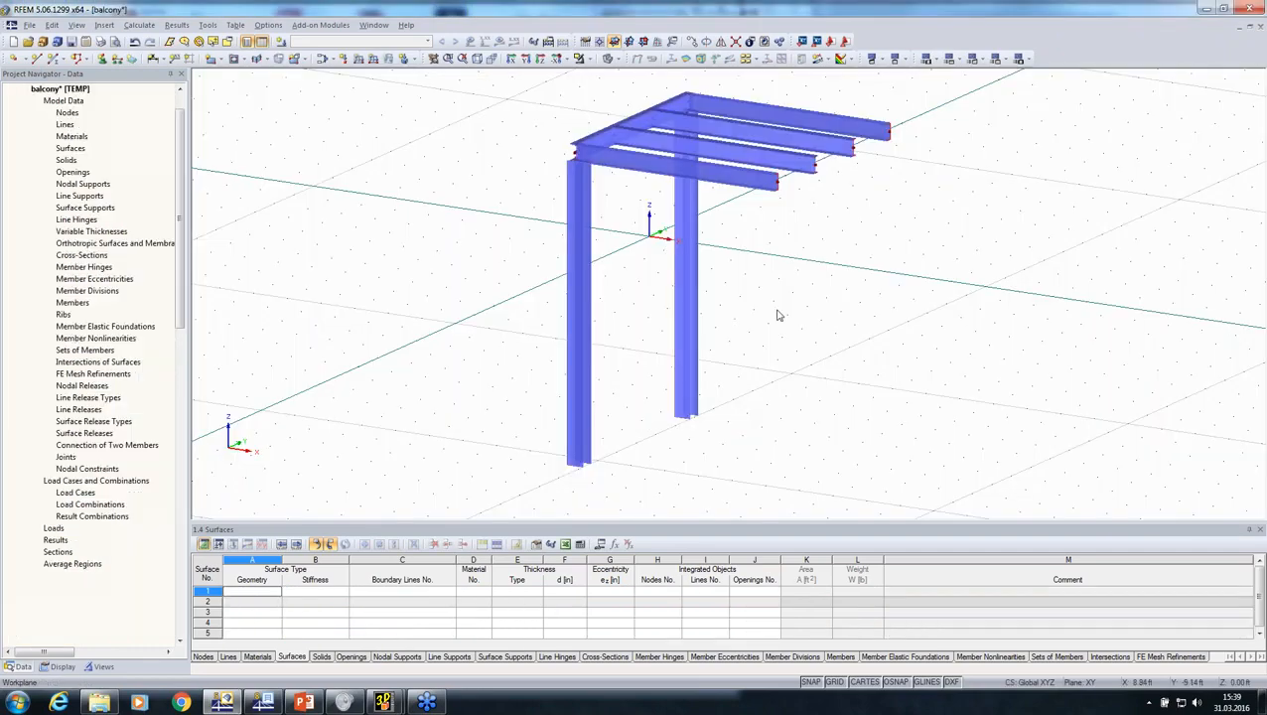
Show the balcony as a line model and extend both columns at member end j to the next member or line
ctrl+middle_drag(779, 315, 524, 247)
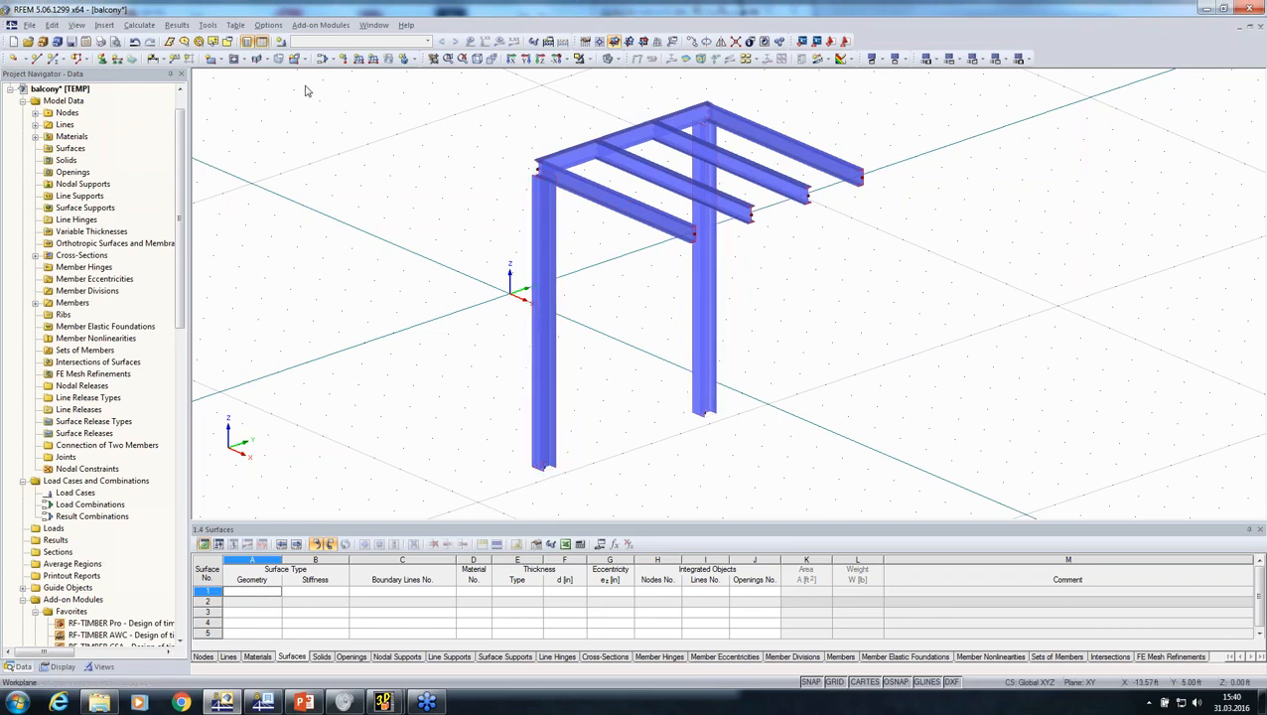
click(608, 59)
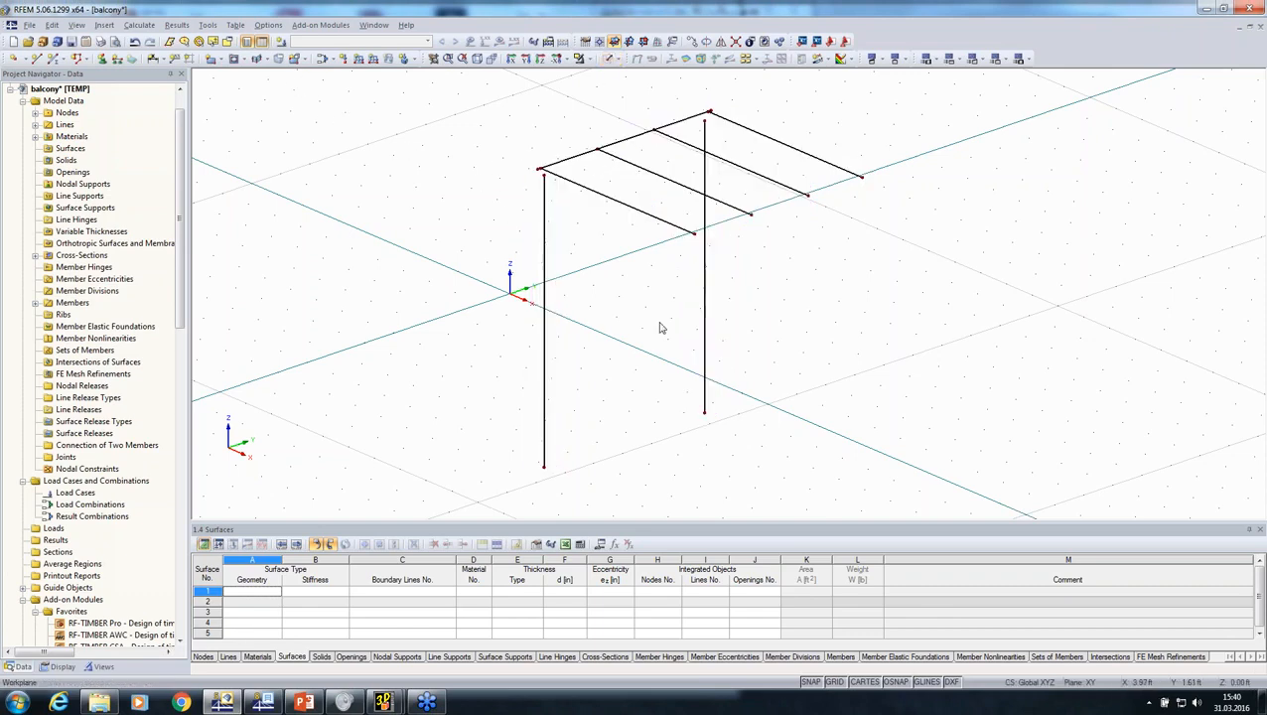
middle_drag(663, 323, 631, 348)
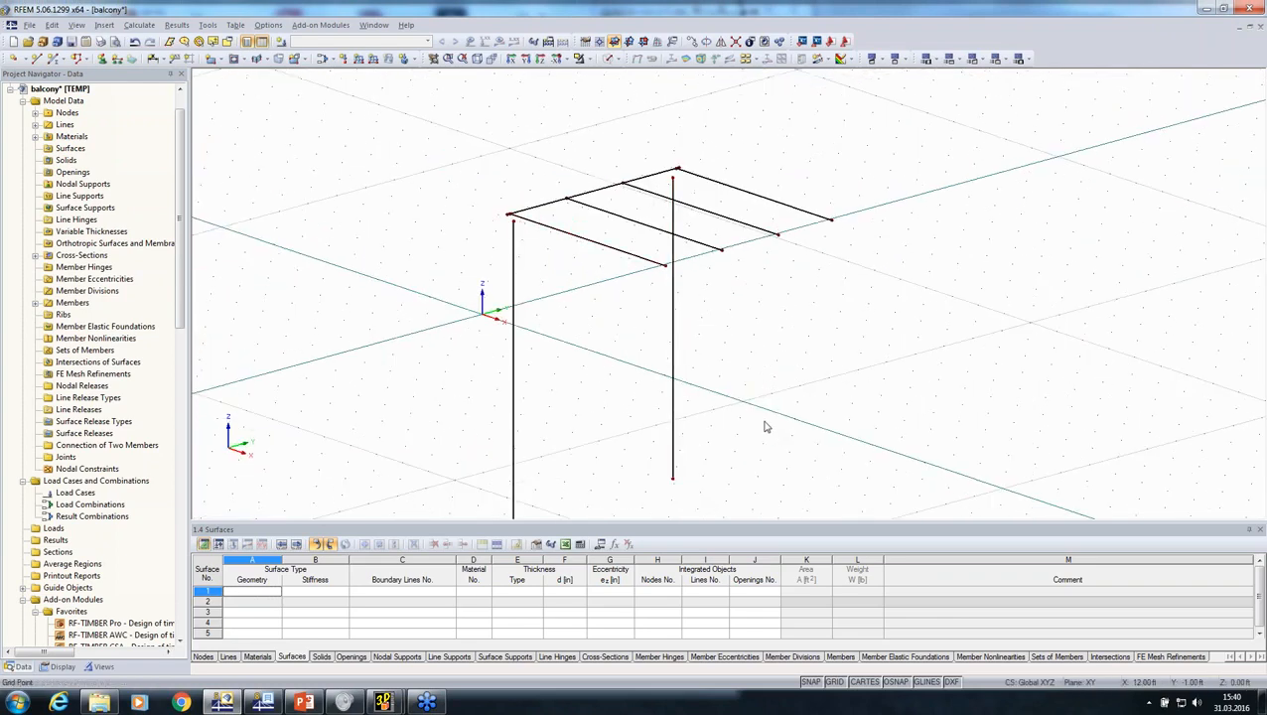
drag(764, 424, 510, 340)
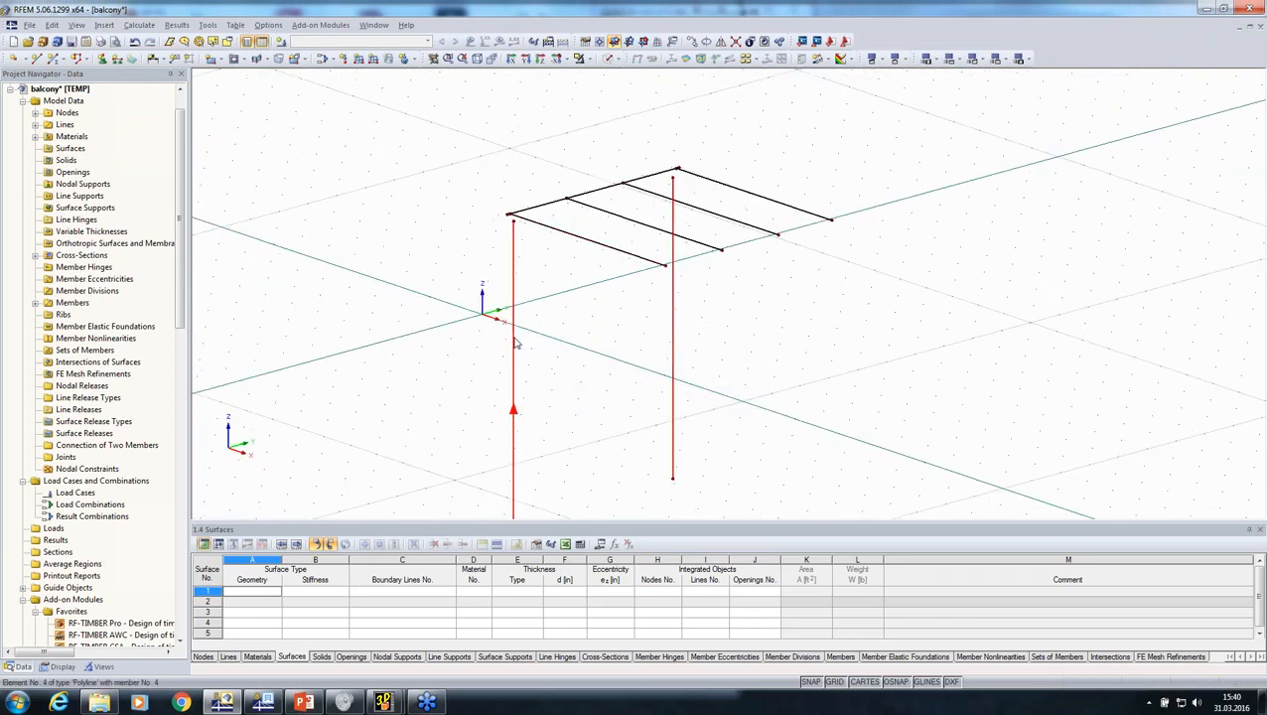
right_click(516, 343)
mouse_move(645, 361)
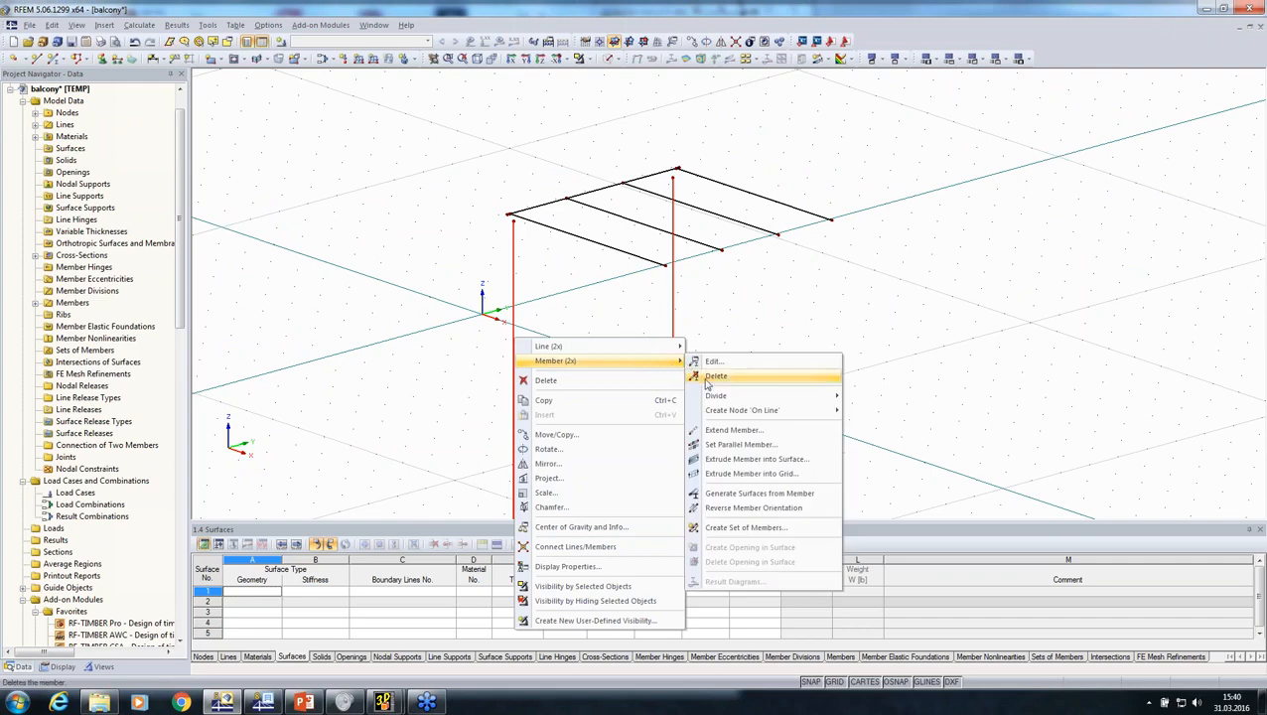
click(710, 433)
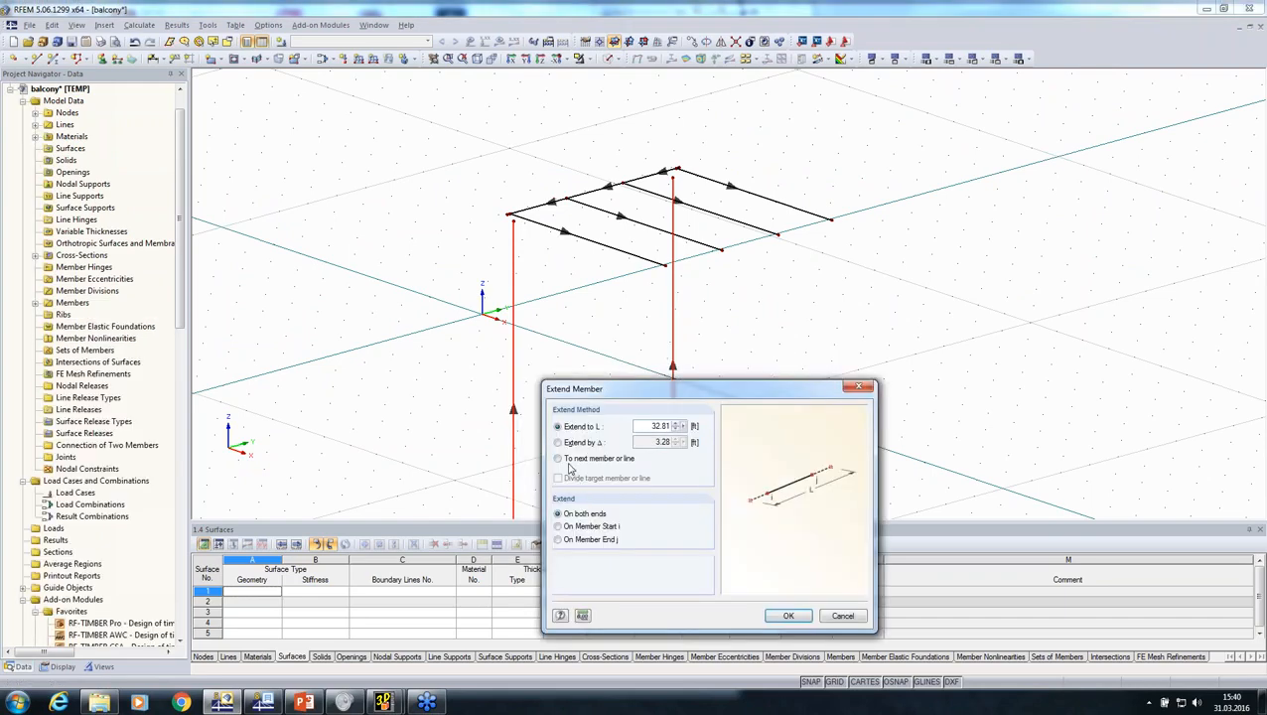
click(559, 458)
click(559, 539)
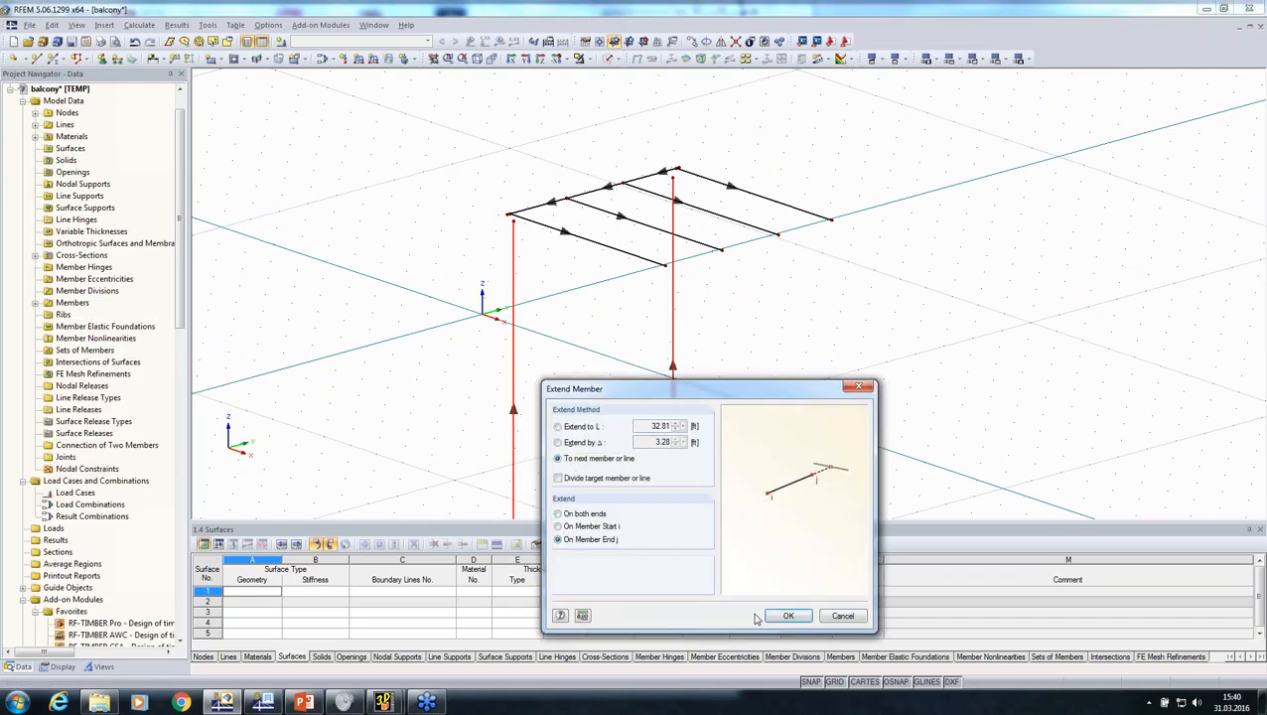
click(784, 615)
Assign nodal supports to the base nodes of the two balcony columns
ctrl+middle_drag(763, 347, 673, 136)
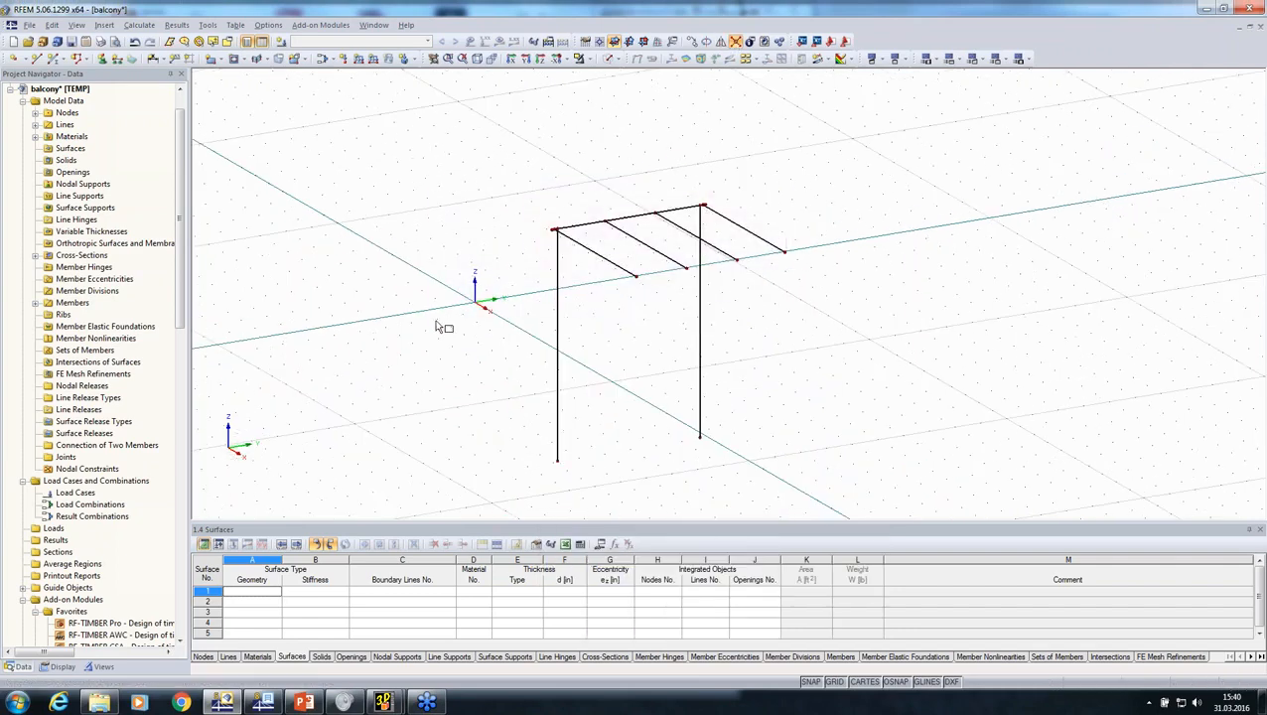
middle_drag(451, 342, 358, 256)
click(102, 58)
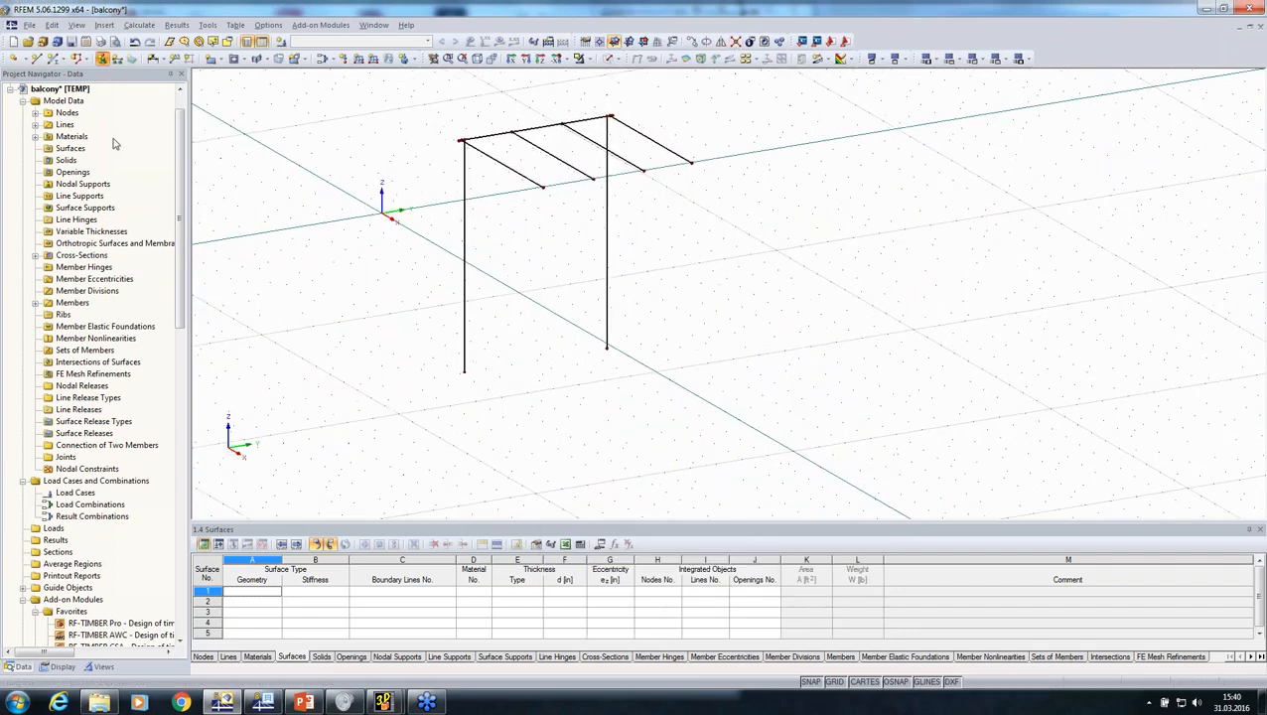
click(748, 457)
drag(784, 457, 455, 259)
key(Escape)
Copy the whole balcony frame with its supports into the CLT-surfaces model
middle_drag(364, 328, 377, 407)
ctrl+middle_drag(377, 407, 417, 399)
scroll(388, 143, down, 2)
drag(388, 141, 640, 434)
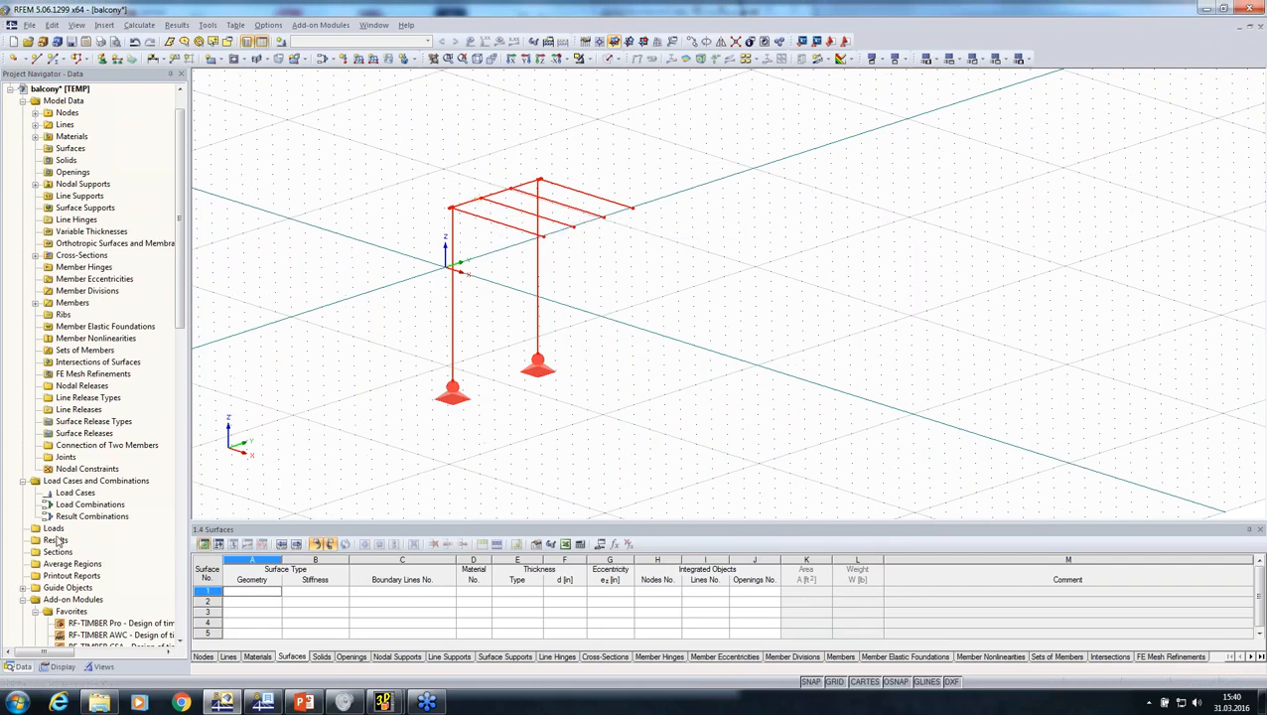
click(10, 90)
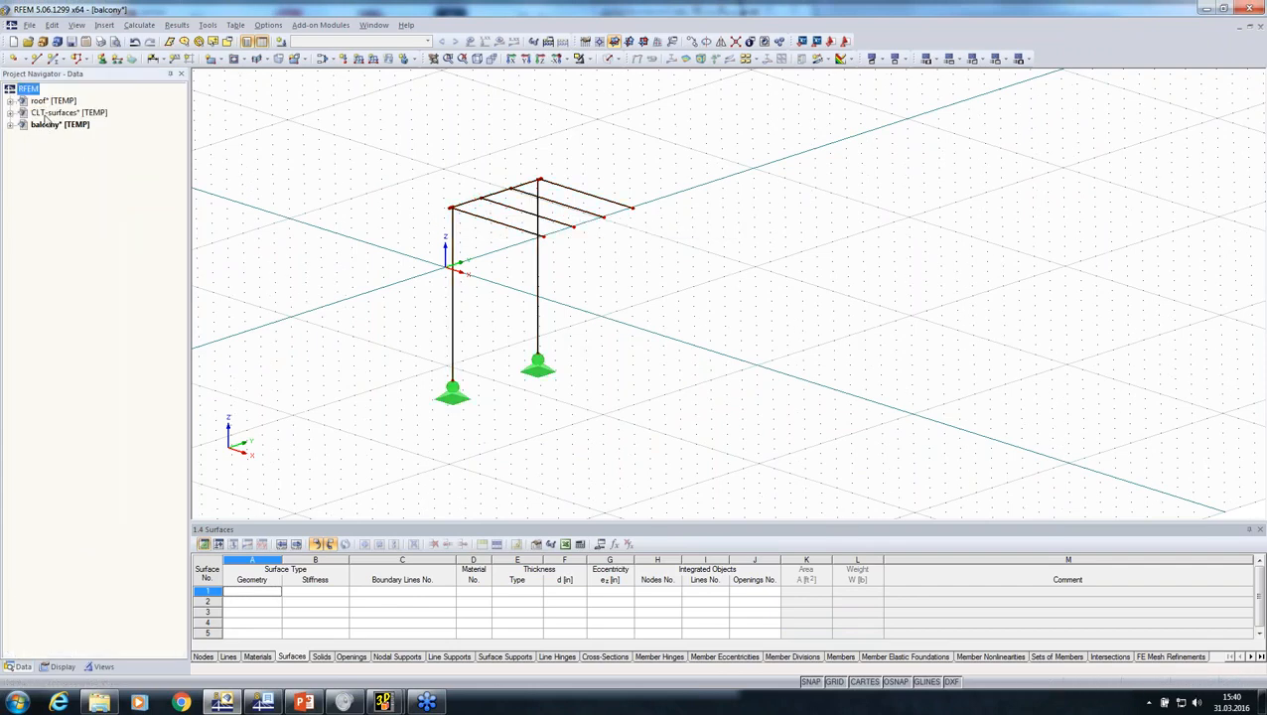
double_click(45, 114)
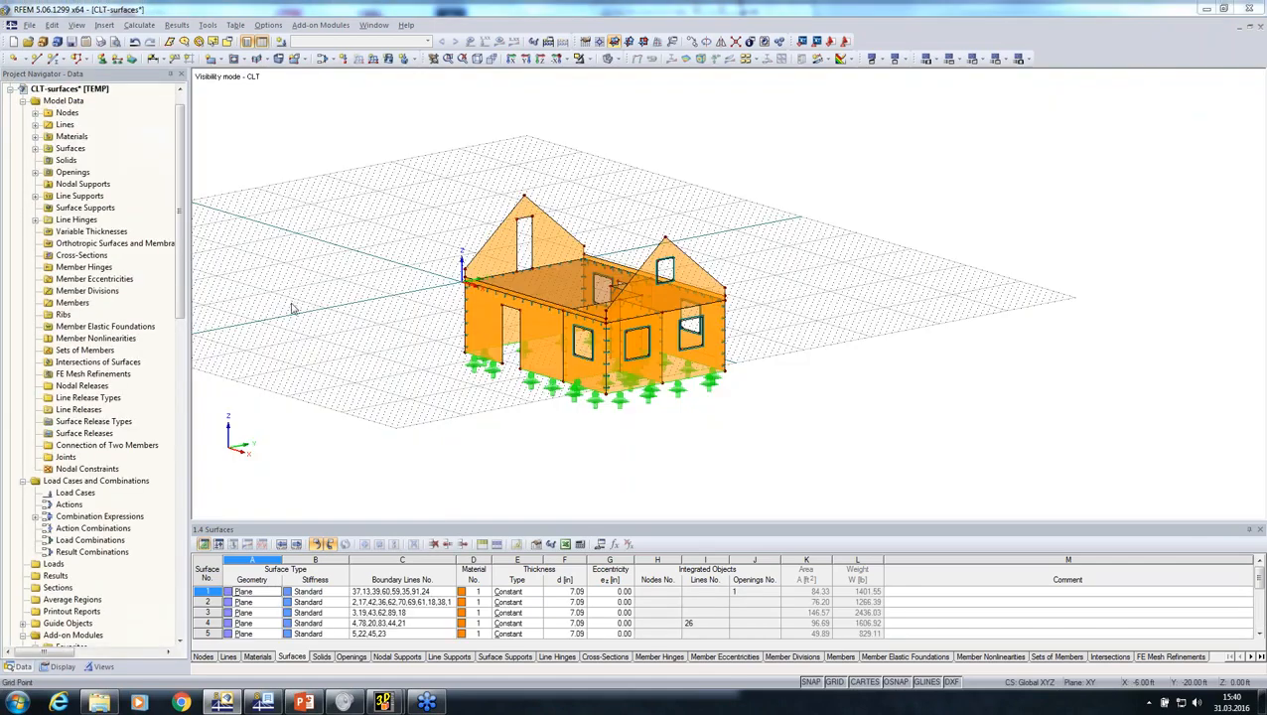
click(654, 418)
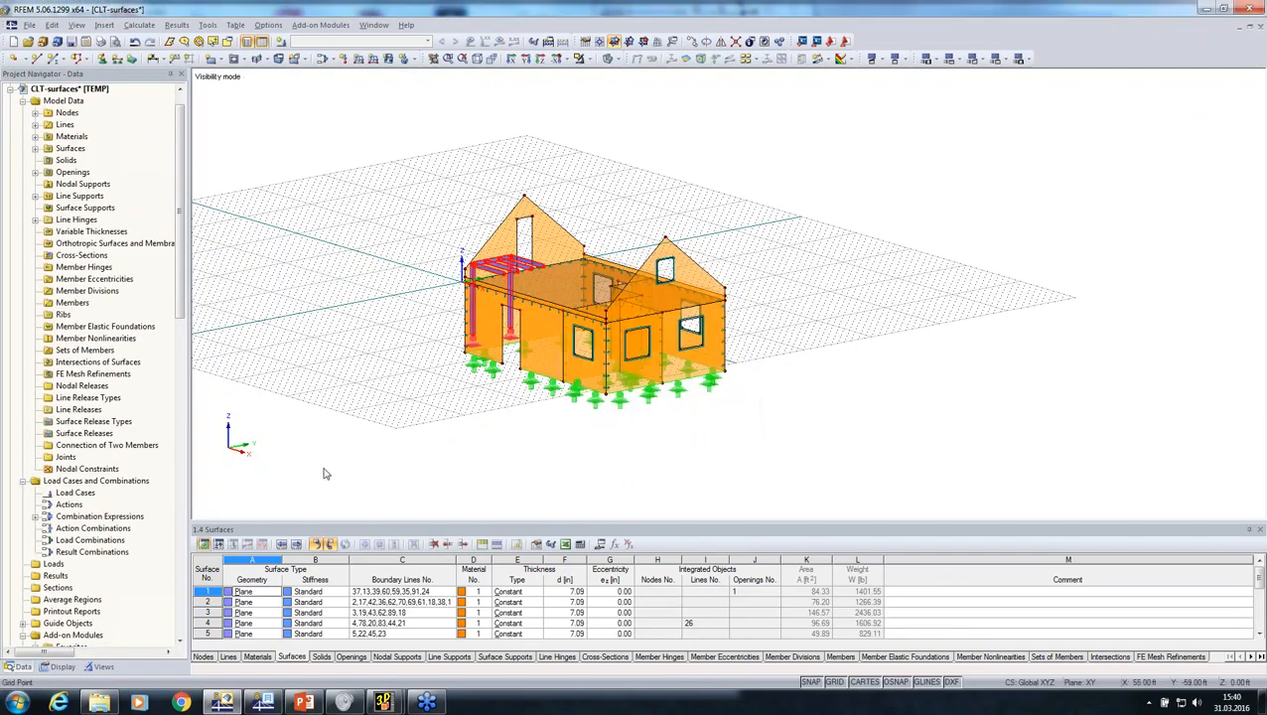
Create a user-defined visibility named Balcony in Group 1 from the inserted balcony frame
click(100, 668)
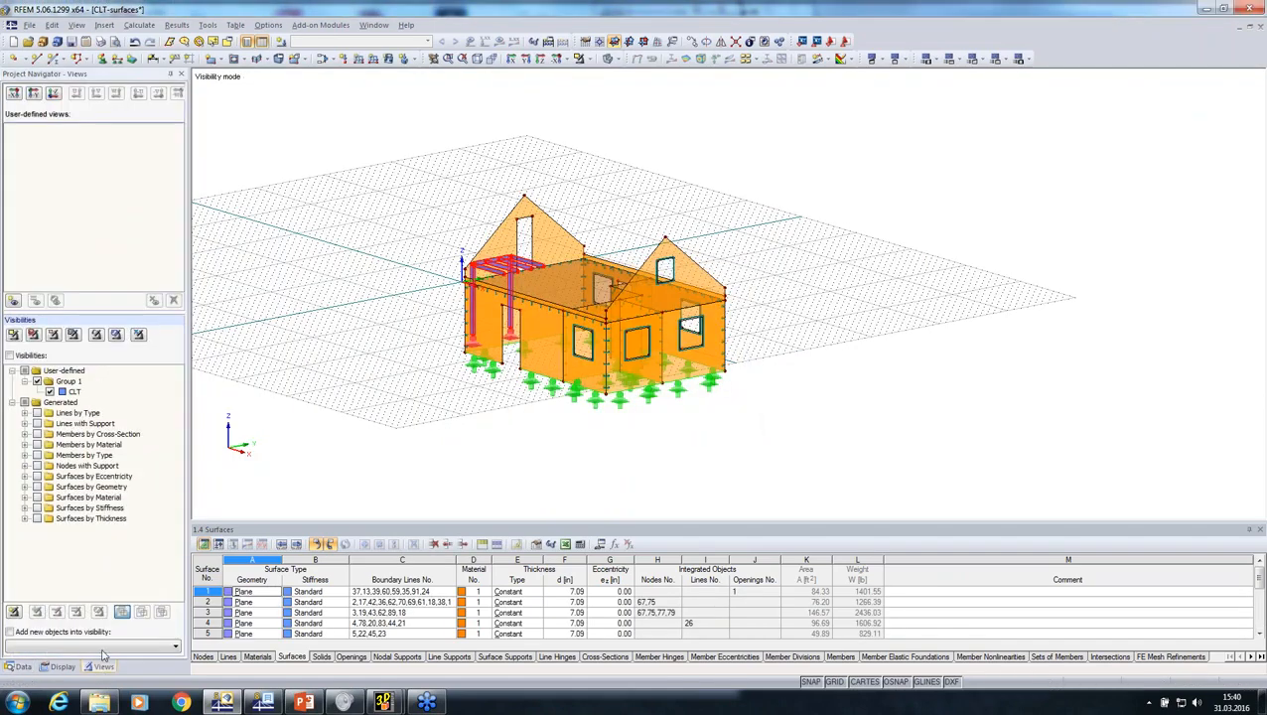
right_click(73, 390)
click(89, 397)
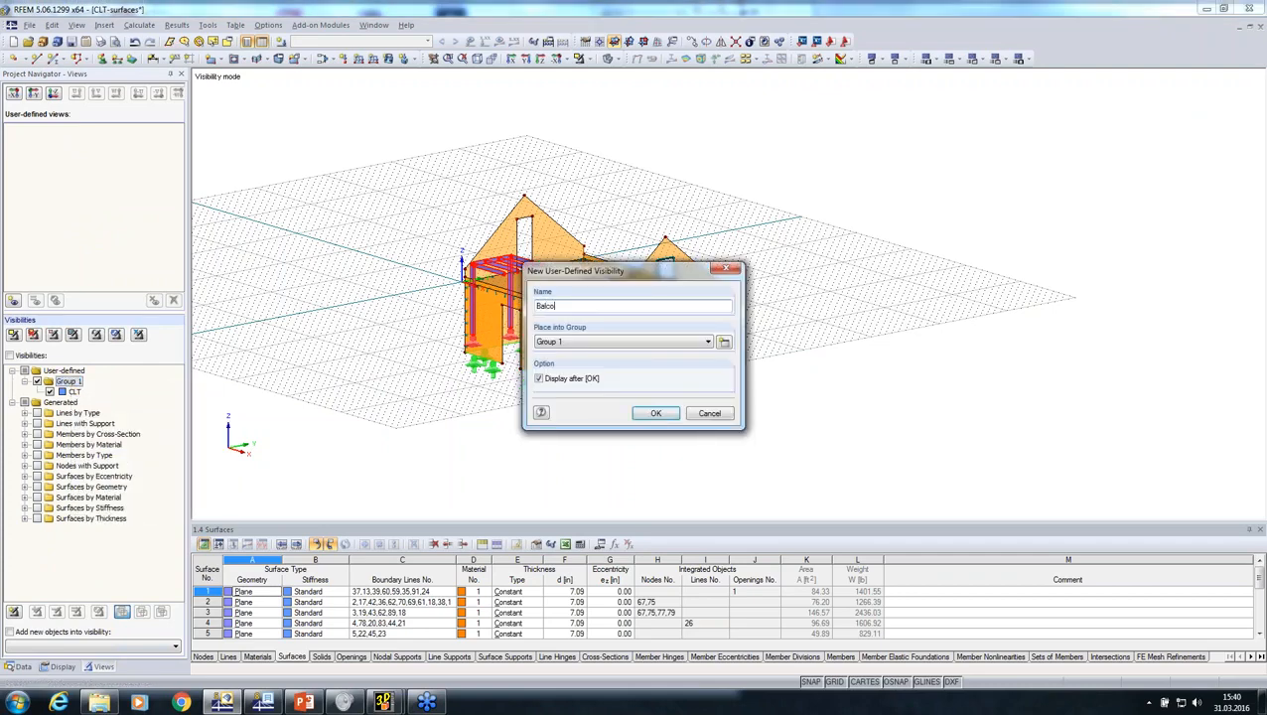
text(Balcony)
key(Return)
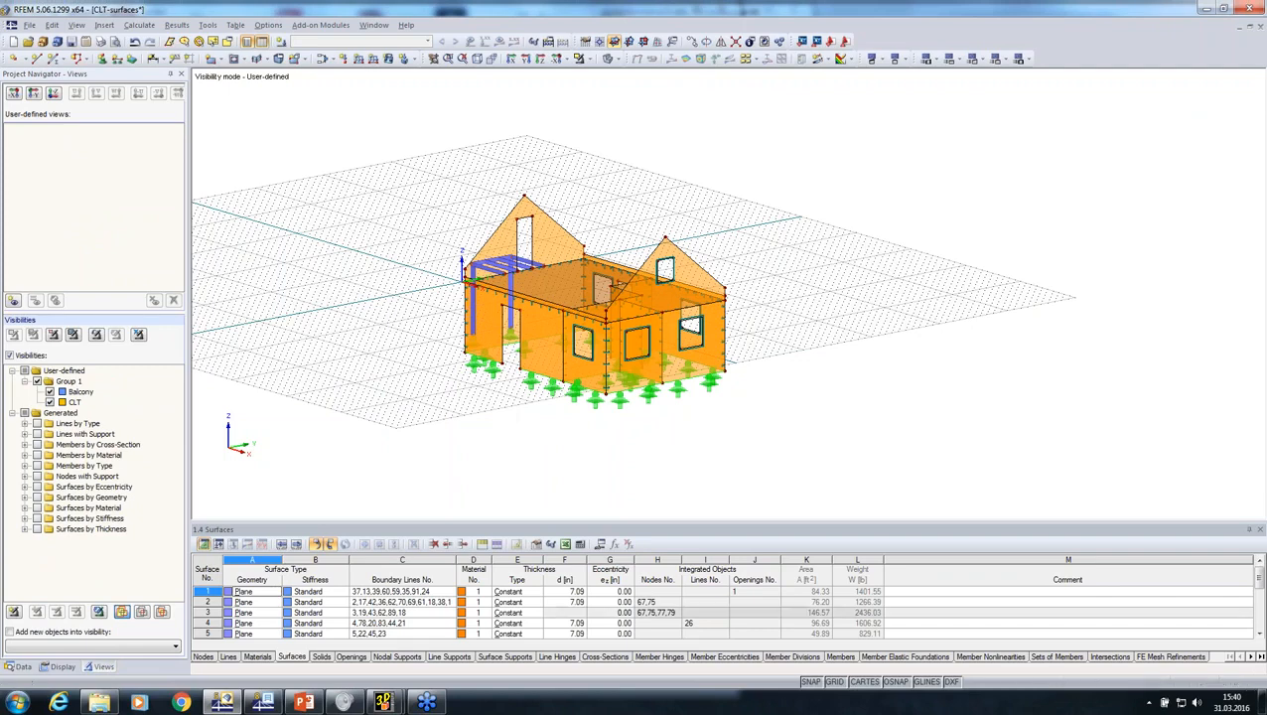
Isolate the Balcony visibility and the CLT visibility in turn to check both parts of the model
click(49, 402)
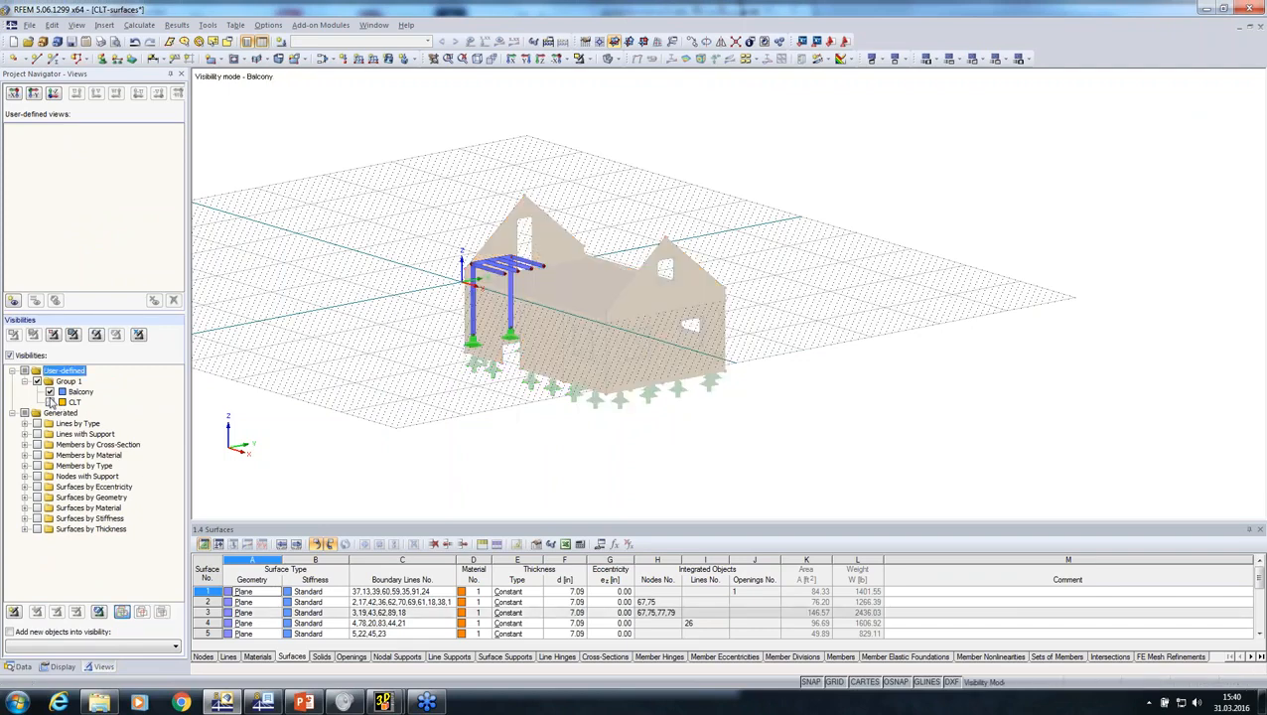
click(49, 402)
click(50, 392)
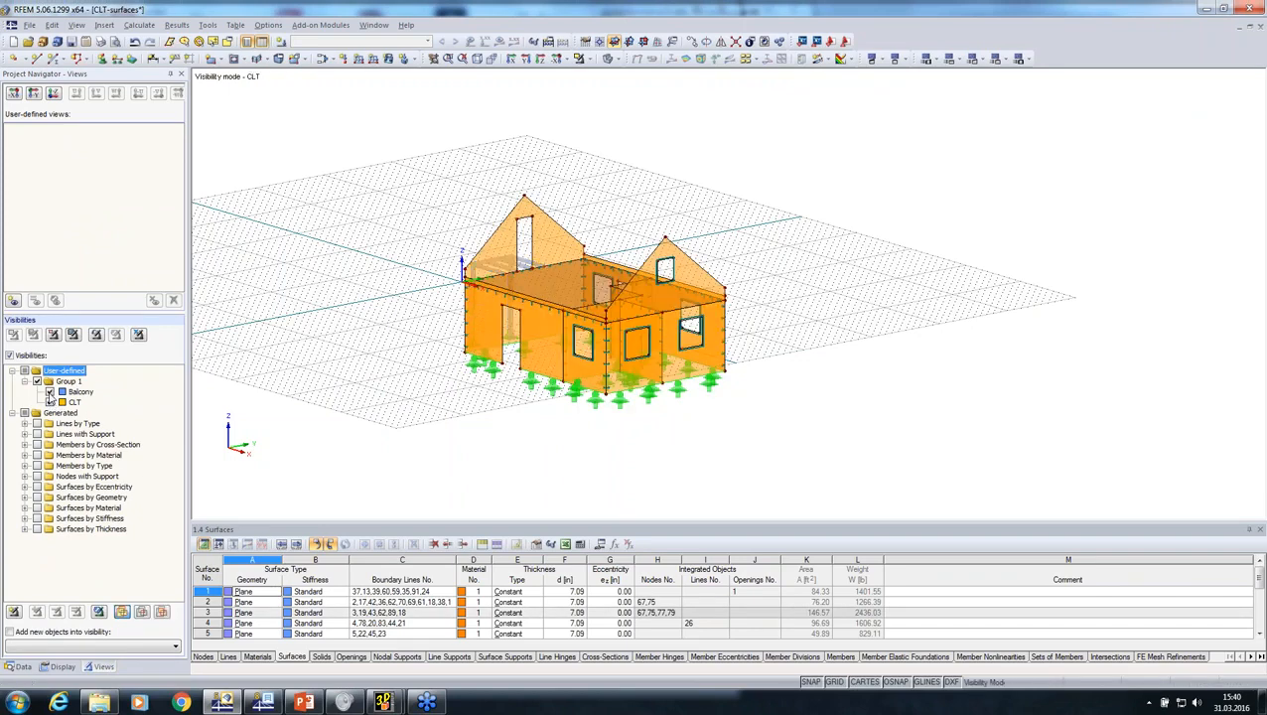
Show the Balcony visibility again together with the CLT visibility and view the house from the balcony side
click(50, 394)
ctrl+middle_drag(536, 410, 973, 405)
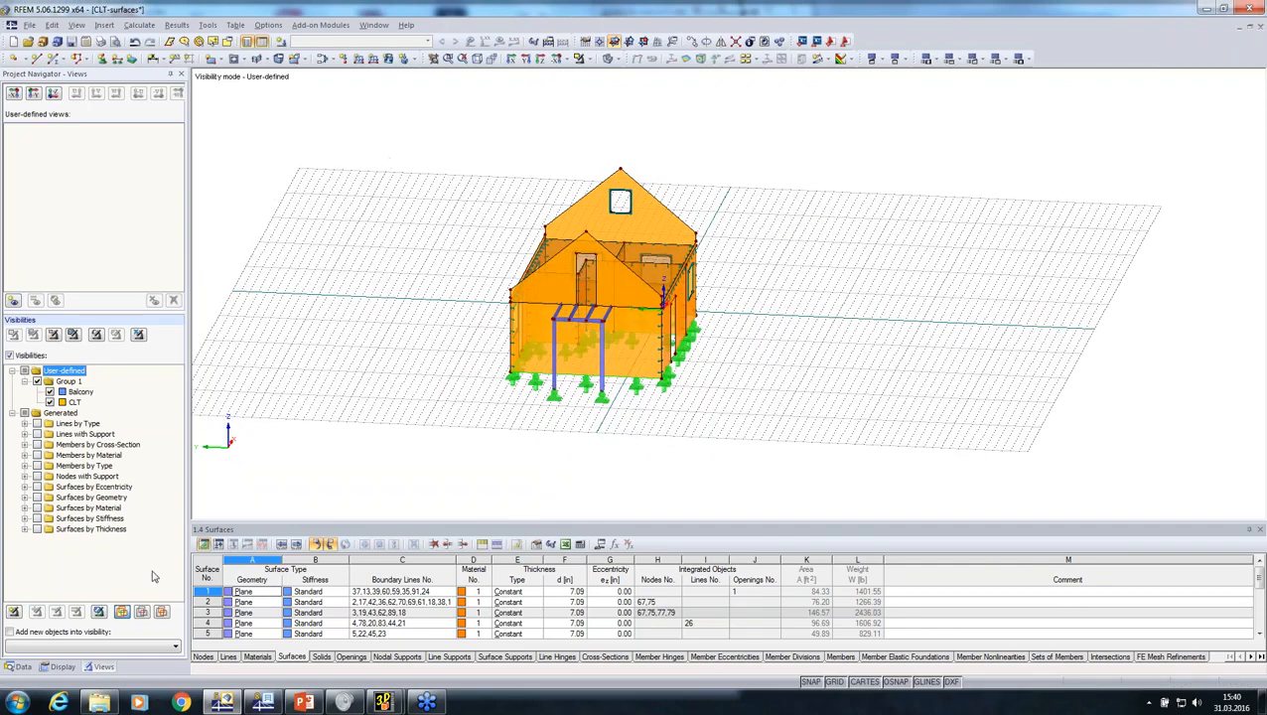
Switch to the roof model and delete all nodal supports of the roof frame, accepting the deletion of the results
click(19, 667)
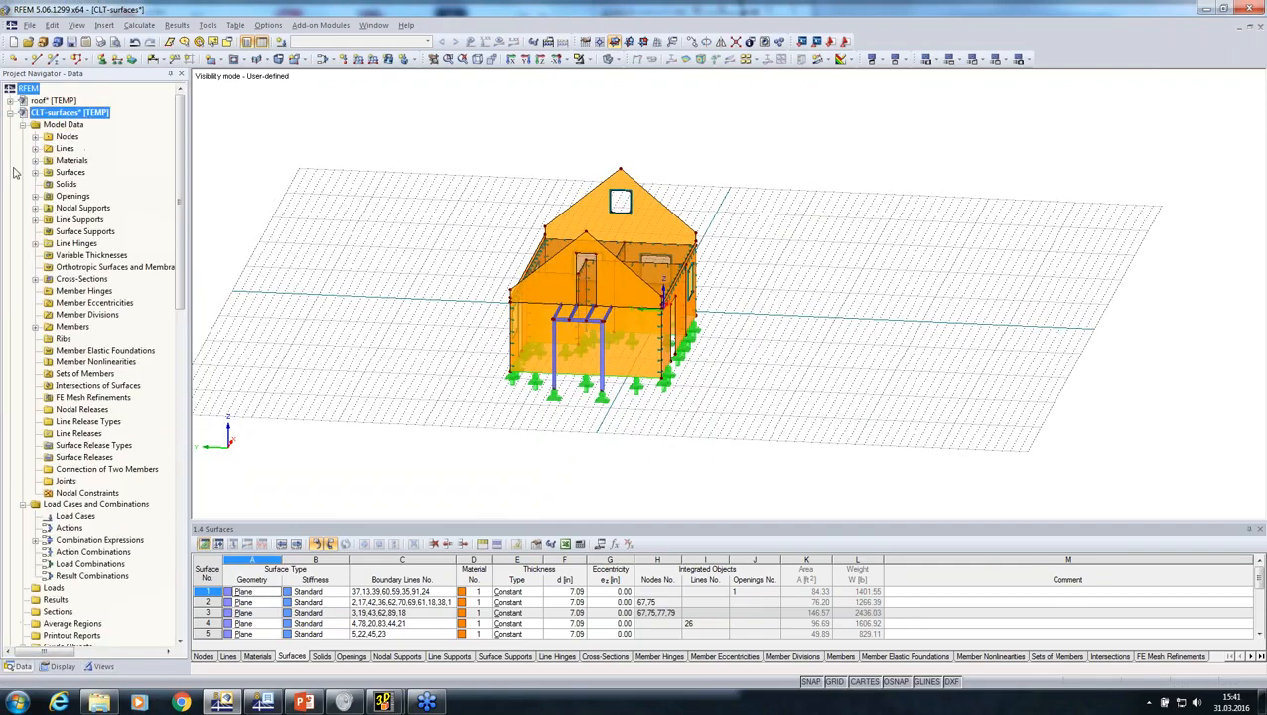
click(10, 113)
right_click(36, 102)
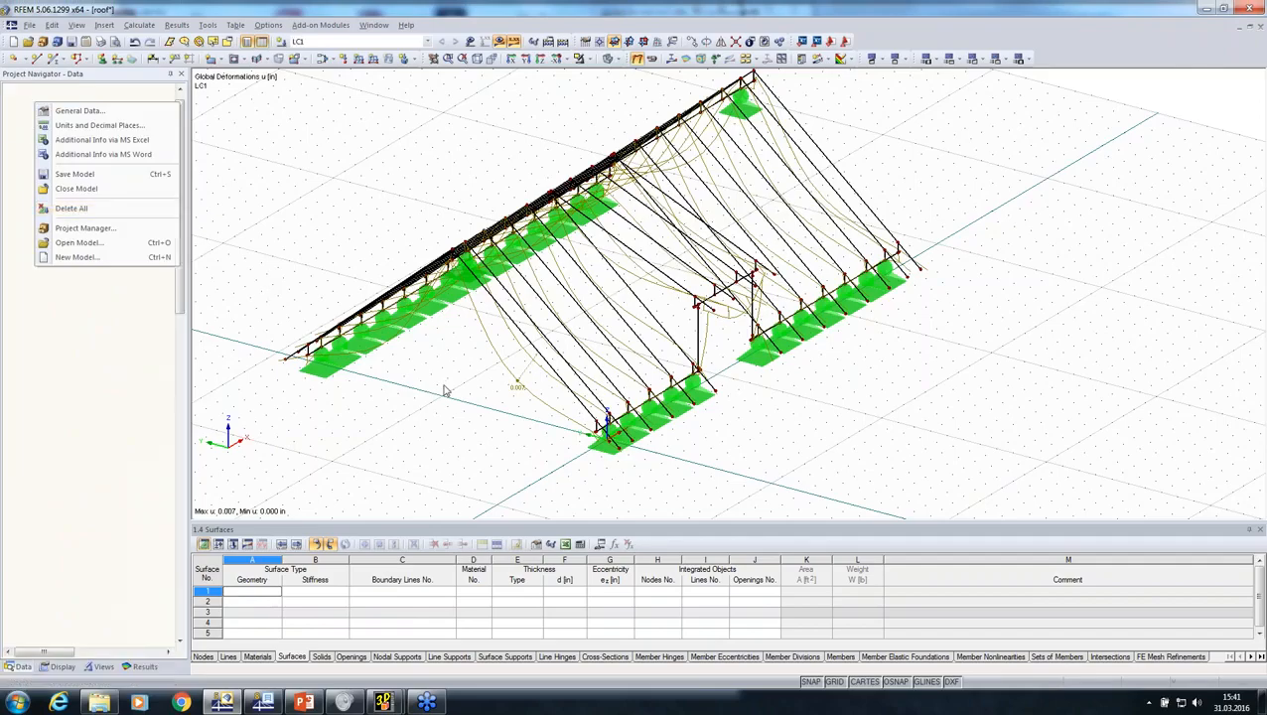
scroll(445, 391, down, 3)
ctrl+middle_drag(444, 382, 596, 327)
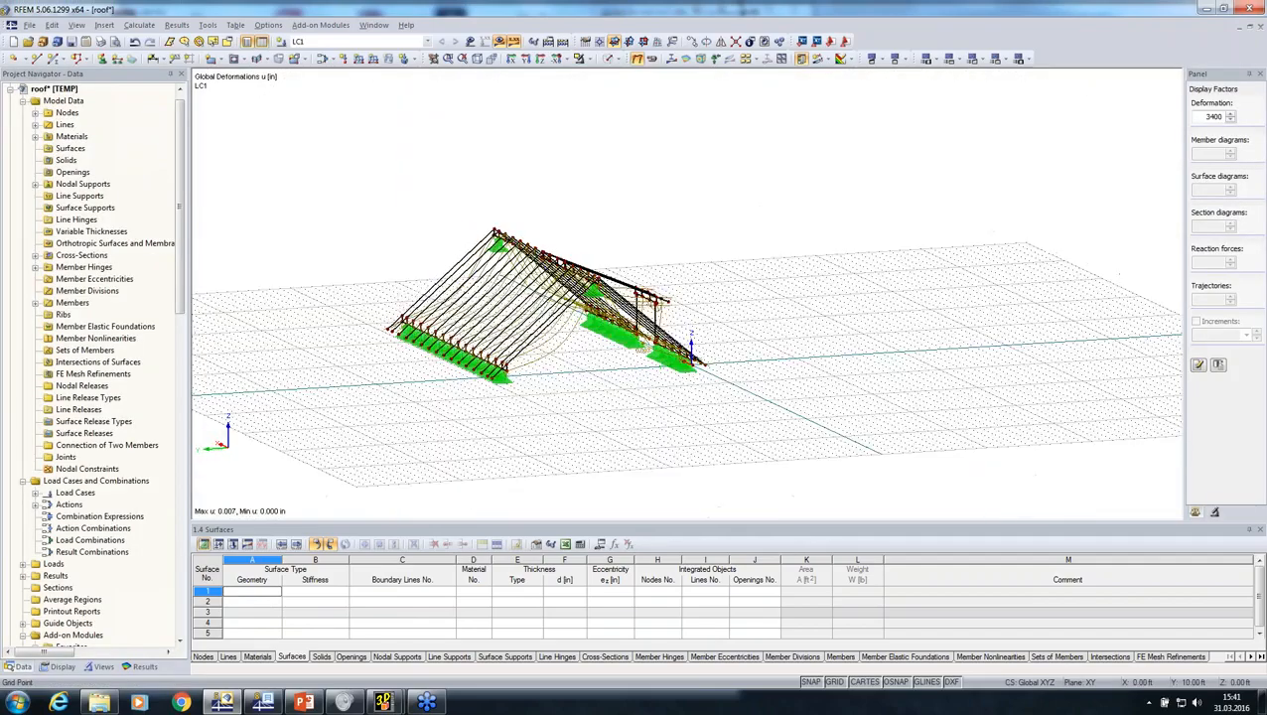
drag(400, 156, 820, 475)
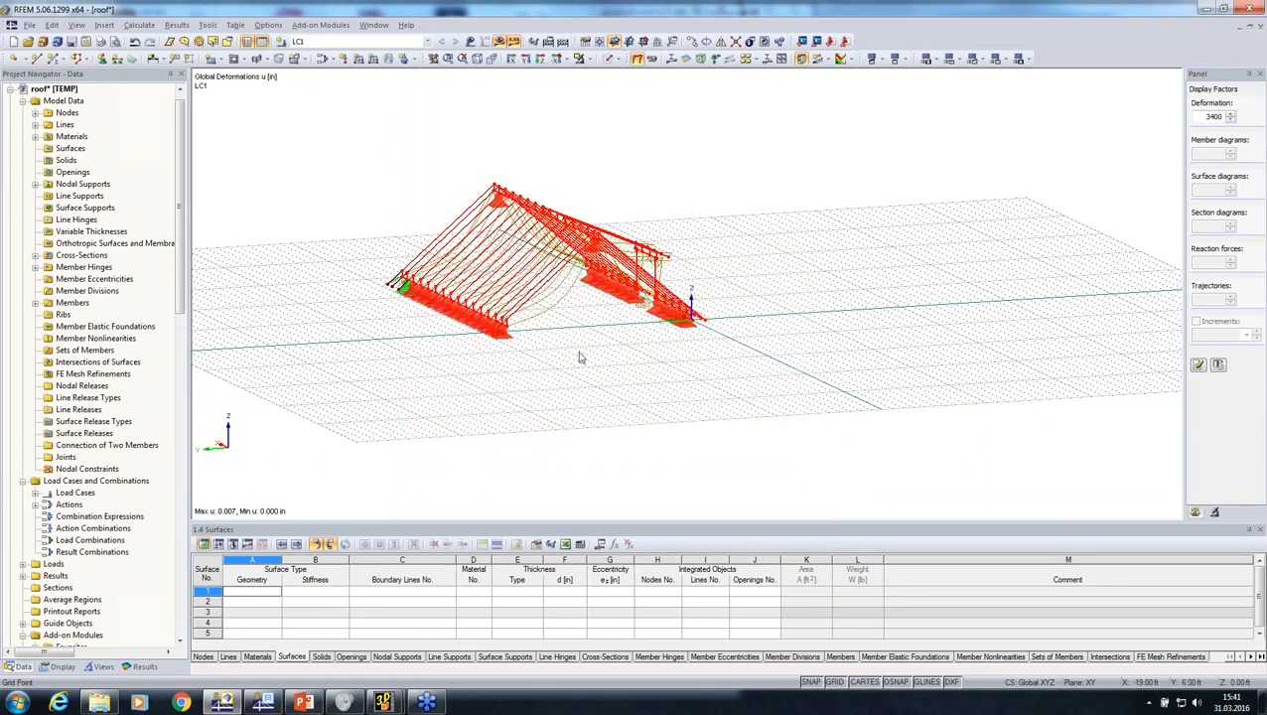
click(389, 220)
drag(323, 120, 916, 475)
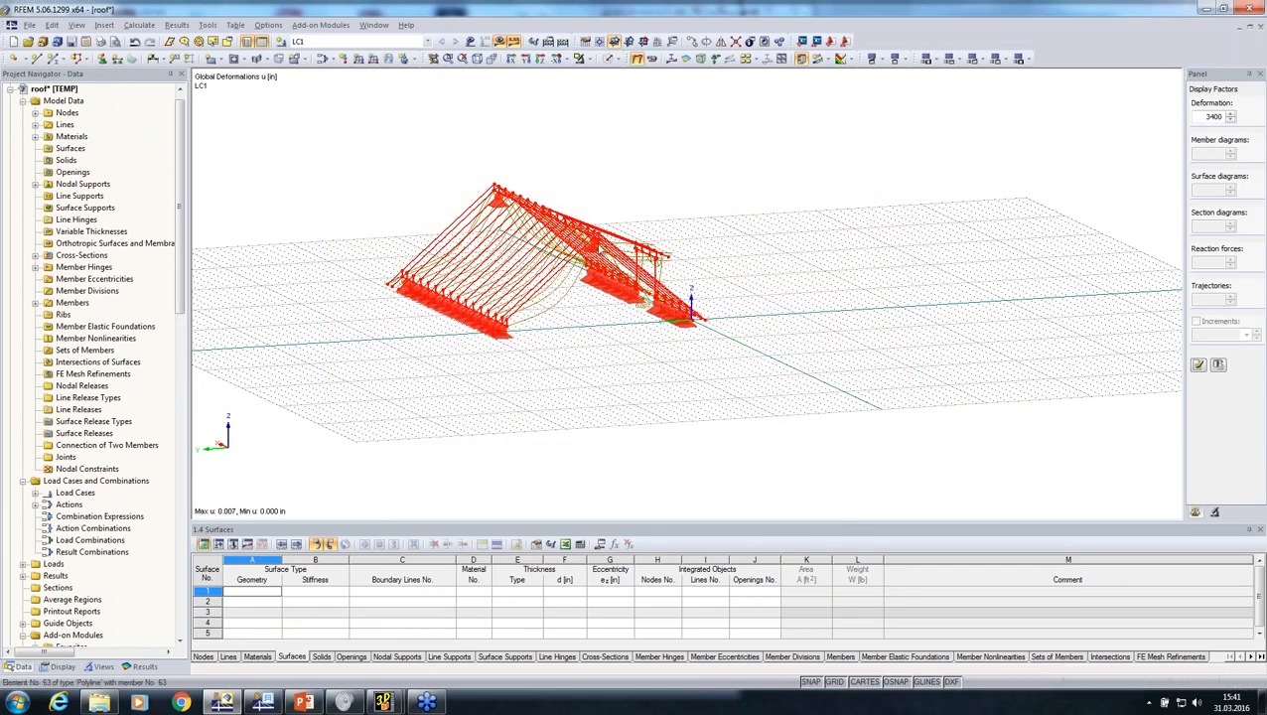
right_click(597, 239)
mouse_move(710, 272)
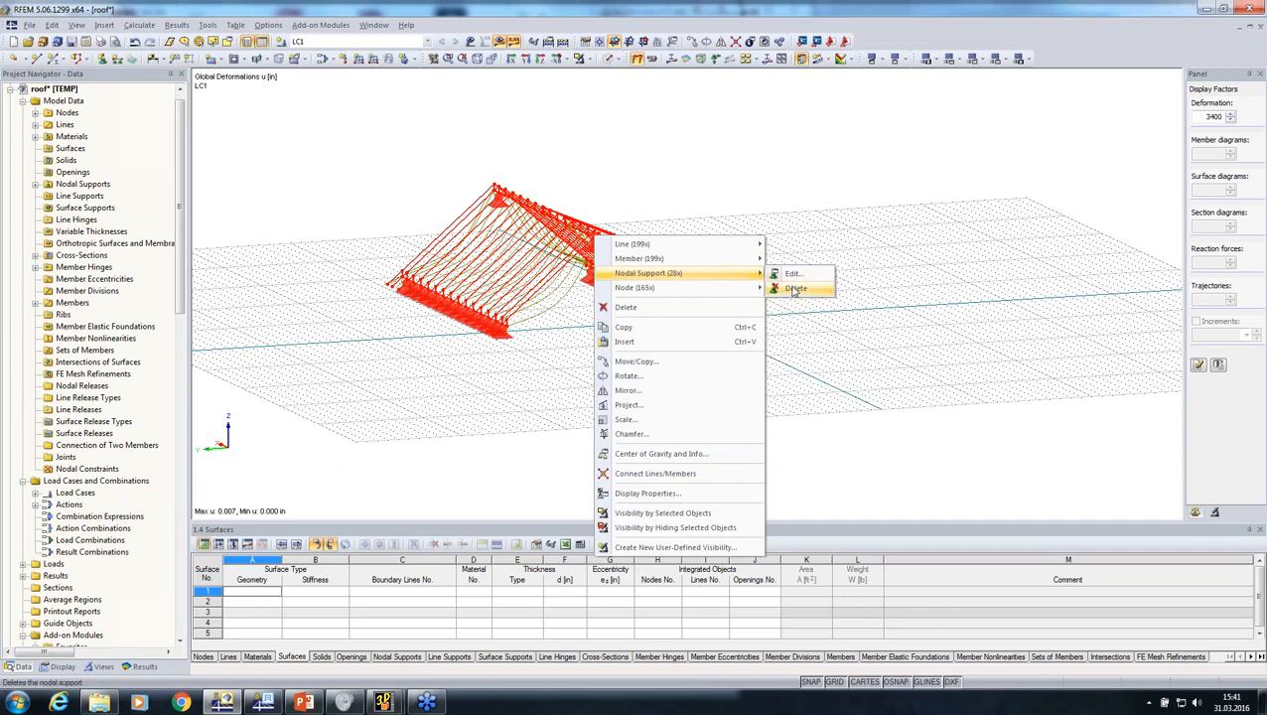
click(794, 289)
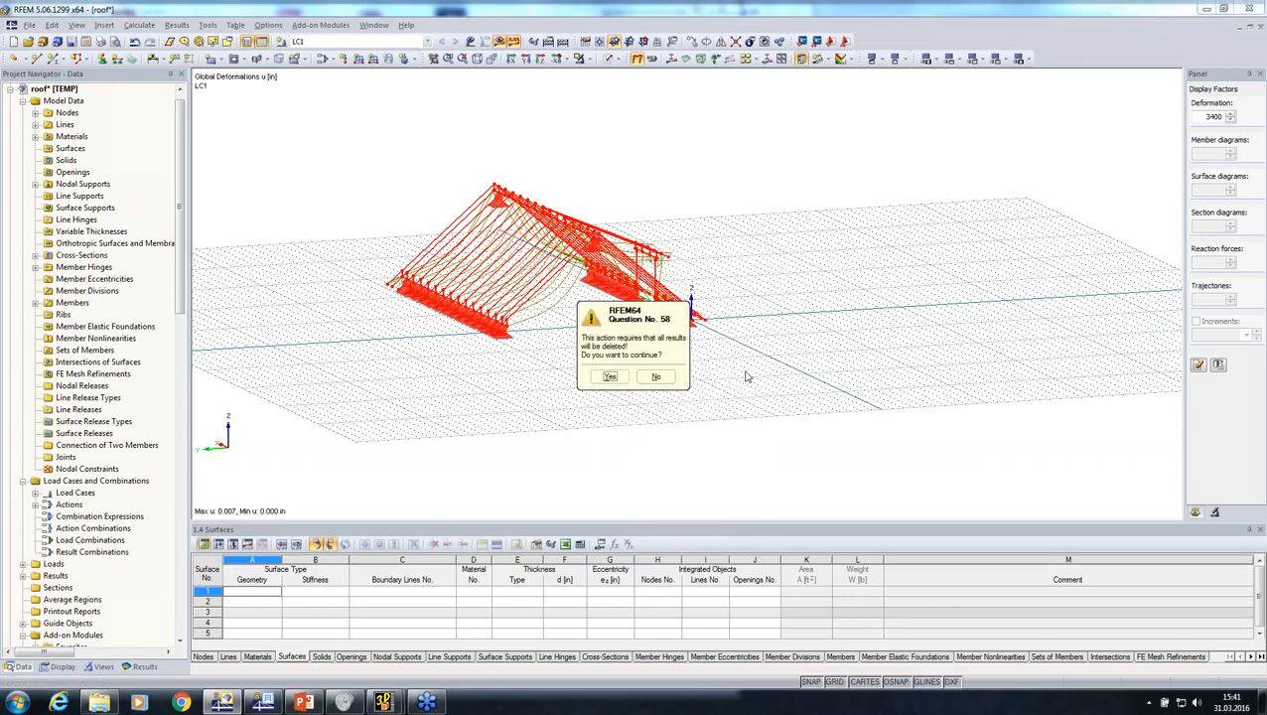
click(609, 377)
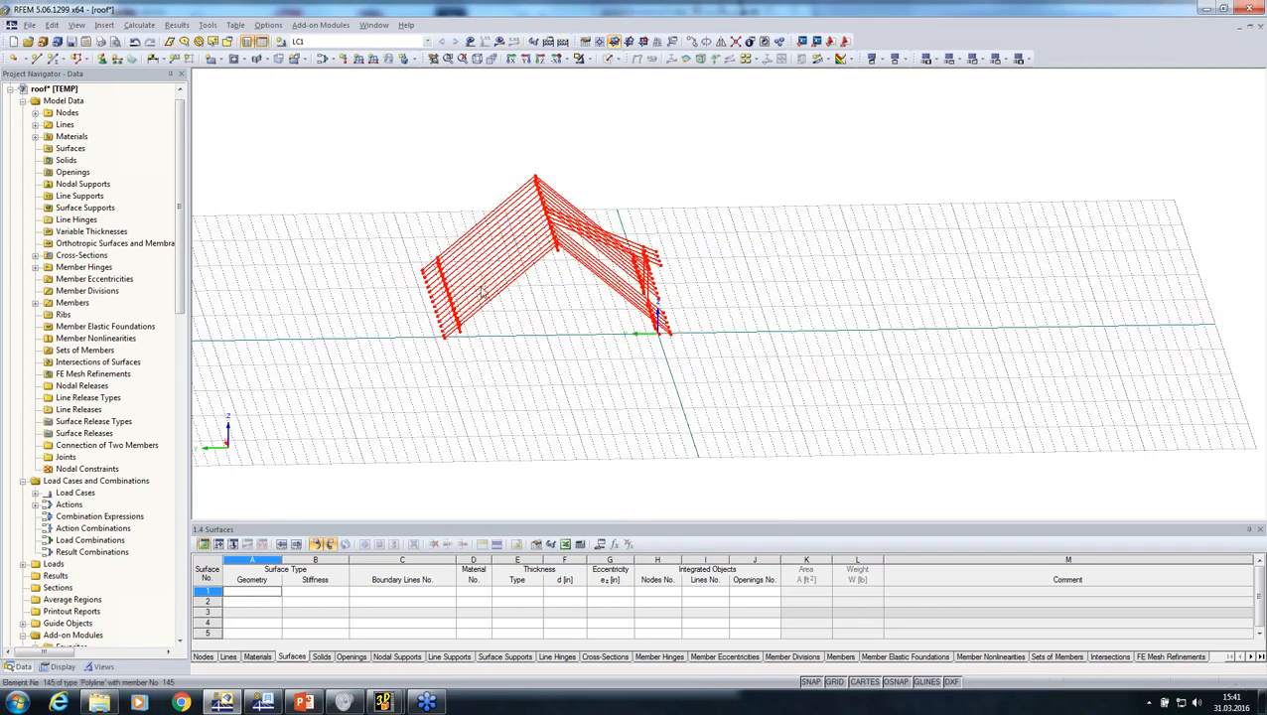
Copy the whole roof frame into the CLT-surfaces model without any offset
click(13, 90)
double_click(59, 115)
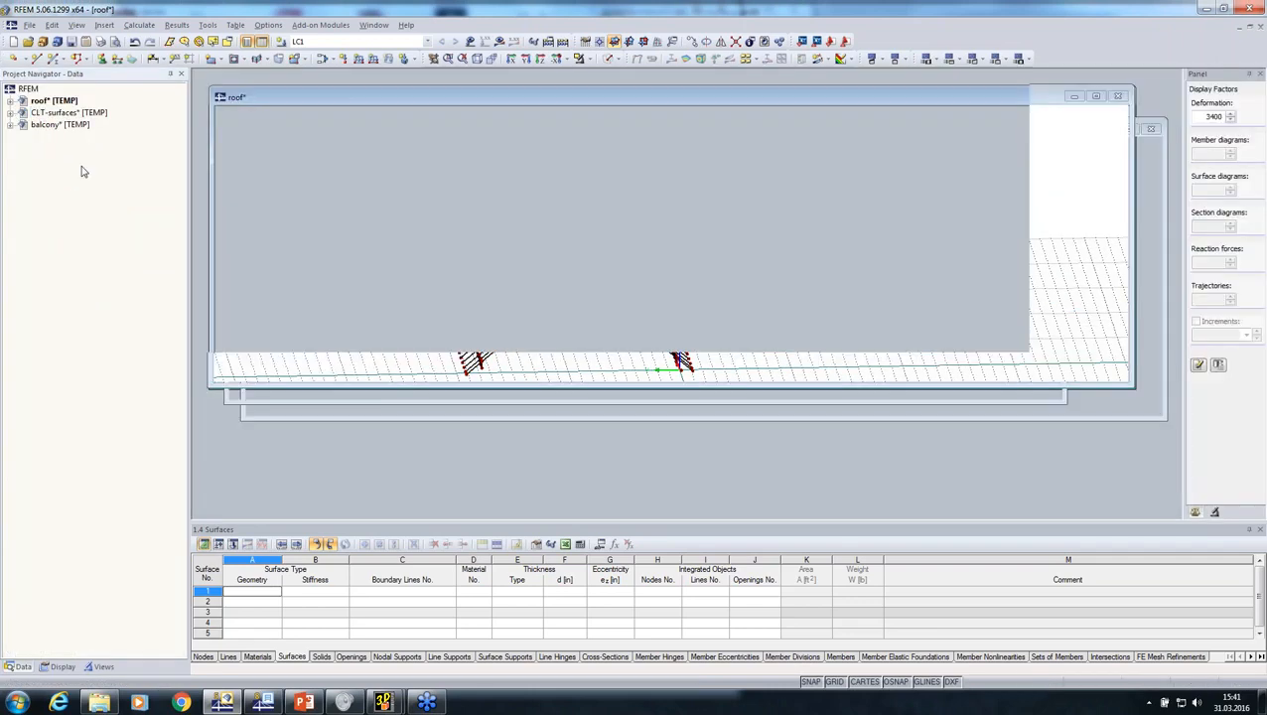
key(ctrl+v)
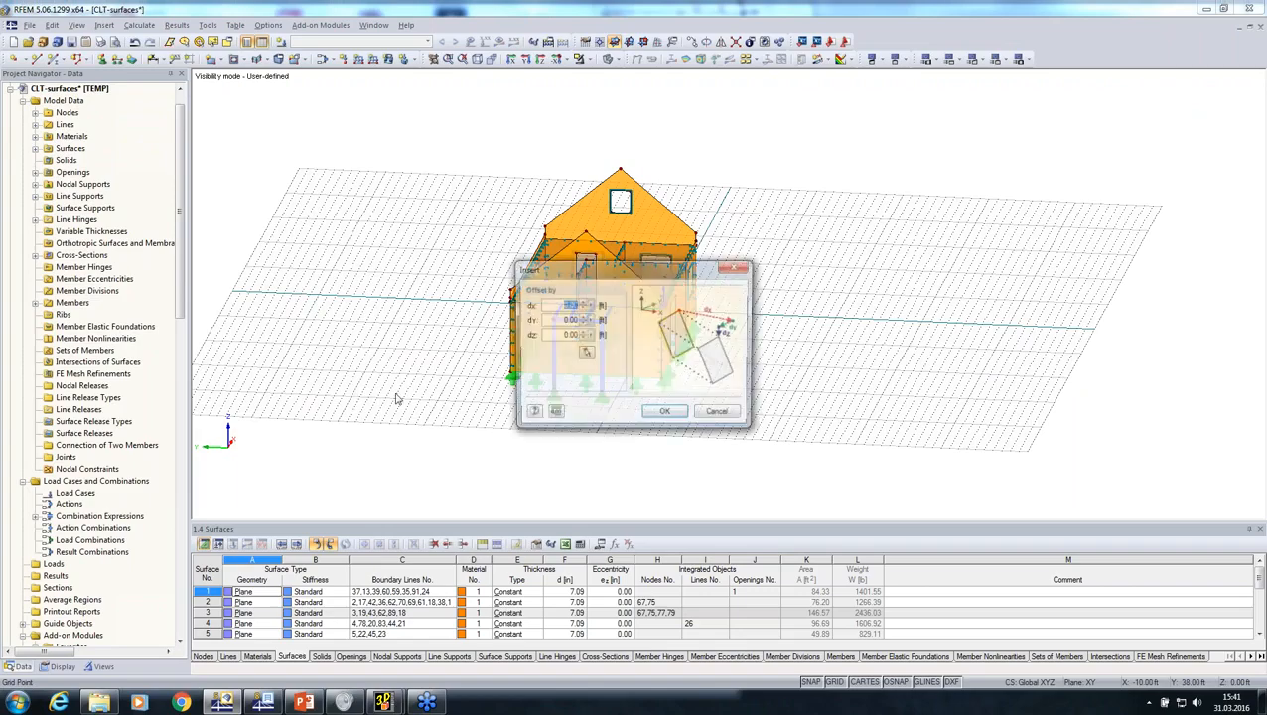
click(663, 414)
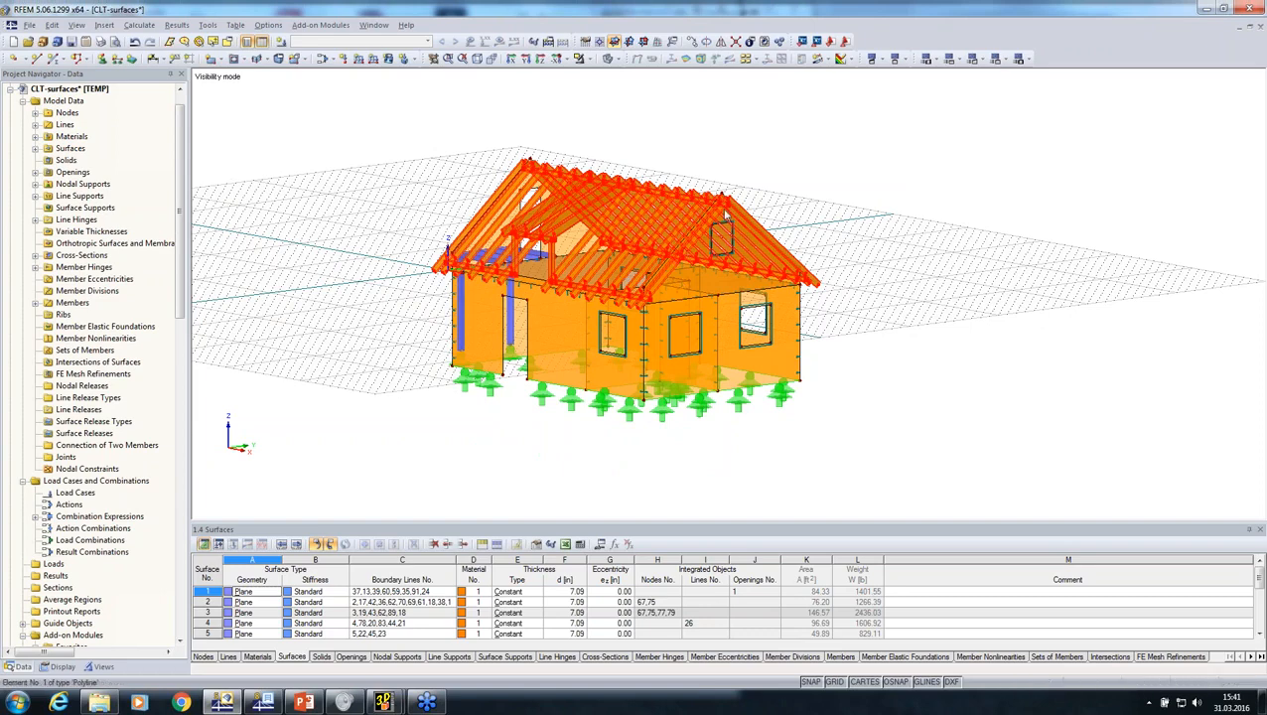
Create a user-defined visibility named Roof in Group 1 from the inserted roof frame
scroll(723, 208, up, 1)
scroll(723, 208, up, 1)
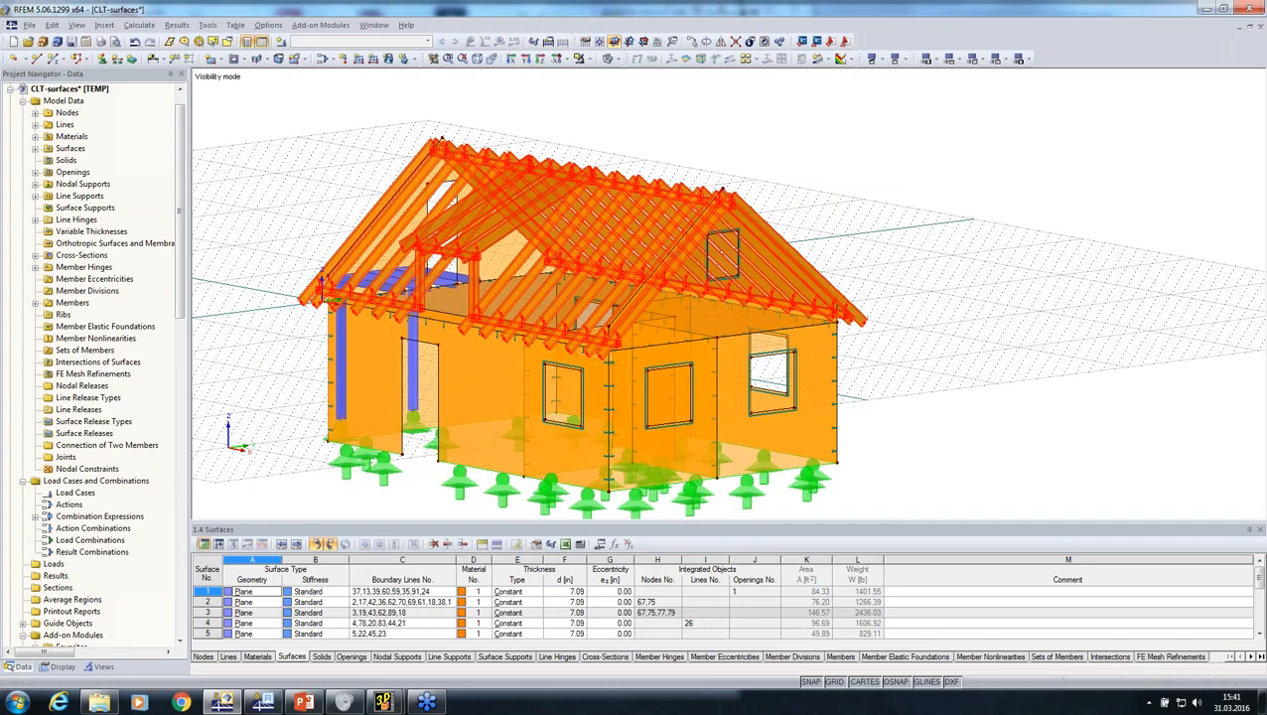
click(93, 666)
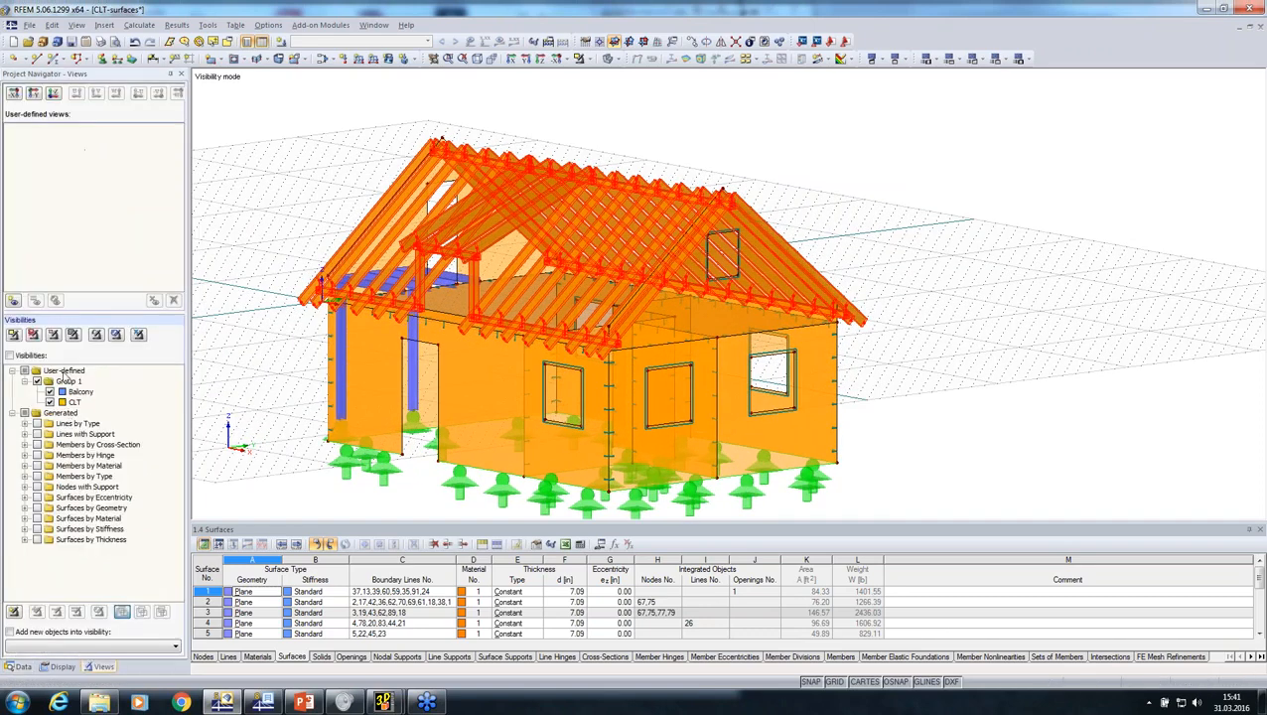
right_click(64, 381)
click(99, 395)
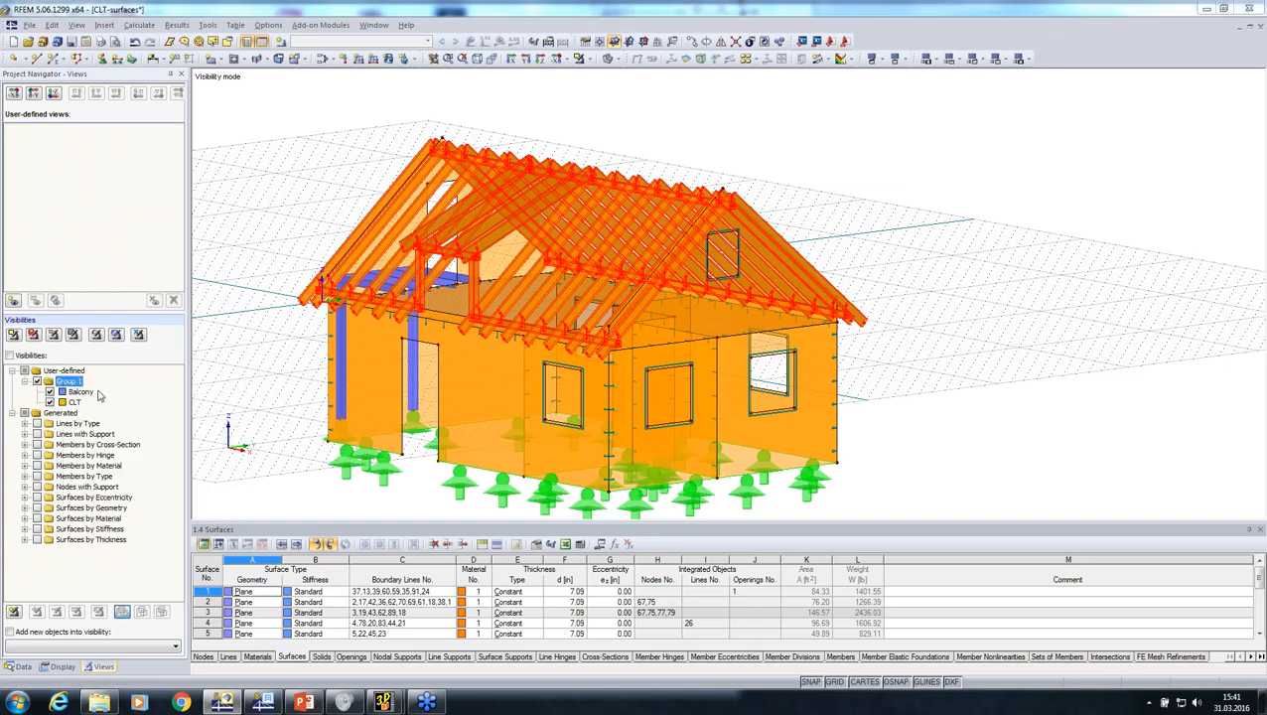
text(Roof)
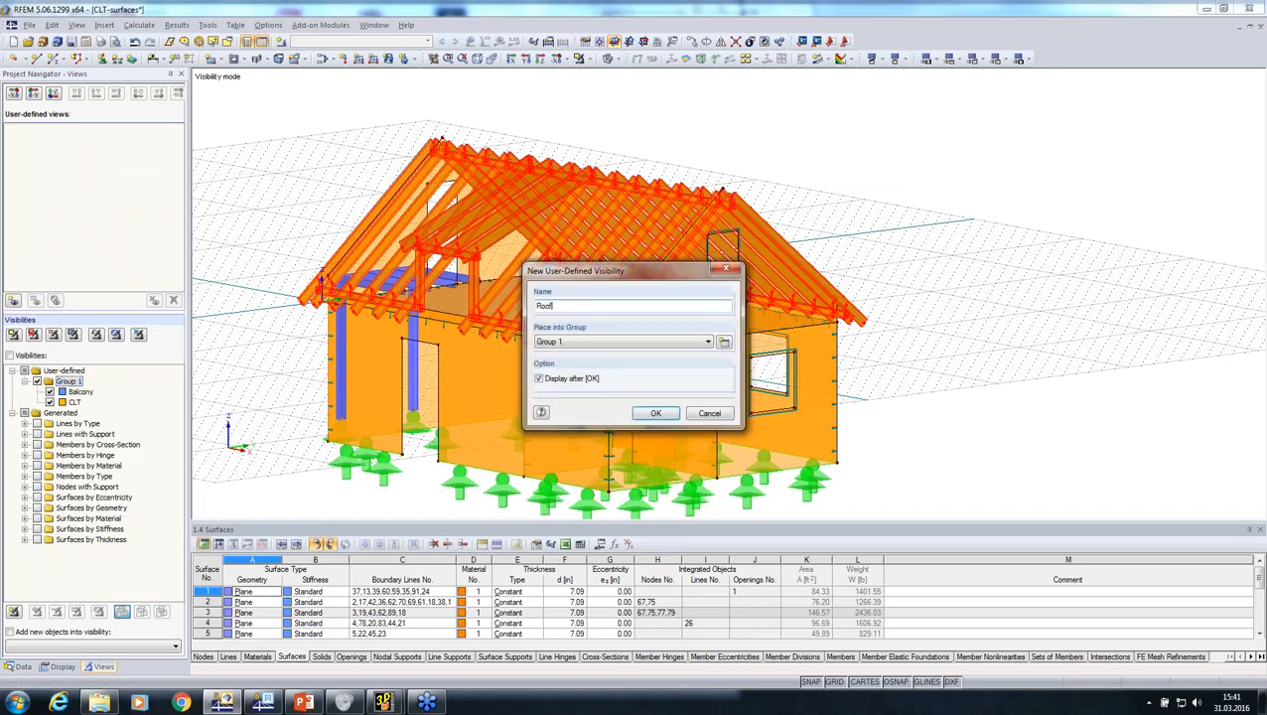
key(Return)
Connect the lines and members across the entire house model
middle_drag(484, 399, 685, 327)
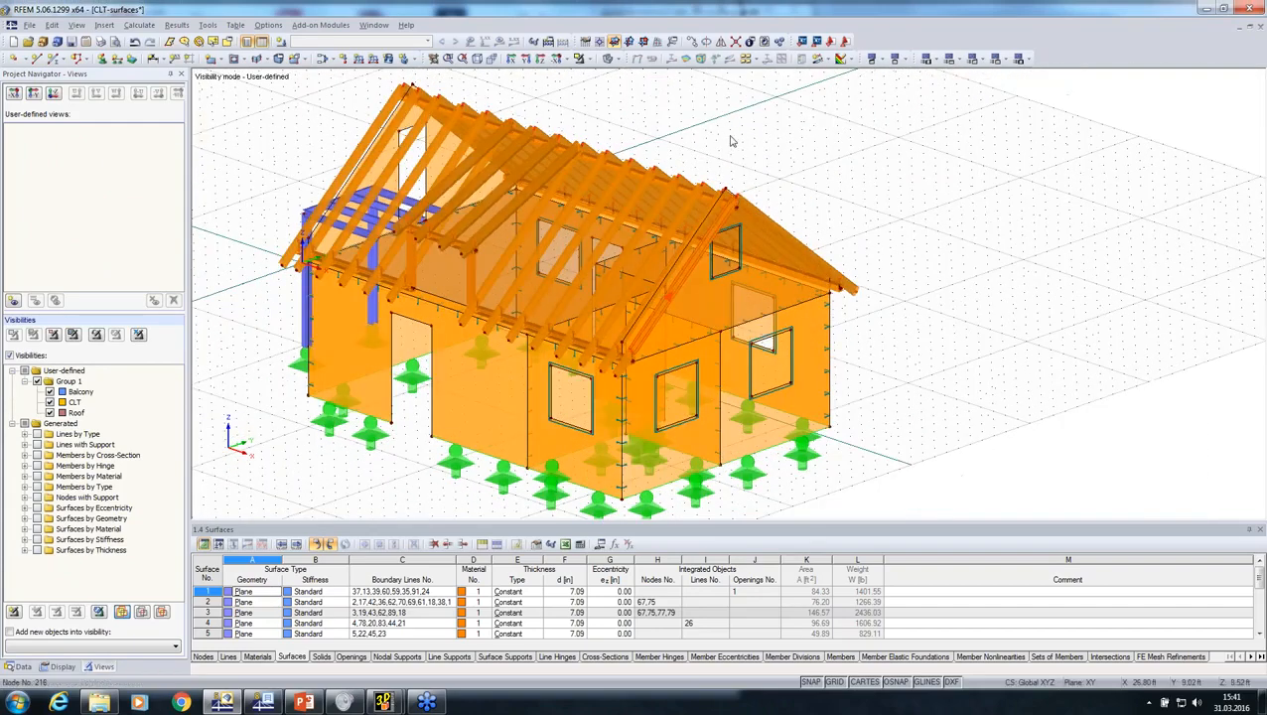
click(737, 41)
drag(915, 99, 343, 357)
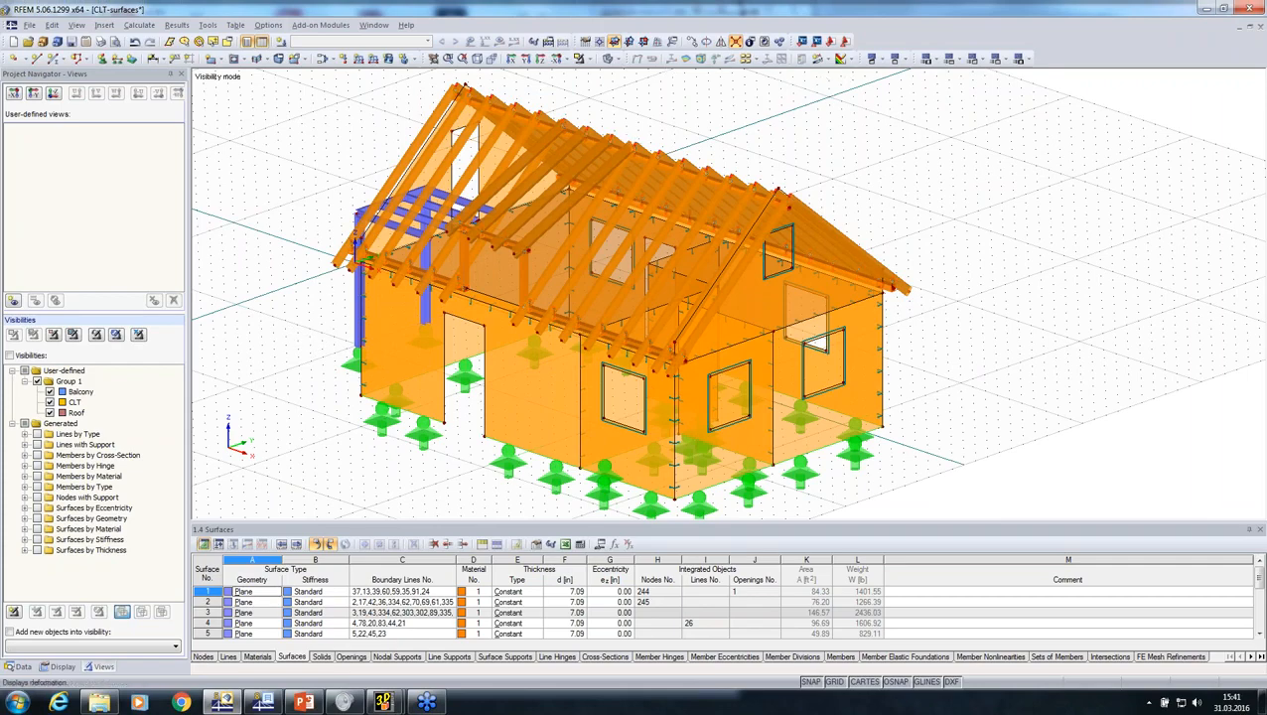
Examine the connections between rafters, walls and balcony in wireframe display, and switch the model back to solid display
click(613, 59)
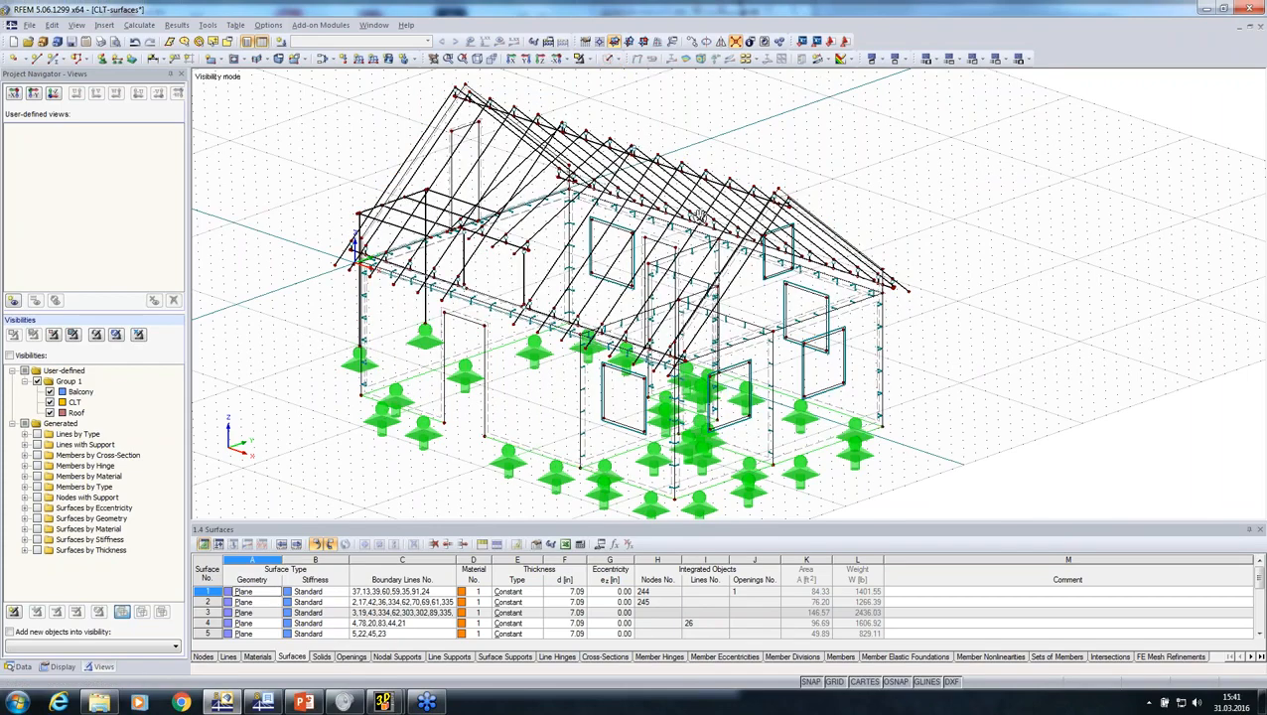
scroll(700, 215, up, 6)
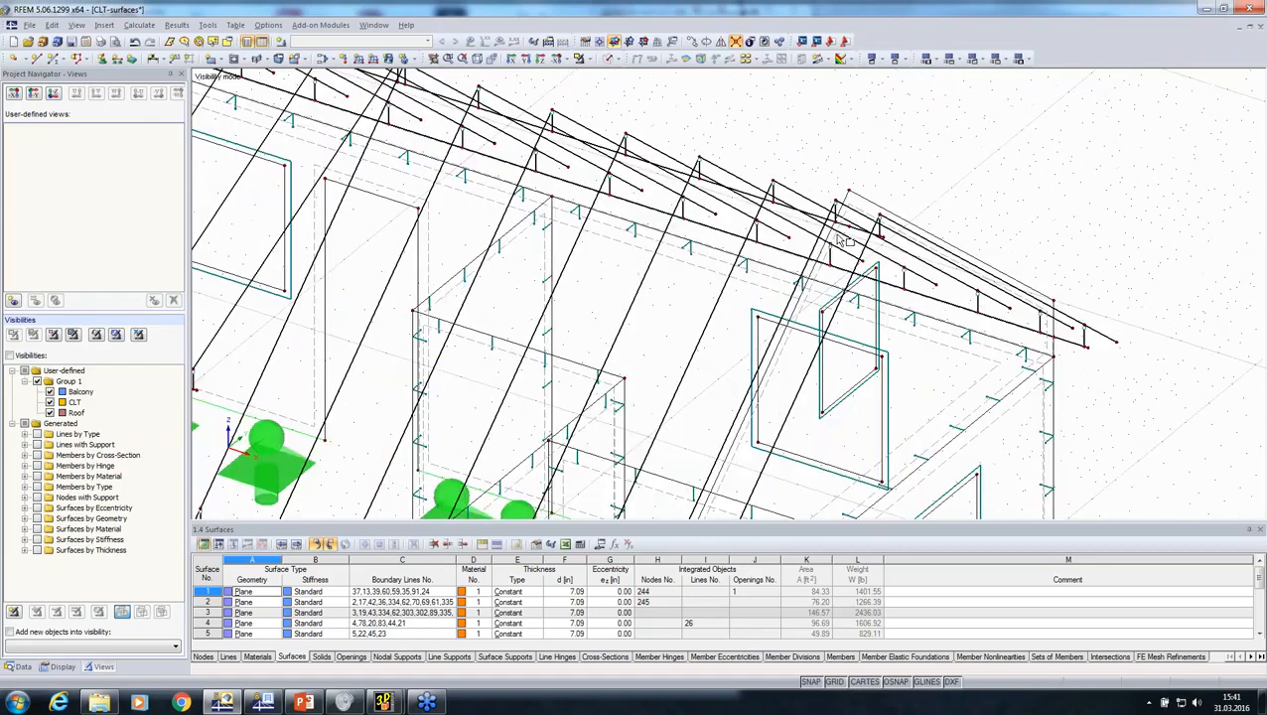
scroll(842, 238, up, 1)
scroll(844, 236, down, 5)
middle_drag(428, 235, 511, 310)
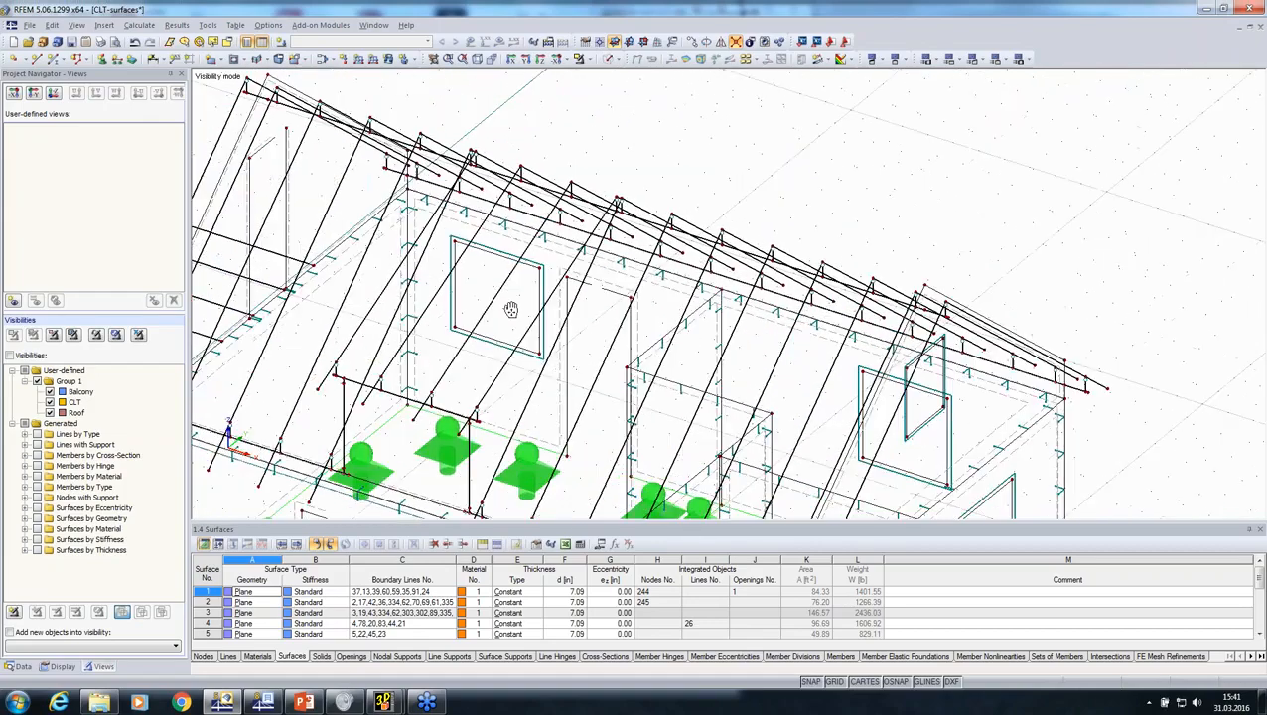
scroll(444, 156, up, 5)
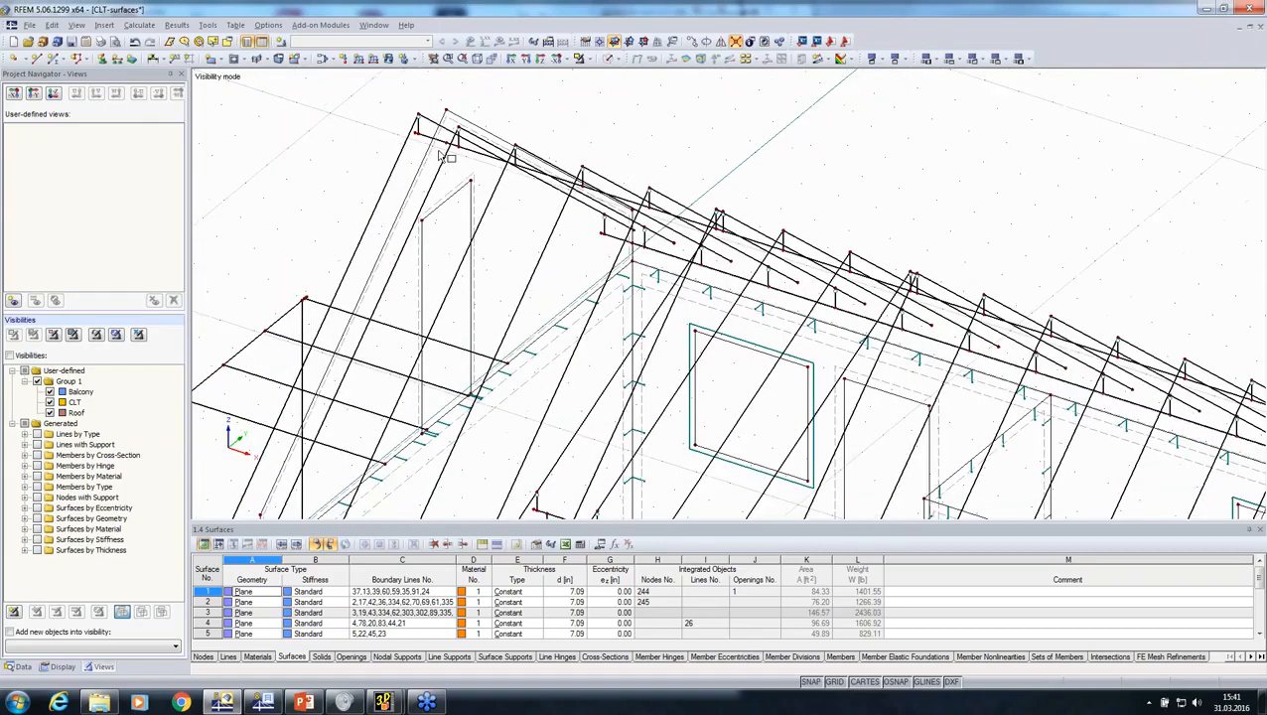
scroll(444, 156, down, 6)
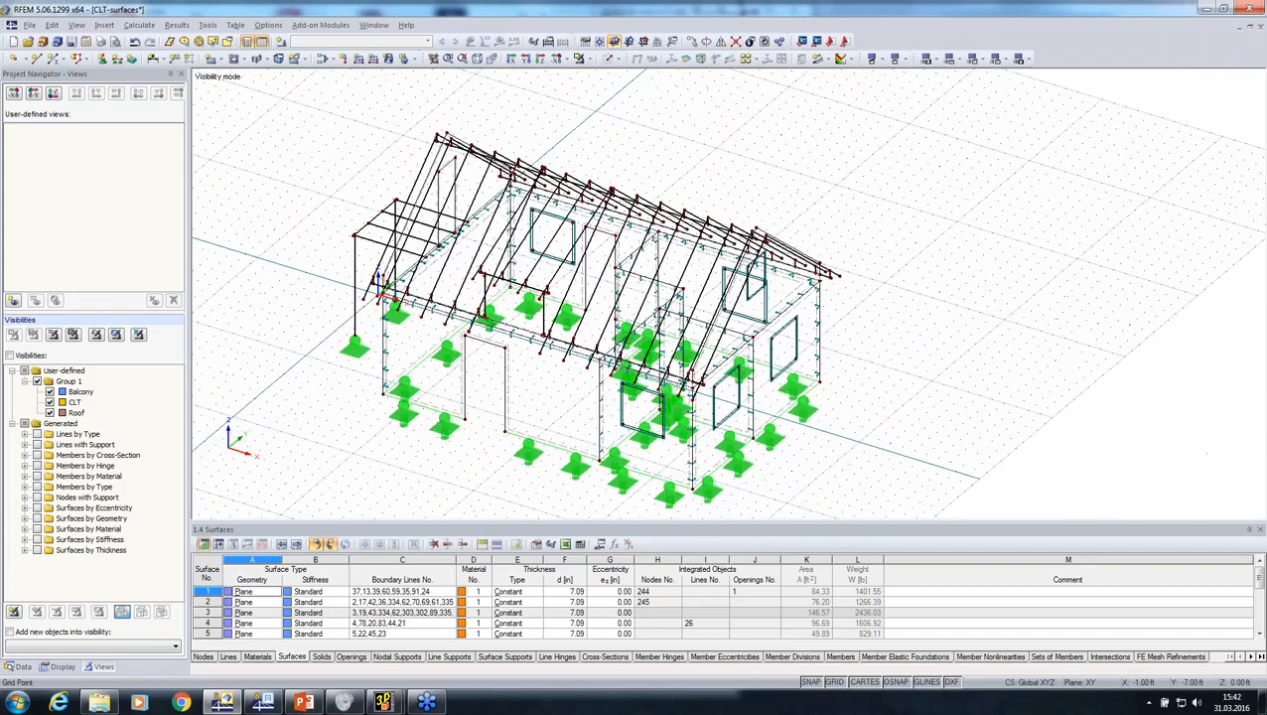
ctrl+middle_drag(444, 156, 588, 97)
click(607, 60)
Inspect the material and thickness properties of the wall surface behind the balcony without changing them
ctrl+middle_drag(490, 372, 474, 392)
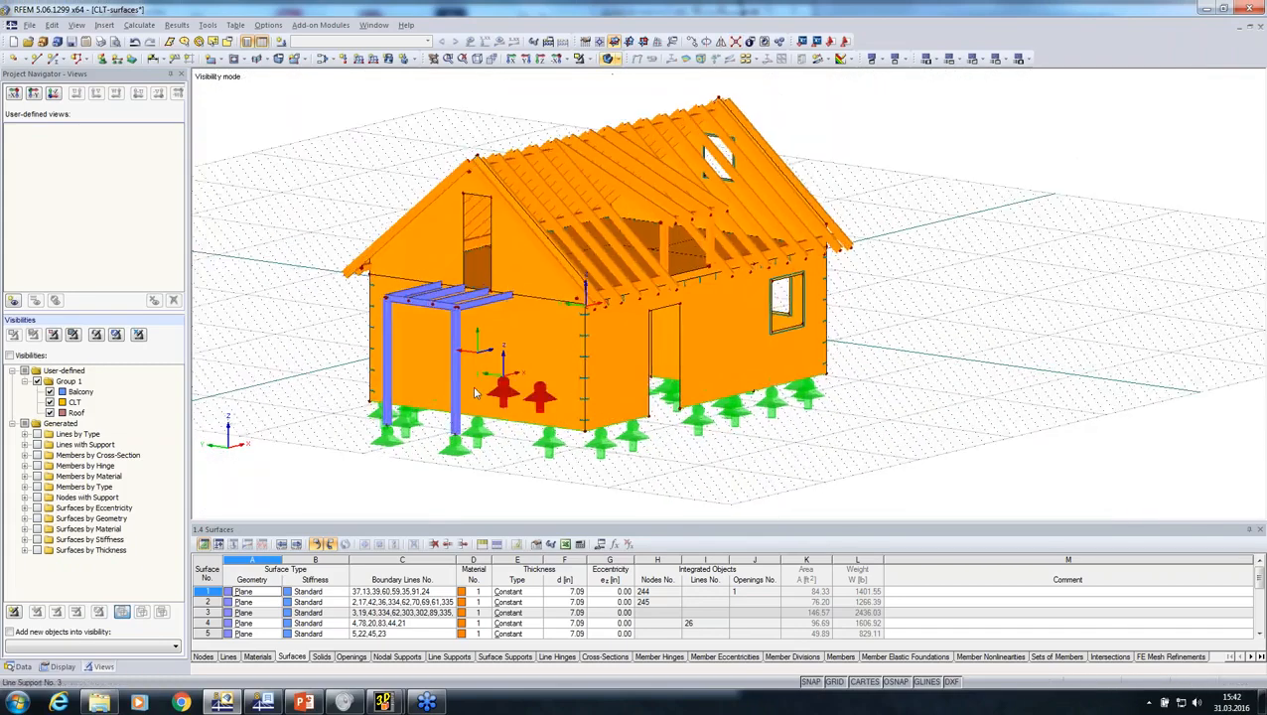
scroll(475, 392, up, 3)
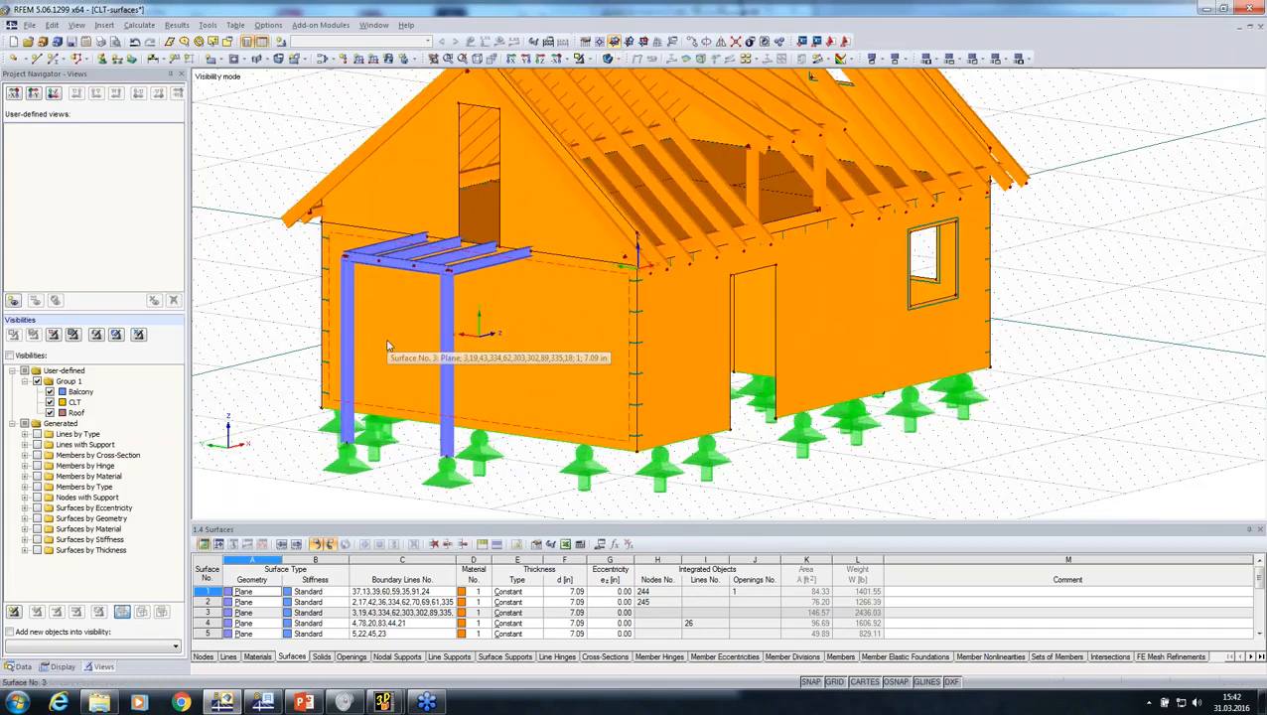
double_click(388, 342)
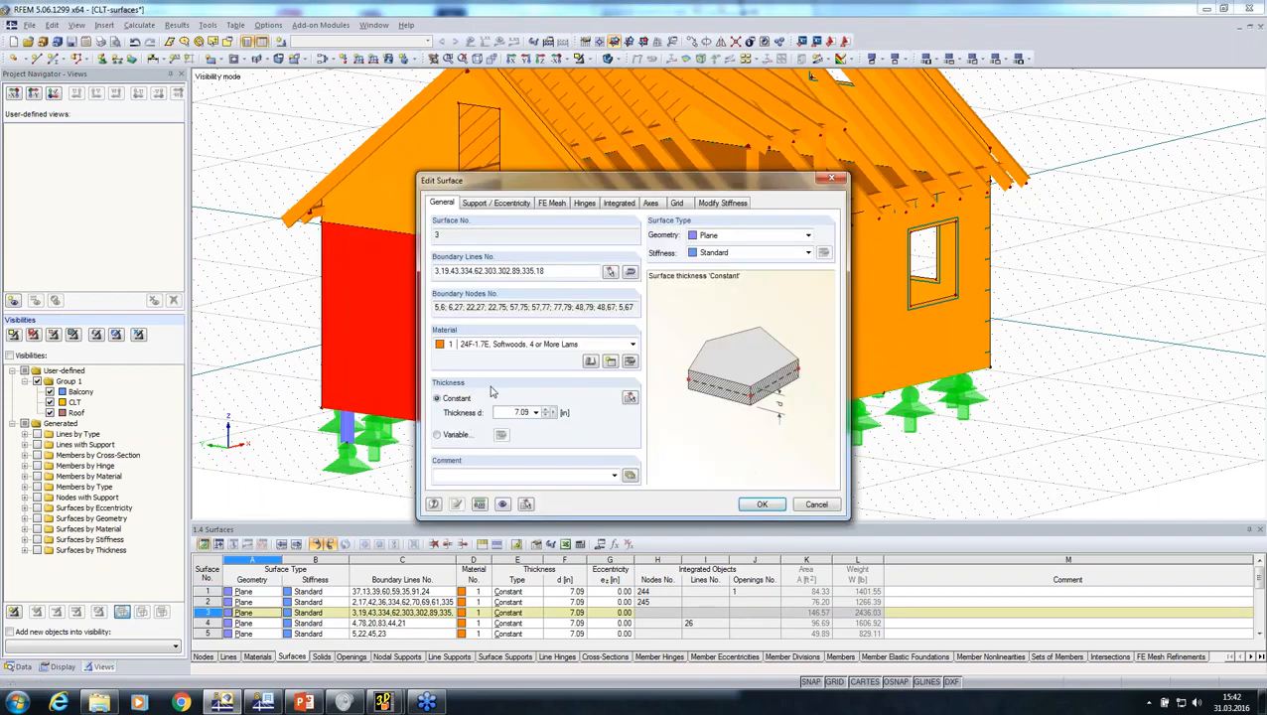
click(806, 506)
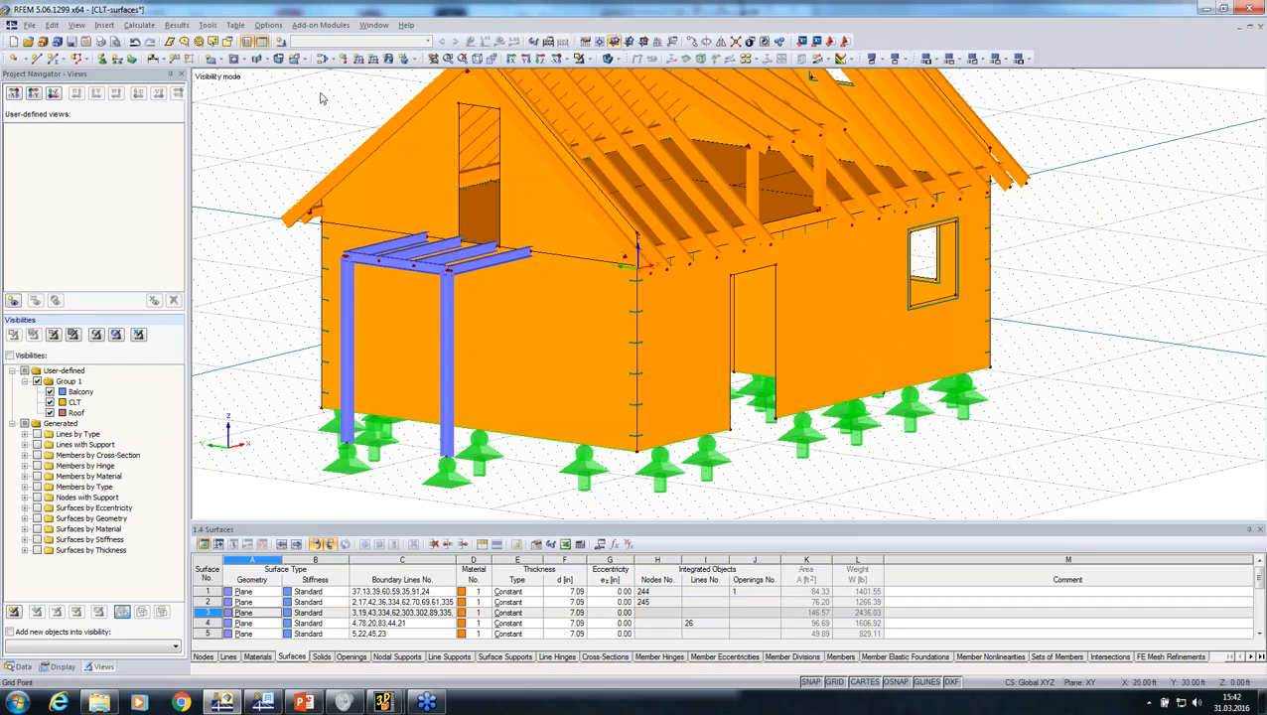
Open the RF-LAMINATE module, try the ANSI/AWC NDS-2015 standard with the LRFD method, and cancel the module
click(320, 25)
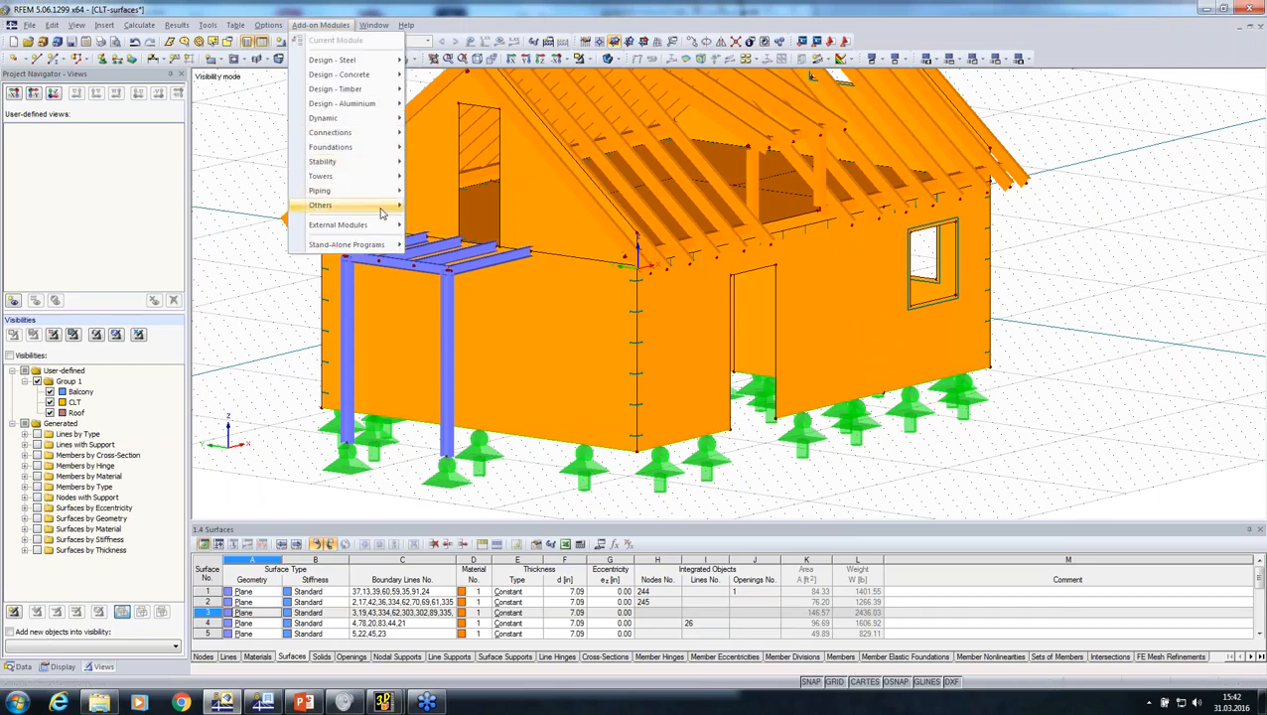
mouse_move(383, 207)
click(501, 347)
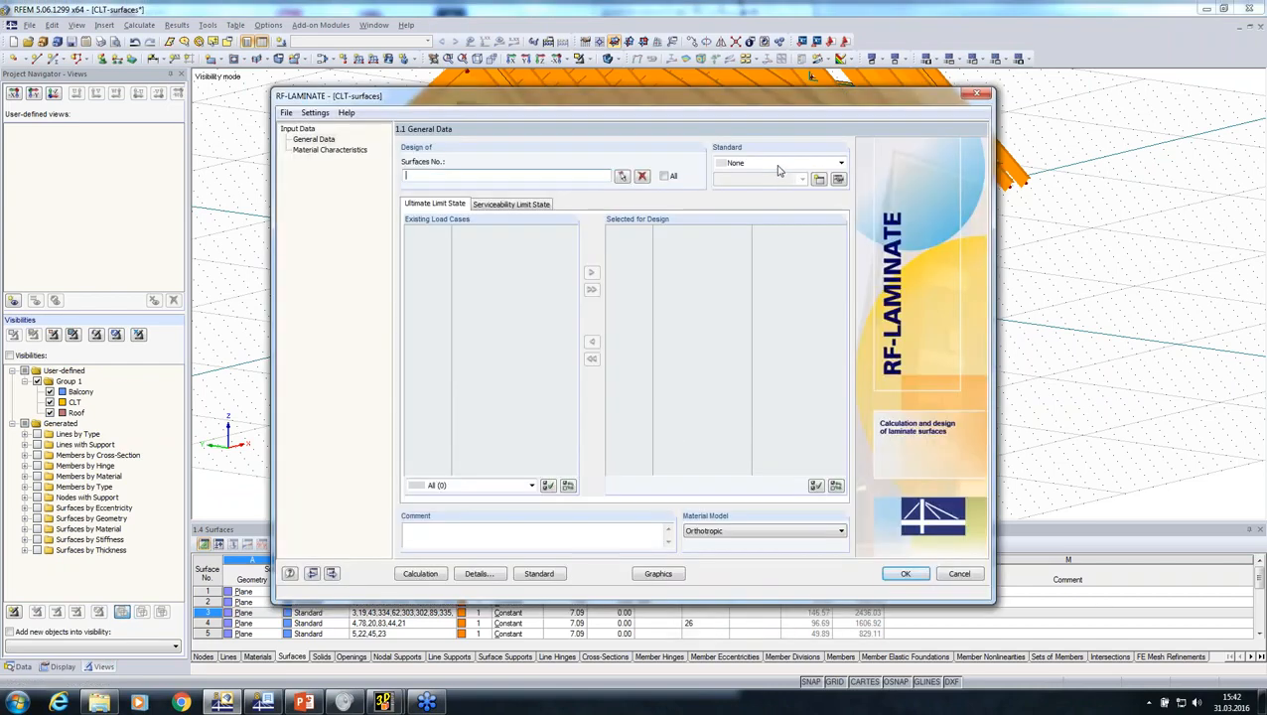
click(779, 165)
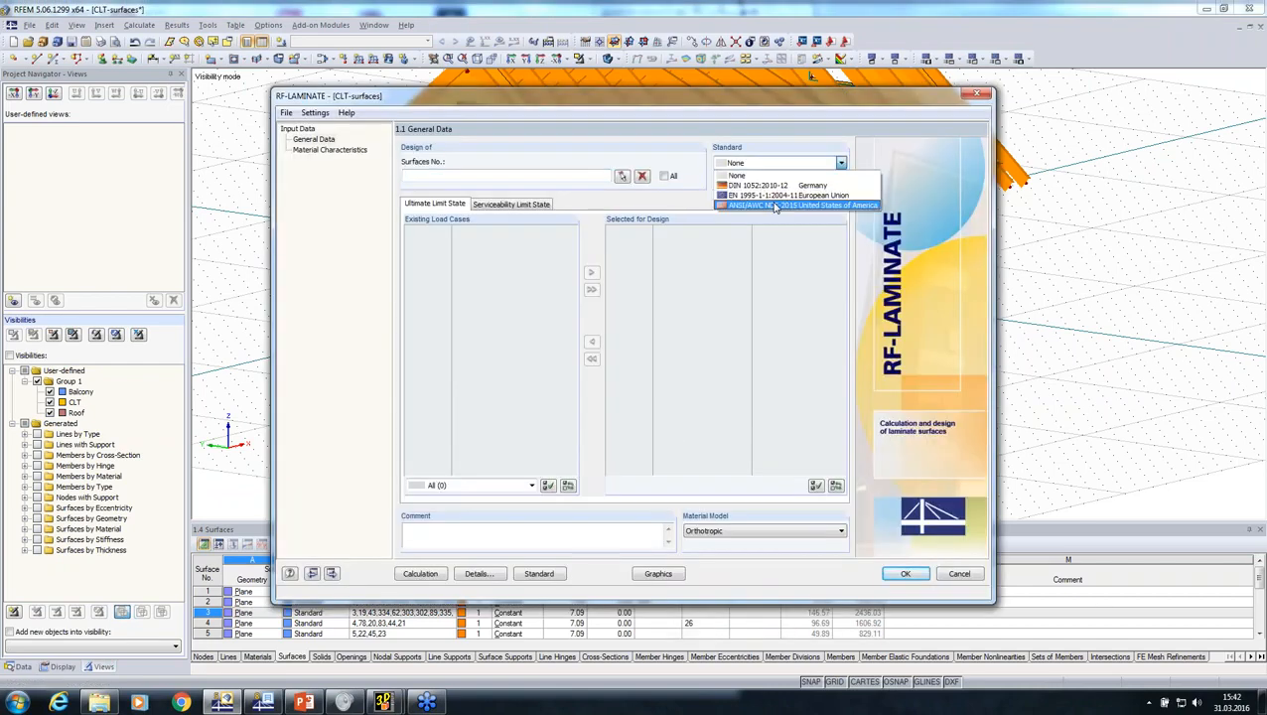
click(777, 205)
click(774, 181)
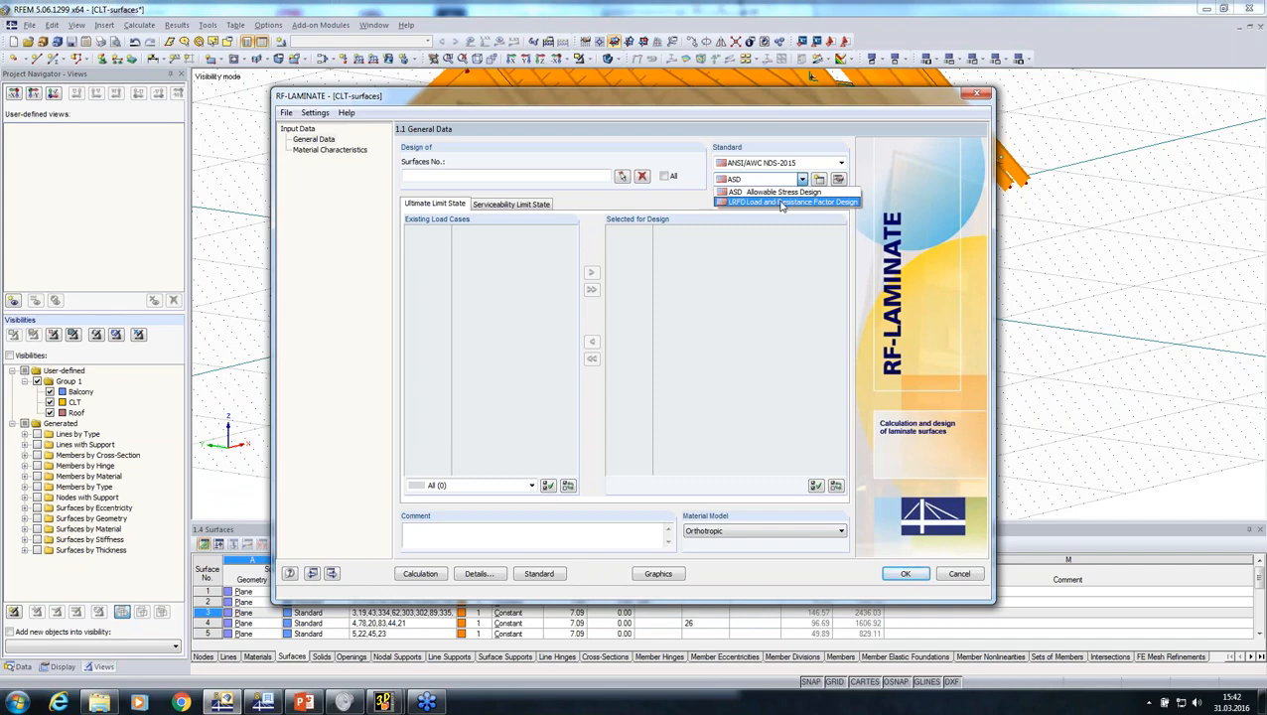
click(782, 203)
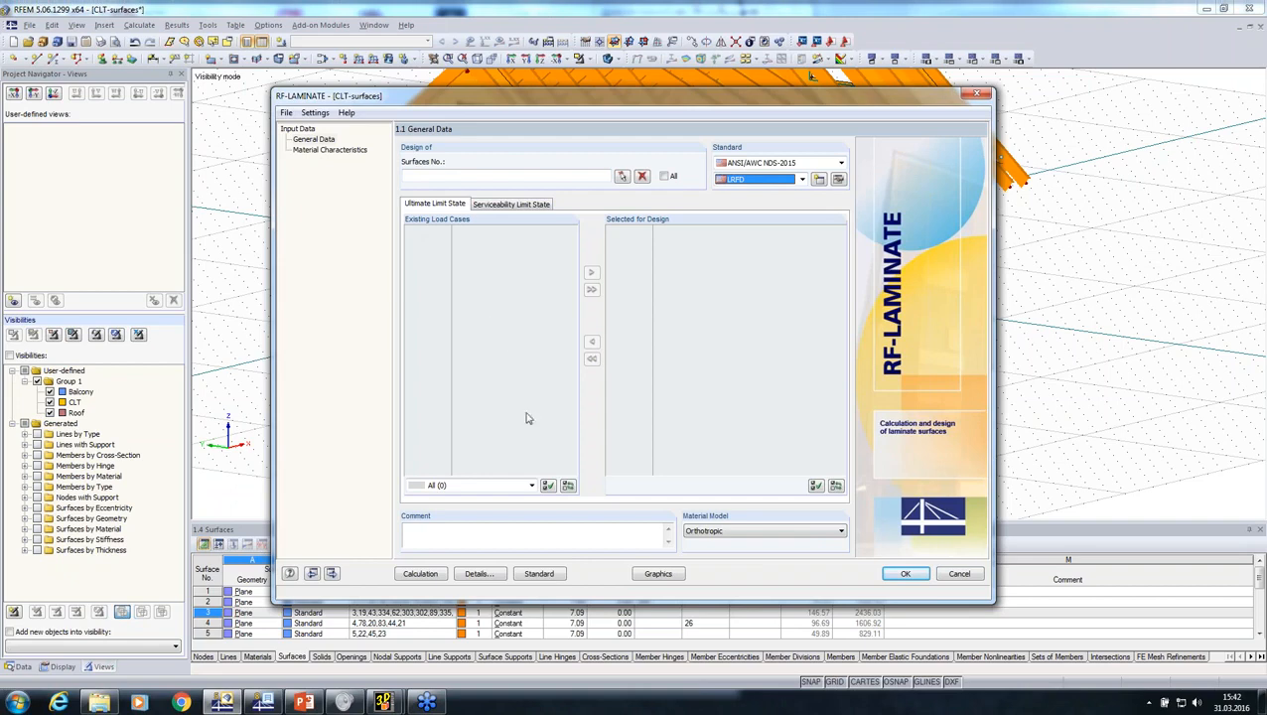
click(959, 575)
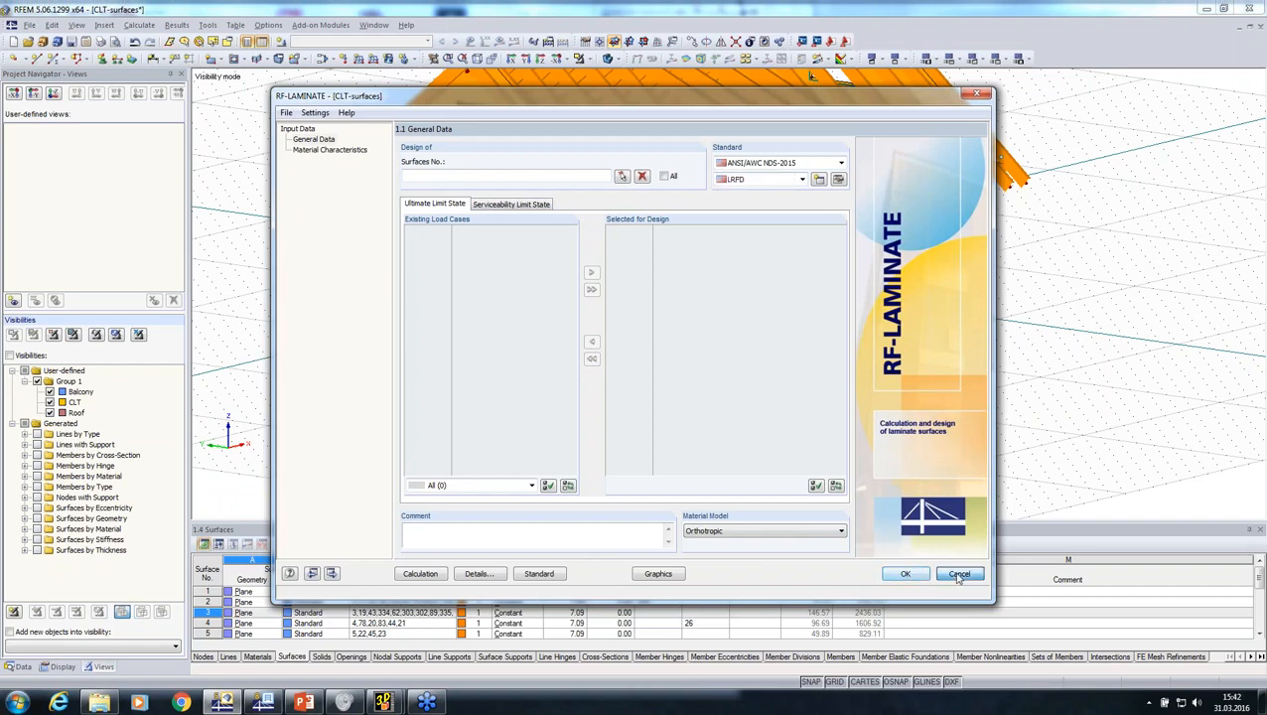
click(607, 364)
Restrict the visibility to the user-defined Roof group only, without Balcony and CLT, and display the model as wireframe
middle_drag(636, 372, 475, 392)
scroll(476, 393, down, 2)
scroll(476, 392, down, 3)
ctrl+middle_drag(653, 390, 412, 398)
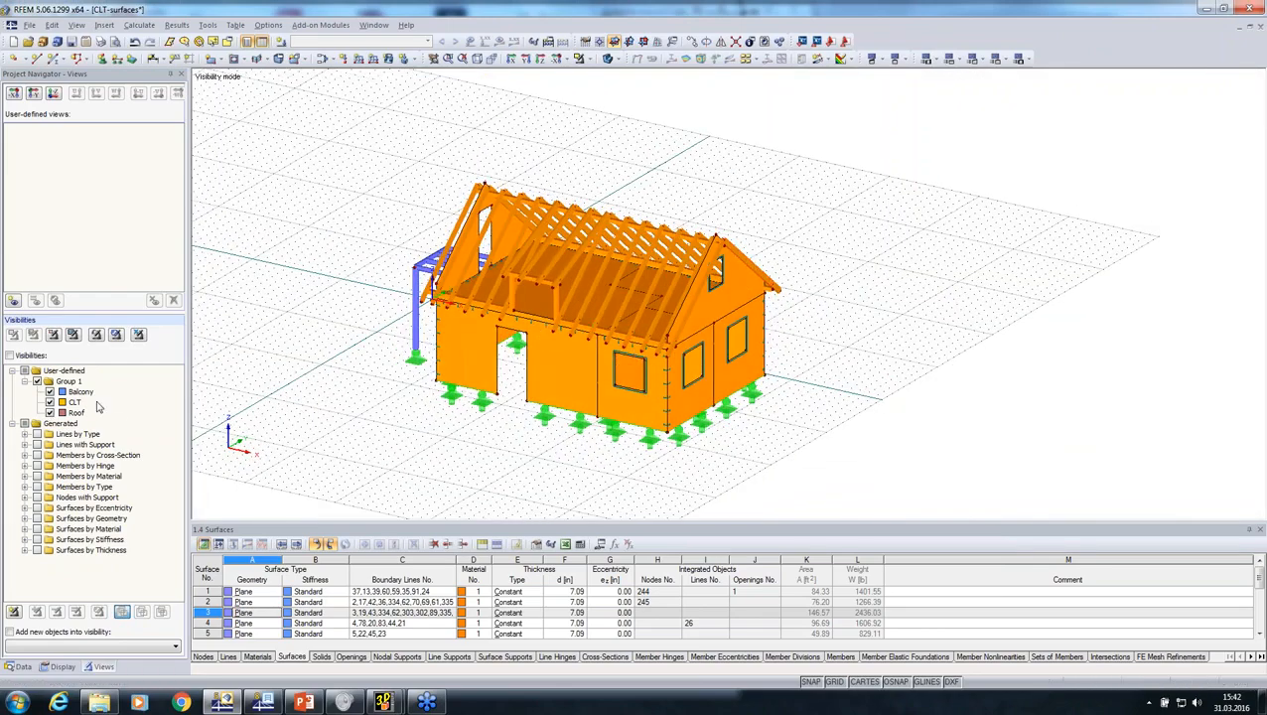
click(50, 392)
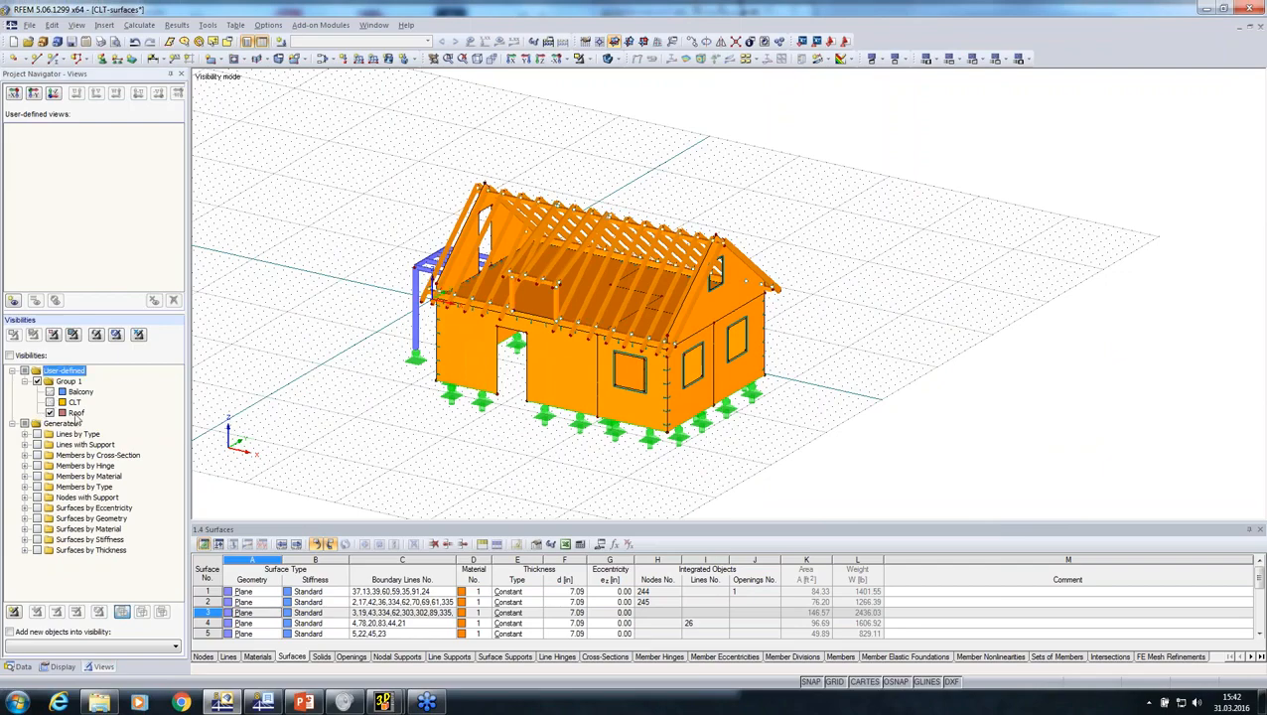
click(9, 355)
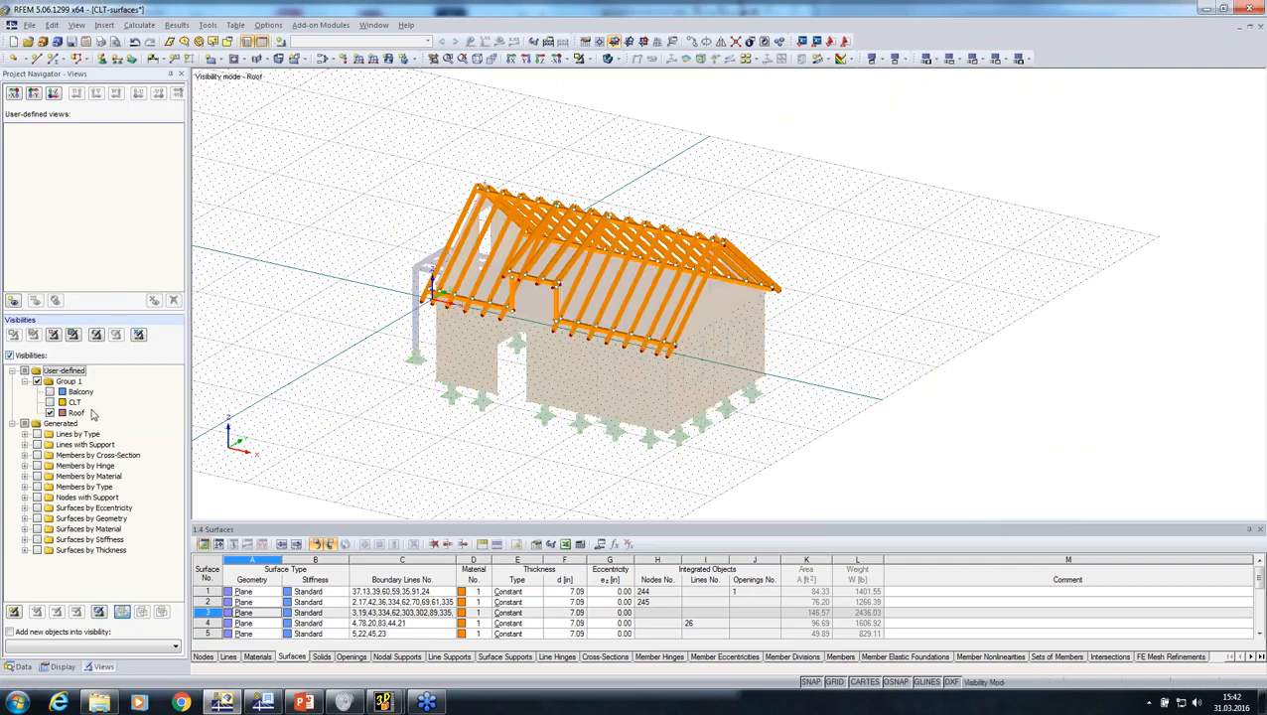
ctrl+middle_drag(500, 453, 645, 436)
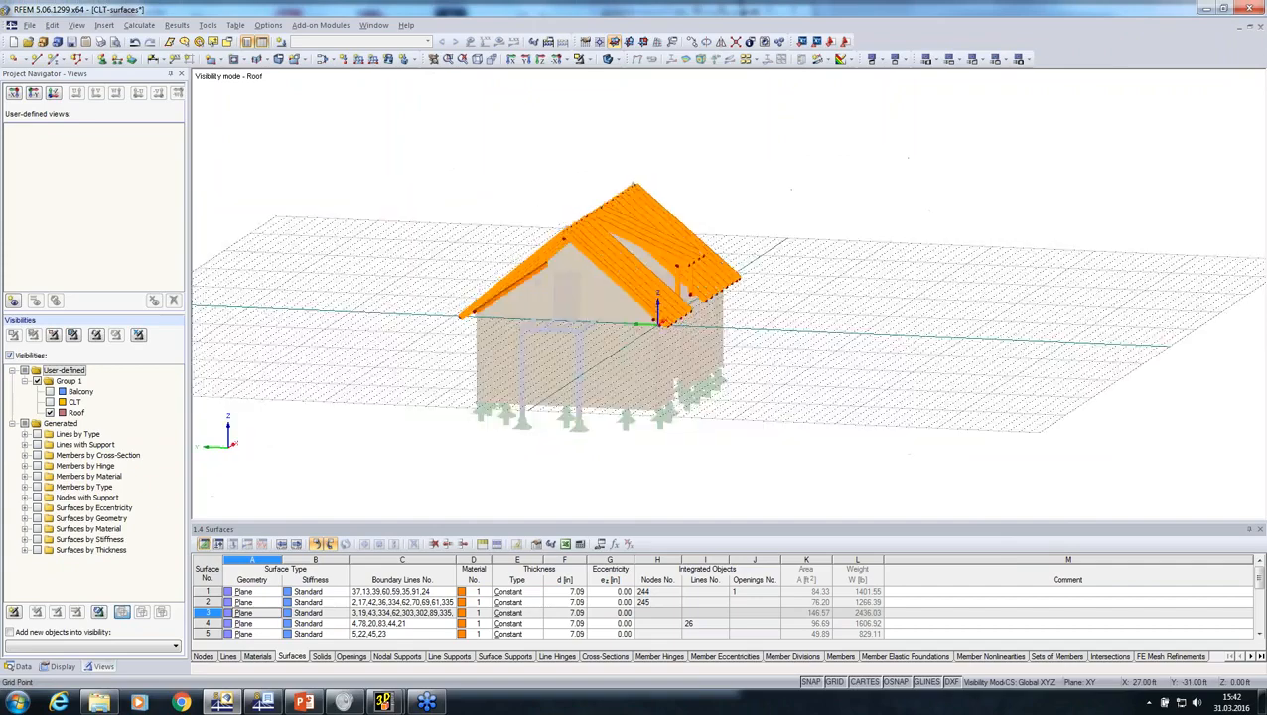
click(610, 58)
ctrl+middle_drag(657, 316, 695, 370)
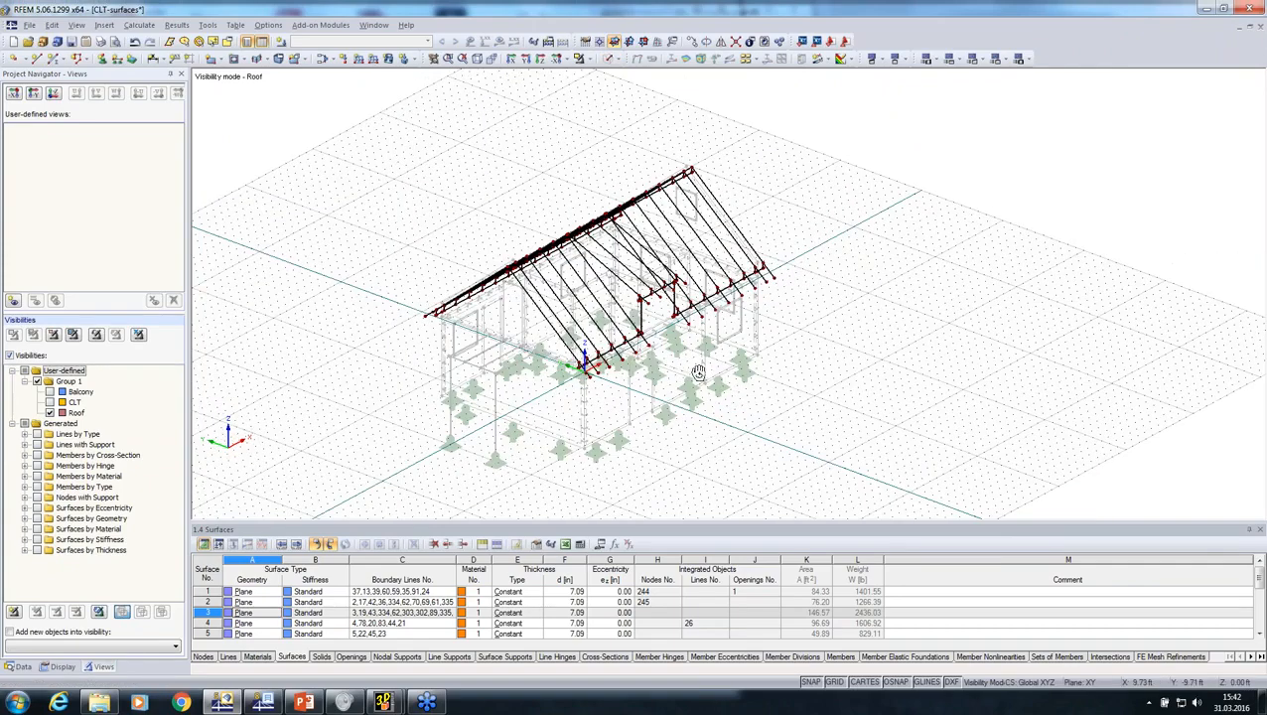
Start generating member loads from area loads via planes, accepting load case 1 as Dead with active self-weight
click(208, 25)
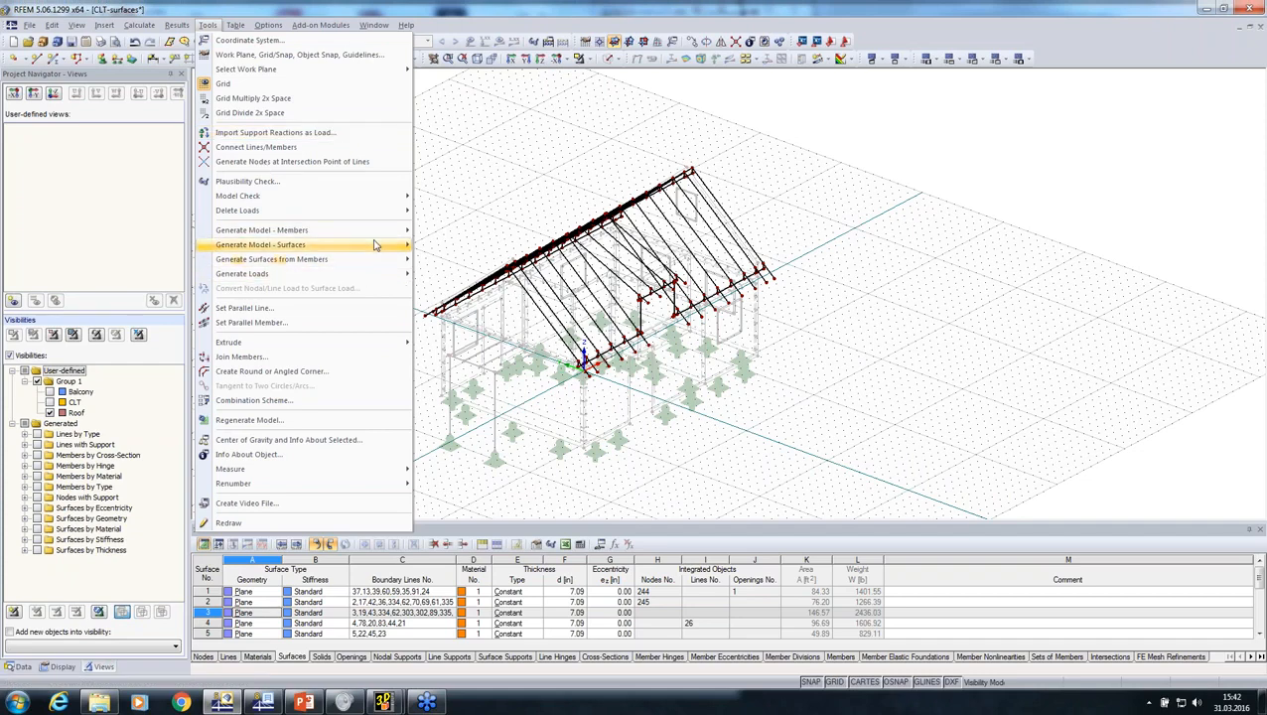
mouse_move(374, 280)
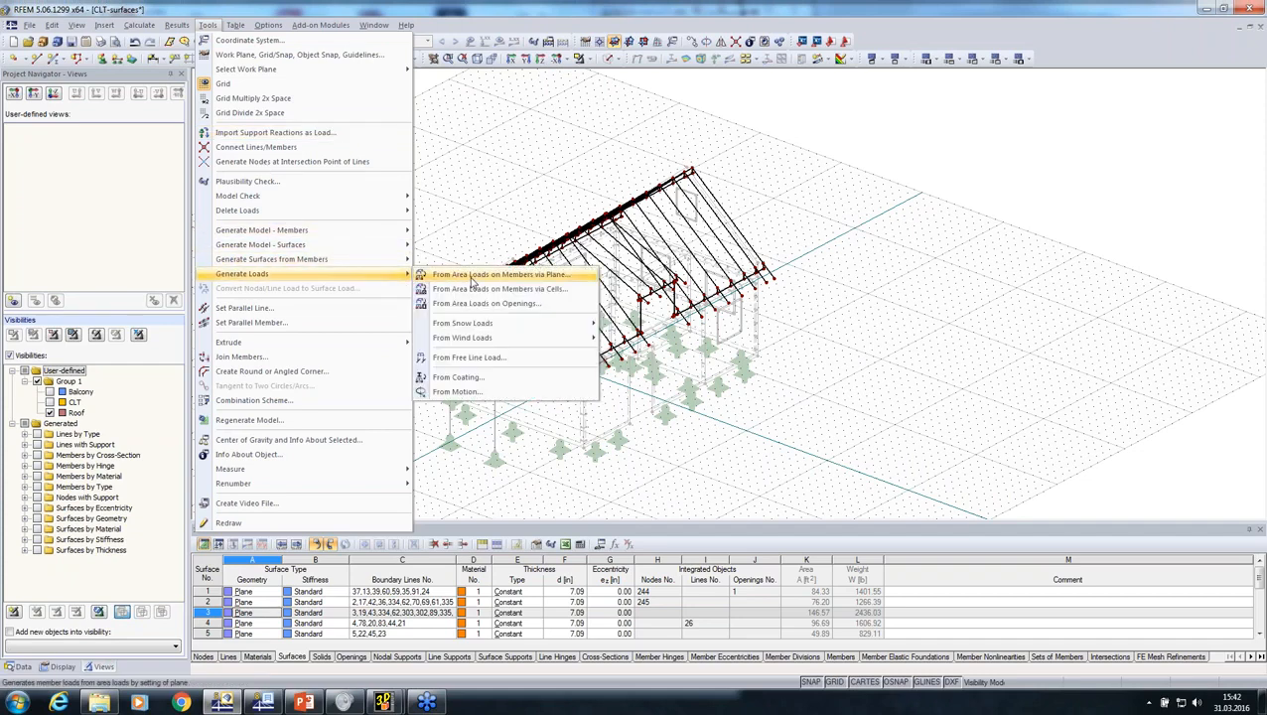
click(472, 281)
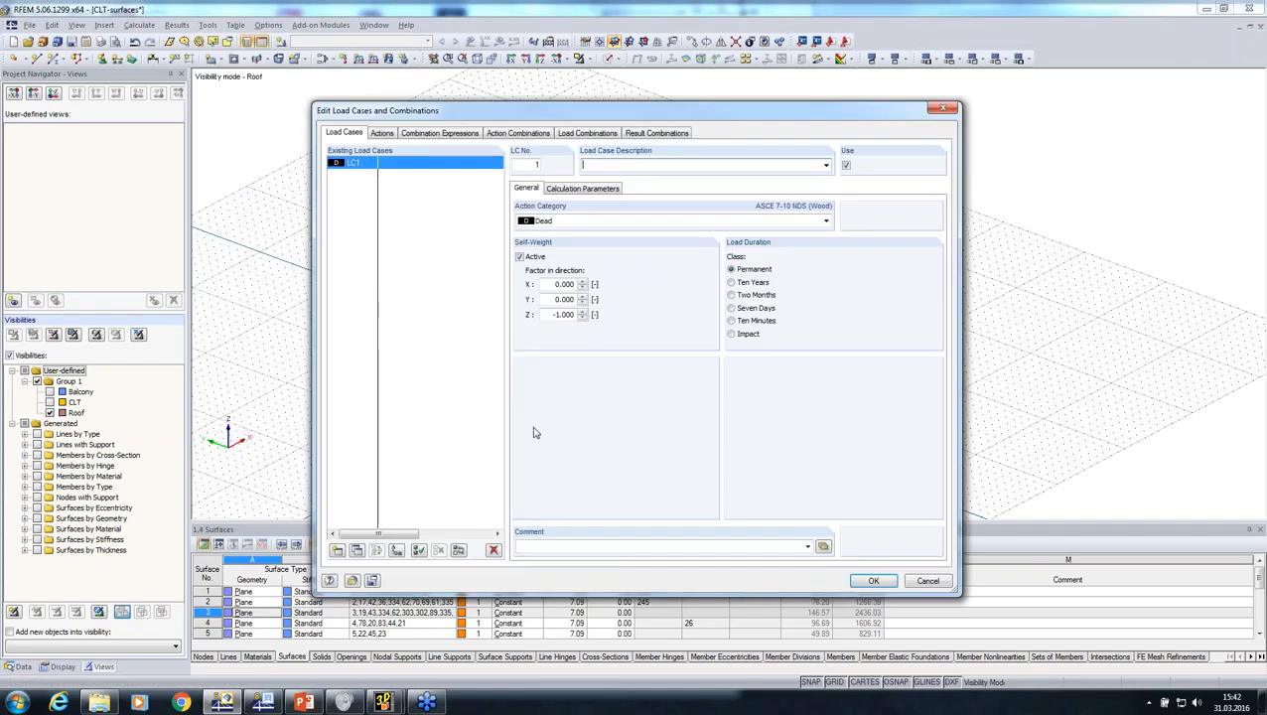
click(872, 582)
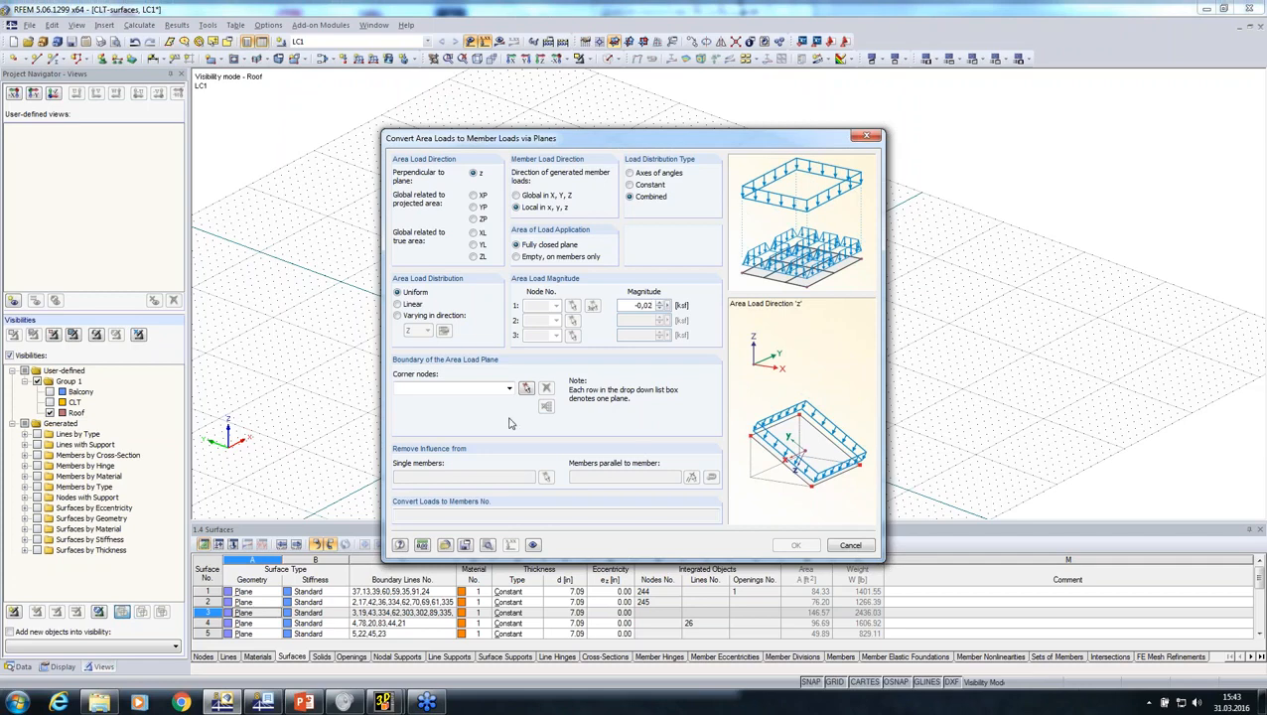
Generate member loads from a uniform -0.020 ksf area load on one roof slope, bounded by corner nodes 114, 112, 214 and 216
click(526, 389)
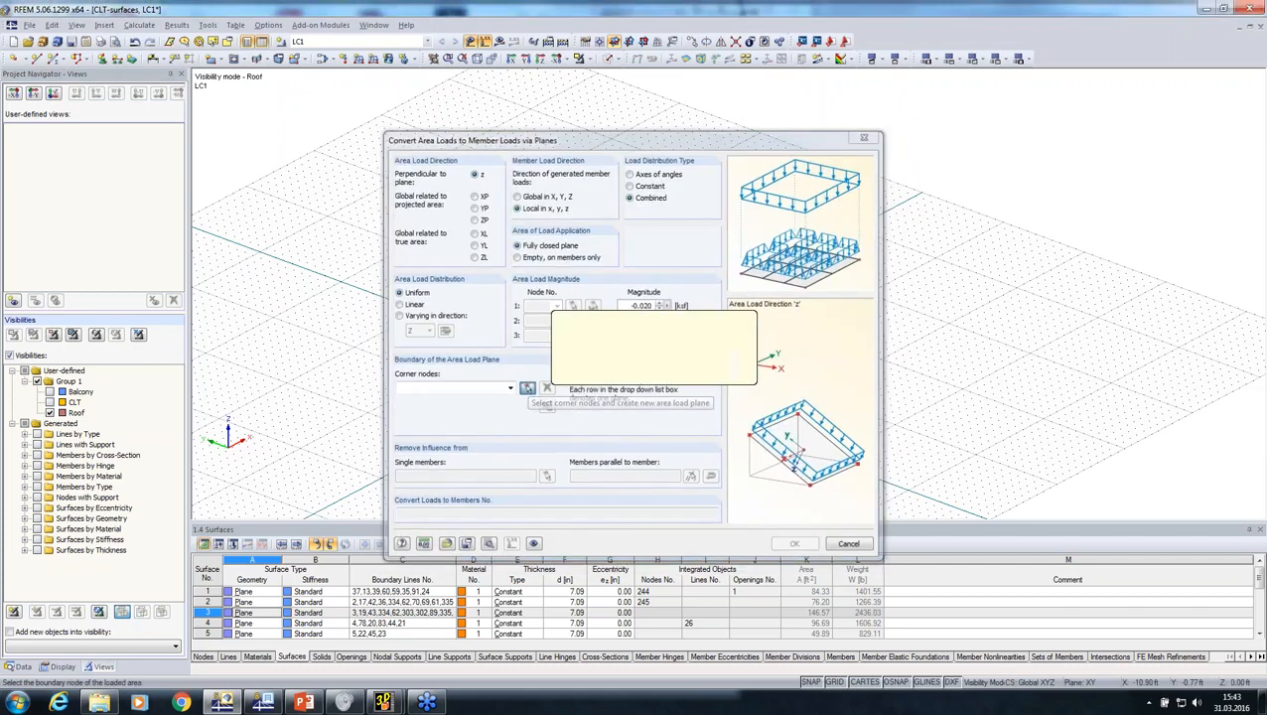
ctrl+middle_drag(426, 324, 878, 323)
scroll(541, 292, up, 3)
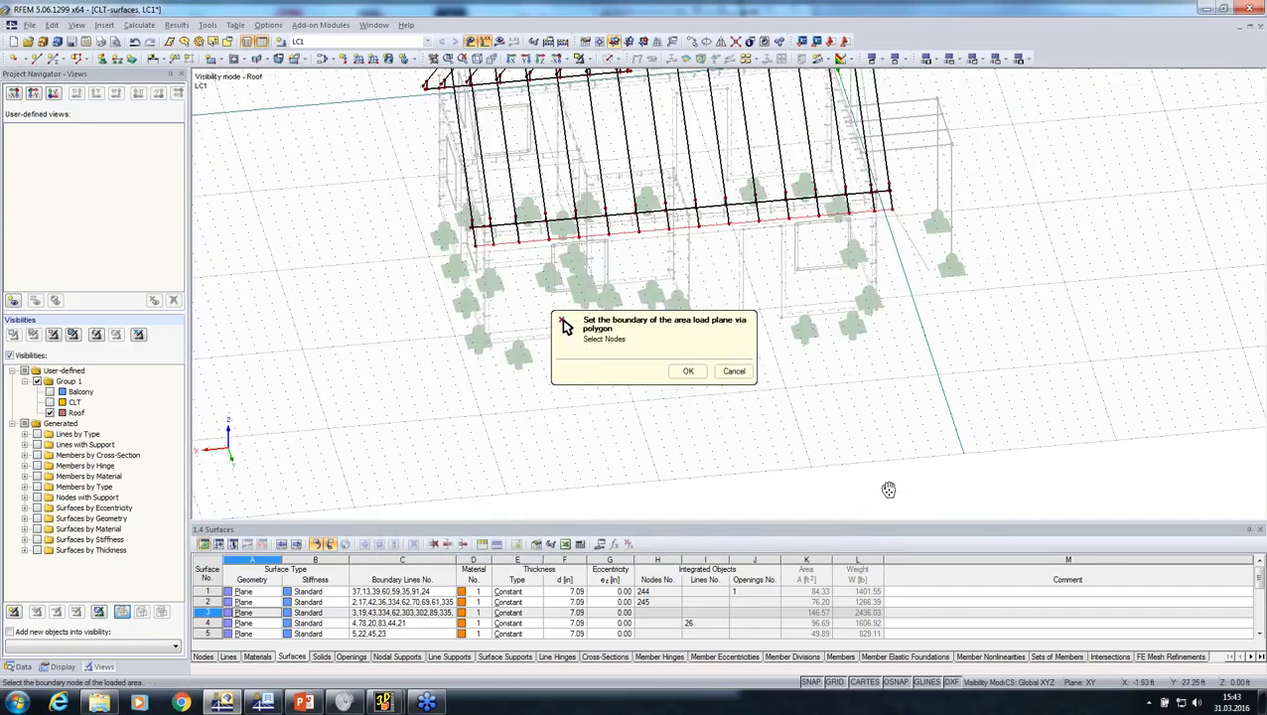
ctrl+middle_drag(888, 486, 827, 310)
scroll(828, 308, up, 4)
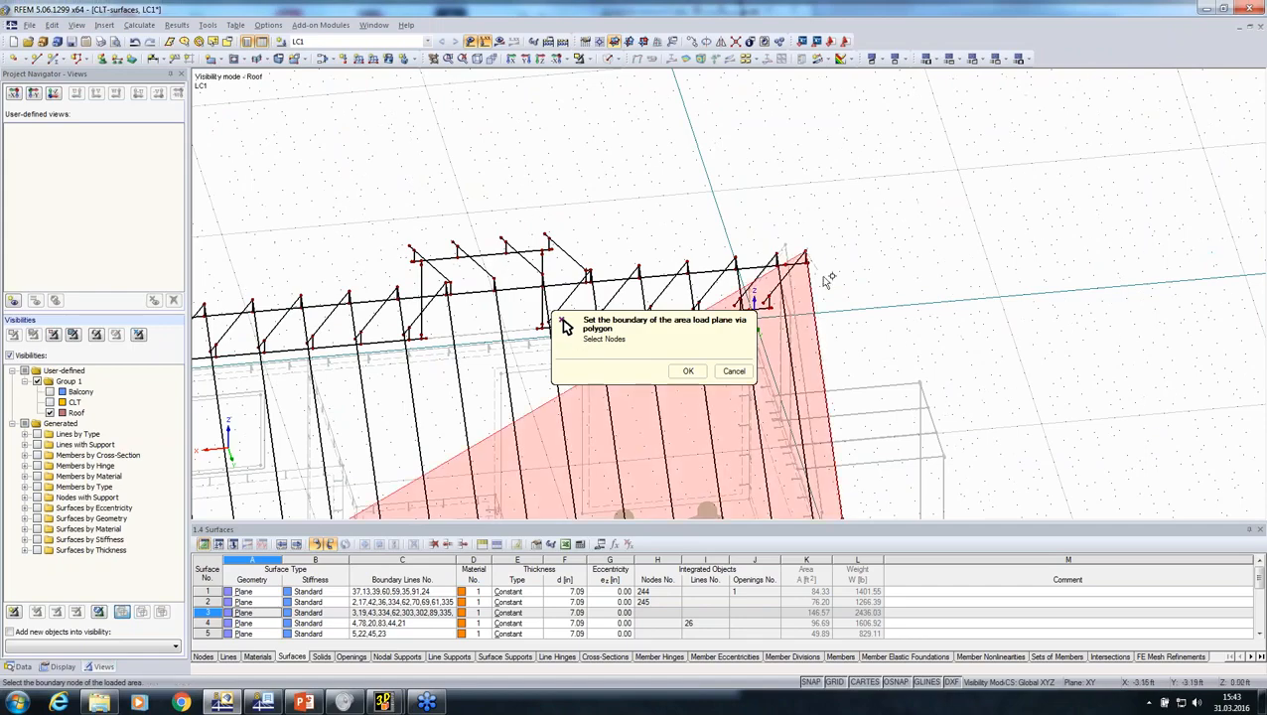
middle_drag(867, 273, 1160, 191)
scroll(387, 240, up, 3)
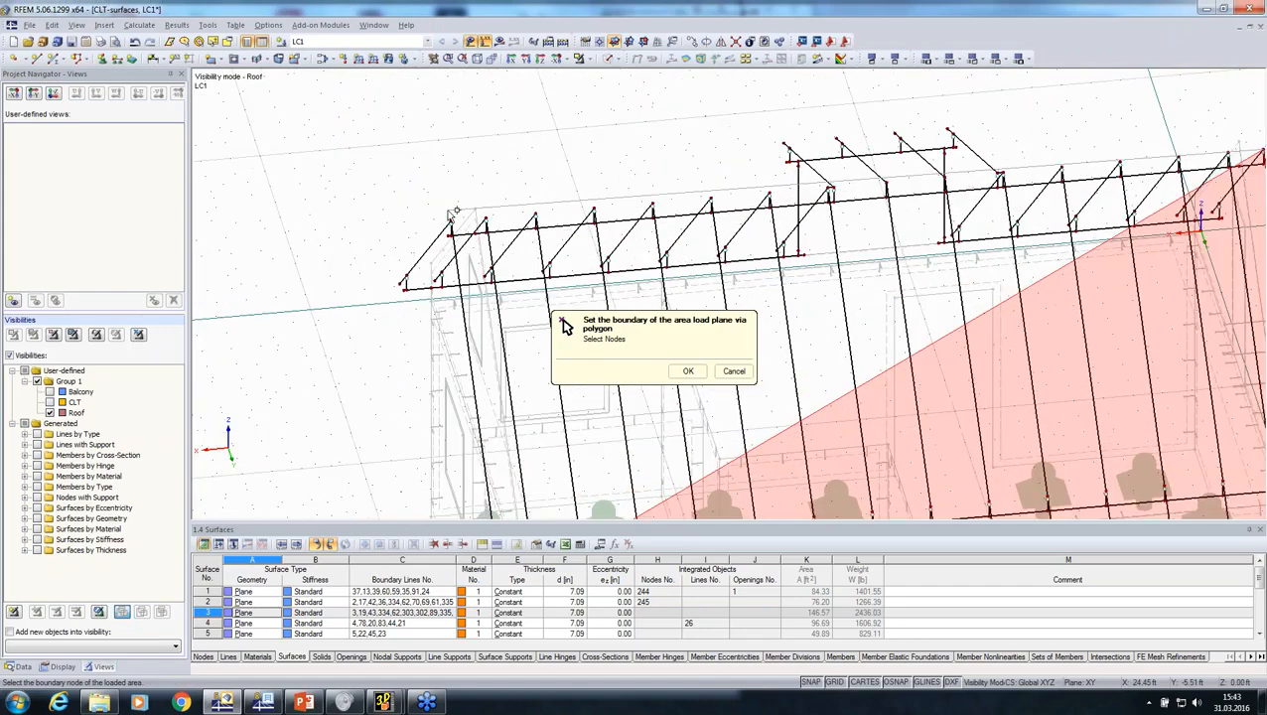
click(452, 223)
click(687, 370)
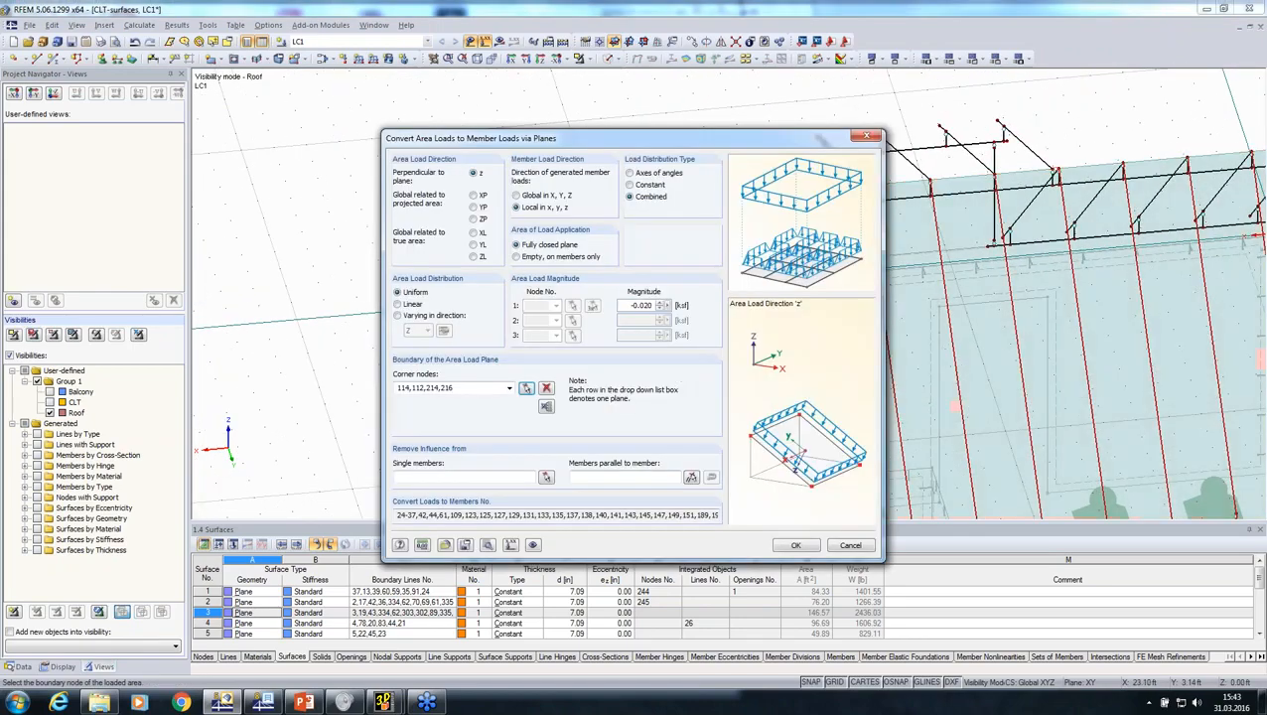
click(791, 545)
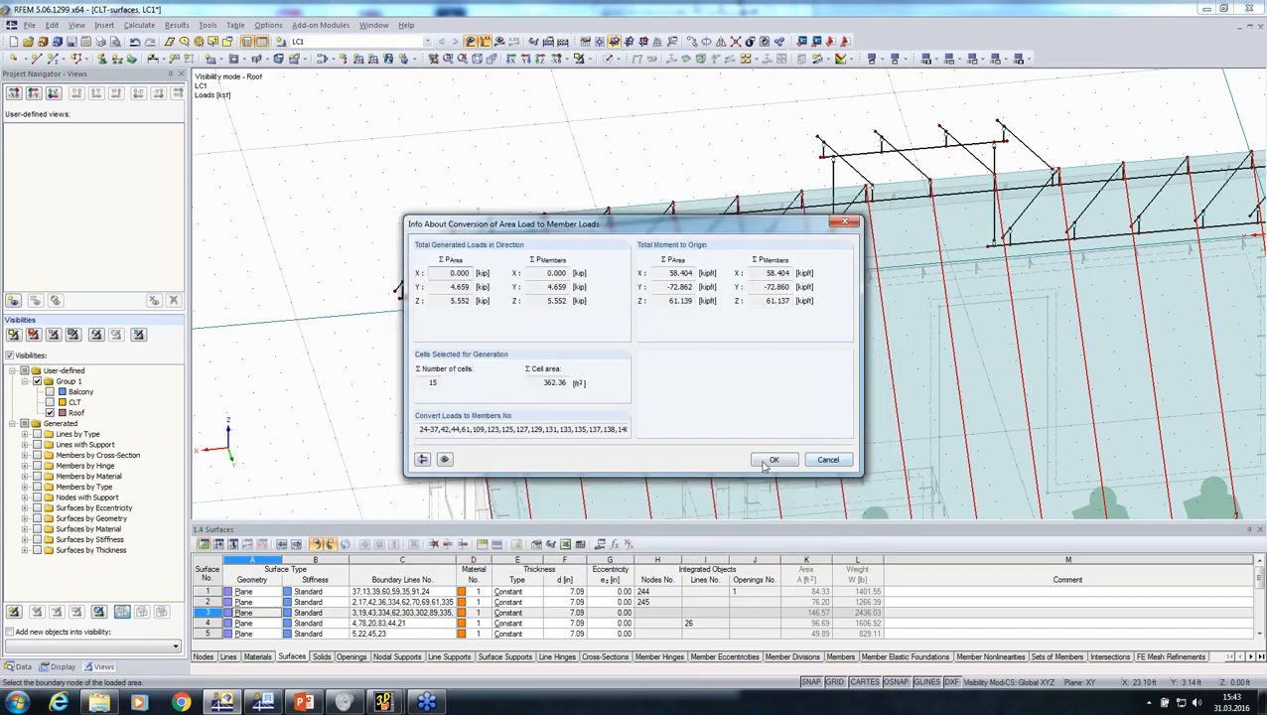
click(777, 458)
Change the roof area load's direction to ZL, global related to true area, and regenerate the member loads
scroll(774, 407, down, 3)
ctrl+middle_drag(469, 362, 383, 301)
double_click(557, 314)
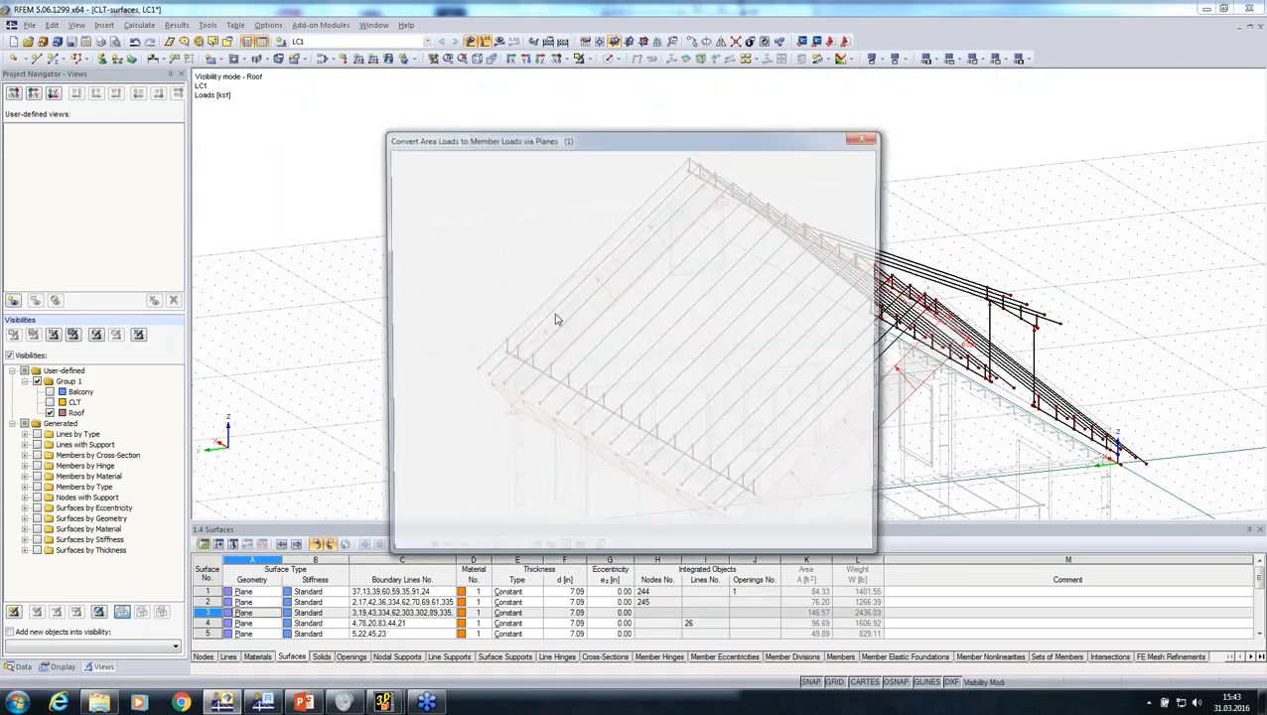
click(473, 257)
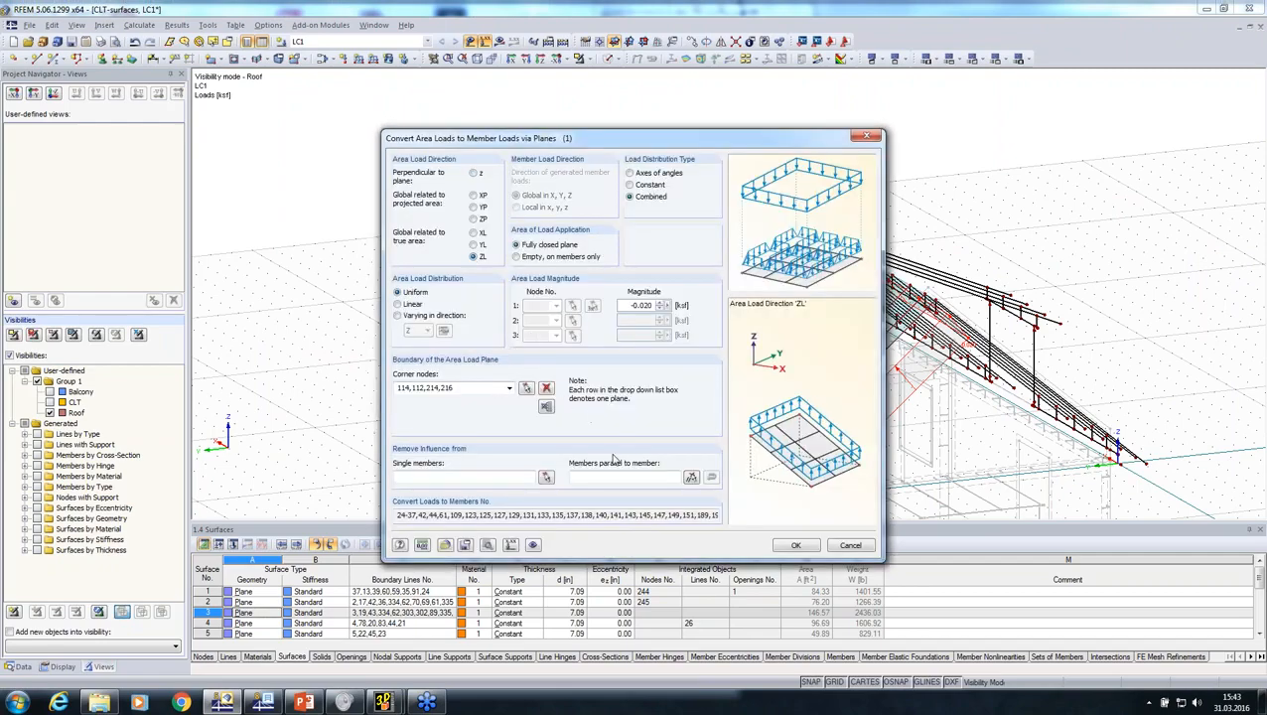
click(795, 547)
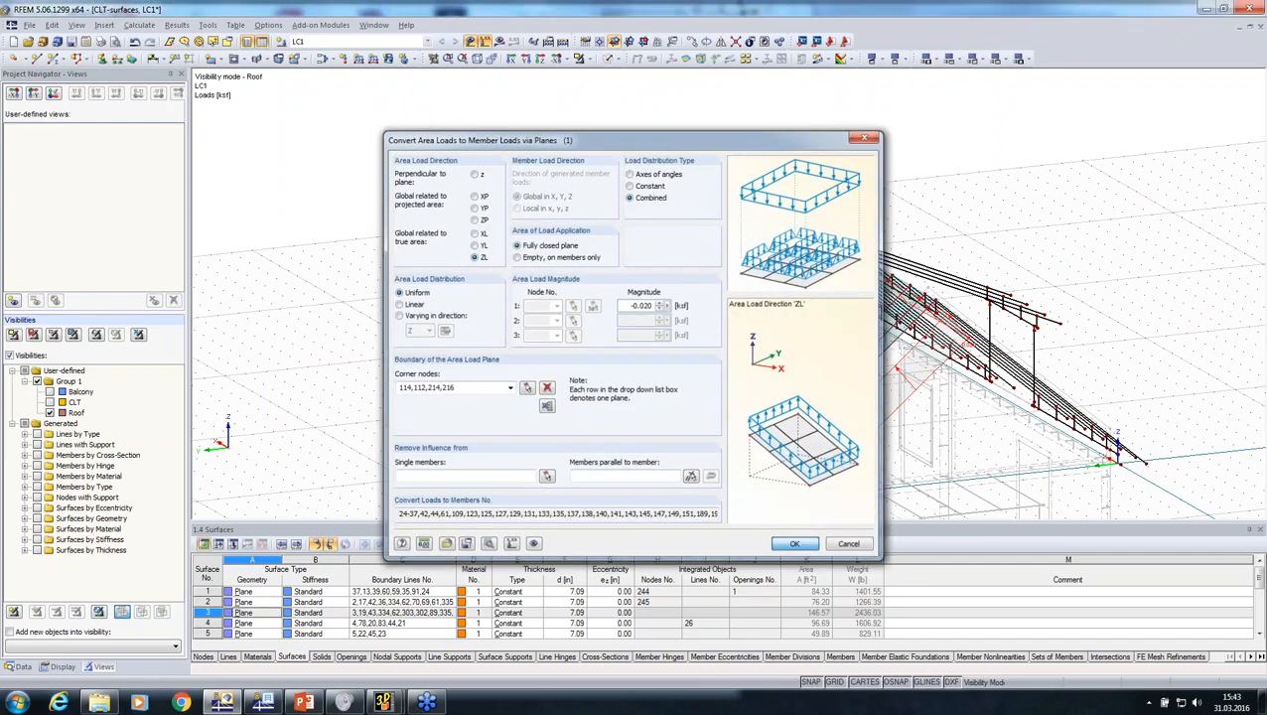
click(774, 459)
ctrl+middle_drag(773, 460, 626, 337)
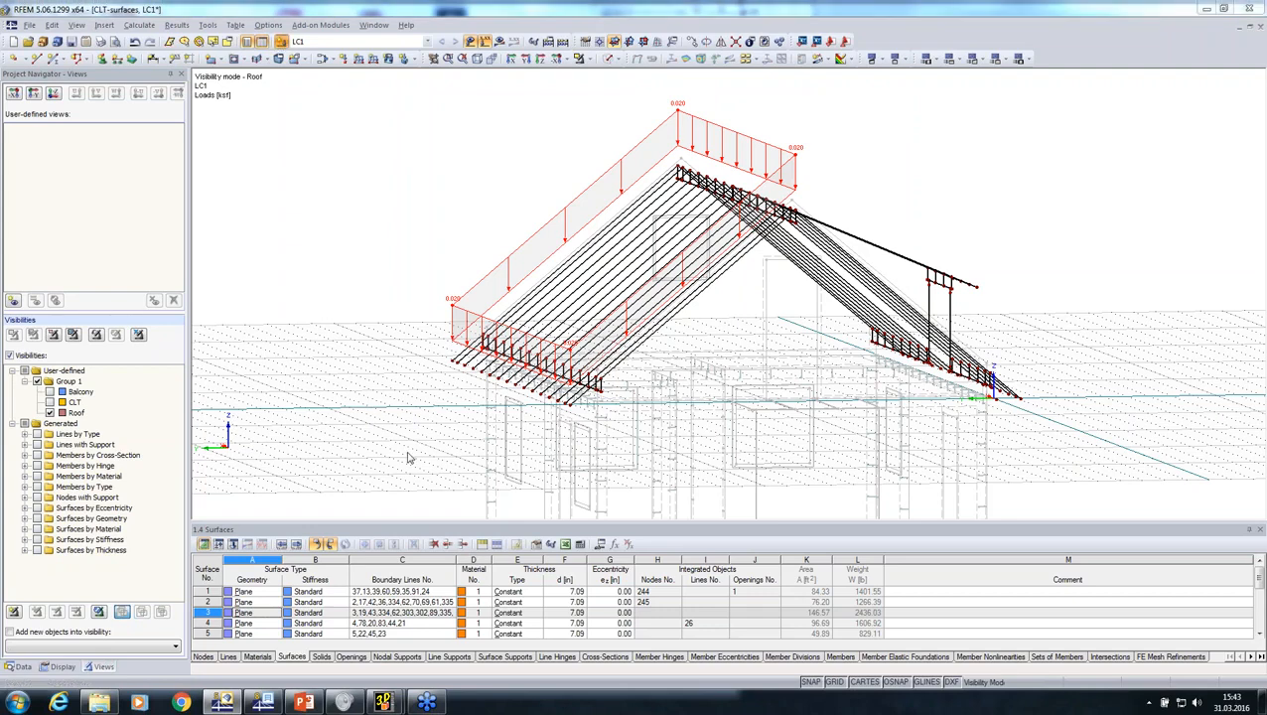
Create load case 2 with the action category Snow
click(553, 231)
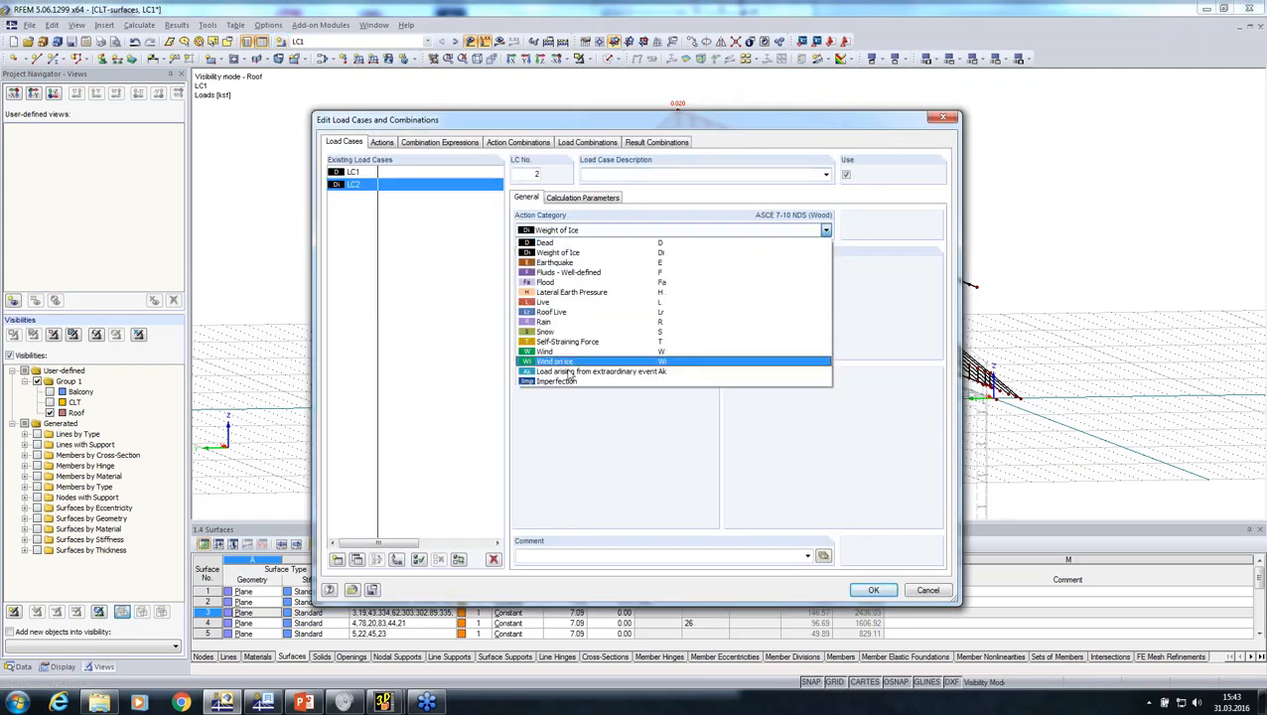
click(553, 333)
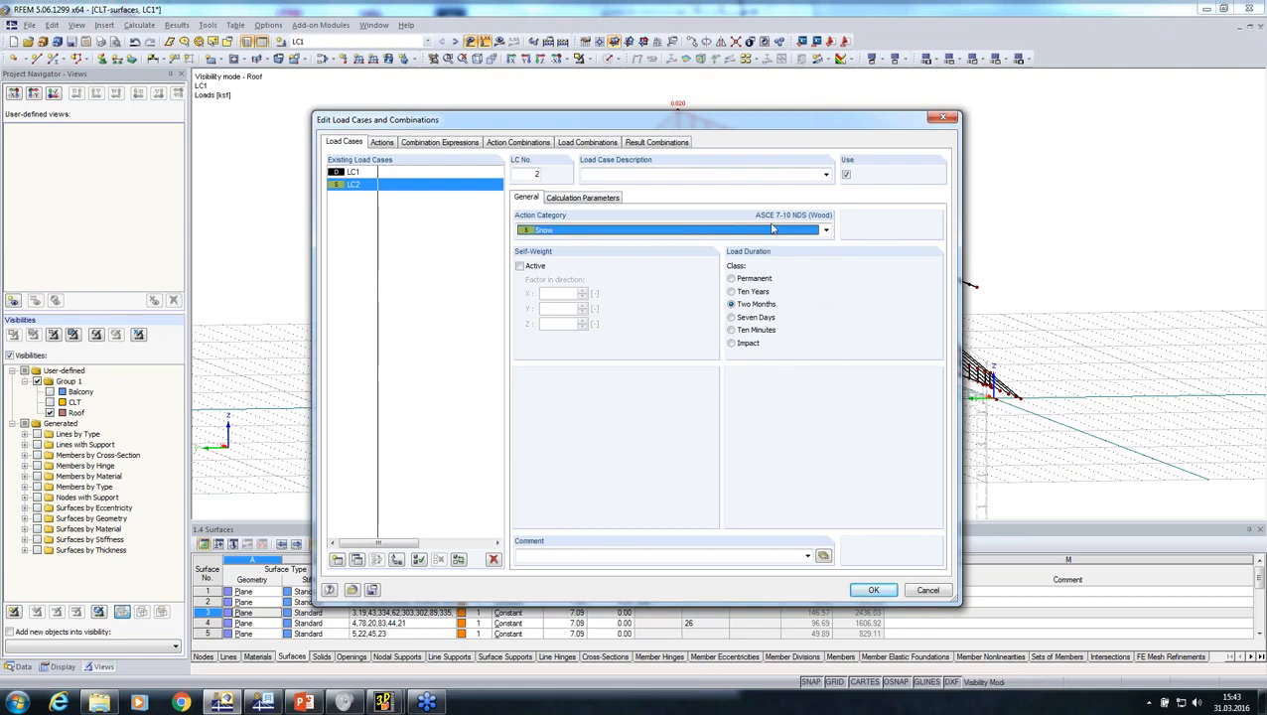
click(863, 593)
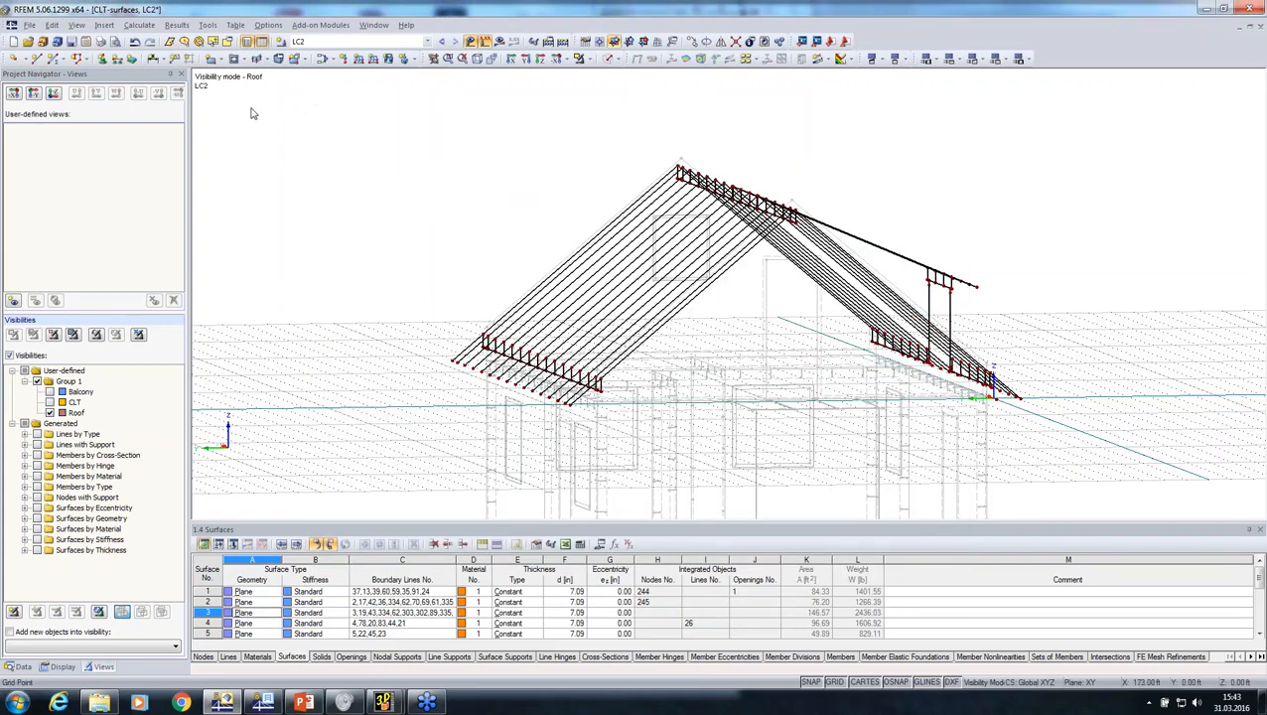
Start generating duopitch roof snow loads to ASCE/SEI 7-10, and consult the snow zone map and the ground snow load catalogue
click(209, 29)
mouse_move(307, 275)
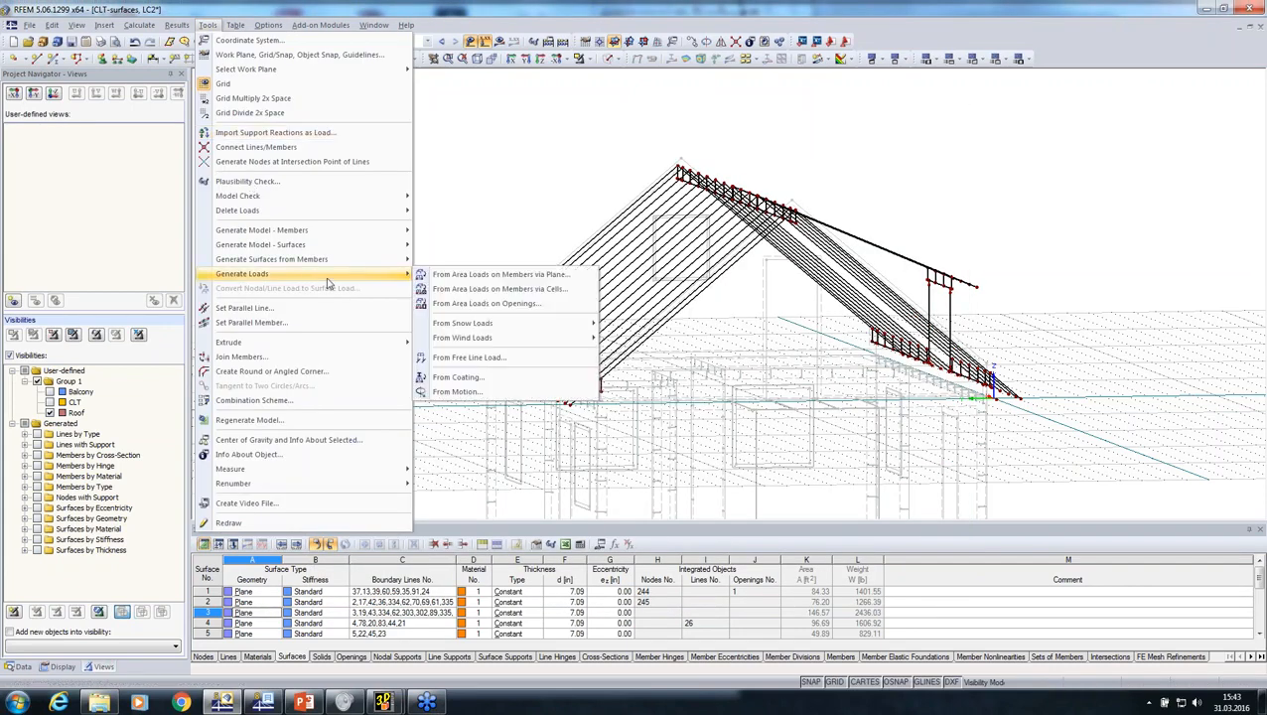
mouse_move(518, 328)
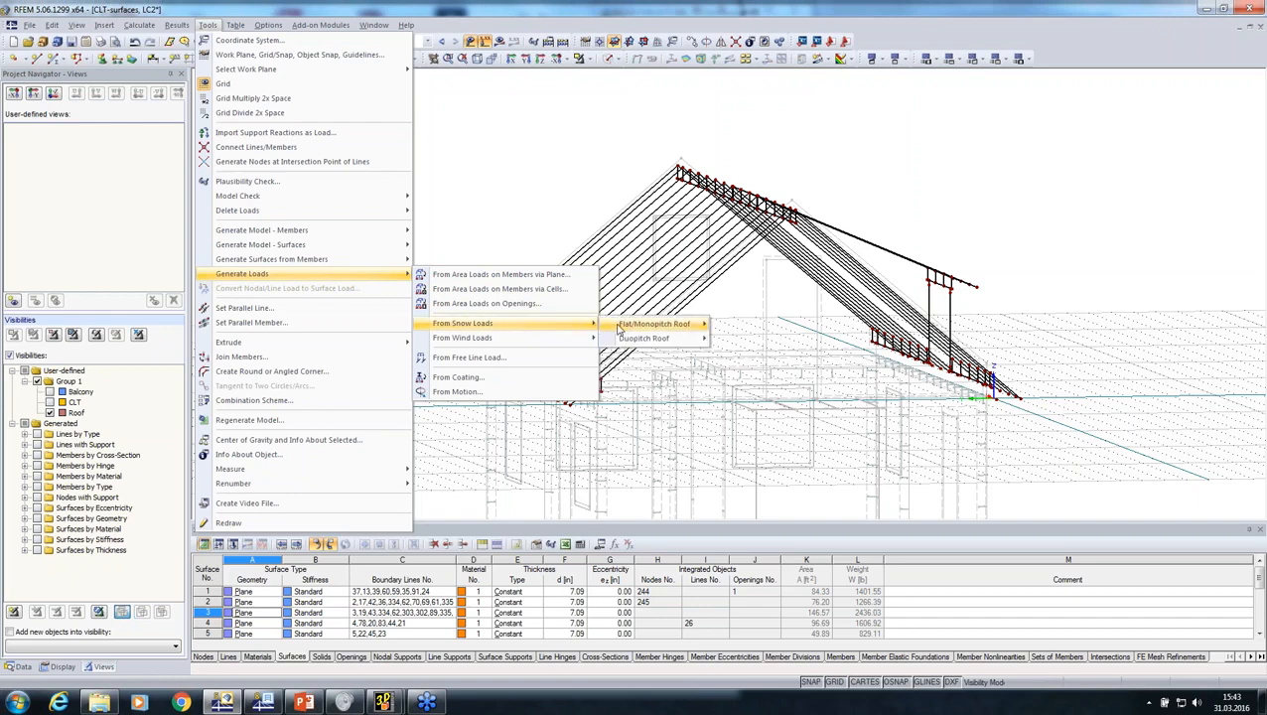
mouse_move(700, 339)
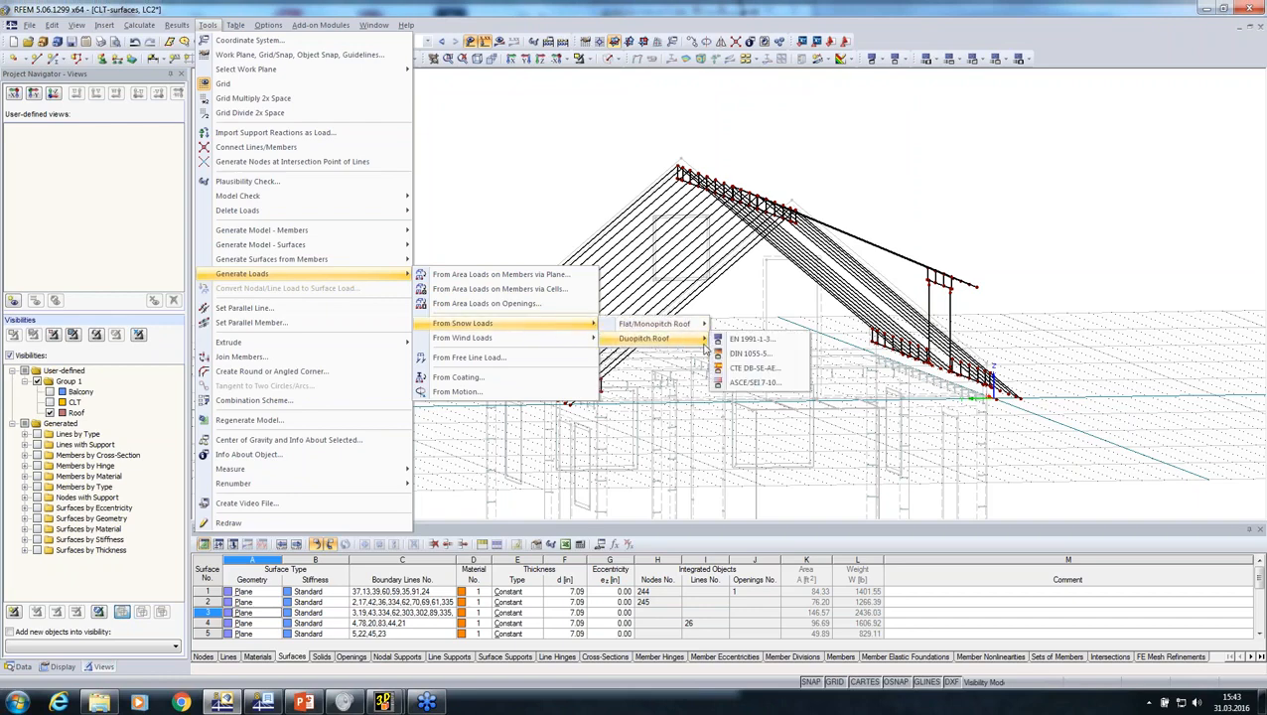
click(739, 387)
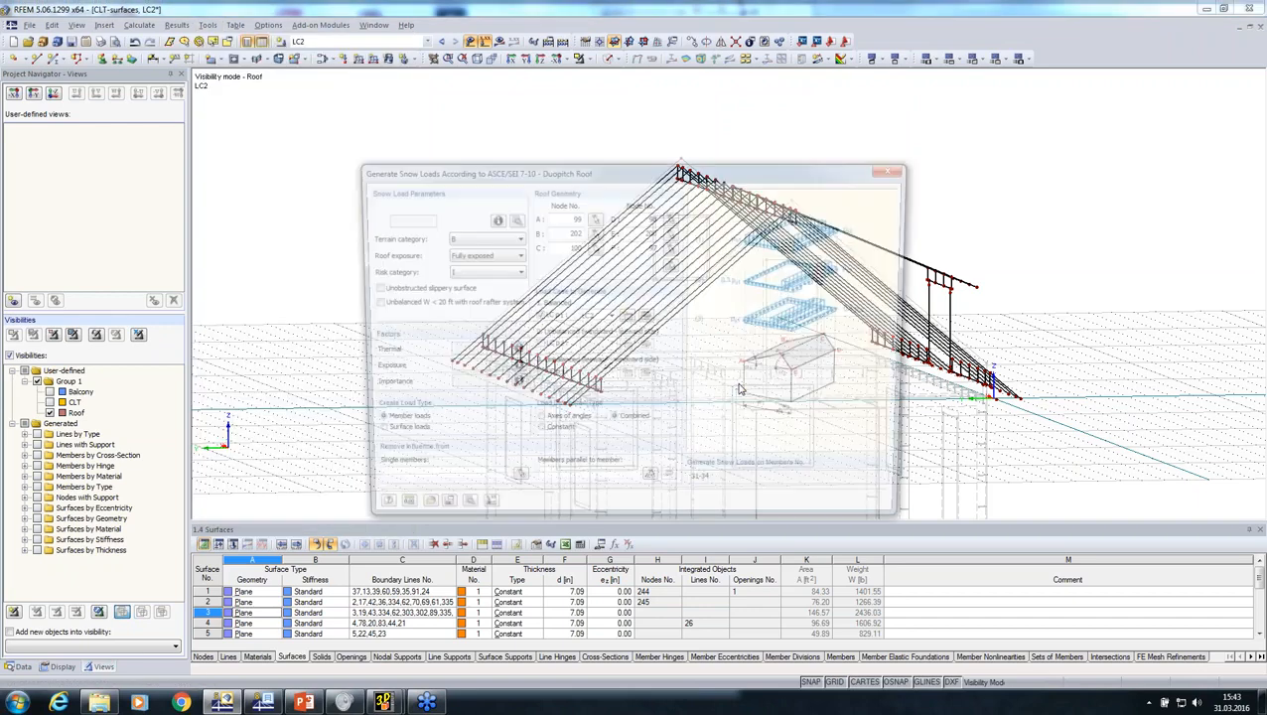
click(492, 219)
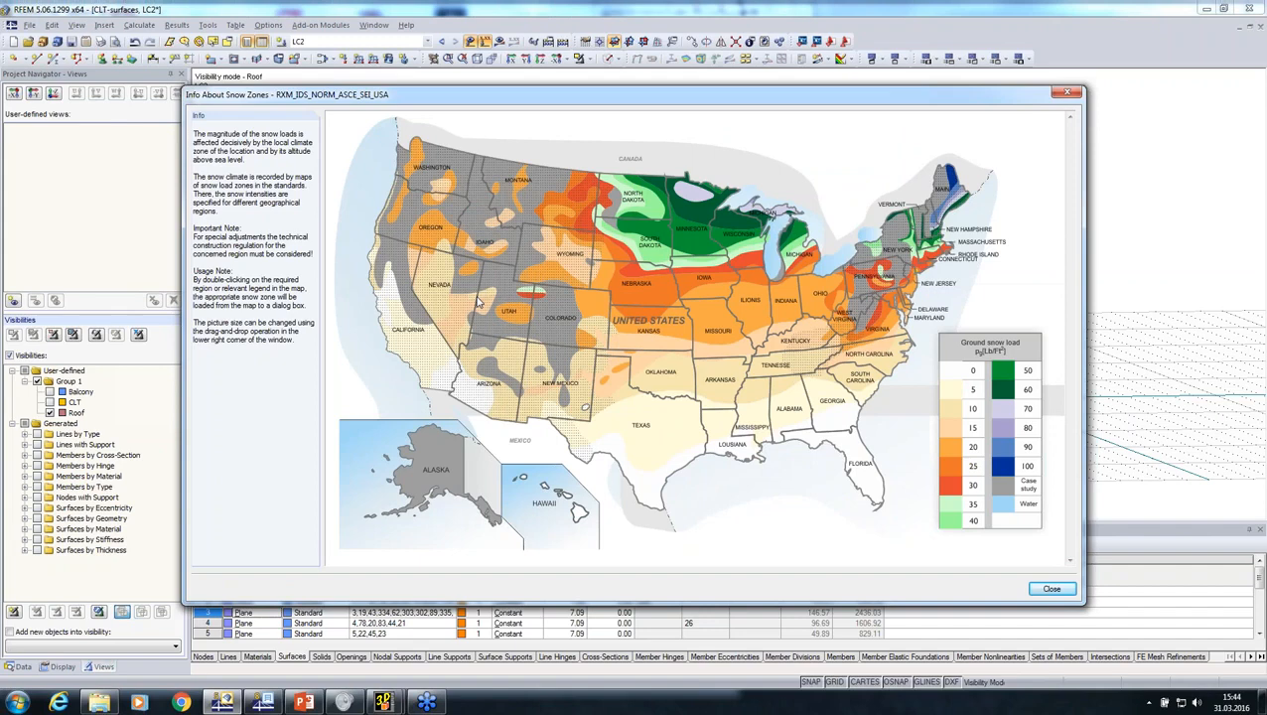
click(1040, 591)
click(513, 221)
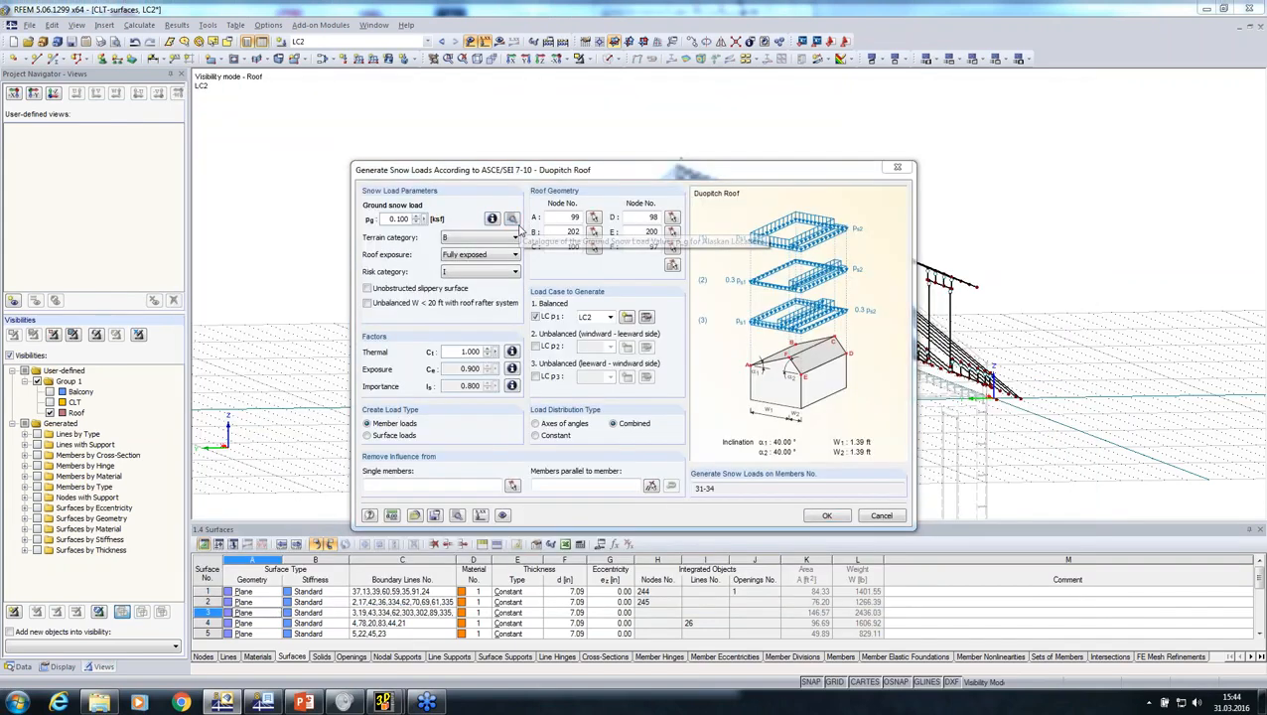
click(816, 507)
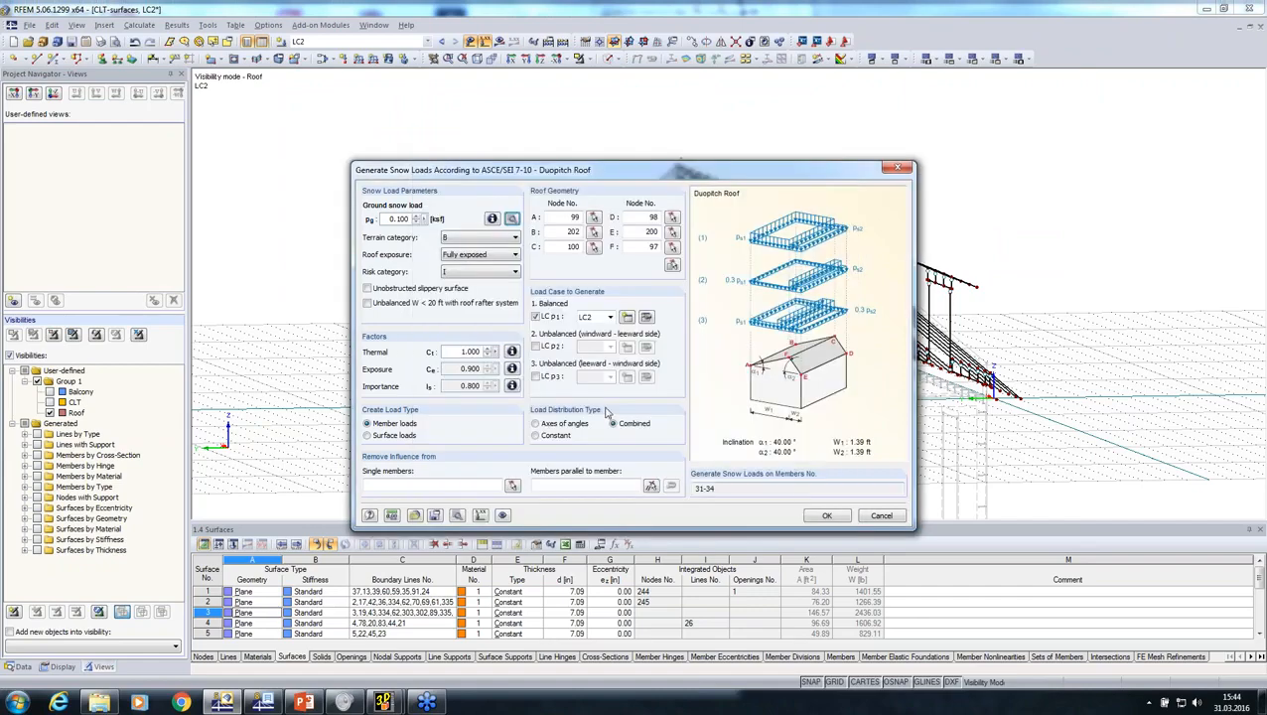
Define the duopitch roof boundary for the snow load with nodes 114, 112, 214, 111, 113 and 216
click(672, 266)
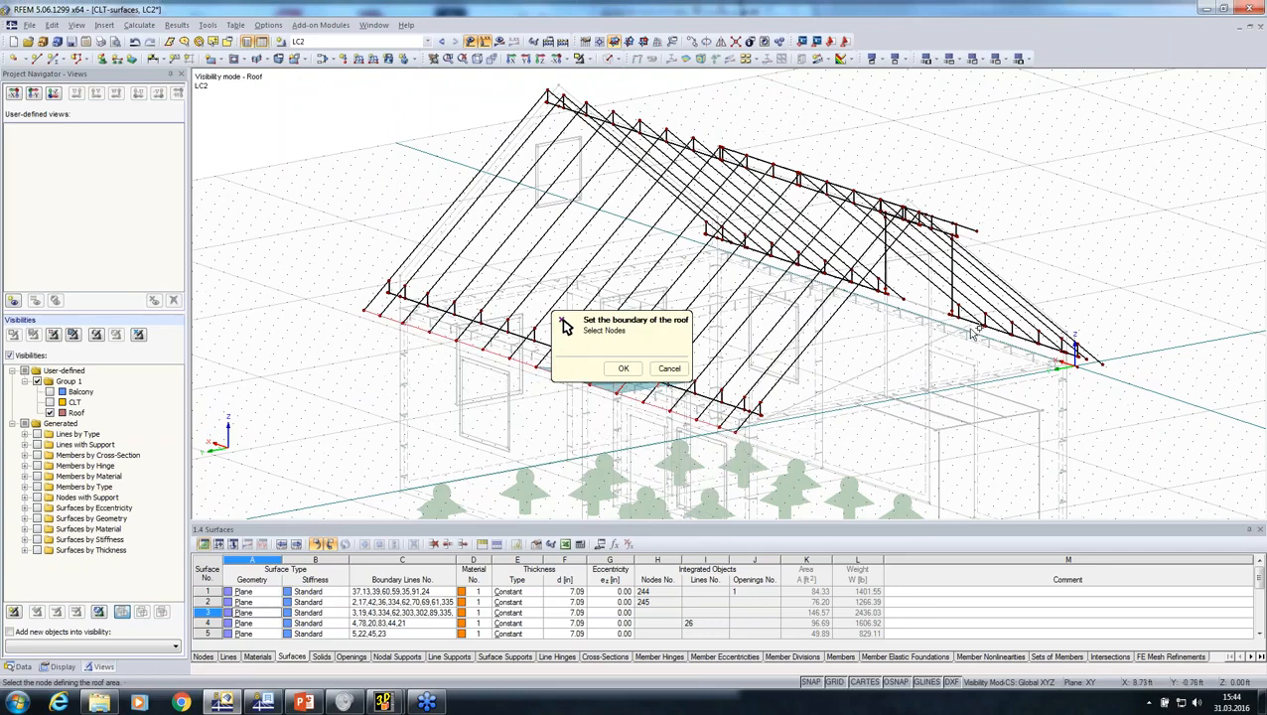
ctrl+middle_drag(966, 356, 1014, 370)
scroll(886, 298, up, 5)
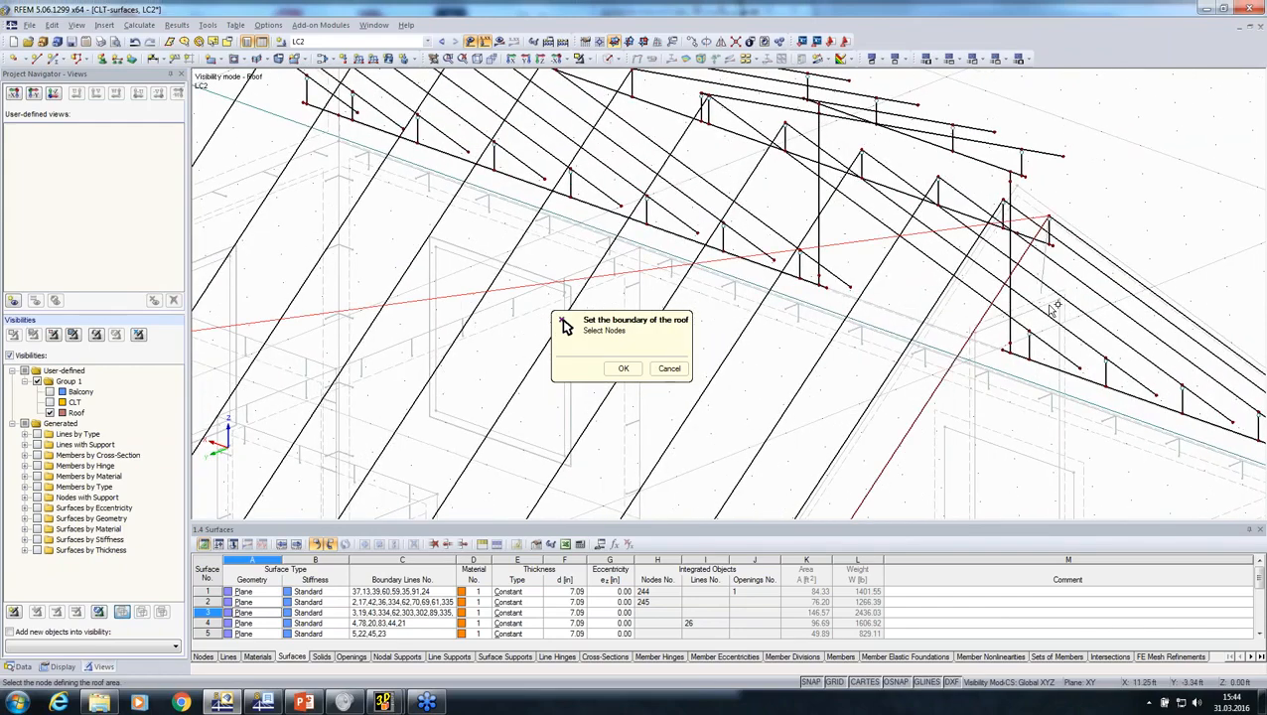
ctrl+middle_drag(1047, 233, 1003, 377)
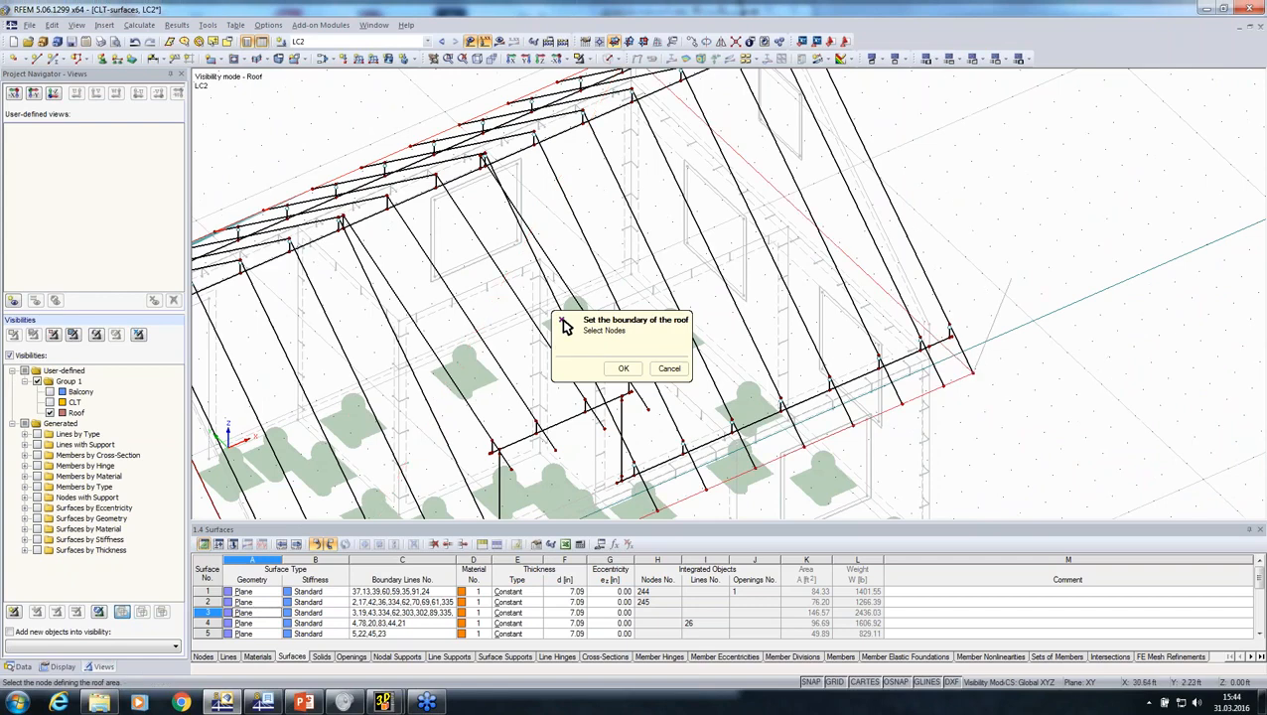
ctrl+middle_drag(971, 369, 1004, 436)
click(623, 369)
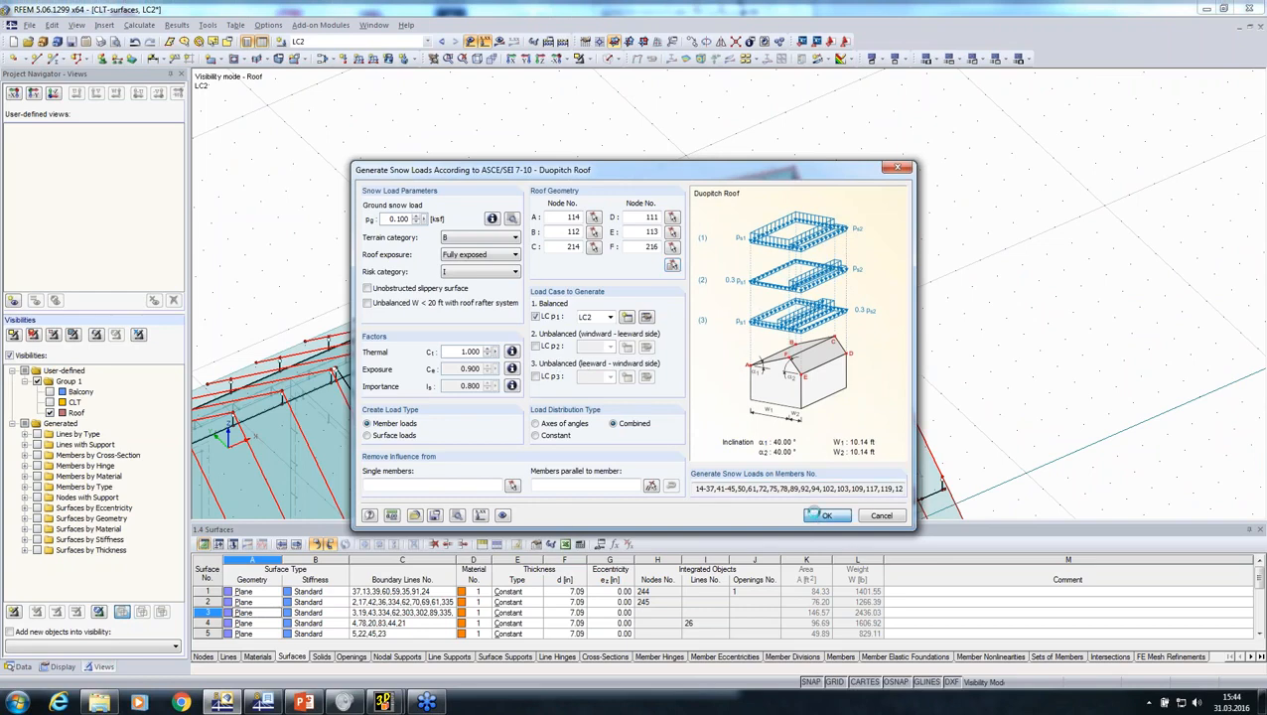
Generate the balanced snow load in LC2 as member loads with a 0.100 ksf ground snow load, and view both roof slopes
click(816, 514)
click(829, 538)
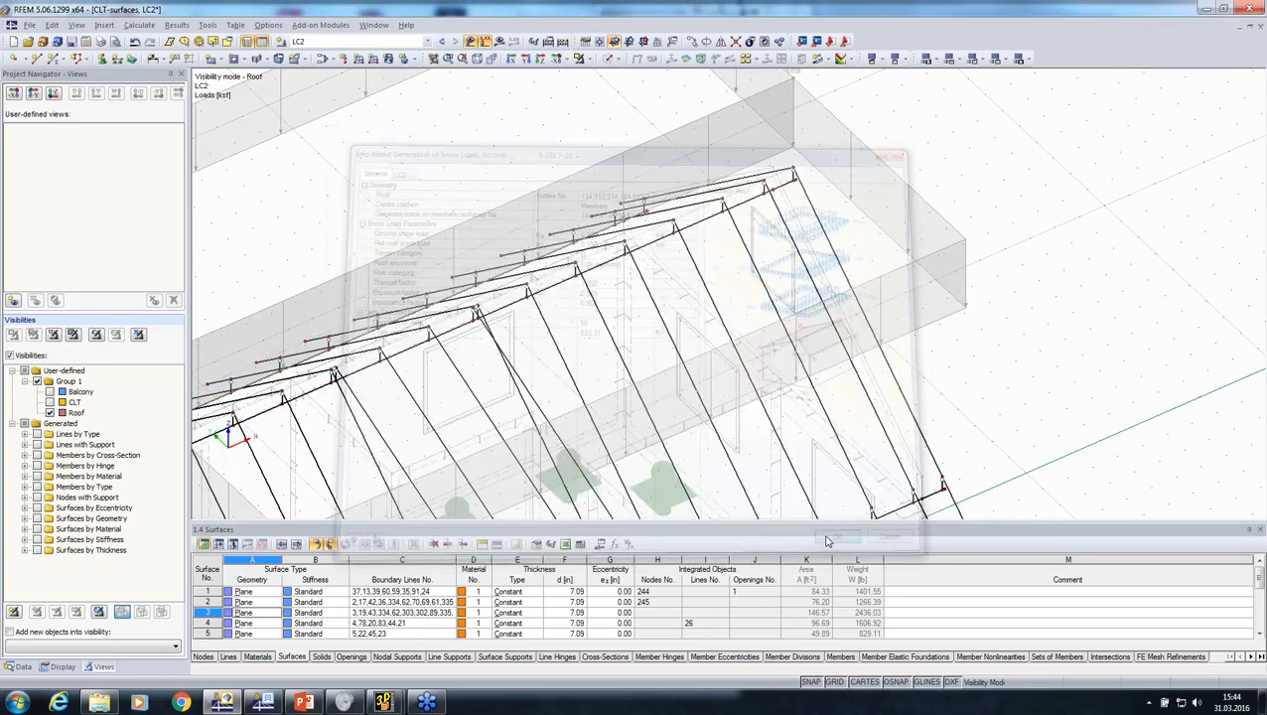
middle_drag(826, 455, 449, 359)
scroll(592, 218, down, 3)
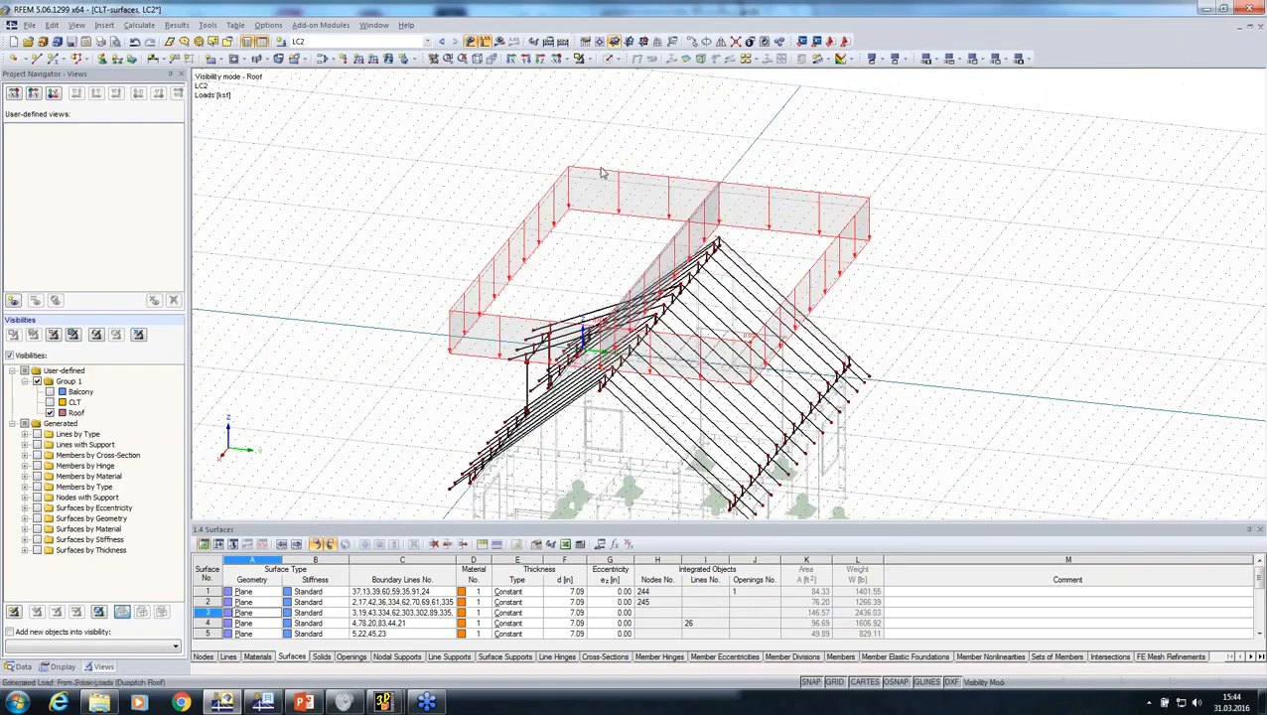
Inspect the generated snow load as individual member loads on the rafters, and restore its separate display as one generated load
right_click(601, 174)
click(652, 211)
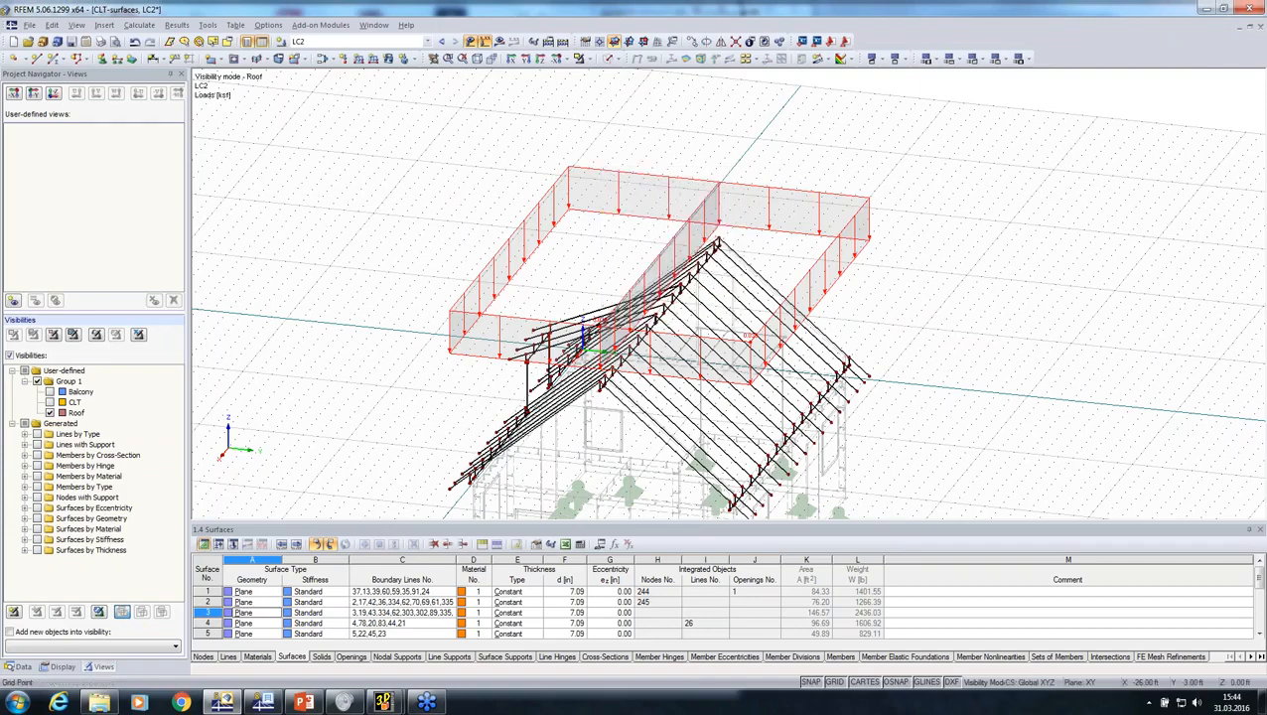
ctrl+middle_drag(516, 266, 611, 213)
right_click(531, 188)
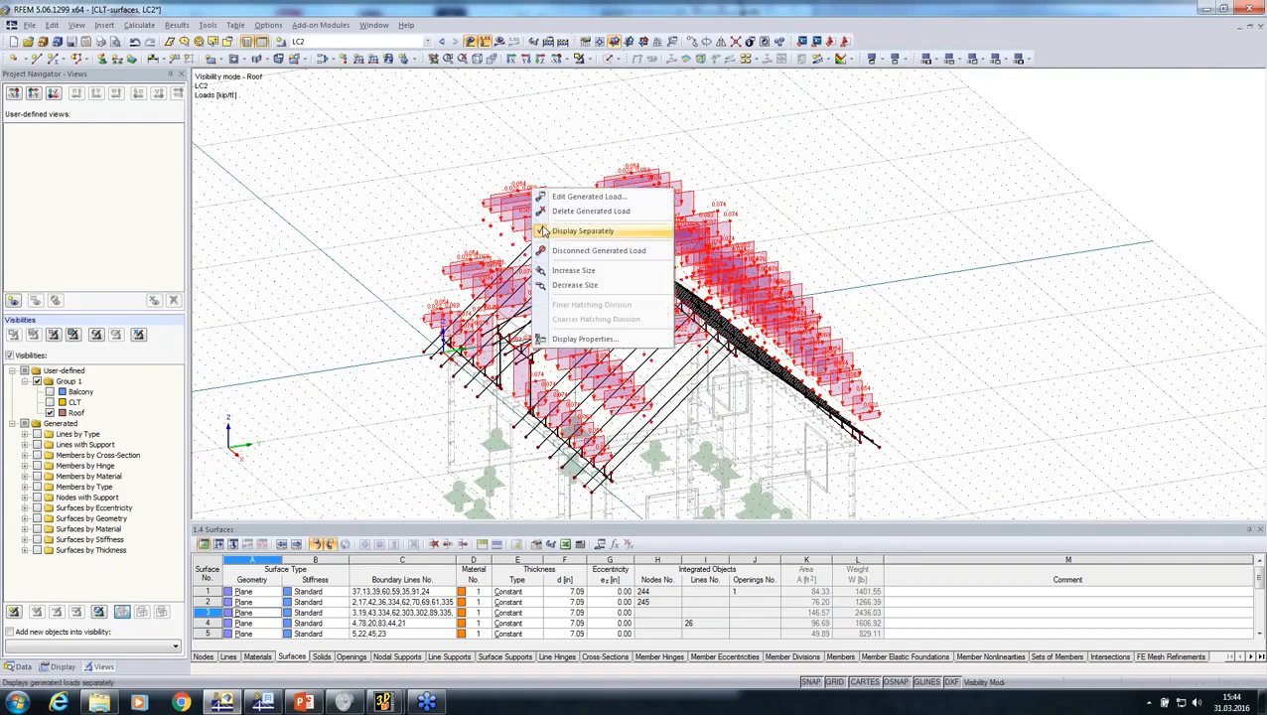
click(543, 231)
ctrl+middle_drag(934, 371, 542, 336)
Show the Balcony and CLT groups together with the roof
click(50, 392)
click(50, 402)
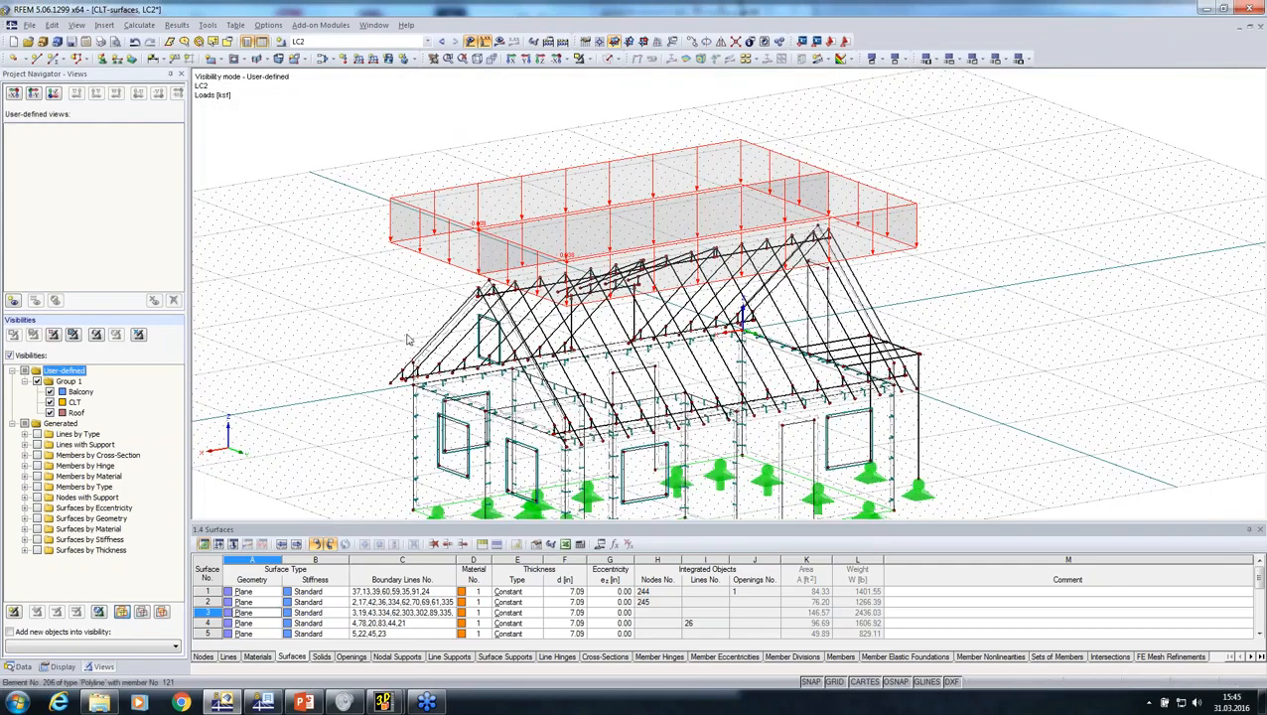
ctrl+middle_drag(366, 304, 429, 305)
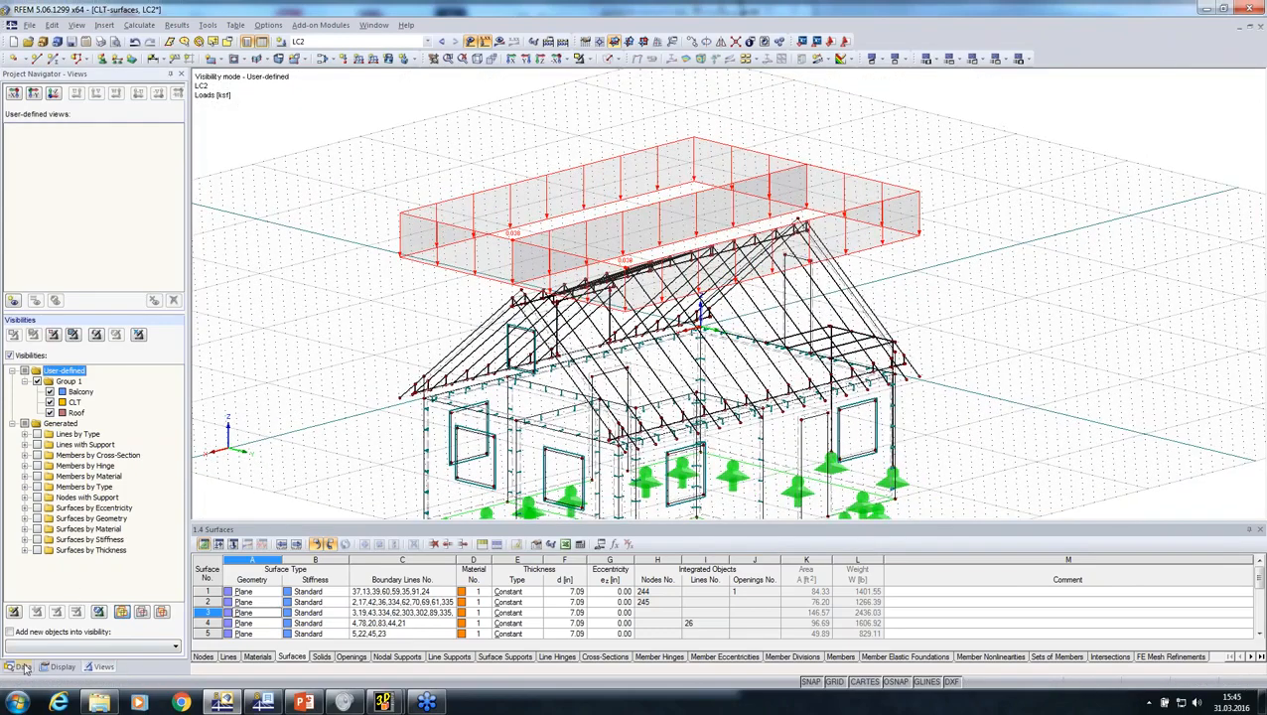
Check the design situations of the combination expressions and delete the Section 2.4 (ASD) expression CE2
click(18, 666)
click(81, 483)
right_click(80, 485)
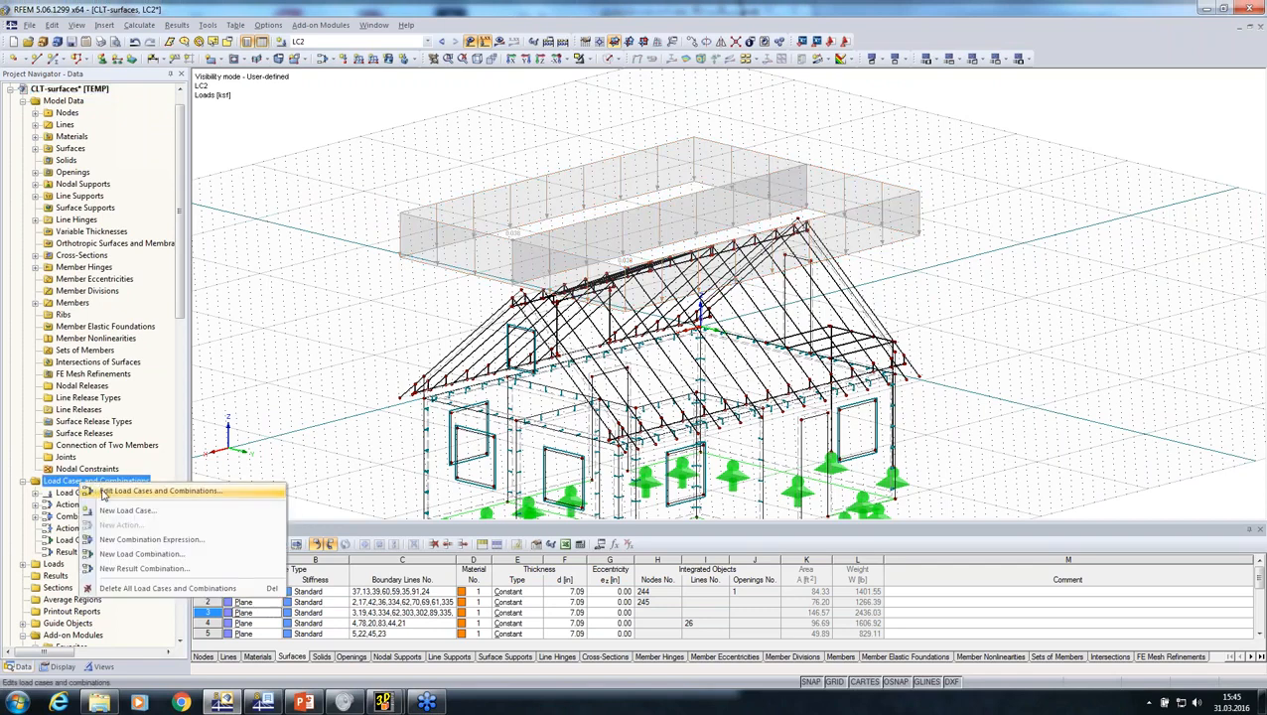
click(210, 502)
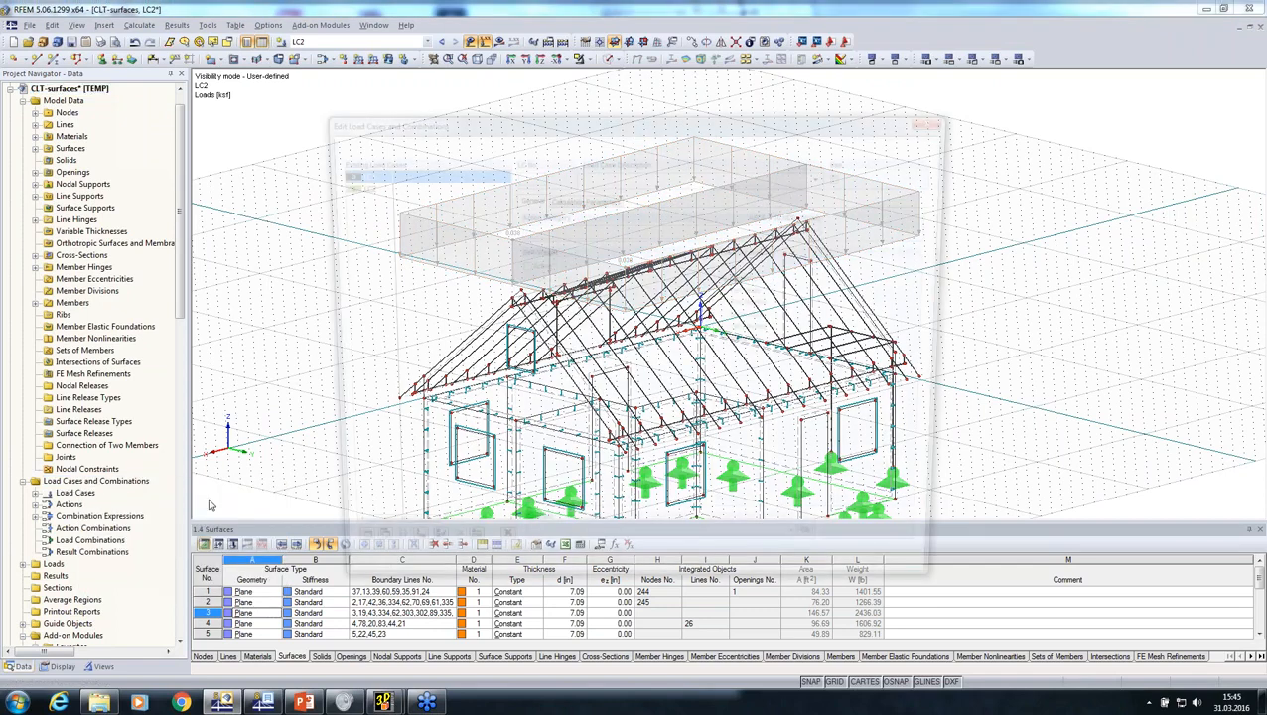
click(440, 145)
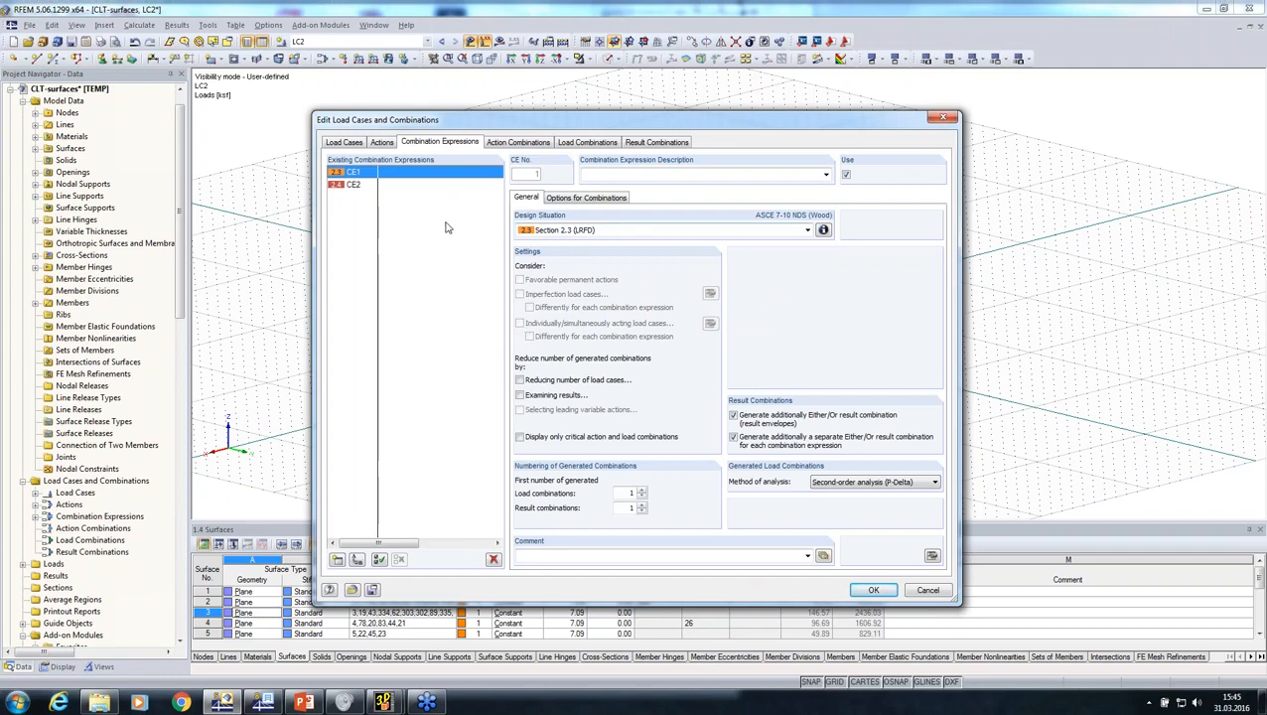
click(565, 232)
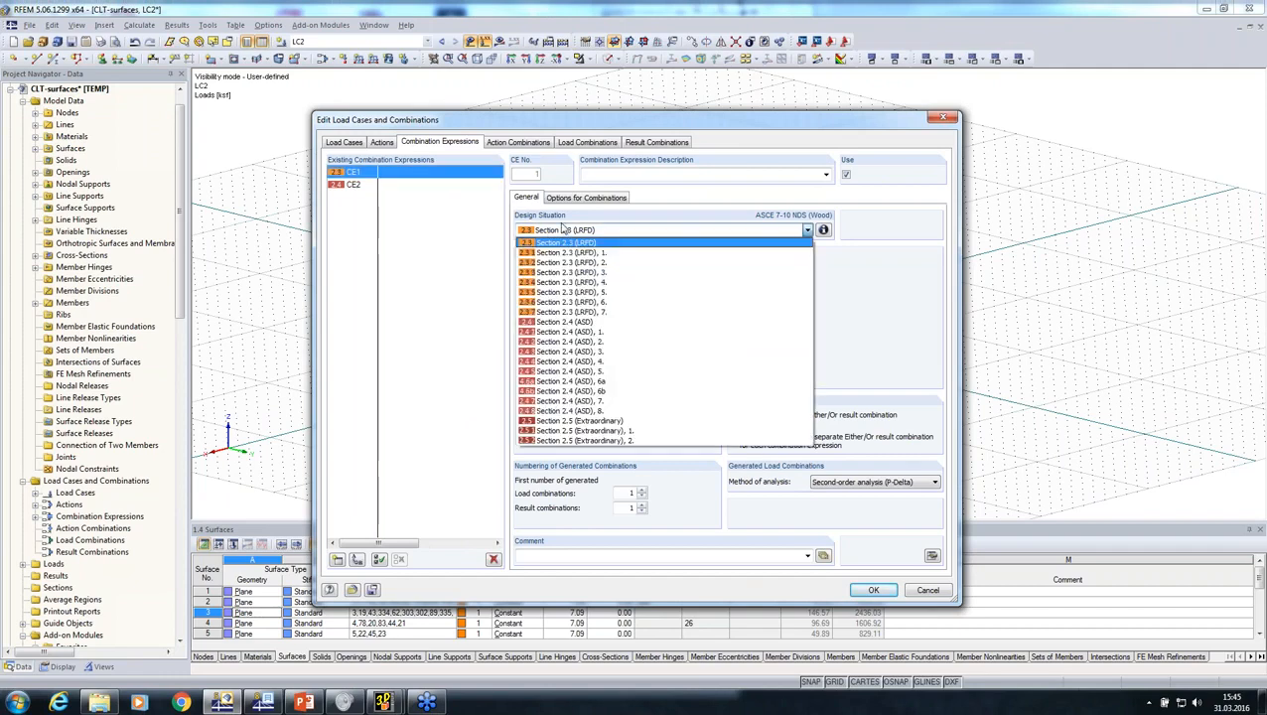
click(584, 323)
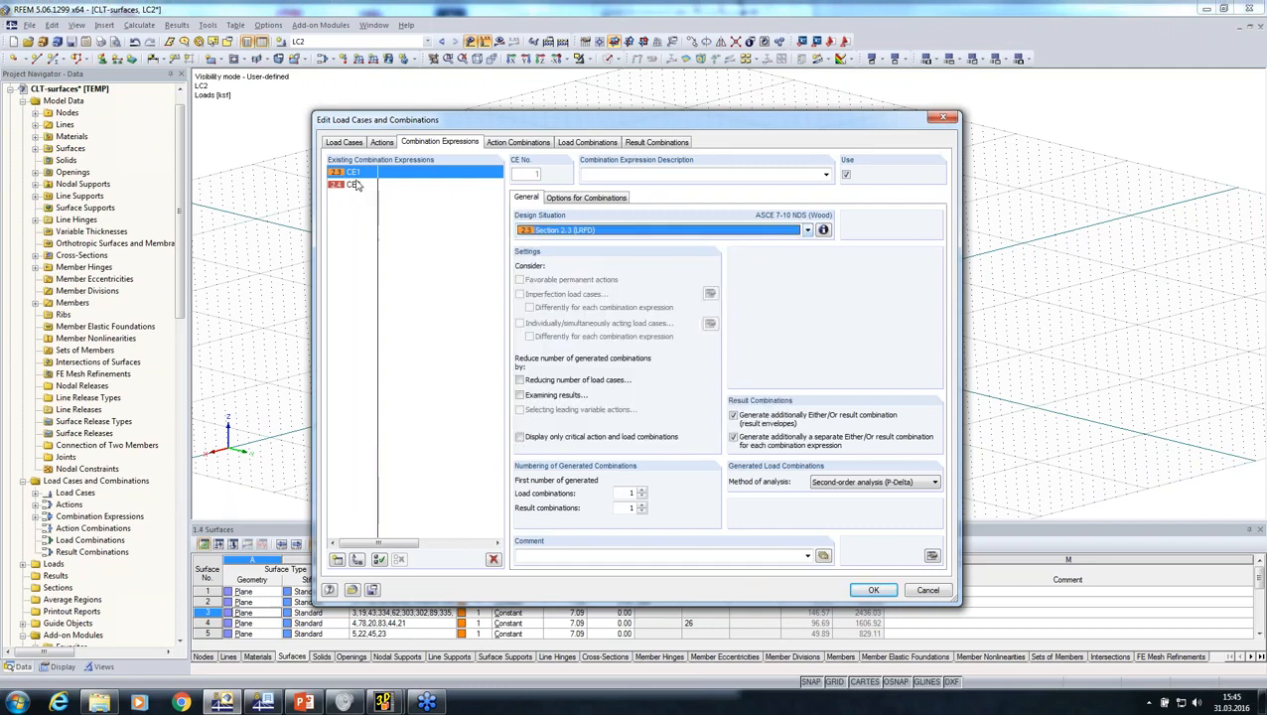
click(494, 559)
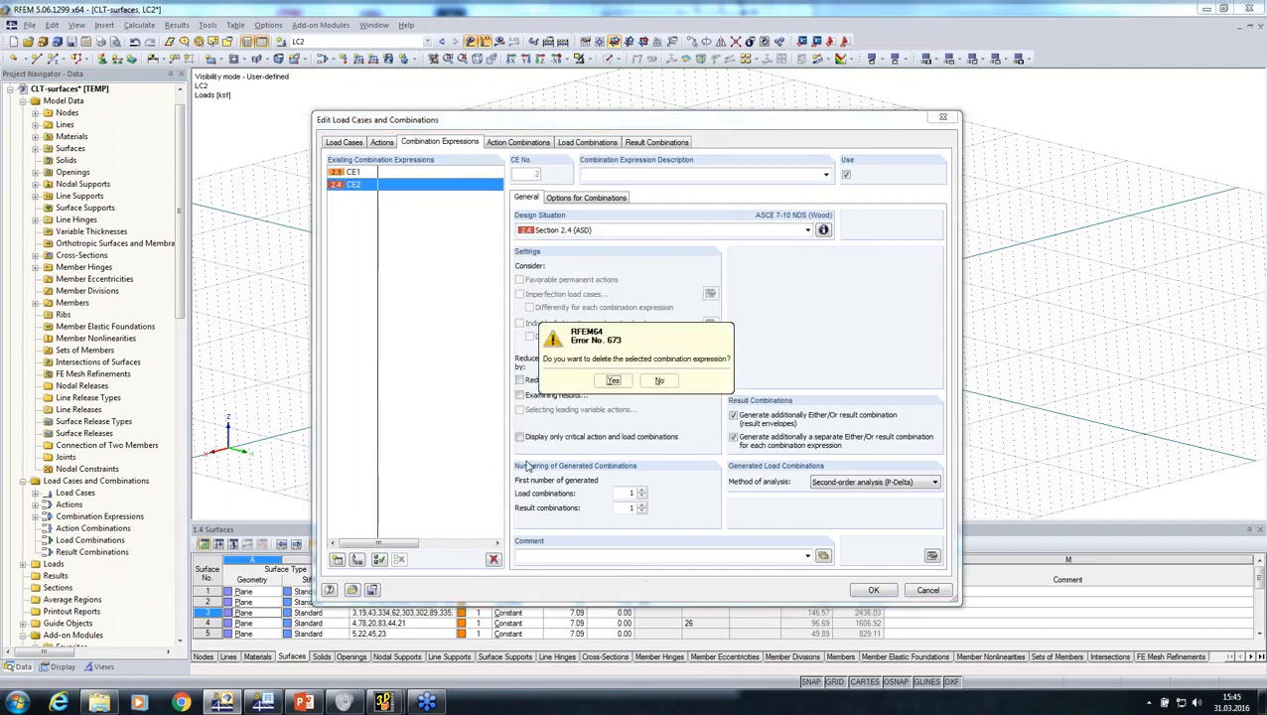
click(611, 382)
Set the generated load combinations to geometrically linear analysis, generate and review them, and accept the load case and combination settings
click(844, 484)
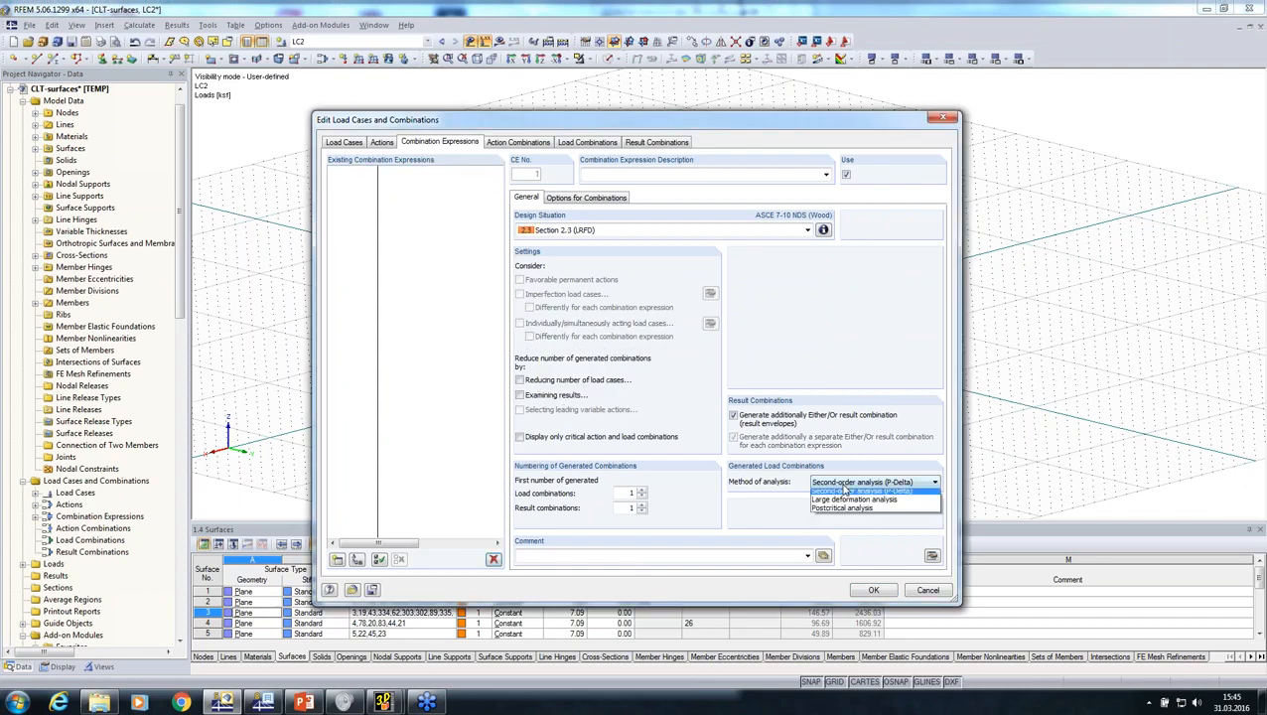
click(845, 494)
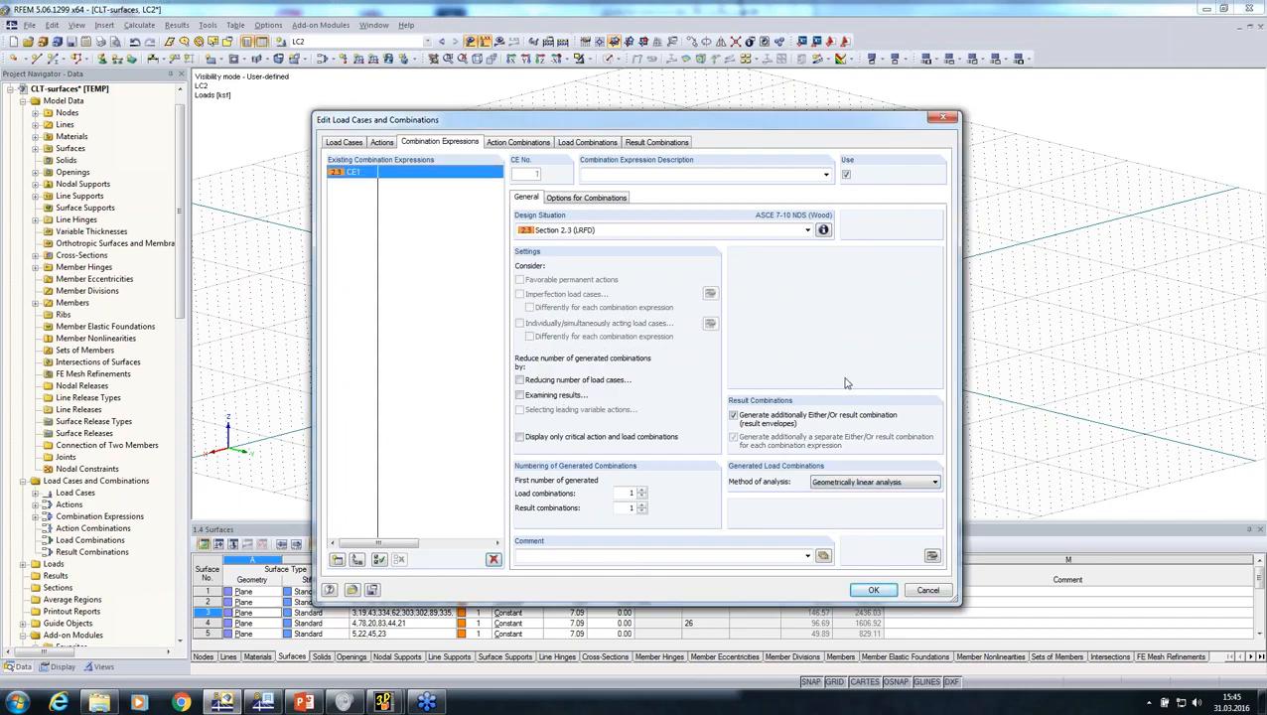
click(587, 144)
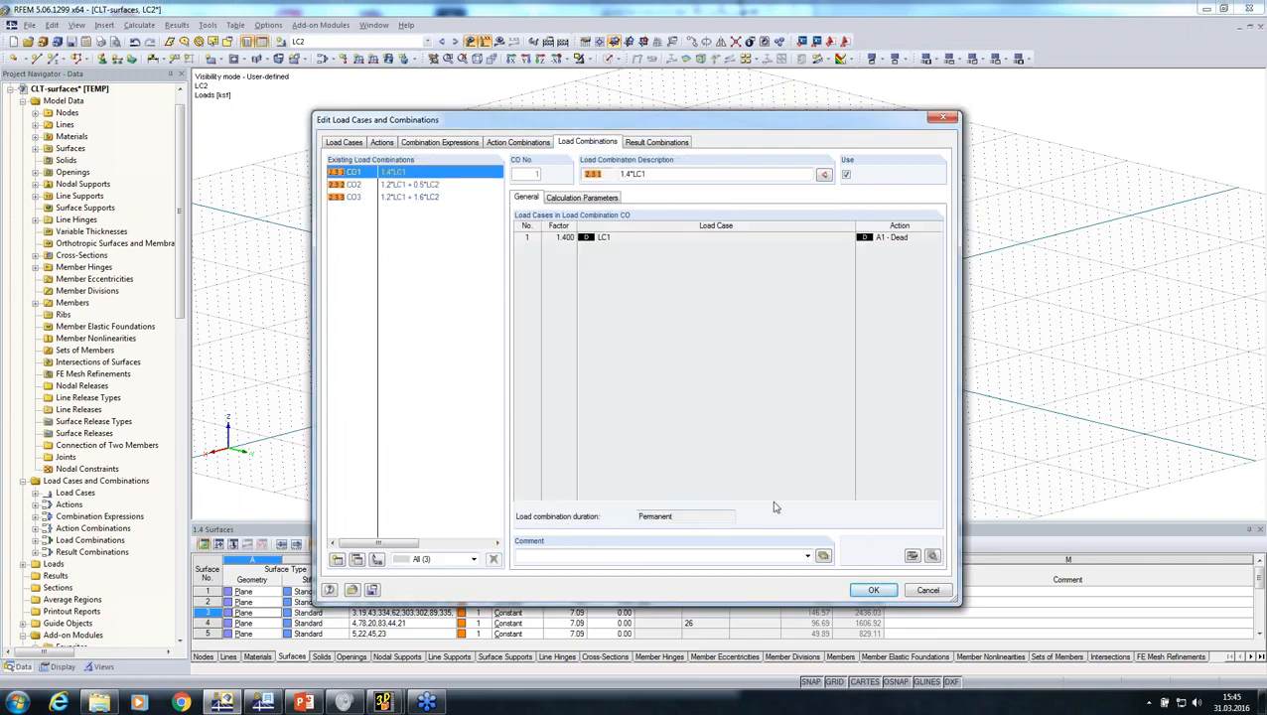
click(873, 592)
Start an RF-LAMINATE ultimate limit state design of all surfaces for result combination RC1 to ANSI/AWC NDS-2015 with LRFD
scroll(636, 372, down, 1)
ctrl+middle_drag(615, 382, 387, 317)
click(319, 25)
mouse_move(355, 207)
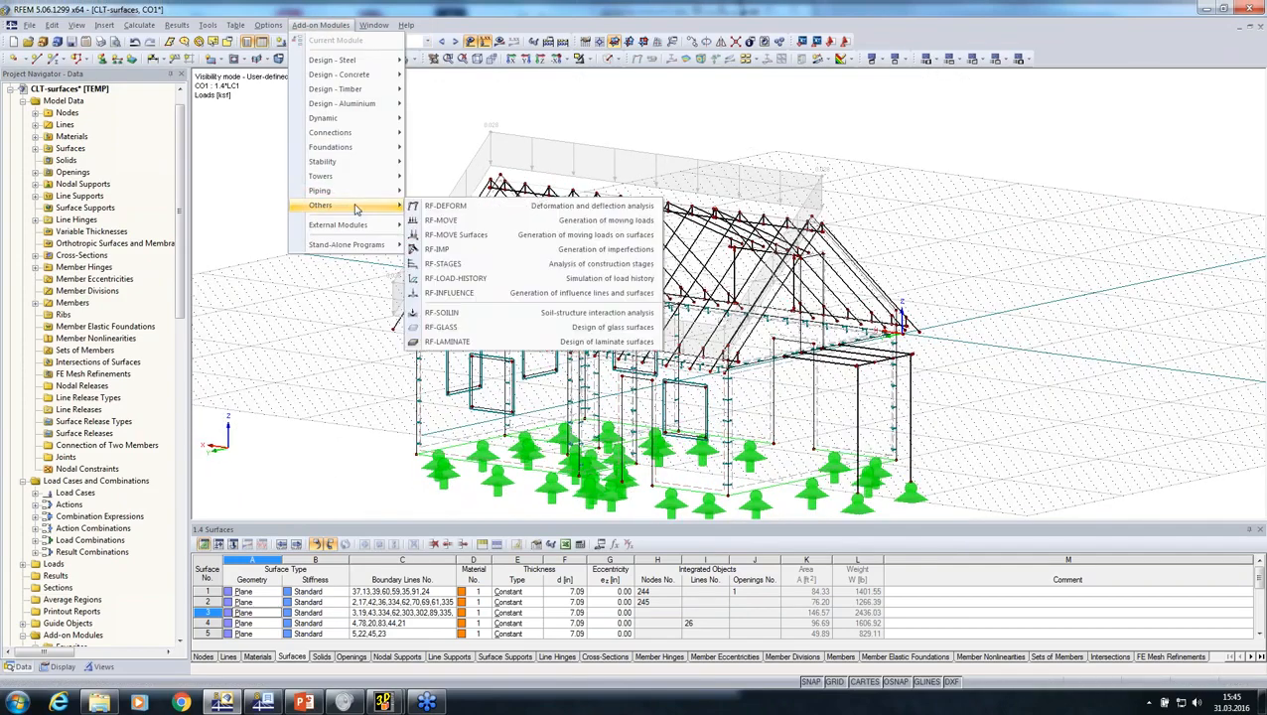
click(492, 342)
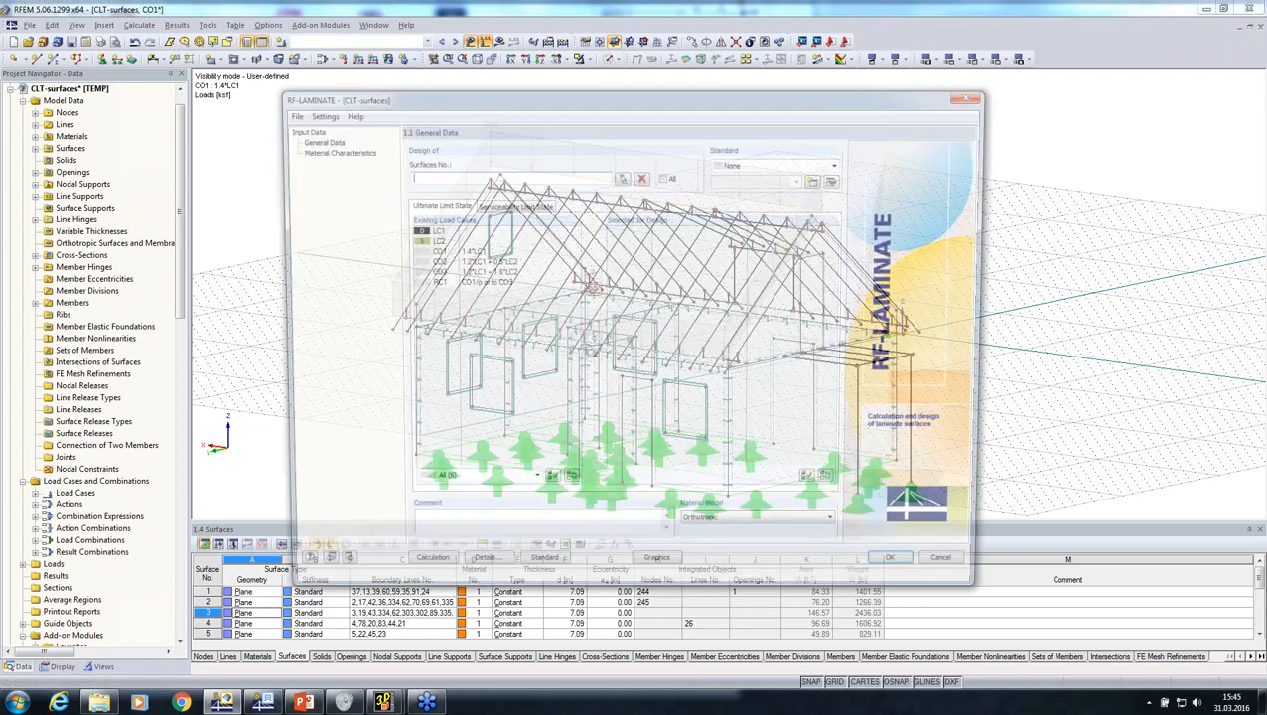
click(841, 163)
click(737, 213)
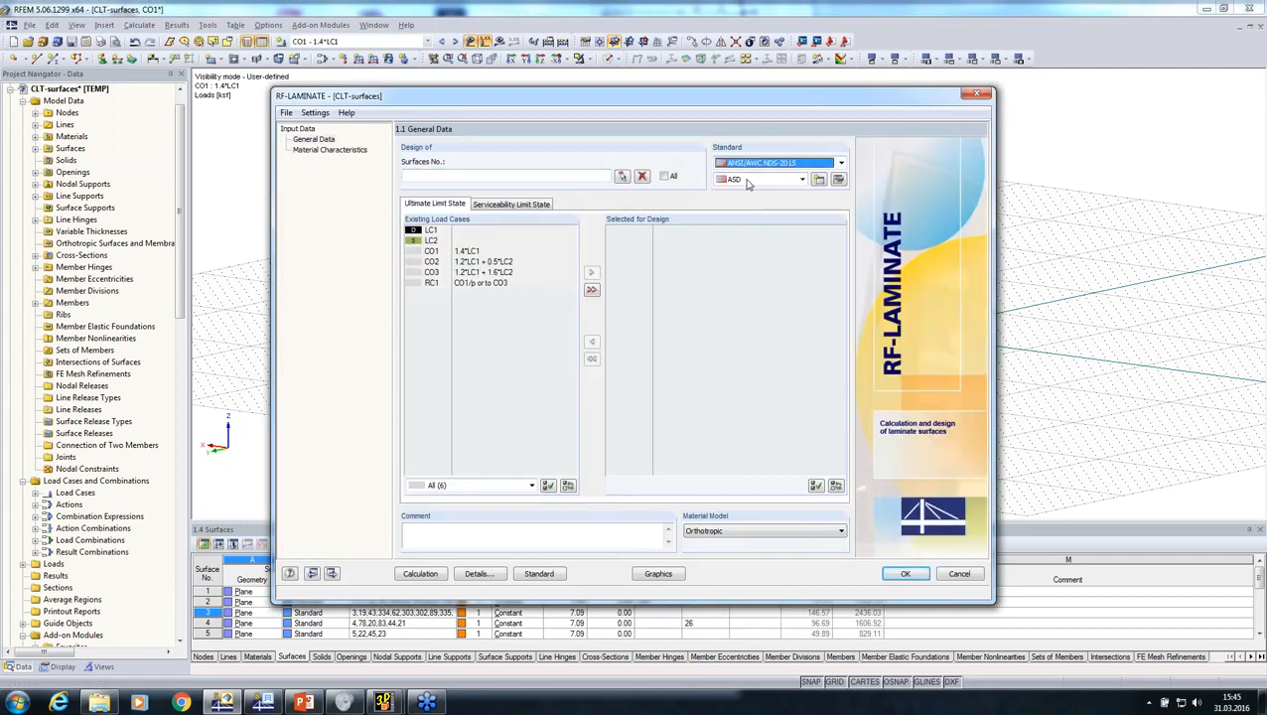
click(802, 178)
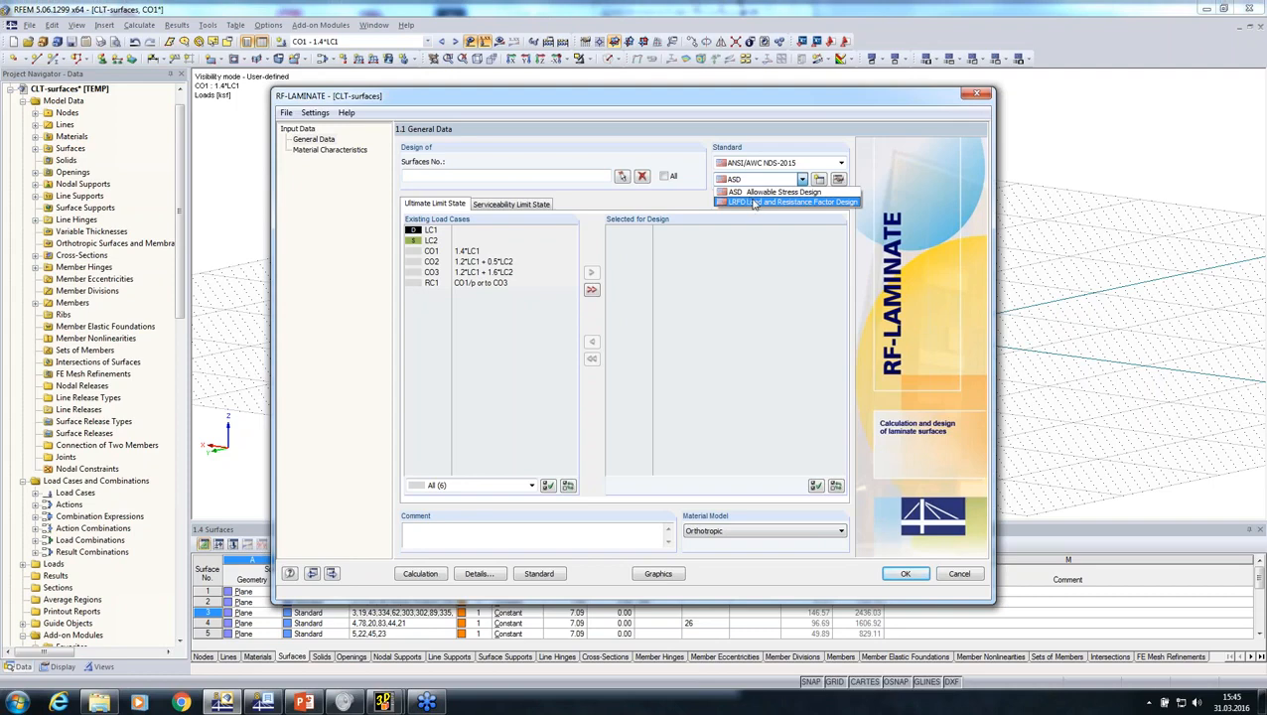
click(753, 202)
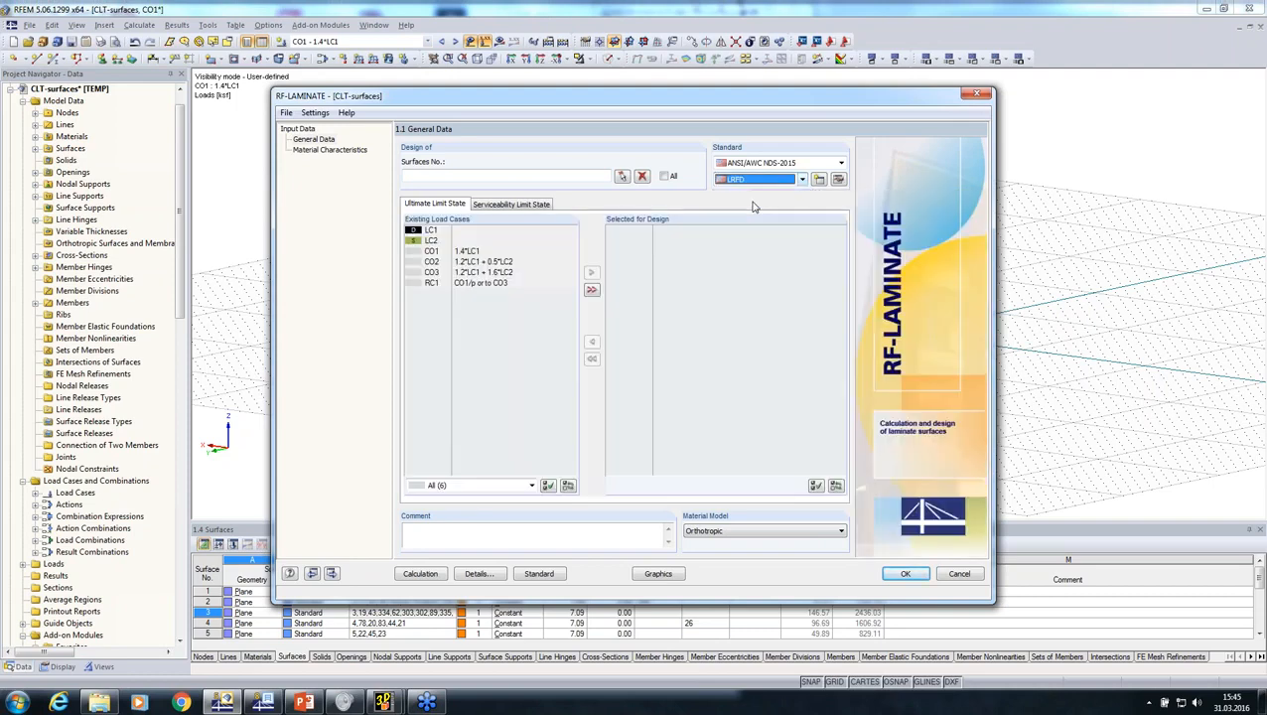
double_click(457, 284)
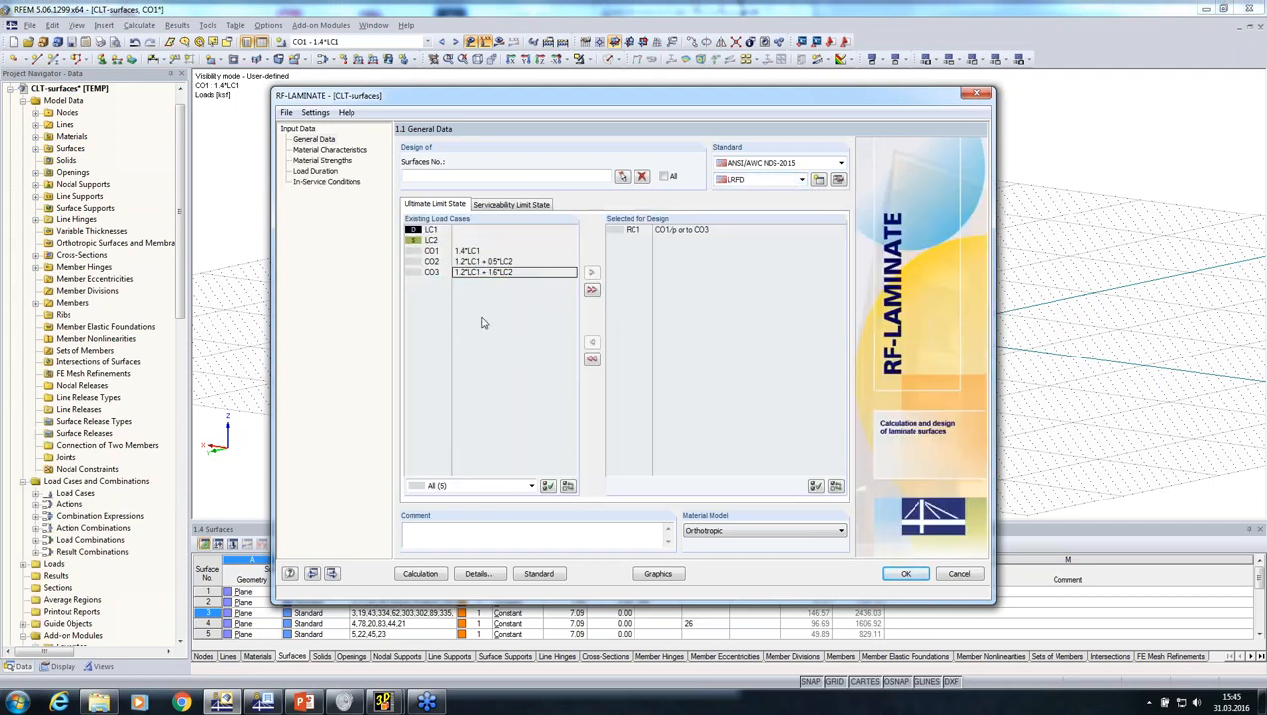
click(666, 177)
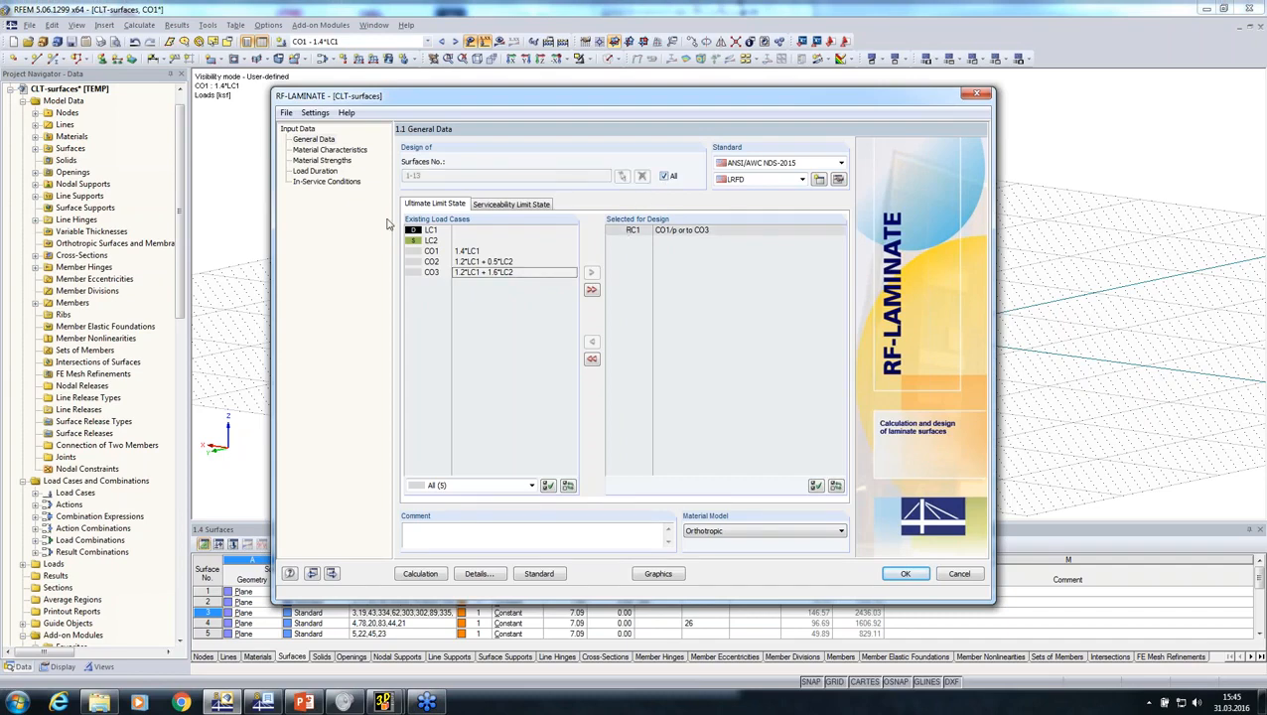
Import the layers of Composition 1 from the library as ANSI/APA PRG 320 CLT, CLT Grade E4, 4 1/8 in thick
click(327, 149)
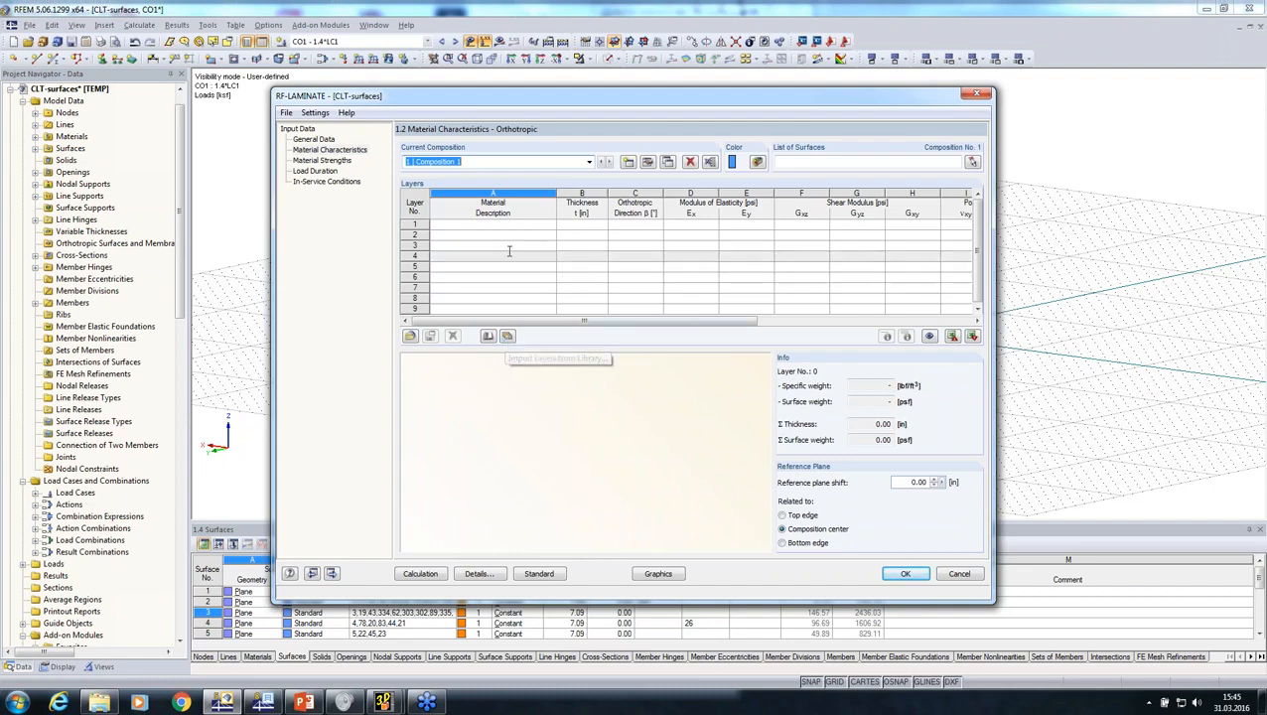
click(512, 225)
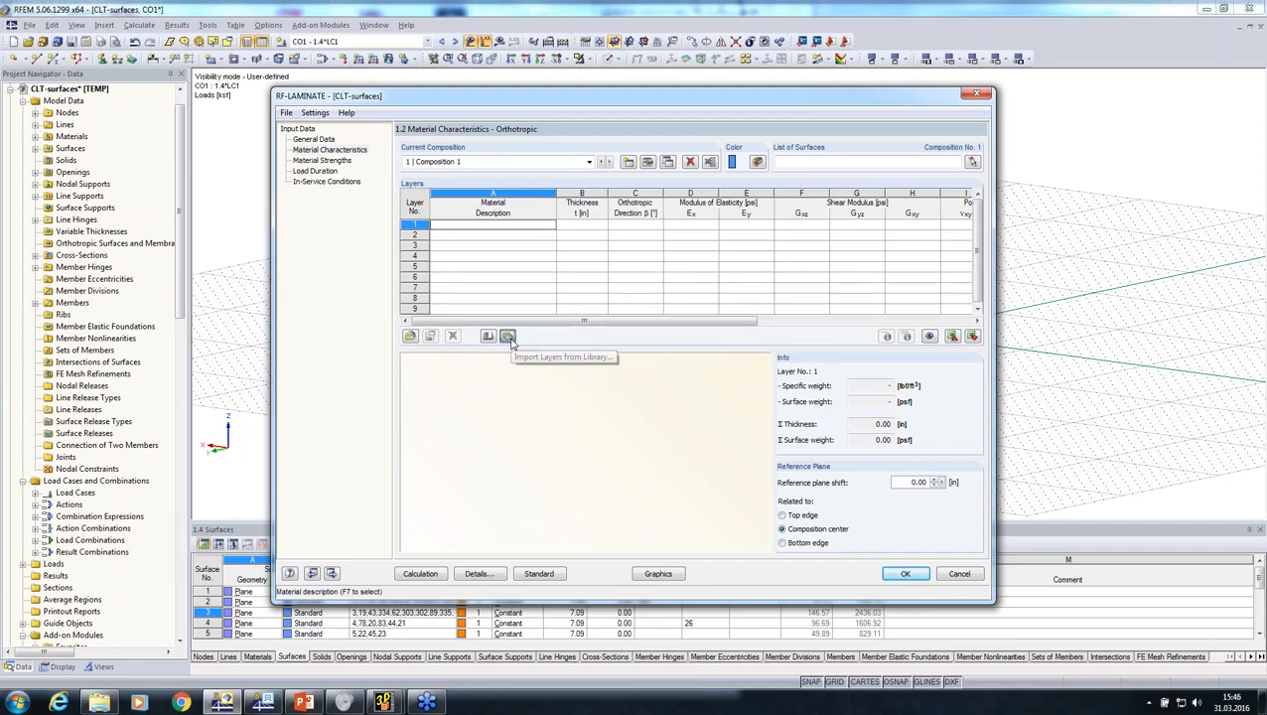
click(507, 335)
click(537, 272)
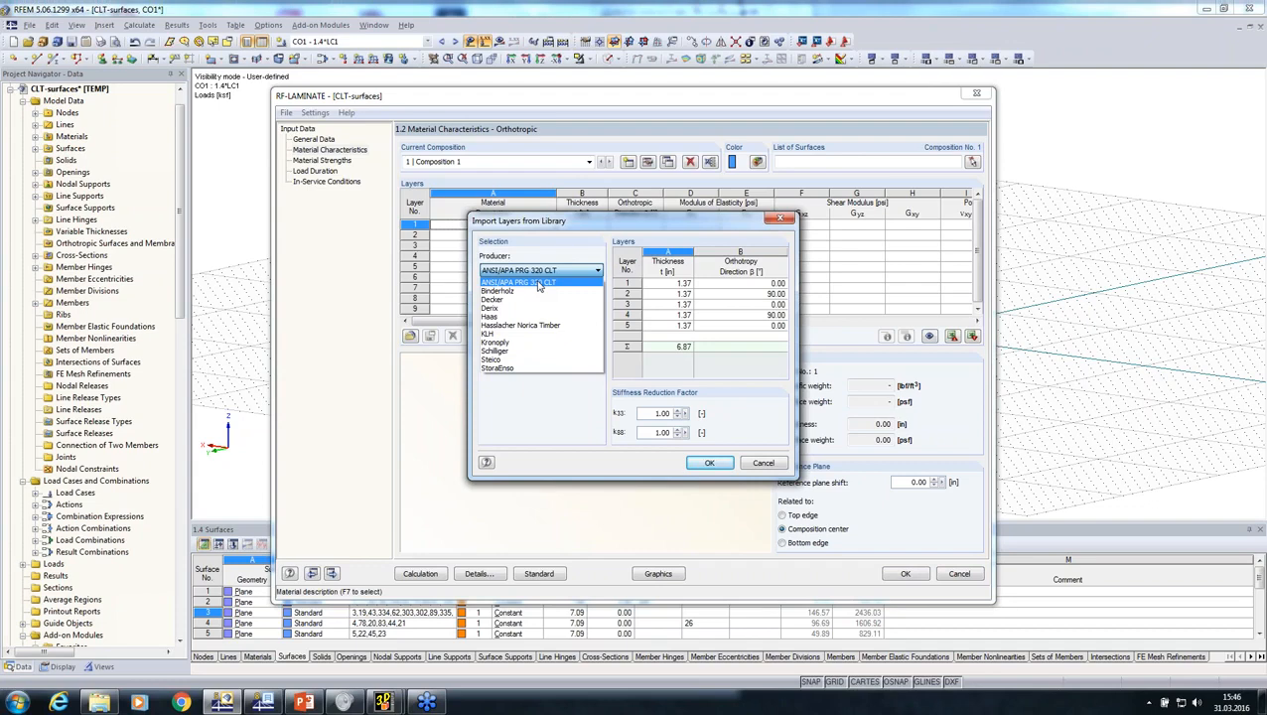
click(538, 285)
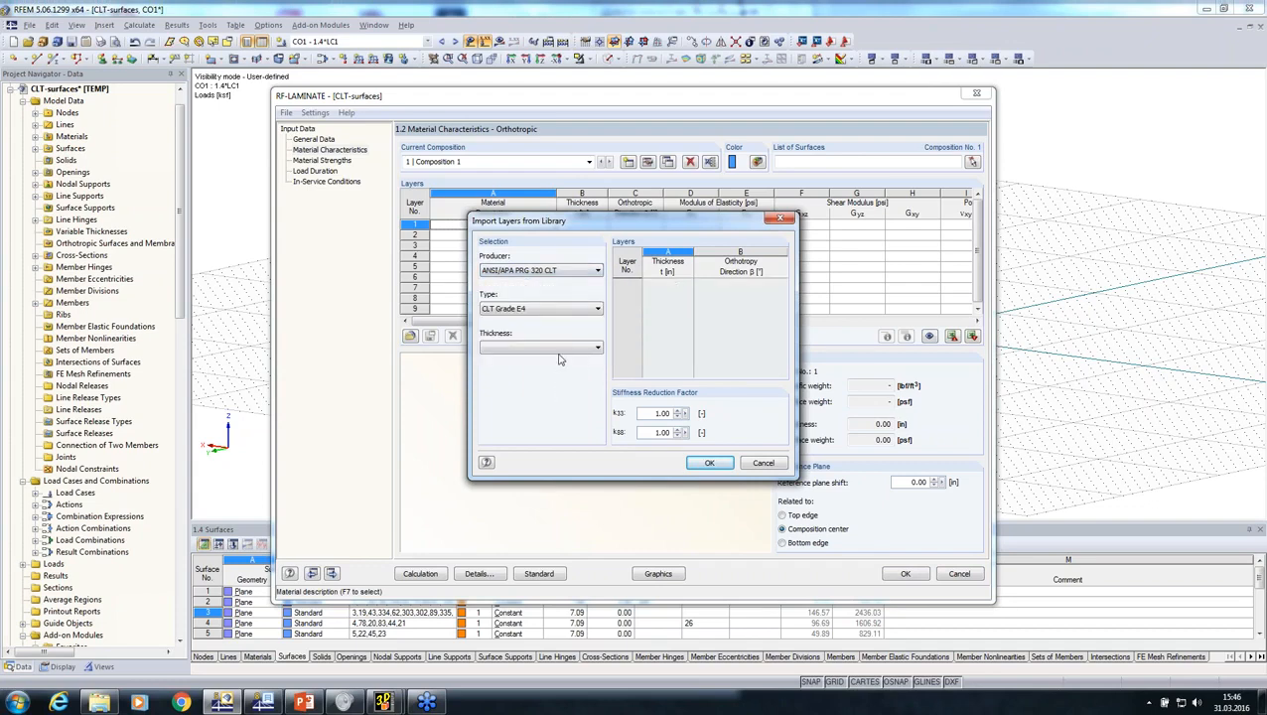
click(558, 349)
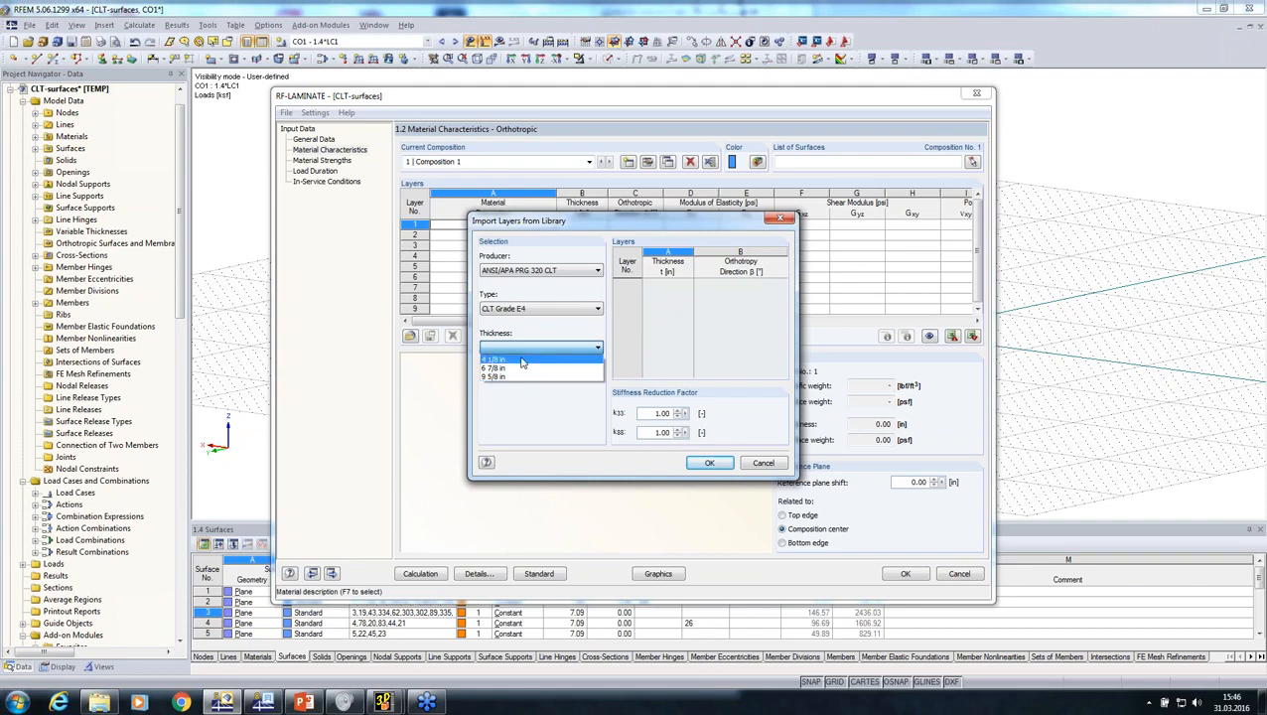
click(522, 360)
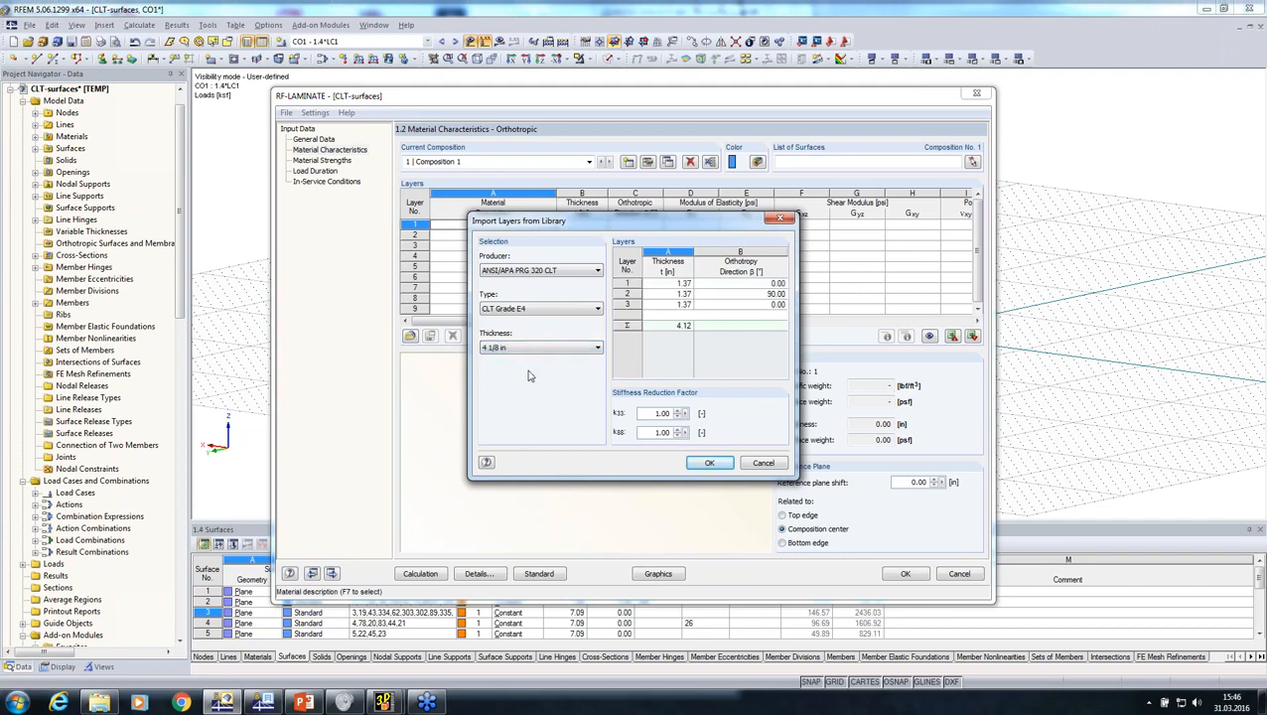
click(708, 463)
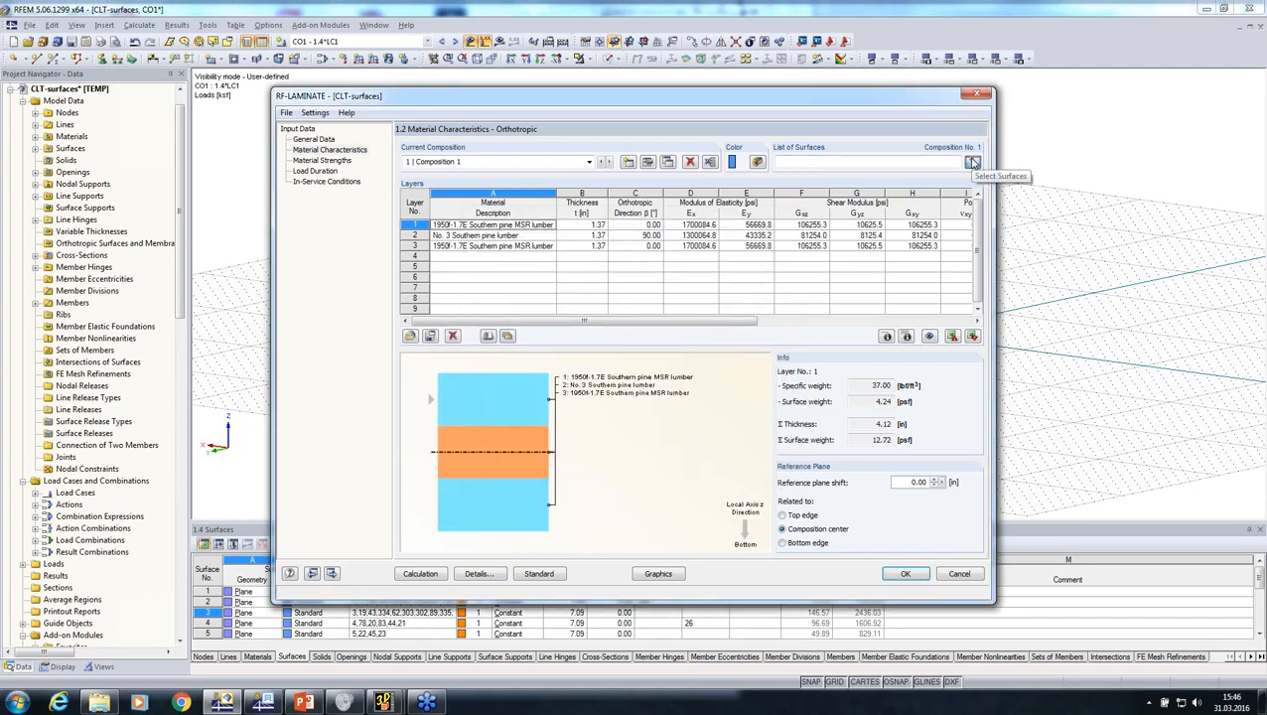
Start selecting the surfaces for Composition 1 in the model, and hide the Roof and Balcony groups
click(972, 161)
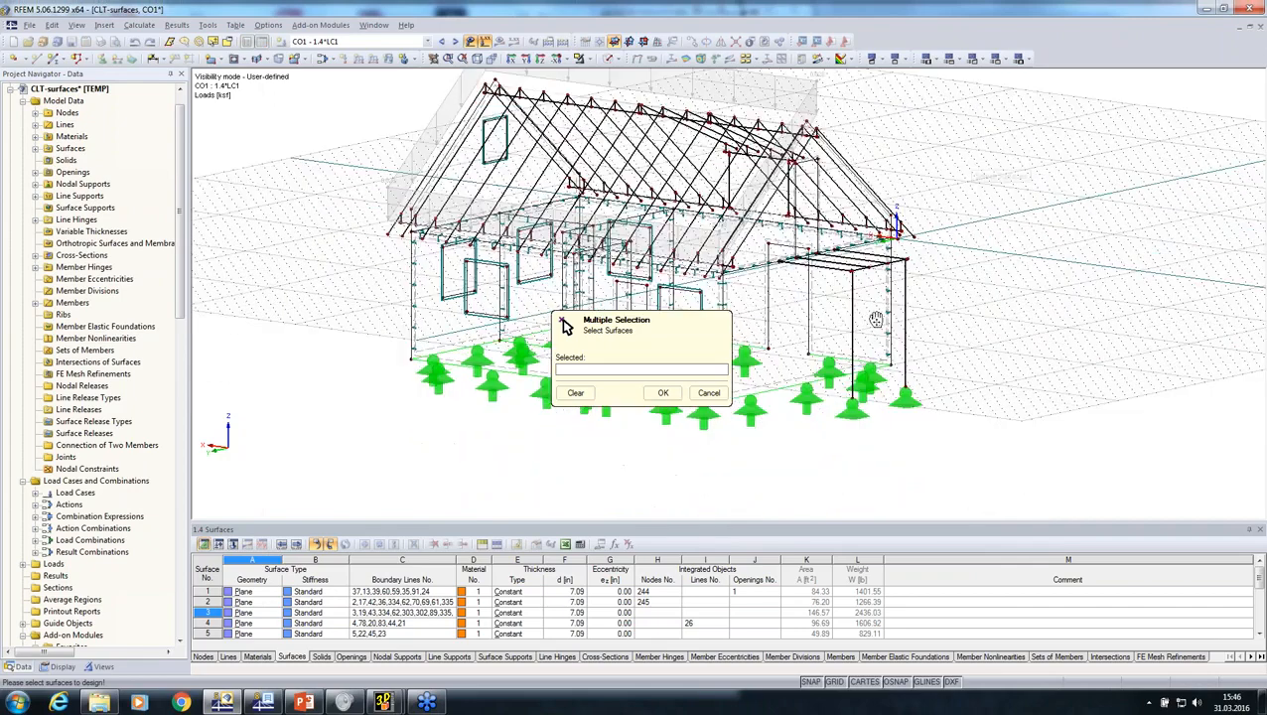
click(100, 666)
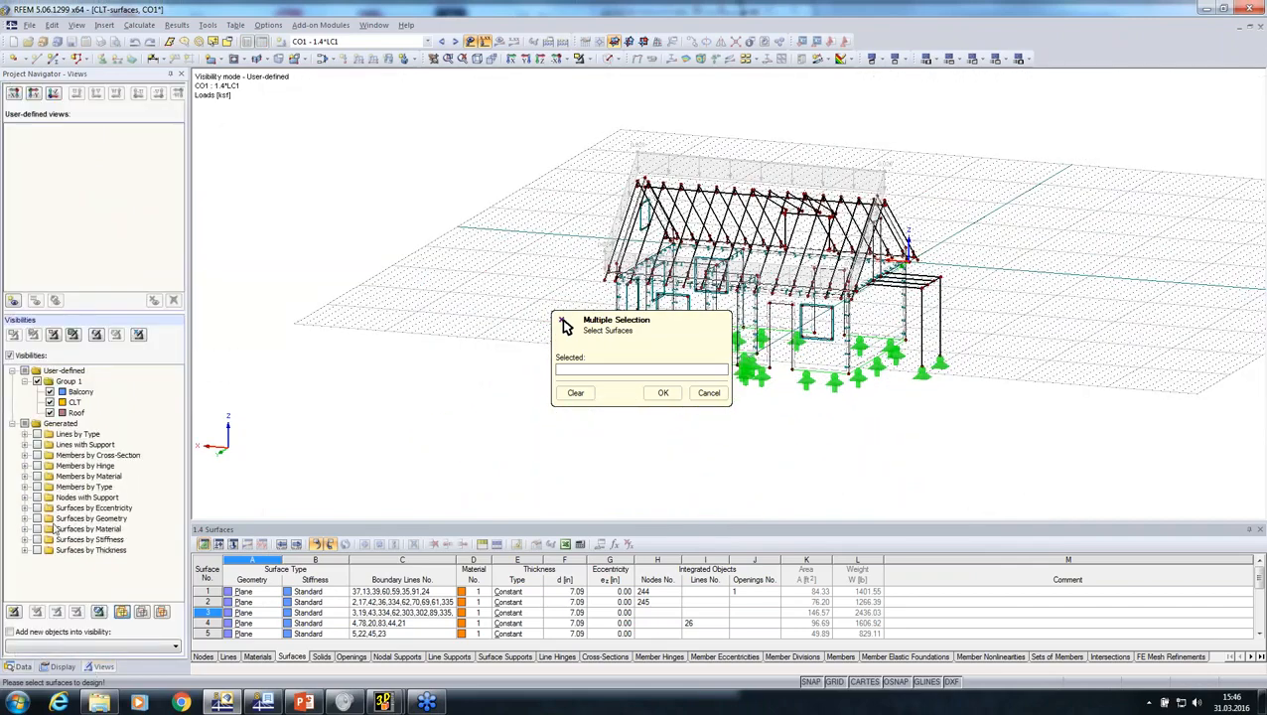
click(49, 412)
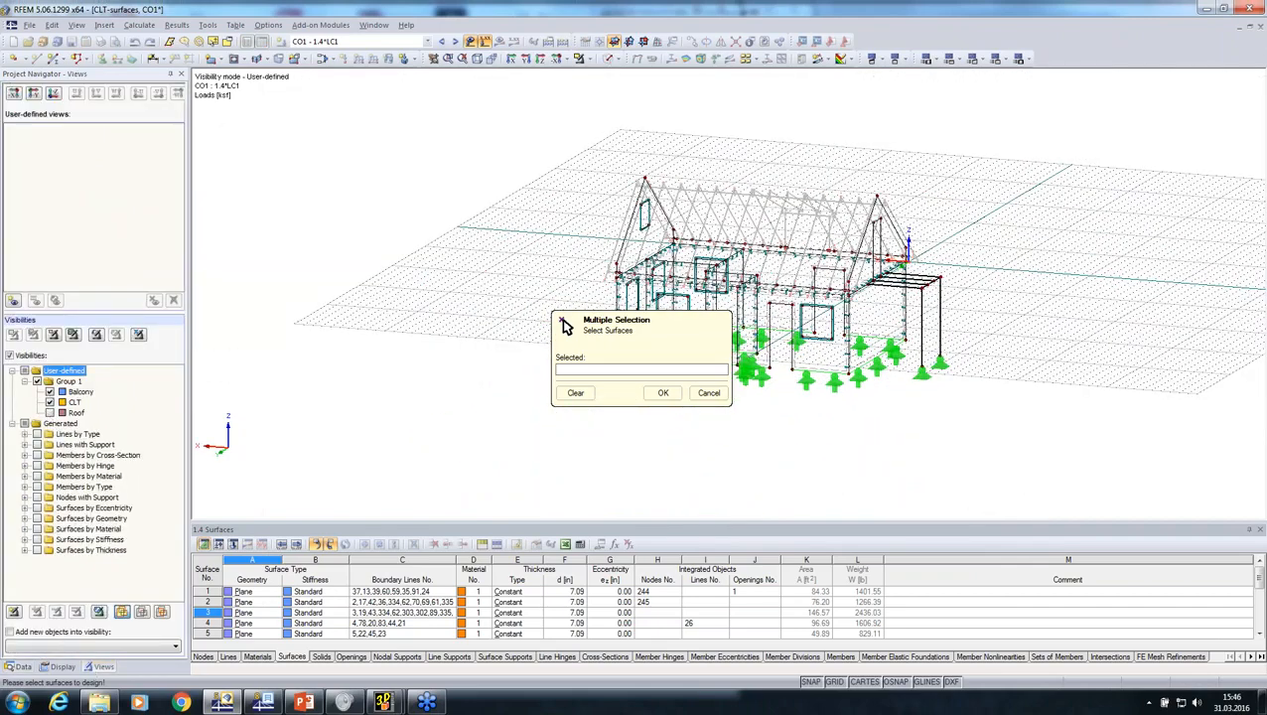
click(48, 393)
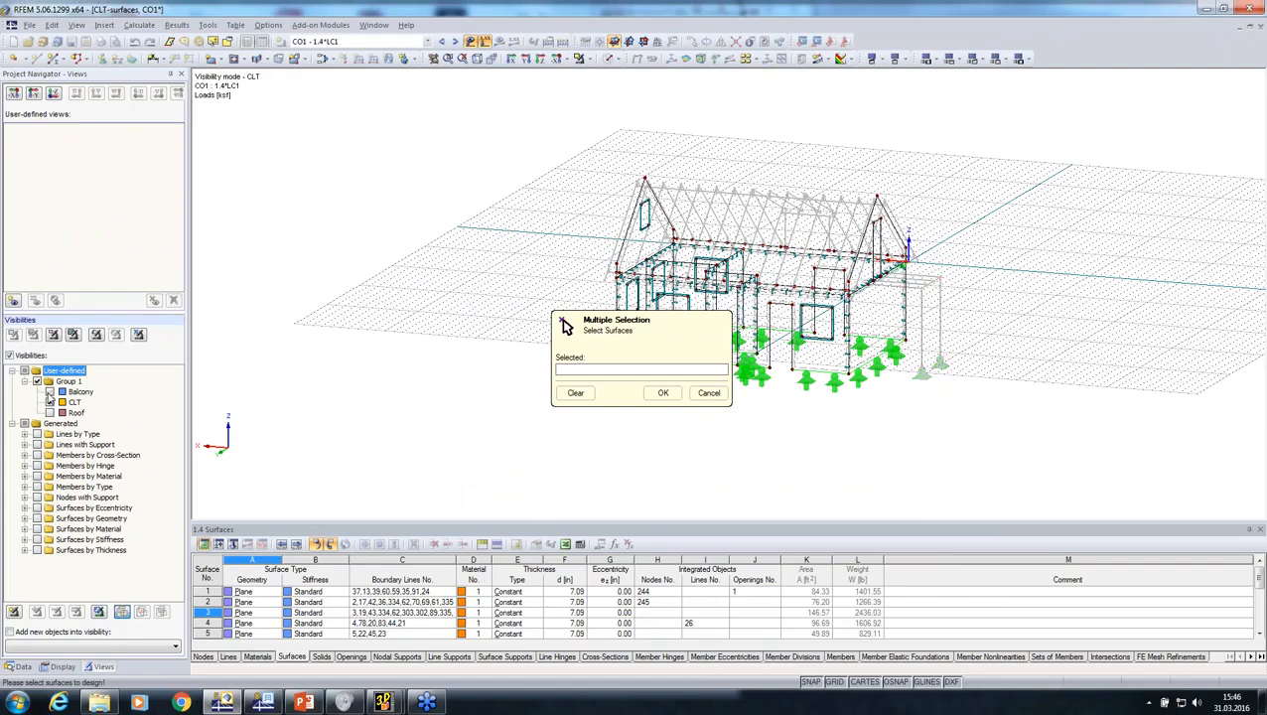
Select all CLT surfaces for Composition 1 except surface 6, giving surfaces 1-5,7-13, and accept the selection
scroll(303, 402, down, 4)
scroll(311, 208, up, 3)
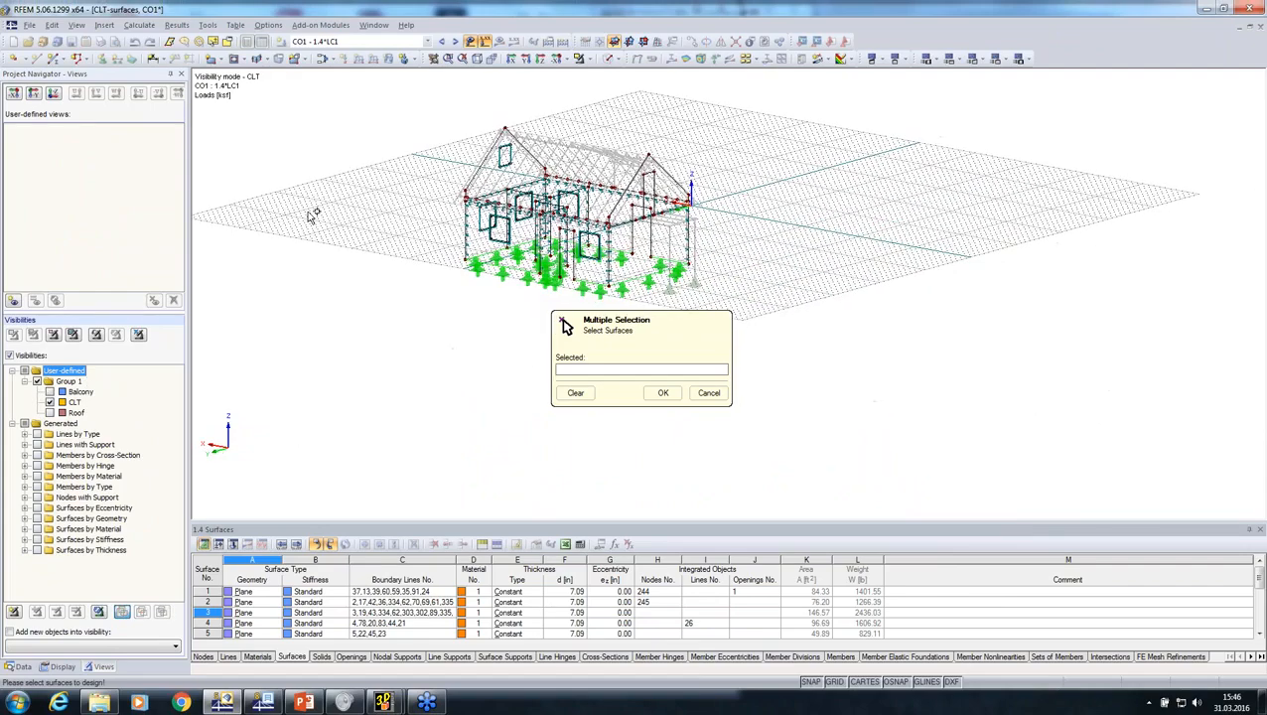
drag(353, 104, 796, 311)
ctrl+middle_drag(777, 307, 471, 225)
scroll(635, 206, up, 2)
scroll(635, 205, up, 3)
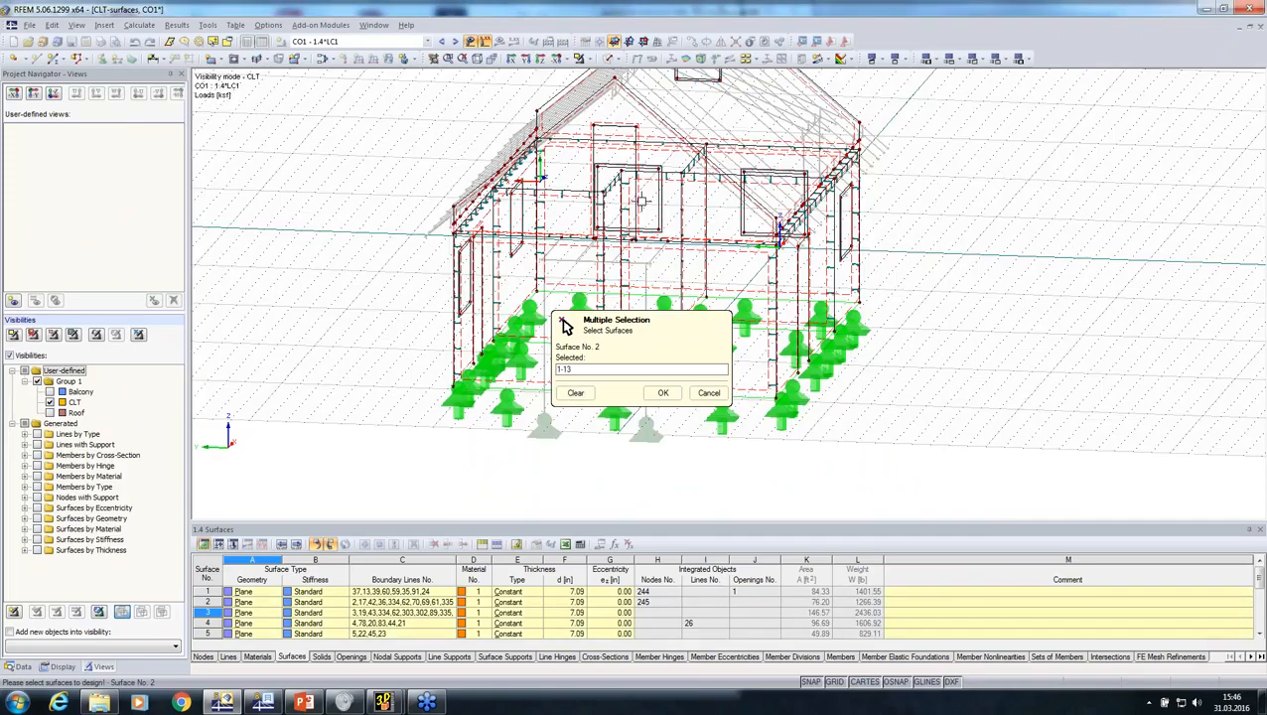
ctrl+middle_drag(635, 205, 500, 288)
scroll(530, 177, up, 3)
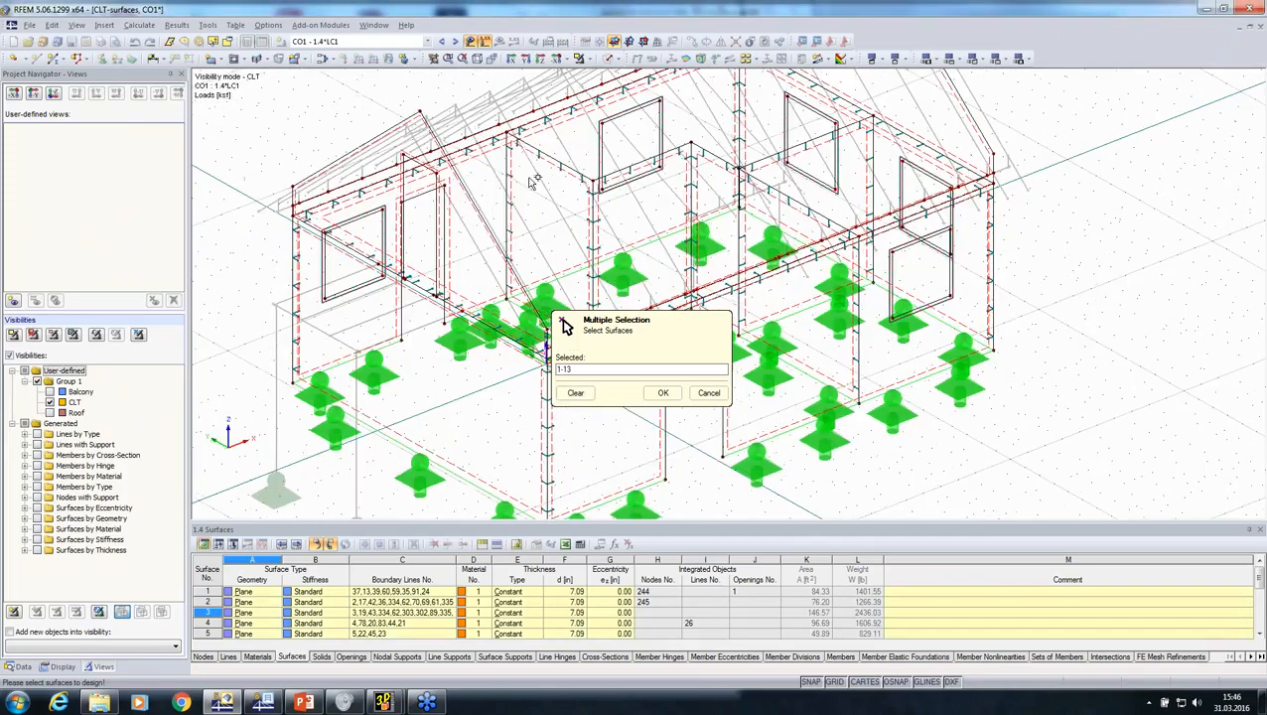
click(468, 244)
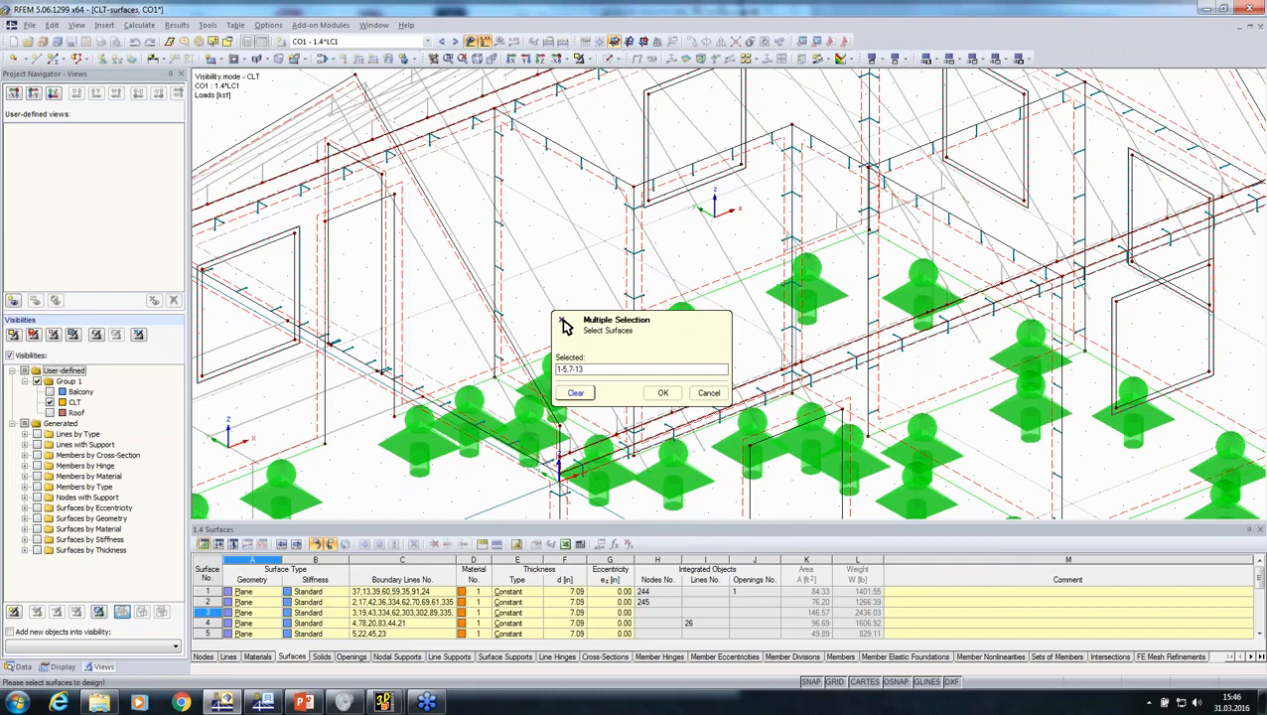
click(663, 392)
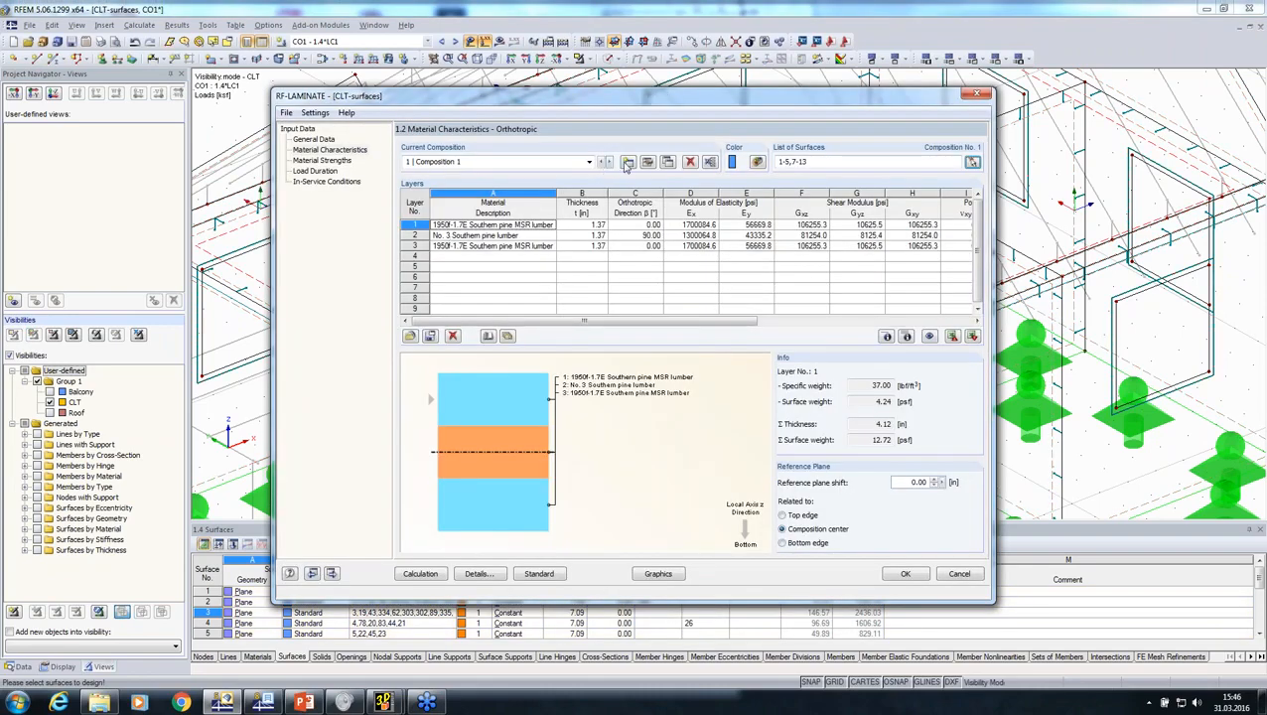
Create Composition 2 and assign surface 6 to it by selecting it in the model
click(628, 161)
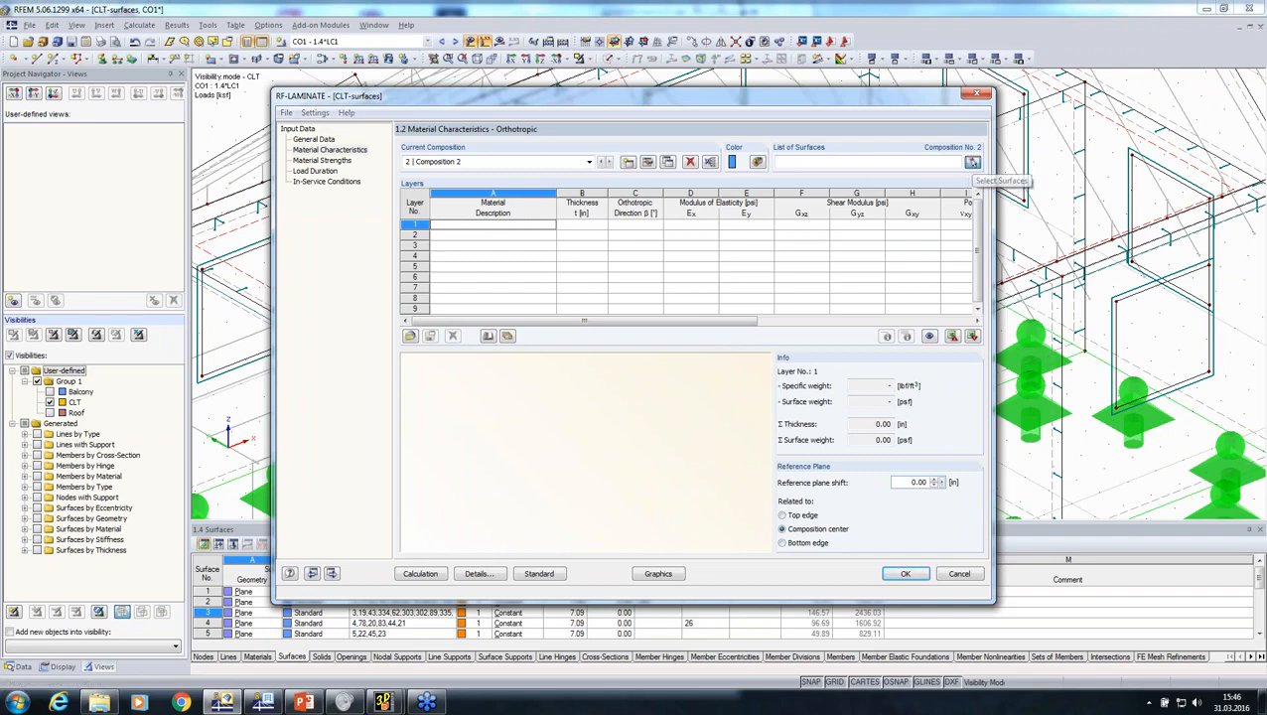
click(972, 162)
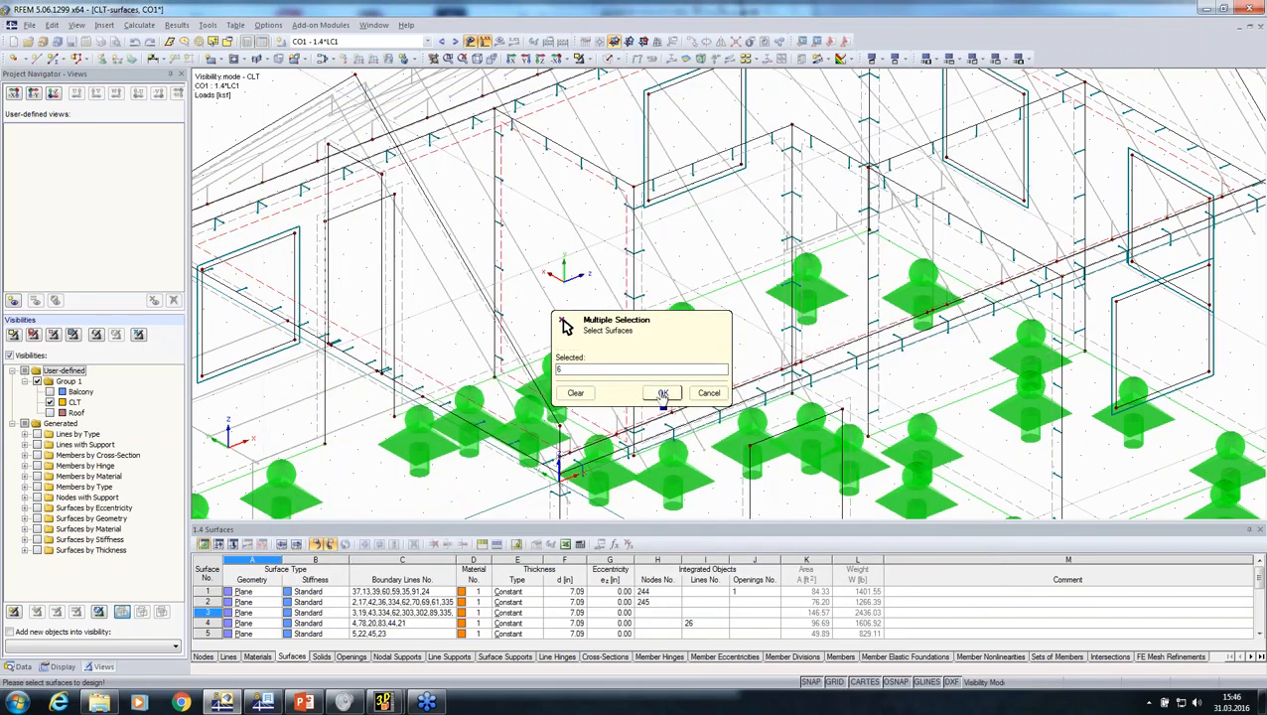
click(664, 394)
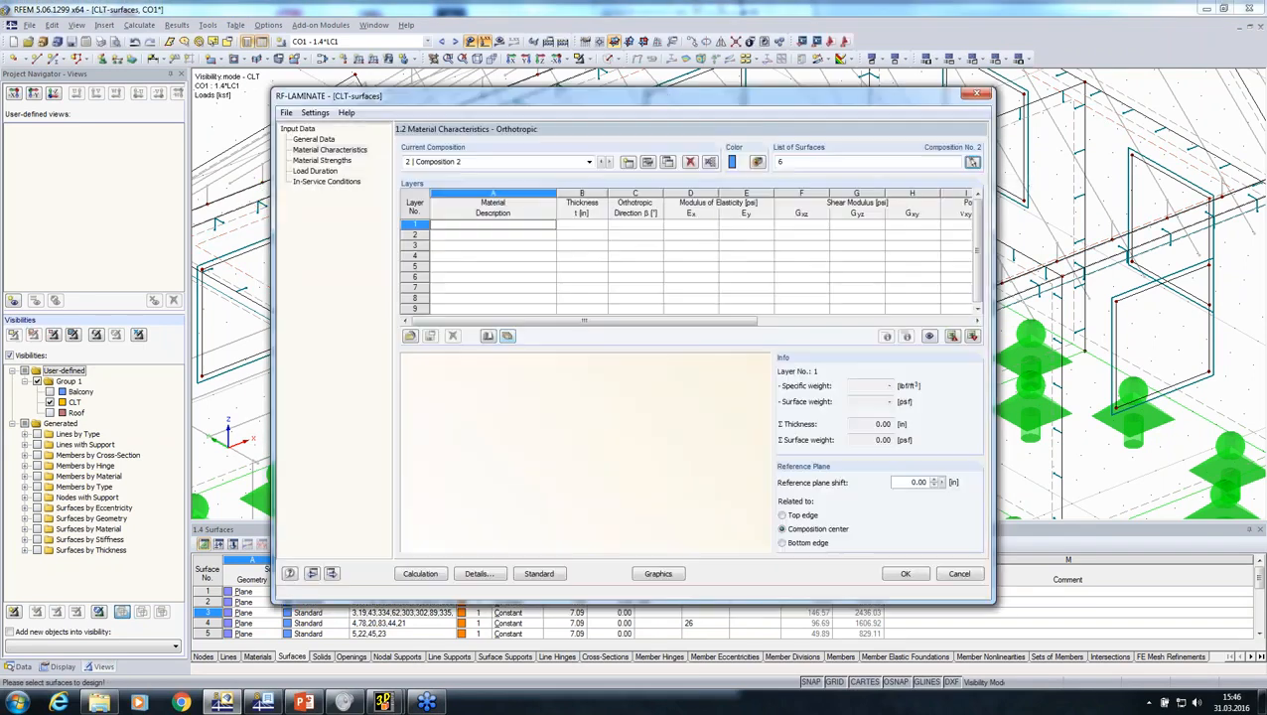
Import the layers of Composition 2 from the library as ANSI/APA PRG 320 CLT, CLT Grade E4, 9 5/8 in thick
click(507, 336)
click(520, 347)
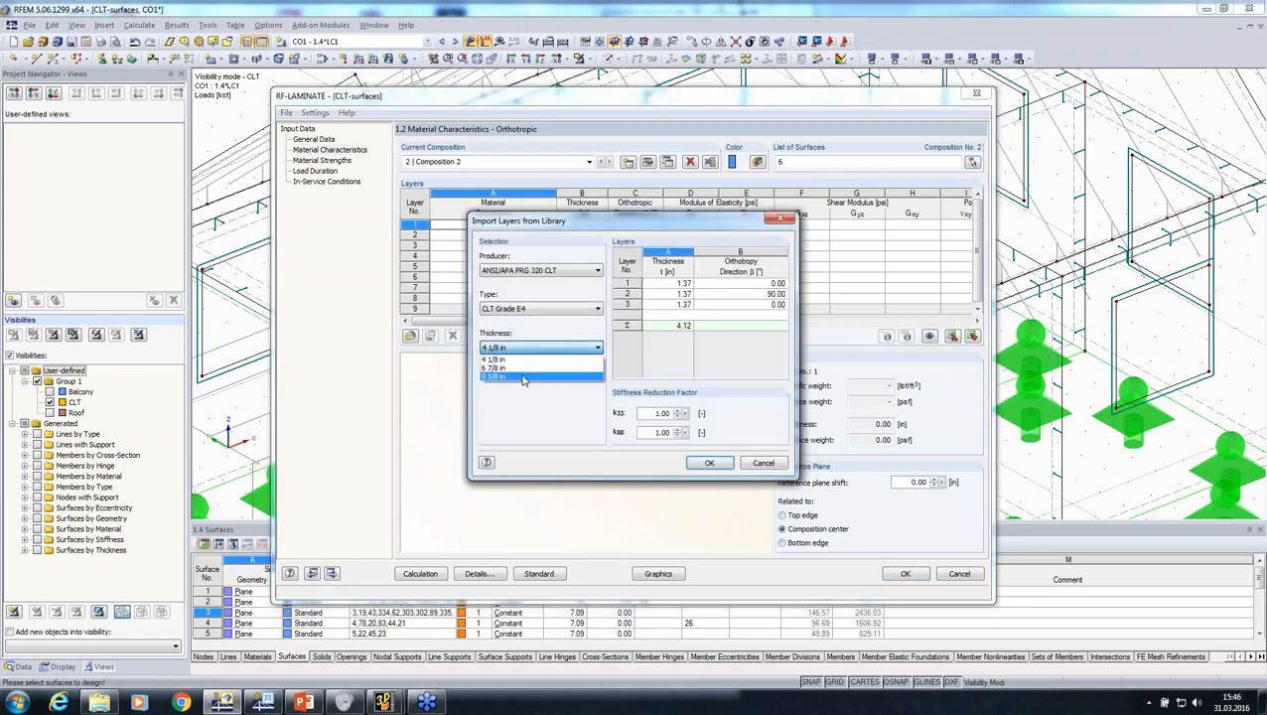
click(521, 378)
click(707, 464)
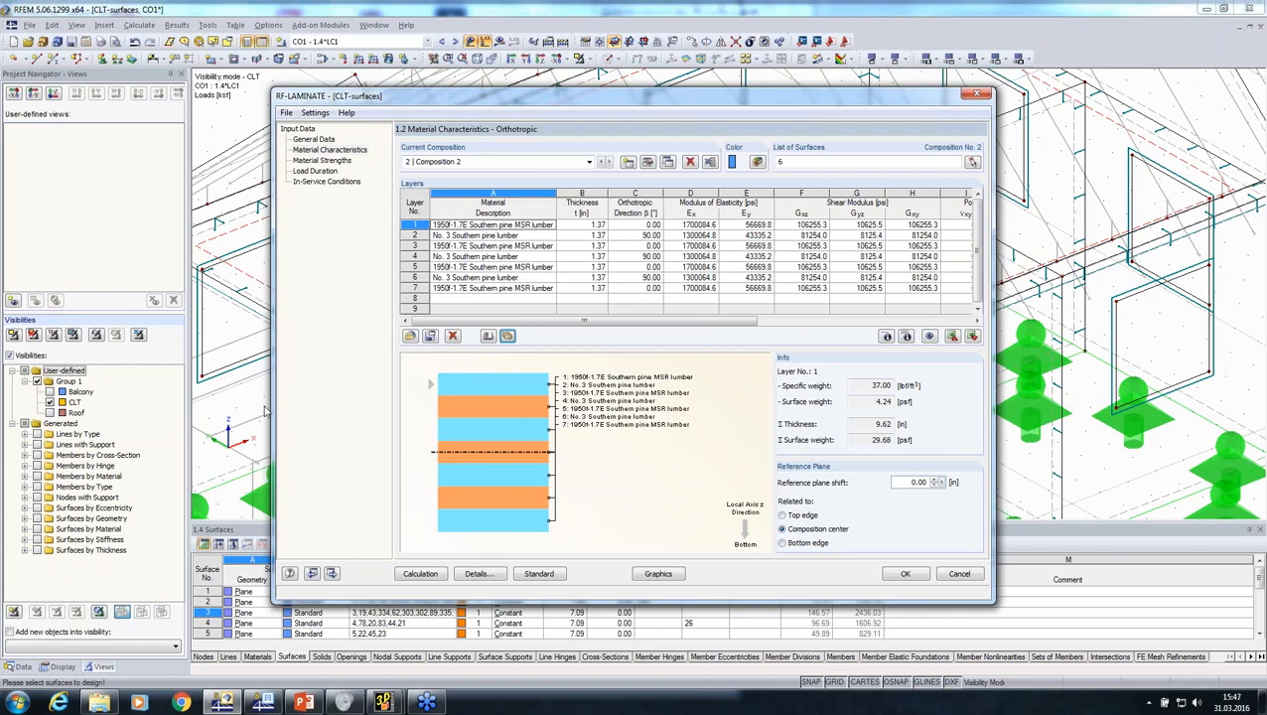
Check the load duration factors and the in-service conditions of the surfaces, and run the RF-LAMINATE calculation
click(316, 173)
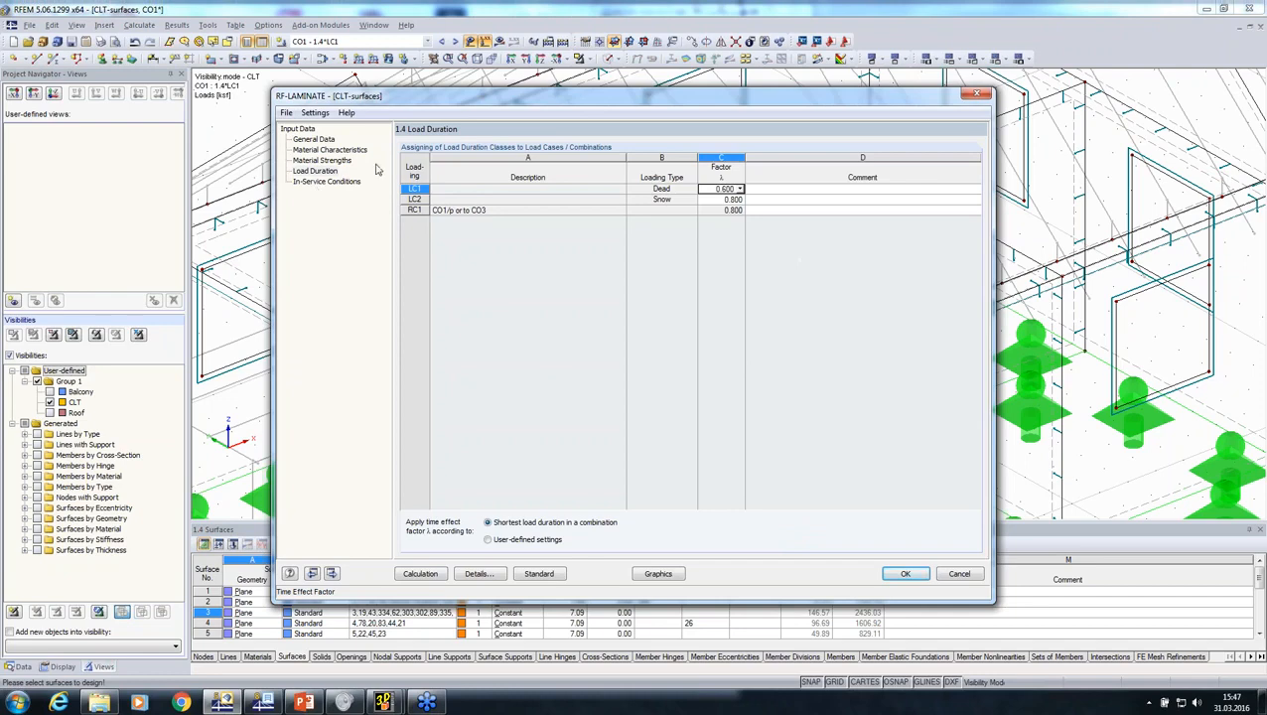
drag(595, 103, 399, 417)
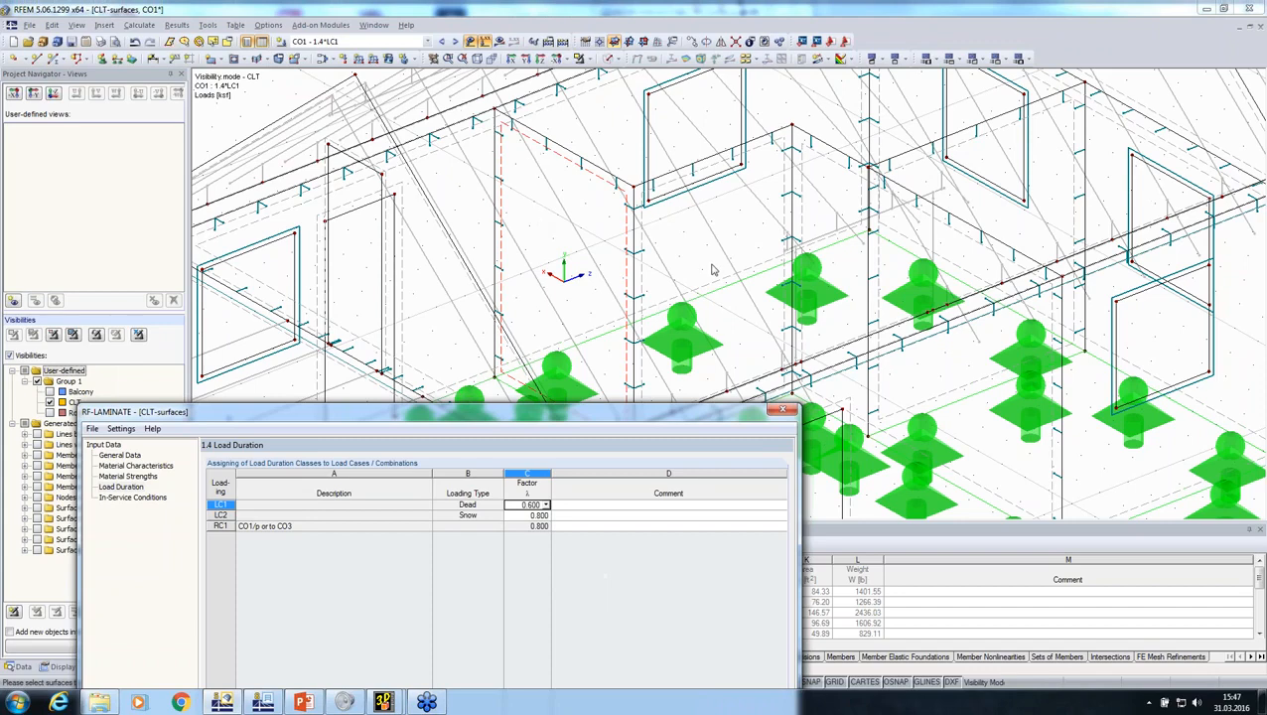
drag(622, 424, 759, 65)
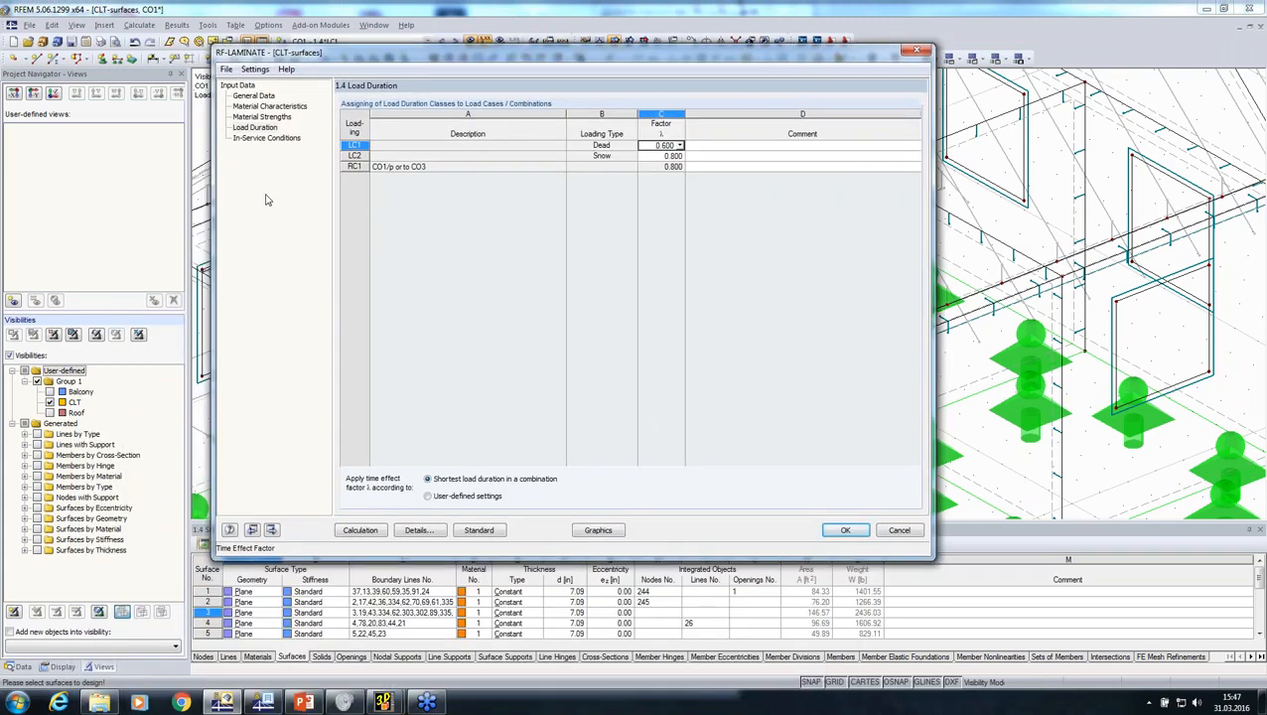
click(257, 138)
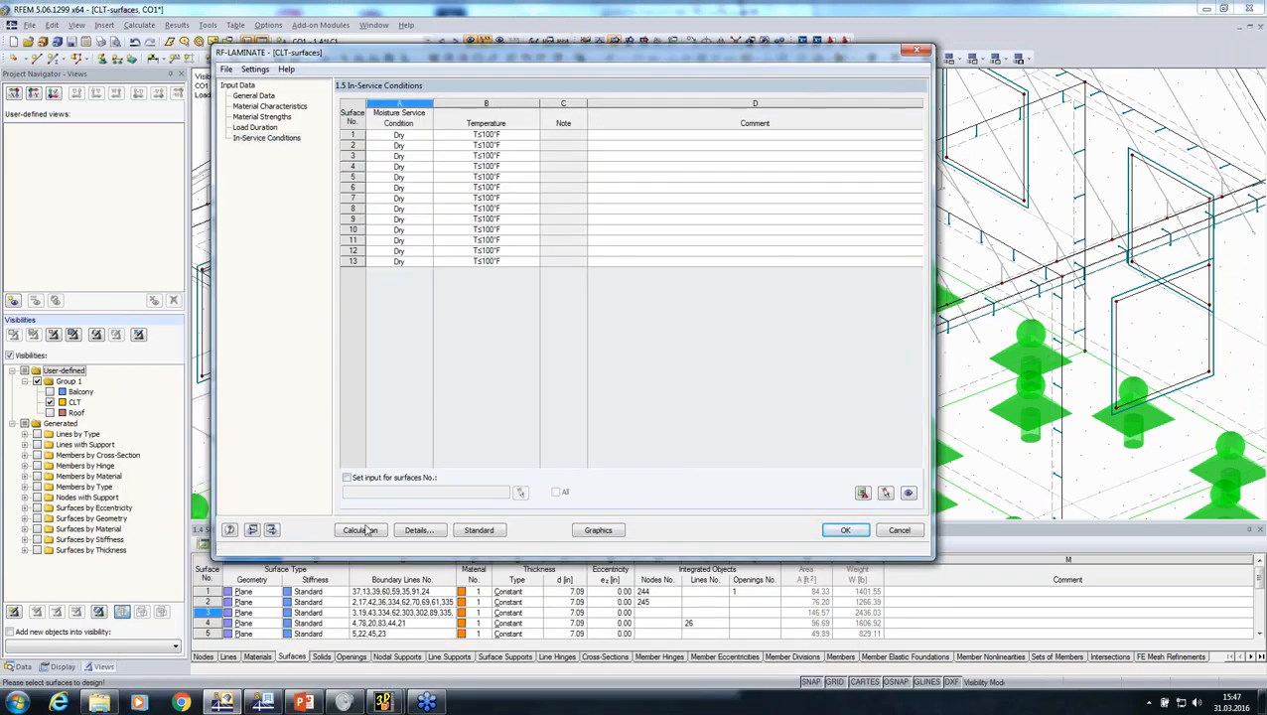
click(361, 530)
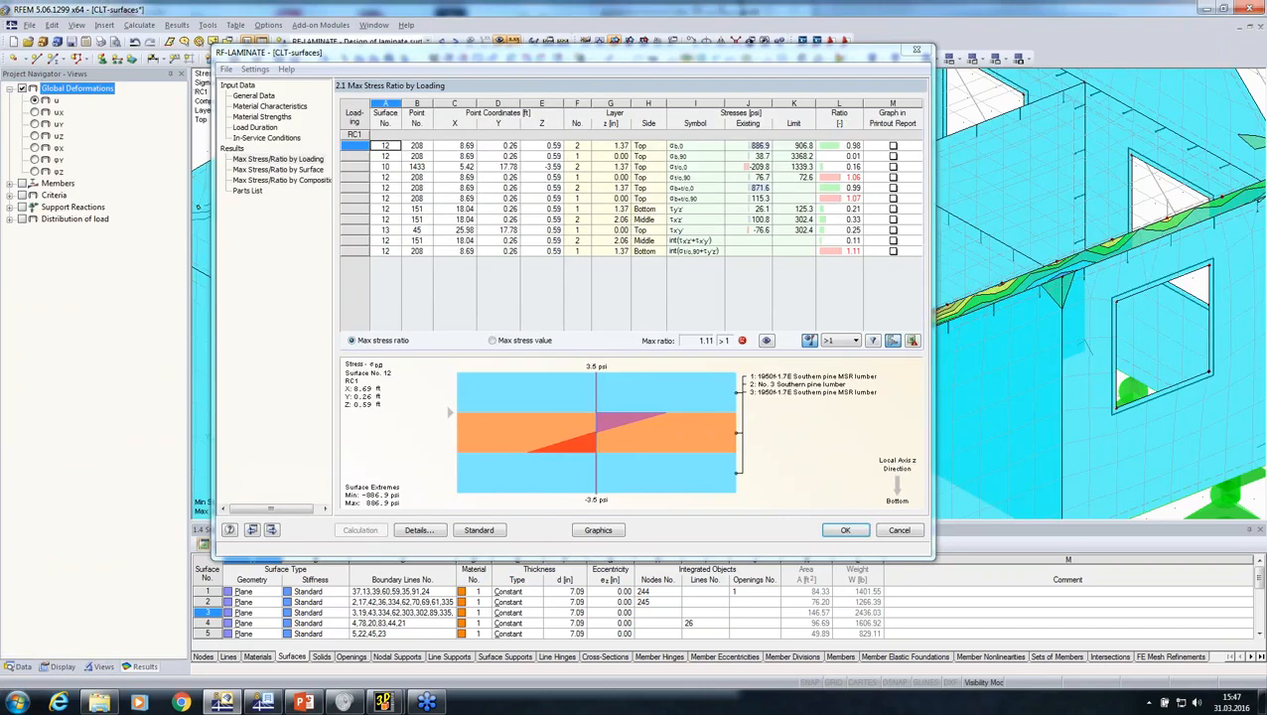
Examine the governing stress ratios above 1 and their location on surface 12 in the model, and close the laminate design
click(839, 251)
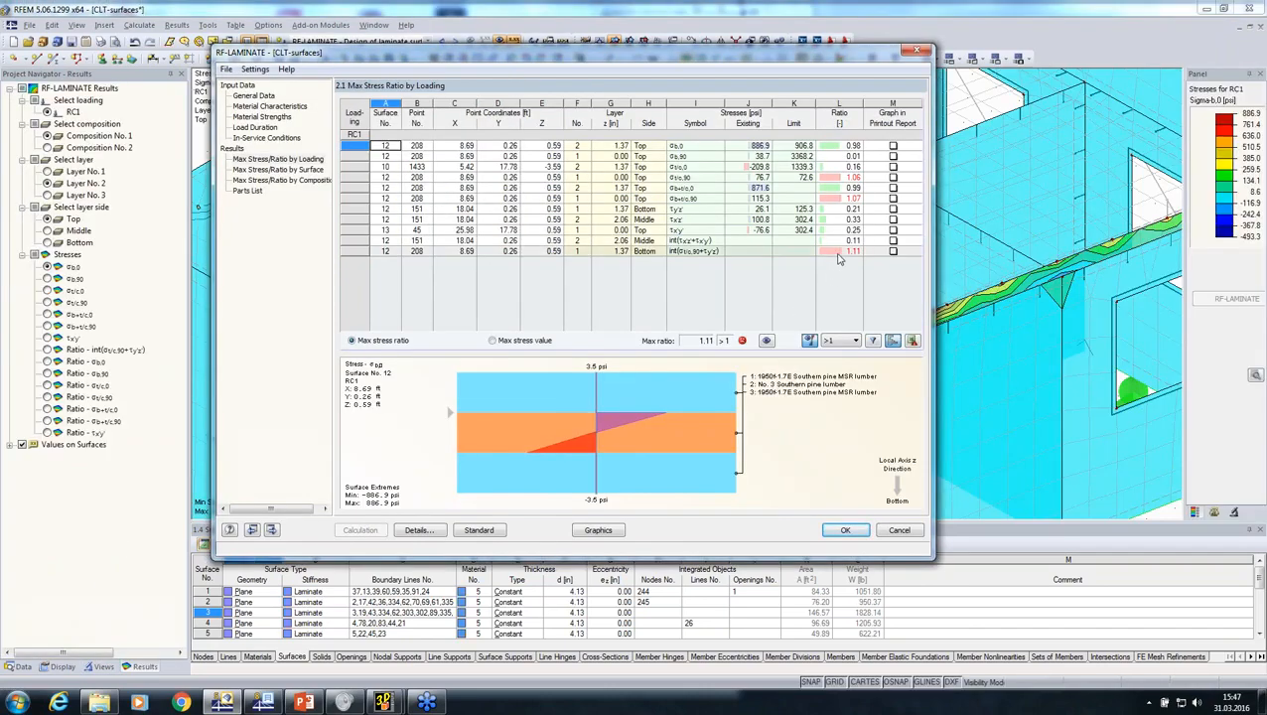
click(839, 199)
drag(578, 52, 89, 131)
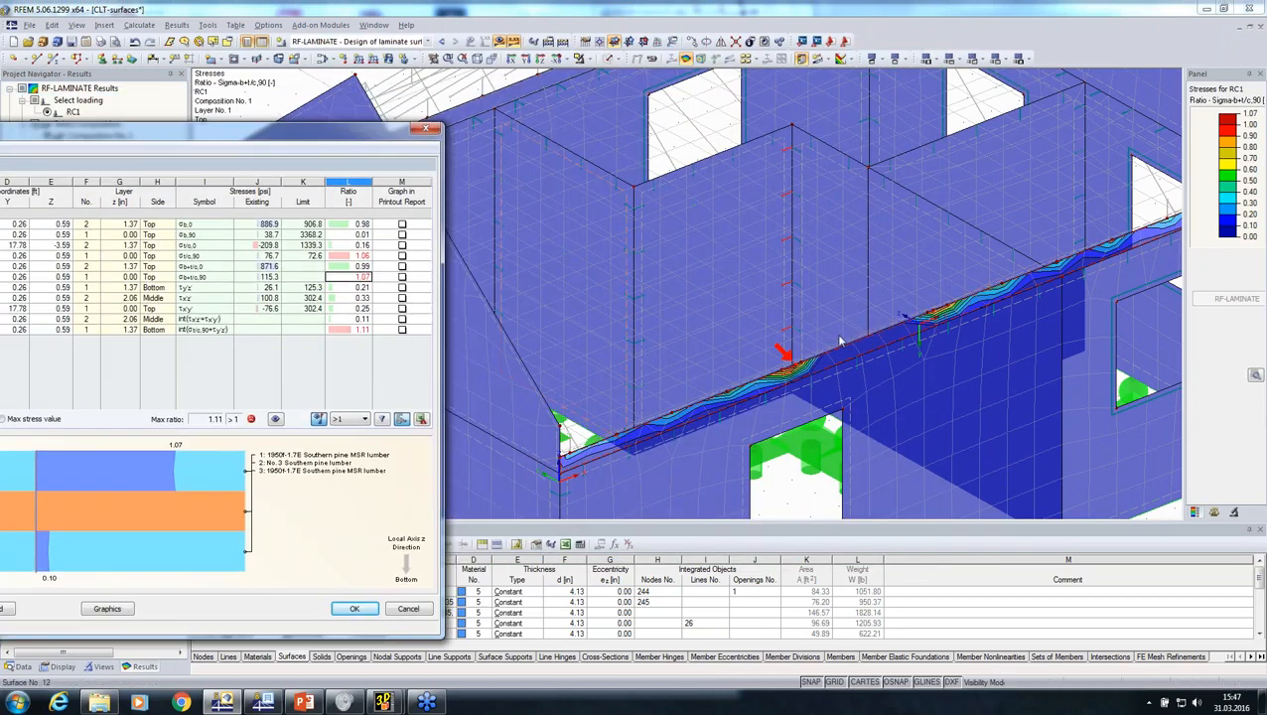
drag(94, 136, 496, 58)
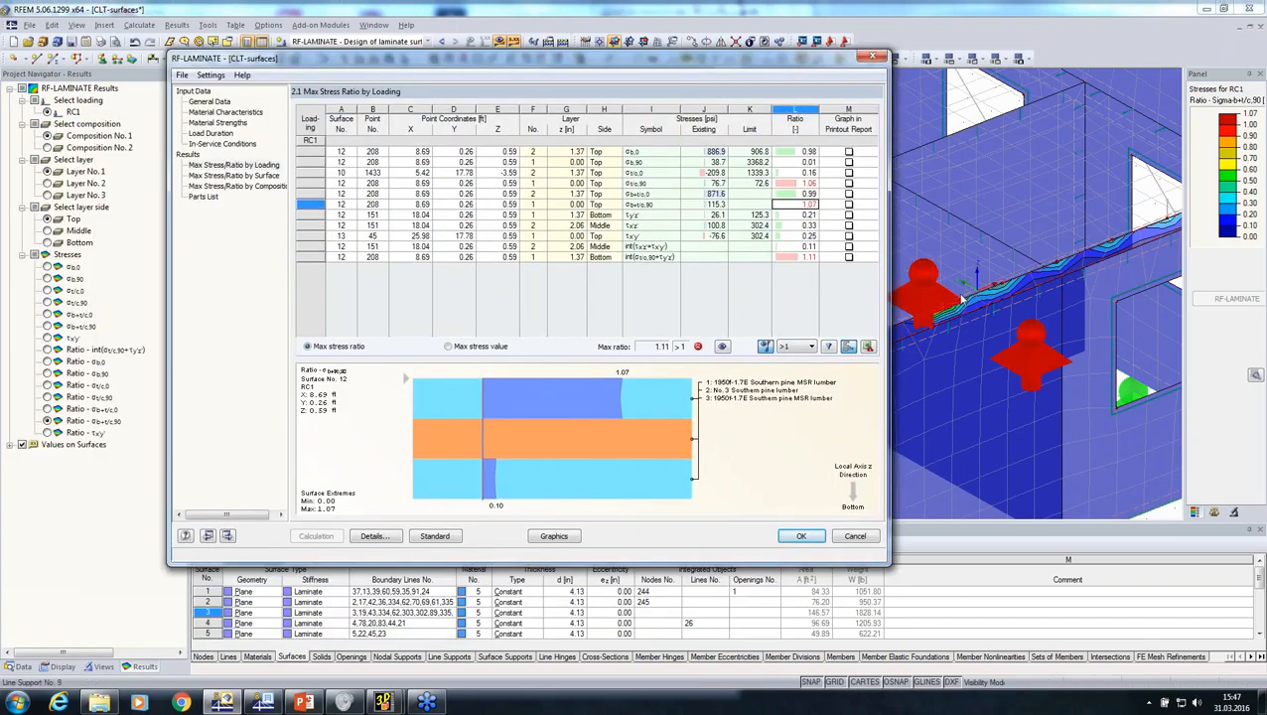
click(799, 537)
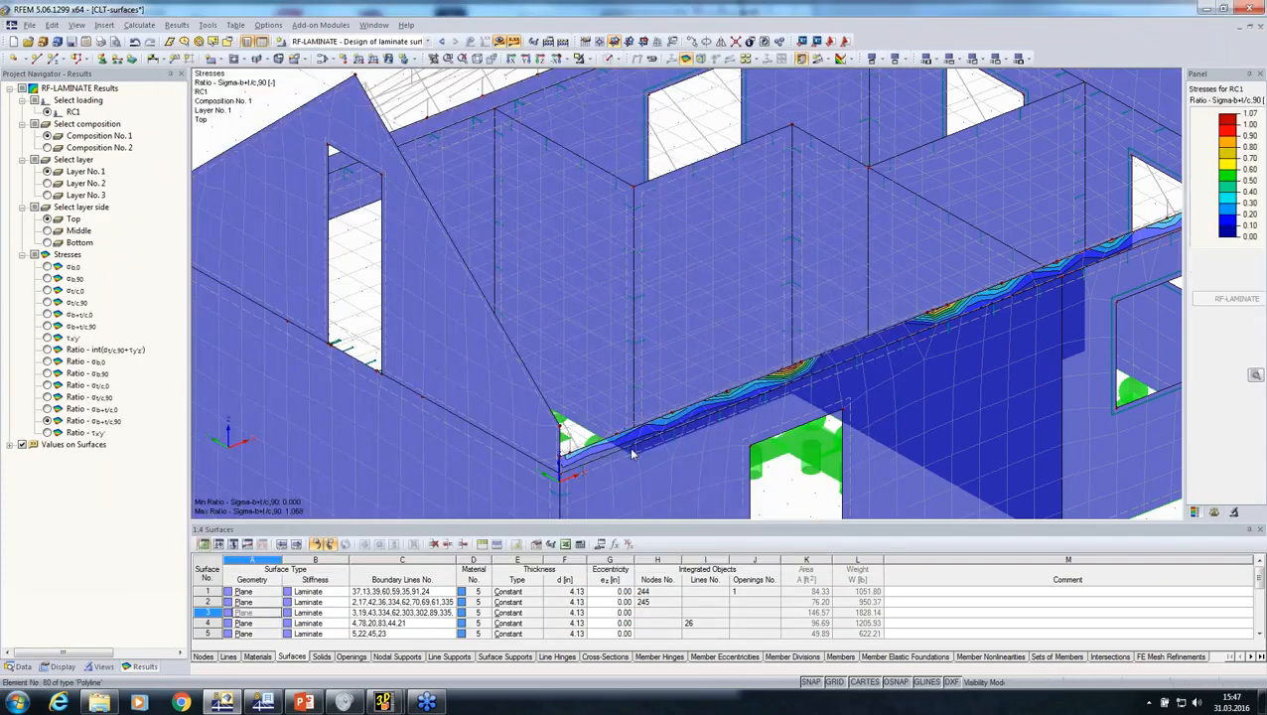
Display the sigma-b,0 stresses of Composition 2, Layer No. 1, top side, and examine their distribution over the slab
ctrl+middle_drag(631, 454, 844, 291)
click(48, 147)
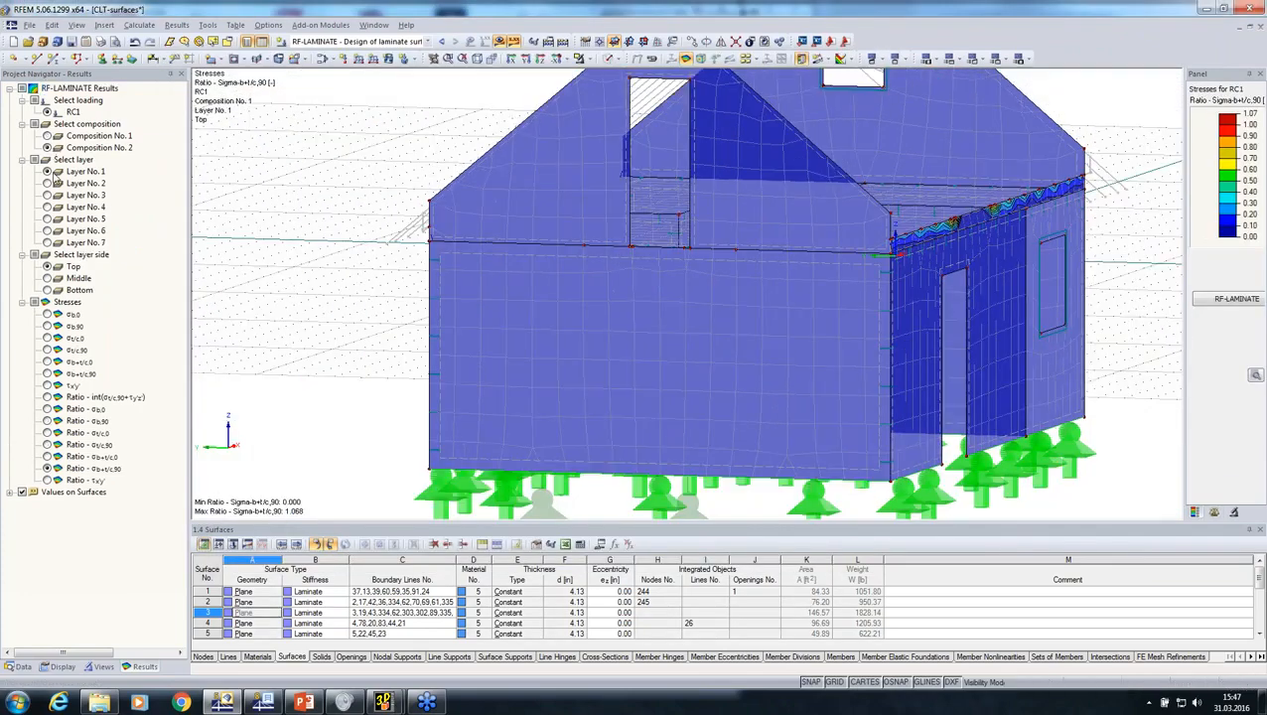
ctrl+middle_drag(641, 327, 258, 439)
click(48, 314)
ctrl+middle_drag(768, 329, 636, 305)
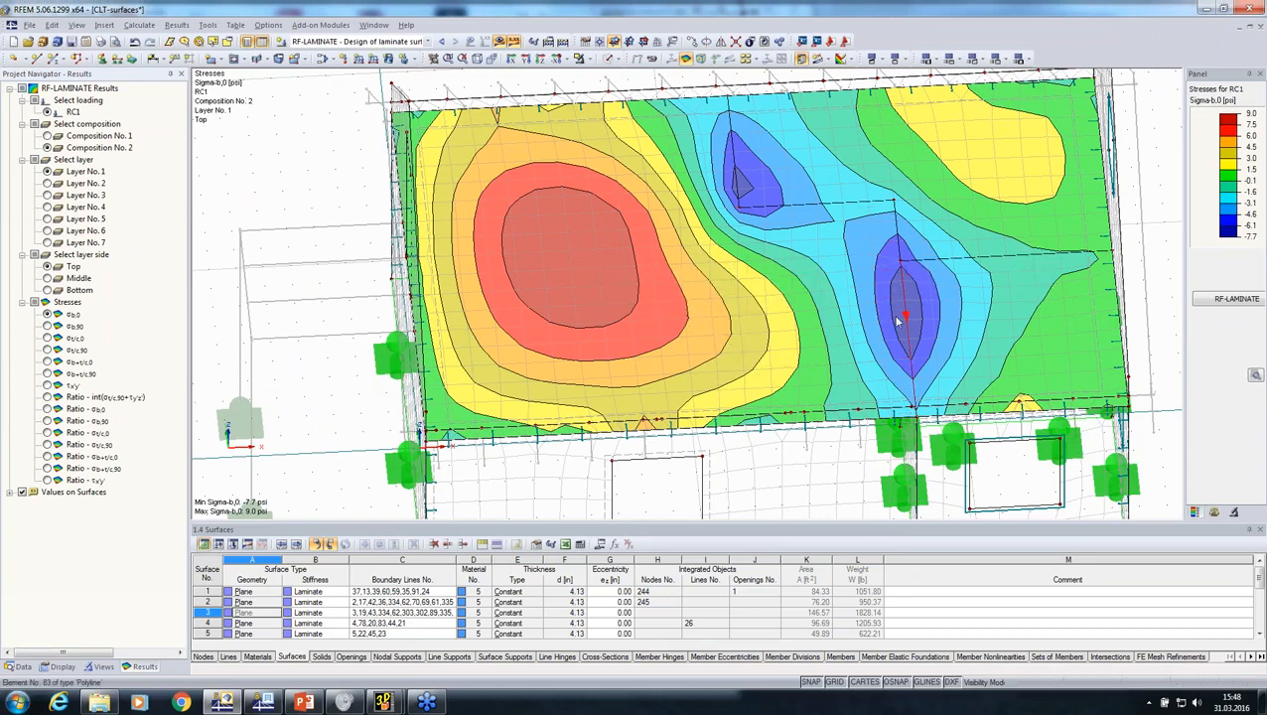
ctrl+middle_drag(1107, 409, 218, 506)
Show the Roof group and hide the CLT group so that only the roof members are active
click(104, 666)
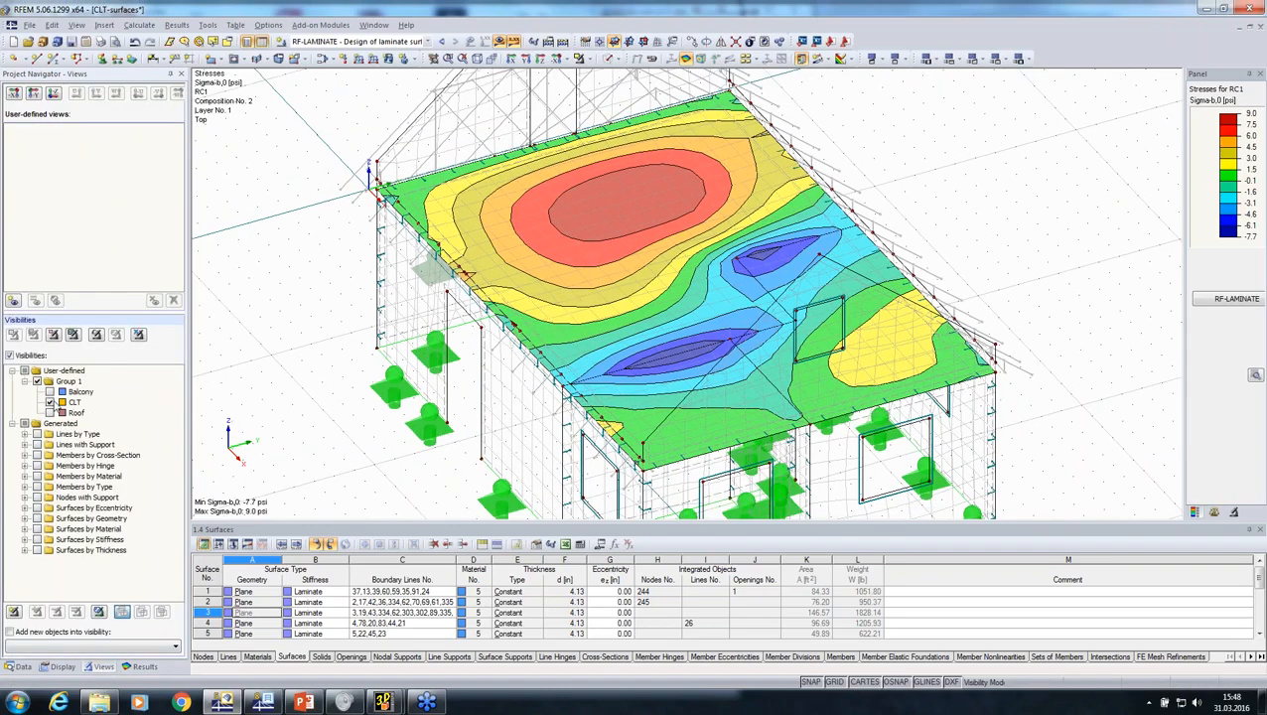
click(50, 412)
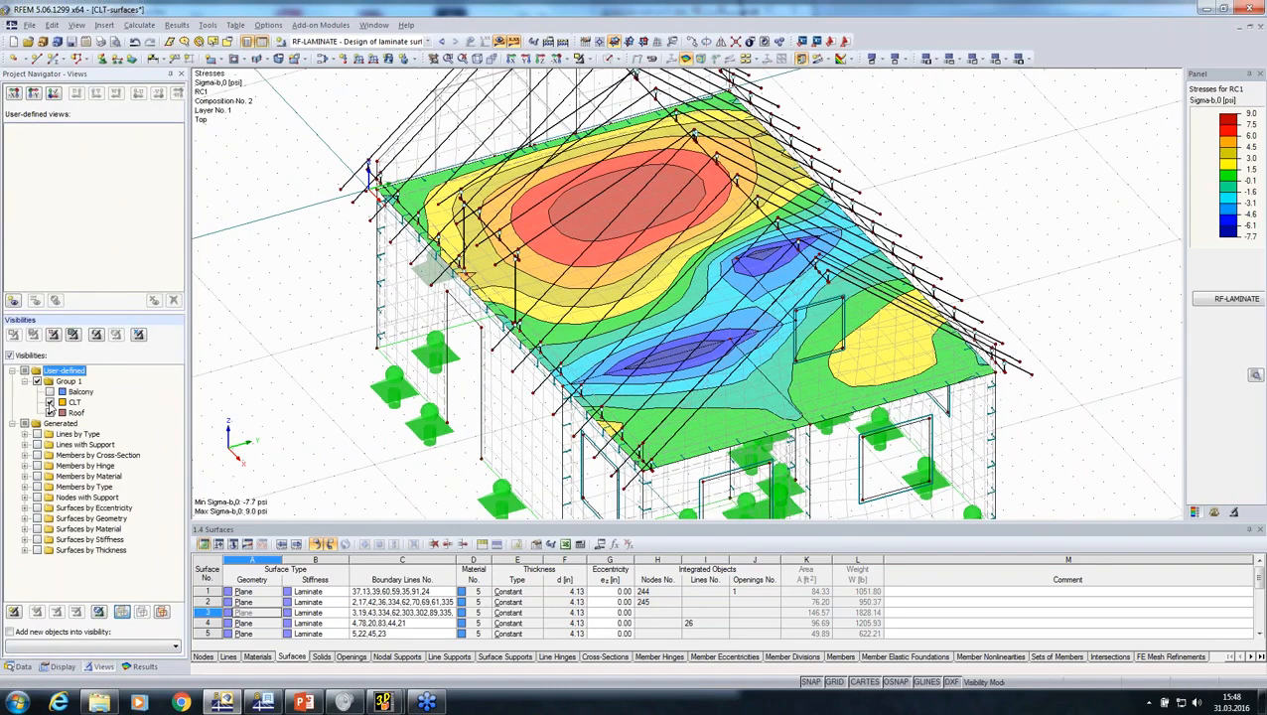
click(50, 402)
ctrl+middle_drag(270, 423, 1244, 374)
ctrl+middle_drag(594, 297, 528, 376)
Start an RF-TIMBER AWC ultimate limit state design of all members for result combination RC1 with LRFD
click(20, 667)
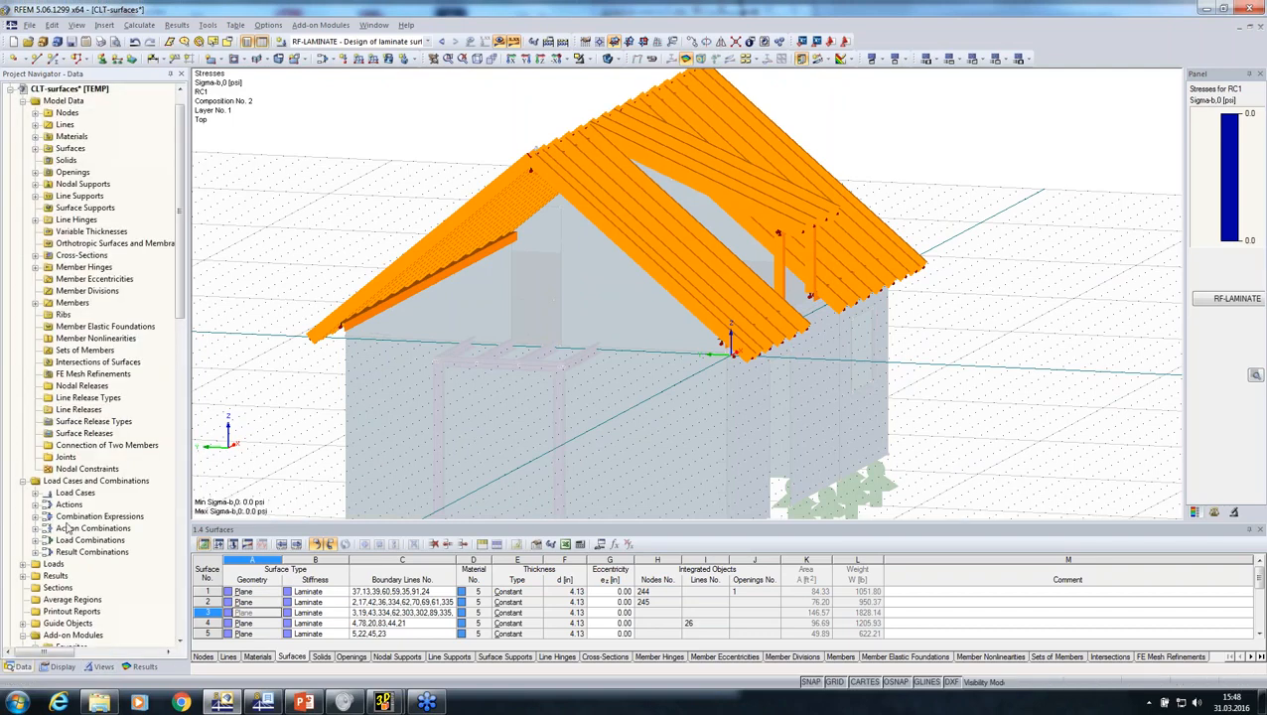
scroll(61, 523, down, 10)
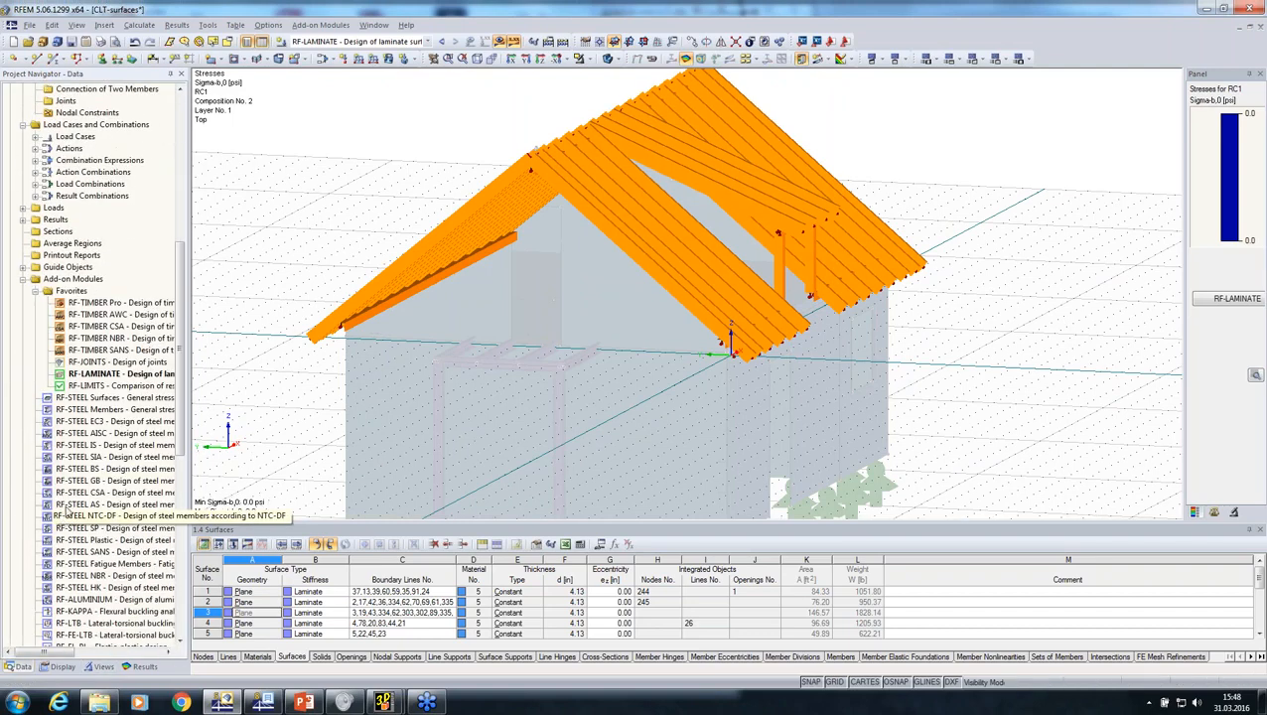
double_click(107, 316)
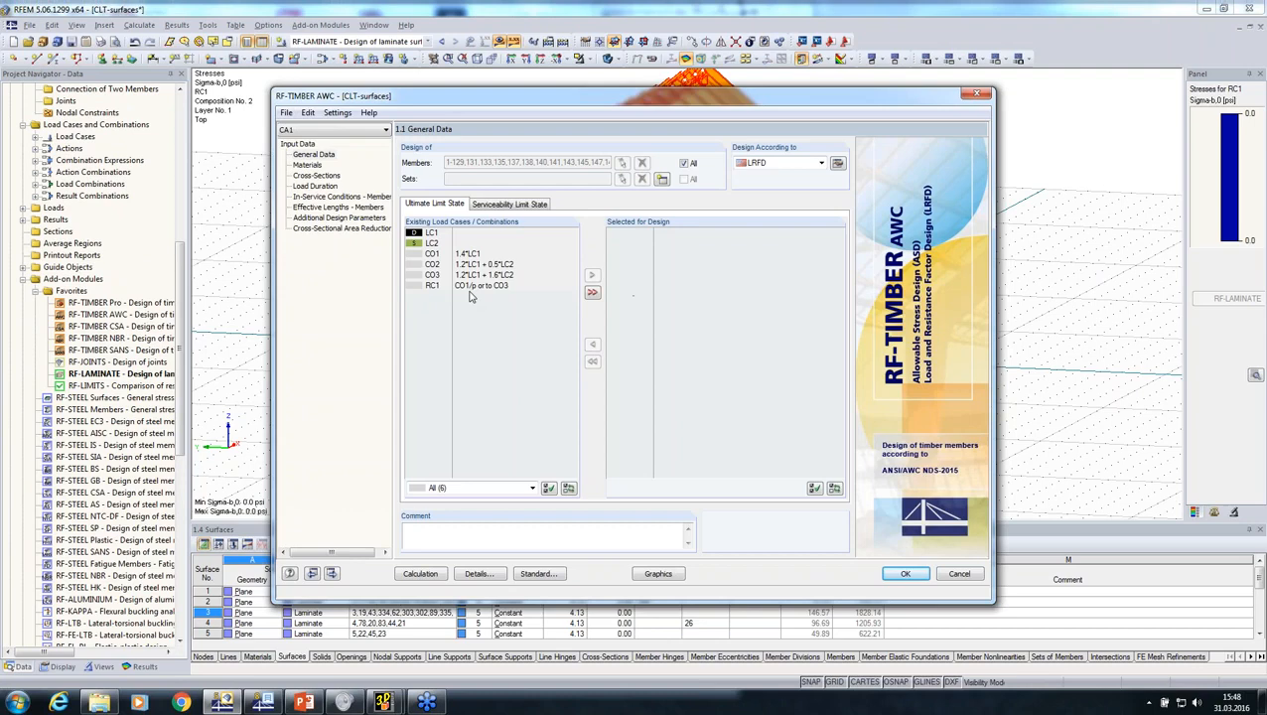
click(469, 286)
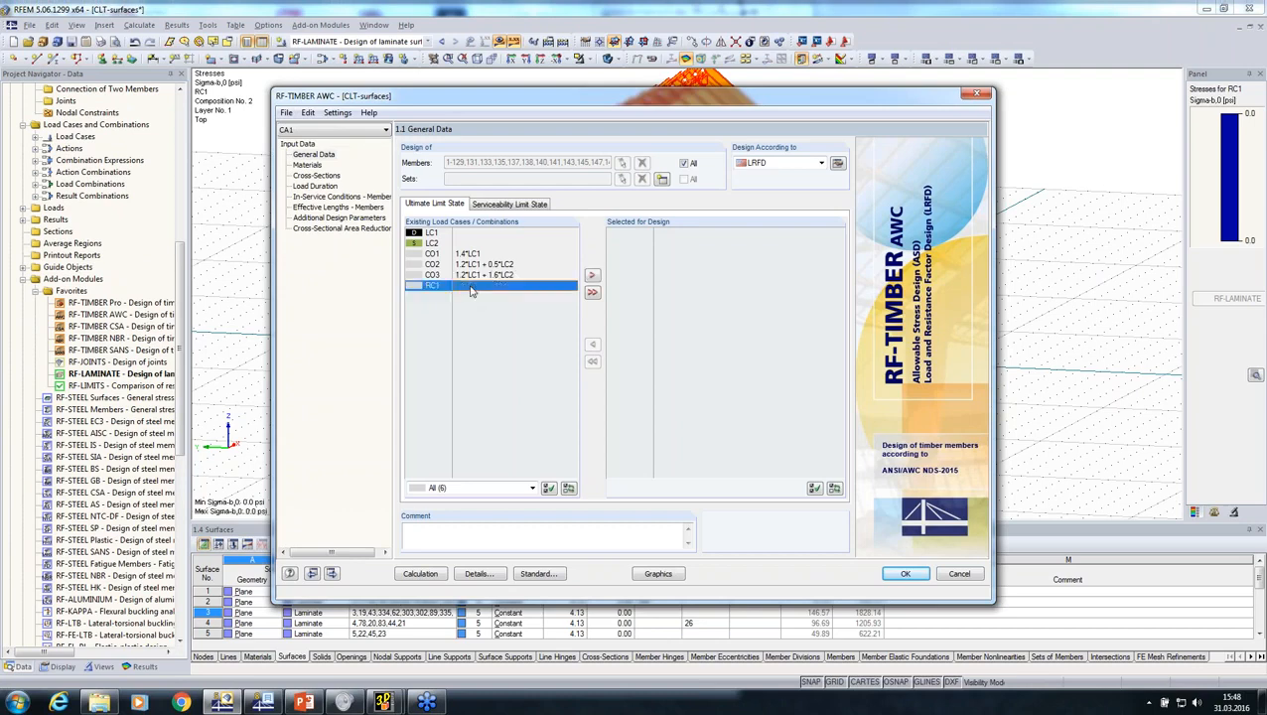
click(591, 274)
click(814, 163)
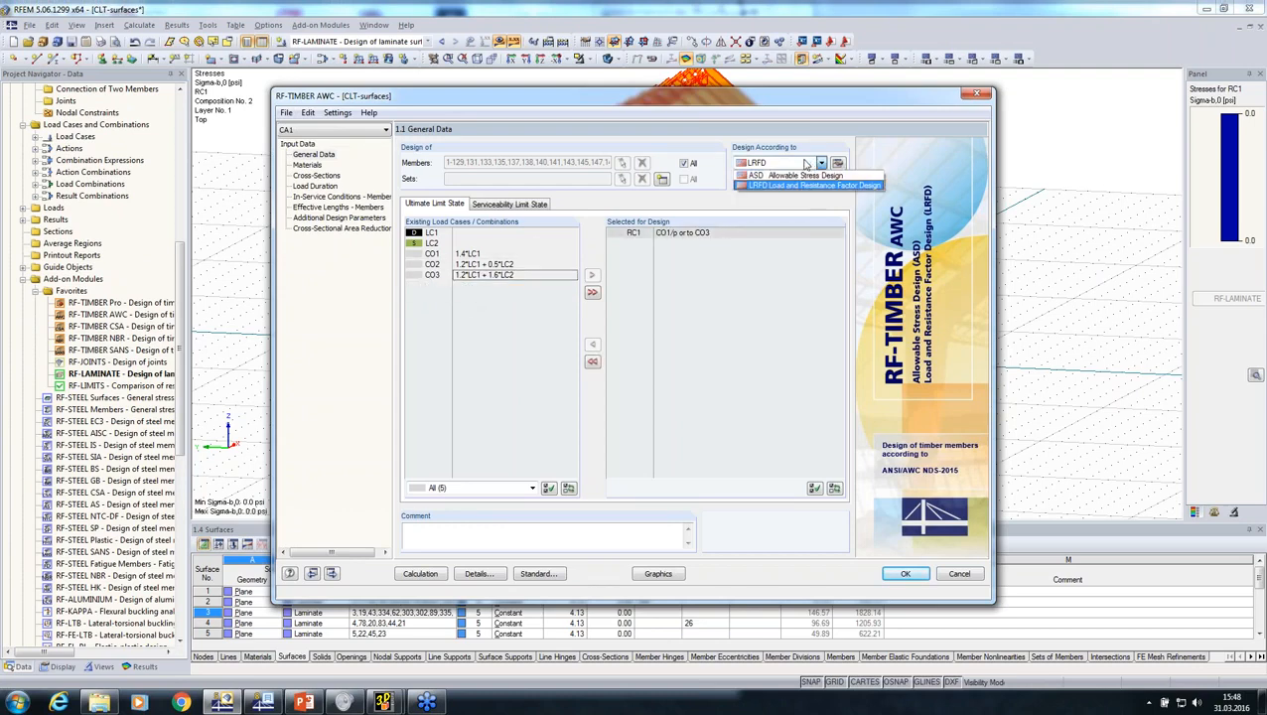
click(631, 99)
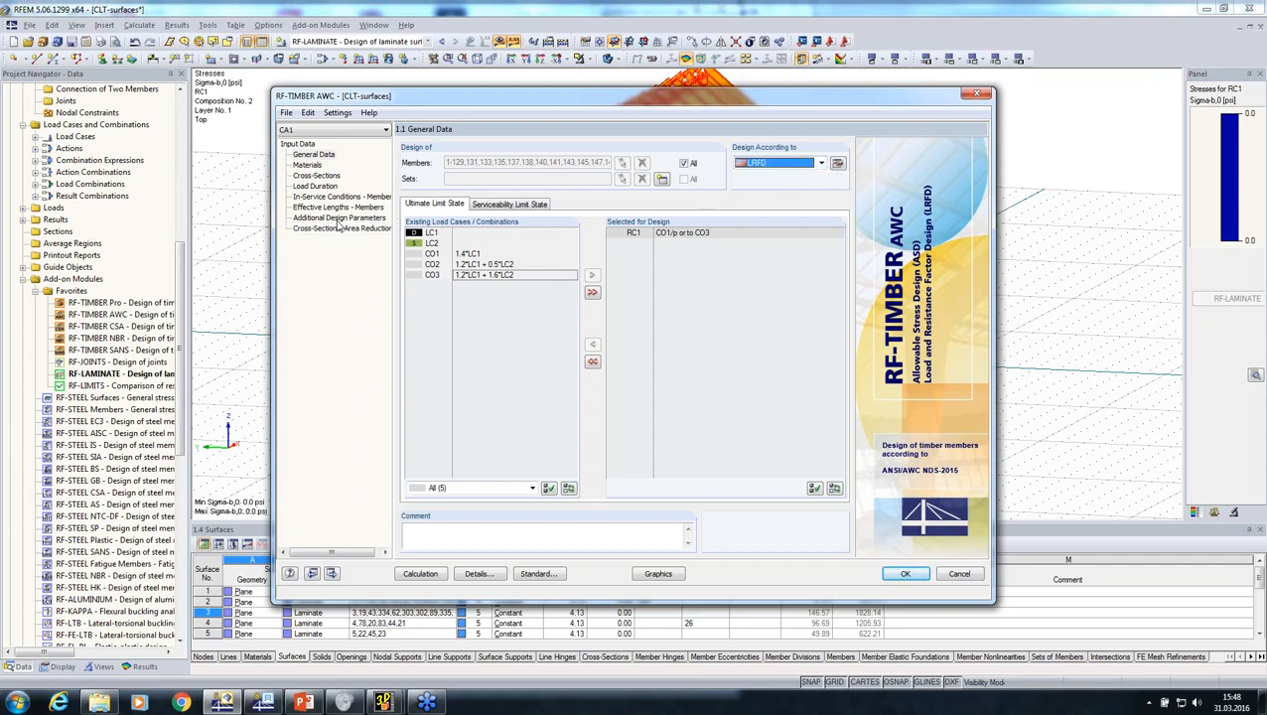
Disable buckling about axis y and lateral-torsional buckling for member 1 in the effective lengths
click(337, 206)
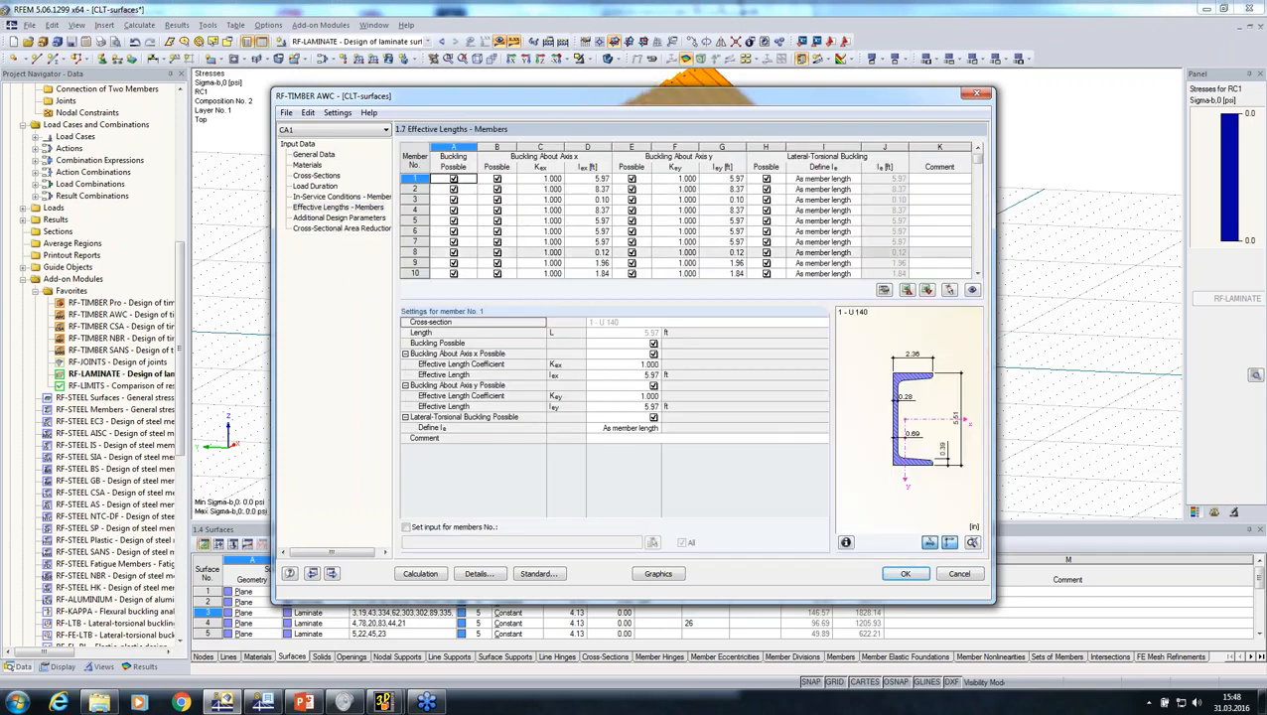
click(653, 385)
click(653, 395)
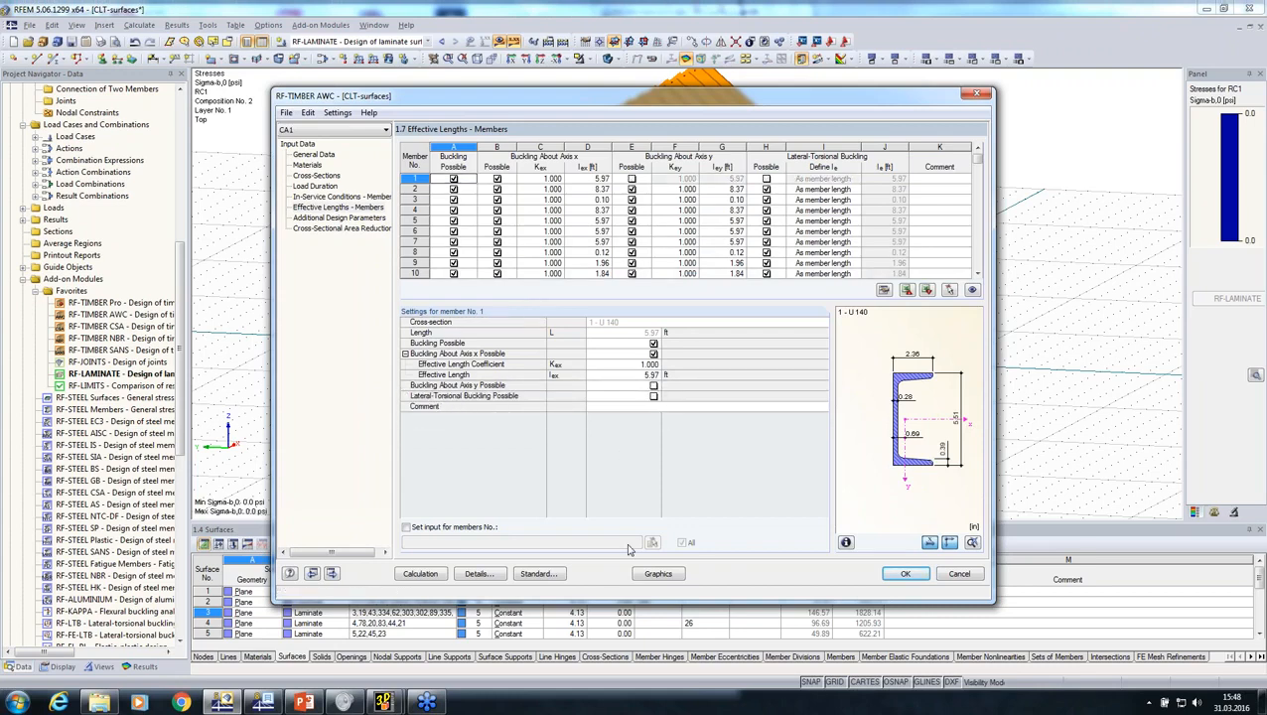
Set the resistance details of the timber design to ignore torsion
click(477, 574)
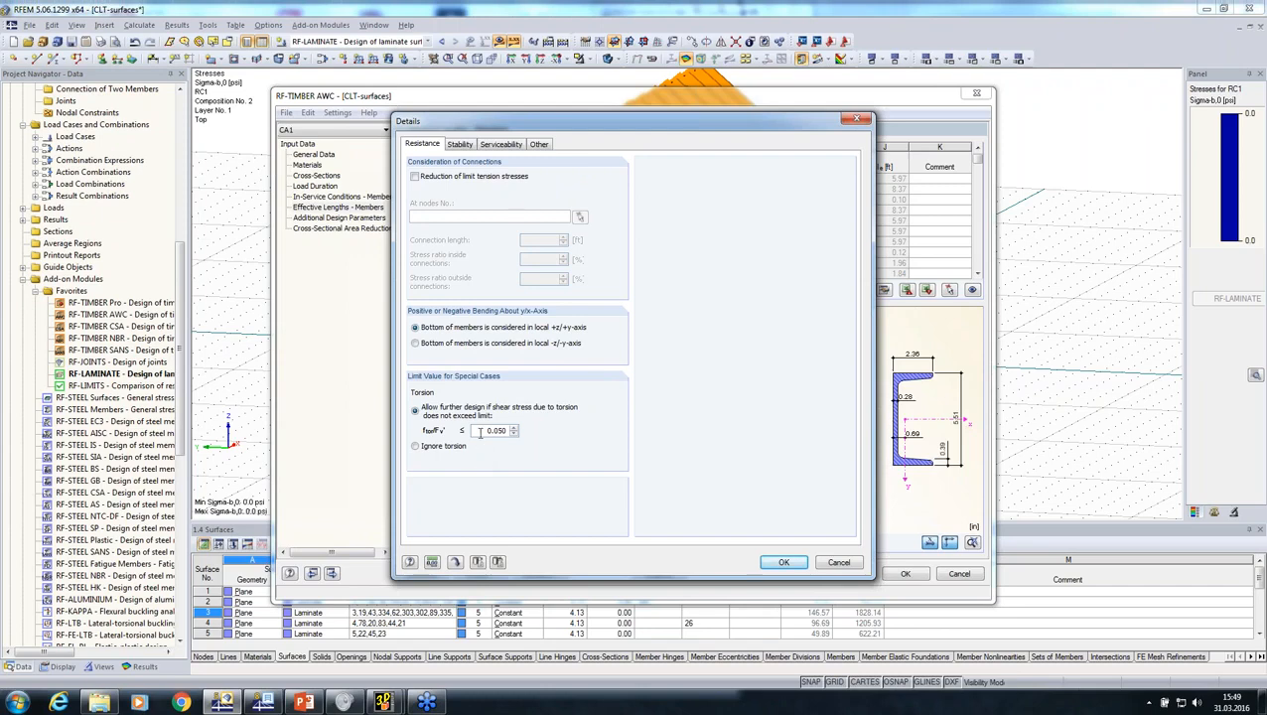
double_click(479, 431)
click(415, 446)
click(783, 562)
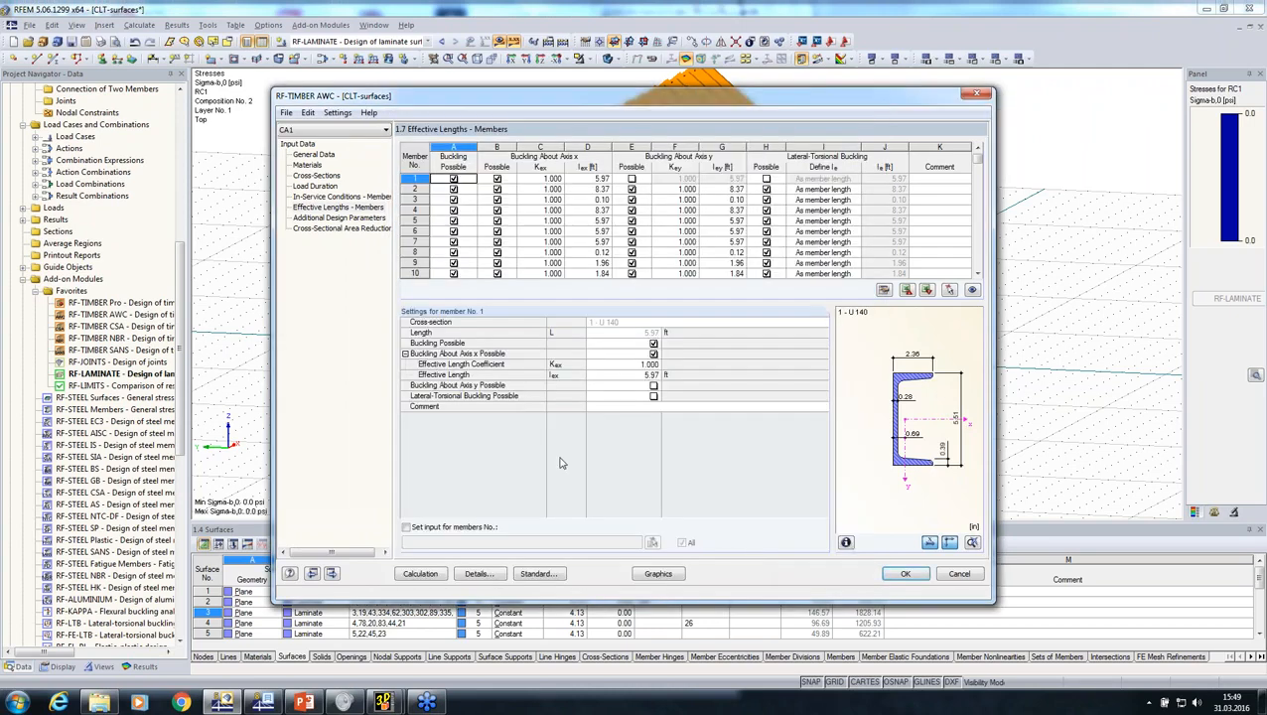
Create a cross-sectional area reduction for the rafter overhang members 14-37,41-45,50, picked in the model
click(327, 229)
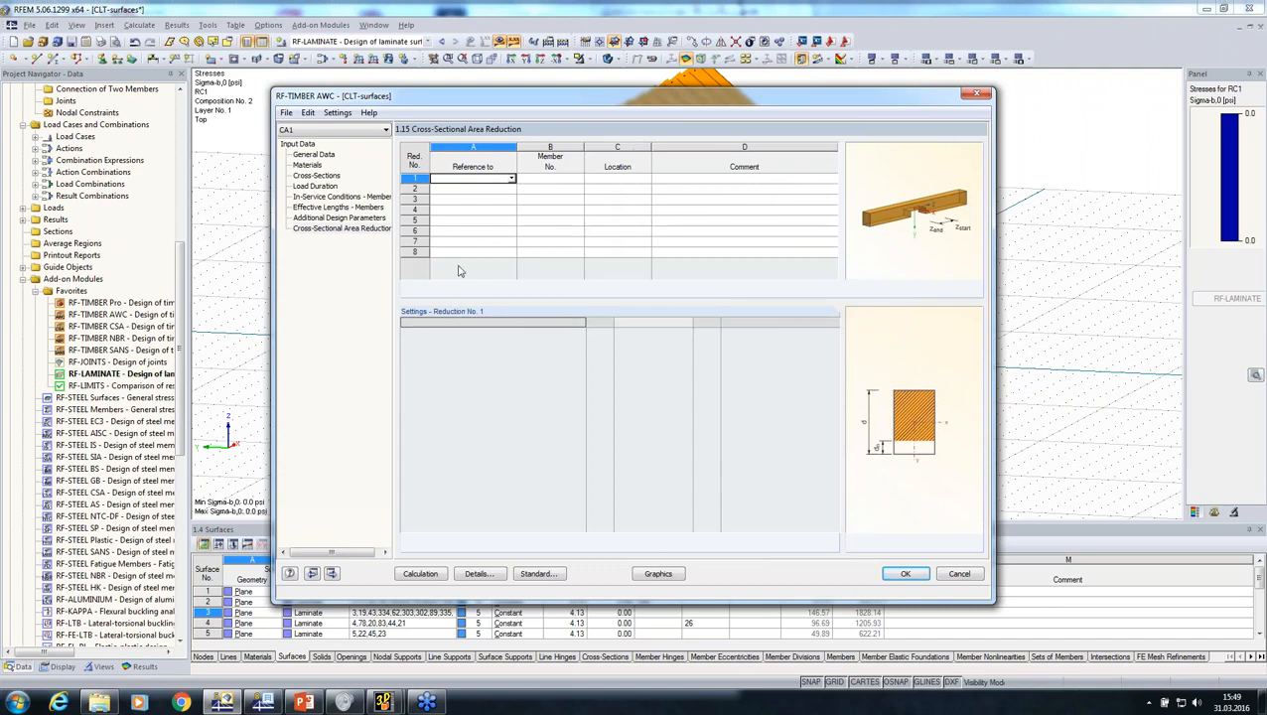
click(510, 179)
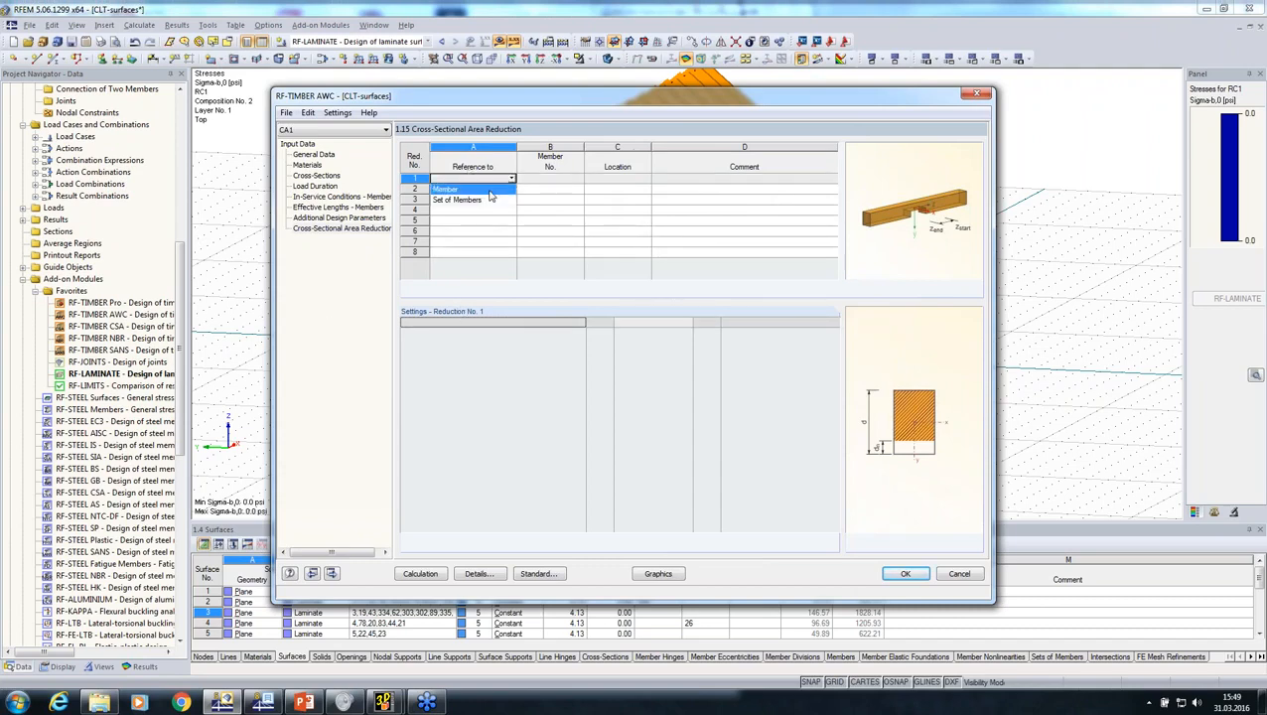
click(488, 188)
key(Tab)
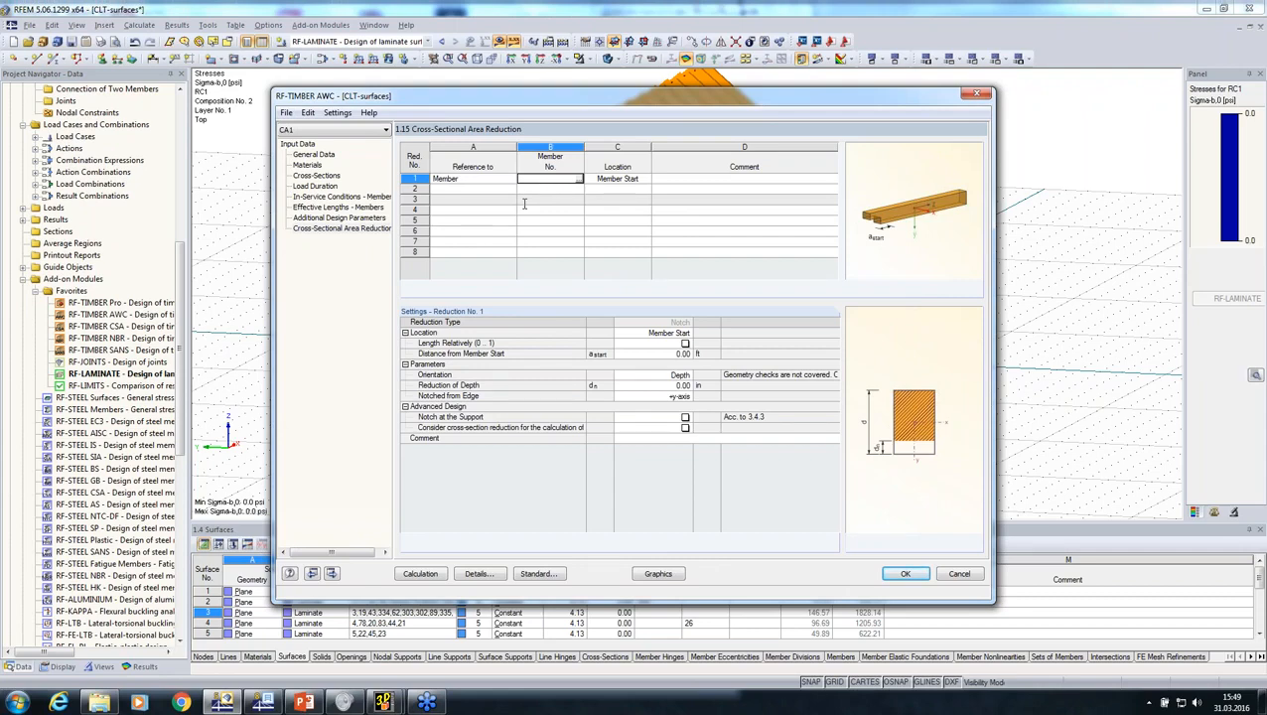
click(579, 179)
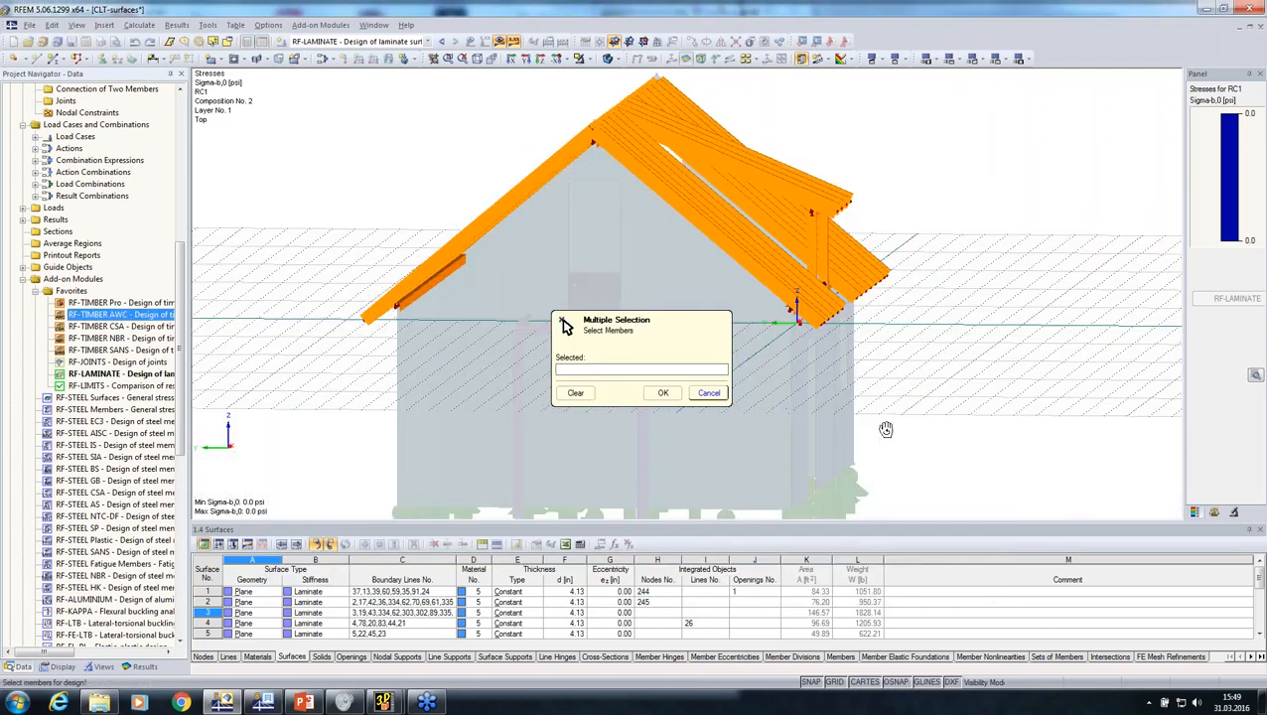
click(842, 272)
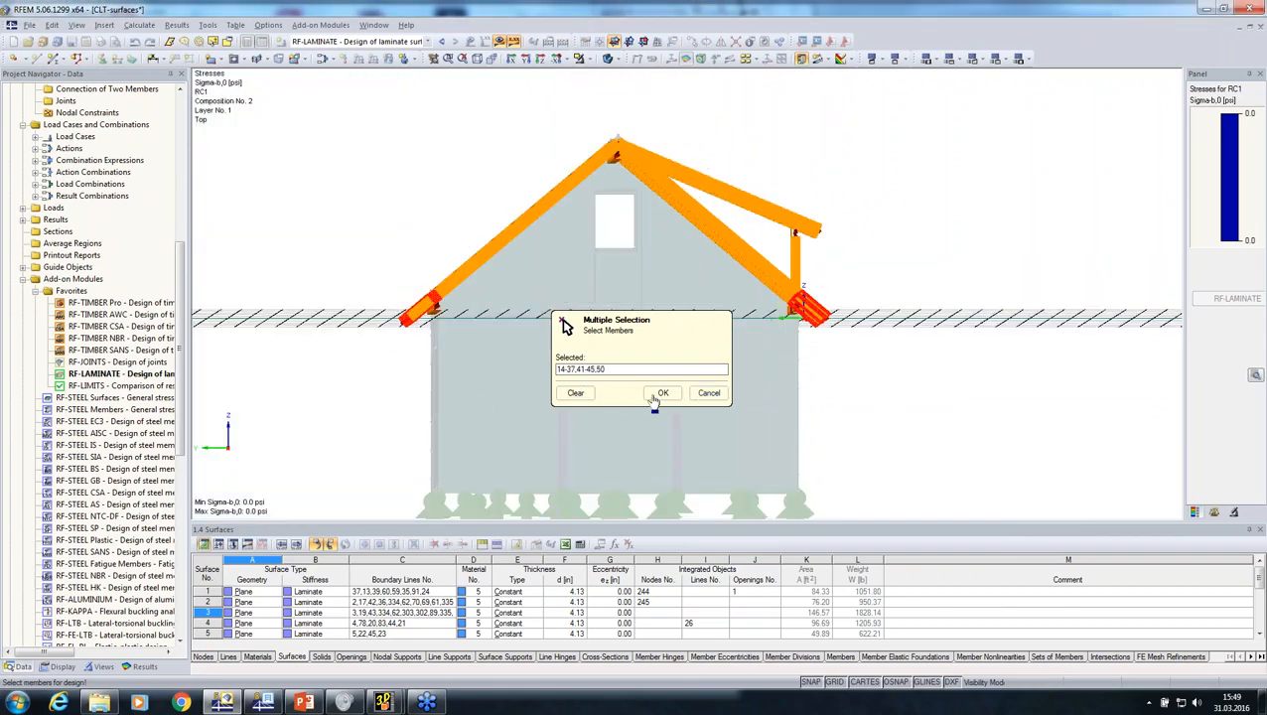
click(661, 393)
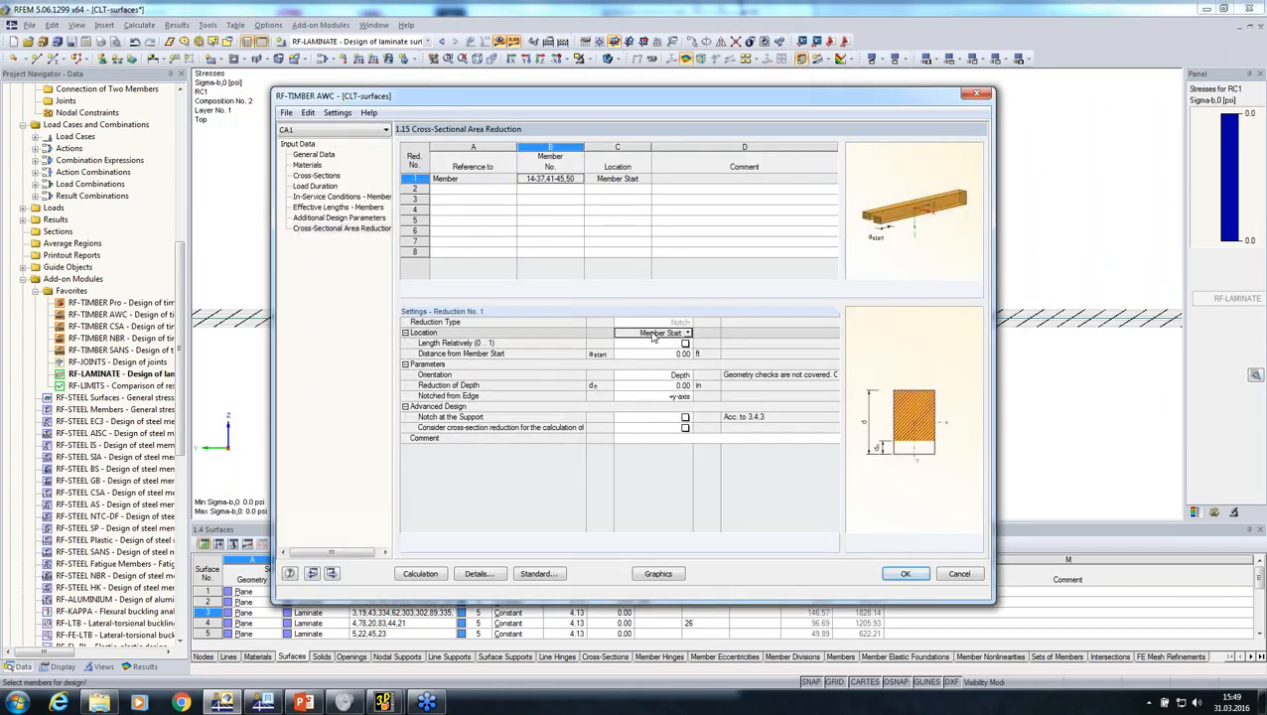
Locate the notch at the member end with a distance of 0.5 ft and a depth reduction of 0.5 in
click(665, 332)
click(686, 332)
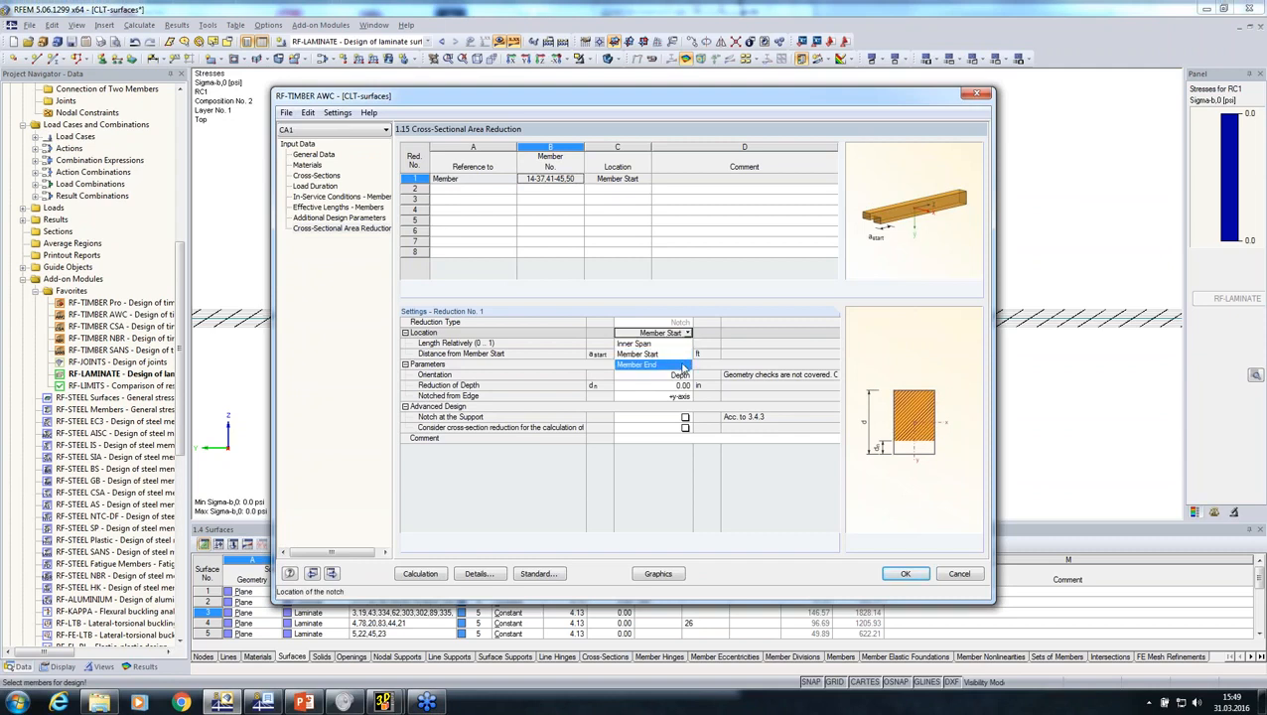
click(684, 365)
click(663, 355)
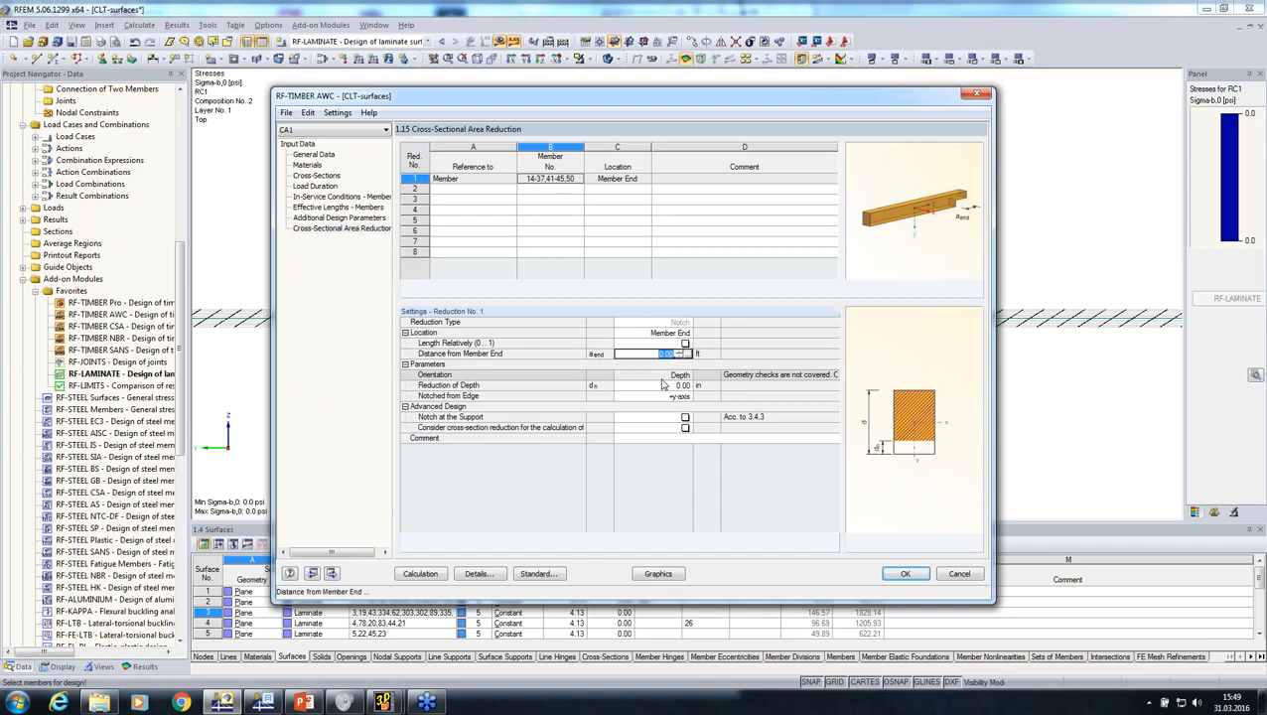
text(0.)
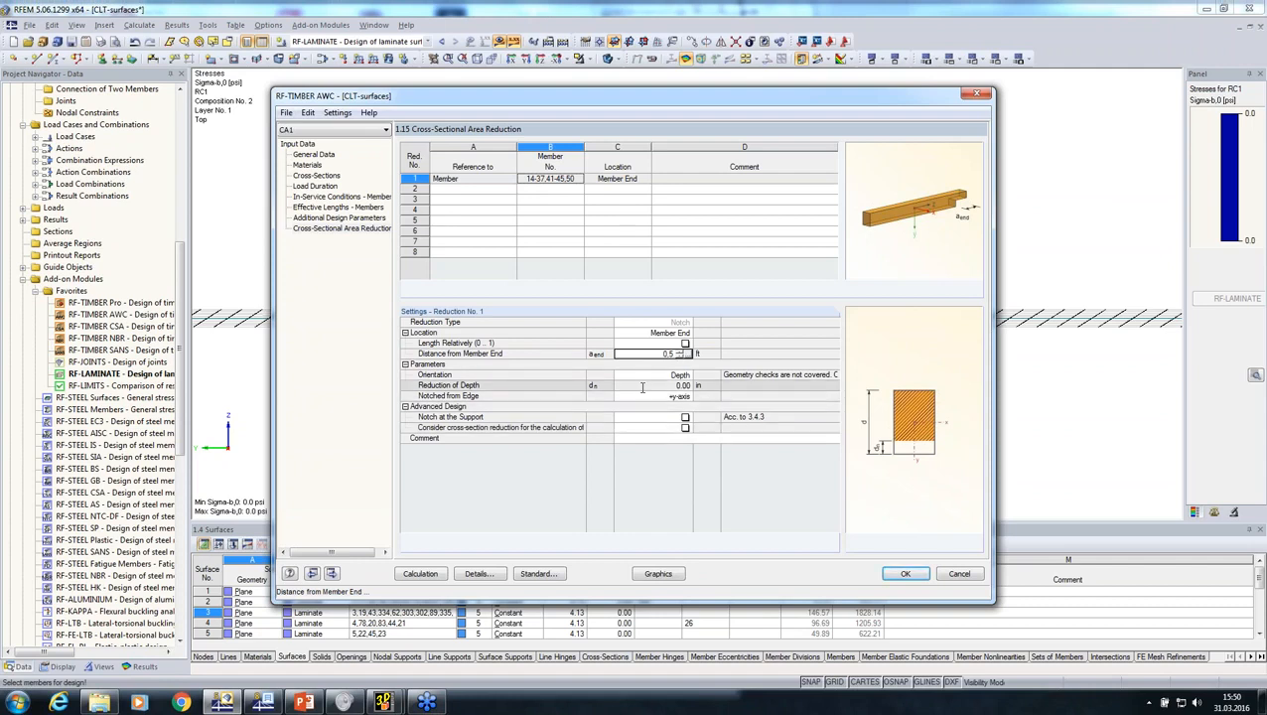
click(643, 387)
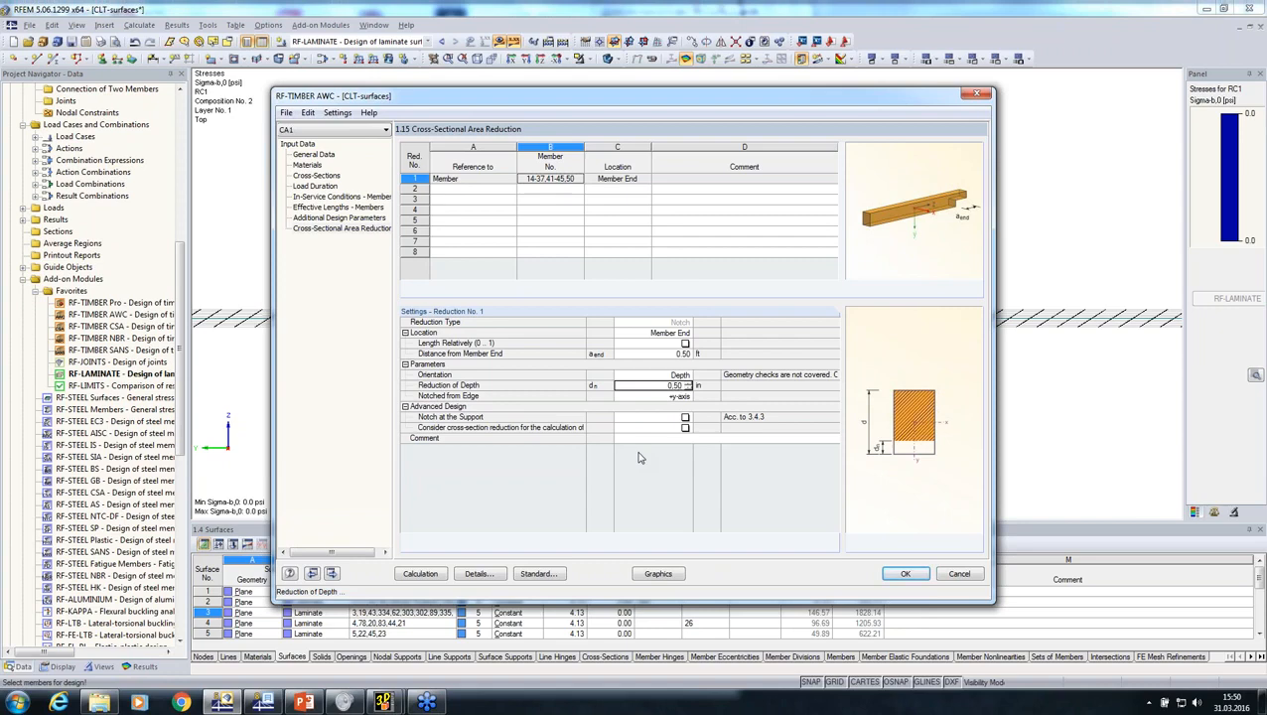
Calculate the timber design and show the design details of load combination CO2
click(423, 574)
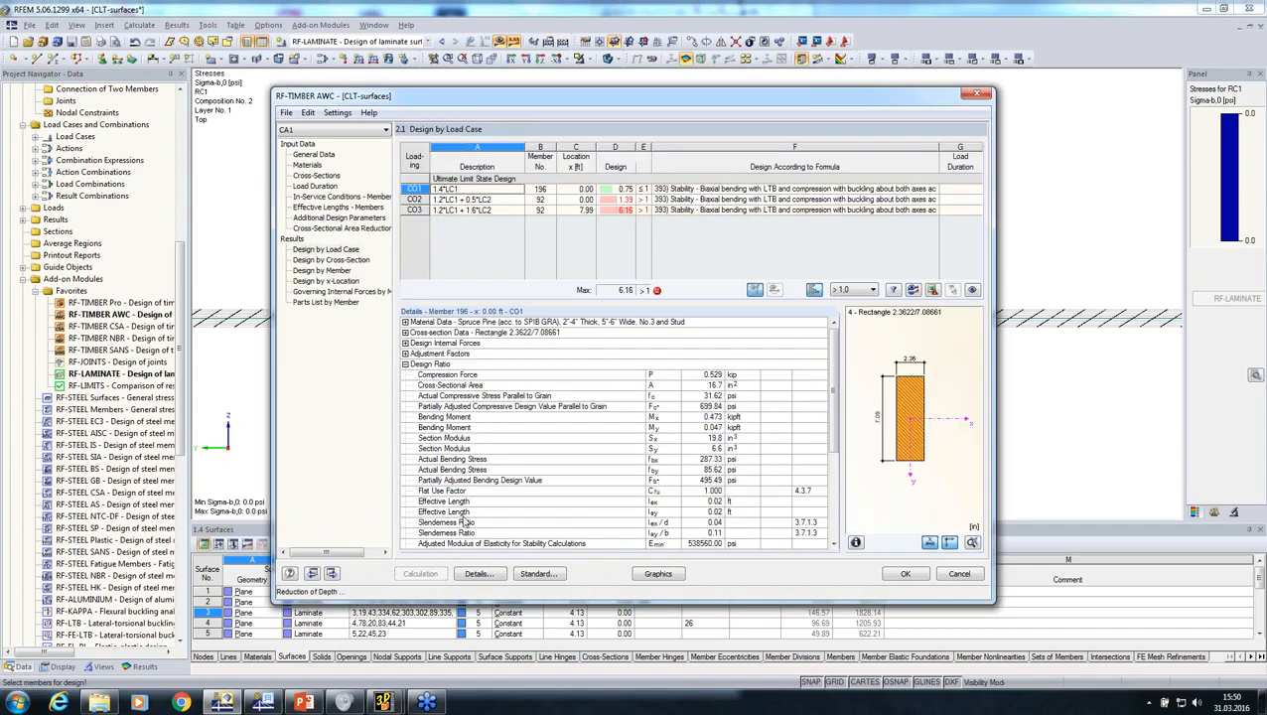
click(699, 199)
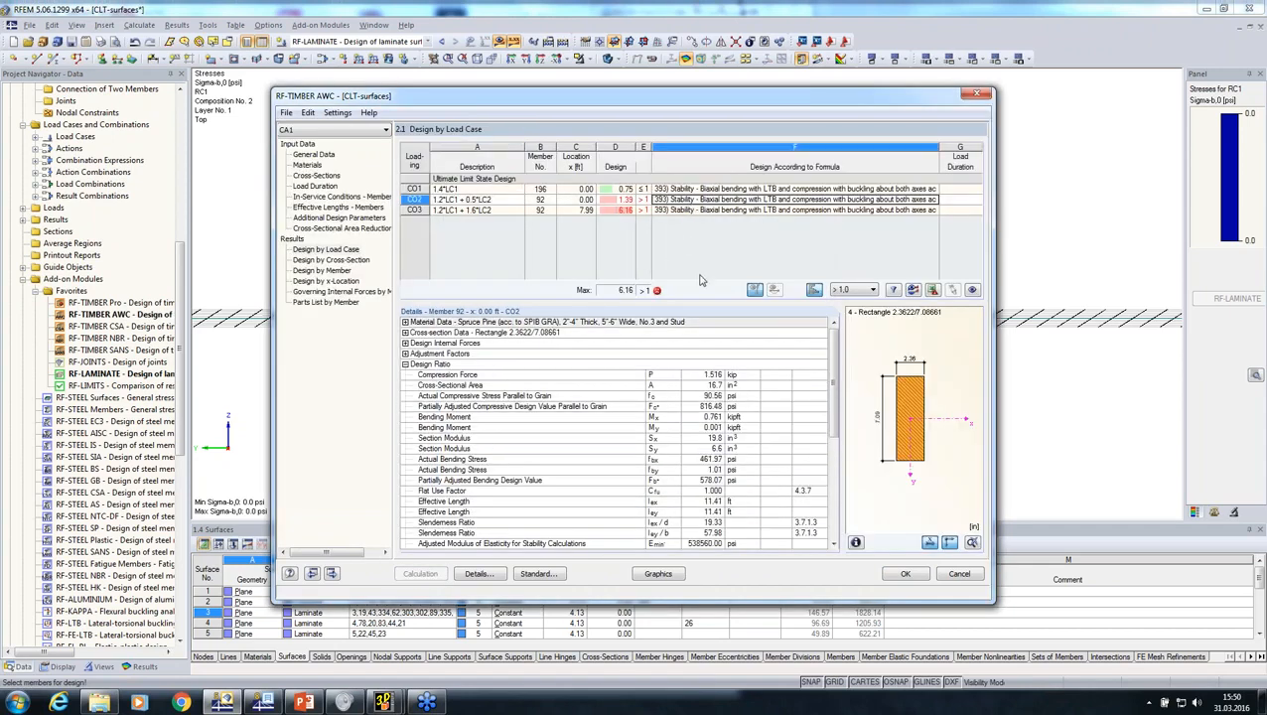
drag(740, 96, 727, 183)
Disable buckling in the effective lengths for all members at once
click(207, 294)
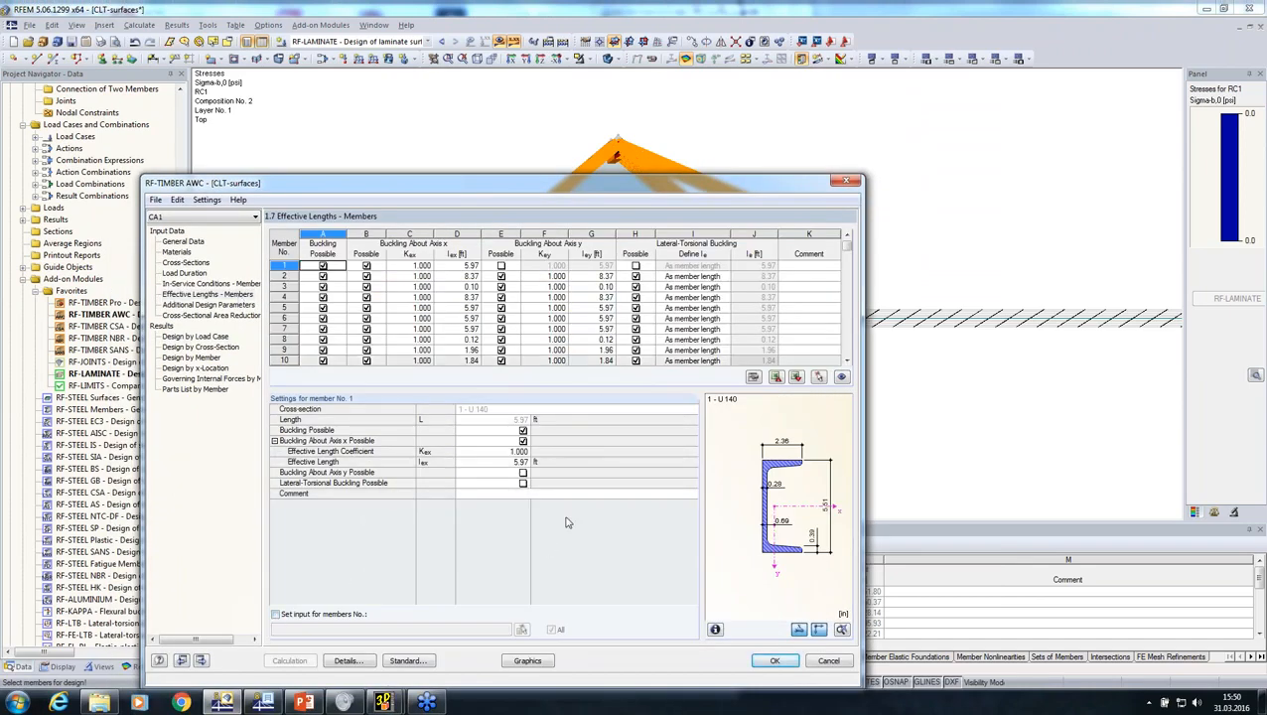
drag(592, 184, 626, 80)
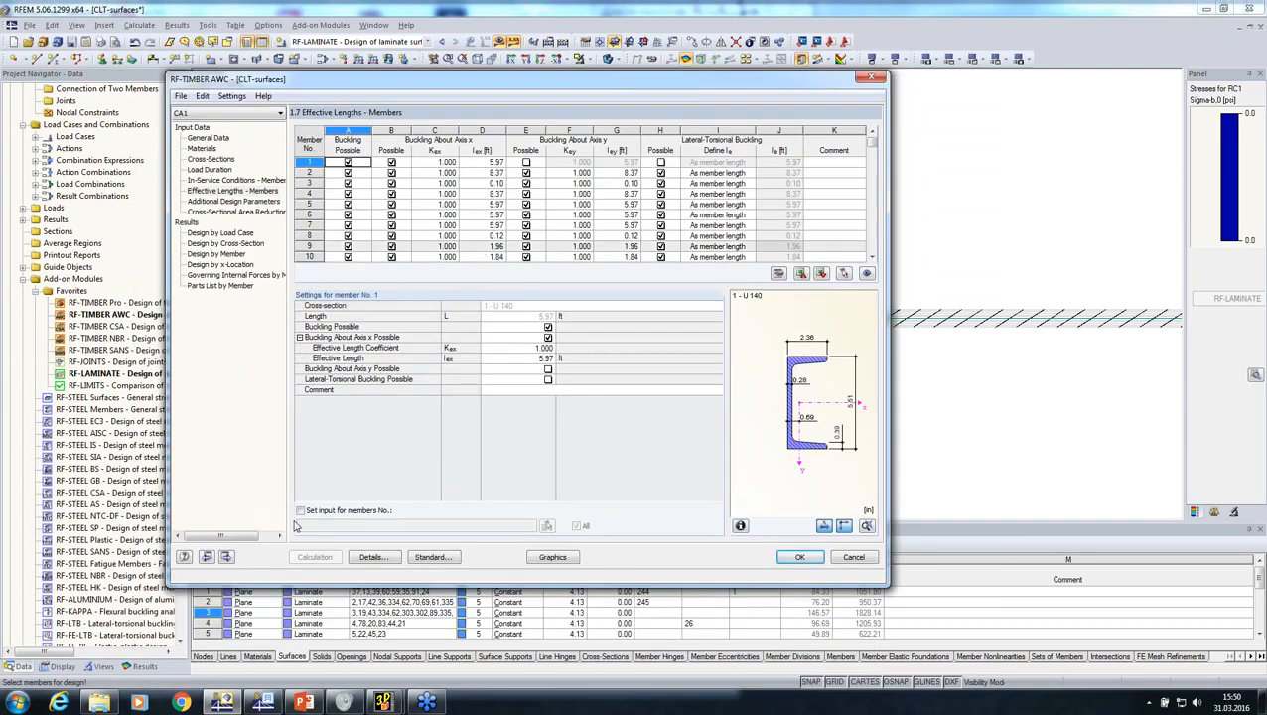
click(300, 511)
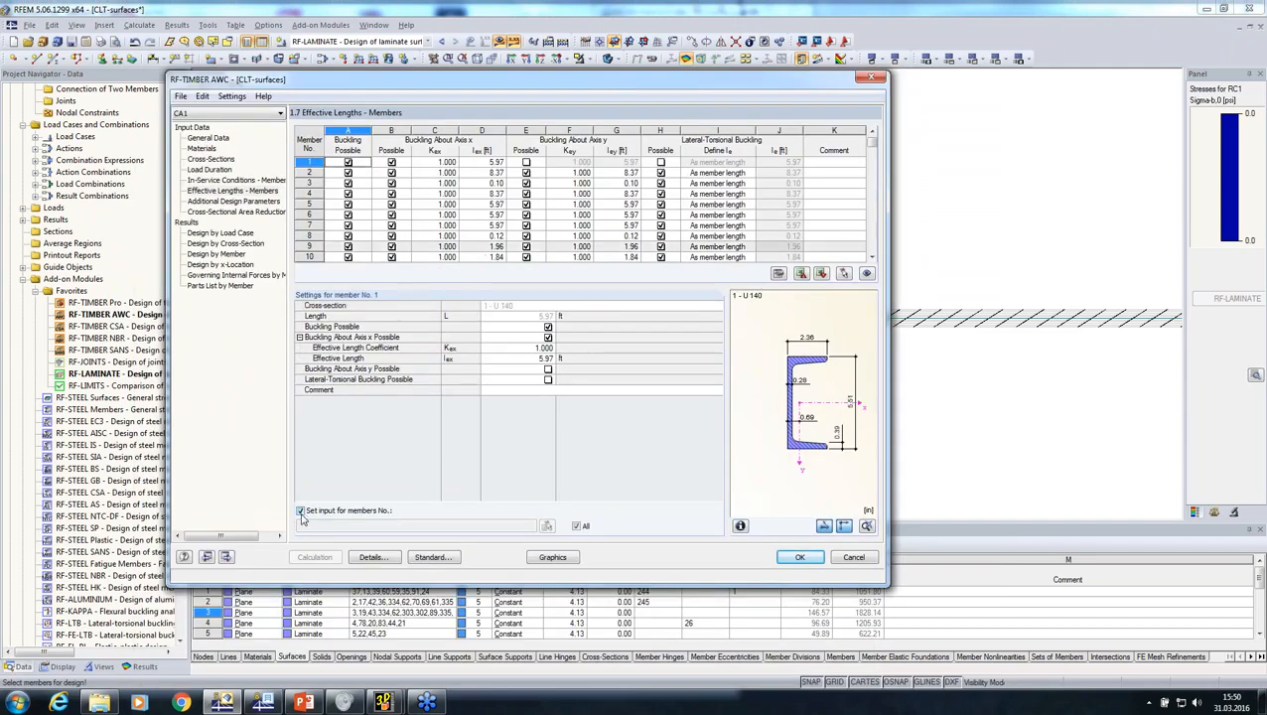
click(547, 338)
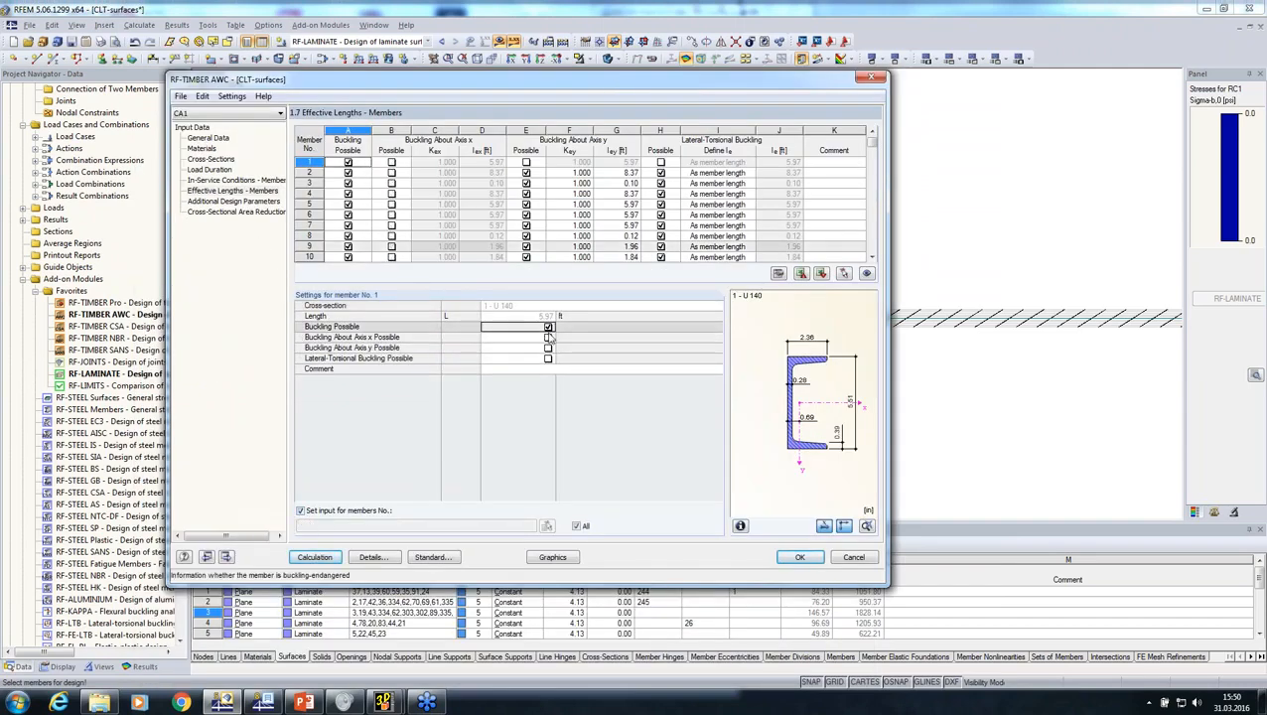
click(547, 327)
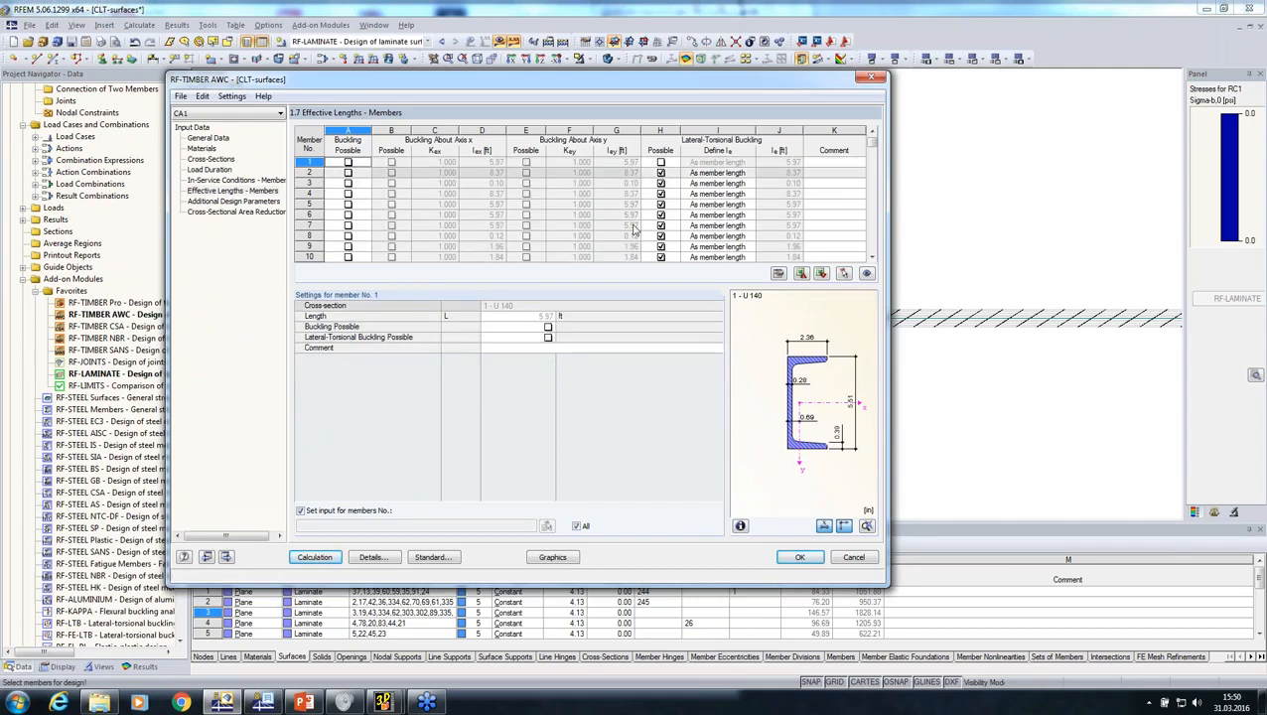
Turn off the stability analysis in the timber design details
click(368, 558)
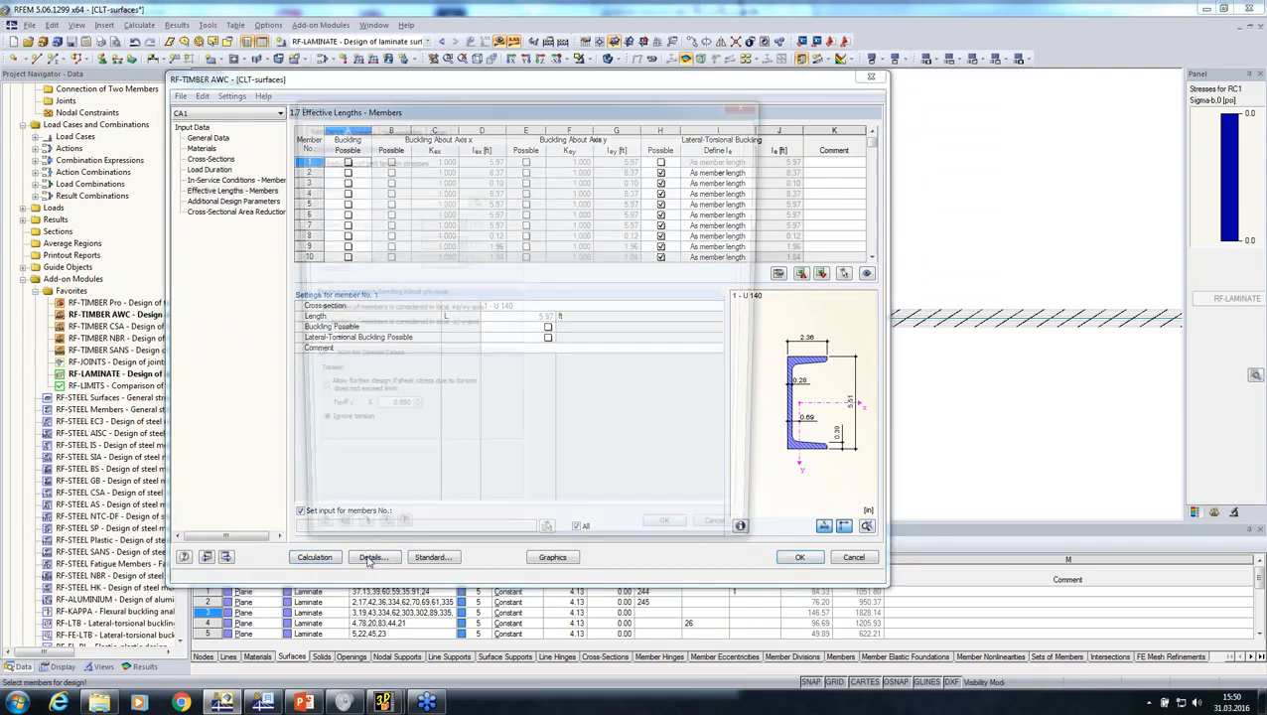
click(354, 128)
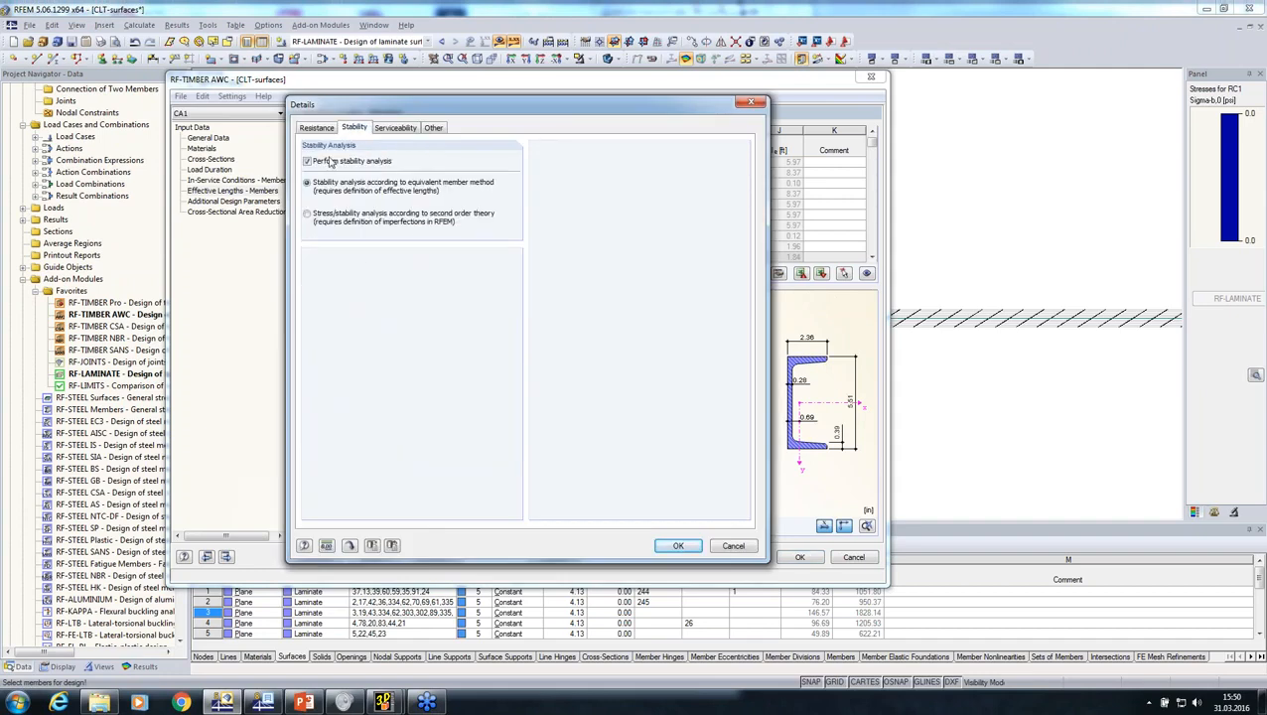
click(308, 161)
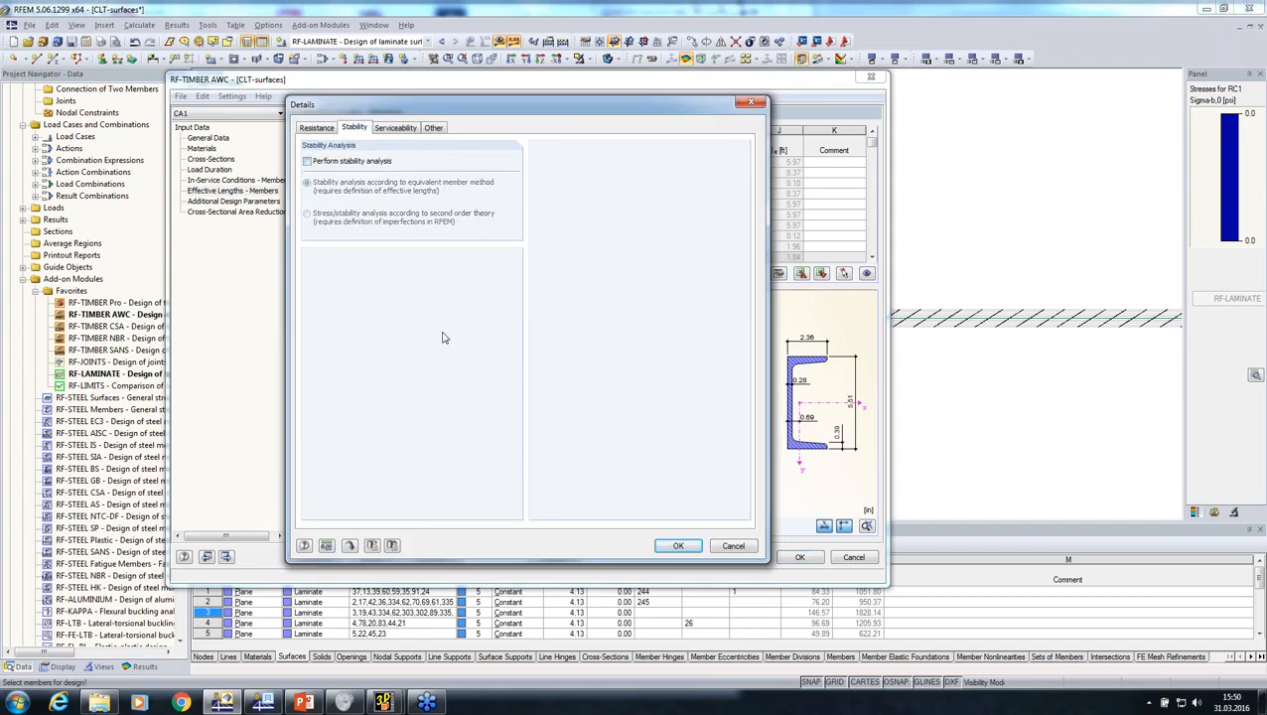
click(678, 545)
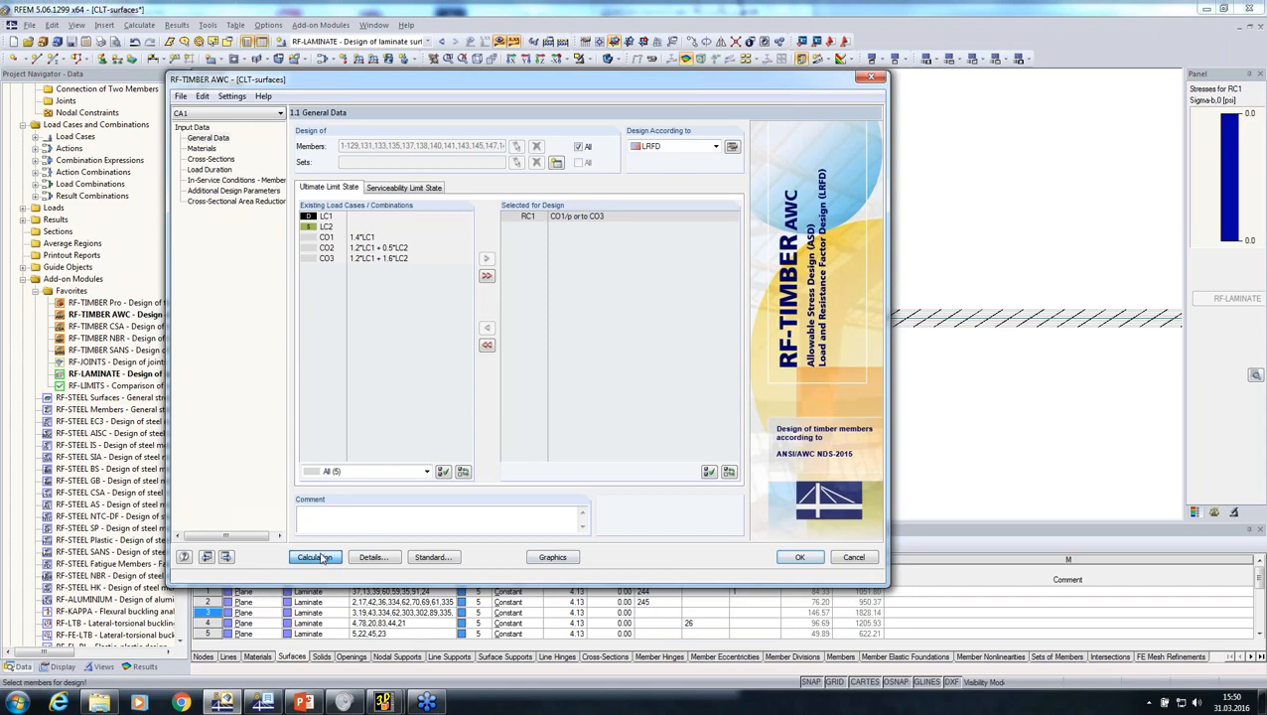
Recalculate the timber design, review the governing member for CO3 against the model, and close the module with the results kept
click(314, 557)
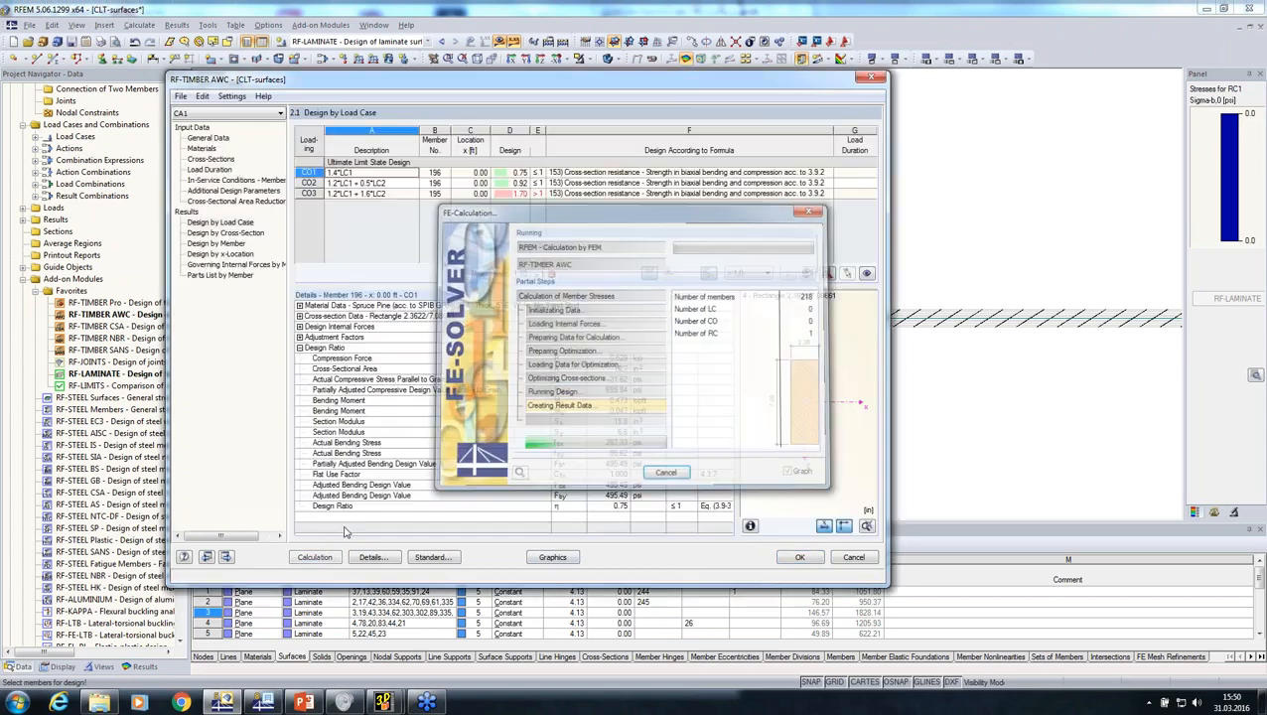
click(576, 194)
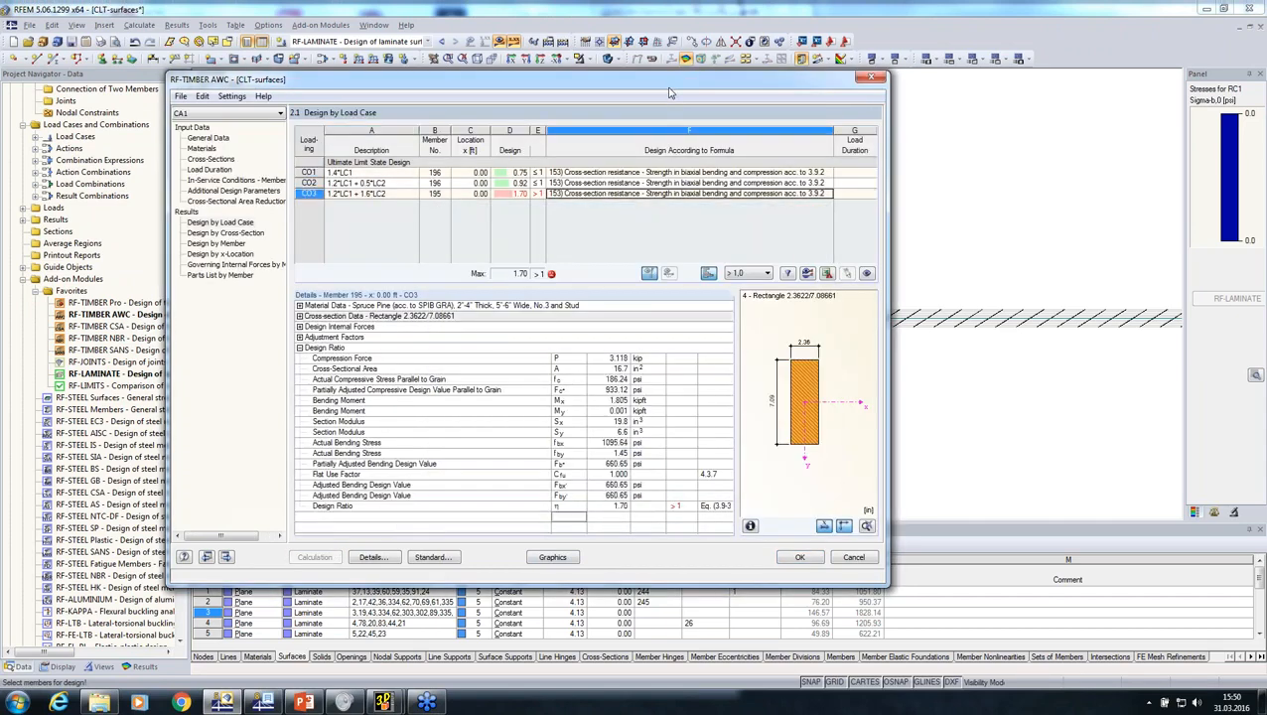
drag(669, 92, 723, 343)
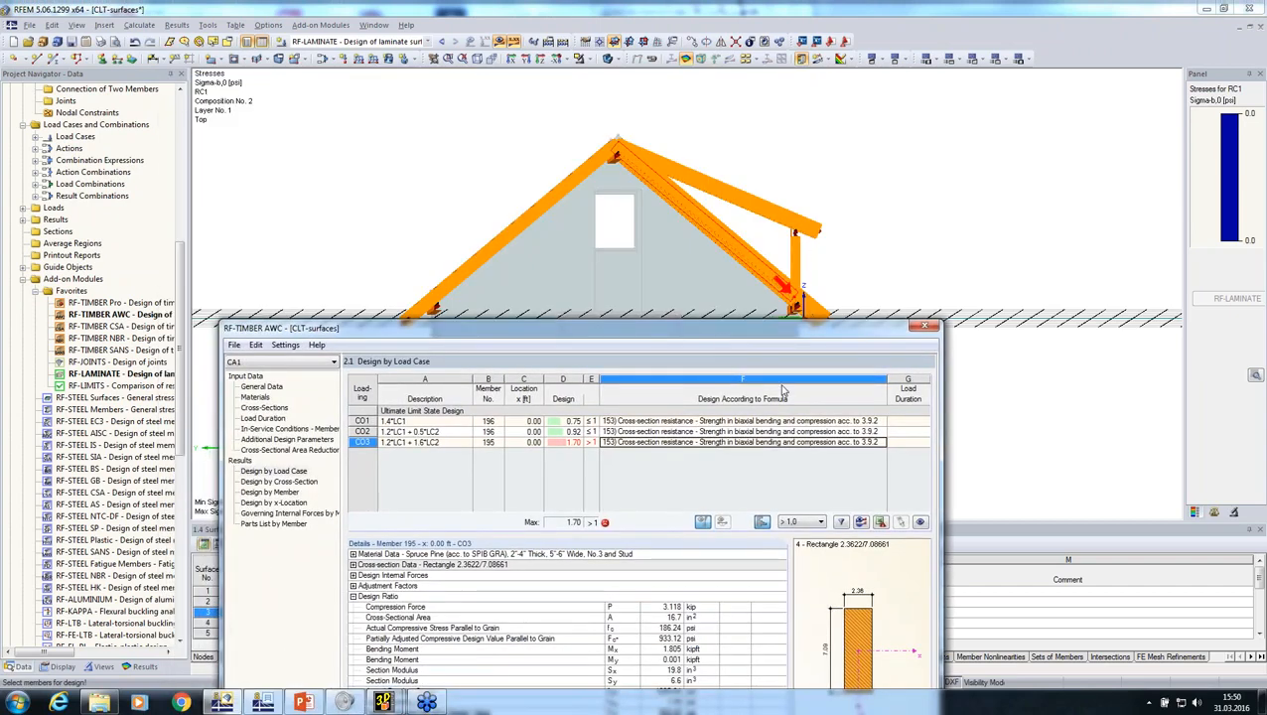
drag(765, 328, 761, 179)
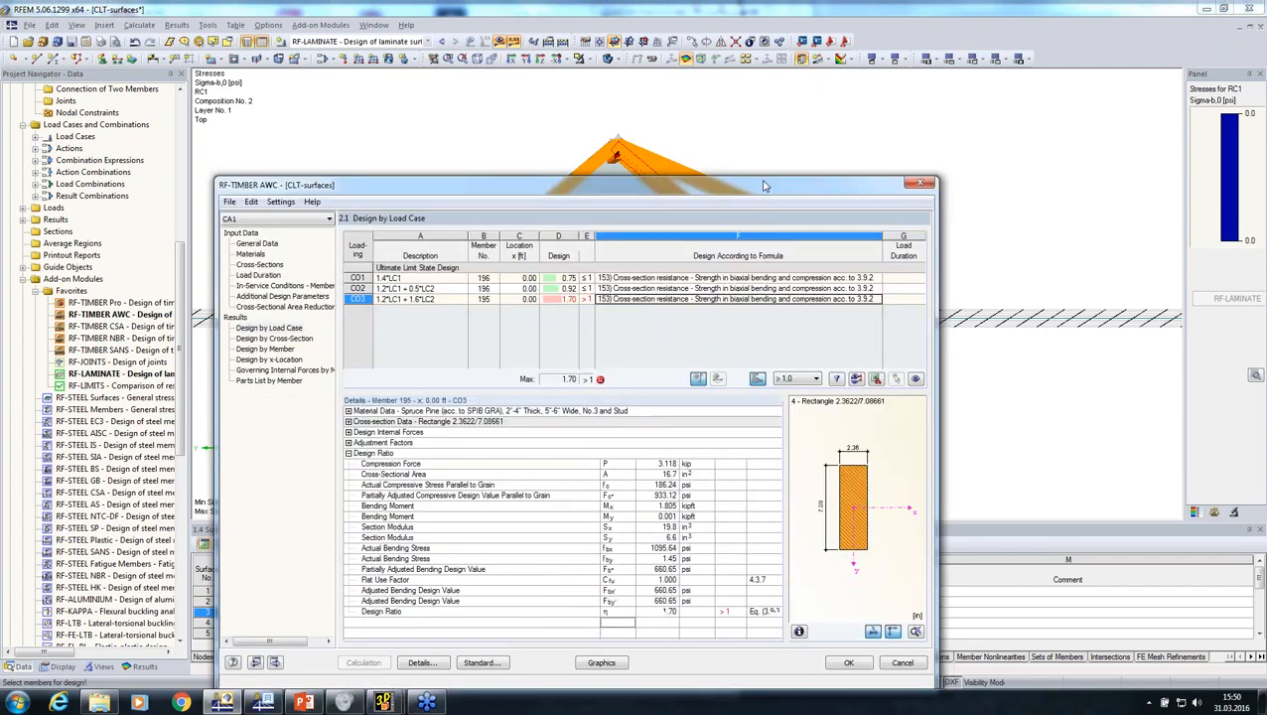
click(833, 658)
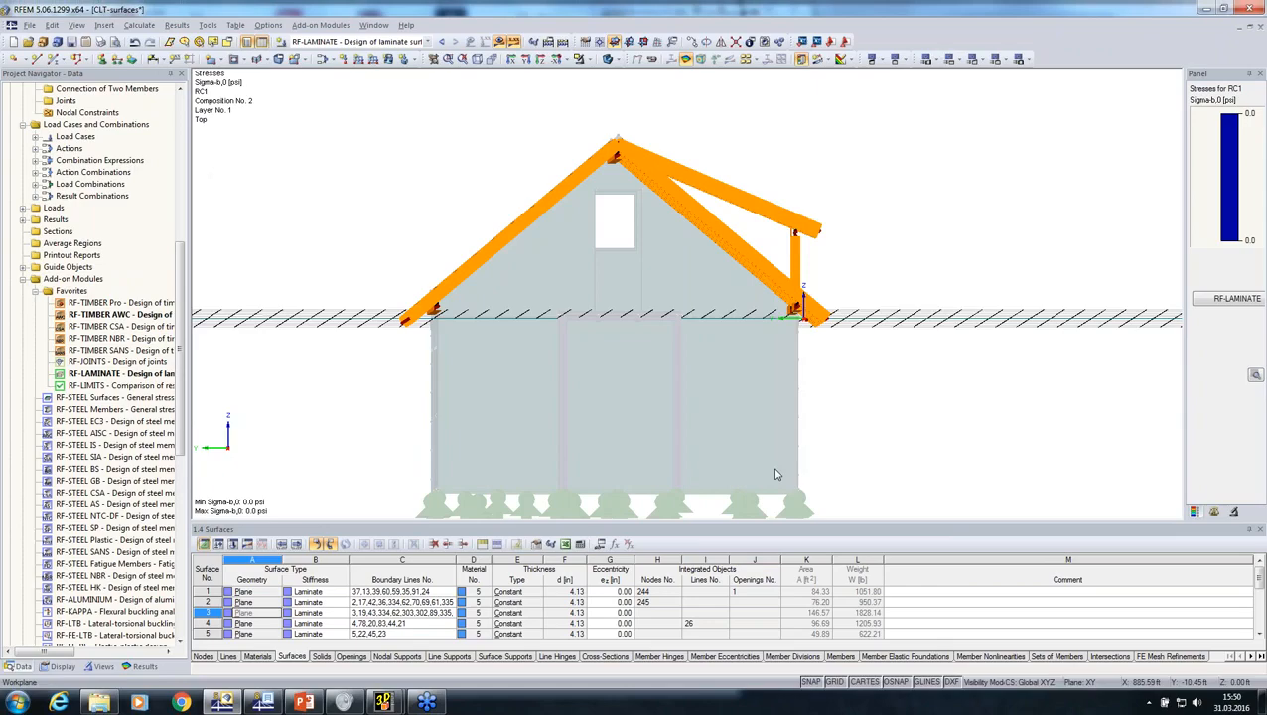
Examine the roof members around the dormer posts in a close-up 3D view
right_click(771, 473)
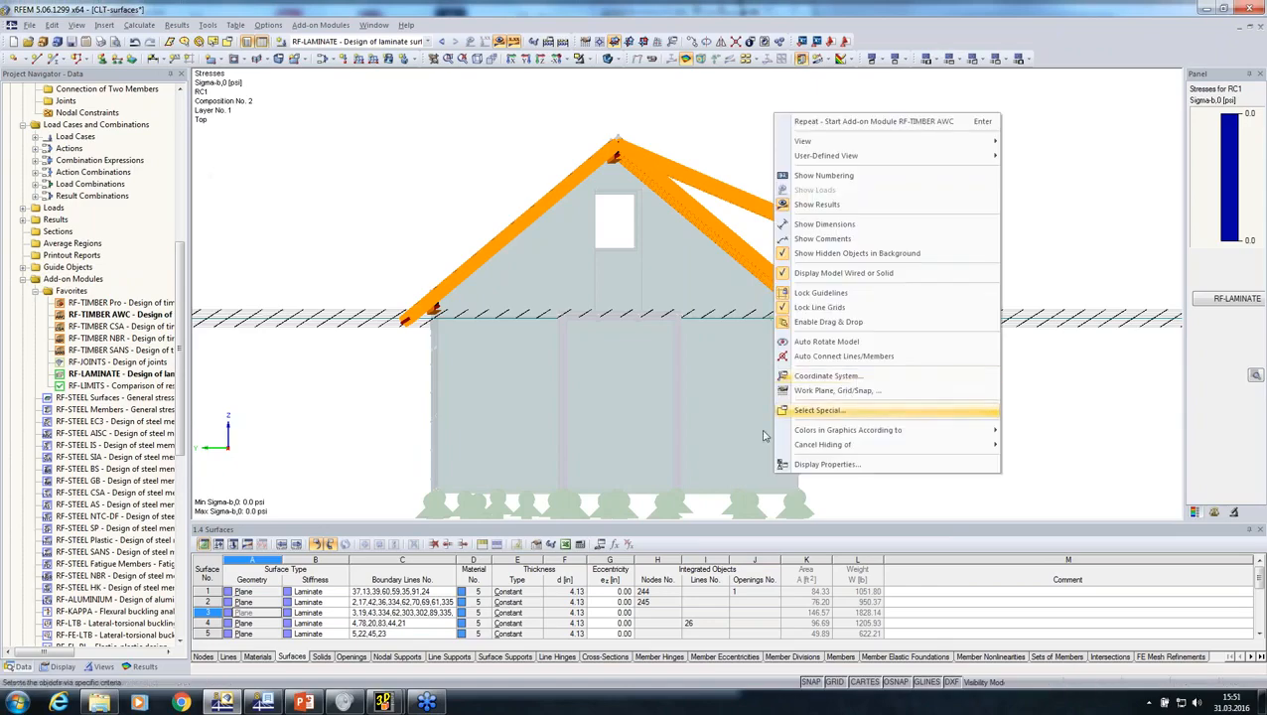
click(580, 449)
ctrl+middle_drag(882, 428, 531, 488)
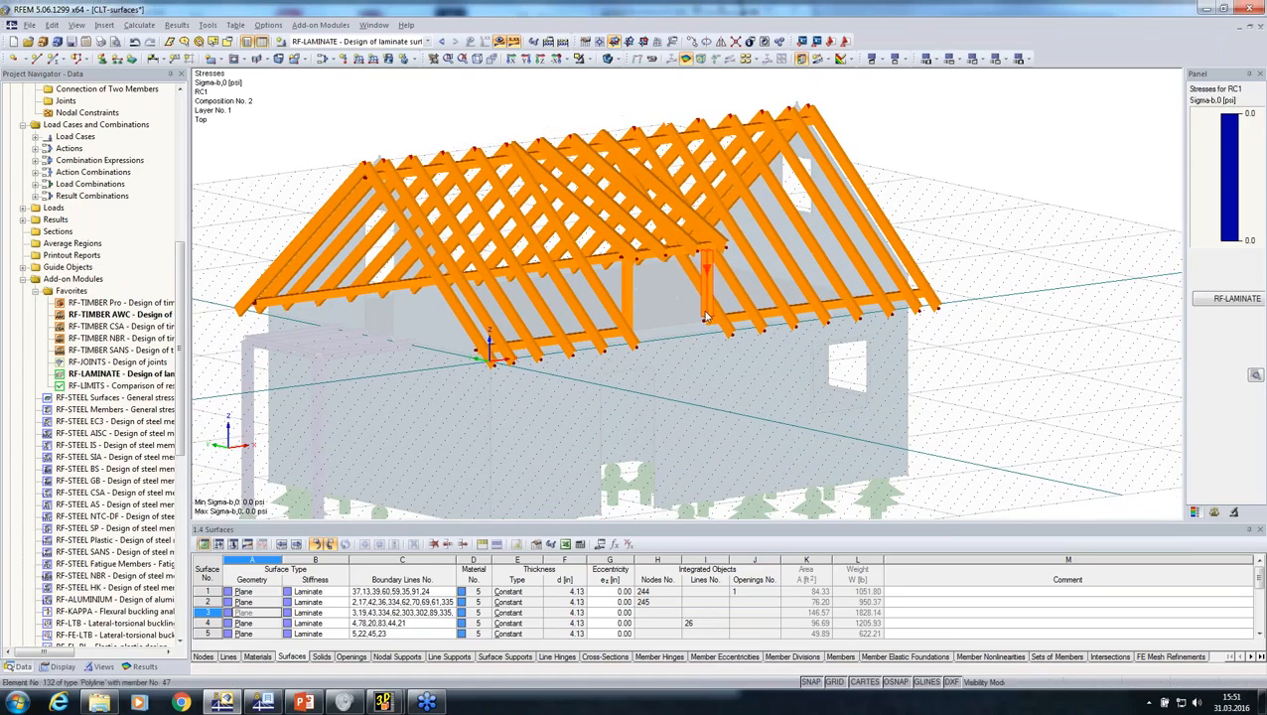
scroll(699, 303, up, 3)
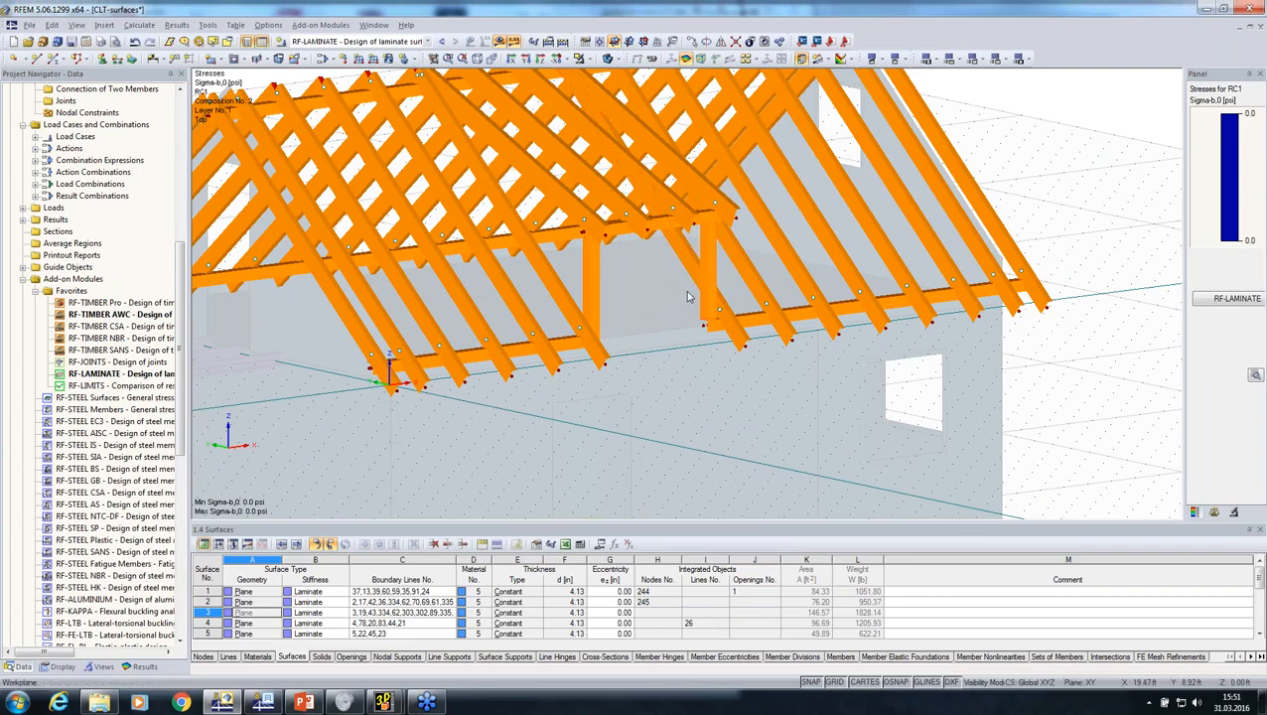